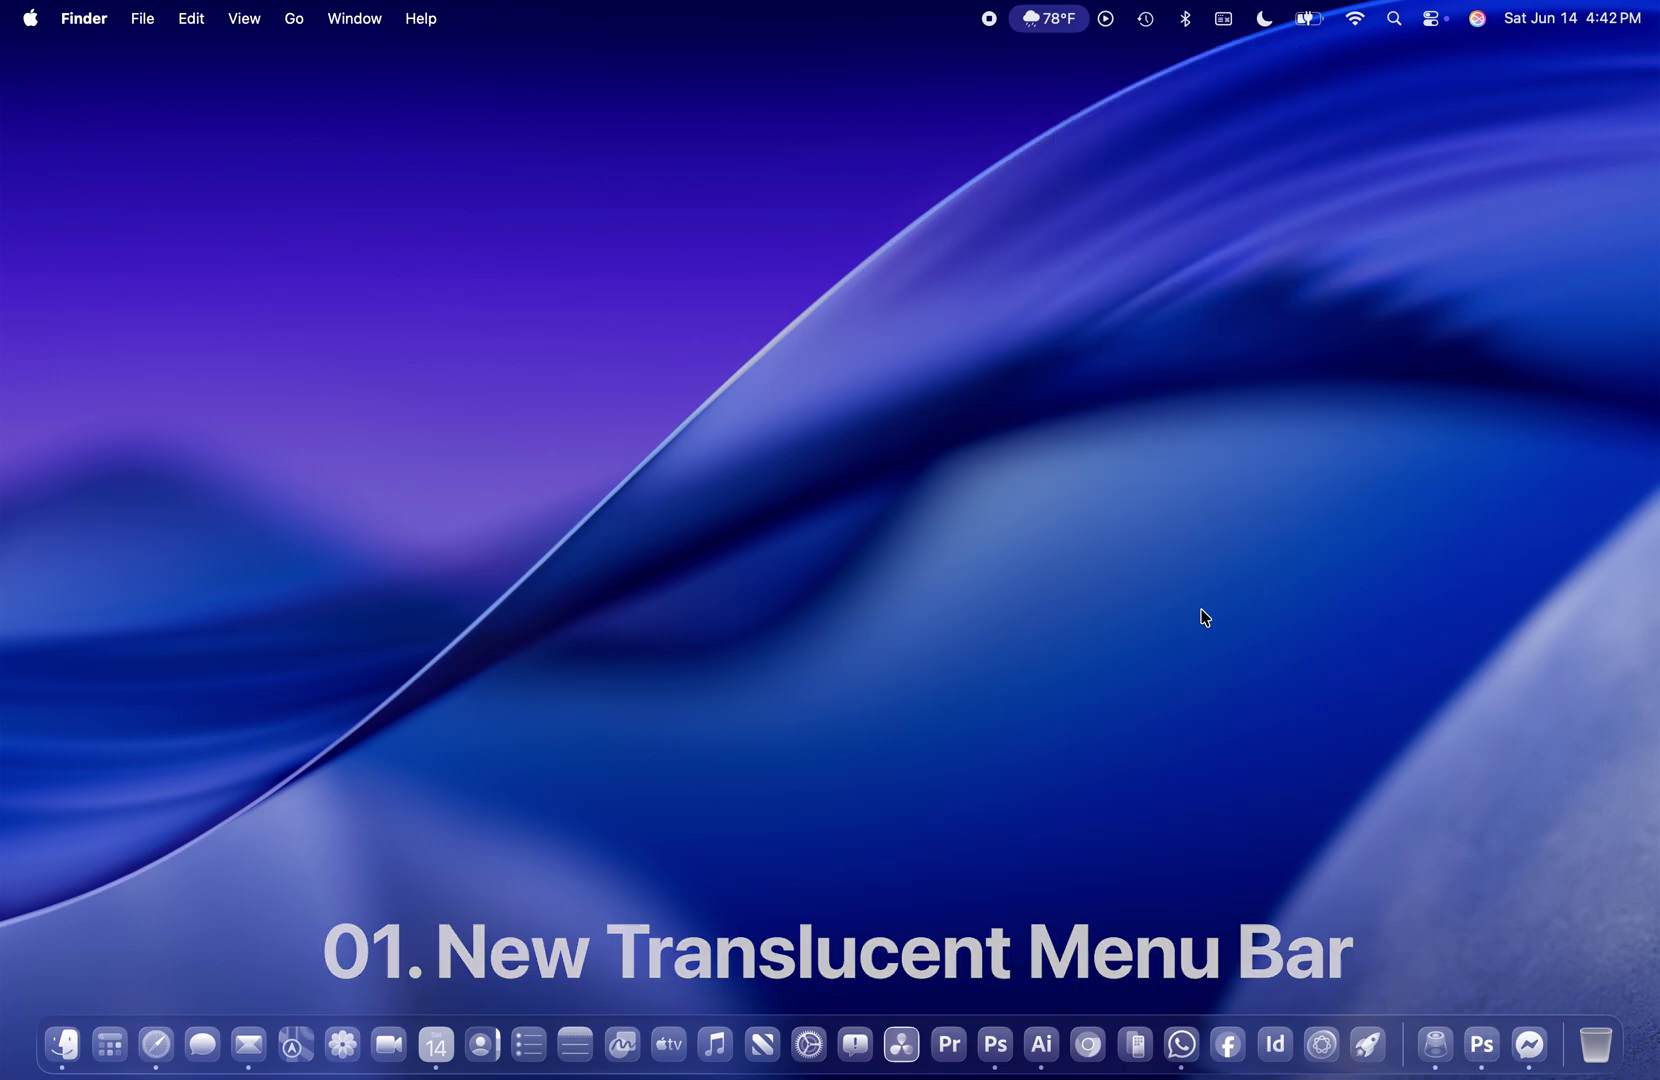
# - Open System Settings and look through the Wi-Fi, Bluetooth, Network, Battery and General settings
pyautogui.click(818, 1019)
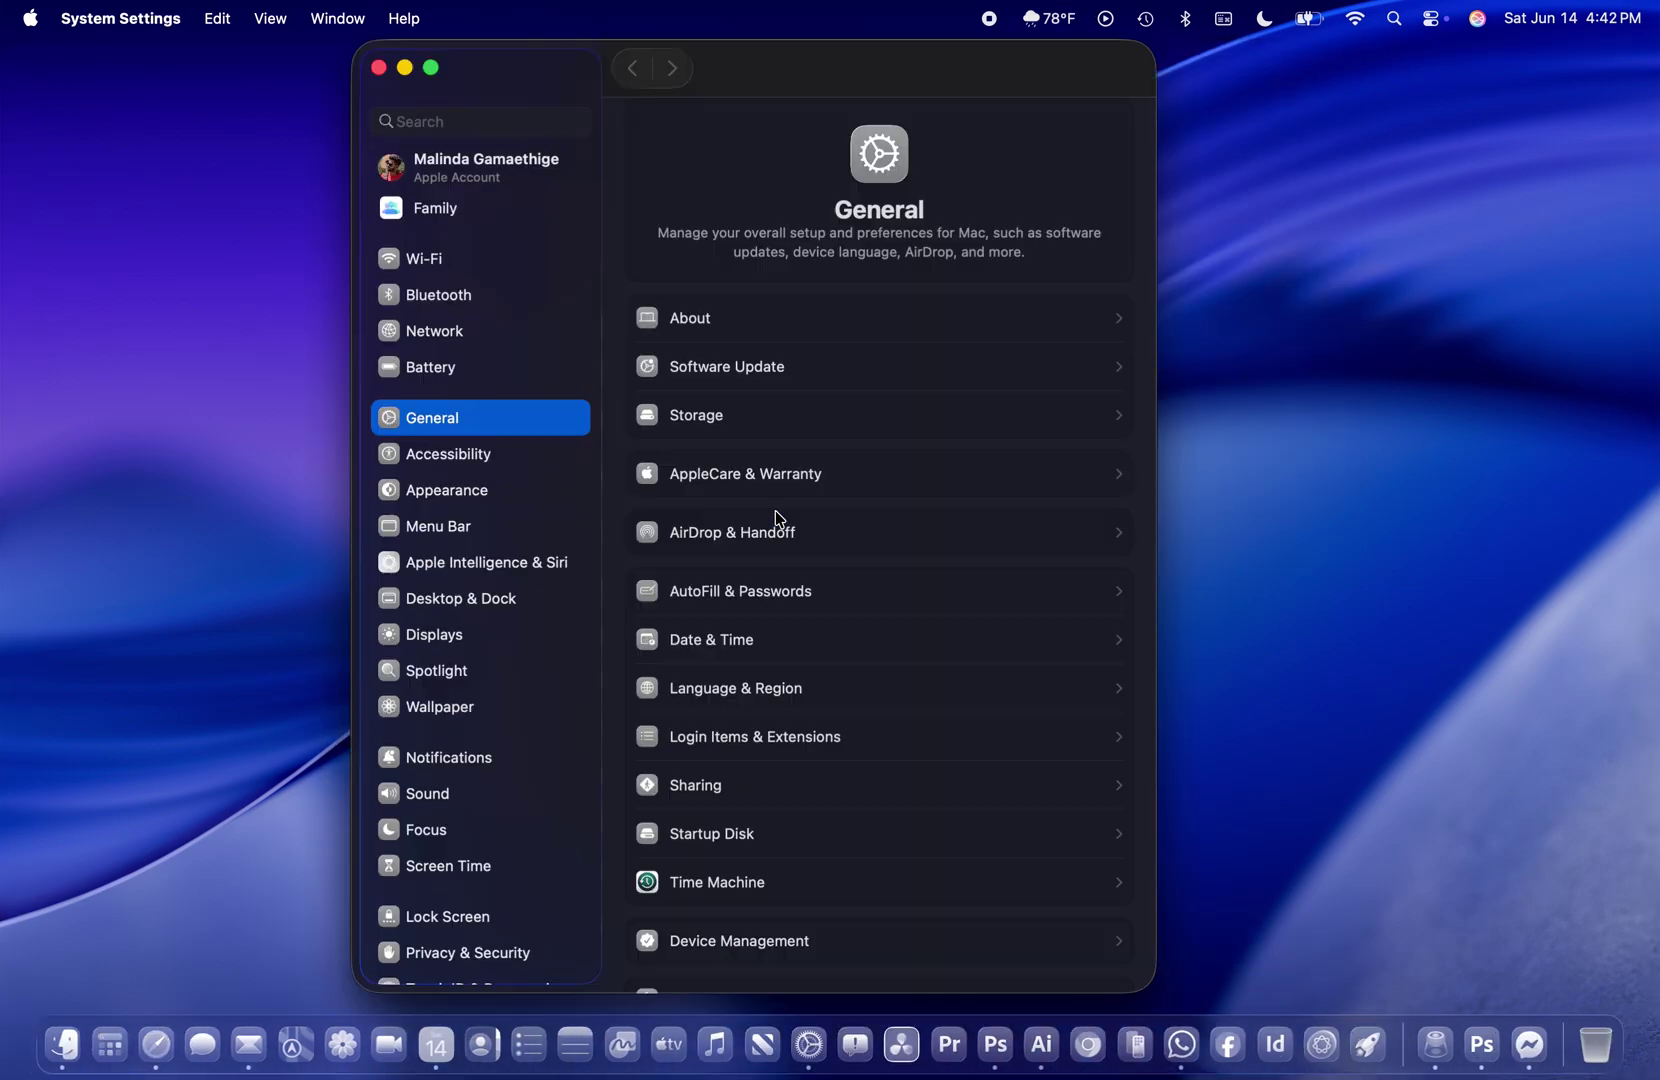
pyautogui.click(443, 267)
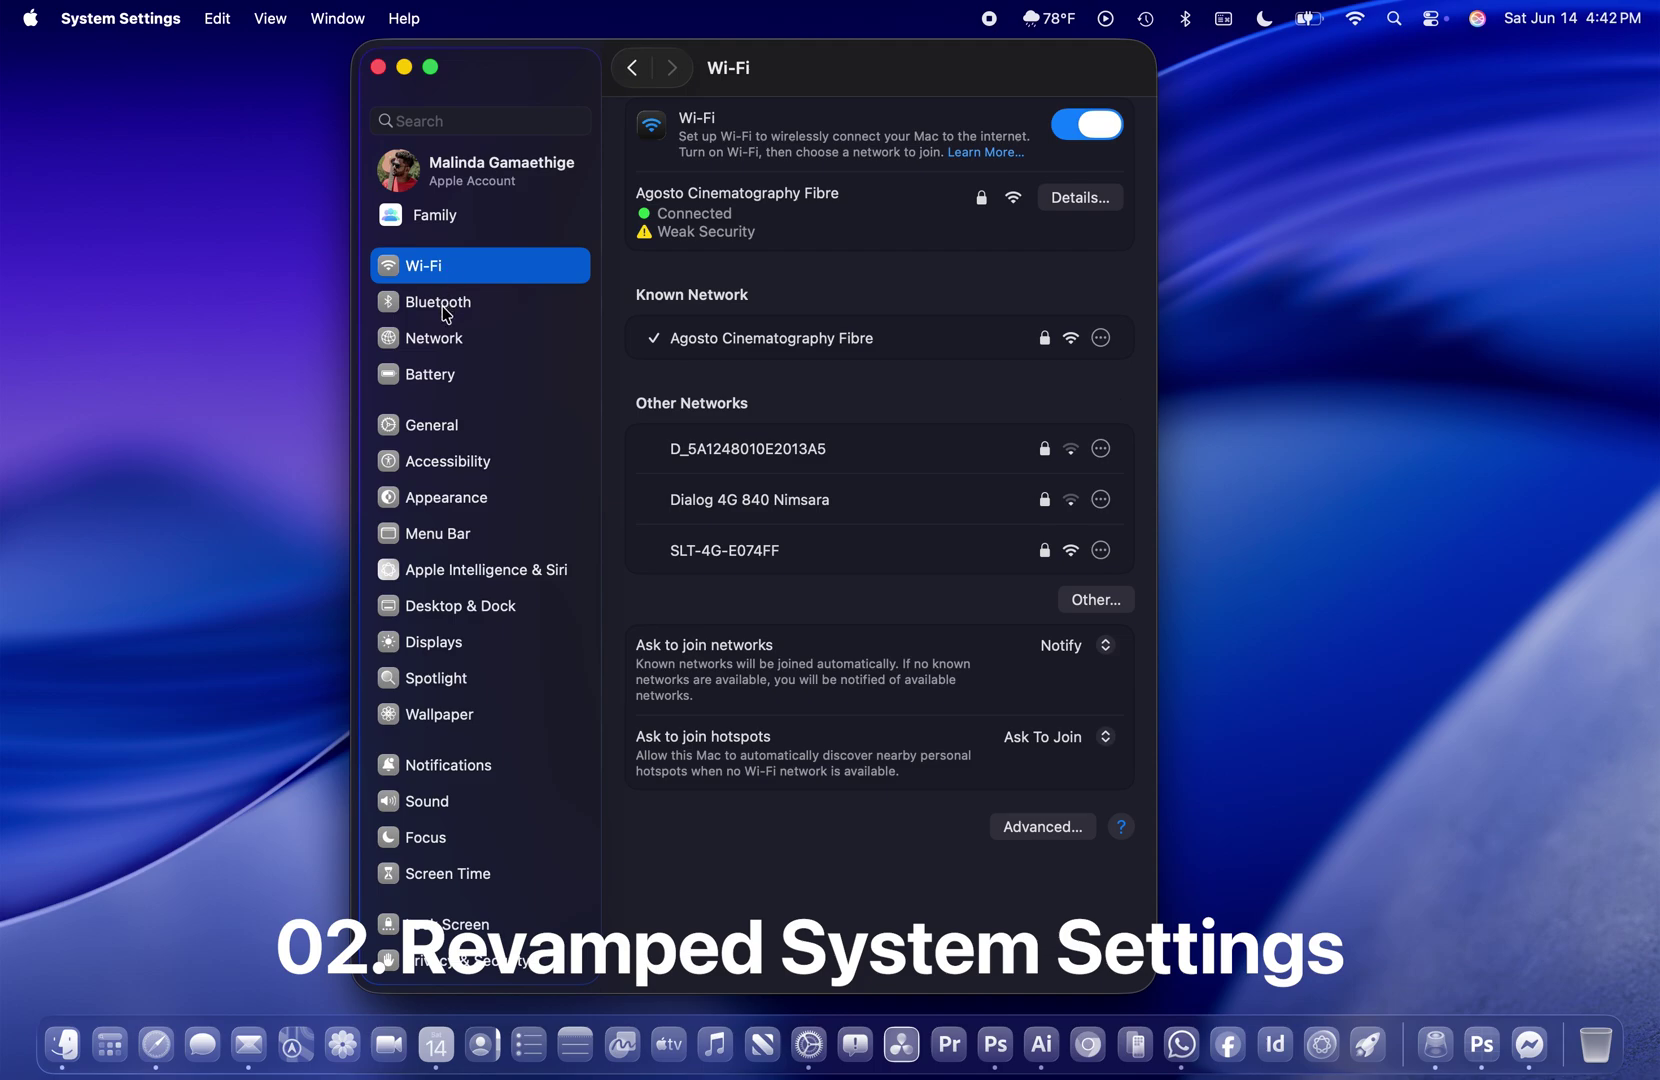
pyautogui.click(445, 312)
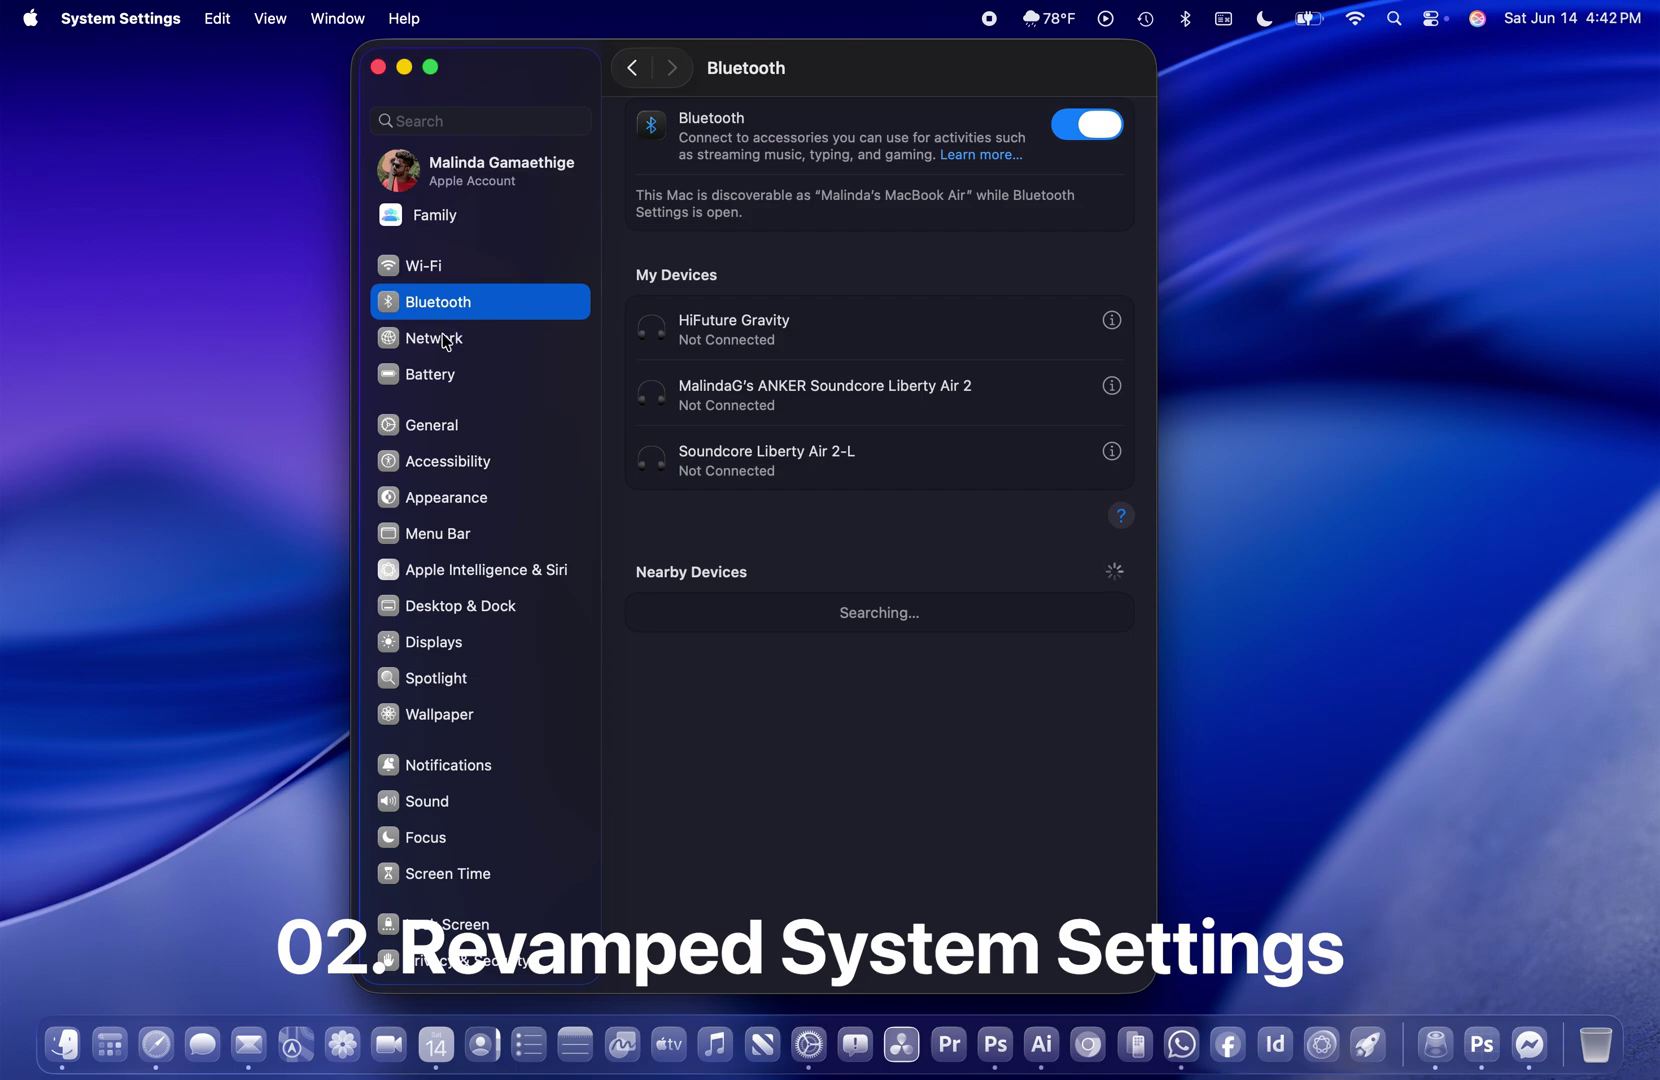
pyautogui.click(446, 343)
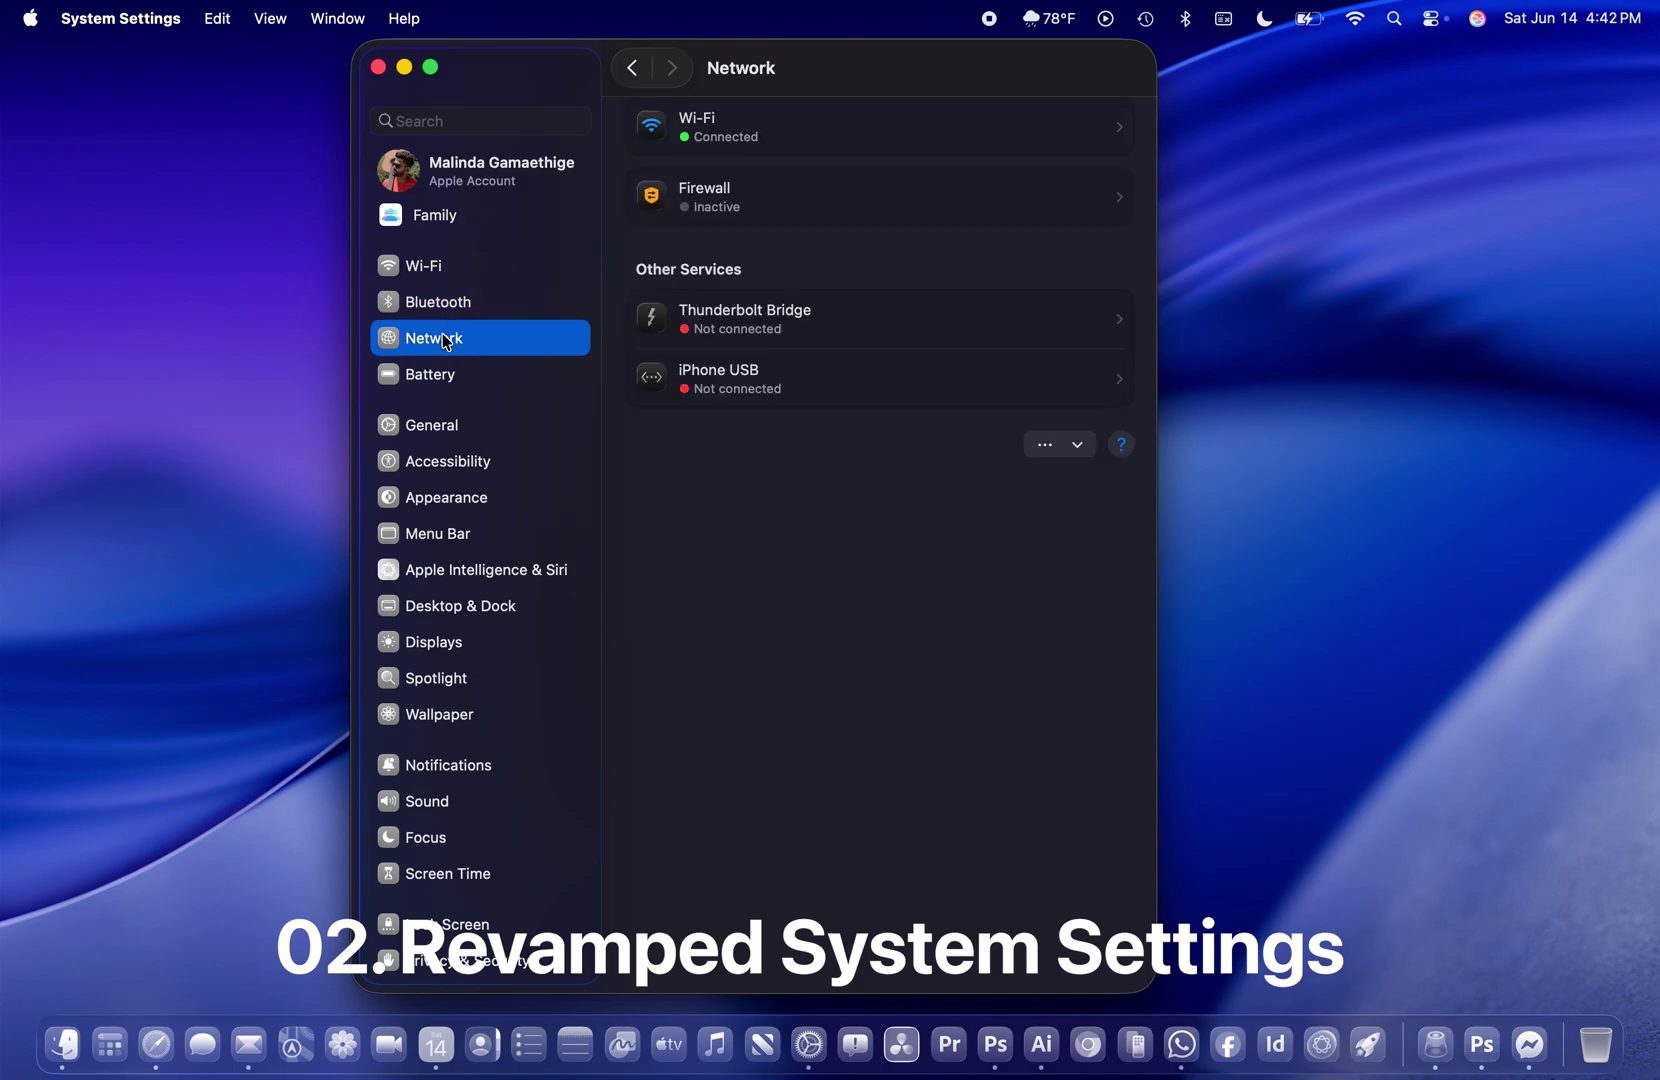
pyautogui.click(443, 381)
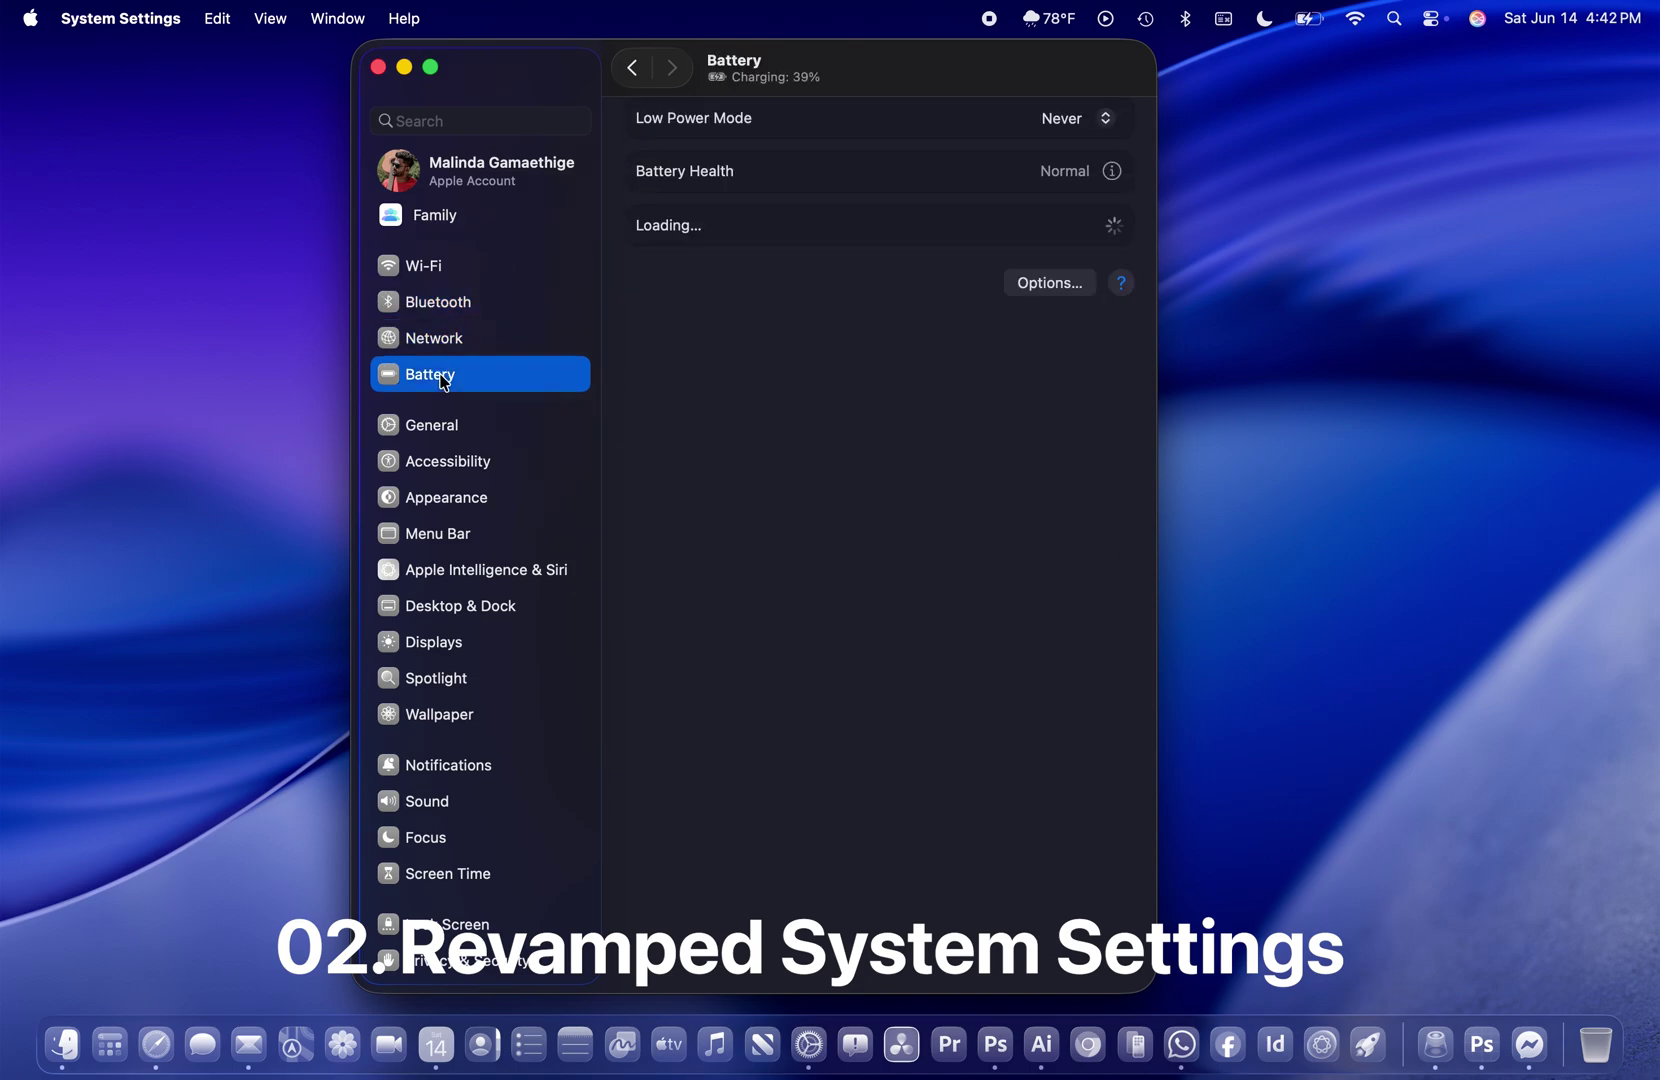
pyautogui.click(443, 428)
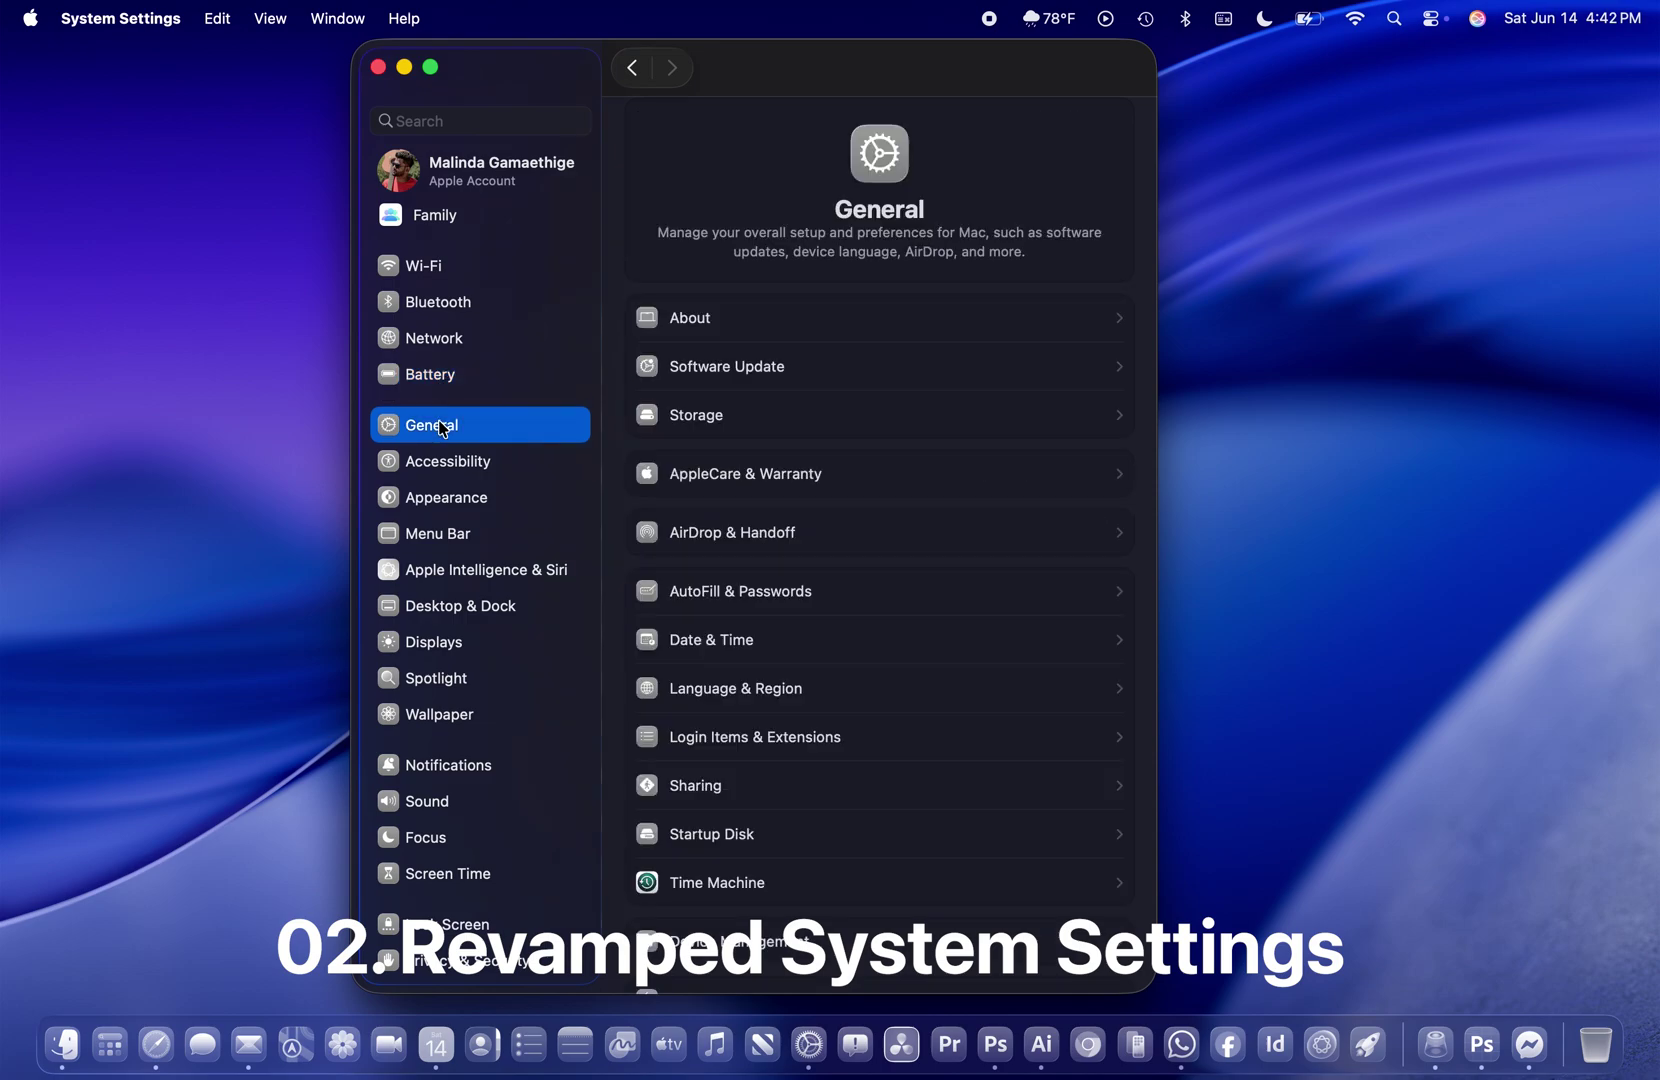
# - Review the Software Update settings, including the automatic update options, and return to General
pyautogui.click(789, 366)
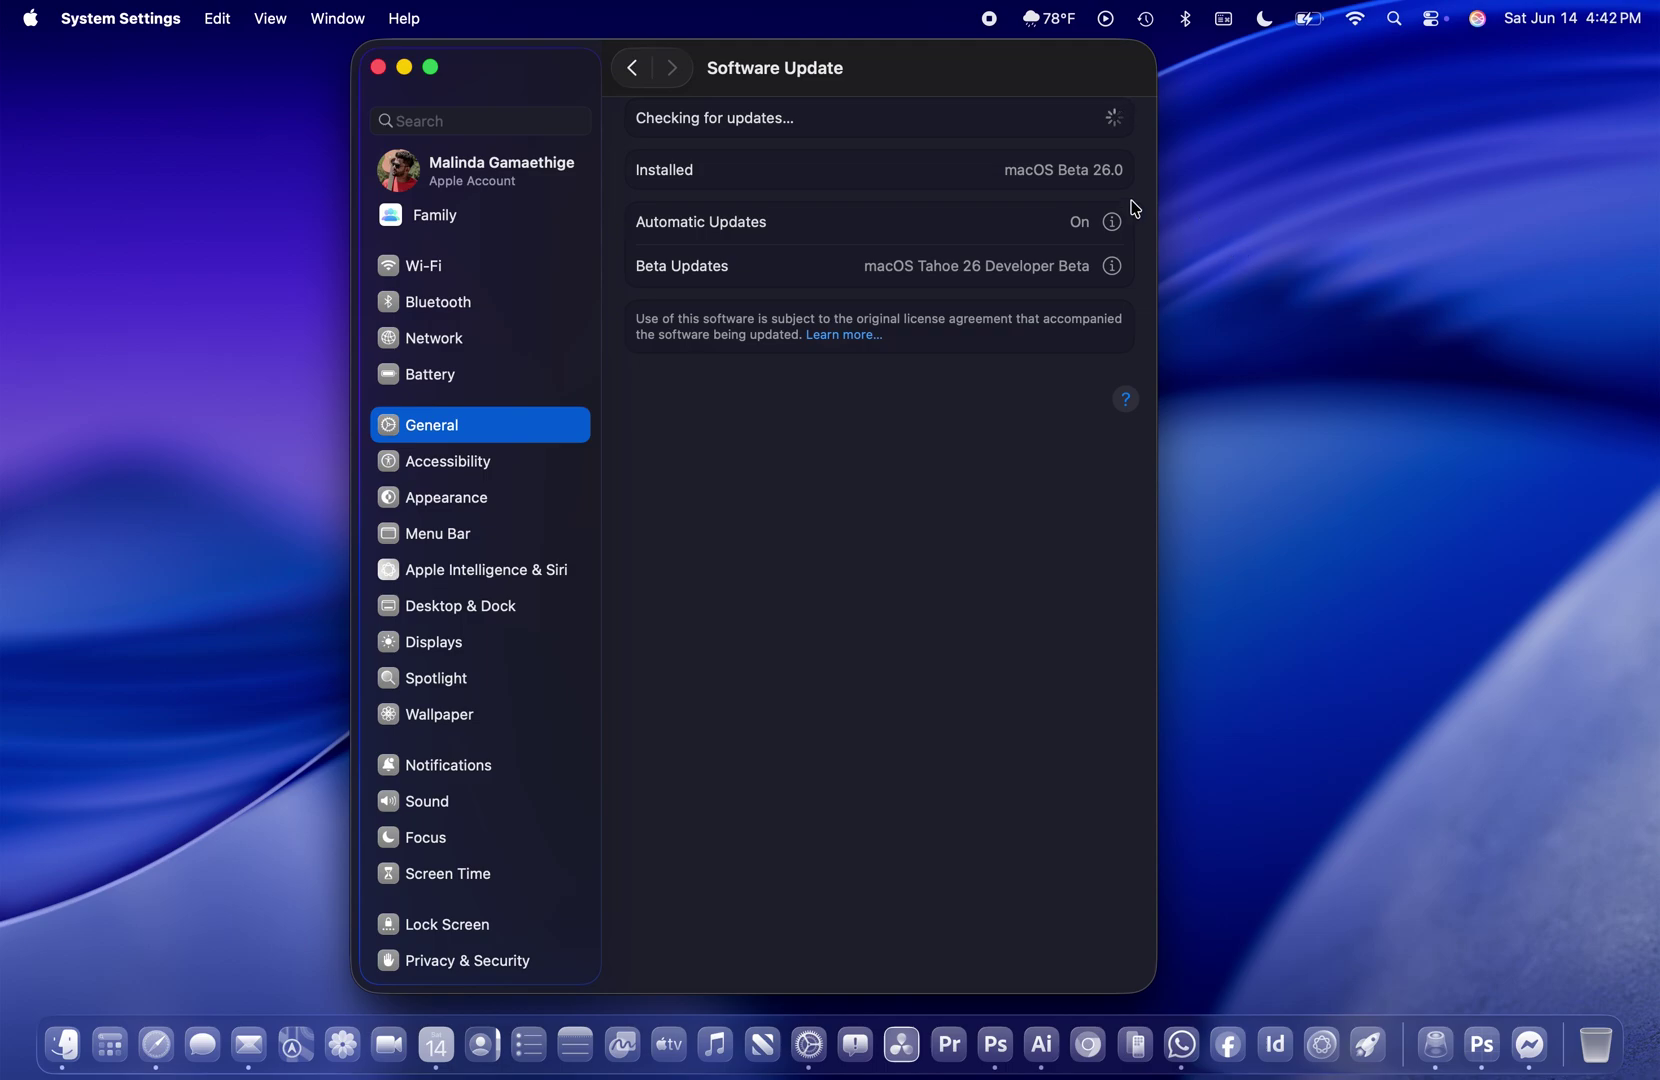
pyautogui.click(1112, 221)
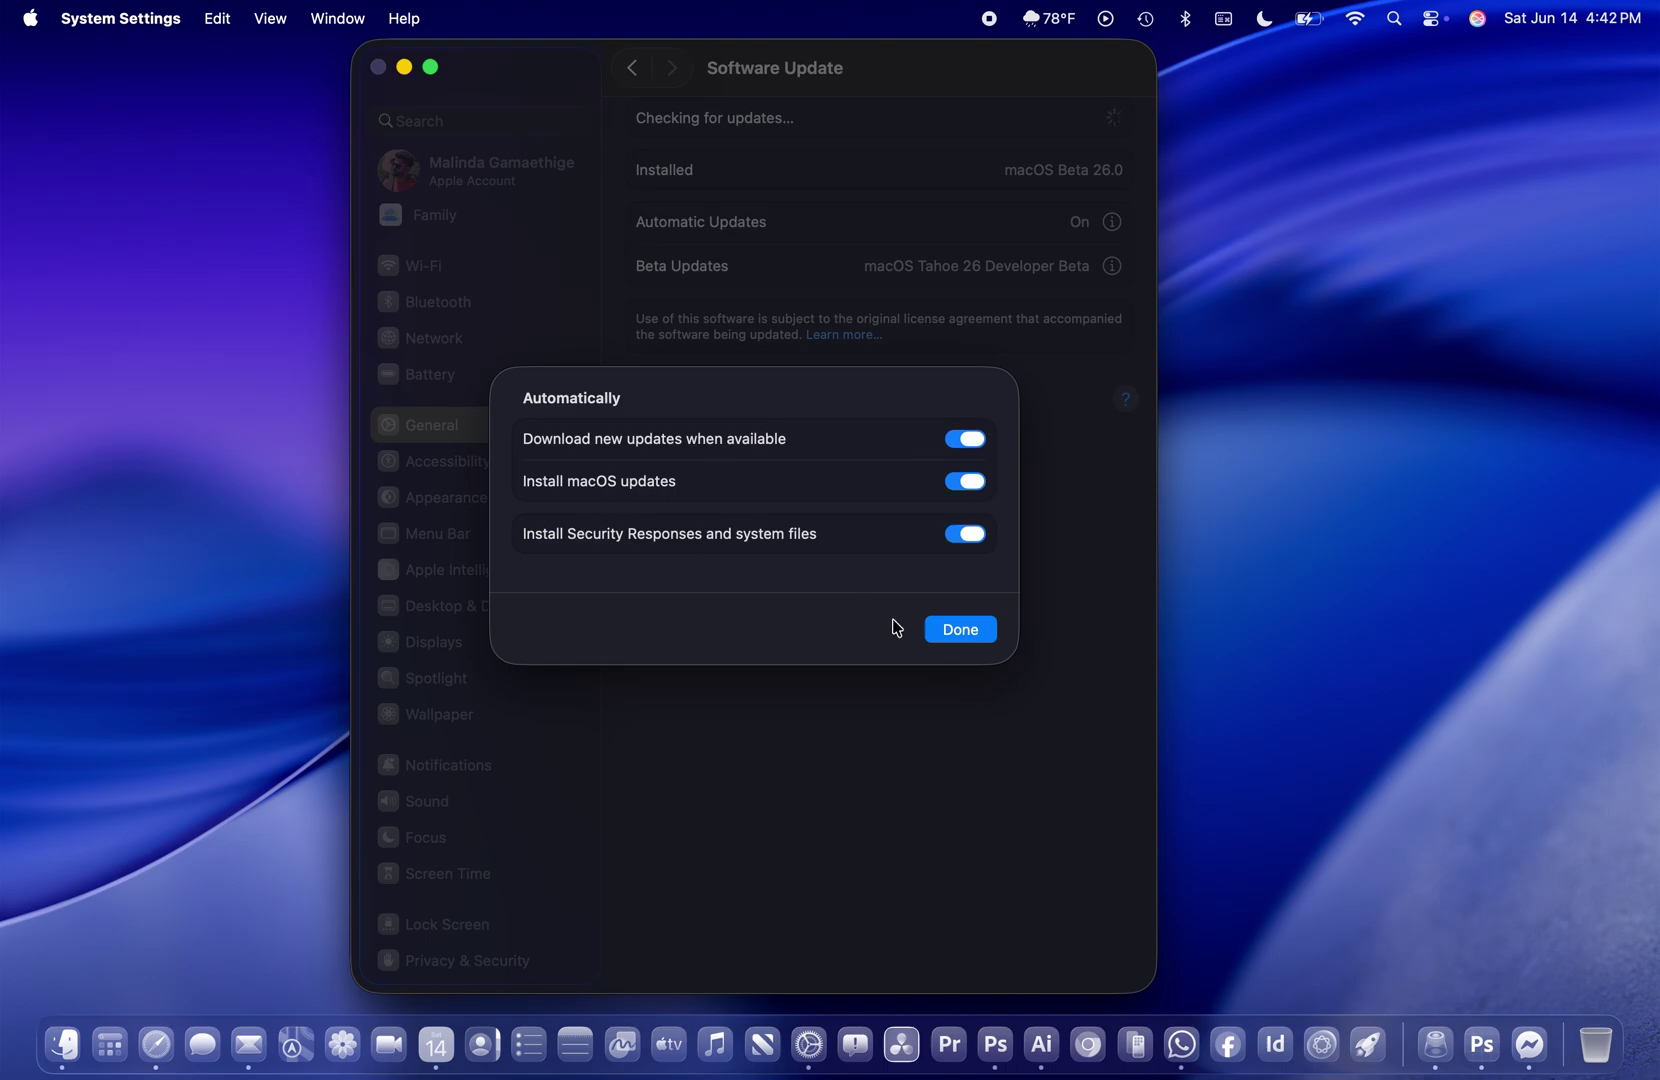
pyautogui.click(960, 629)
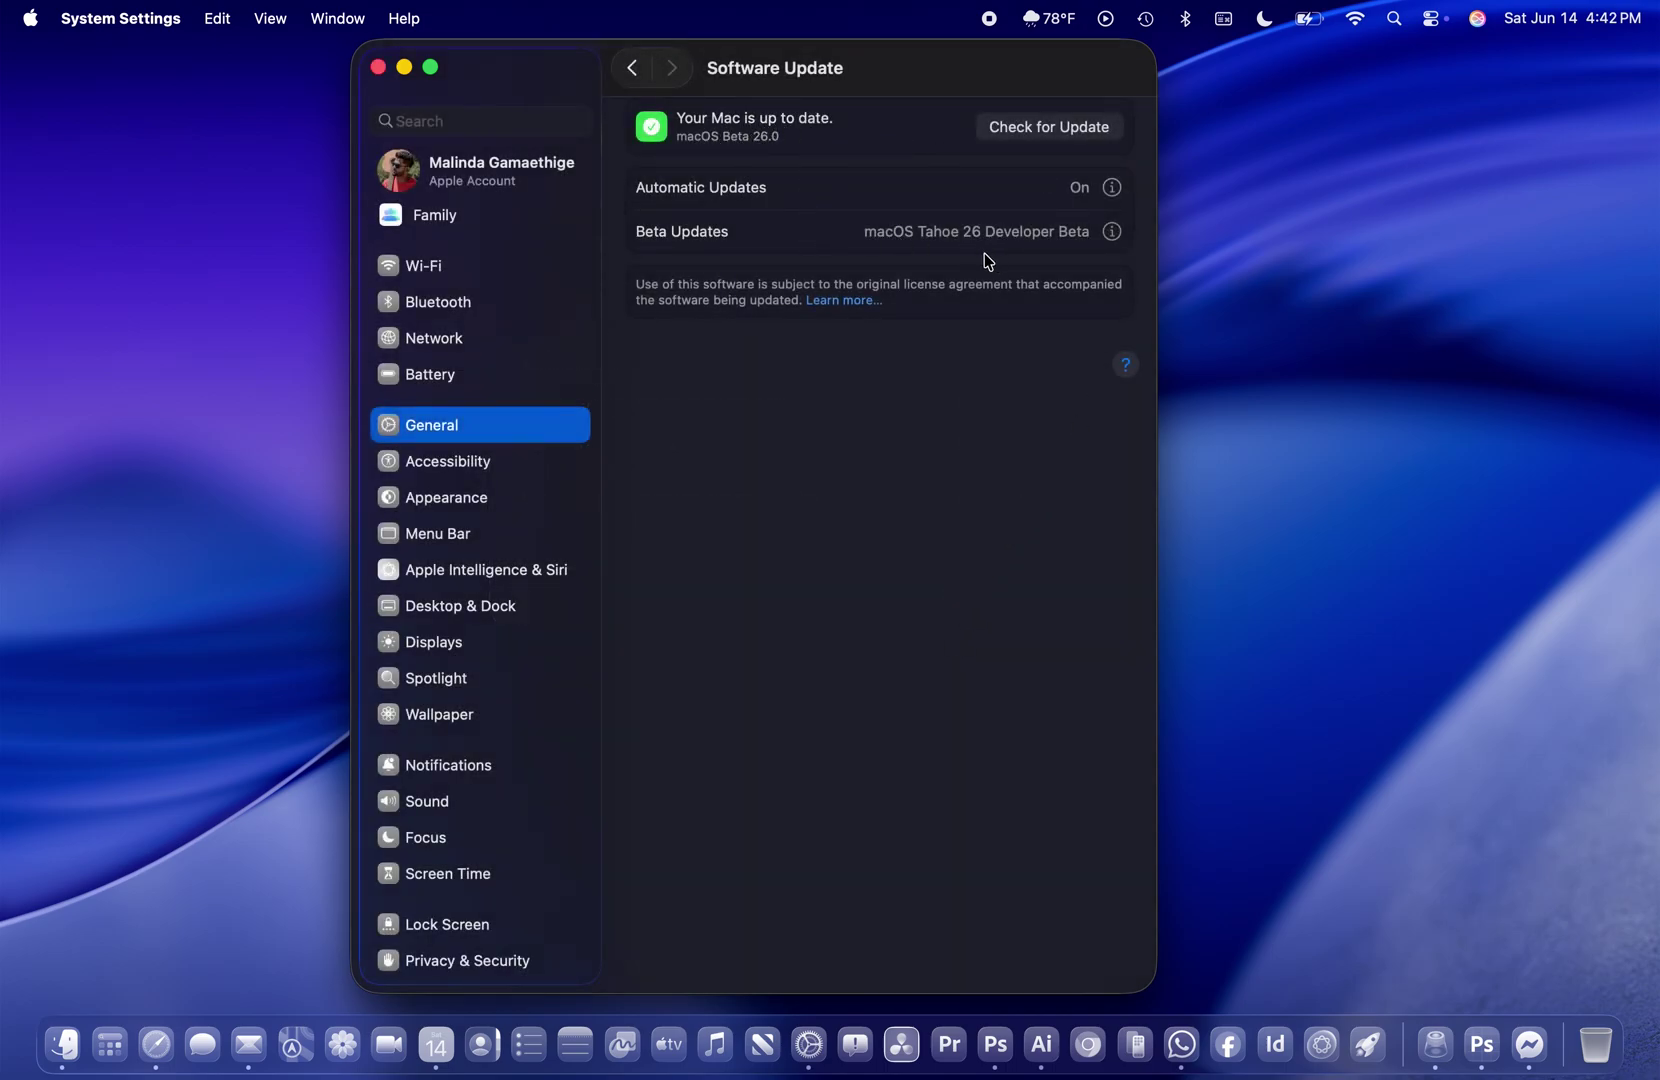
pyautogui.click(634, 70)
# - In the Accessibility Motion settings, switch Vehicle Motion Cues on and off twice, leaving it off
pyautogui.click(462, 475)
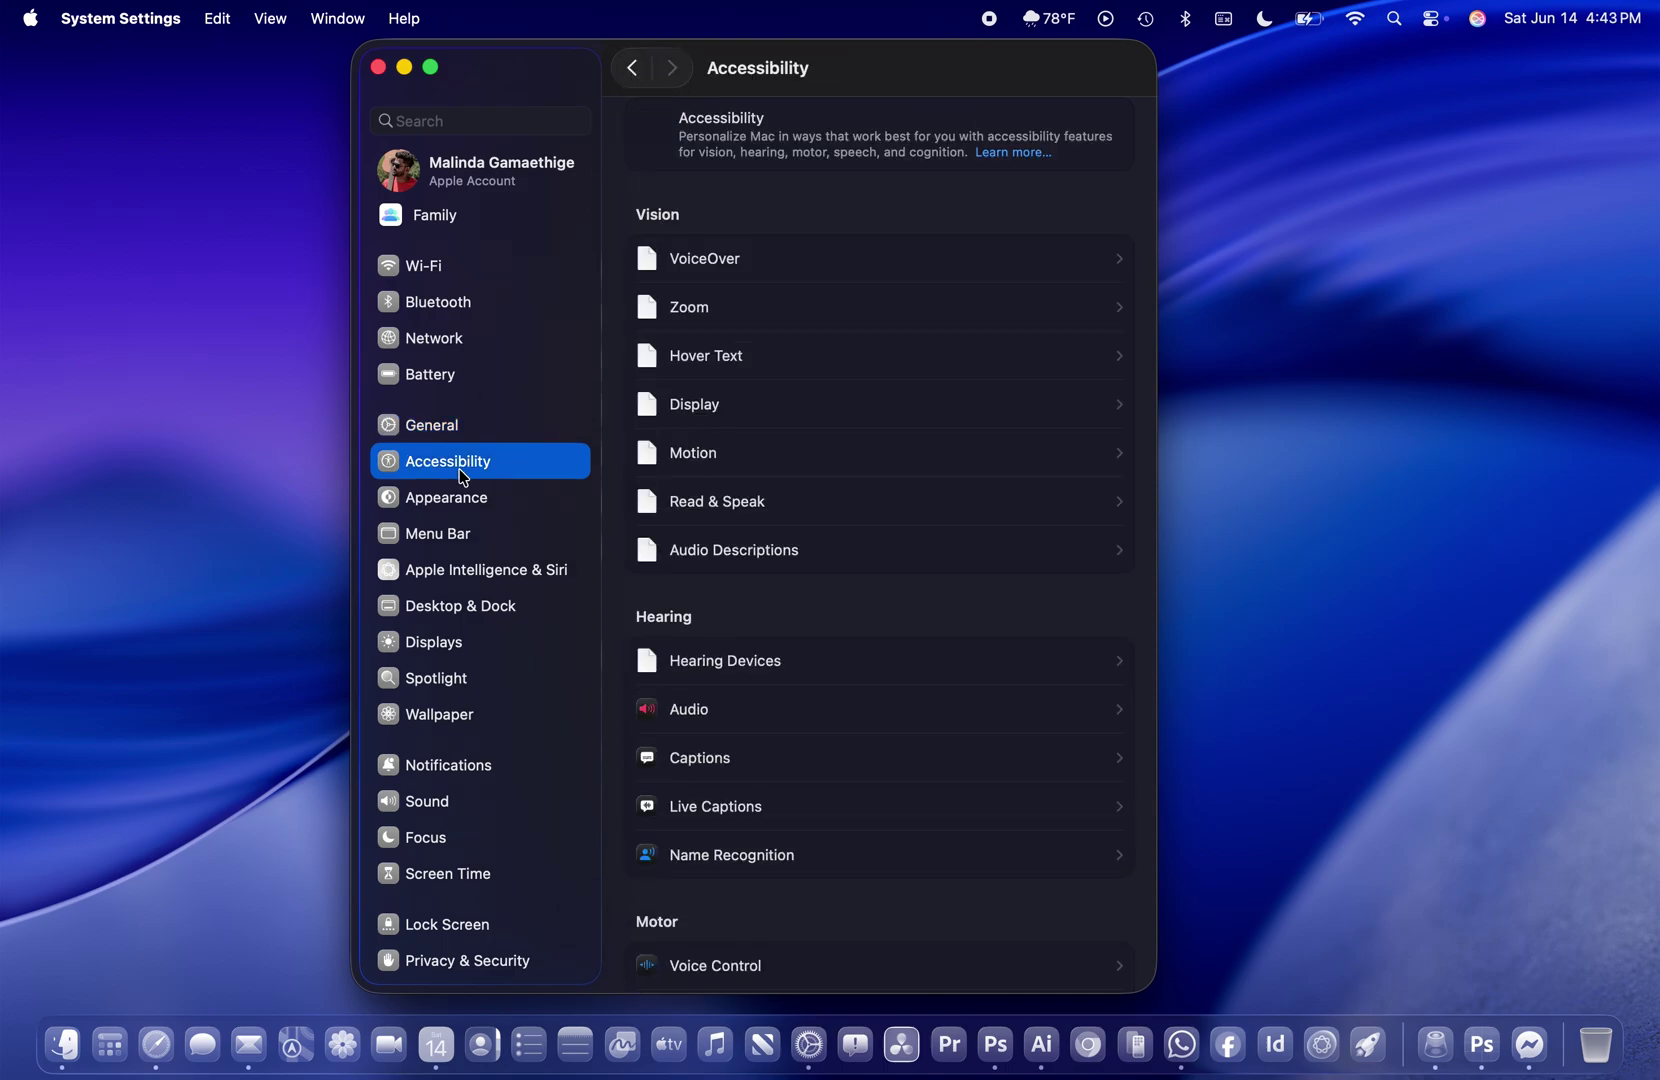
pyautogui.click(846, 452)
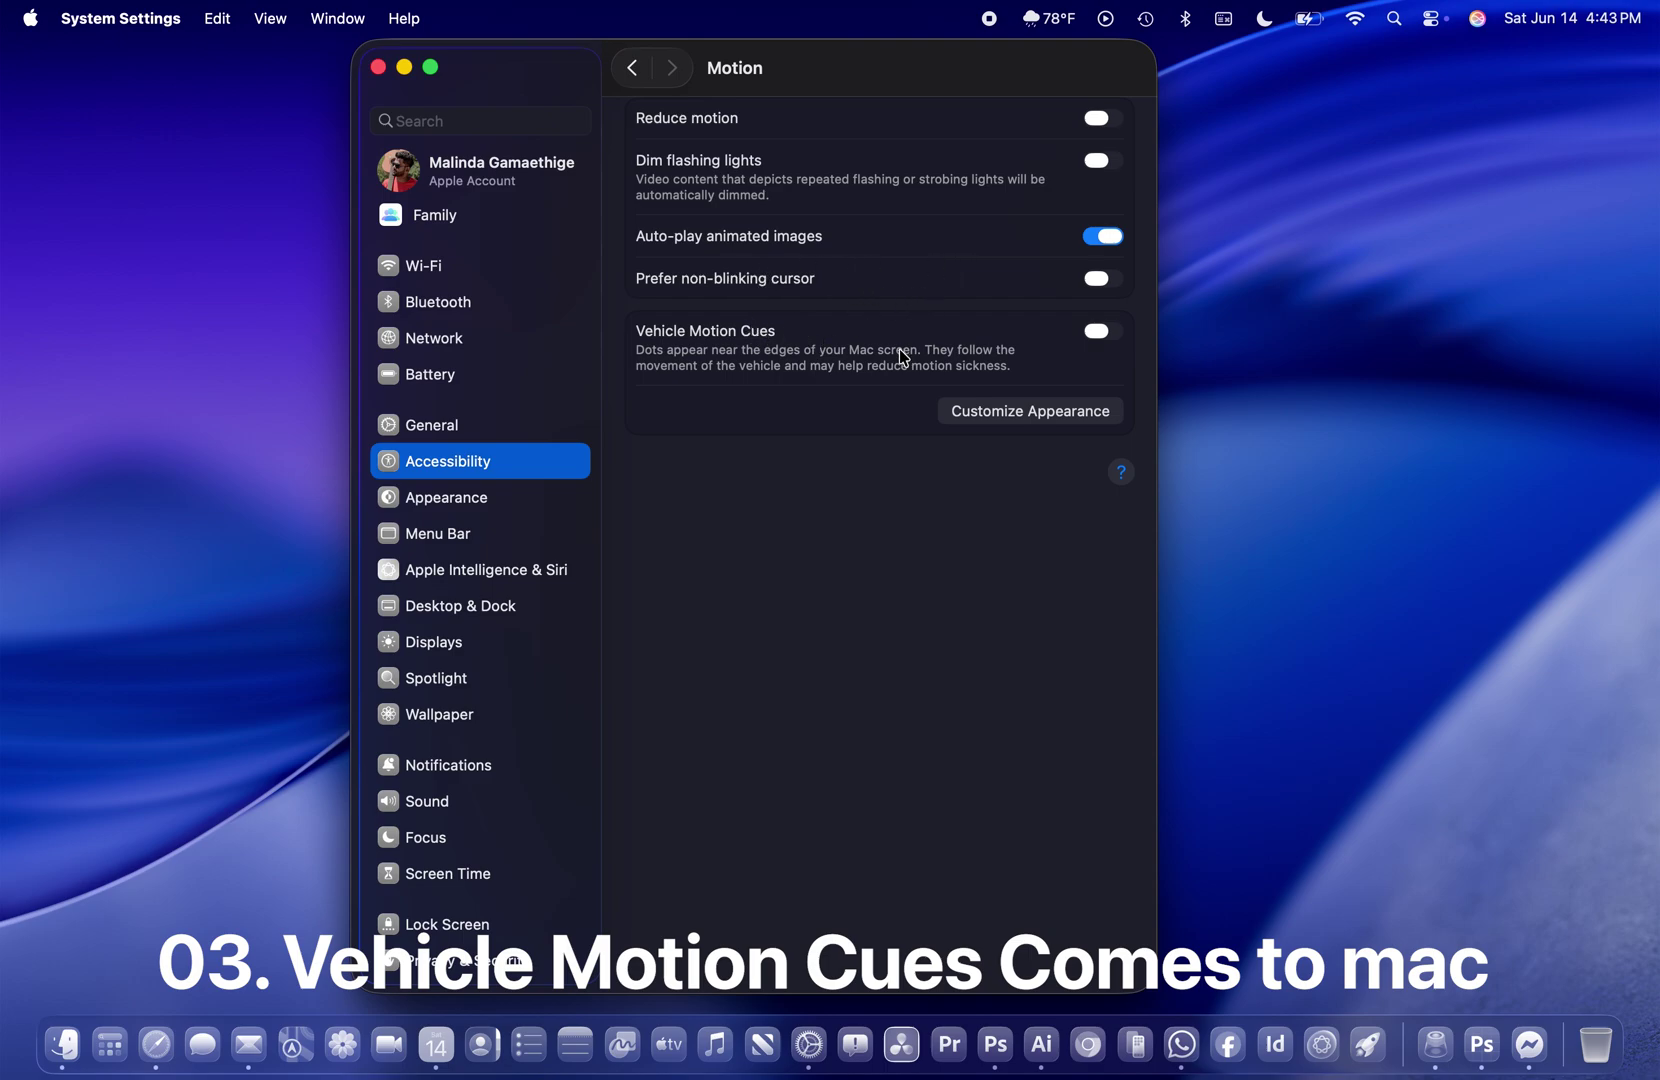
pyautogui.click(1104, 331)
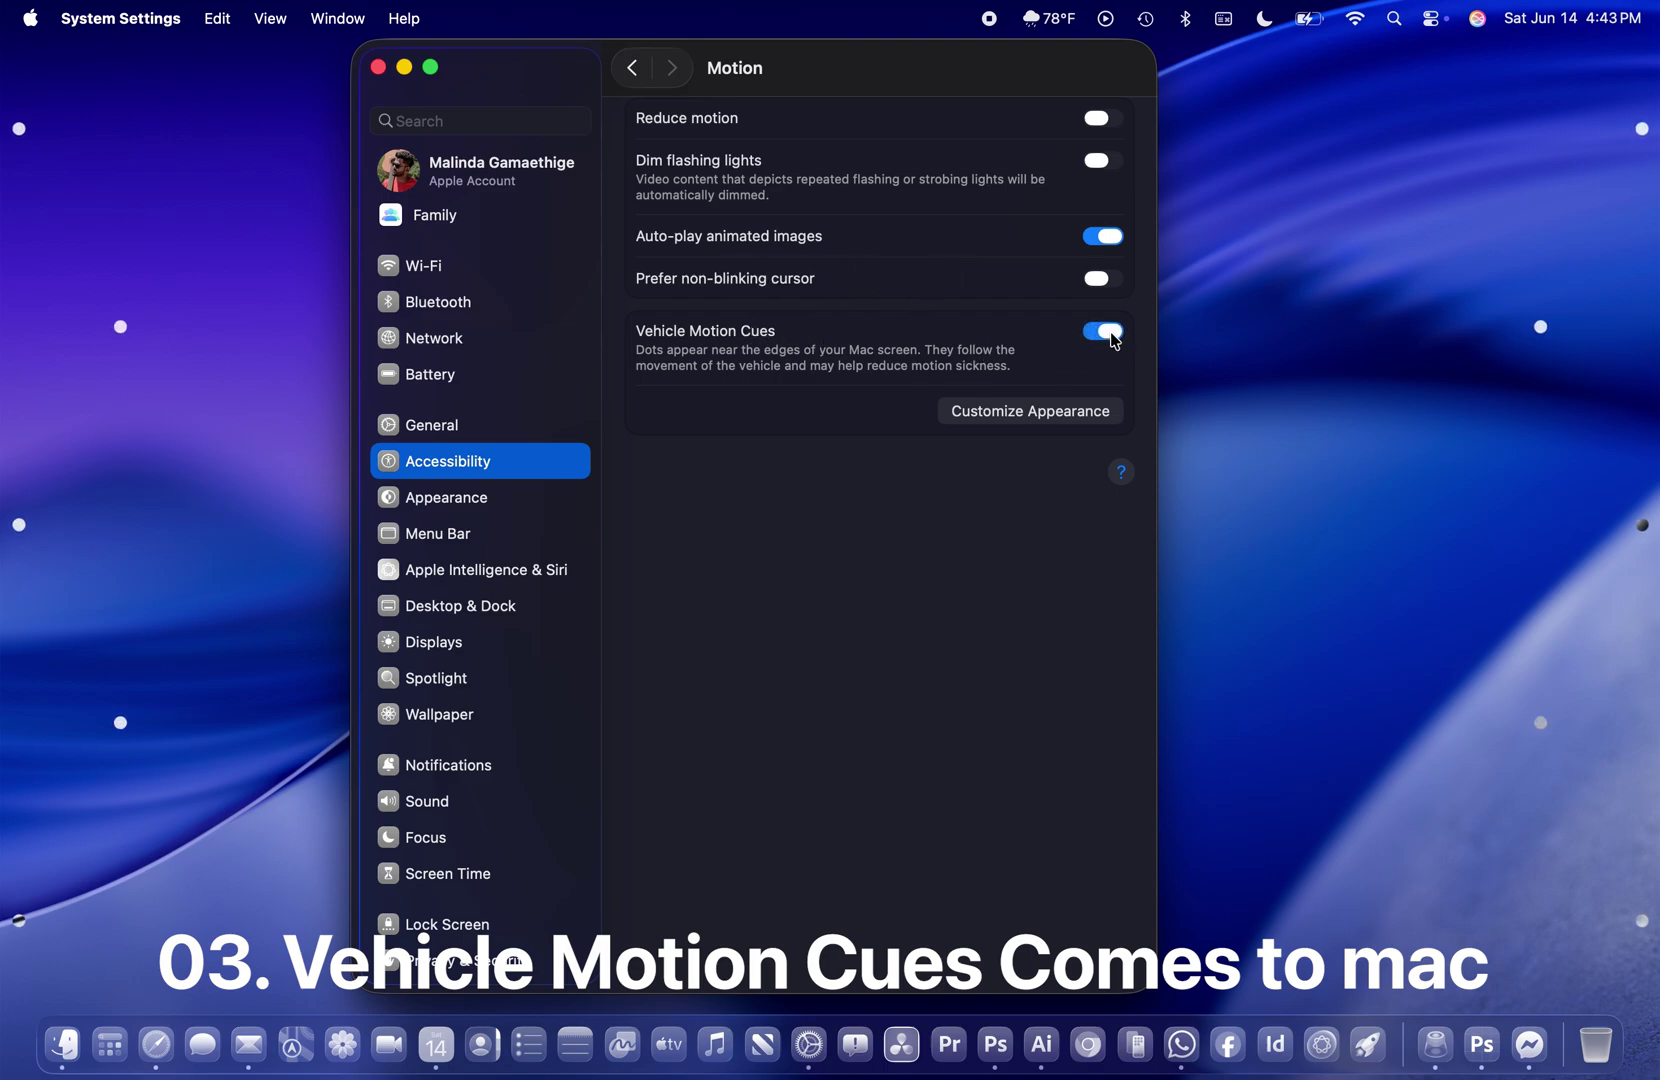
pyautogui.click(1104, 331)
pyautogui.click(1106, 332)
pyautogui.click(1106, 333)
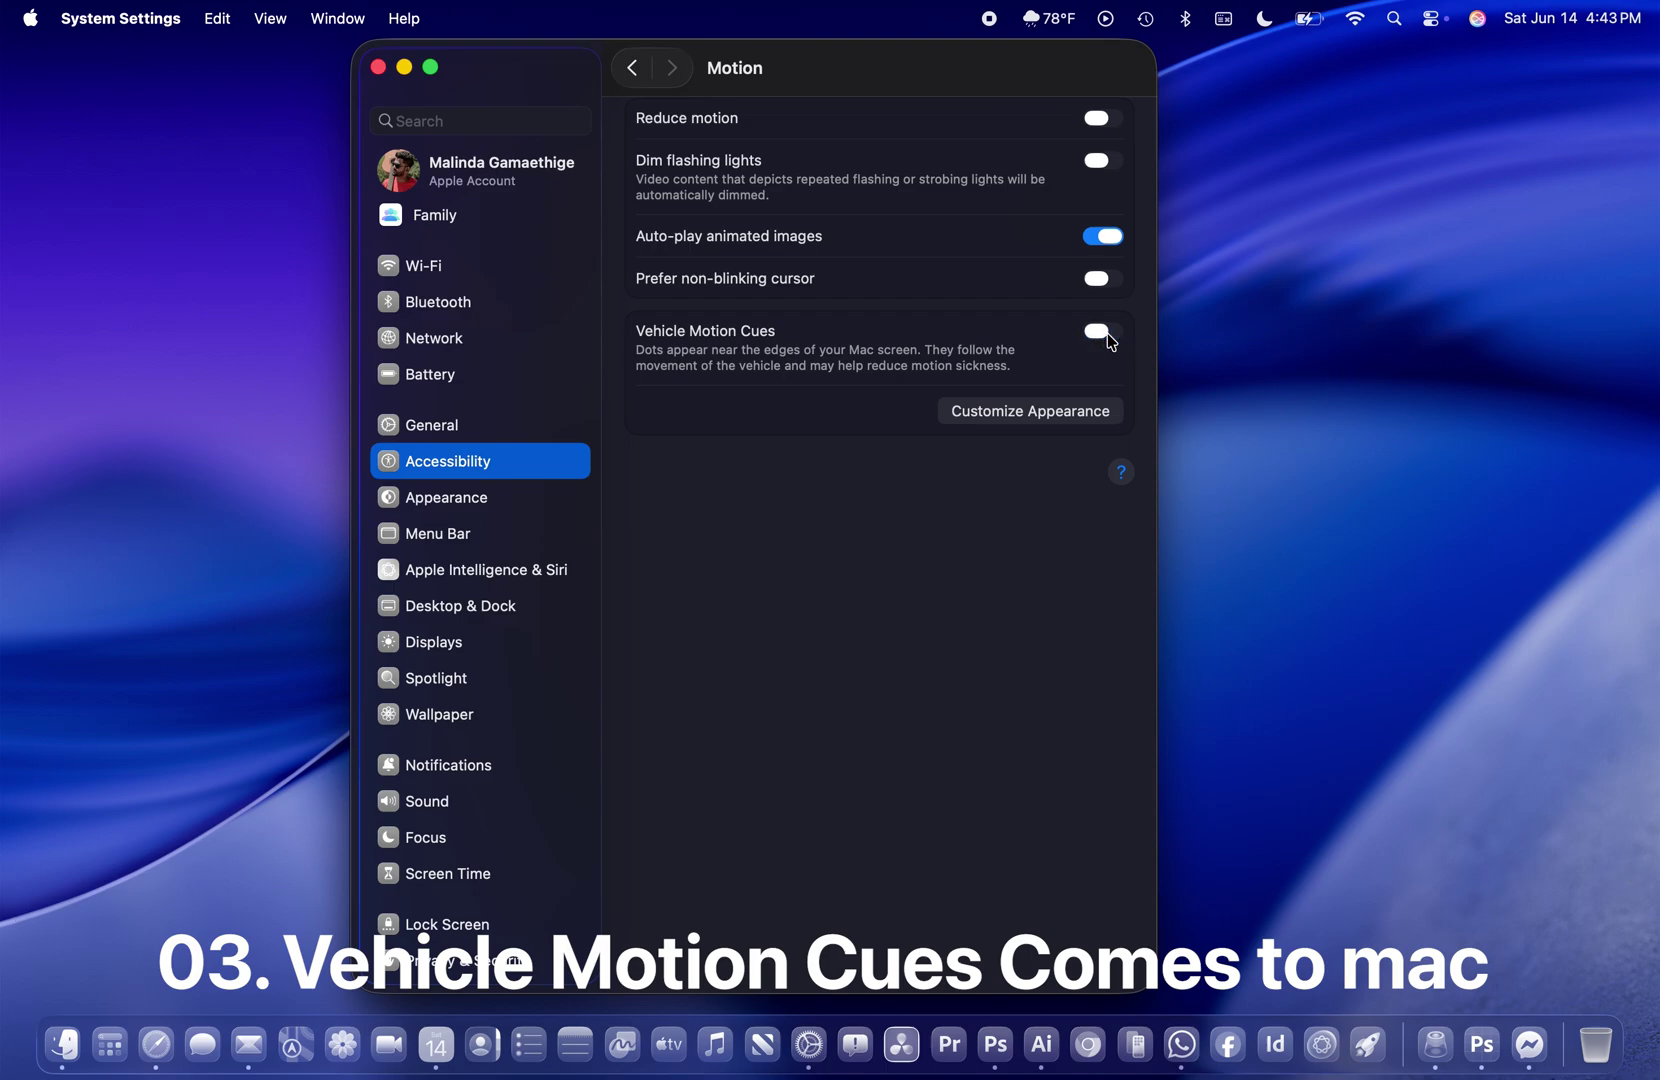
# - In the Appearance settings, try the Auto and Light modes and switch back to Dark
pyautogui.click(539, 500)
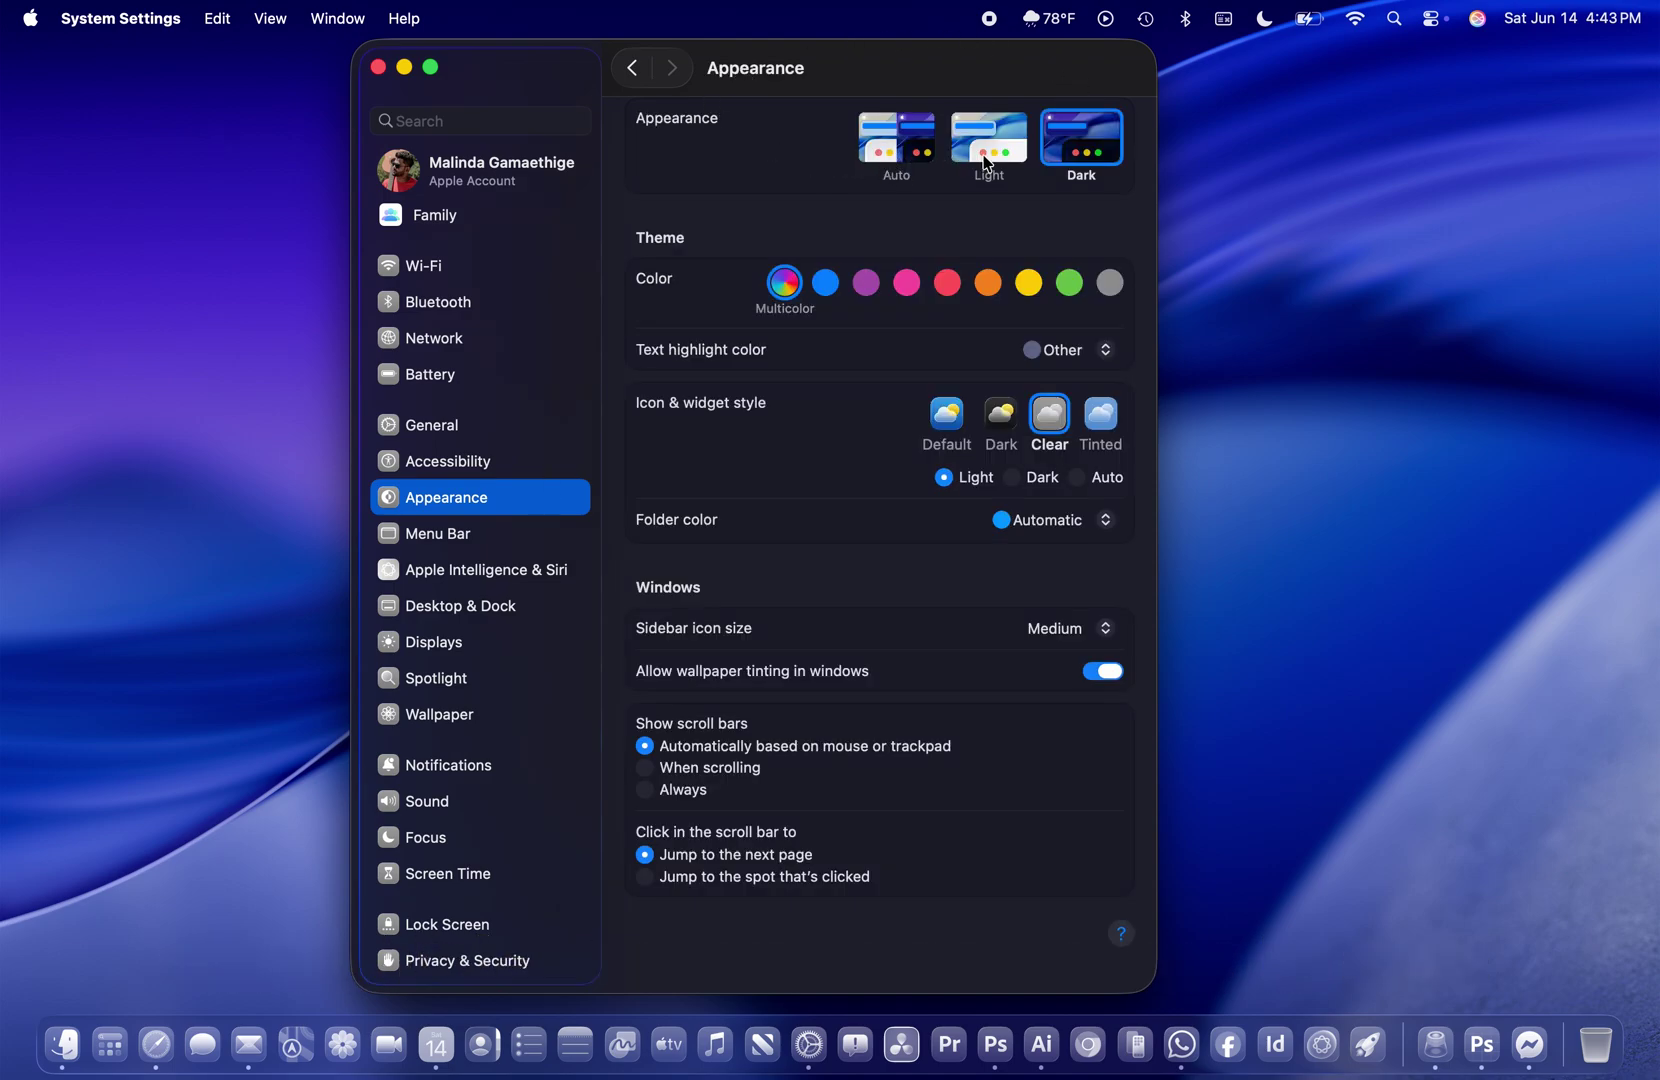
pyautogui.click(893, 141)
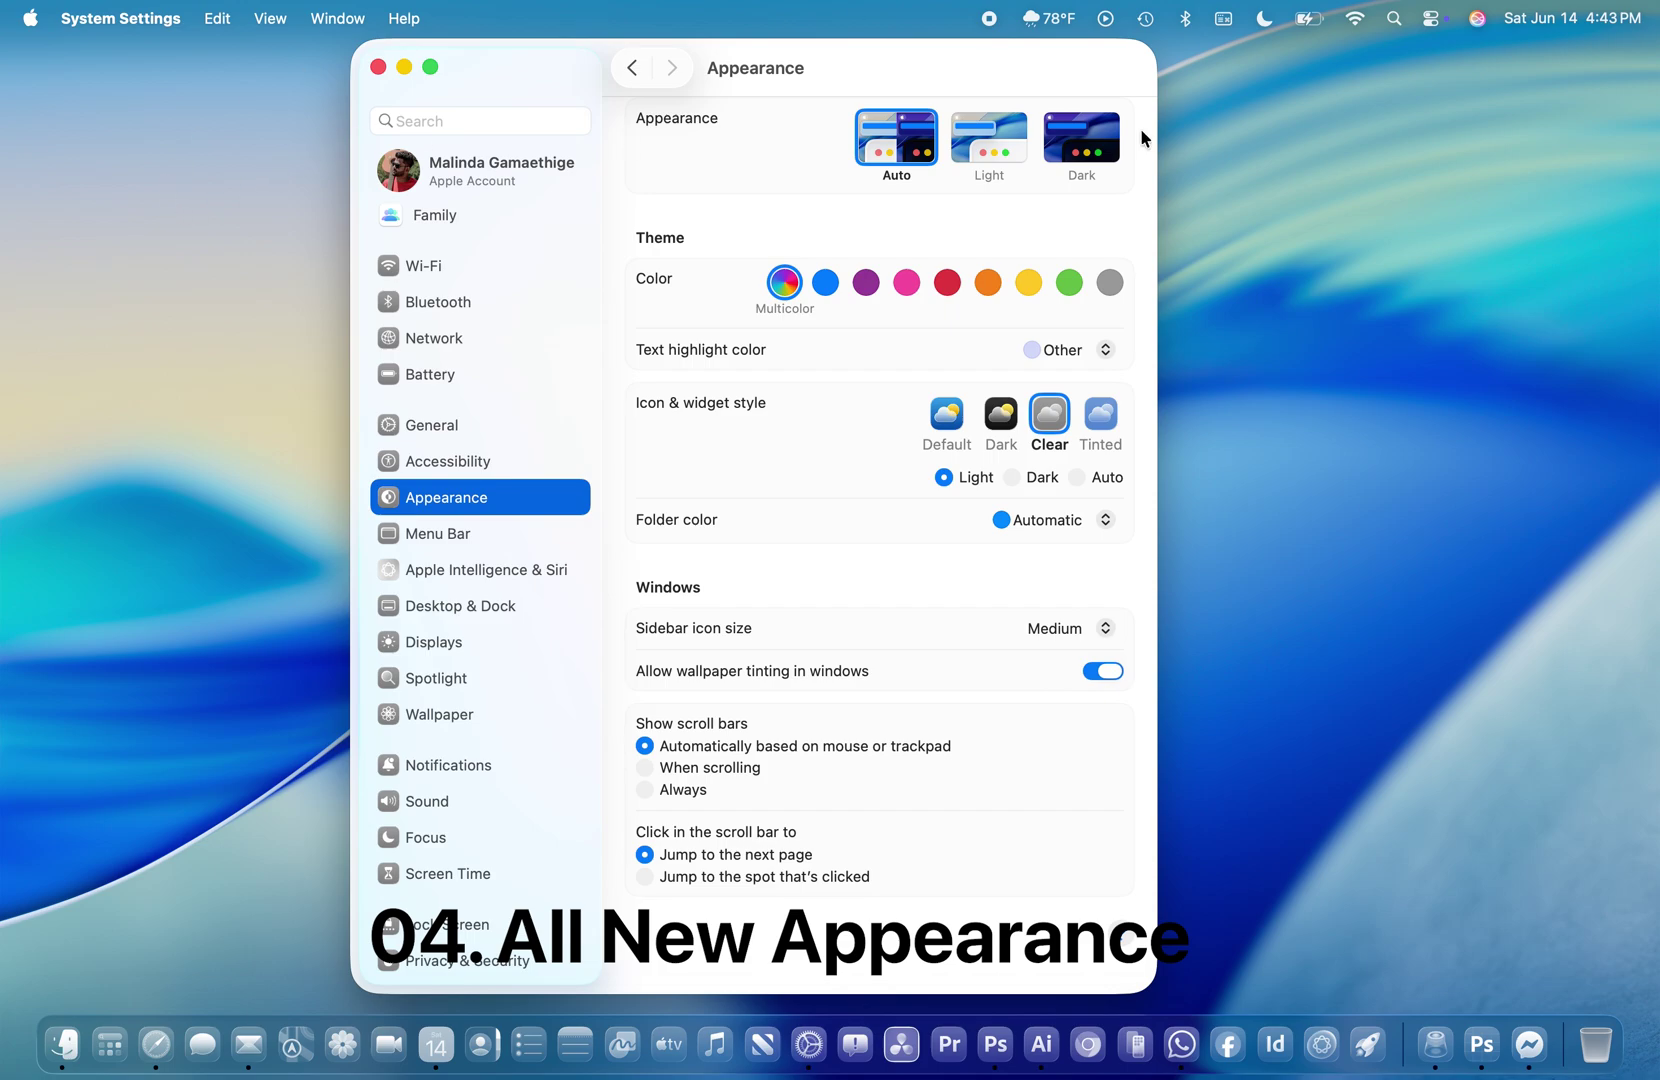
pyautogui.click(1012, 150)
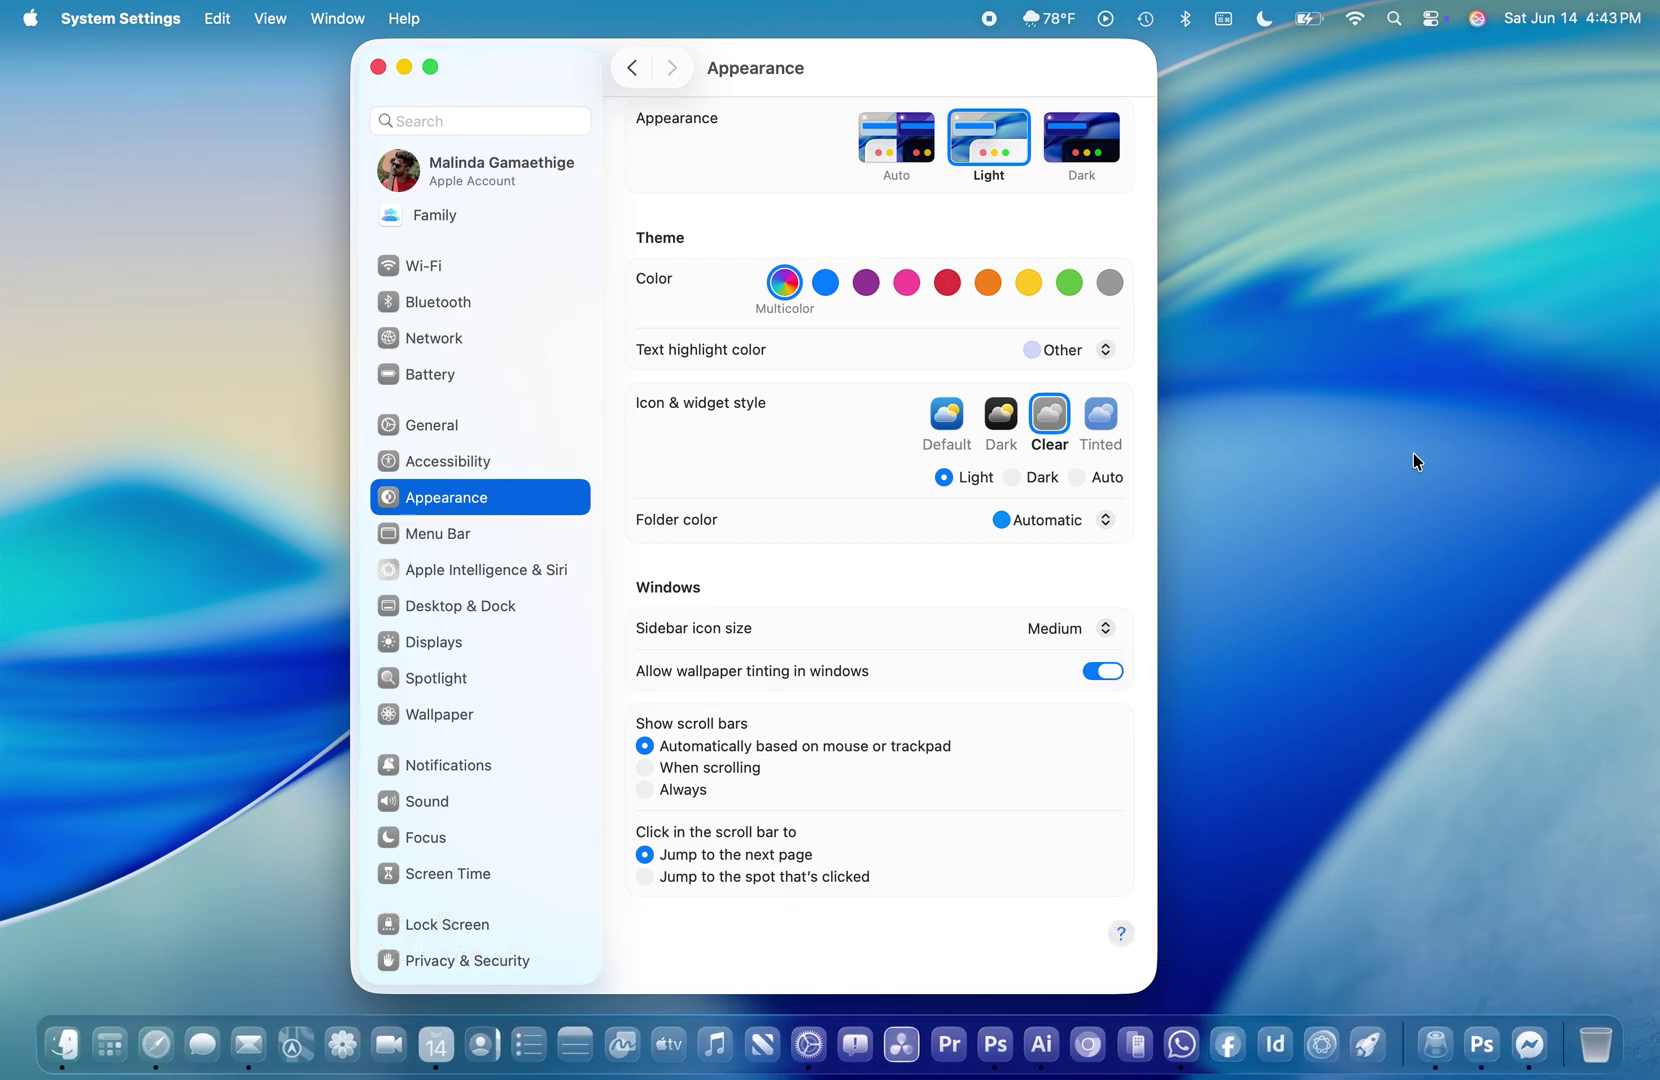
pyautogui.click(1053, 124)
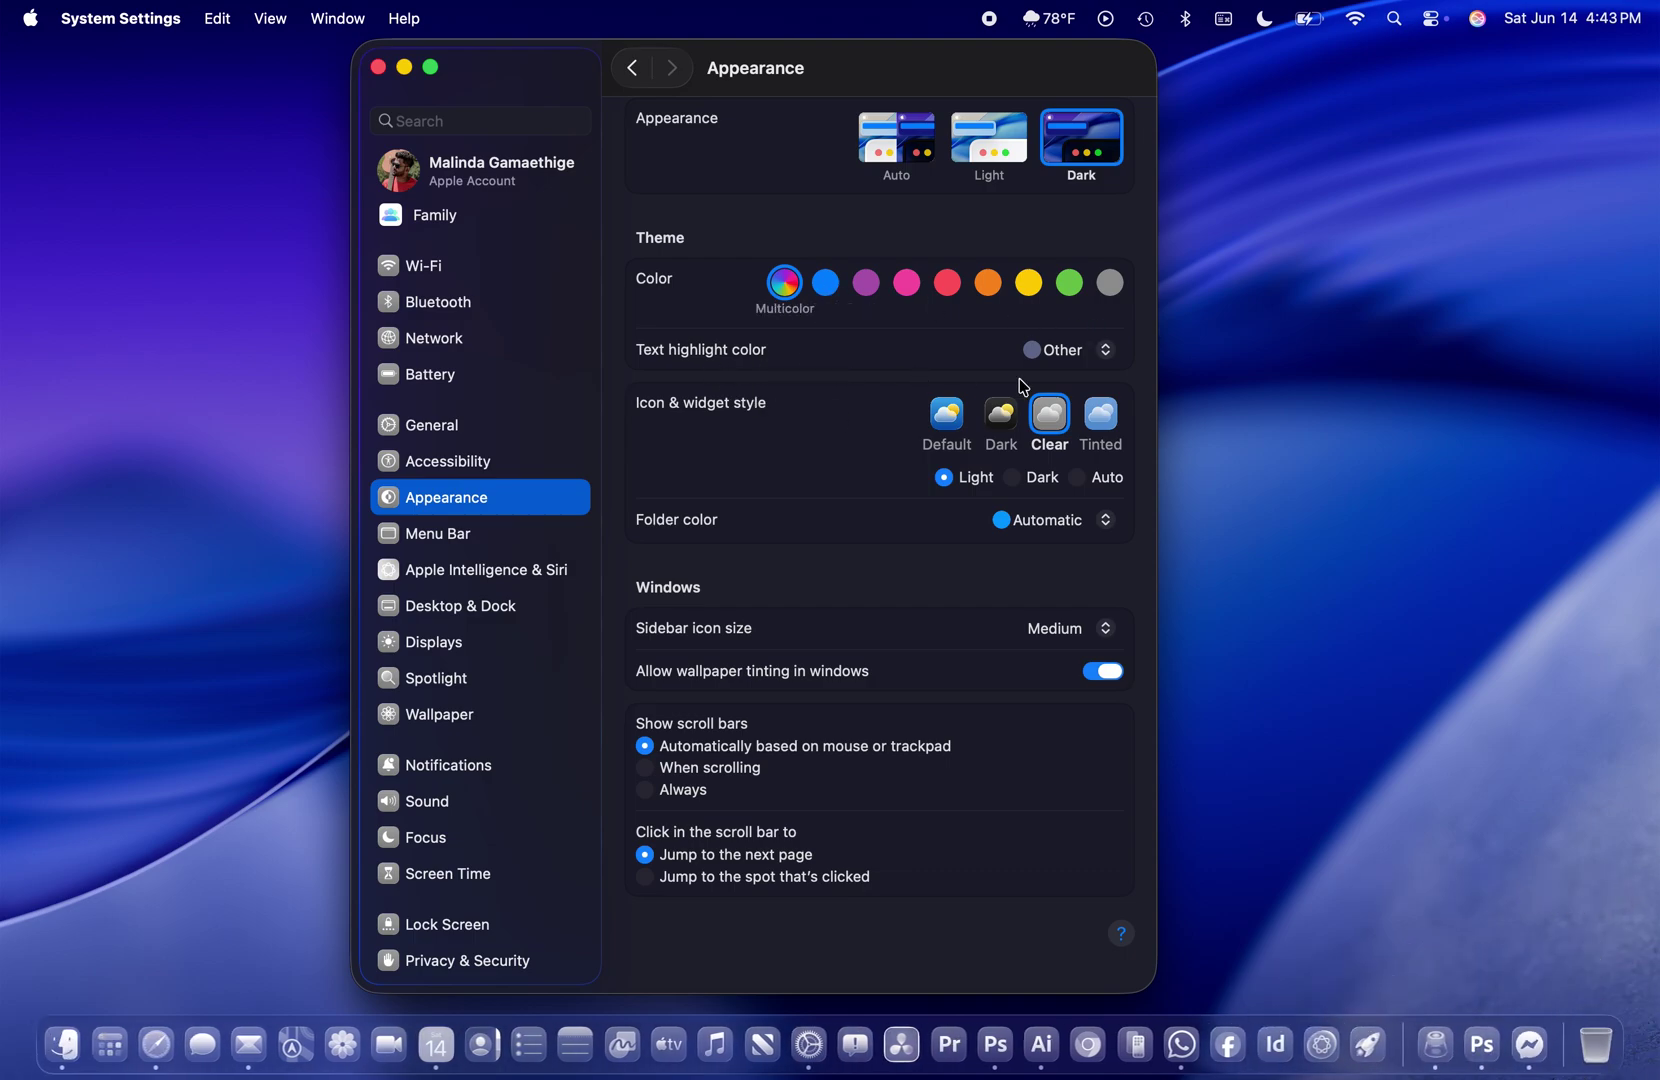
# - Check the available text highlight colors and set the icon and widget style to Default
pyautogui.click(1095, 362)
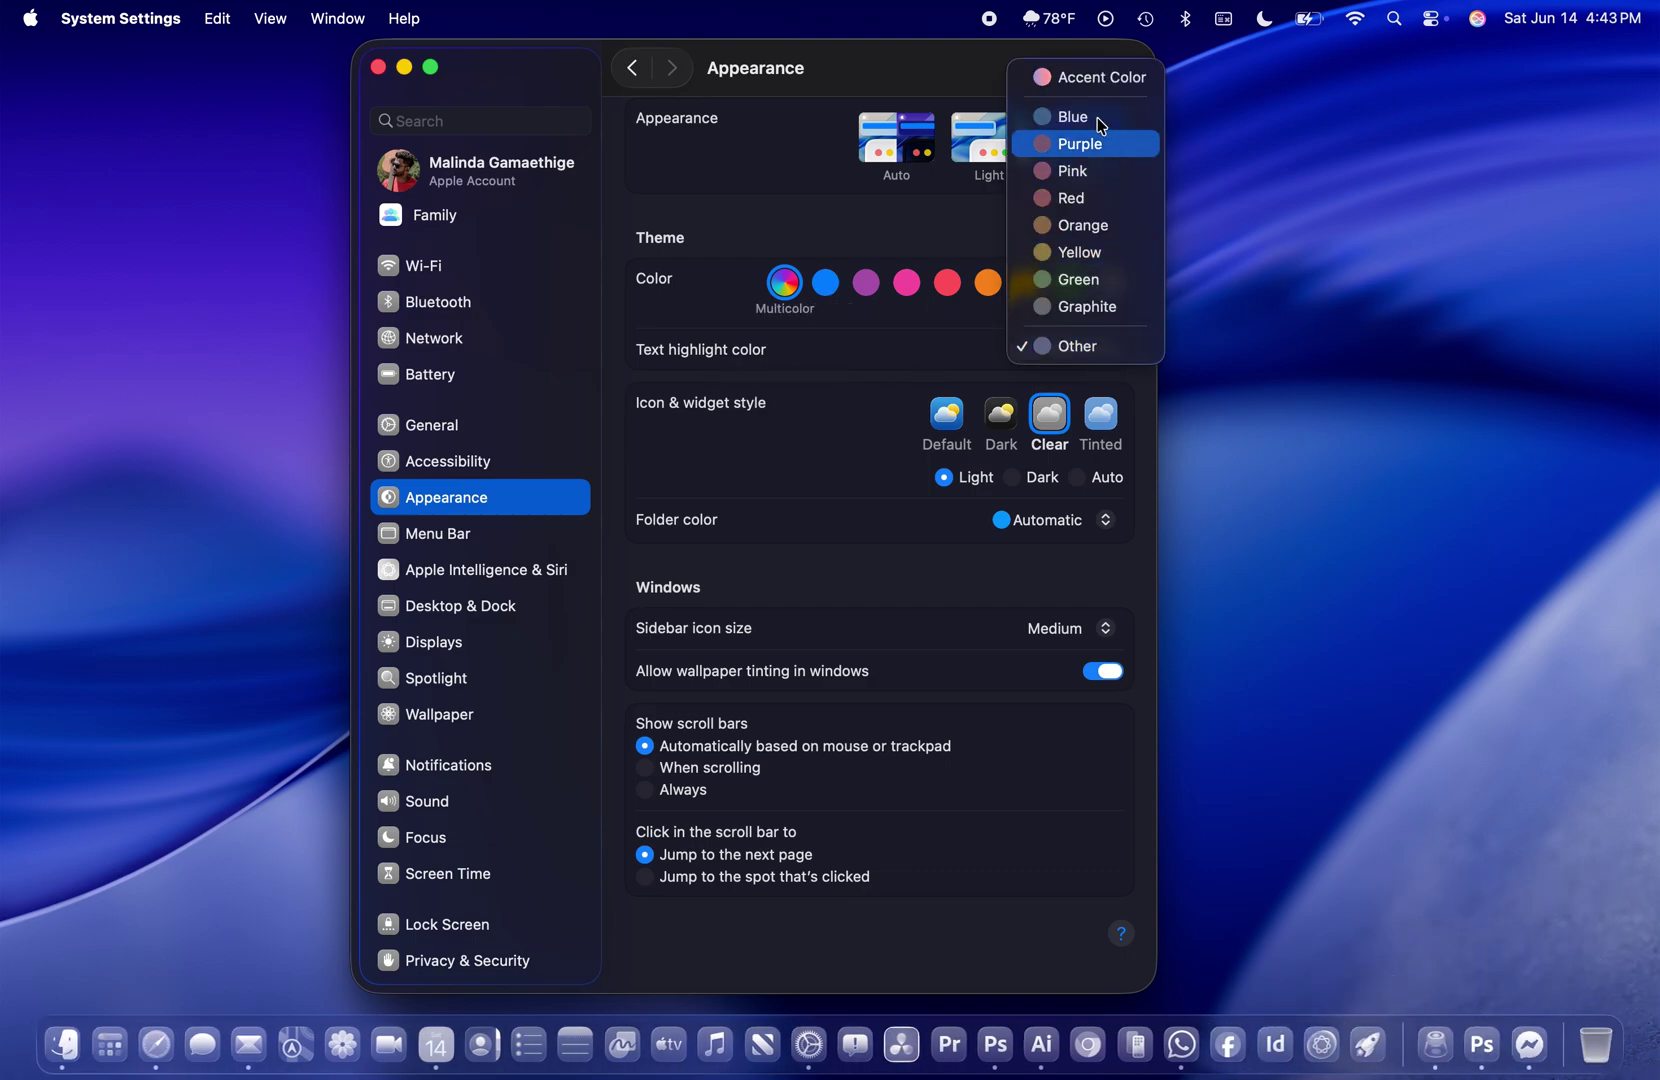
pyautogui.click(1299, 407)
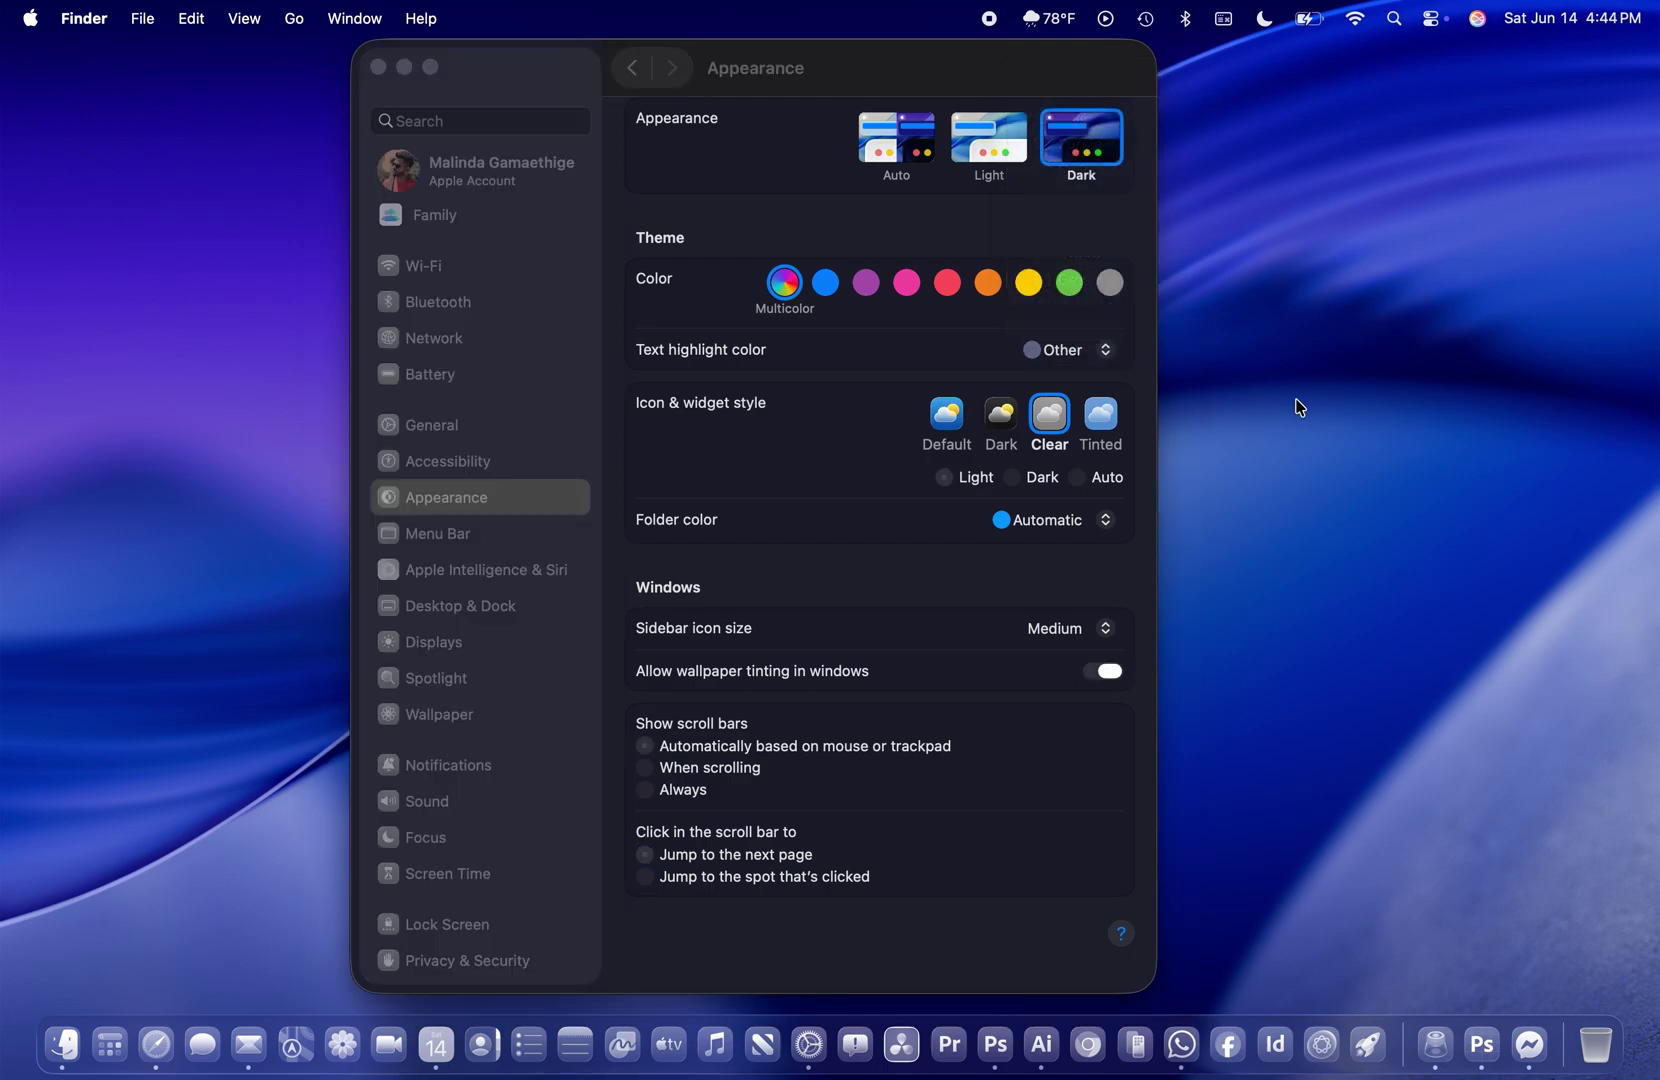
pyautogui.click(672, 430)
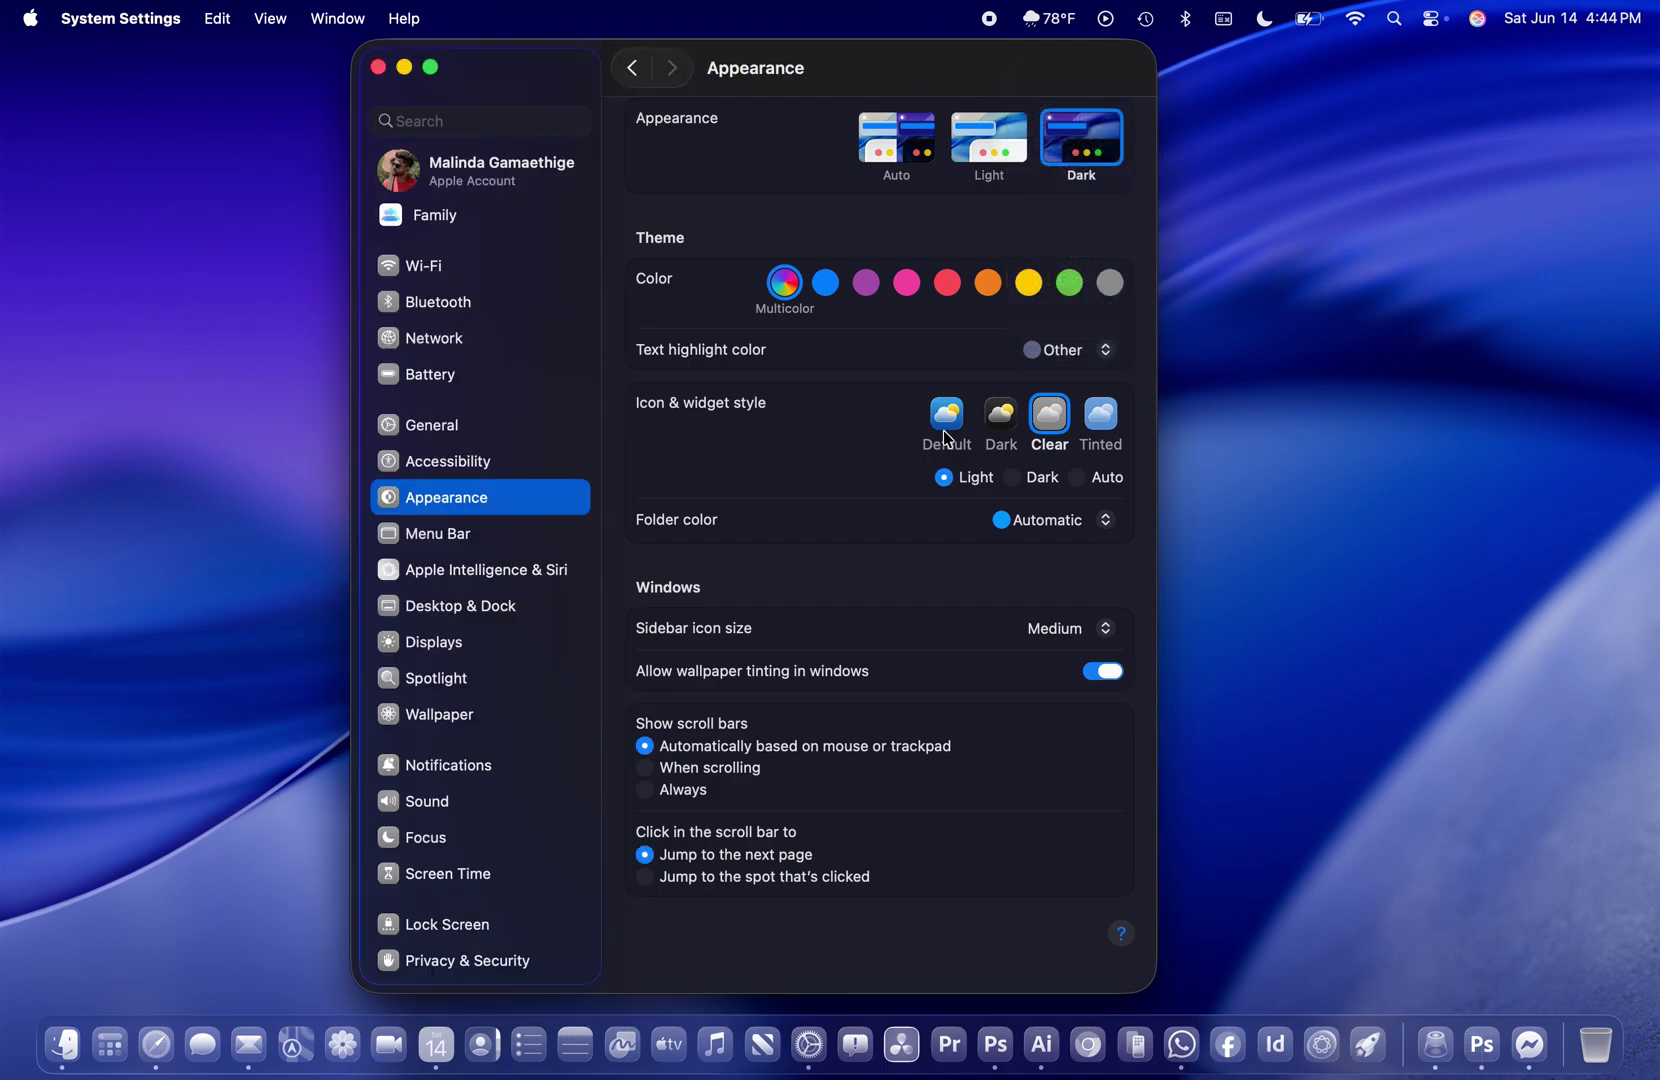
pyautogui.click(950, 428)
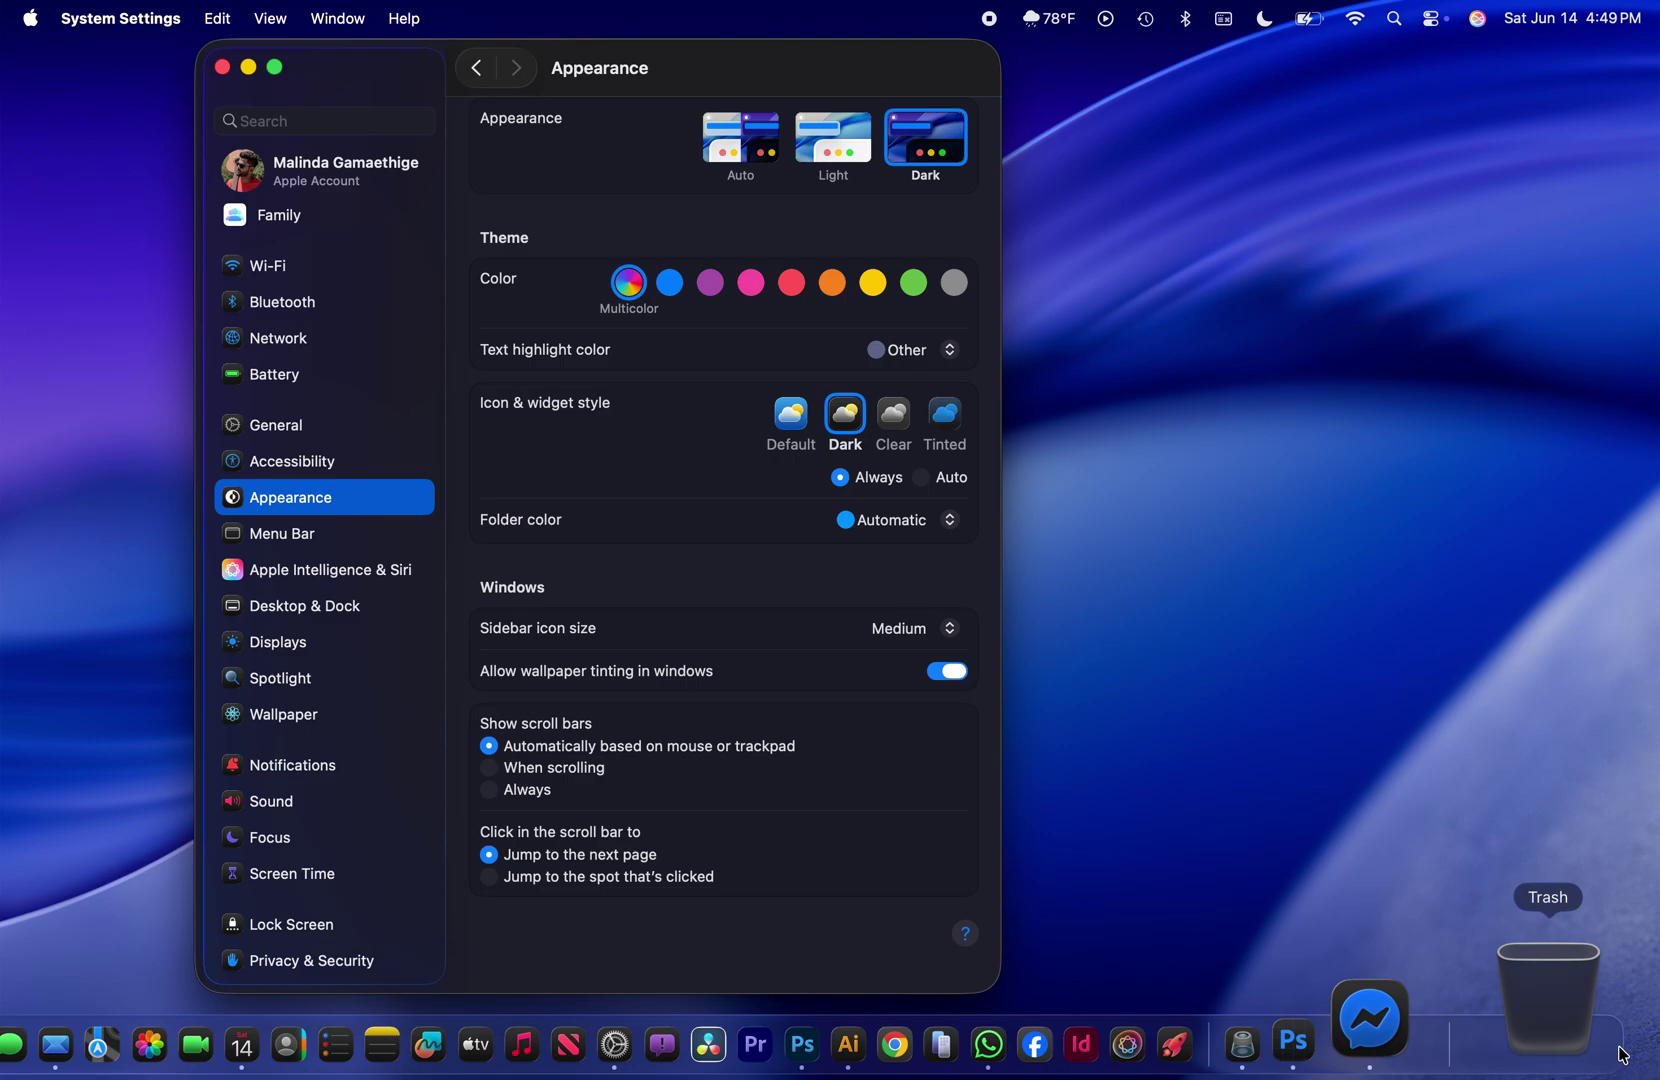
# - Try the Clear icon and widget style, and preview the Tinted style in its Light, Dark and Auto variants
pyautogui.click(896, 416)
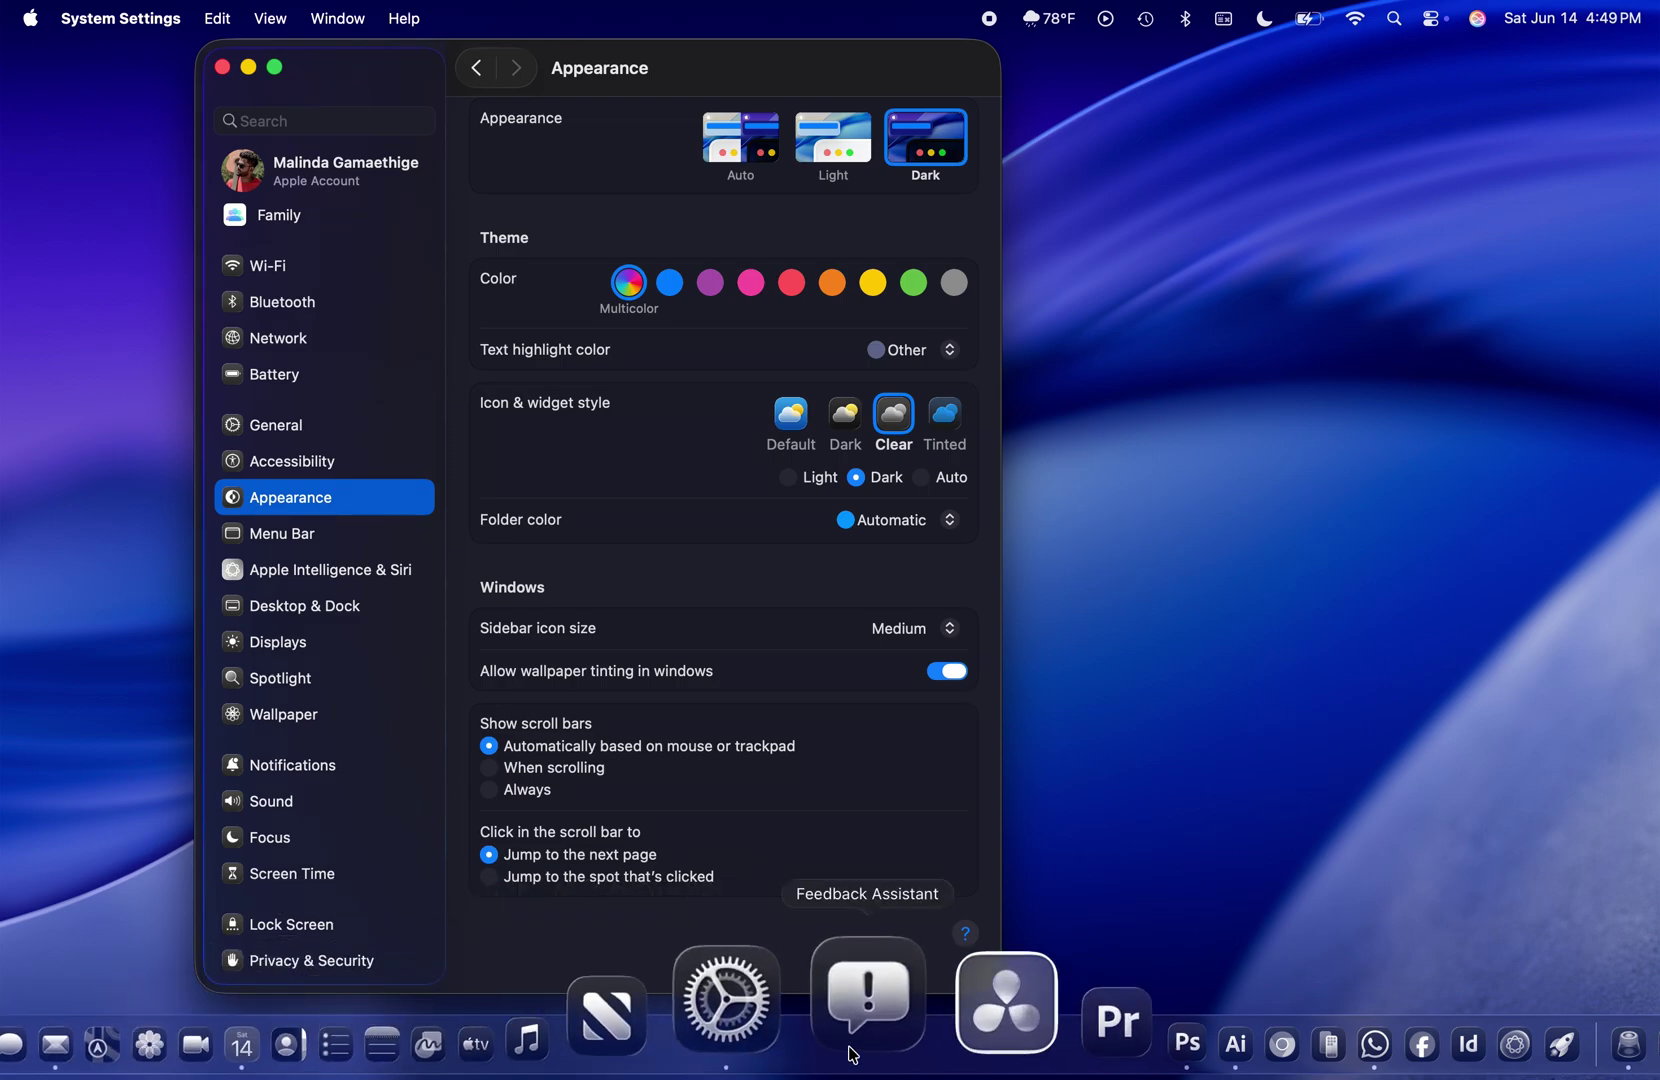
pyautogui.click(948, 418)
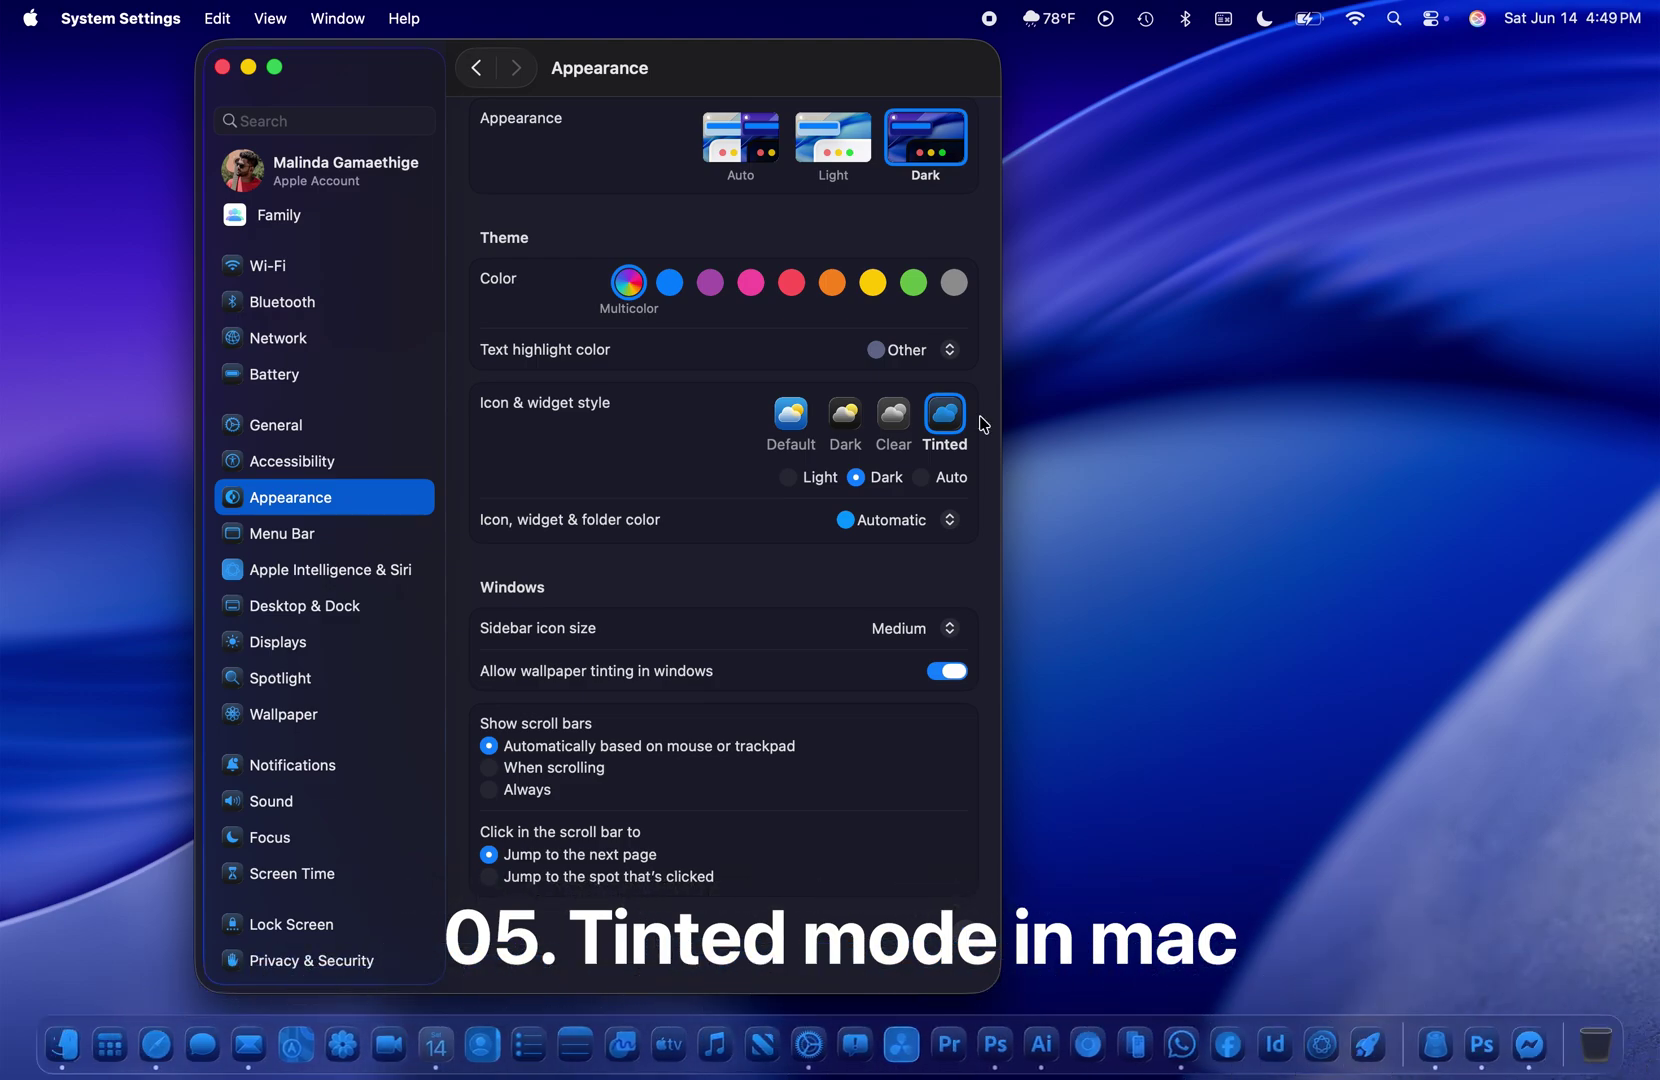
pyautogui.click(925, 474)
pyautogui.click(858, 479)
pyautogui.click(790, 479)
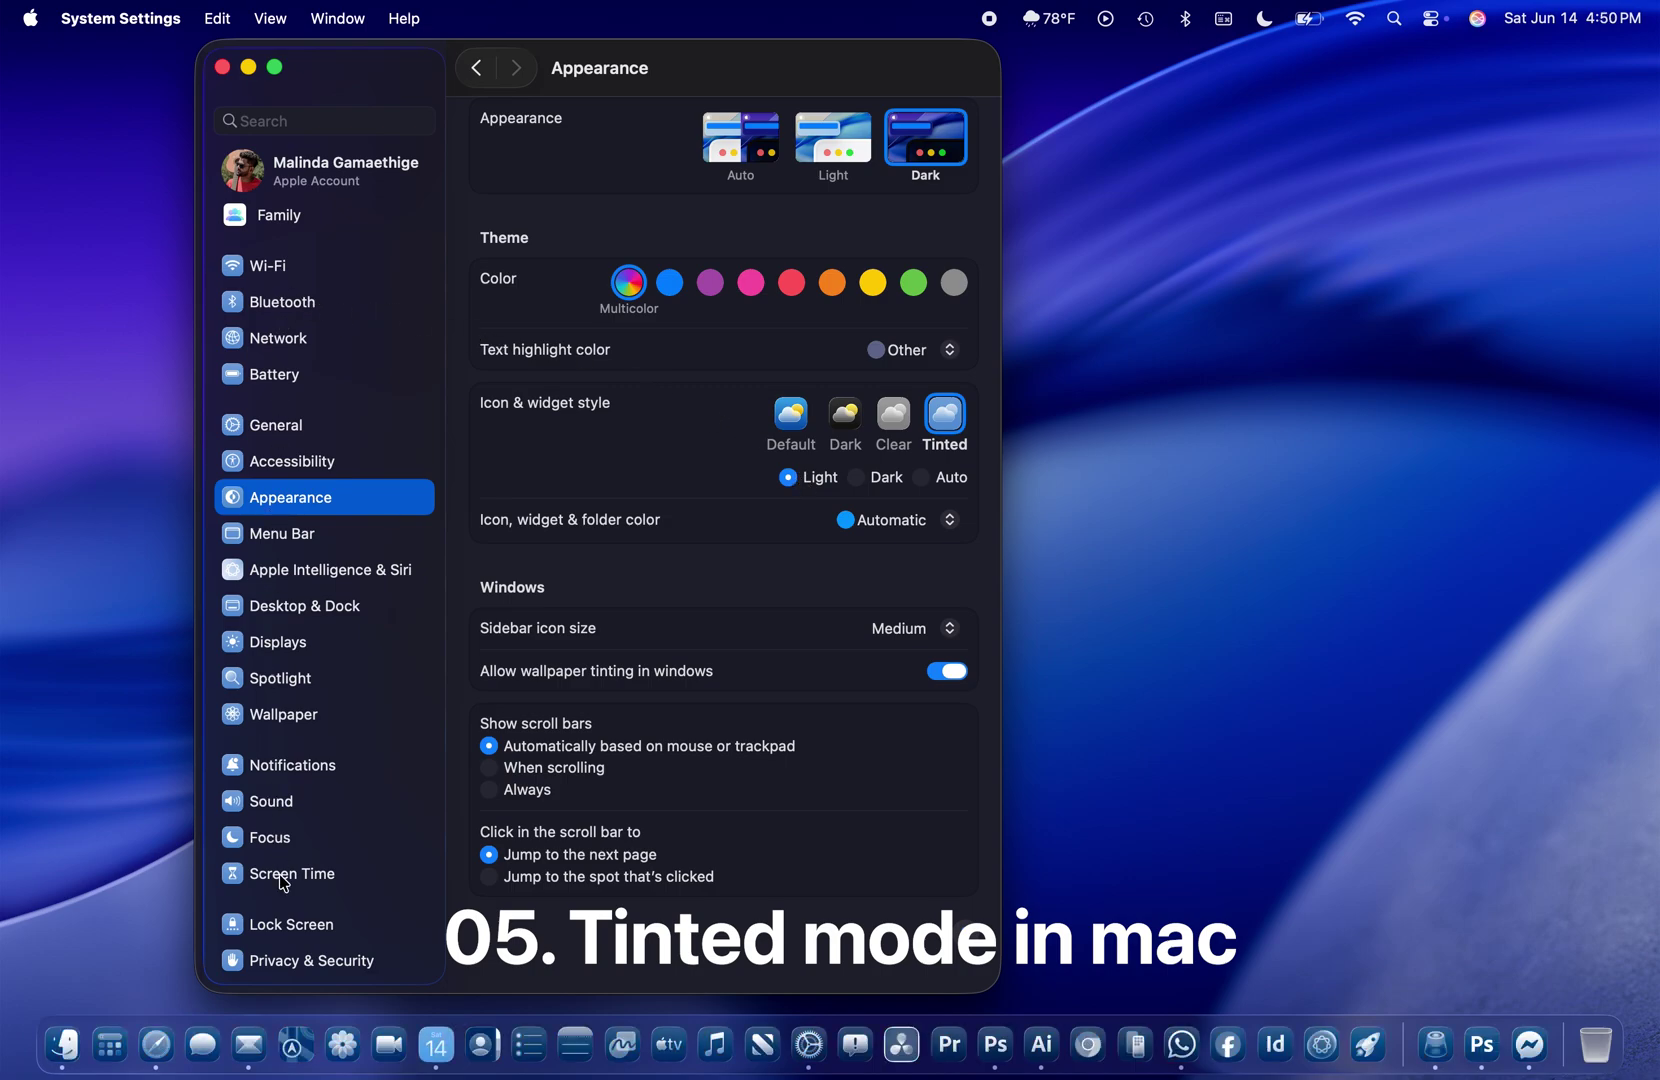
pyautogui.scroll(-5, 279, 860)
pyautogui.scroll(5, 281, 882)
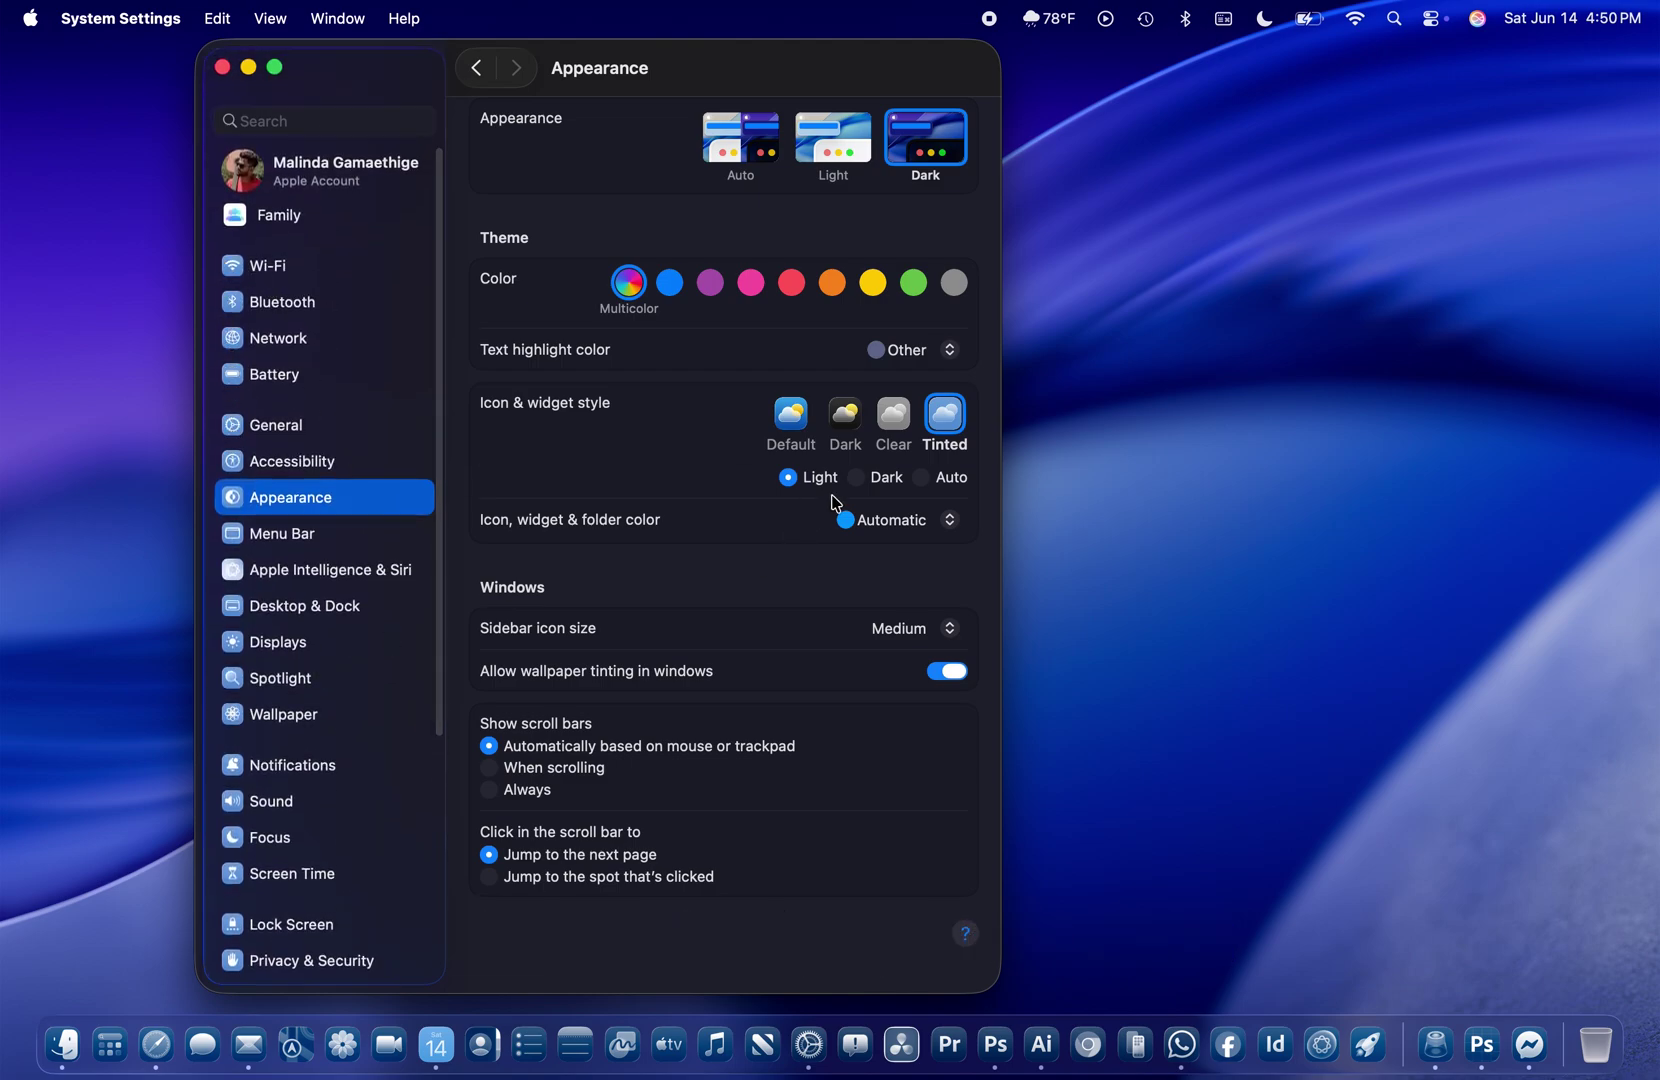
pyautogui.click(856, 477)
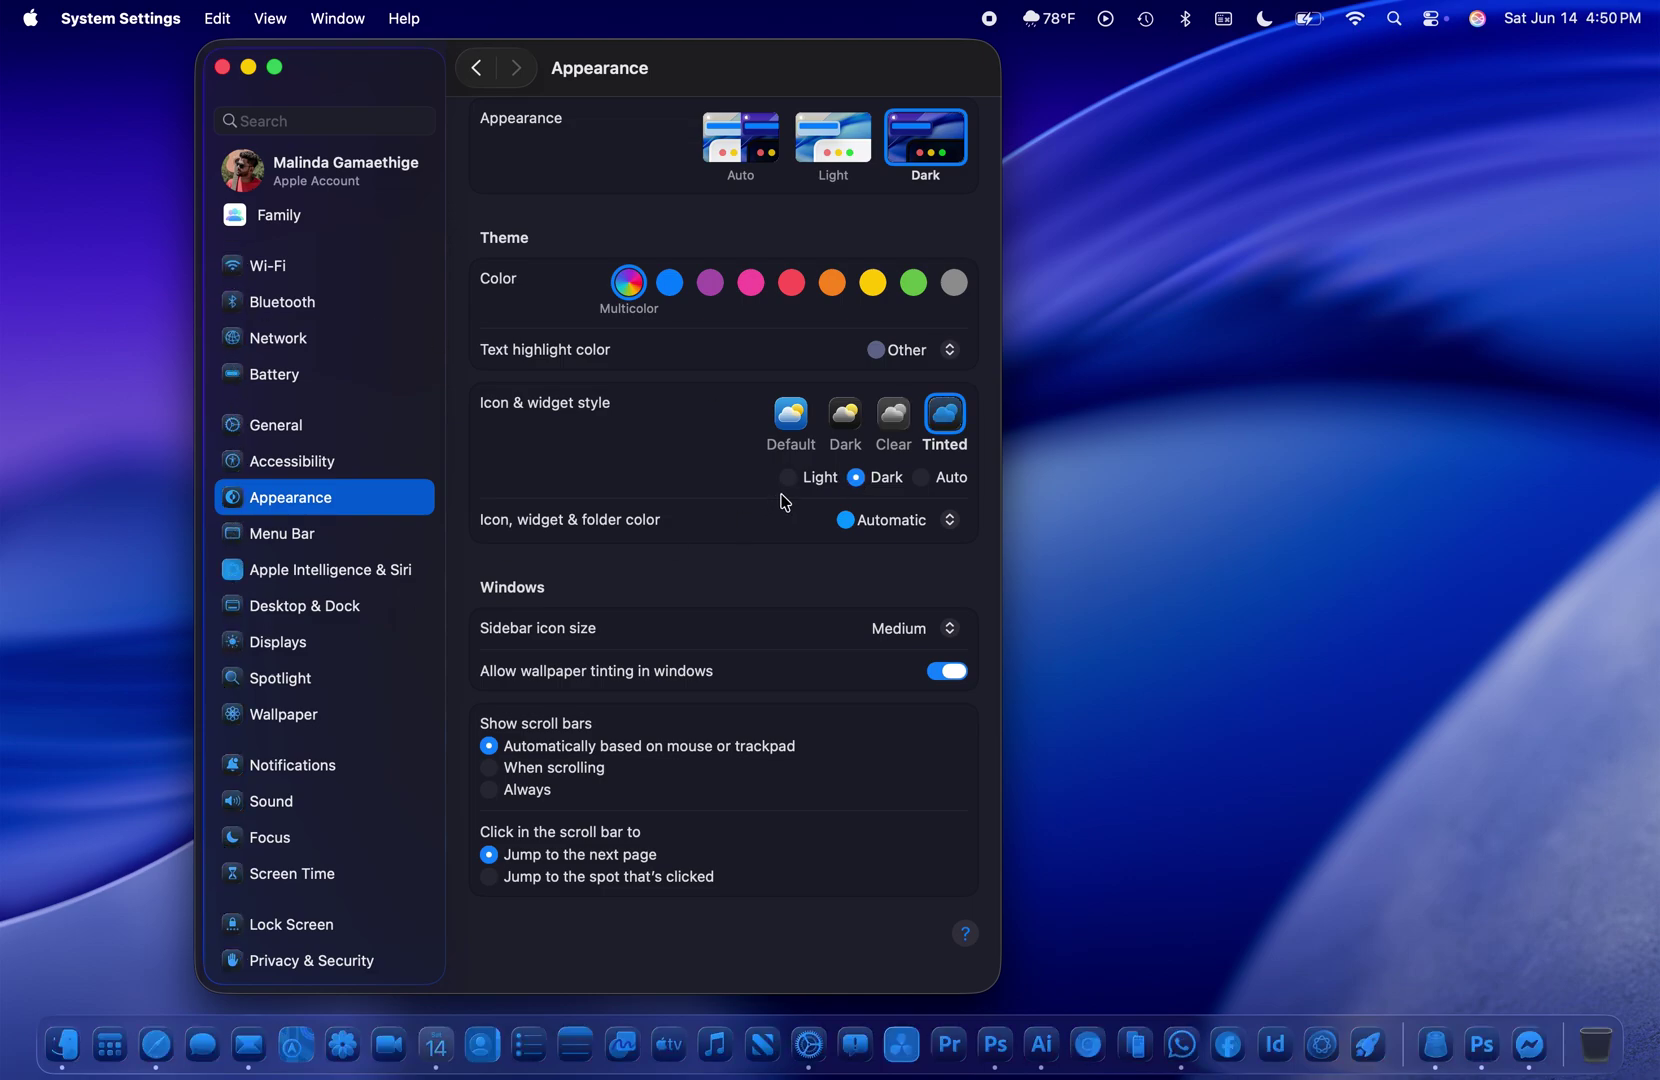
pyautogui.click(921, 480)
# - Set the icon and widget style to Clear, comparing its Dark and Auto variants and finishing on Light
pyautogui.click(897, 410)
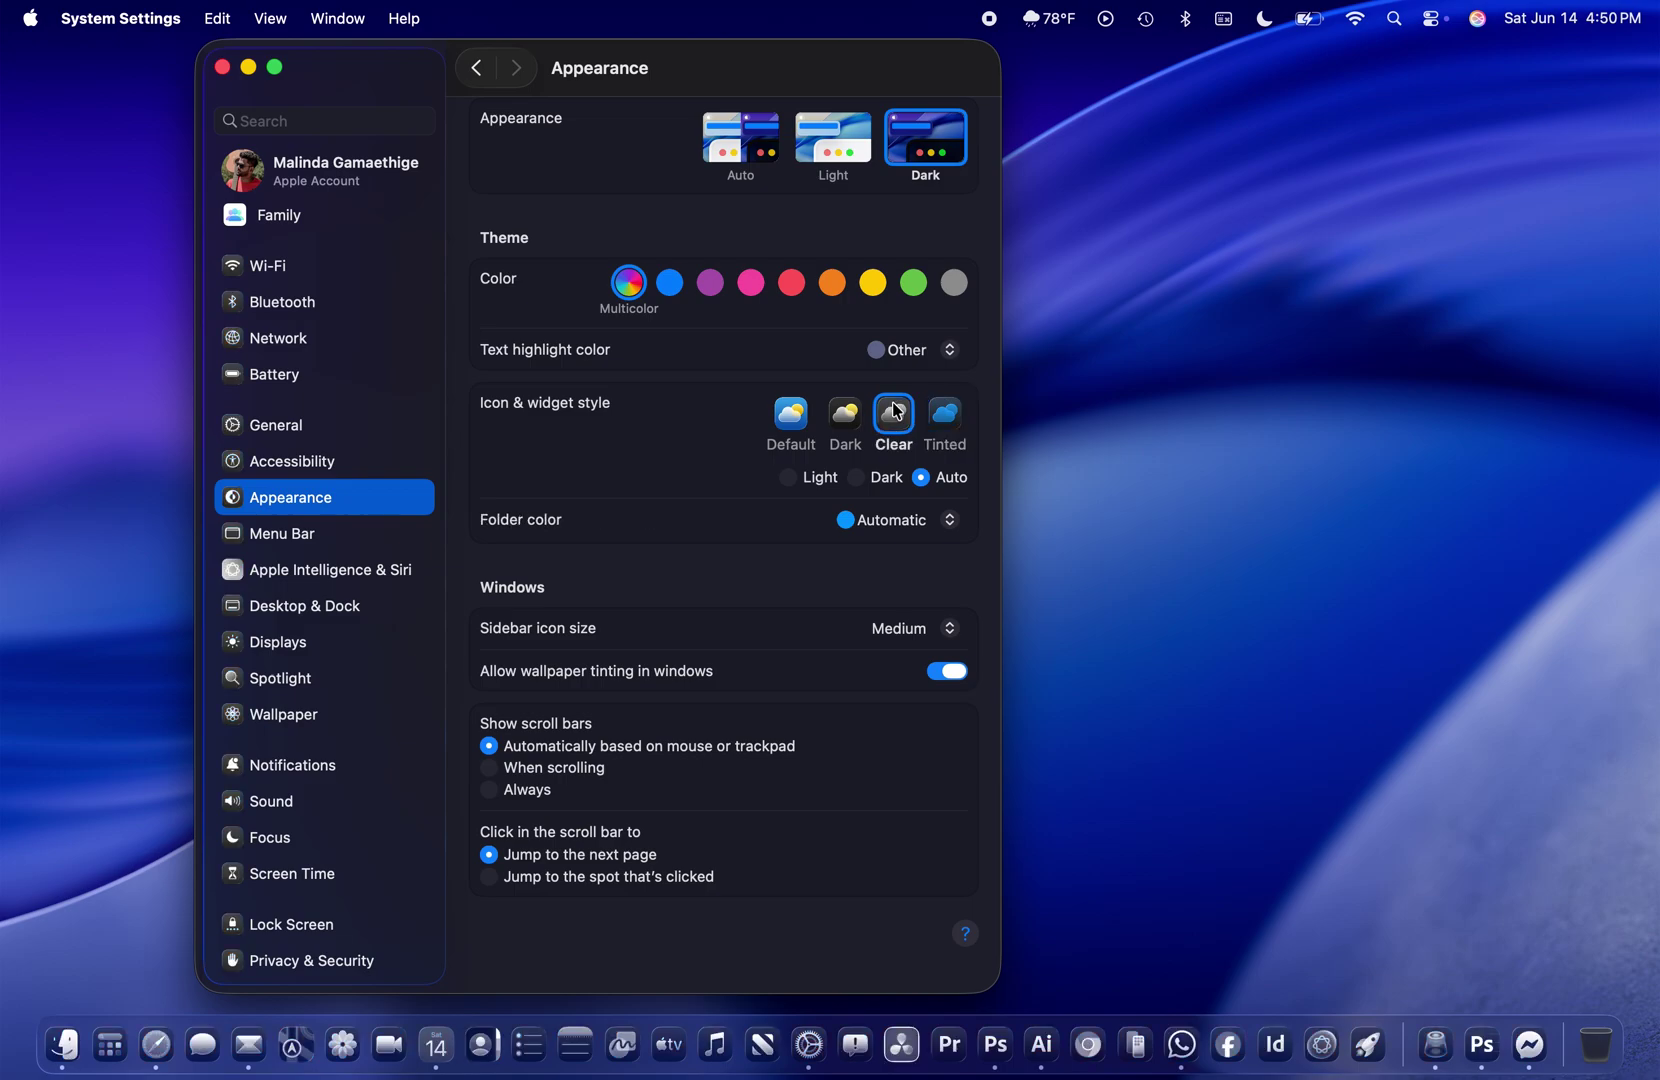
pyautogui.click(807, 482)
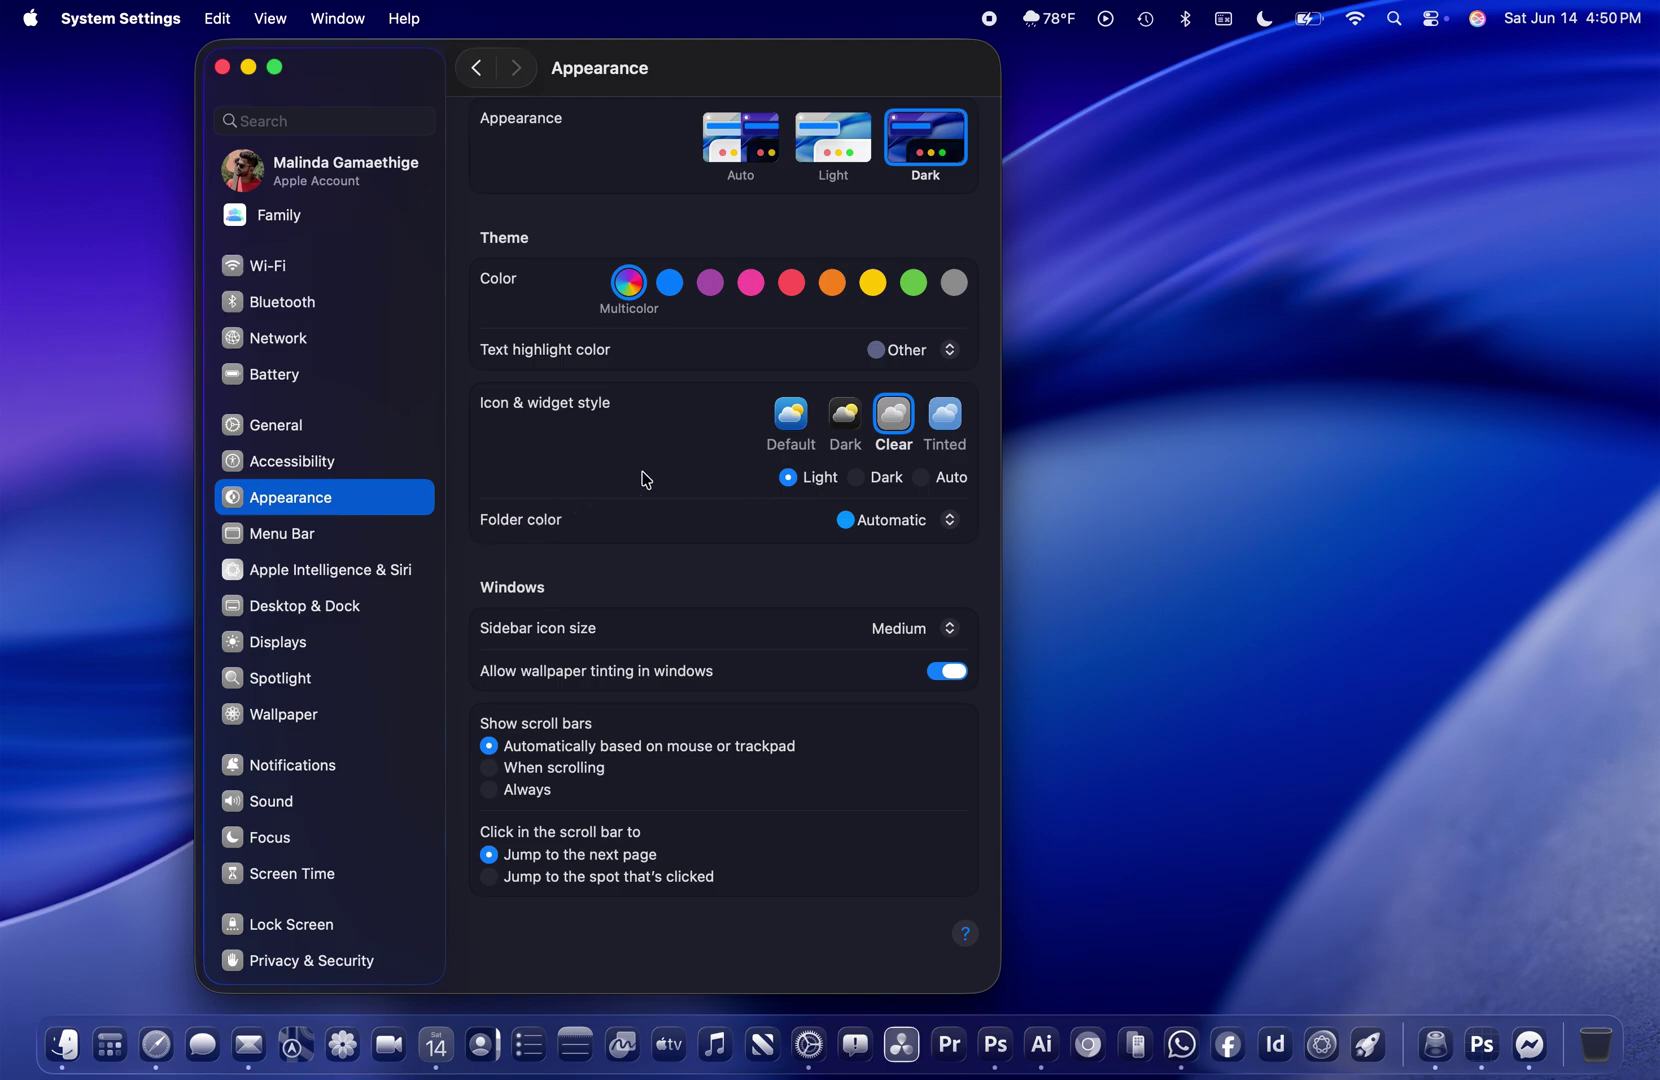
pyautogui.click(858, 479)
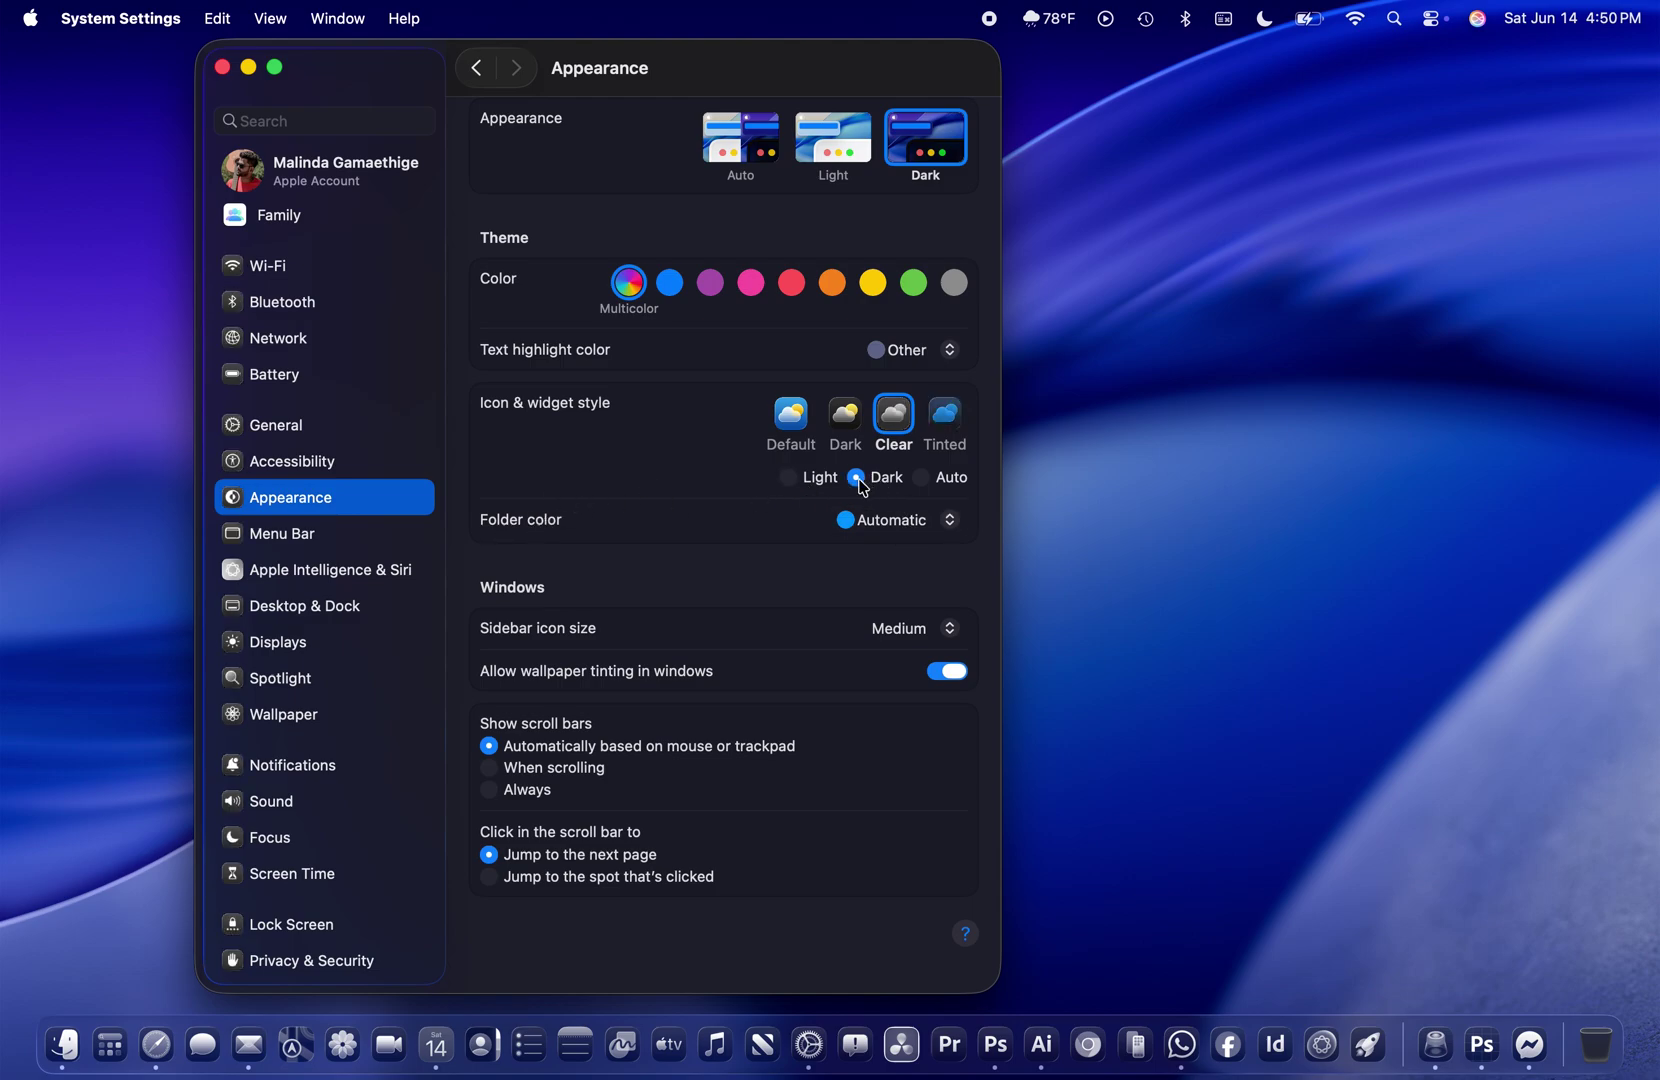
pyautogui.click(789, 479)
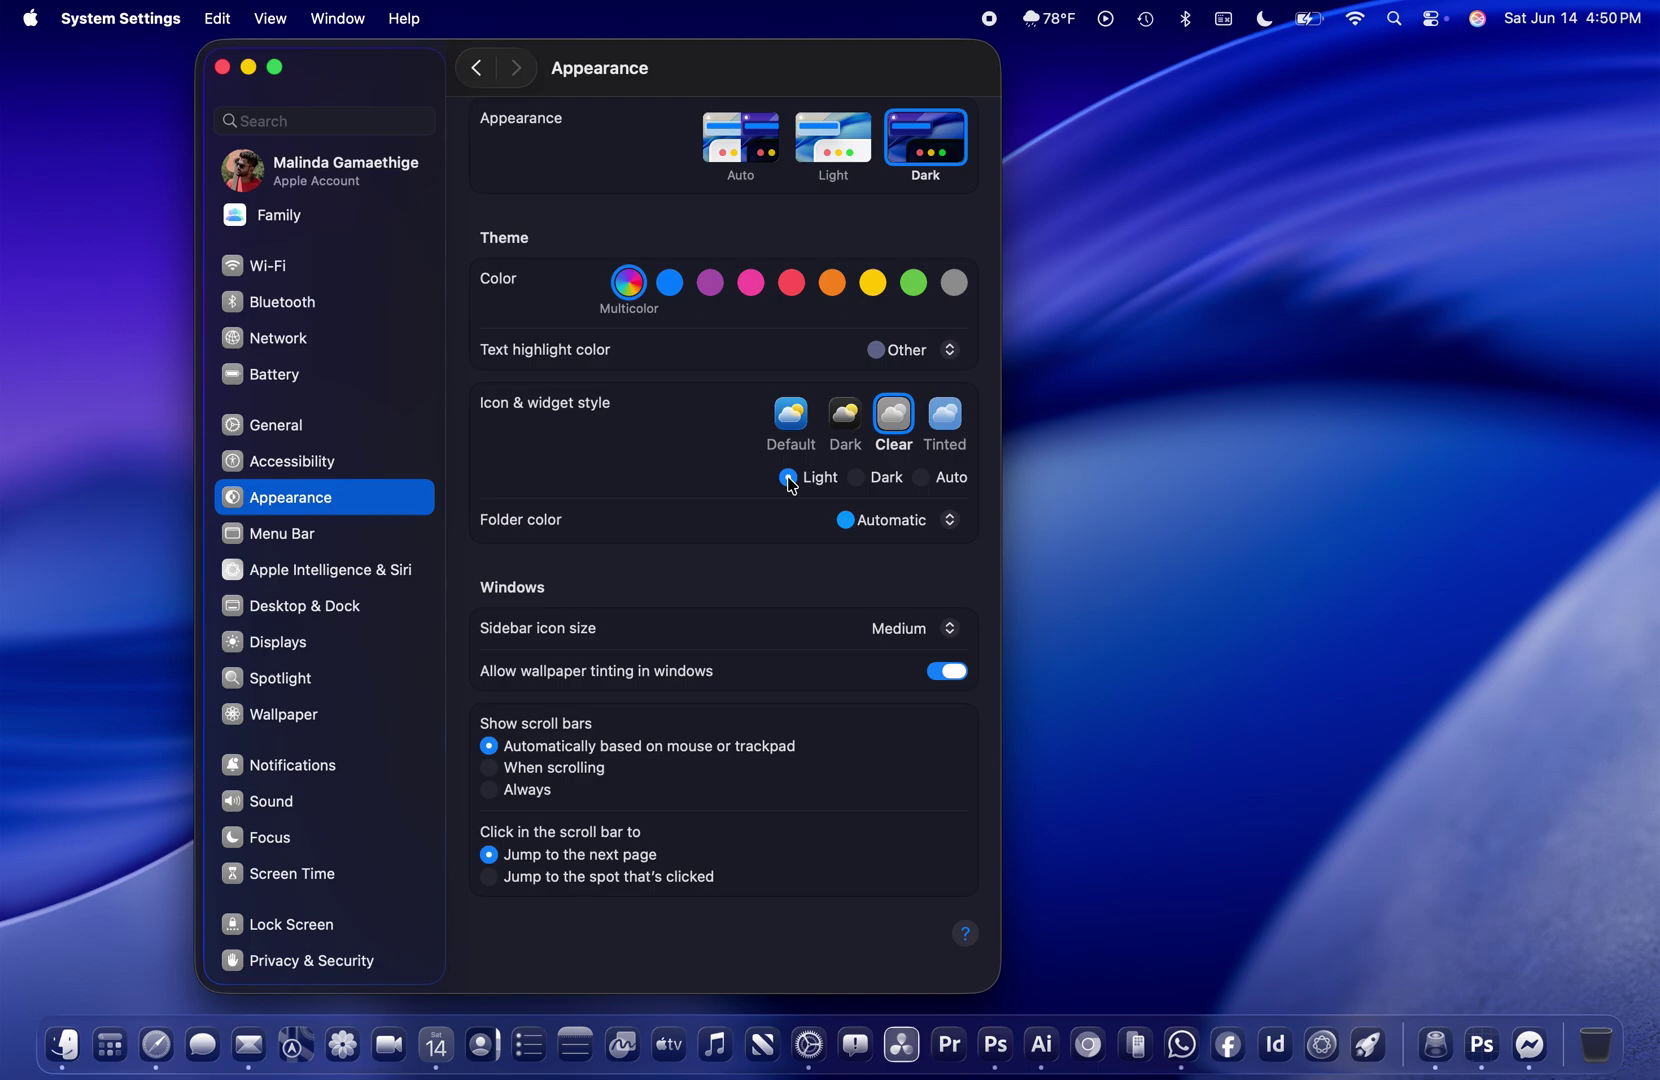
pyautogui.click(924, 481)
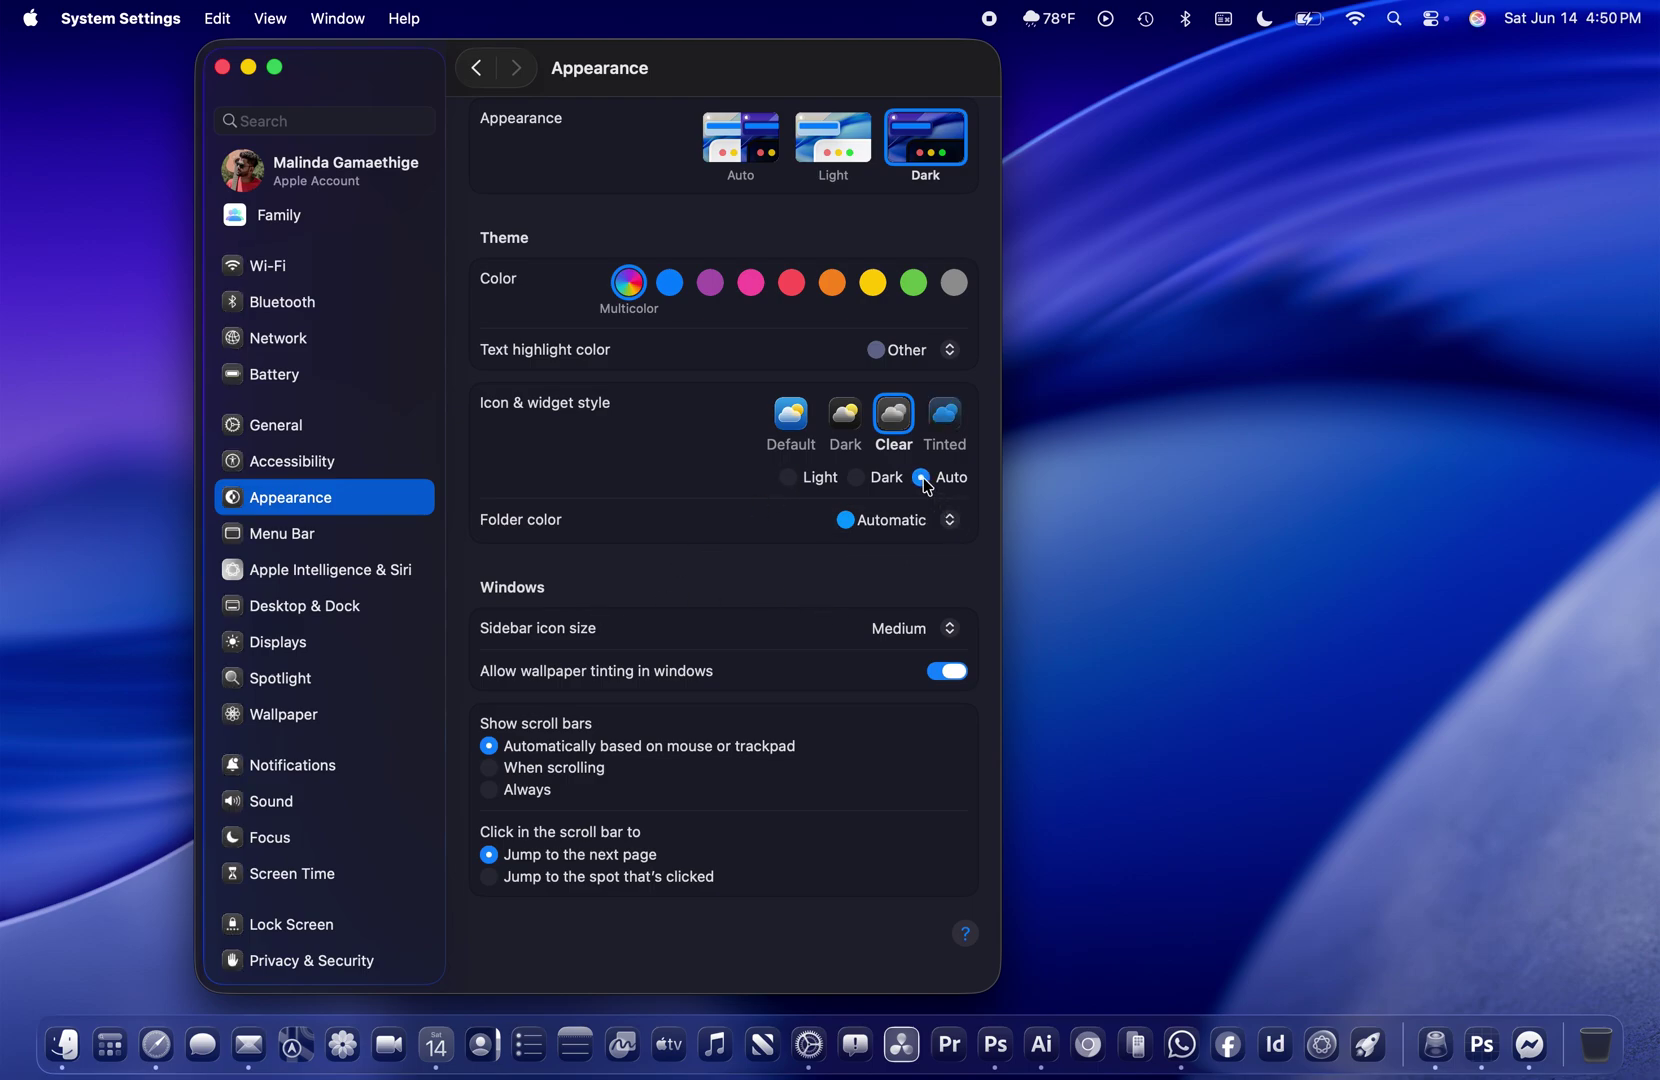
pyautogui.click(860, 482)
pyautogui.click(789, 480)
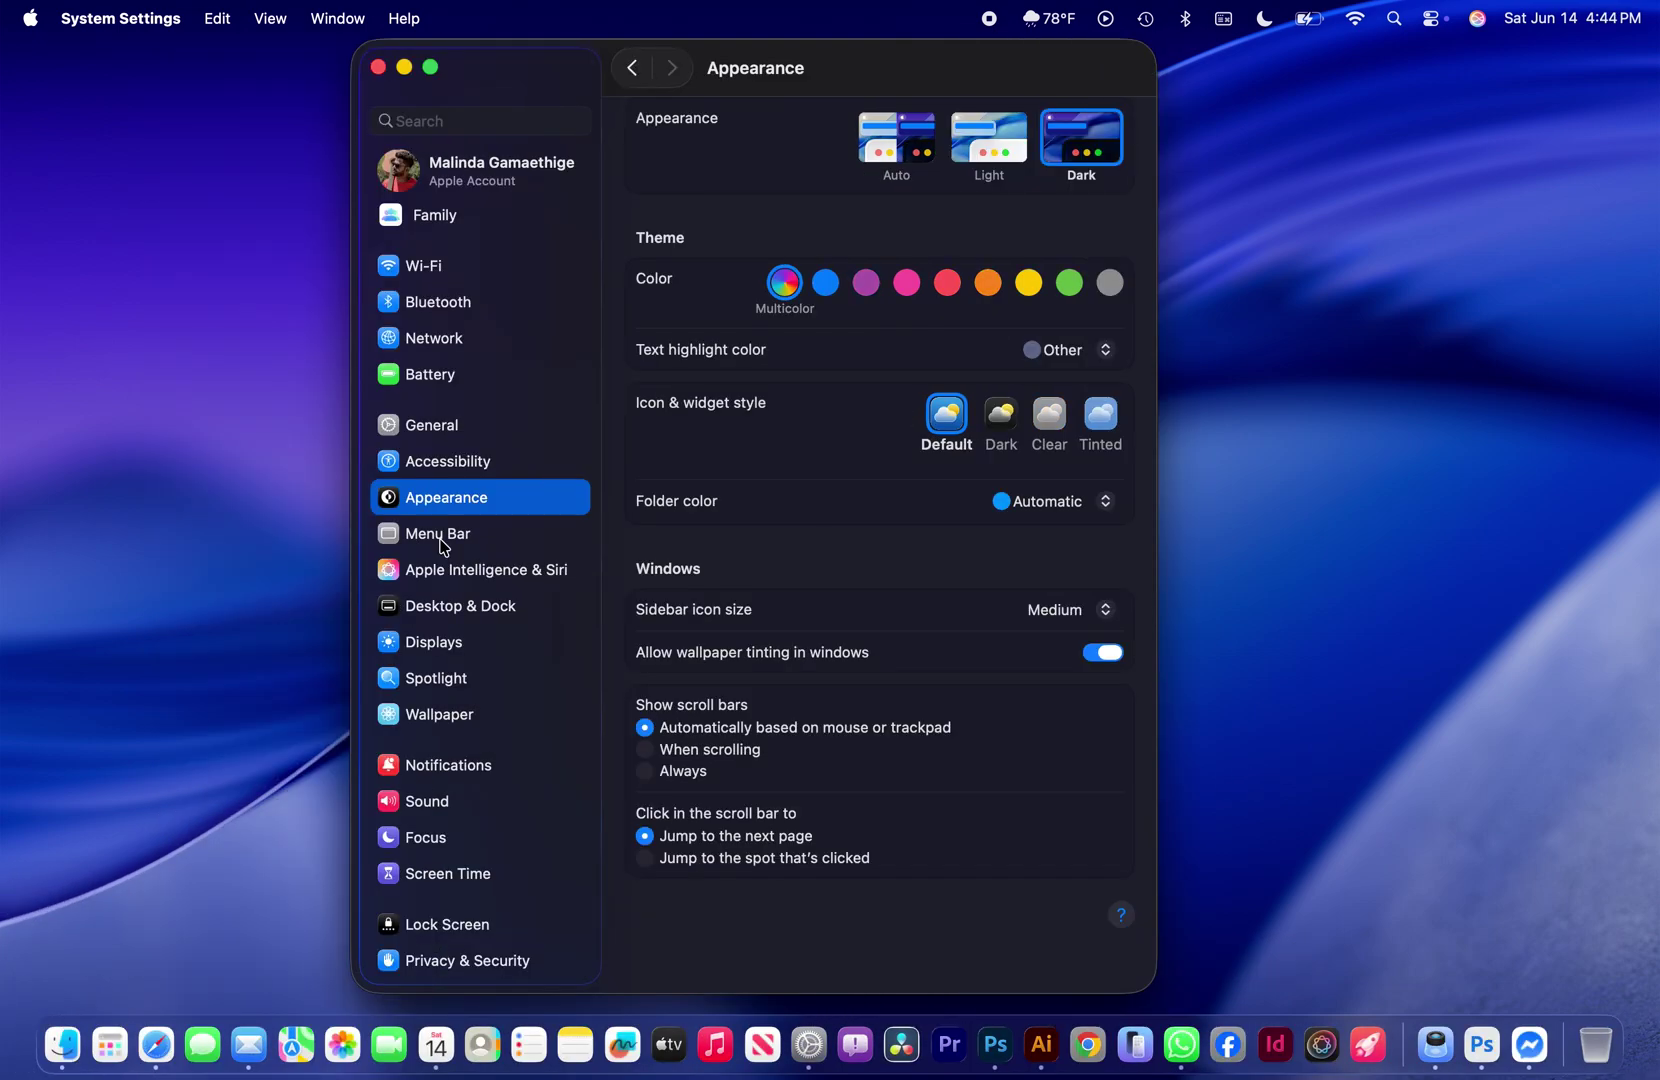
# - Open the Menu Bar settings, shift the settings window toward the desktop's left edge and bring up the gallery for adding controls
pyautogui.click(420, 537)
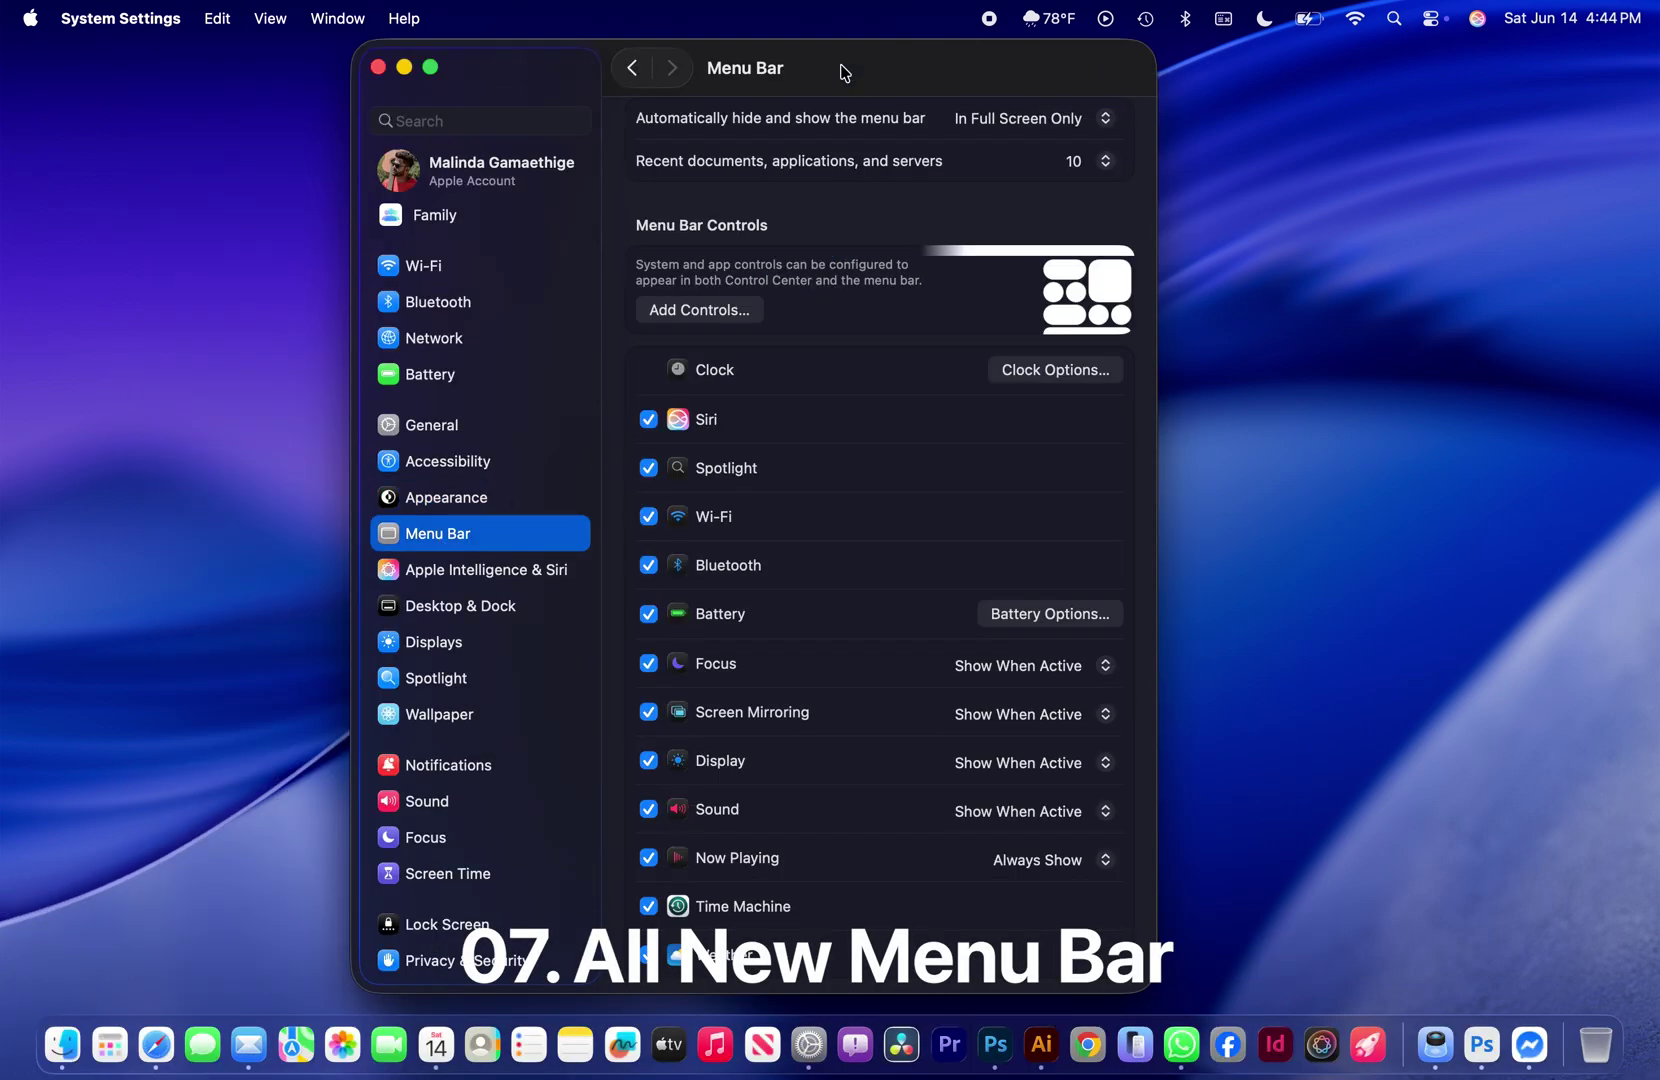
pyautogui.moveTo(848, 67); pyautogui.dragTo(687, 35)
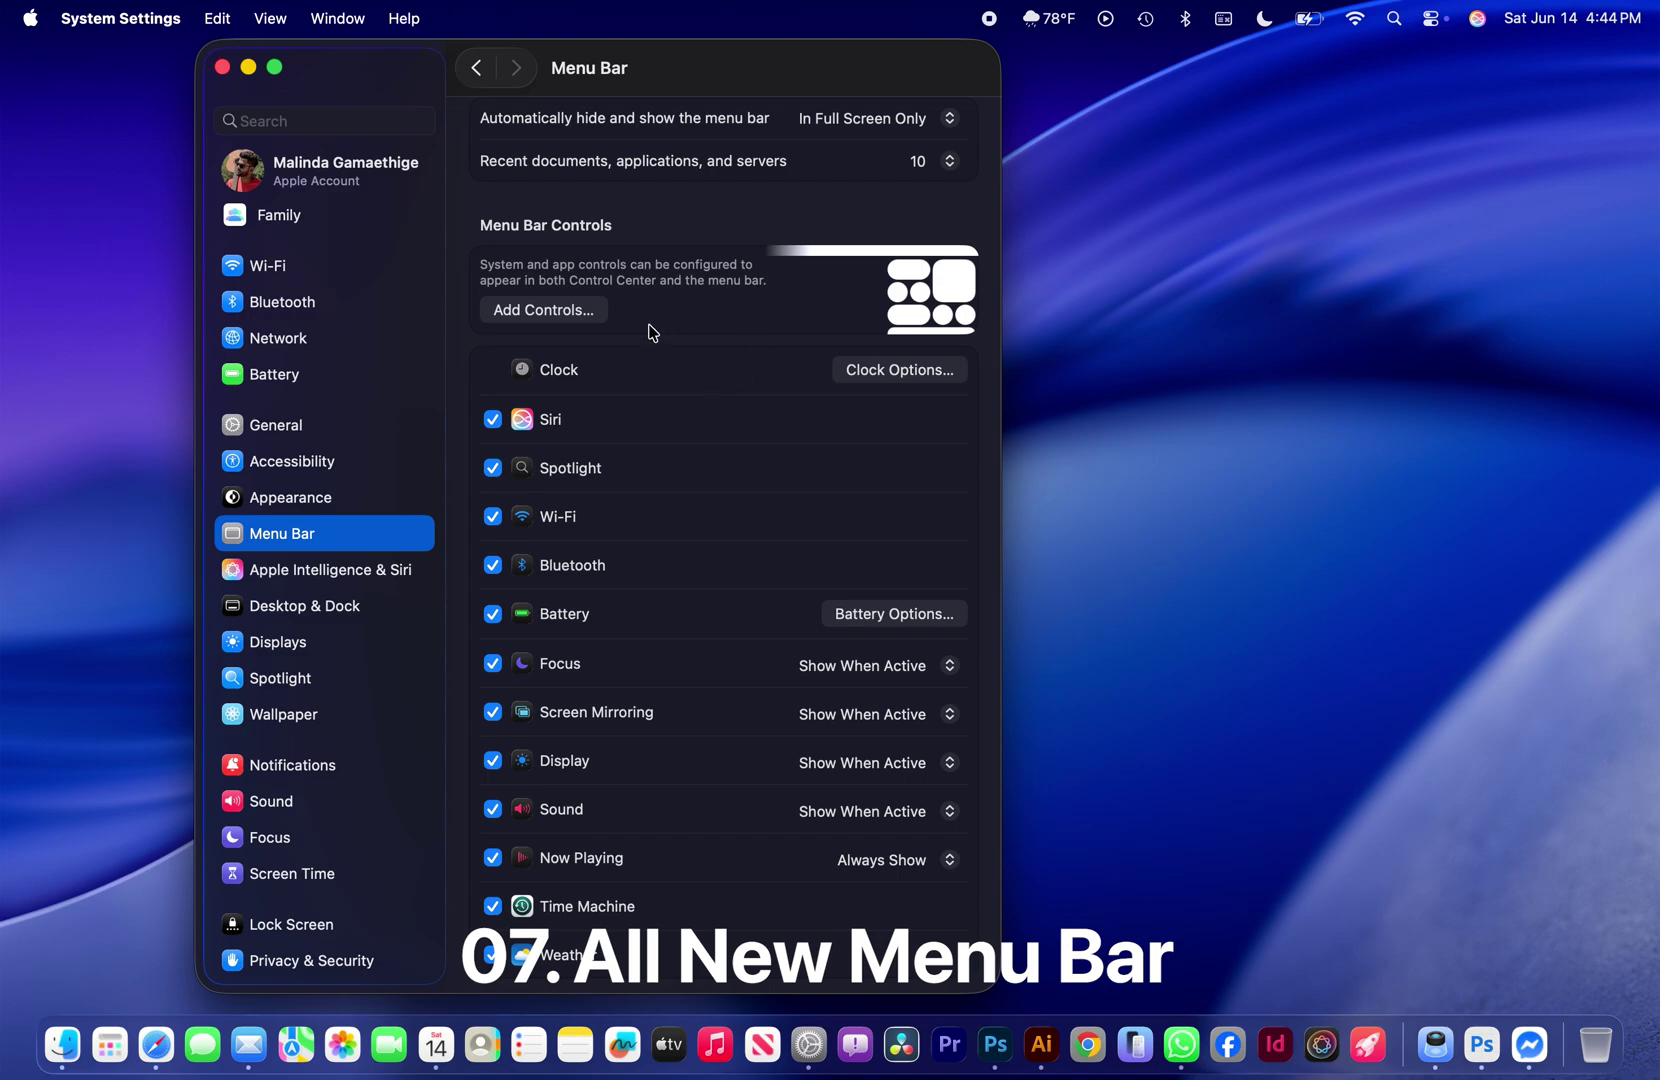
pyautogui.click(585, 312)
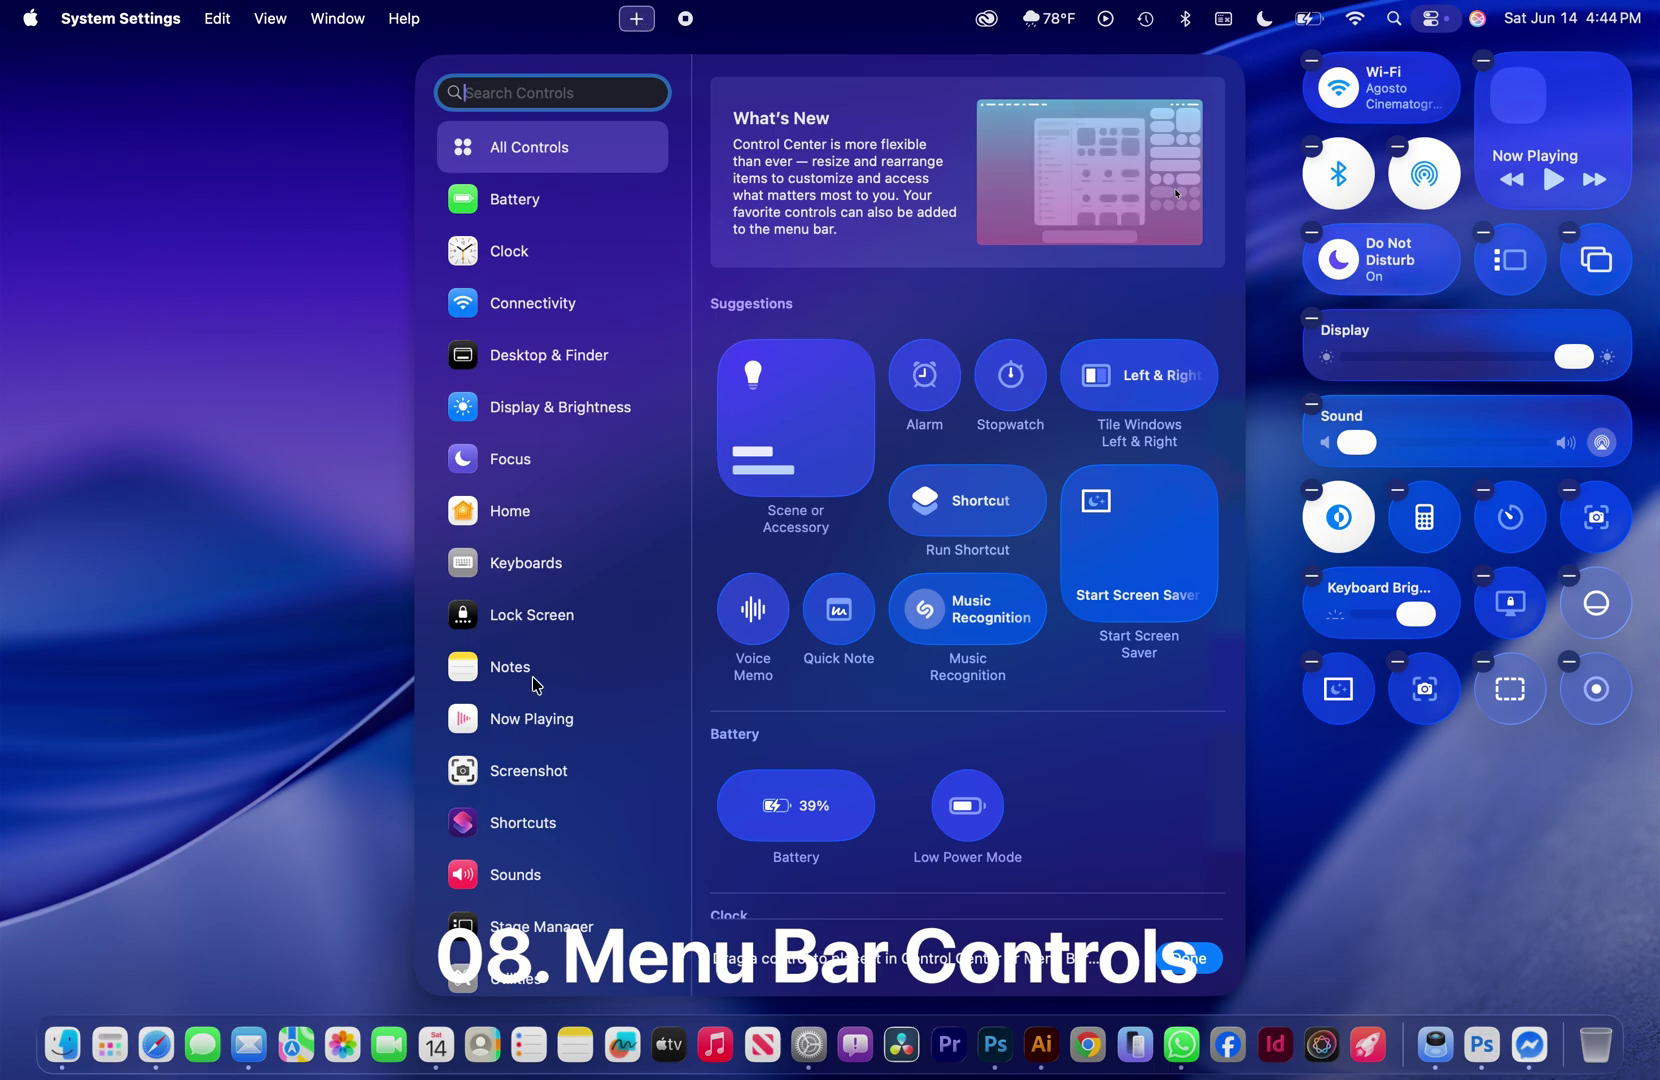
# - Add another Control Center to the menu bar, try the music note, house and star icons, choose the globe icon and finish editing
pyautogui.click(641, 24)
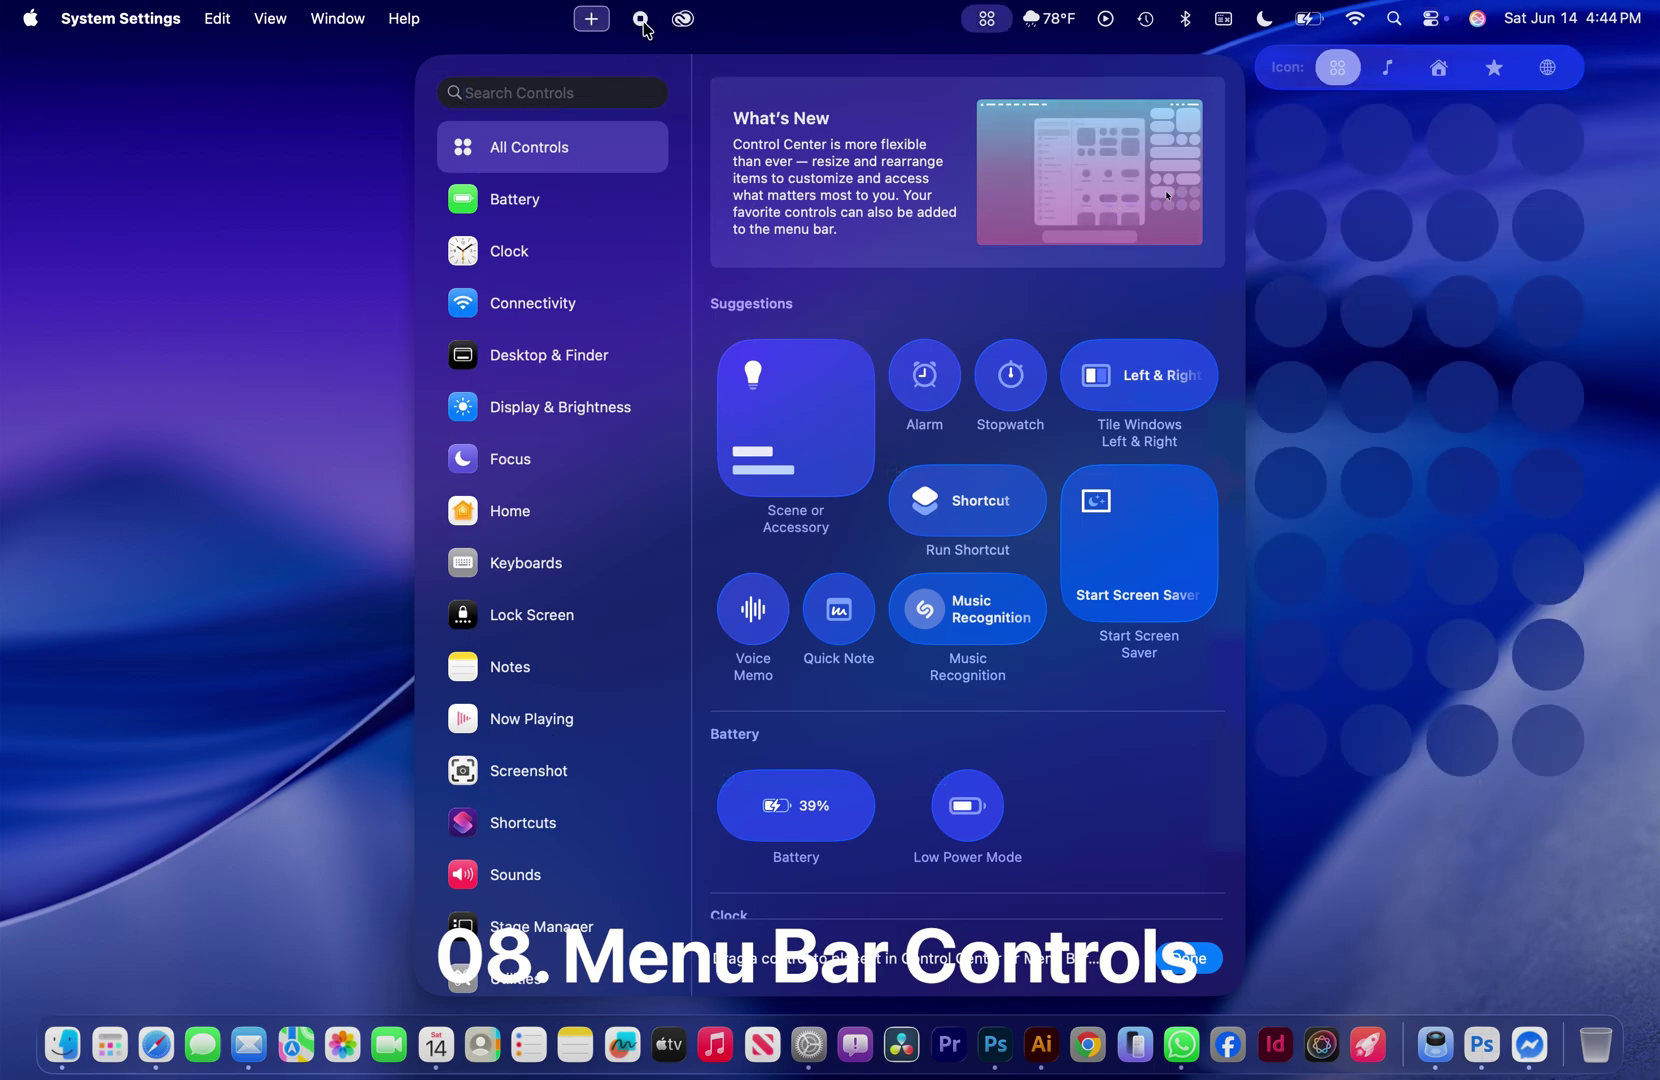
pyautogui.click(1386, 72)
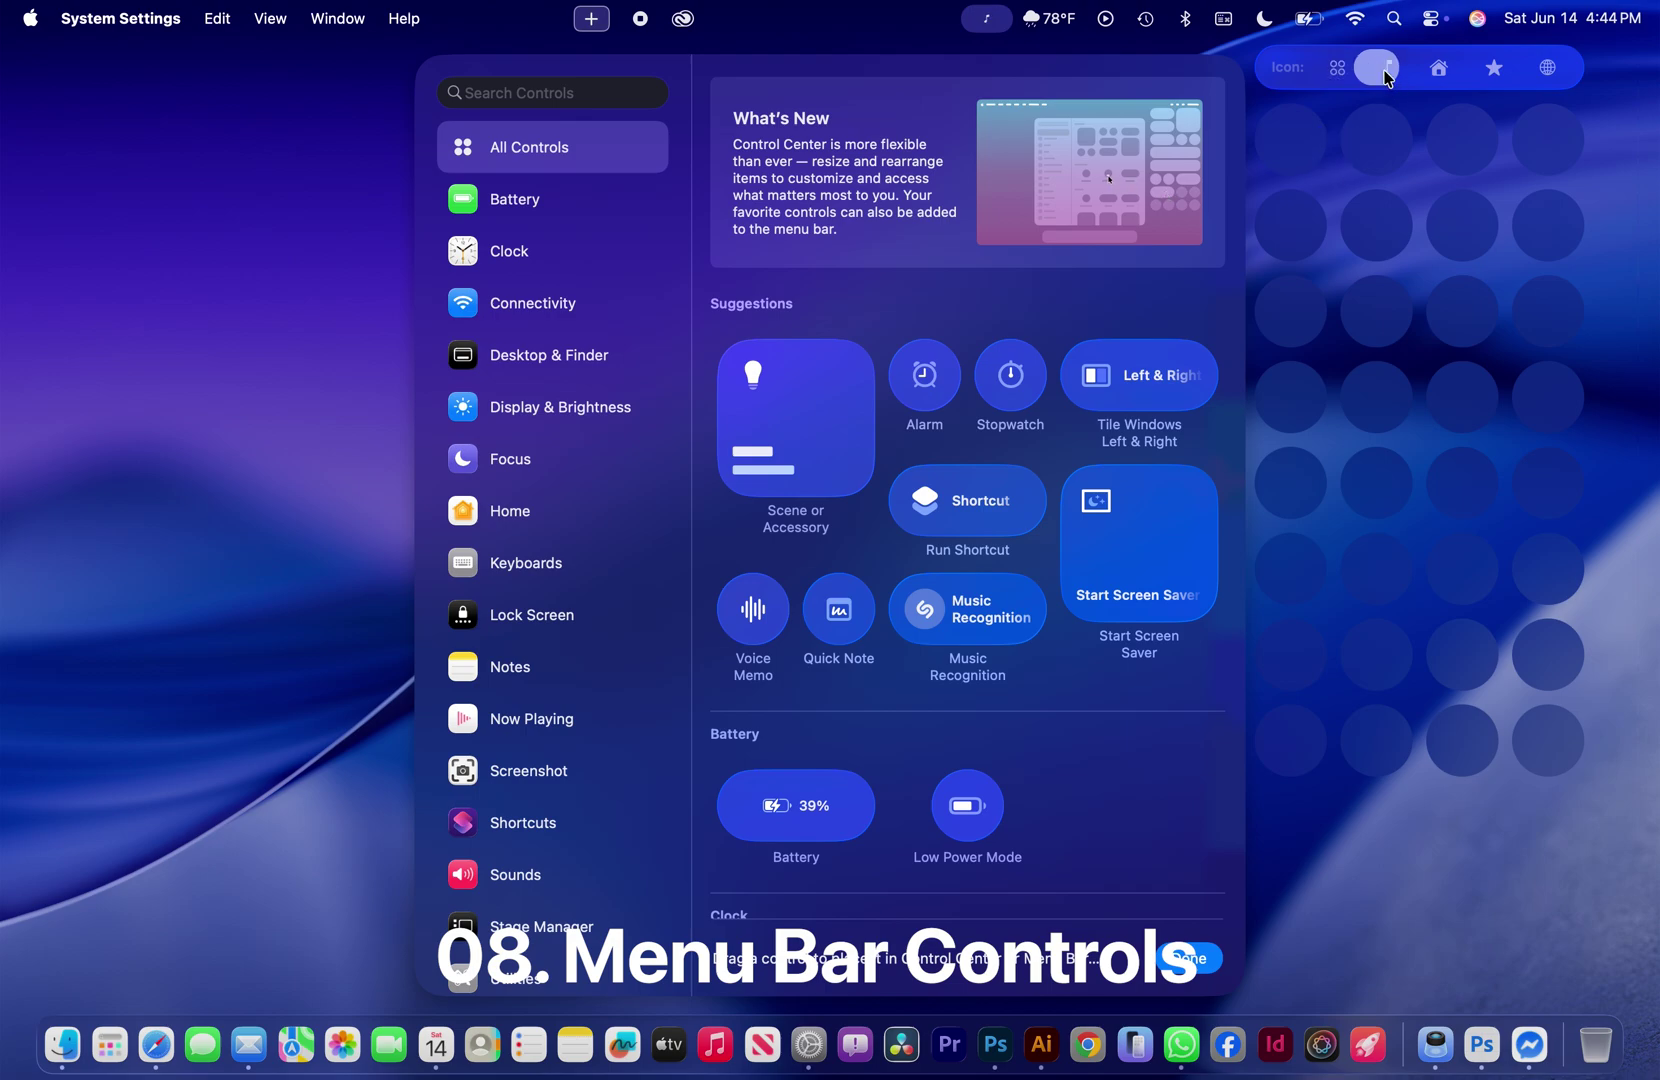
pyautogui.click(1440, 70)
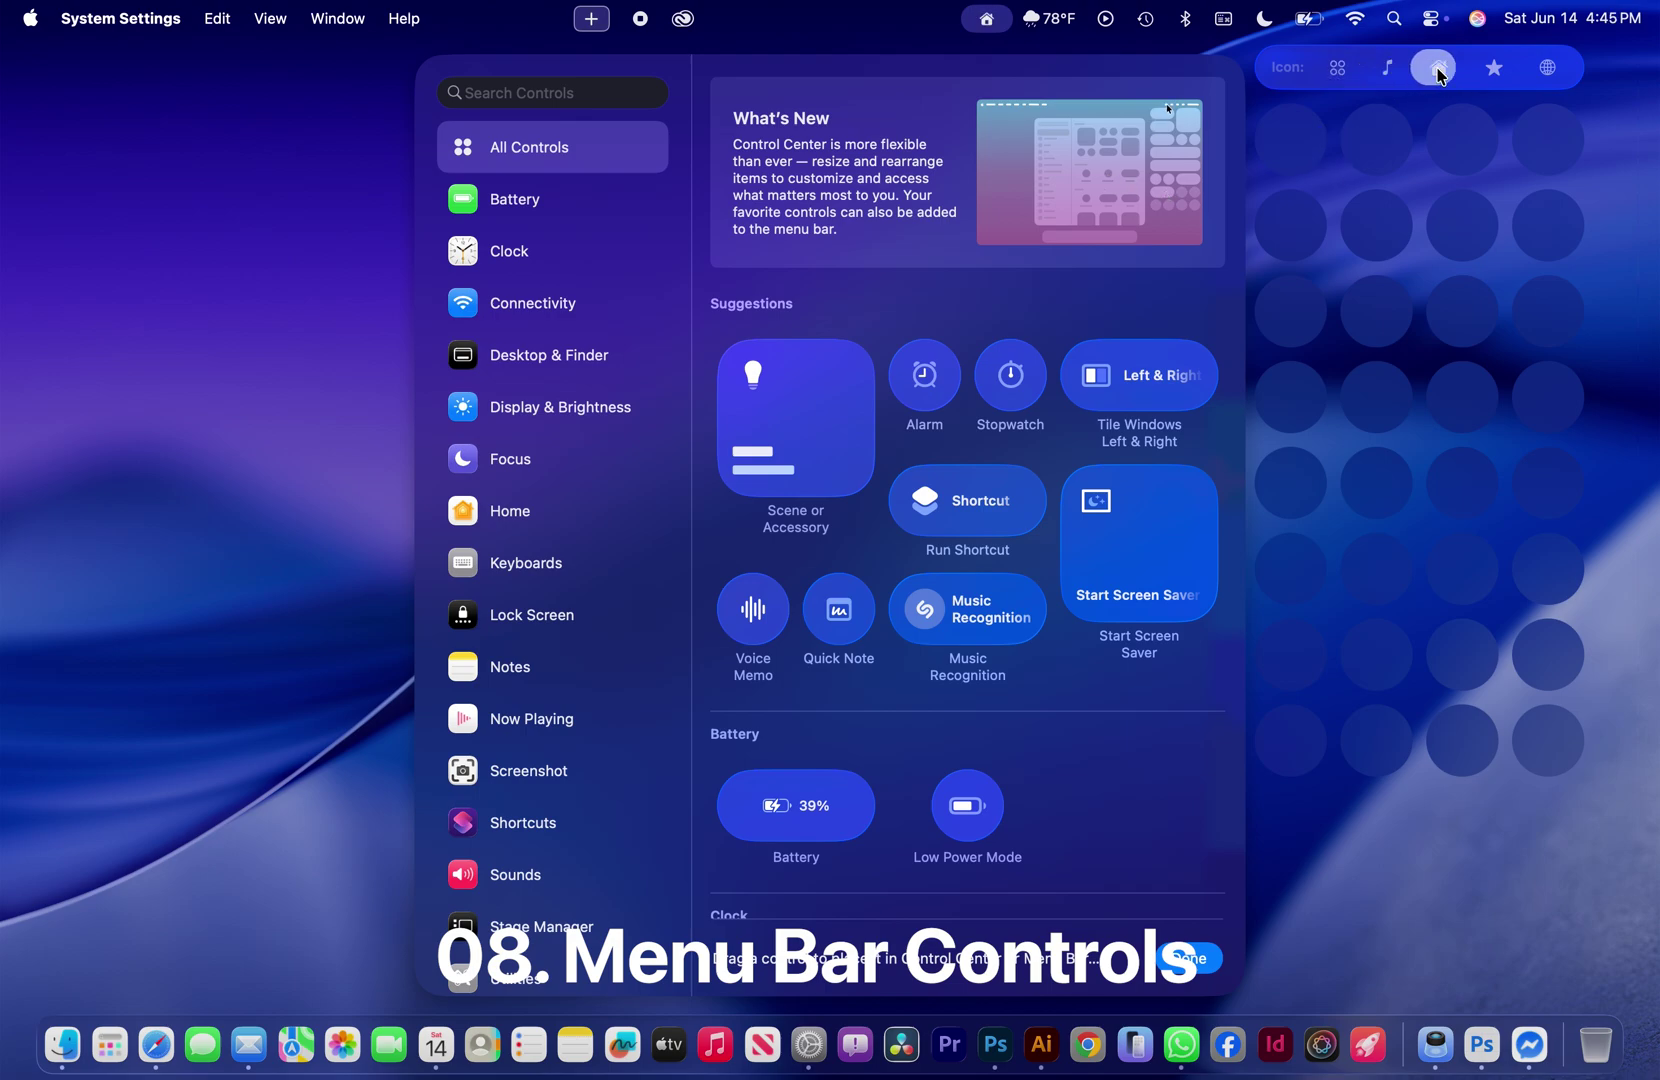
pyautogui.click(1494, 72)
pyautogui.click(1549, 70)
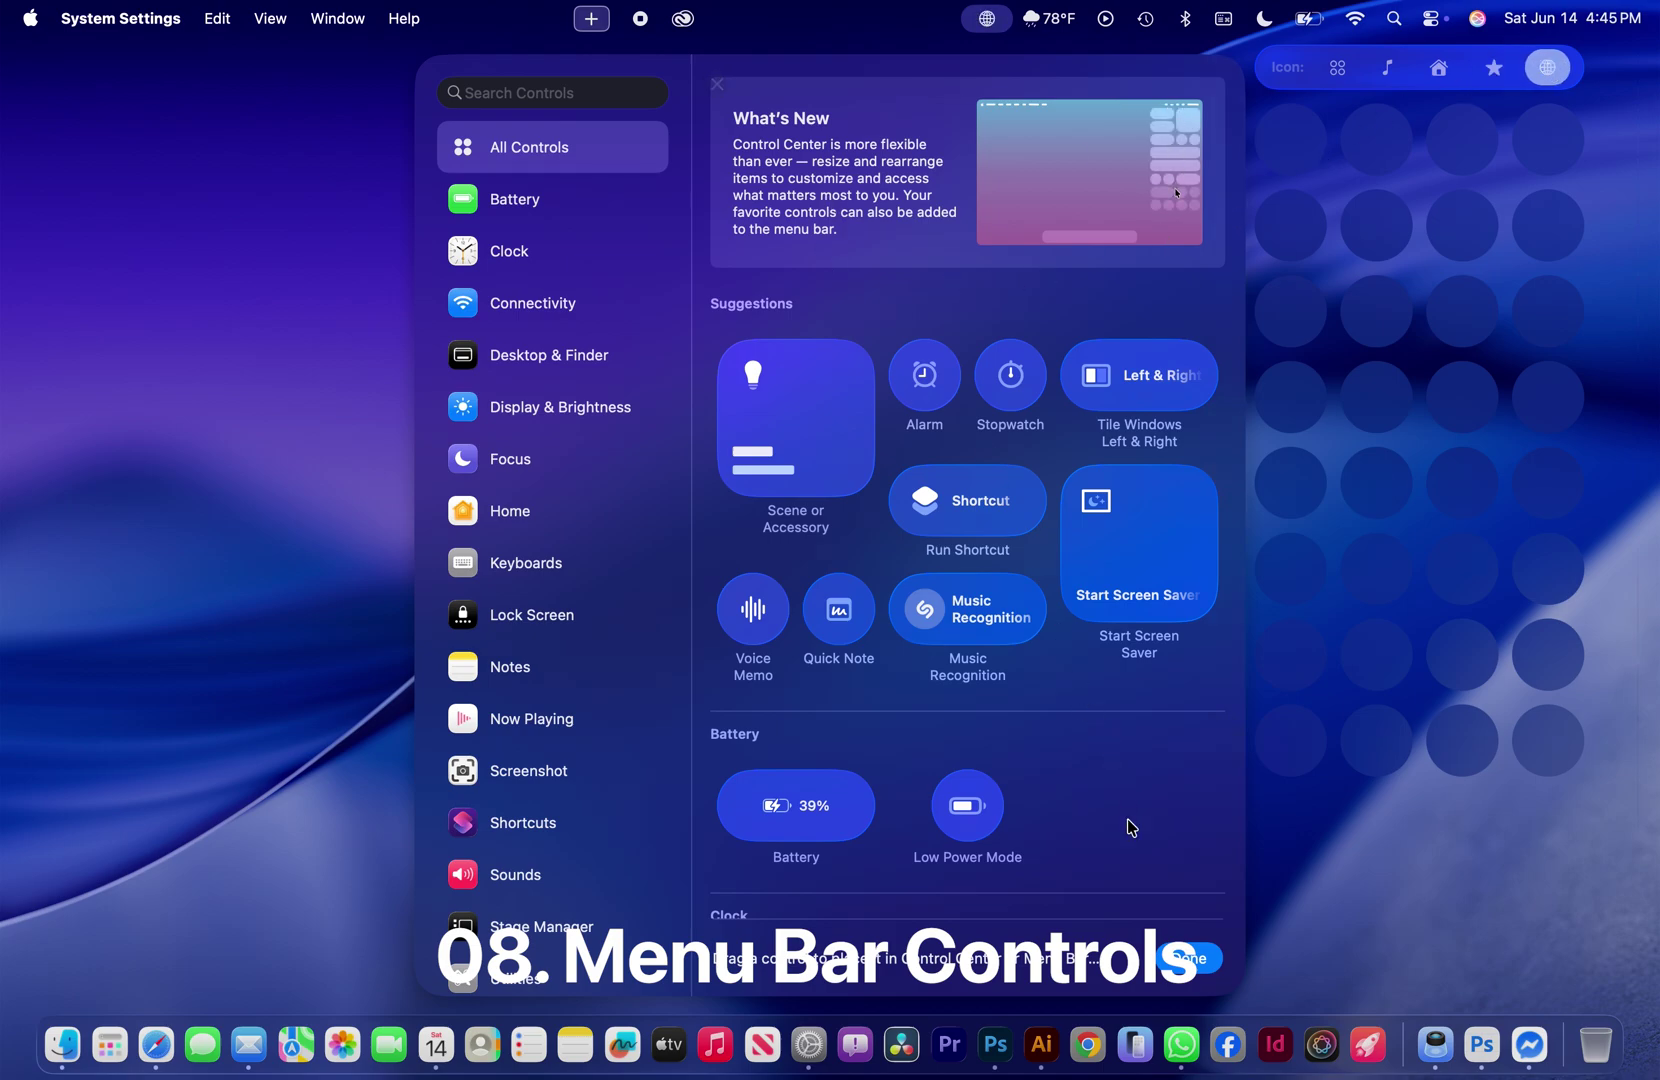
pyautogui.click(1165, 960)
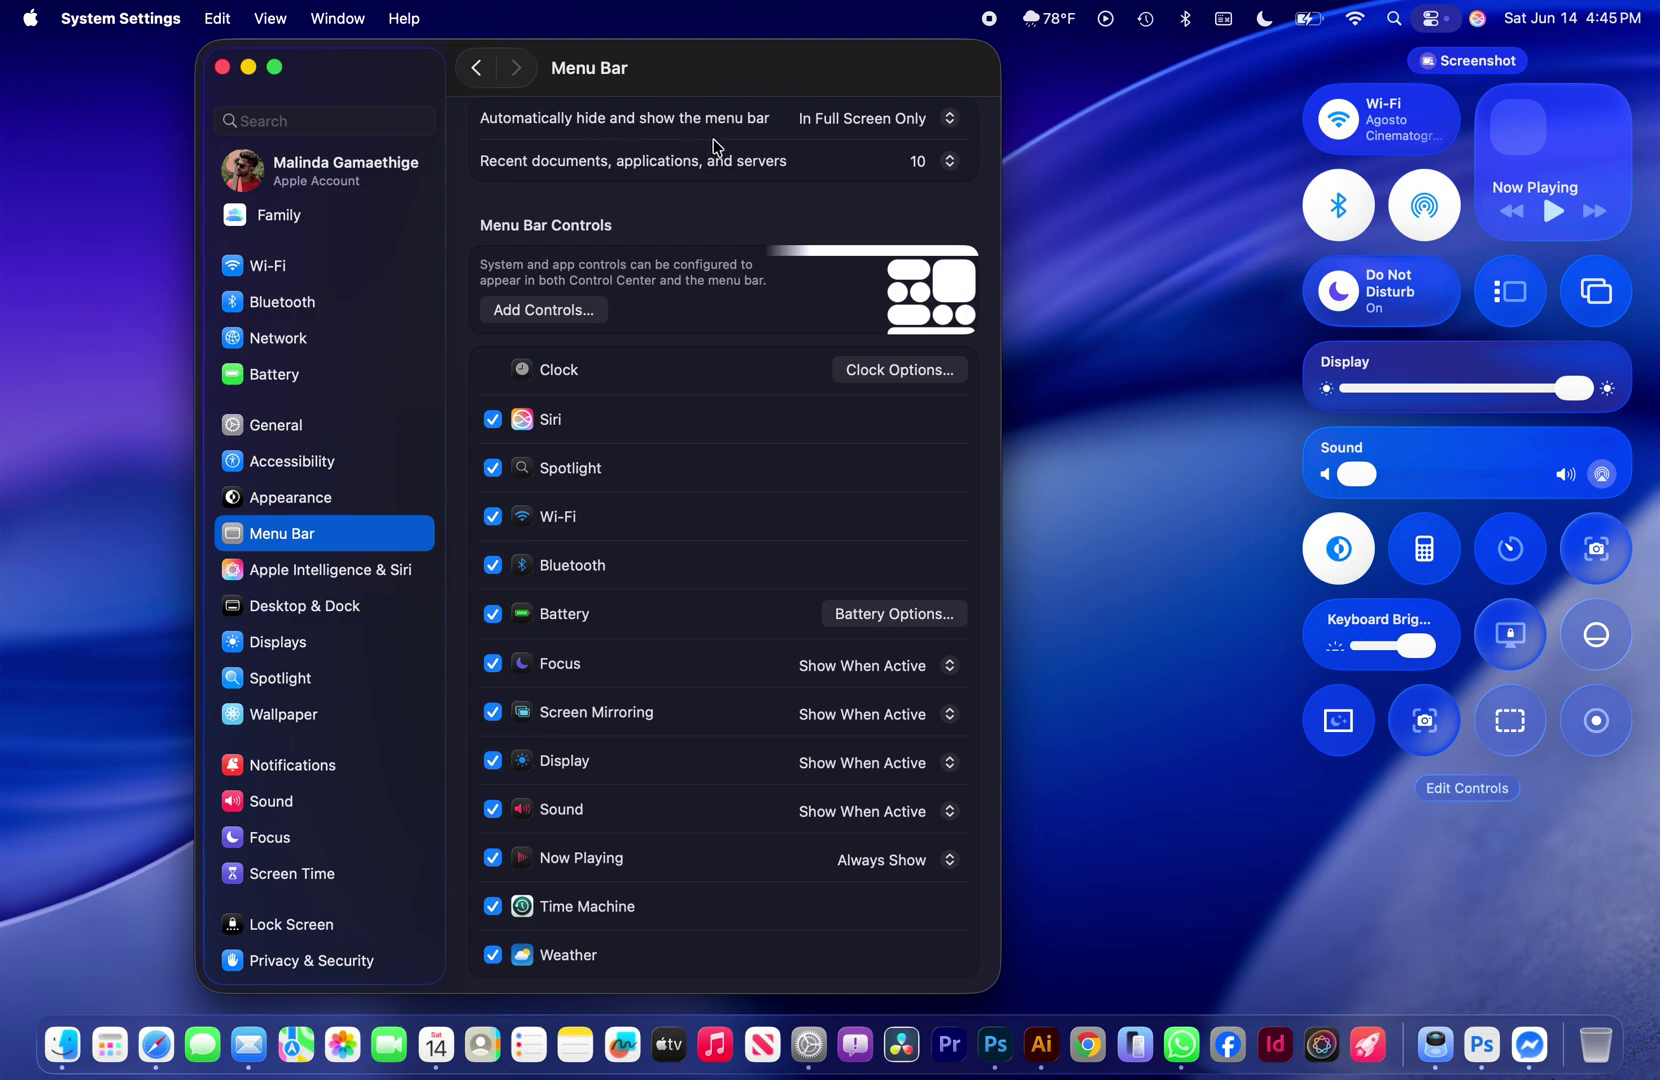
# - Try automatically hiding the menu bar with Always and On Desktop Only, and return the setting to In Full Screen Only
pyautogui.click(922, 120)
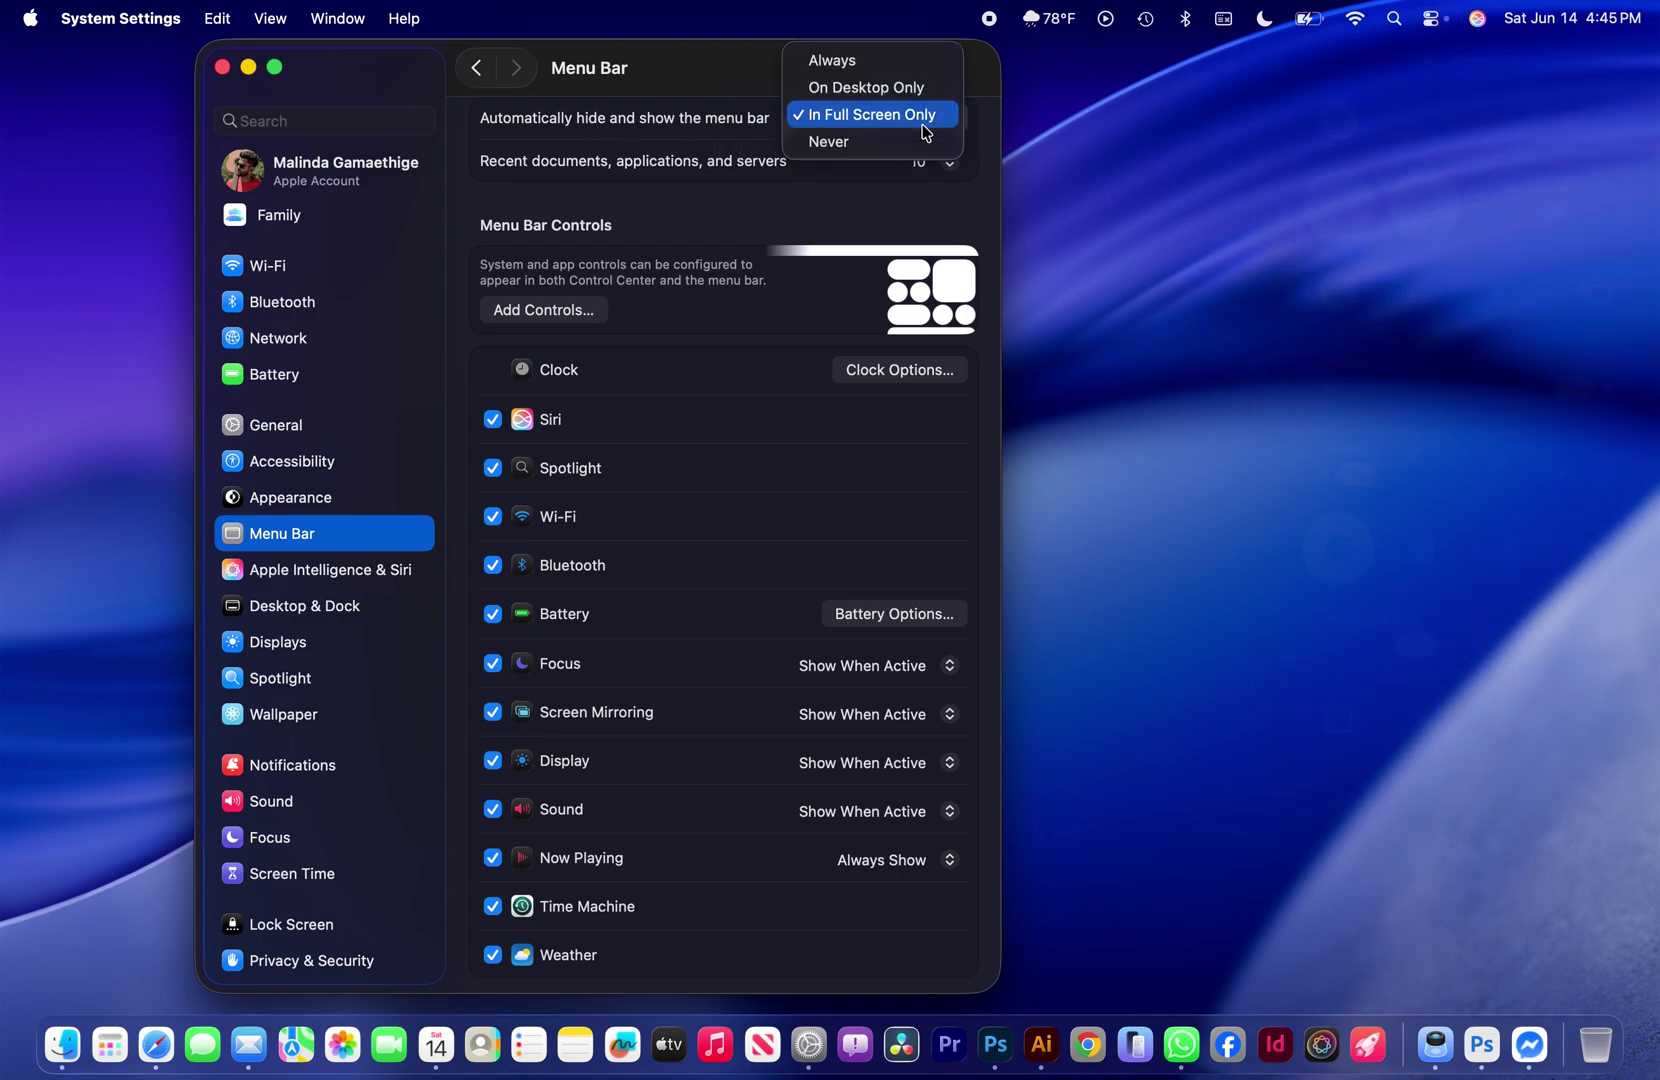
pyautogui.click(860, 62)
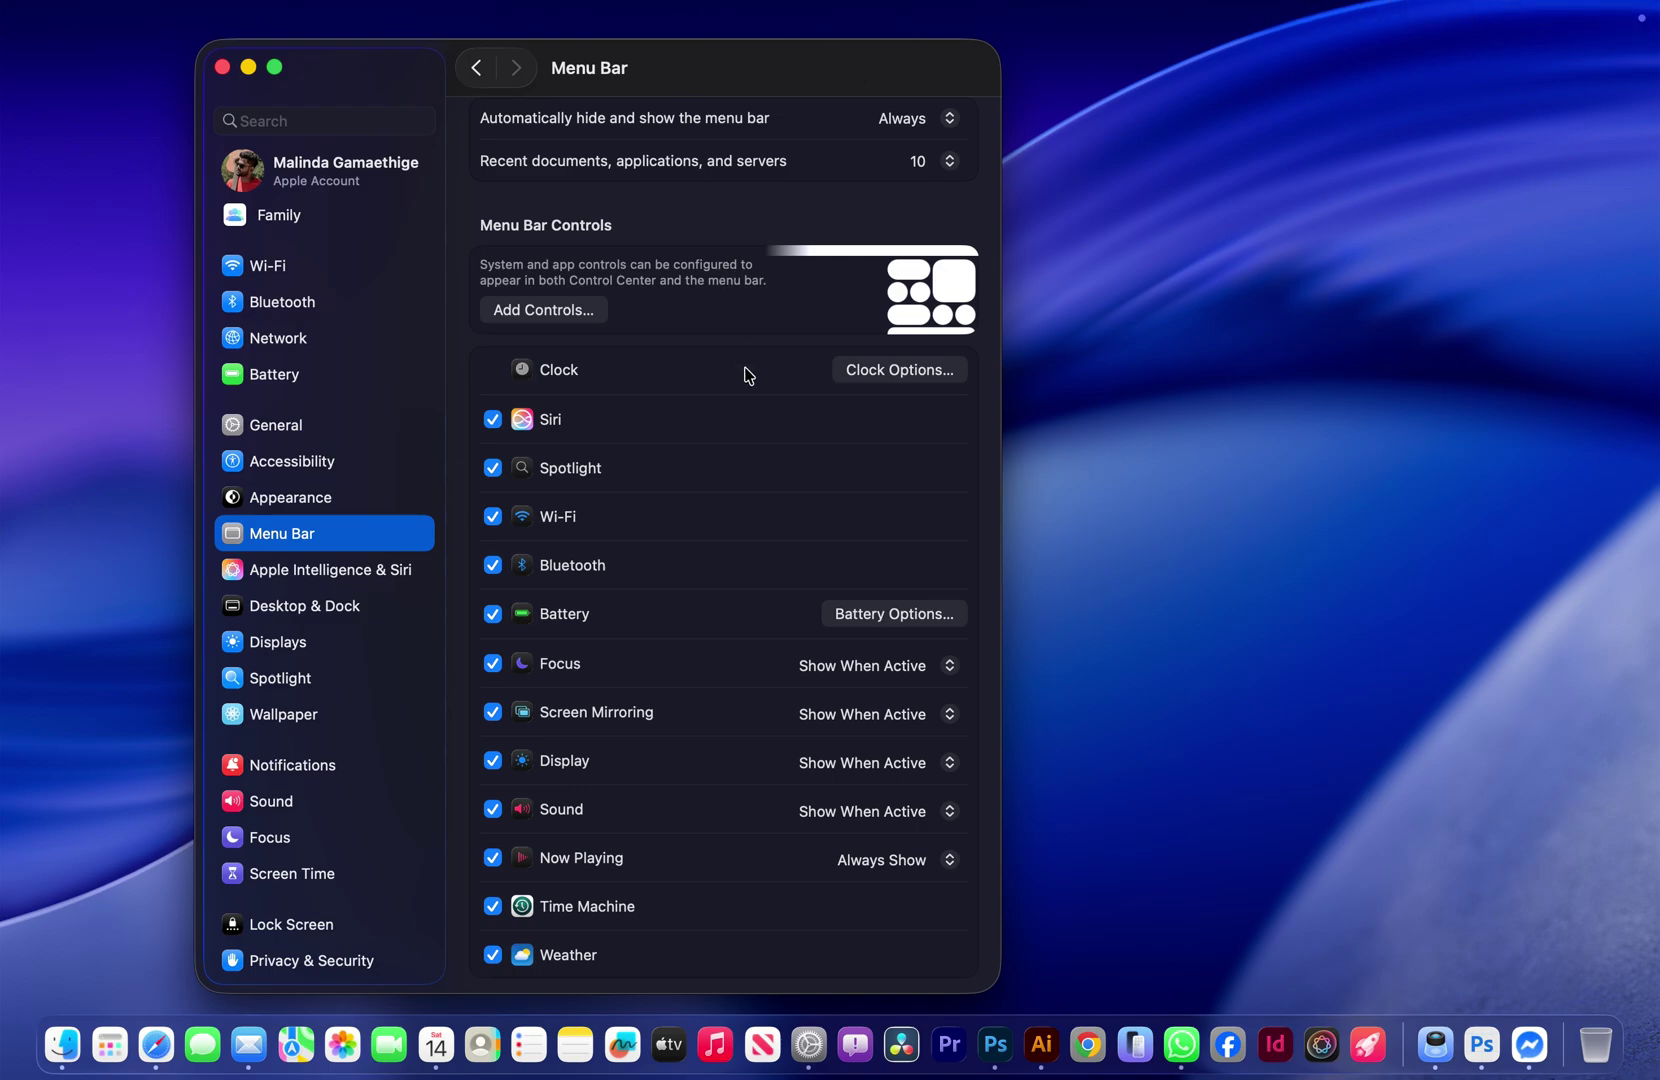
pyautogui.click(912, 118)
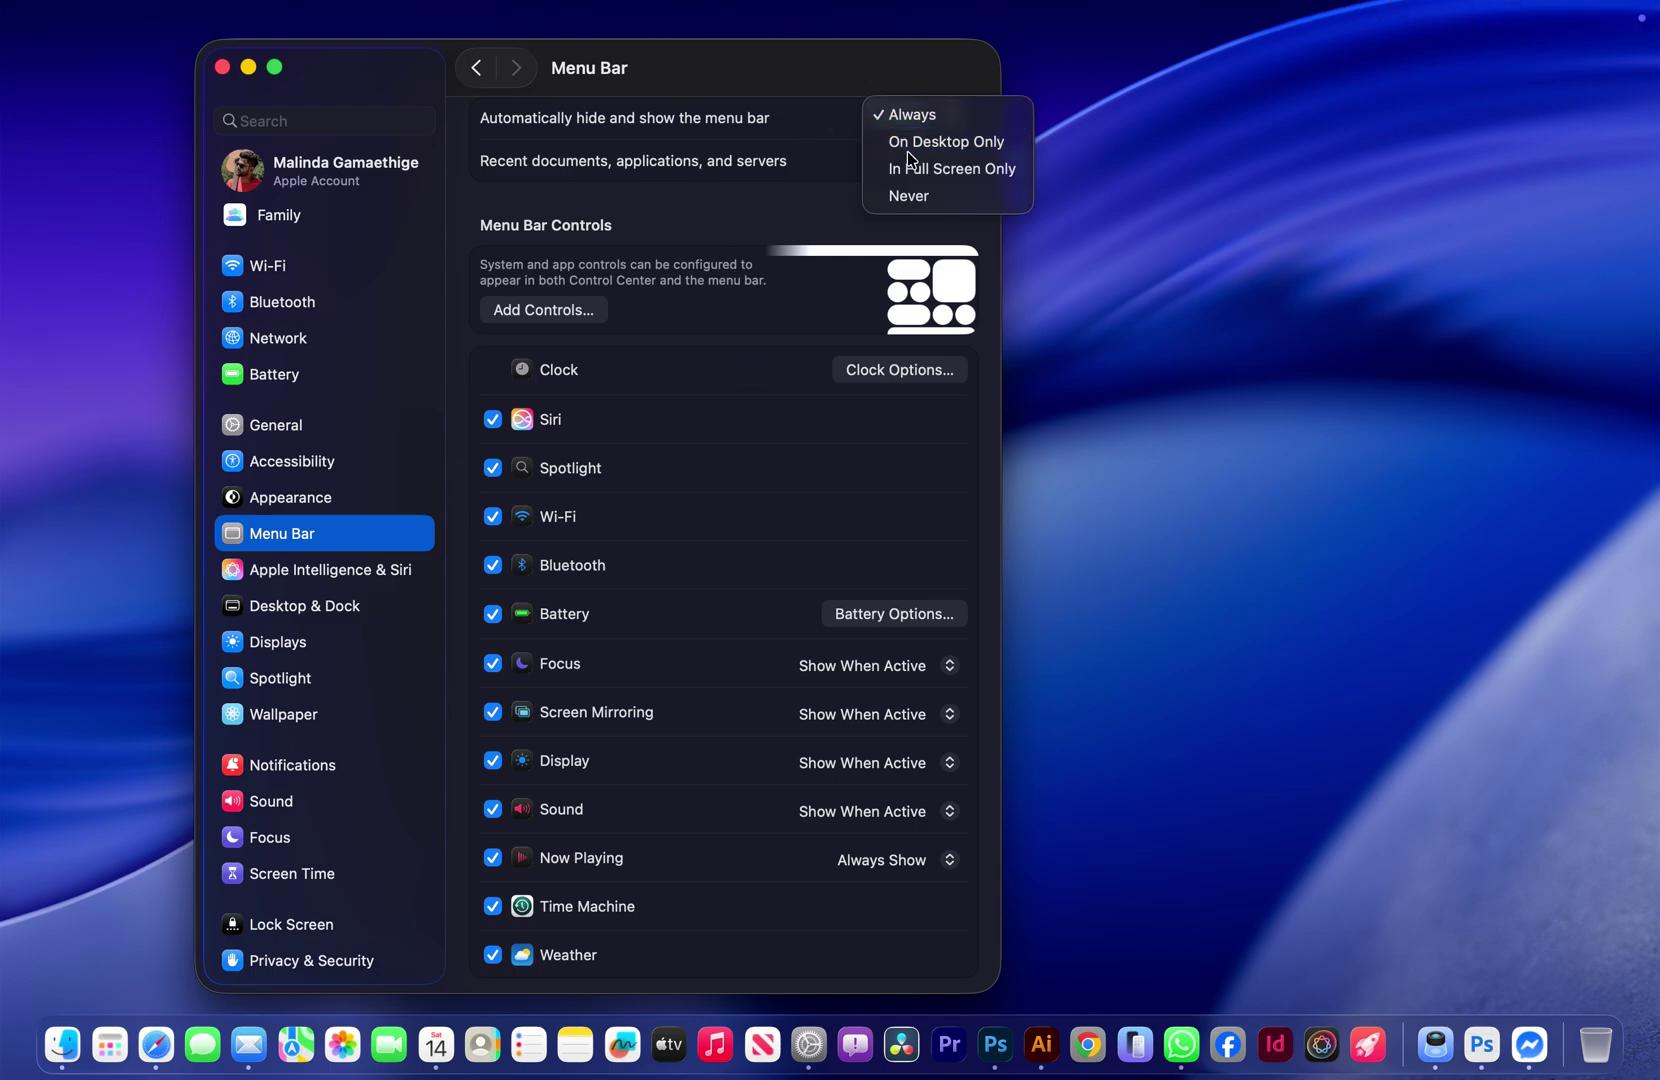
pyautogui.click(910, 146)
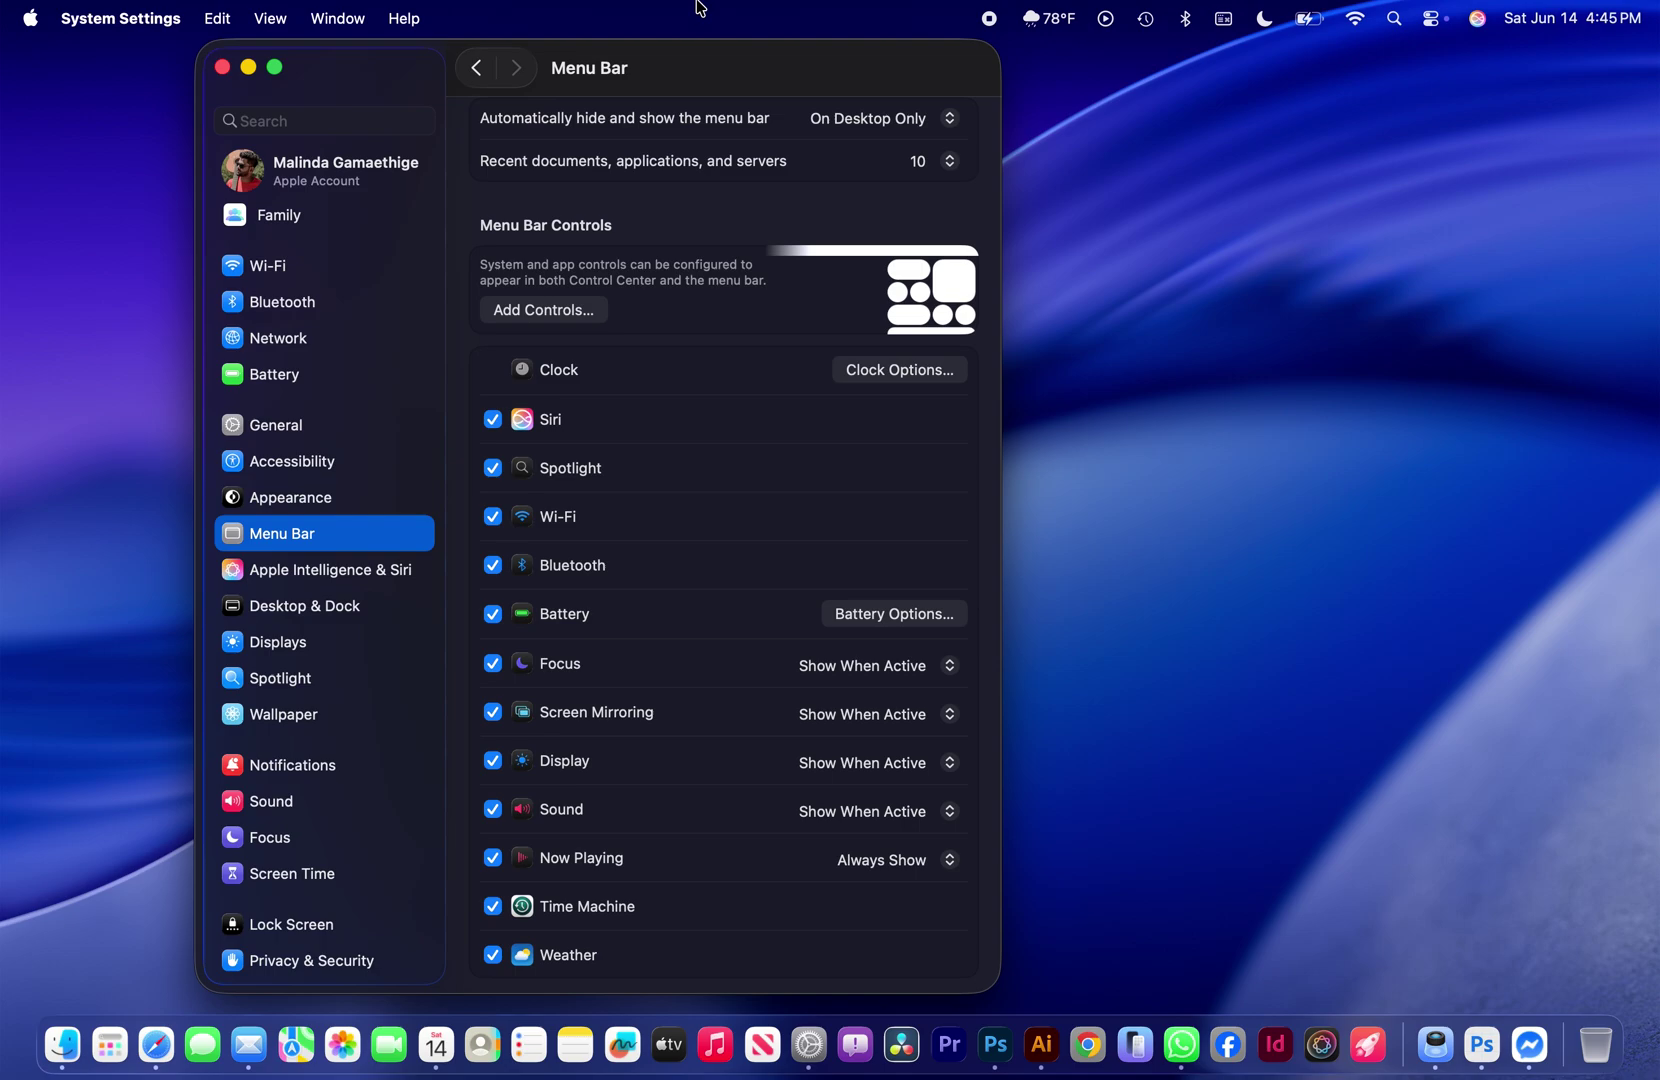
pyautogui.click(870, 118)
pyautogui.click(870, 140)
# - Look over the available limits for recent documents, applications and servers, and review the clock's date and time options
pyautogui.click(951, 163)
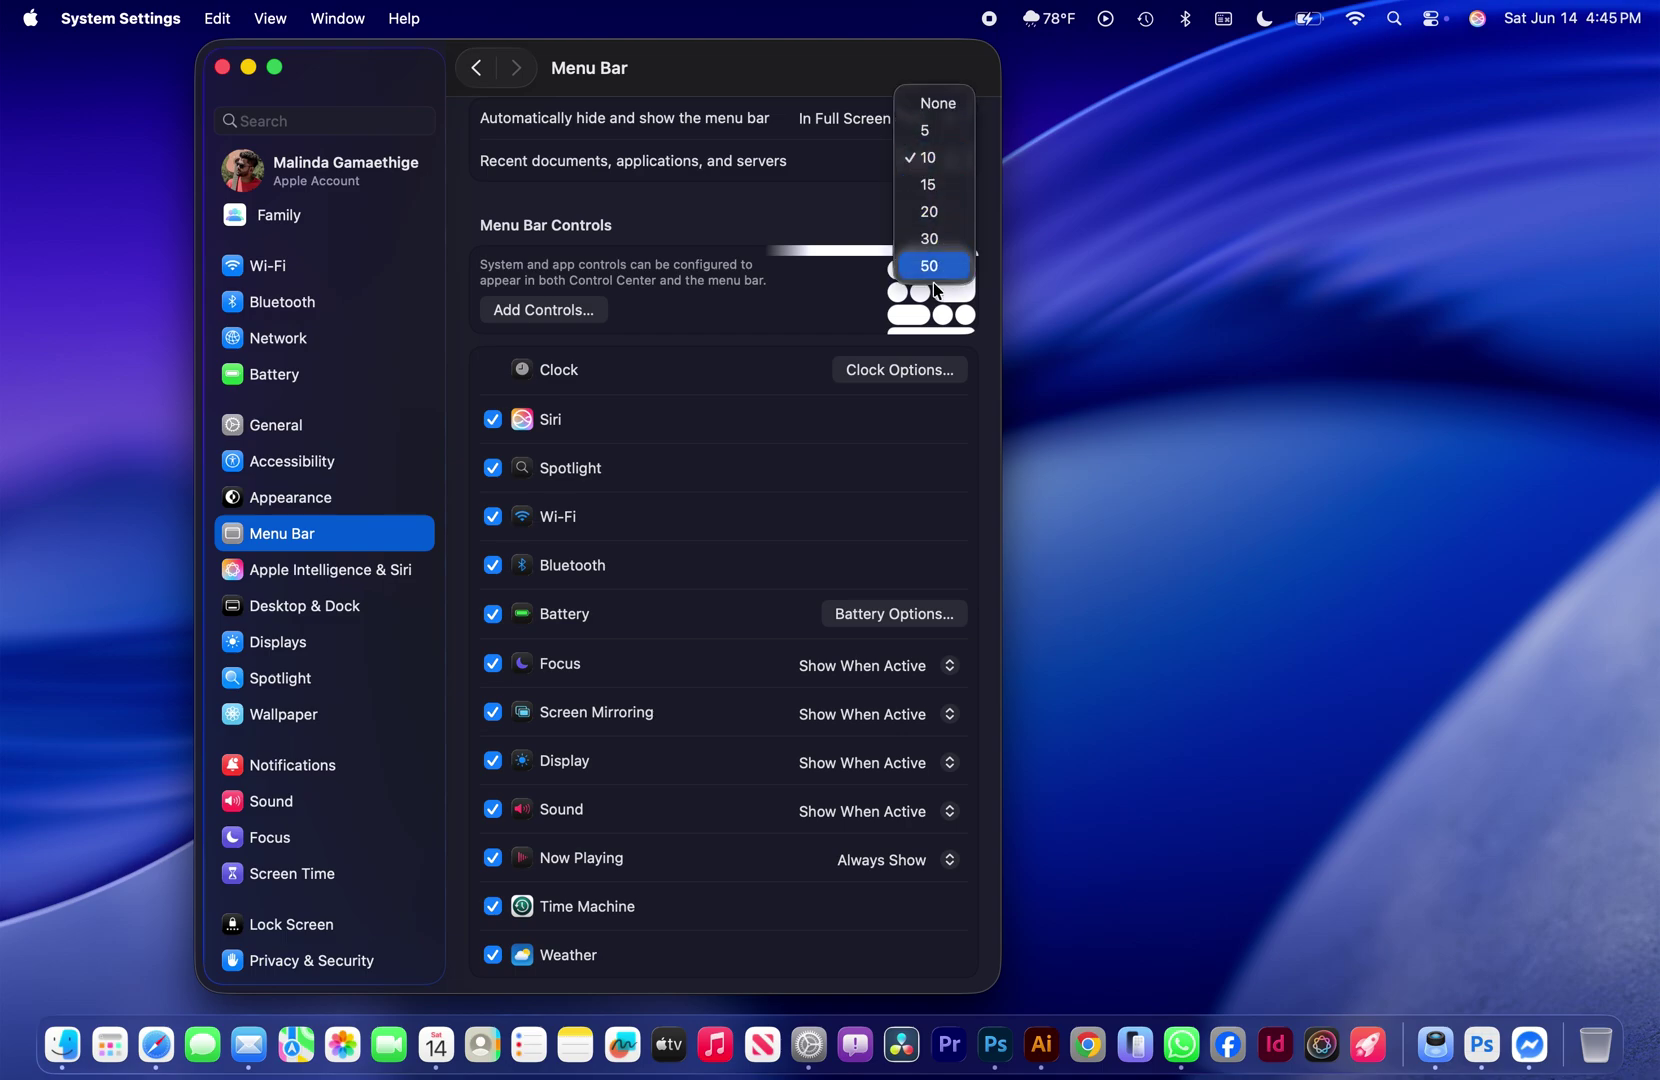
pyautogui.click(827, 204)
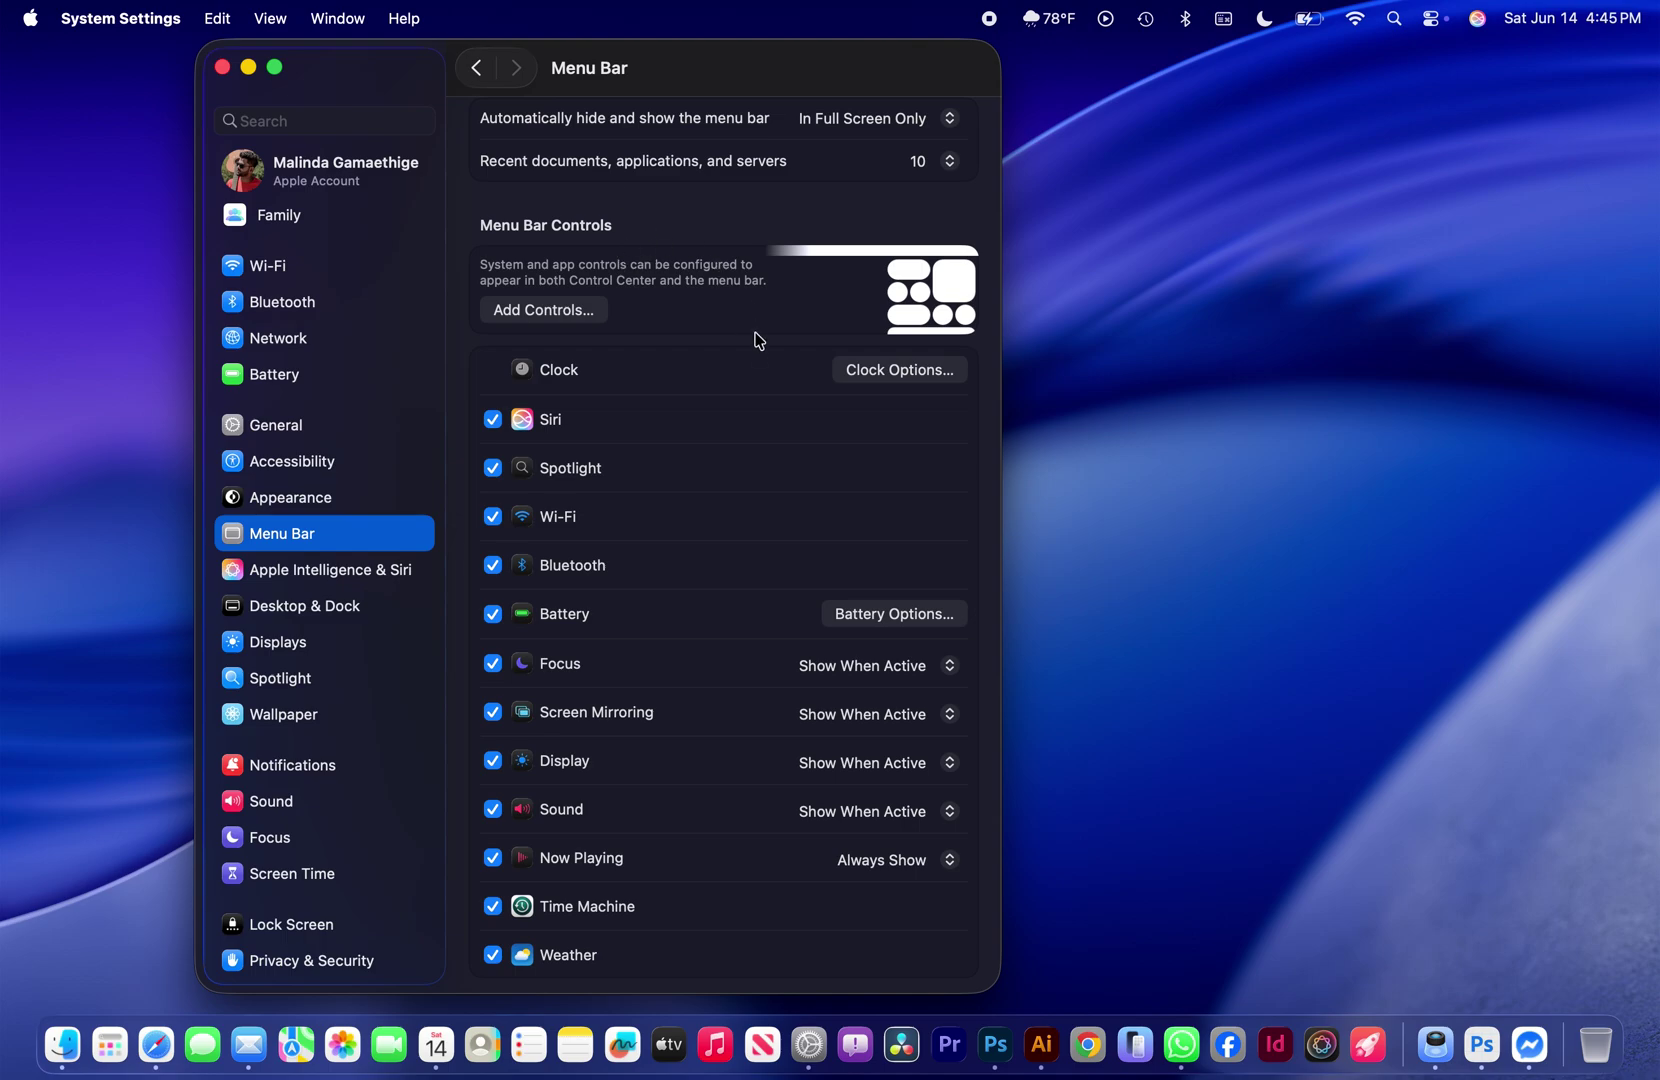
pyautogui.click(876, 374)
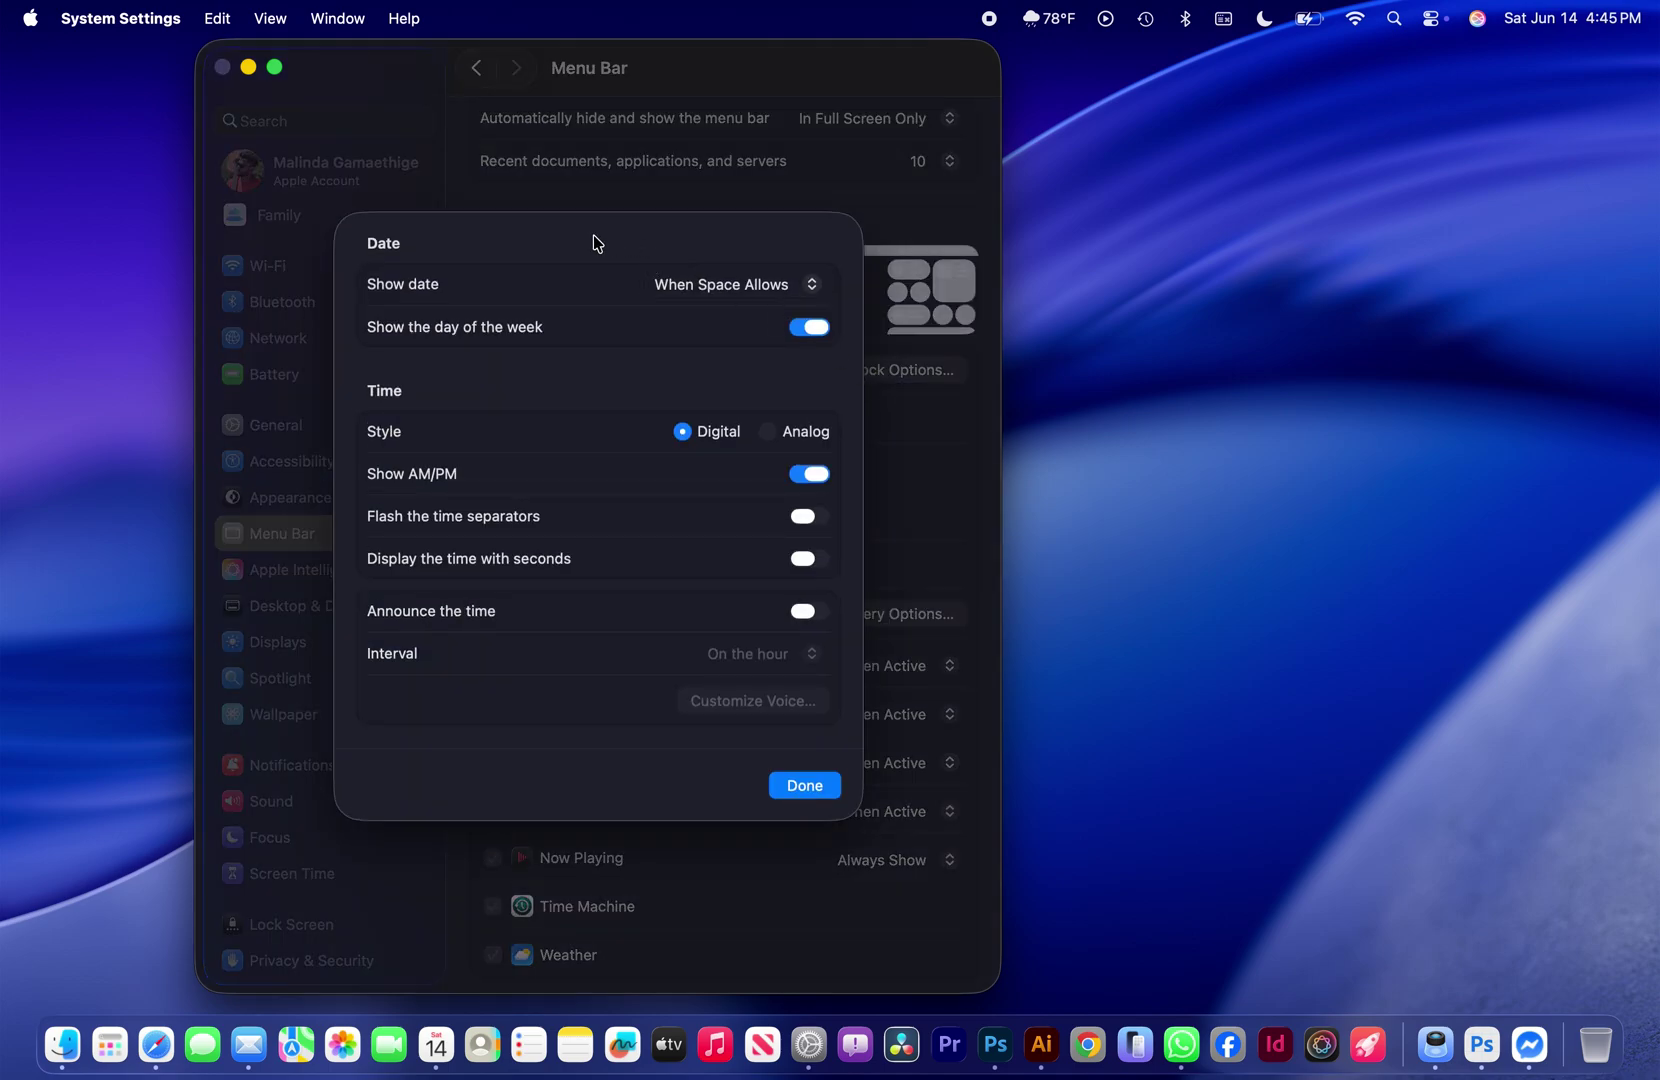
pyautogui.click(803, 787)
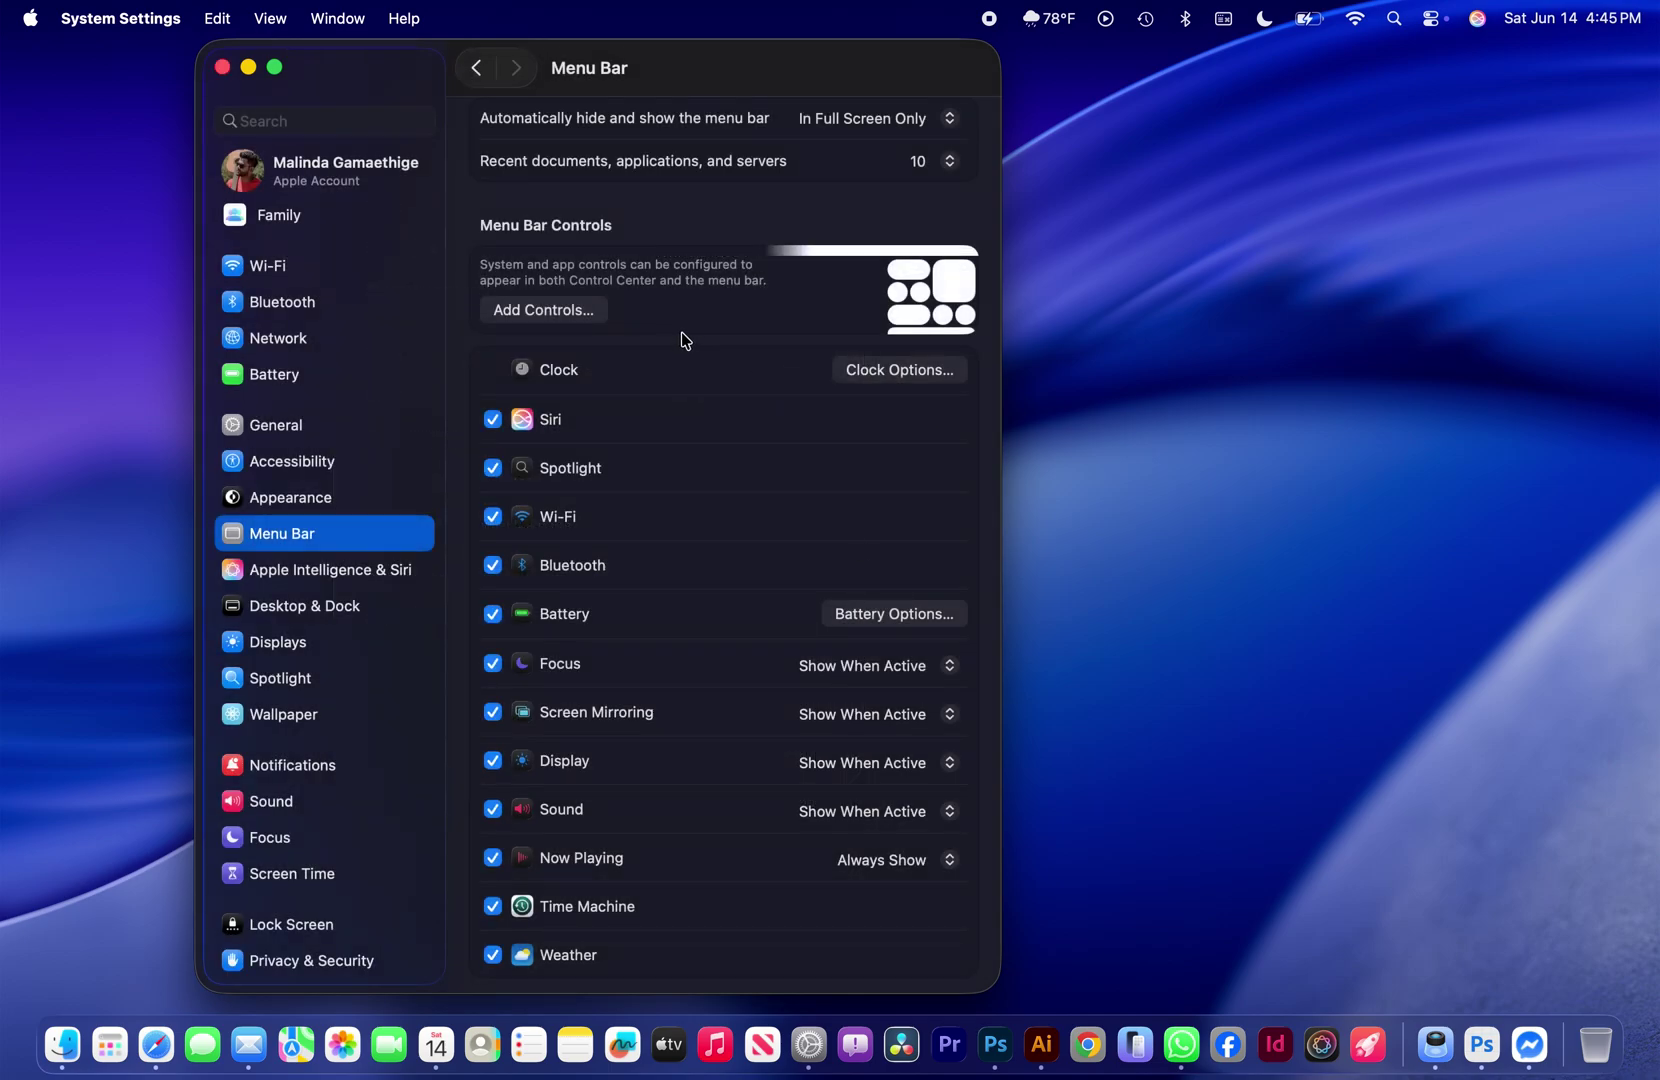
# - Review the battery's menu bar options and look through the remaining controls and the apps allowed in the menu bar
pyautogui.scroll(-5, 680, 340)
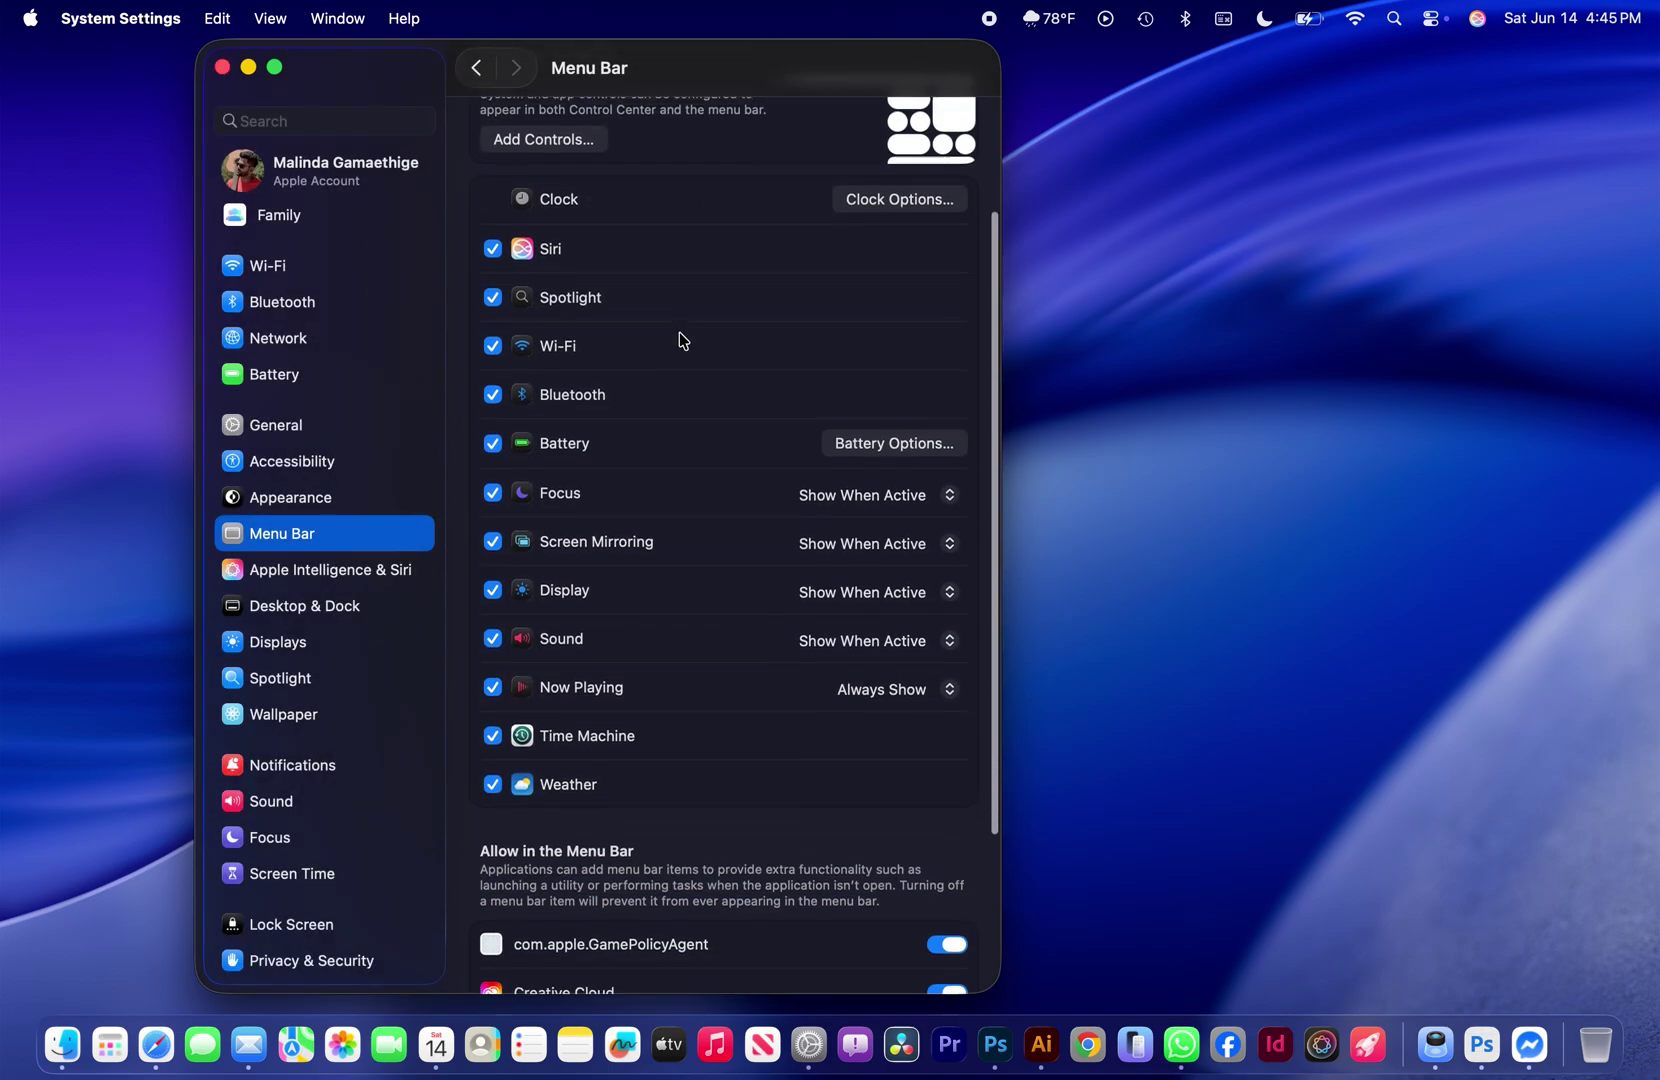
pyautogui.click(888, 438)
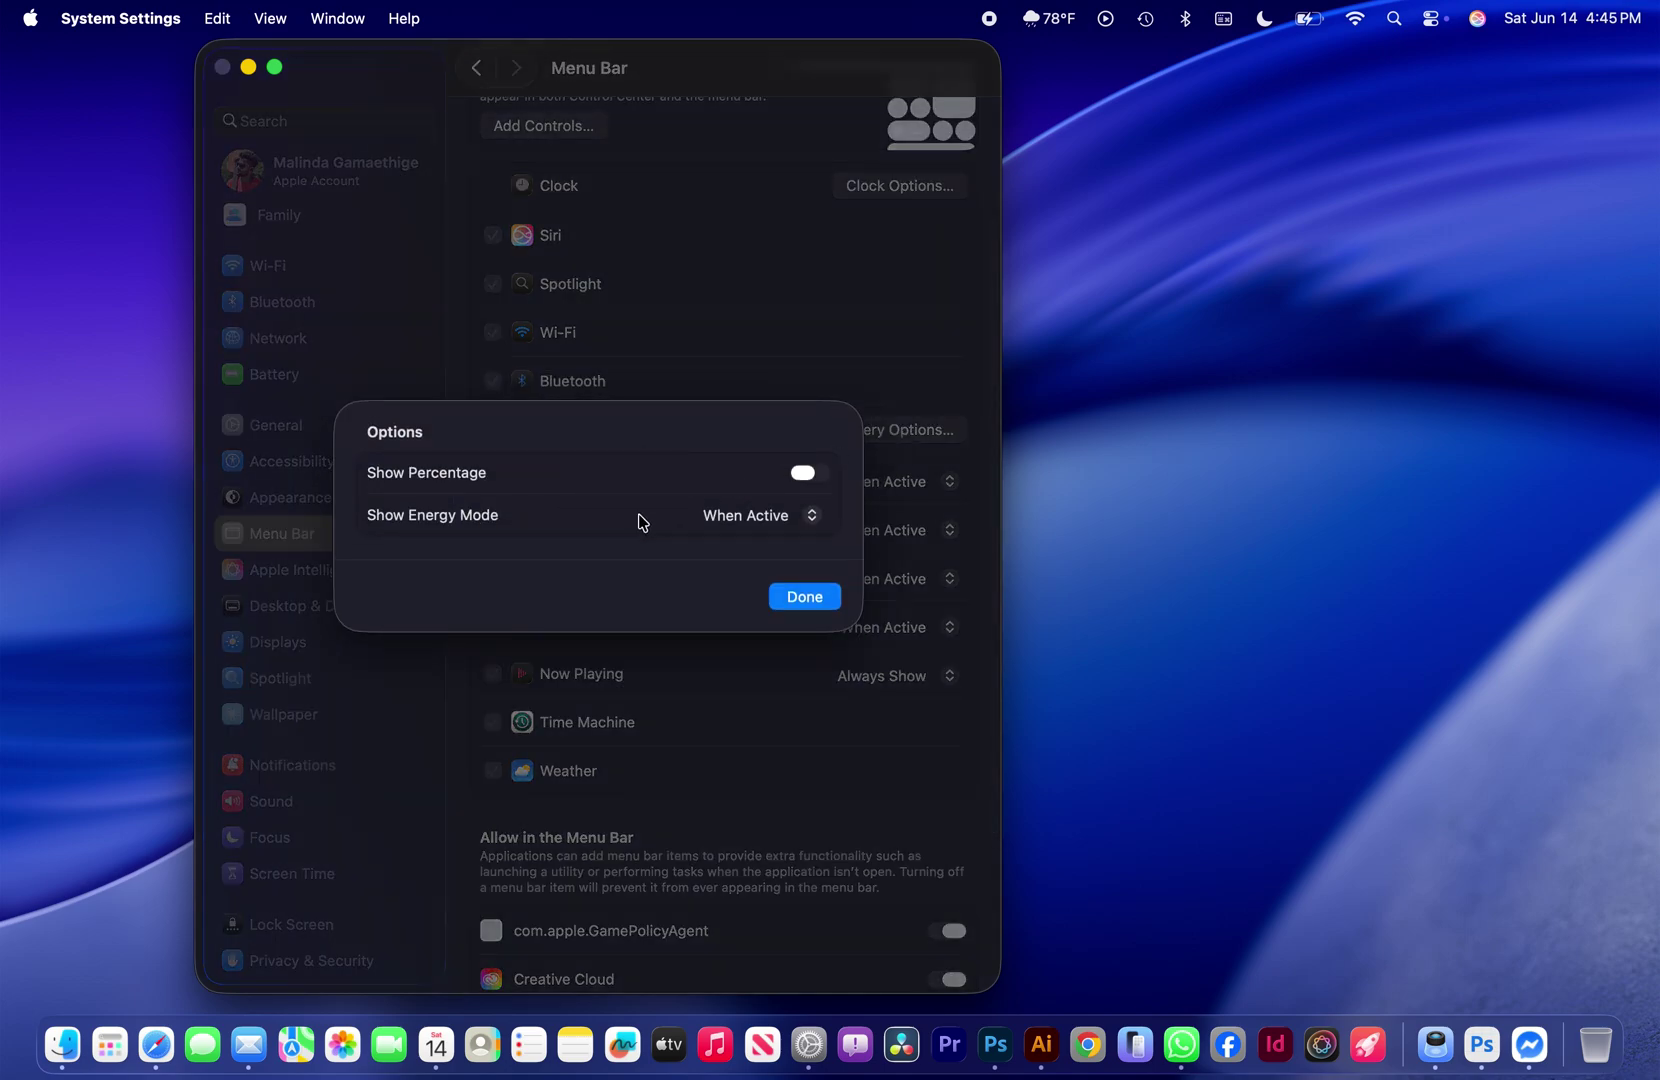
pyautogui.click(797, 612)
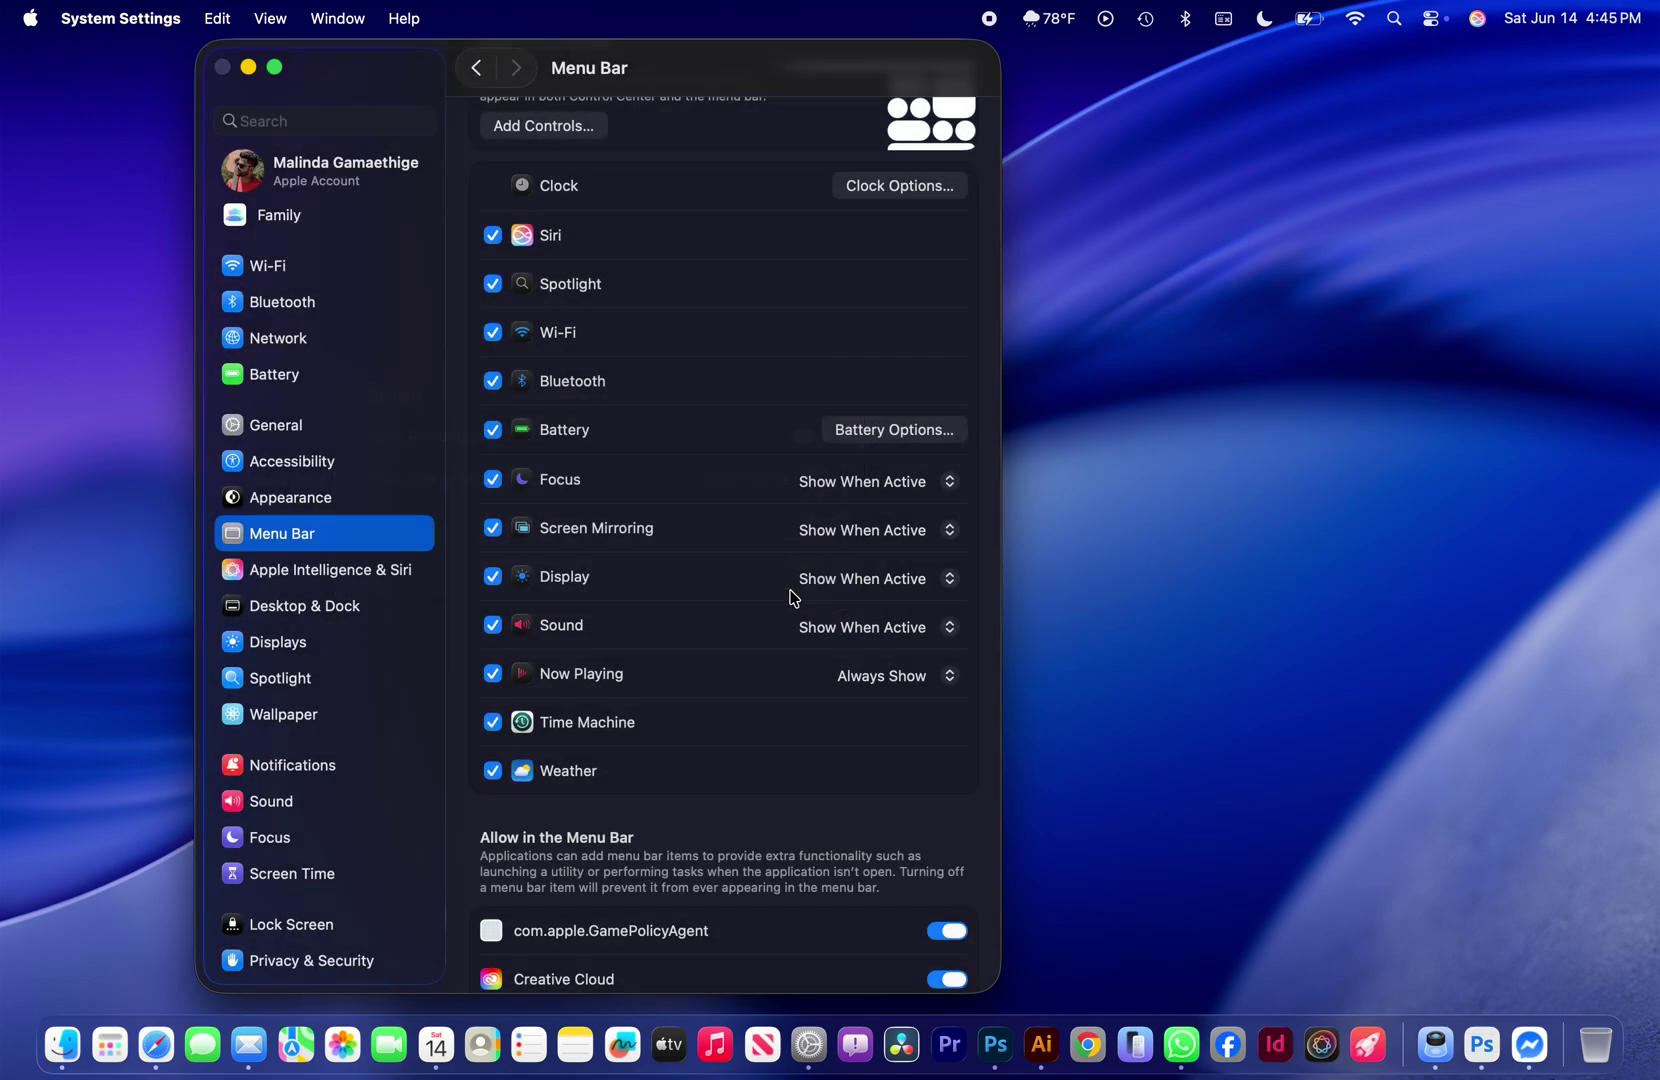
pyautogui.scroll(-1, 622, 522)
pyautogui.scroll(-5, 622, 522)
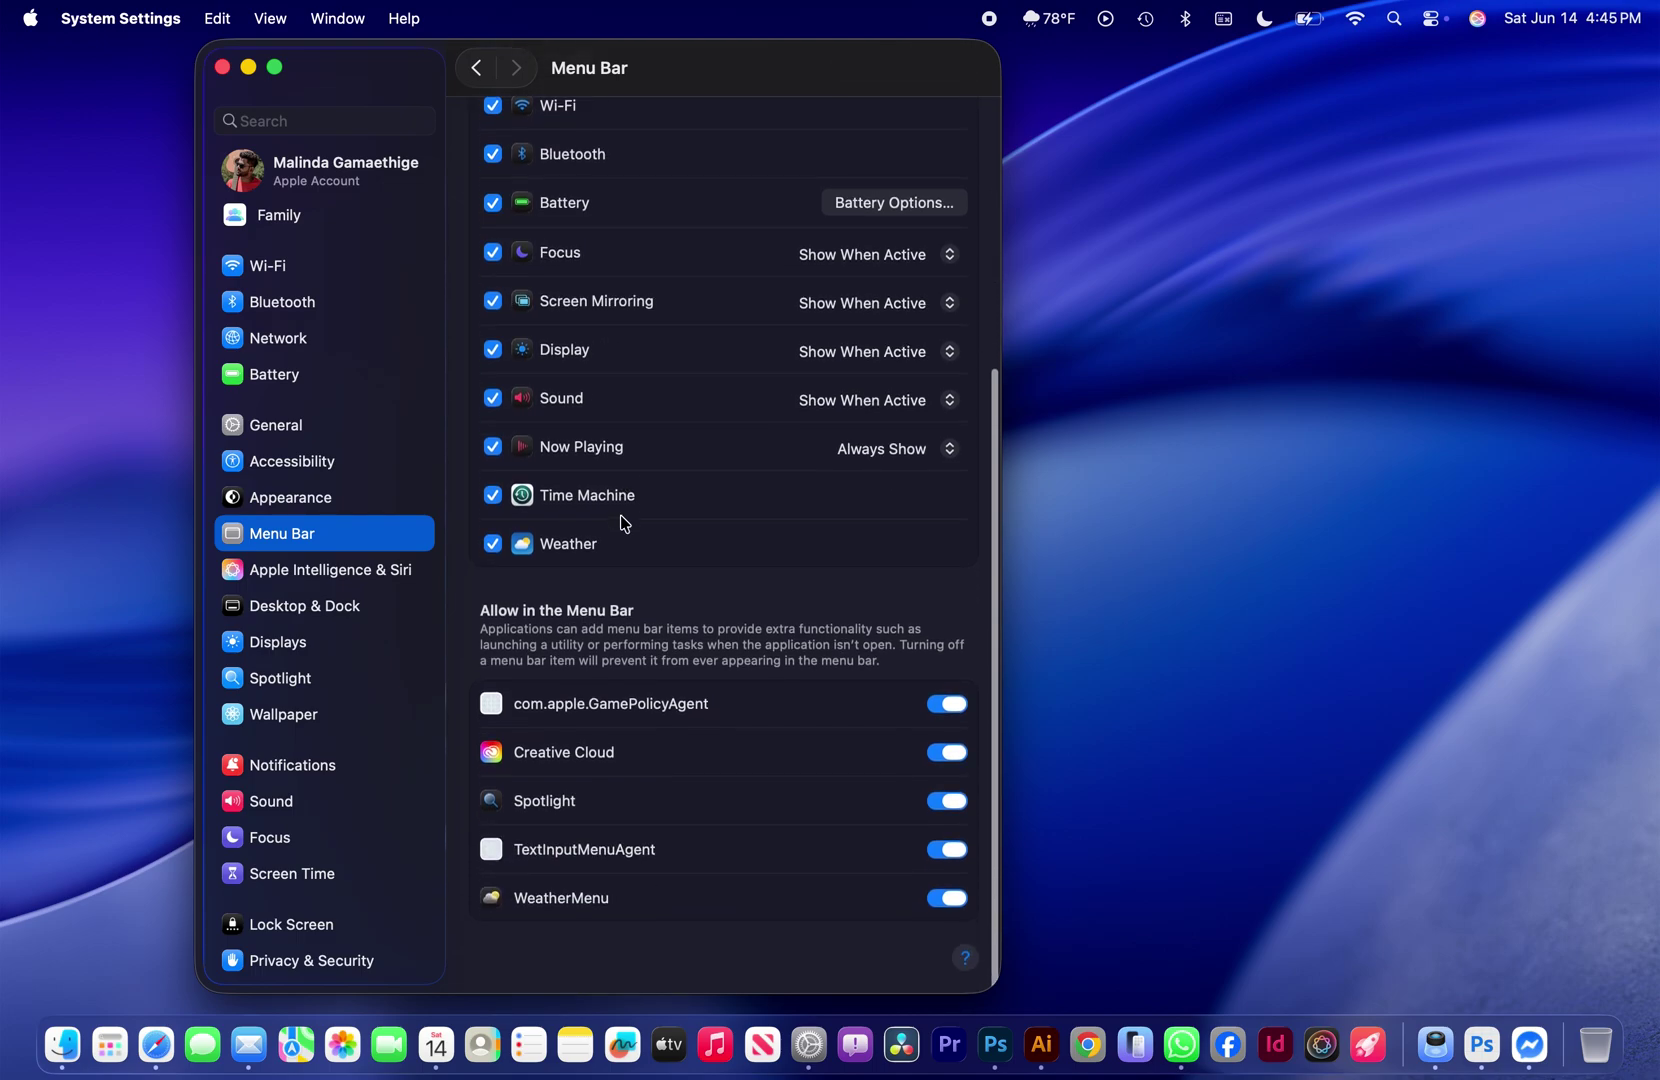
# - Open the Apple Intelligence & Siri settings and complete the Siri voice recognition setup
pyautogui.click(333, 572)
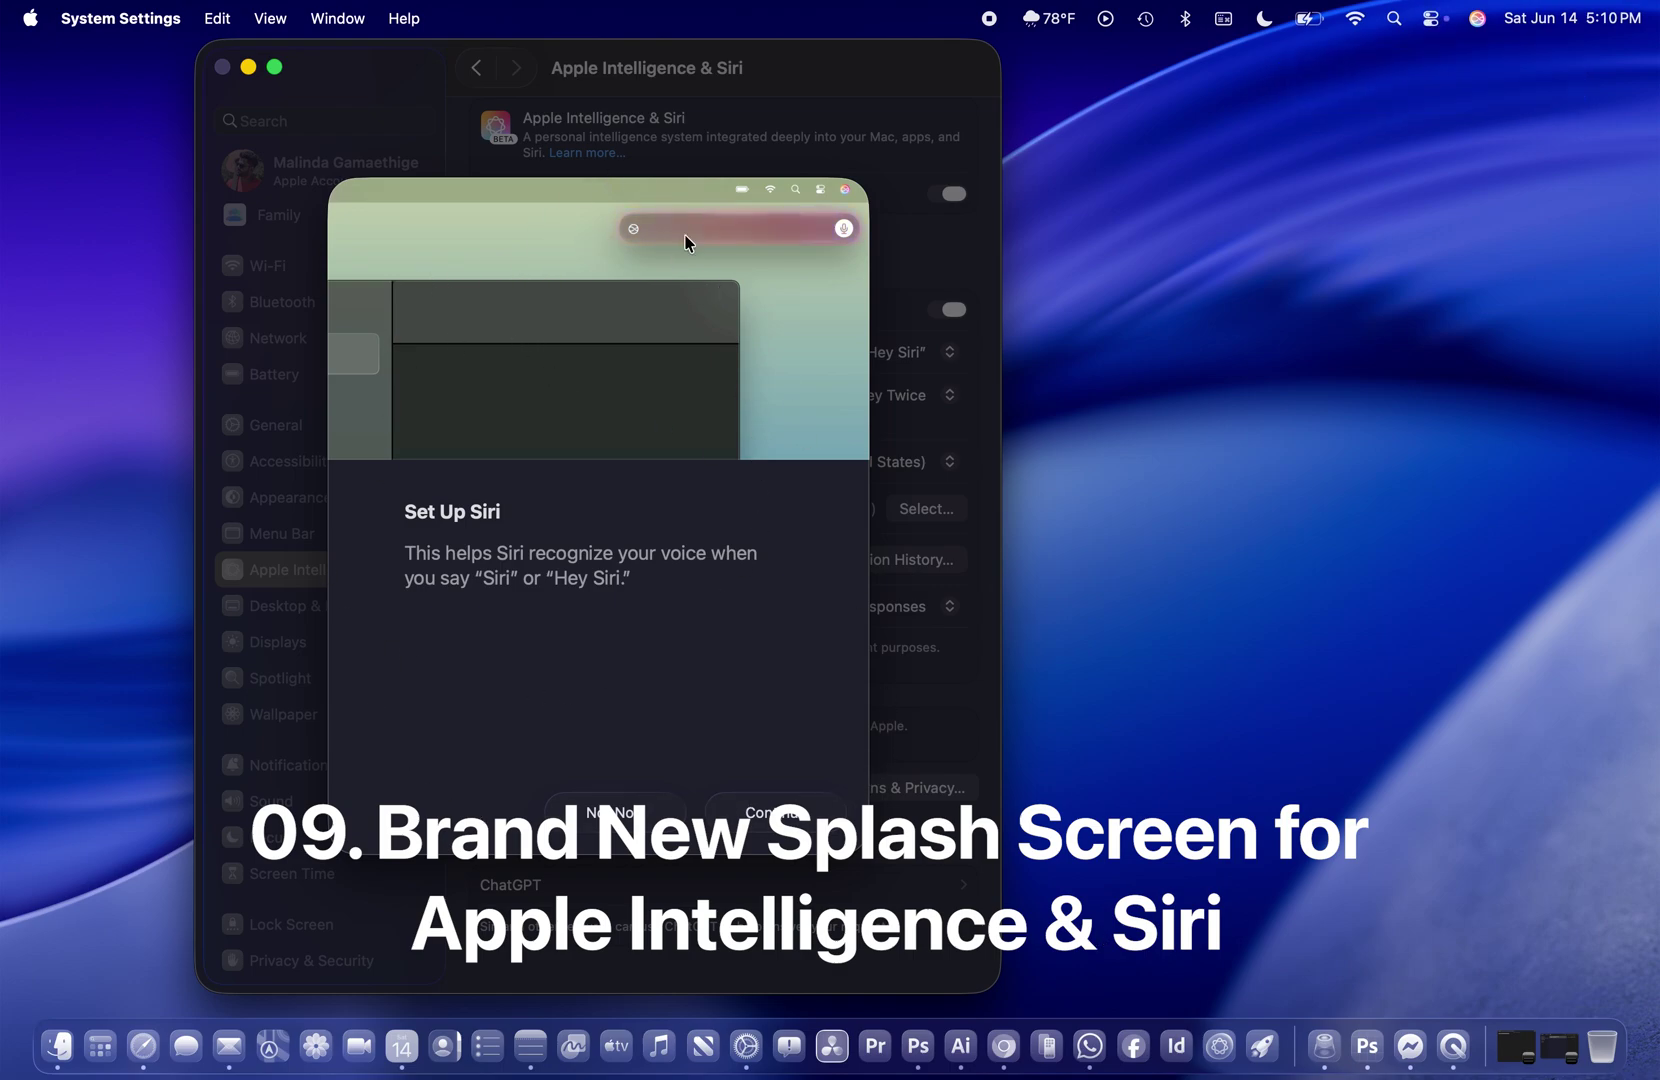
pyautogui.click(793, 815)
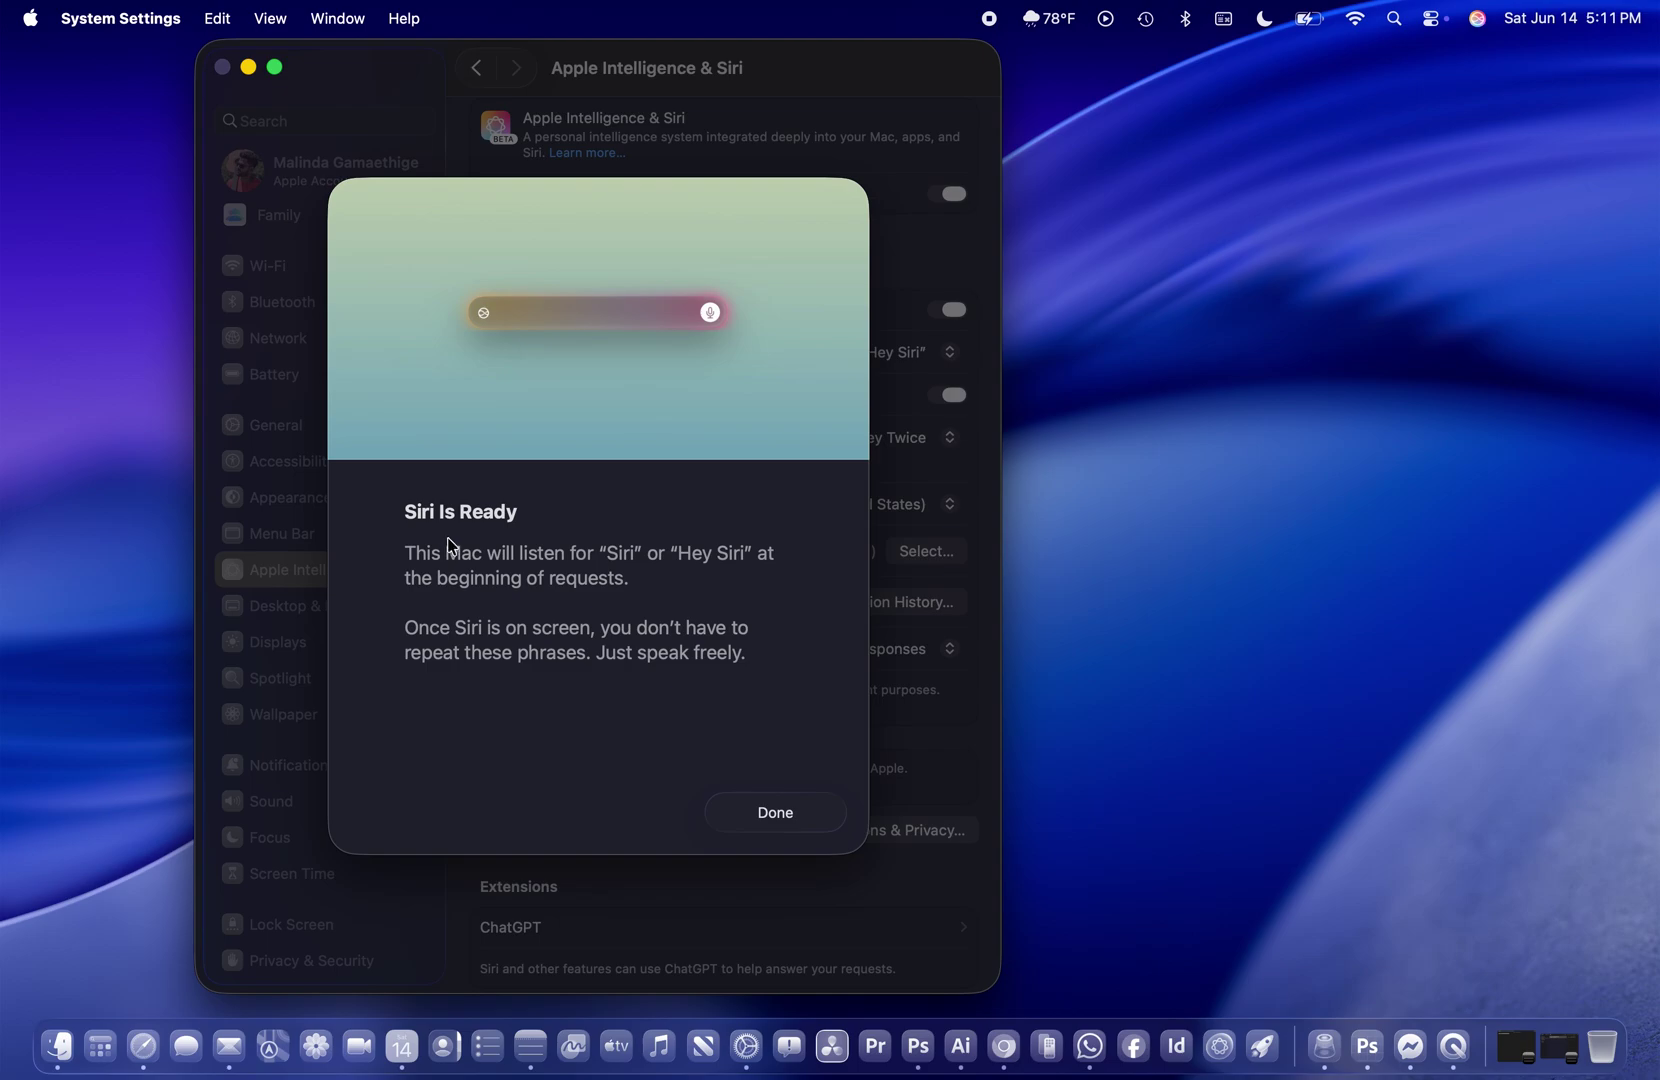
pyautogui.click(770, 810)
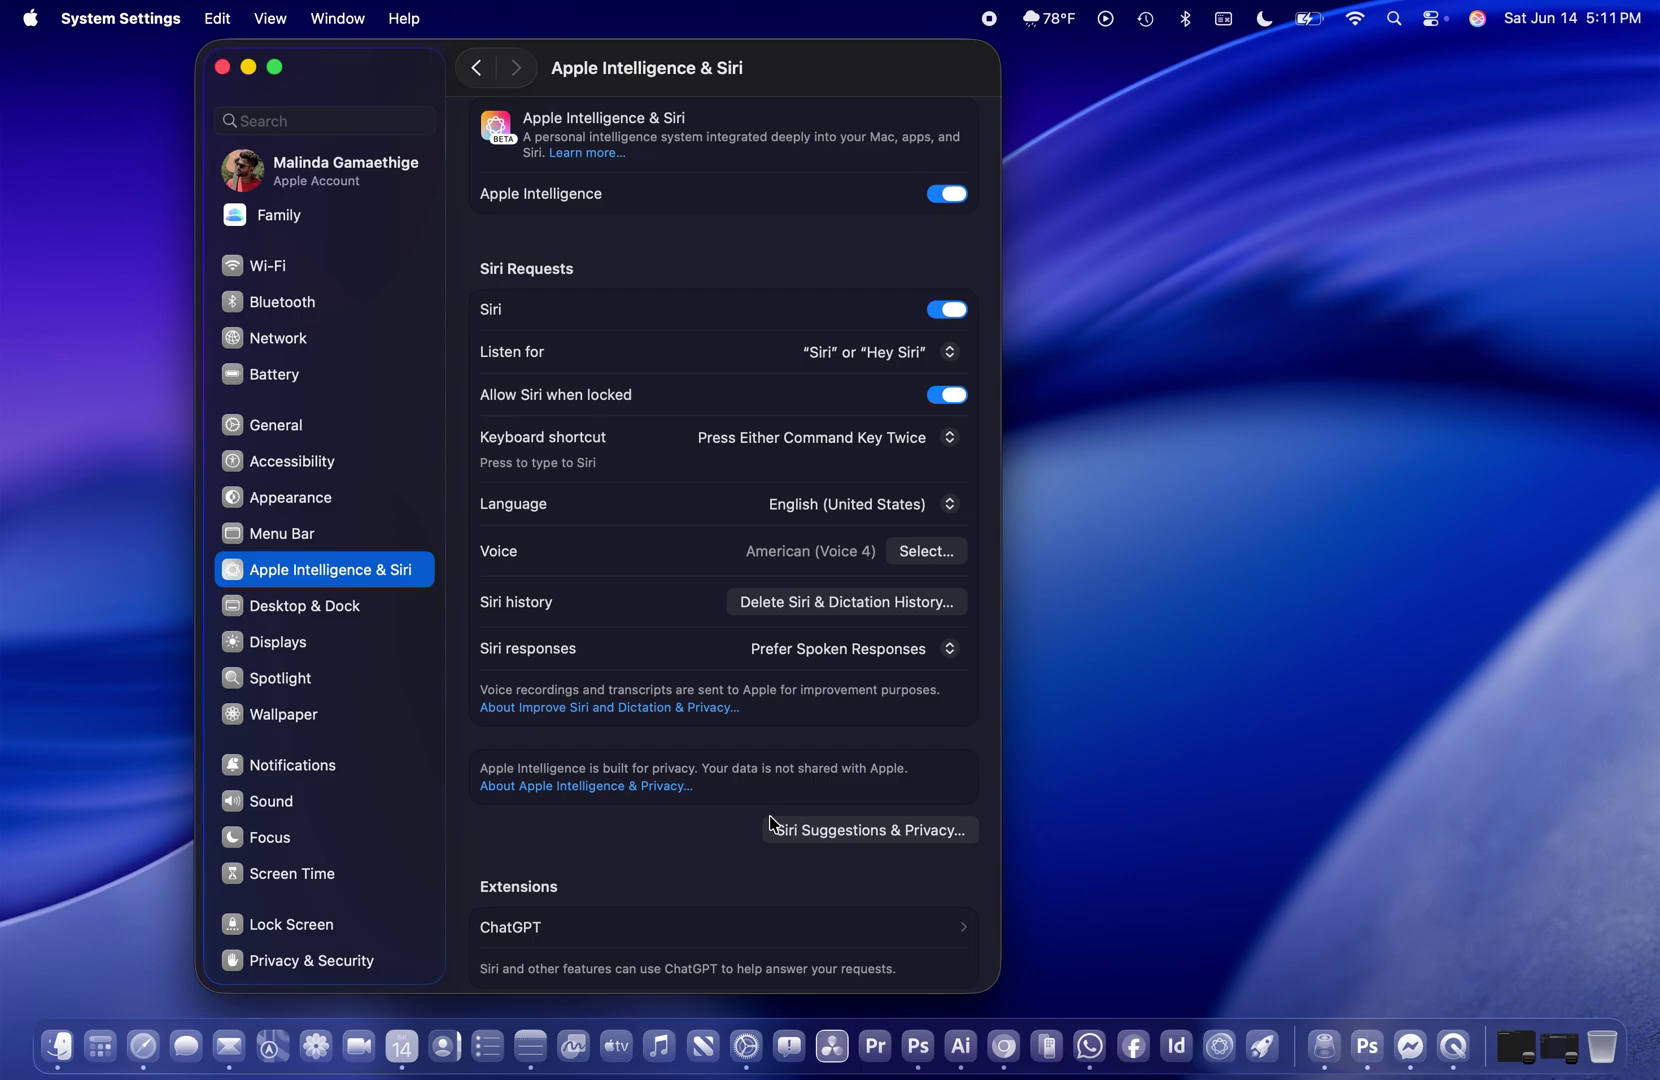
# - Bring up Siri's text entry and ask "Siri what's the time right now"
pyautogui.press('super')
pyautogui.press('super')
pyautogui.write('Siri')
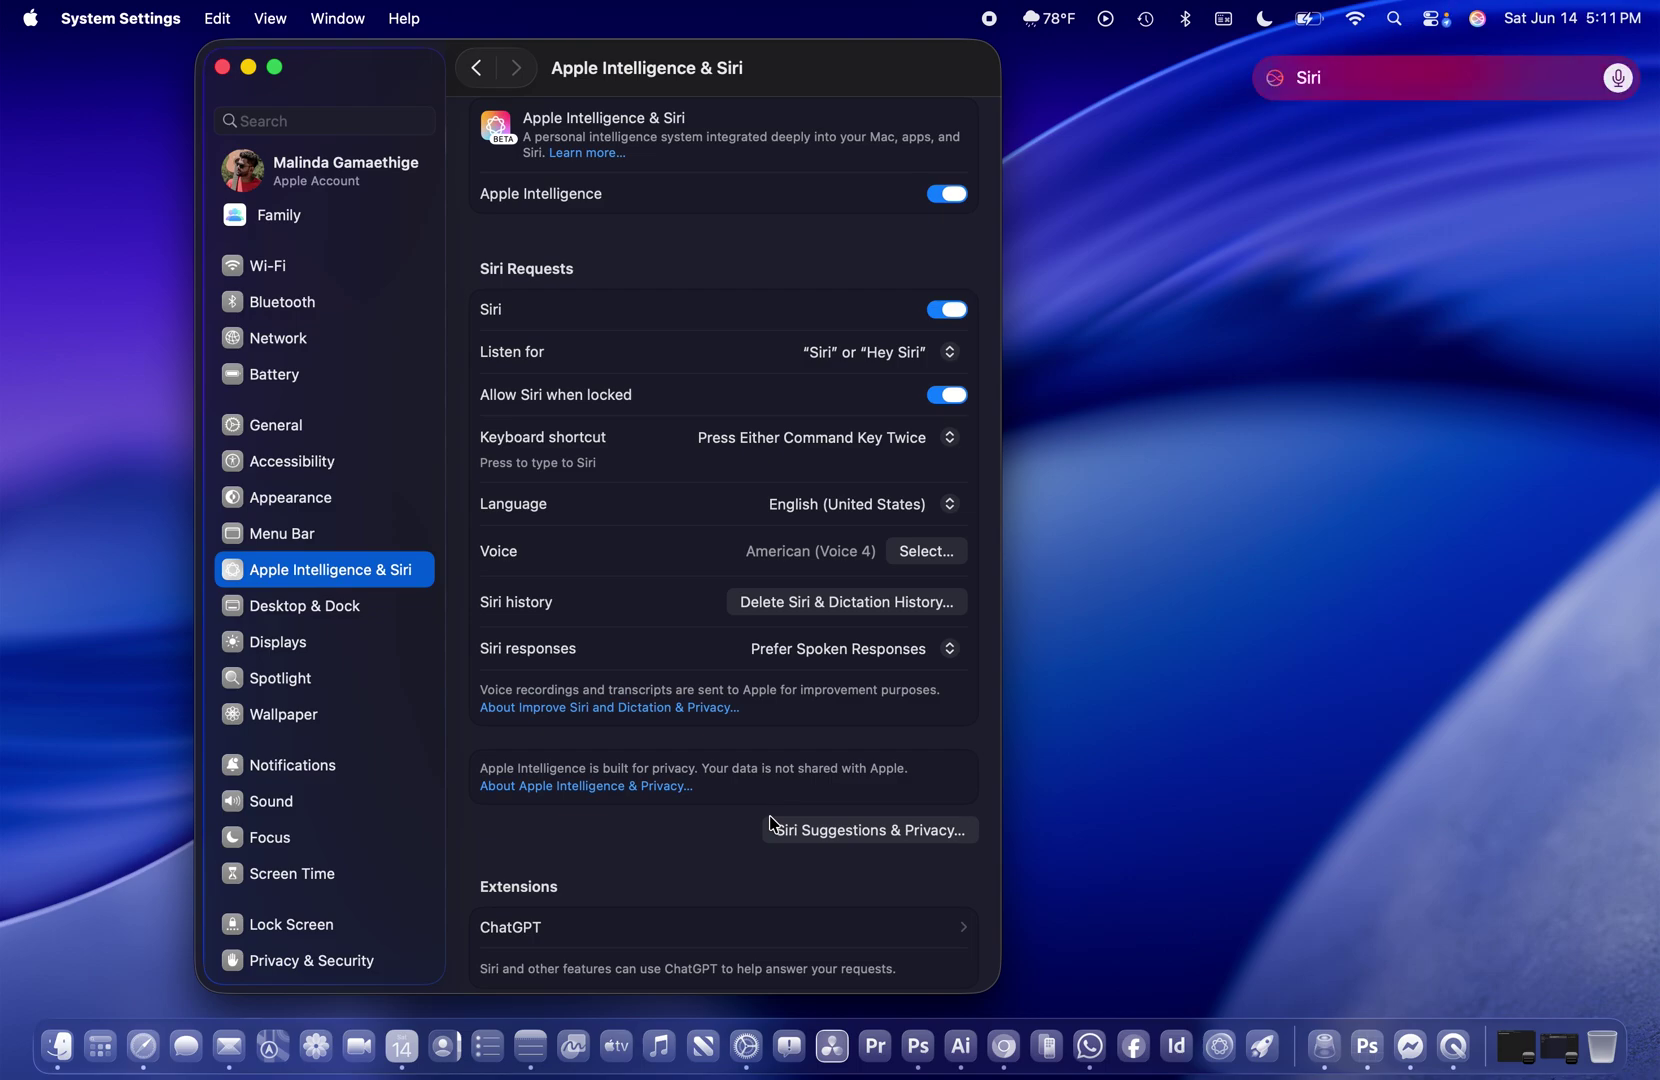
pyautogui.write(" what's the time right now")
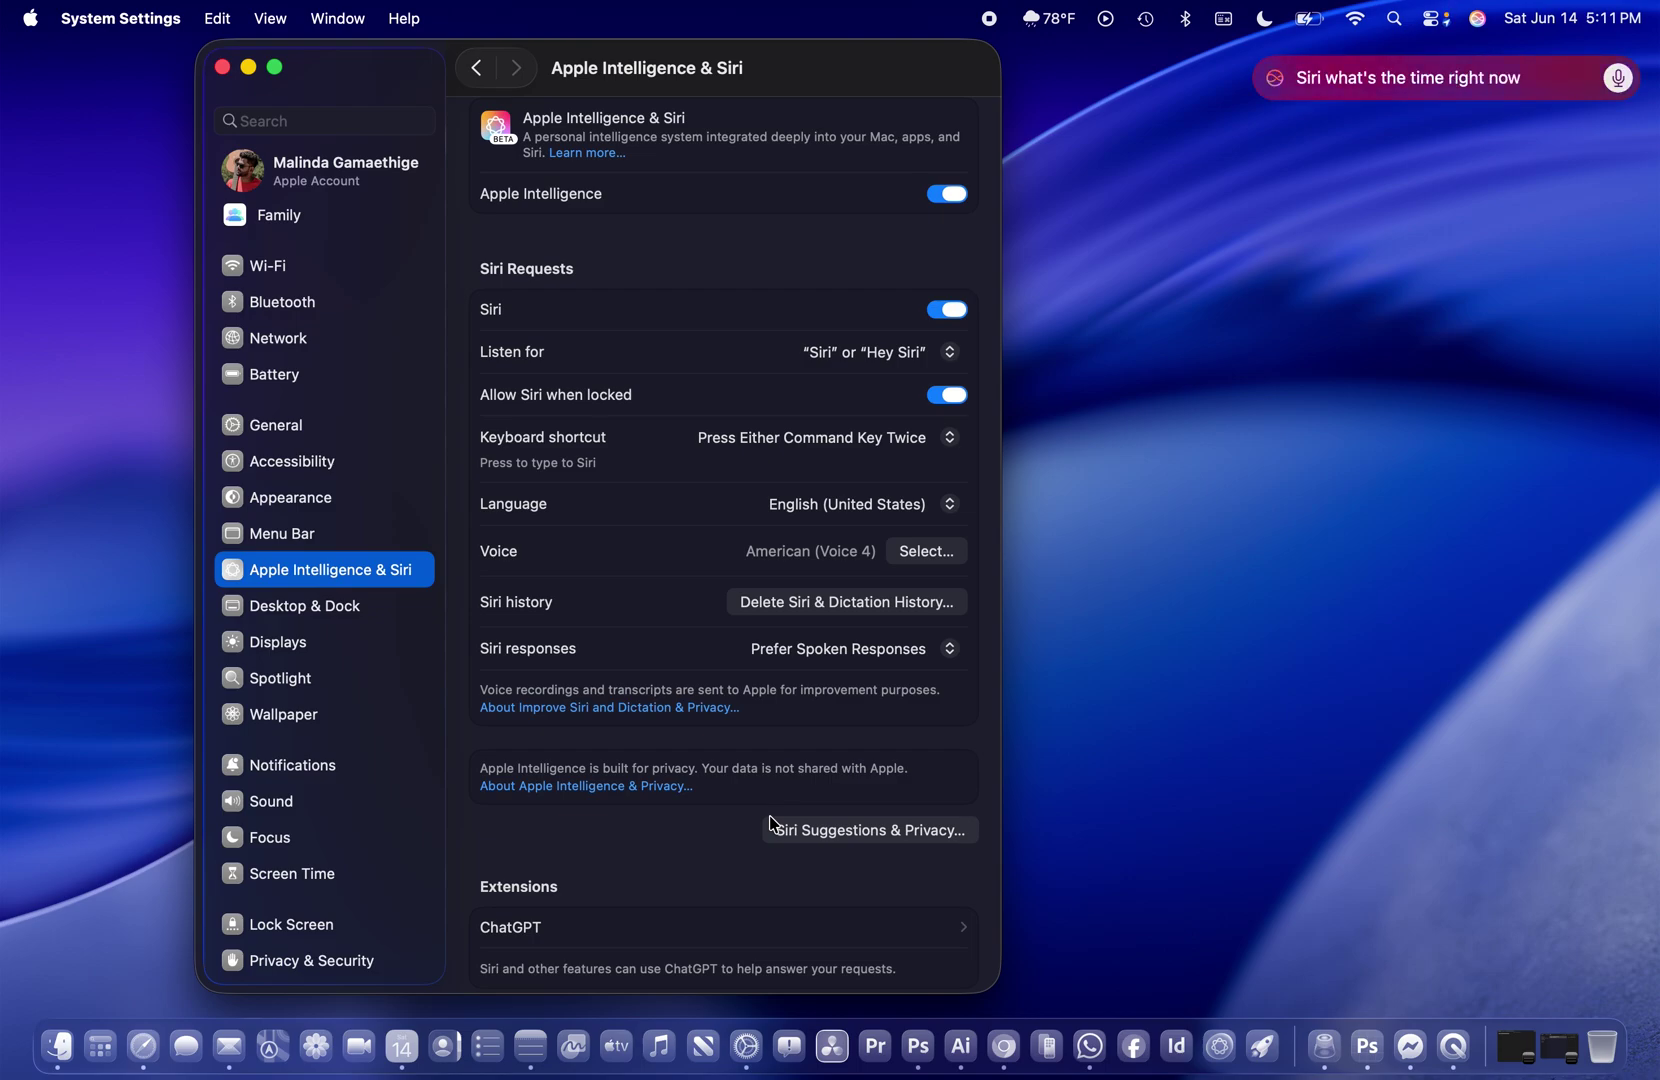
pyautogui.press('Return')
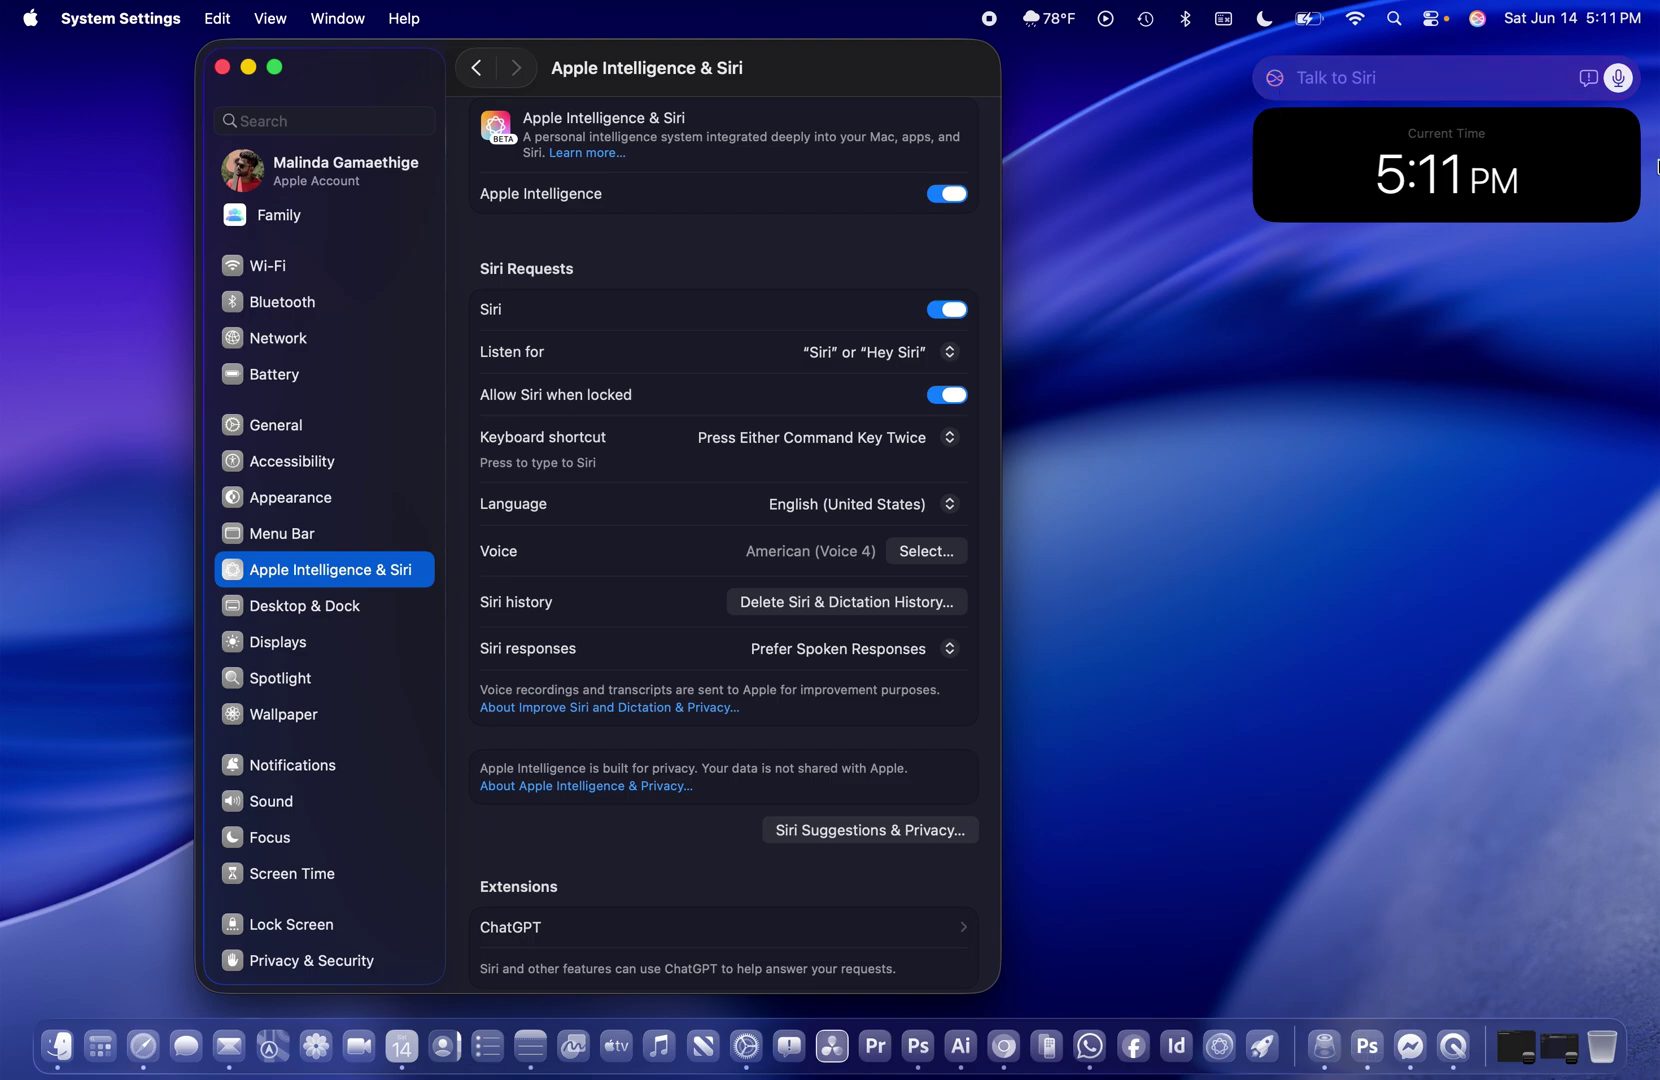
# - Switch Siri from voice to text entry, ask "Who is the President of Sri Lanka?" and dismiss Siri
pyautogui.click(1619, 78)
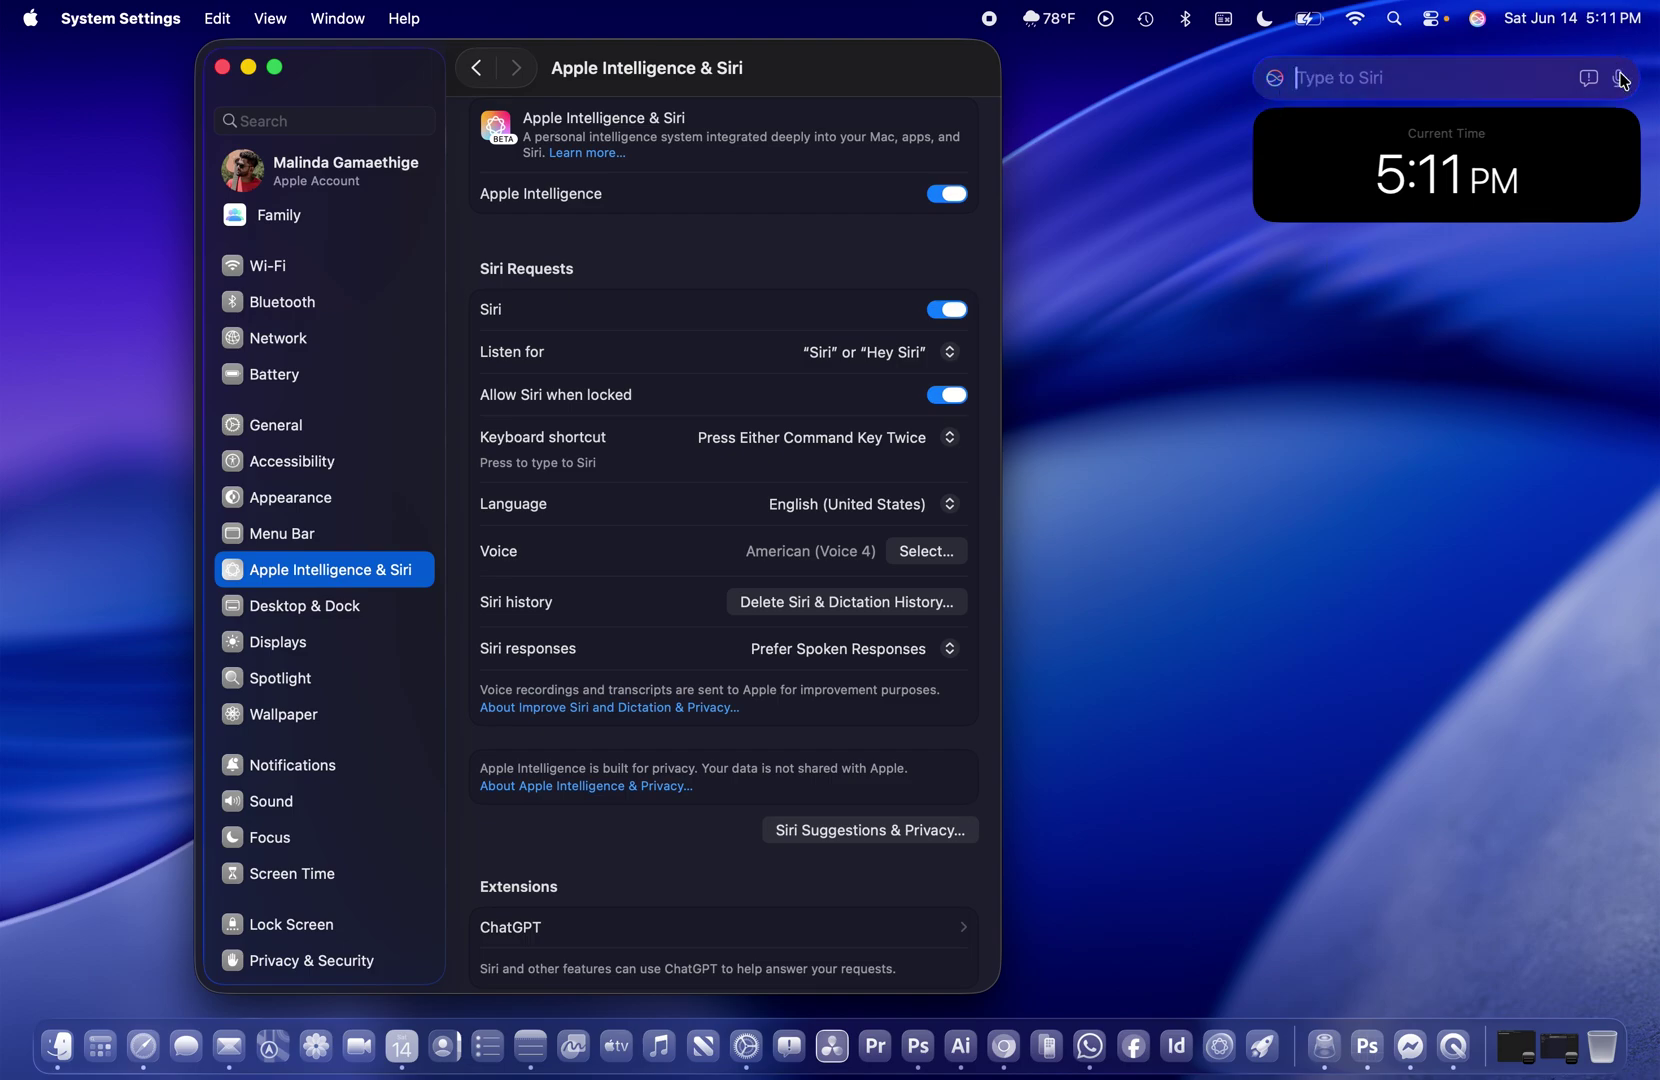
pyautogui.write('Who is the President of Sri Lanka?')
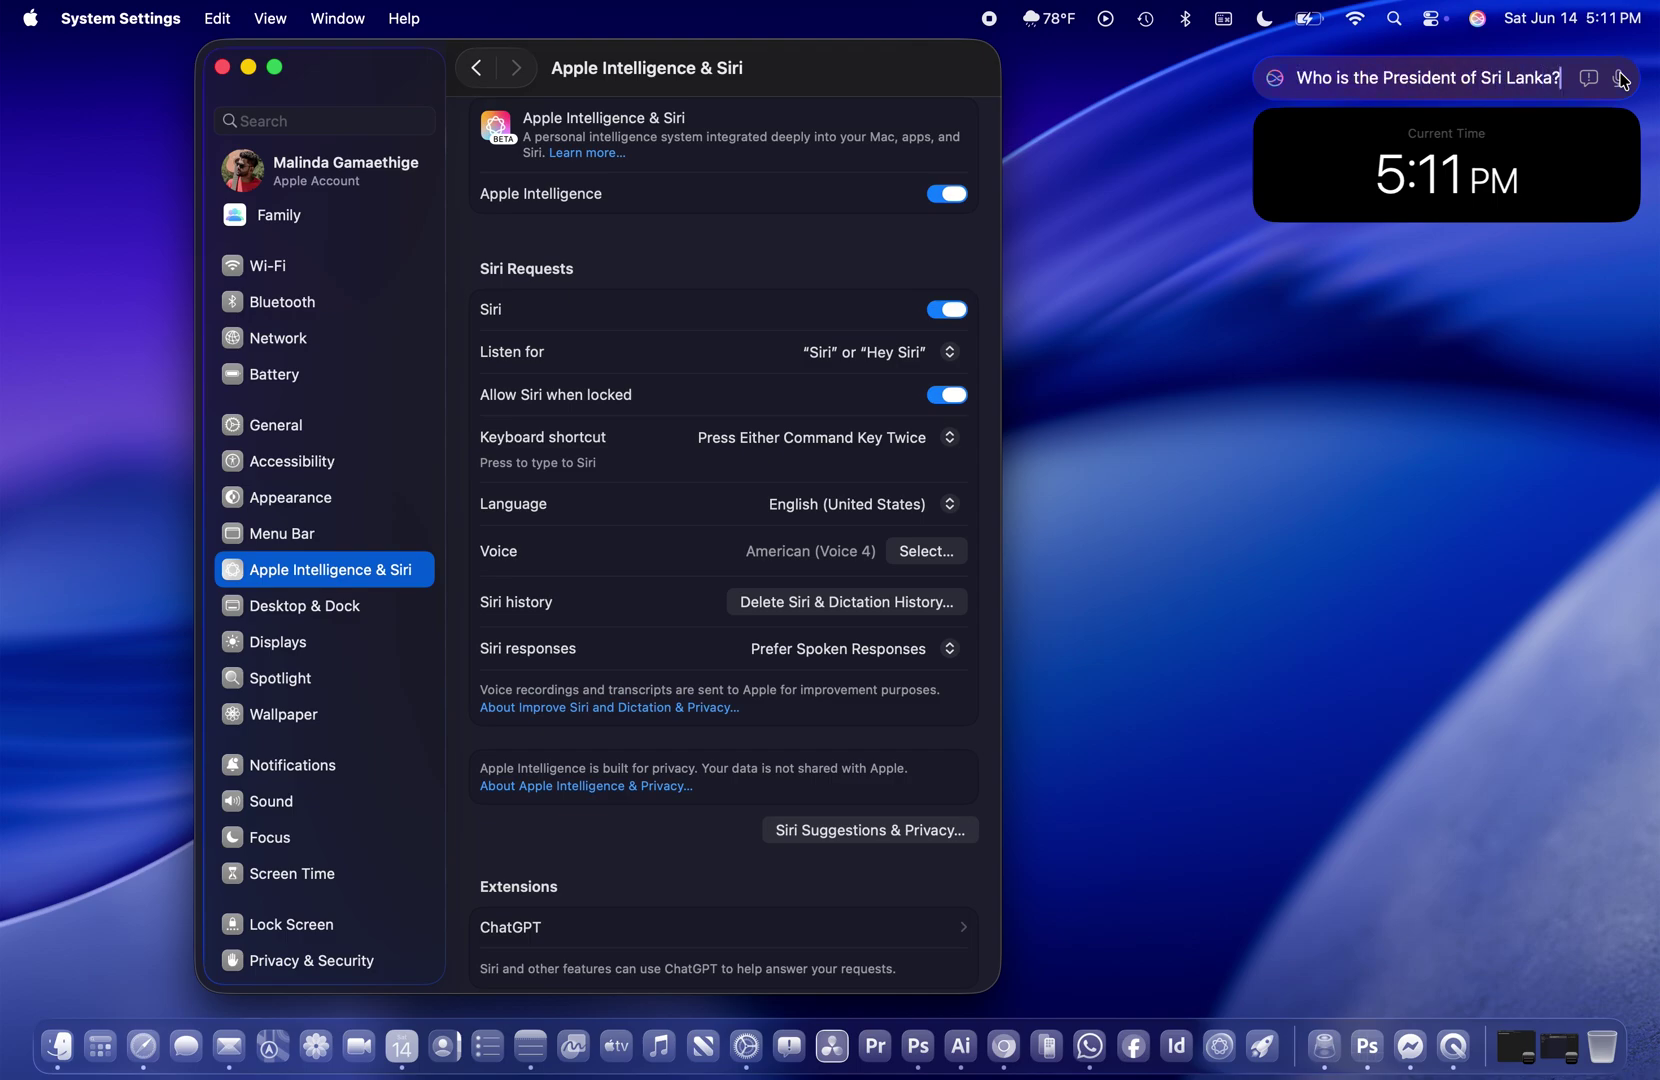
pyautogui.press('Return')
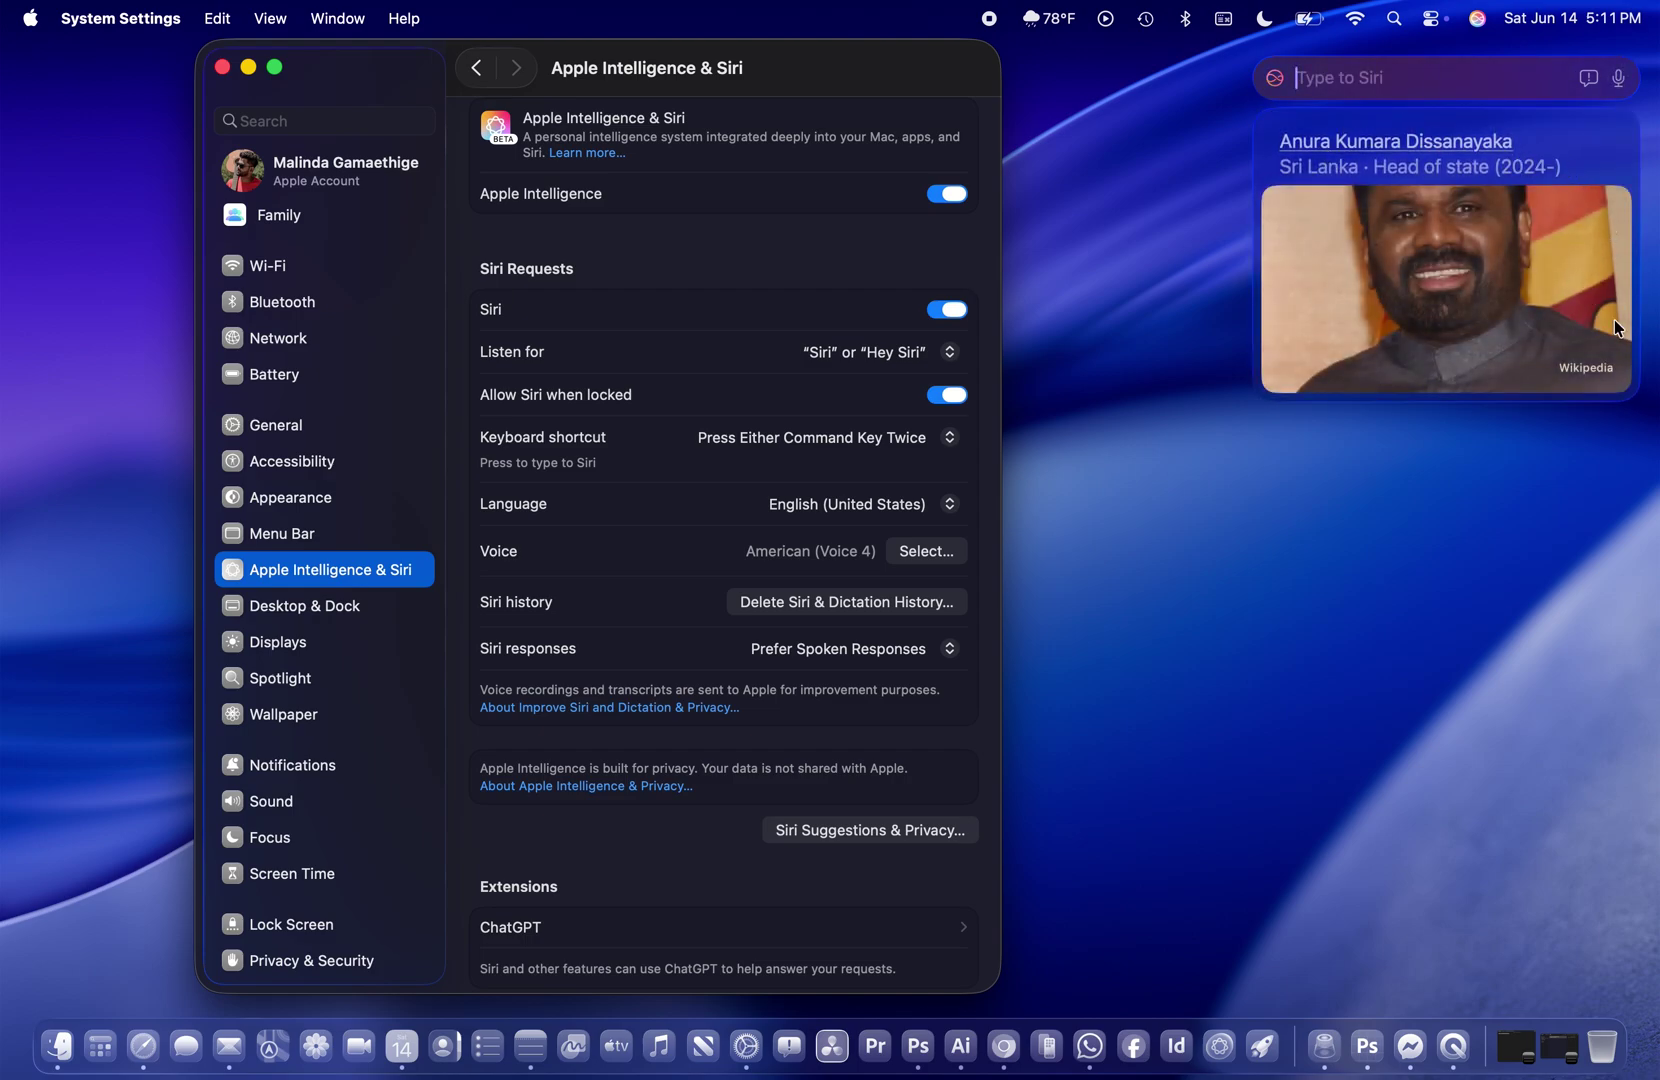
pyautogui.click(1477, 510)
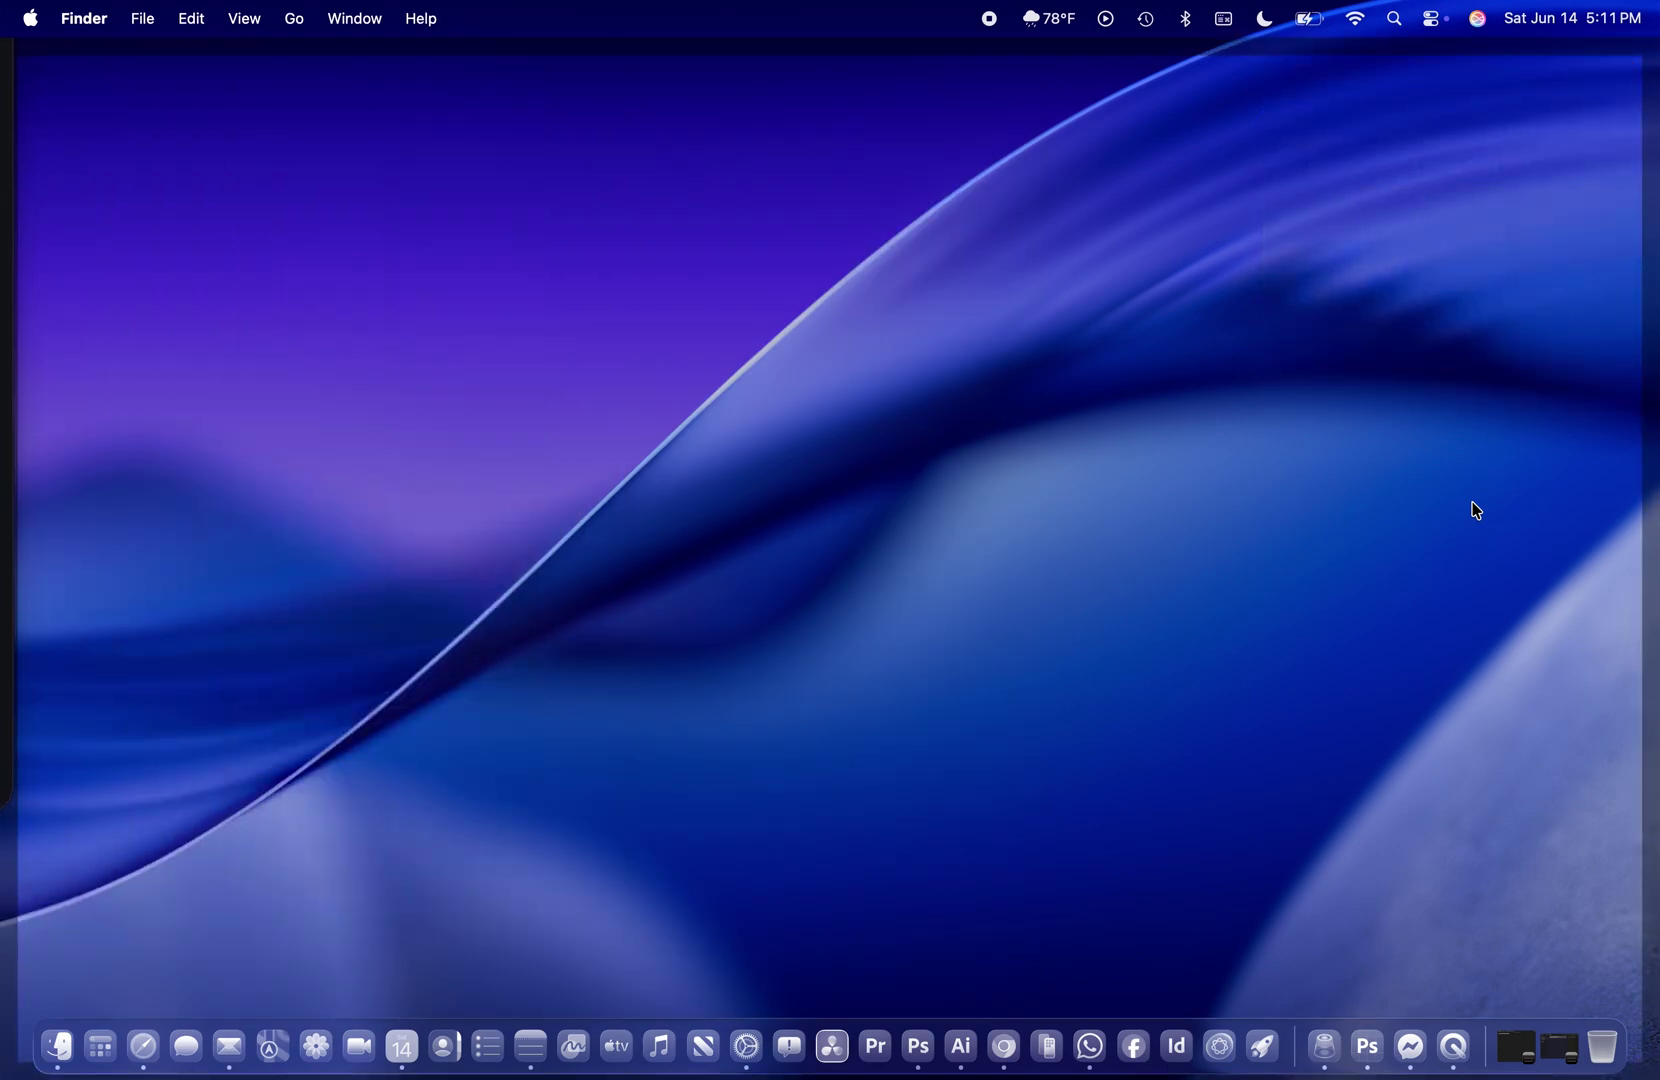
pyautogui.click(1477, 510)
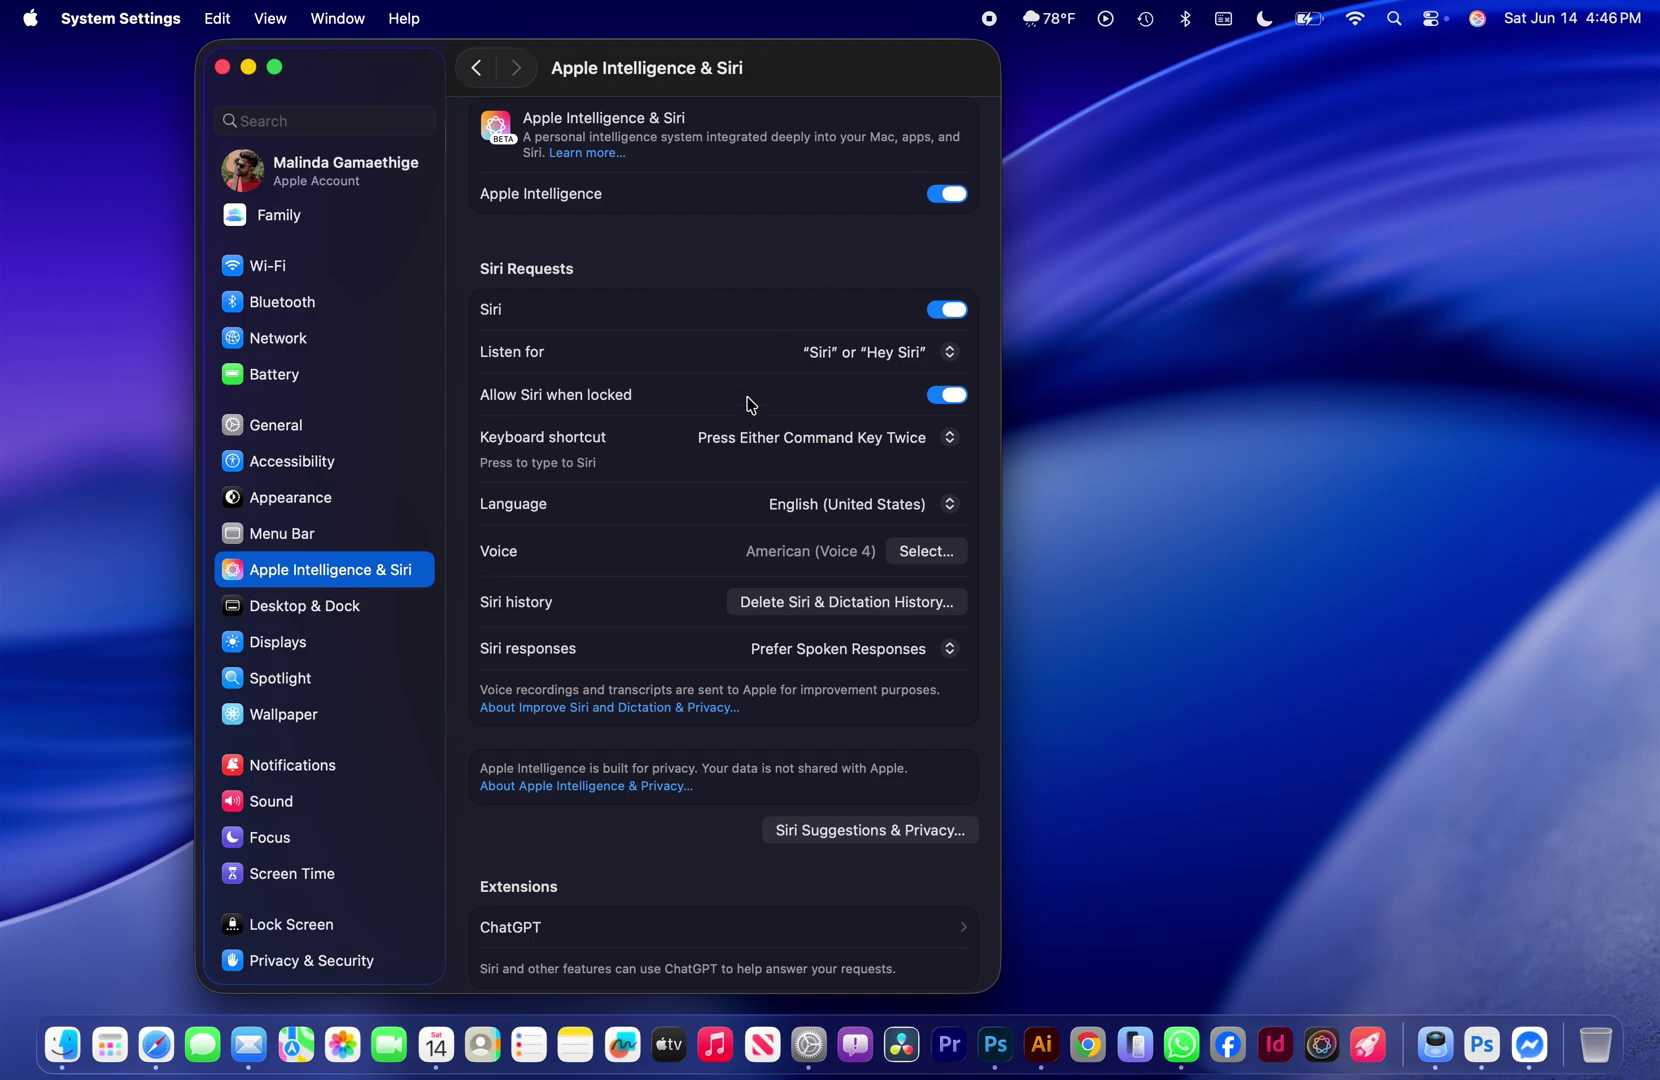
# - Look through the languages available for Siri, keeping English (United States)
pyautogui.click(819, 506)
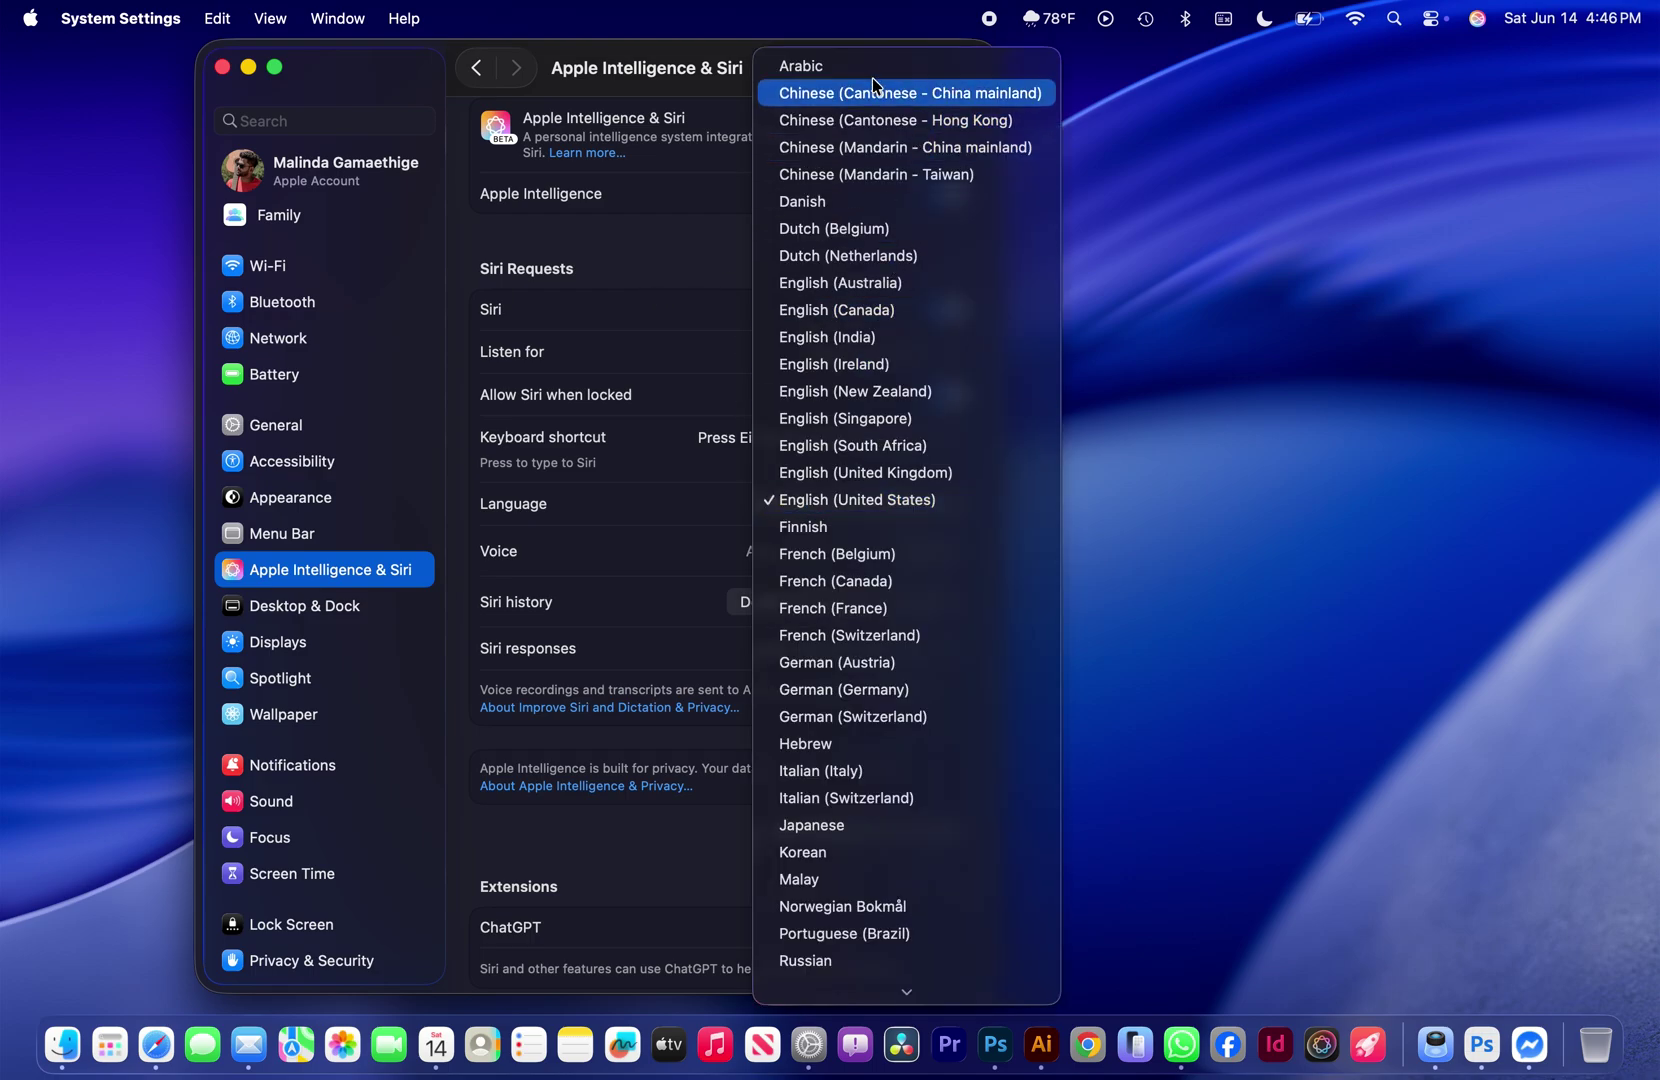
pyautogui.scroll(-3, 872, 80)
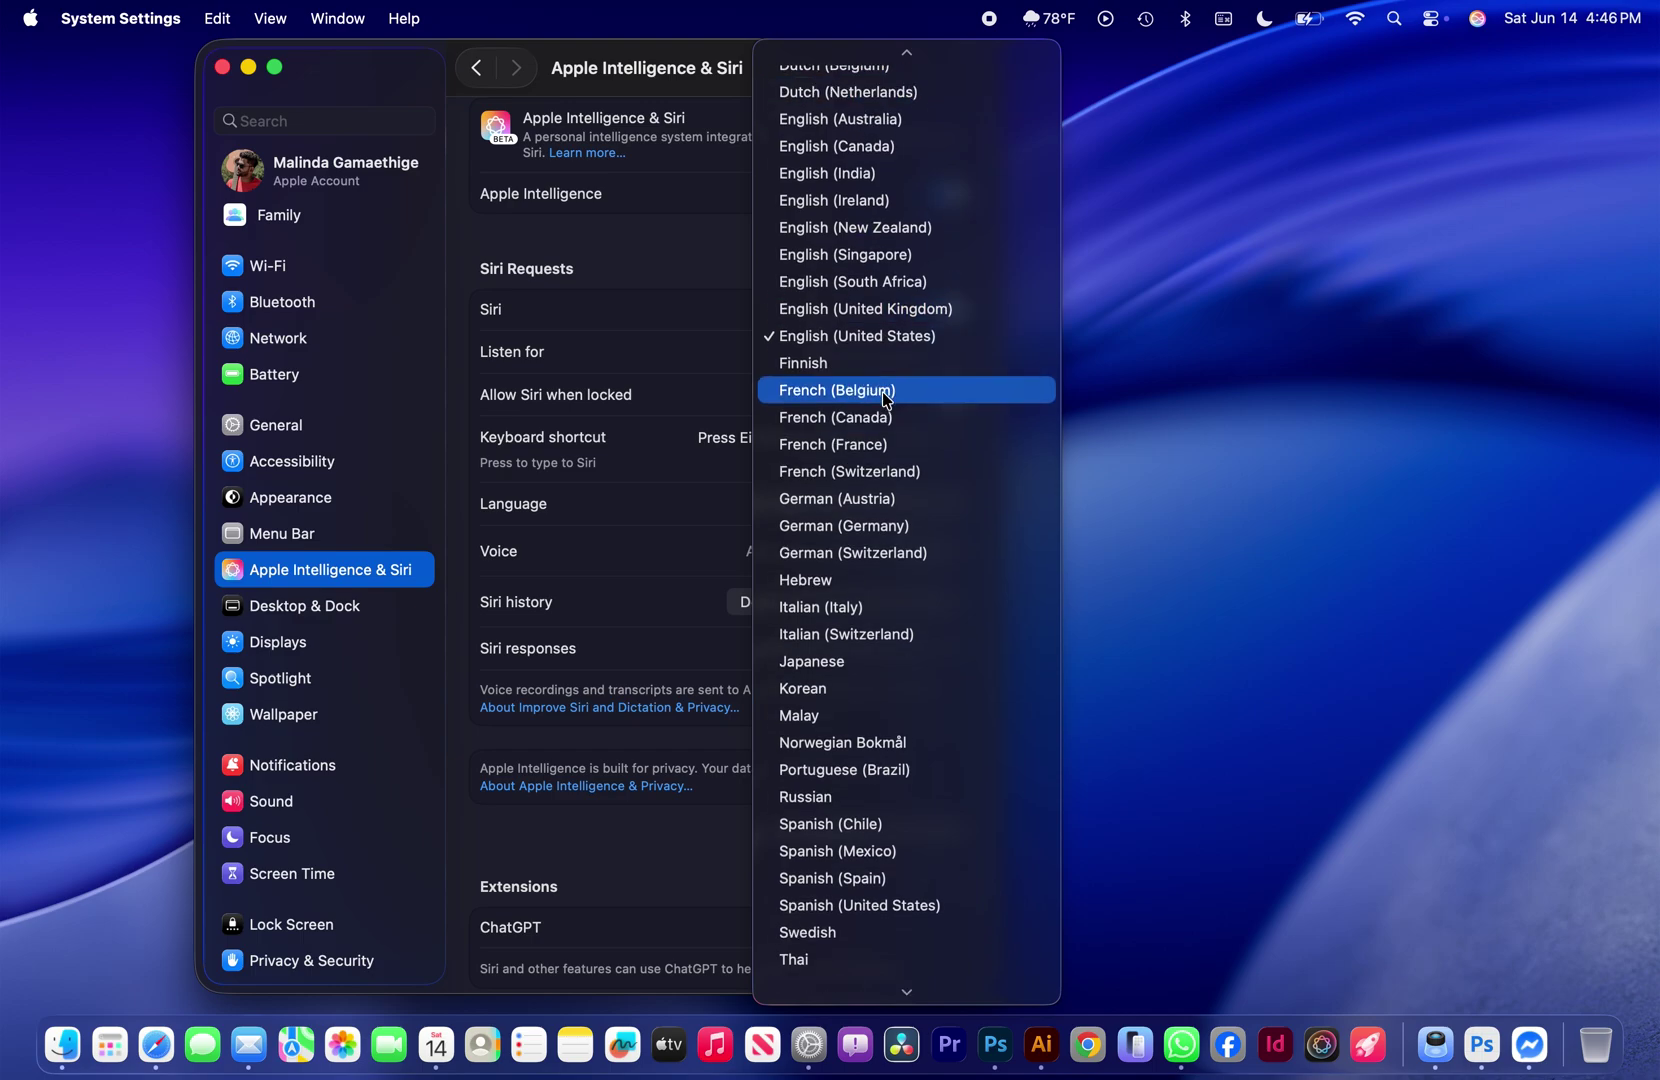
pyautogui.scroll(3, 884, 398)
pyautogui.scroll(-4, 880, 396)
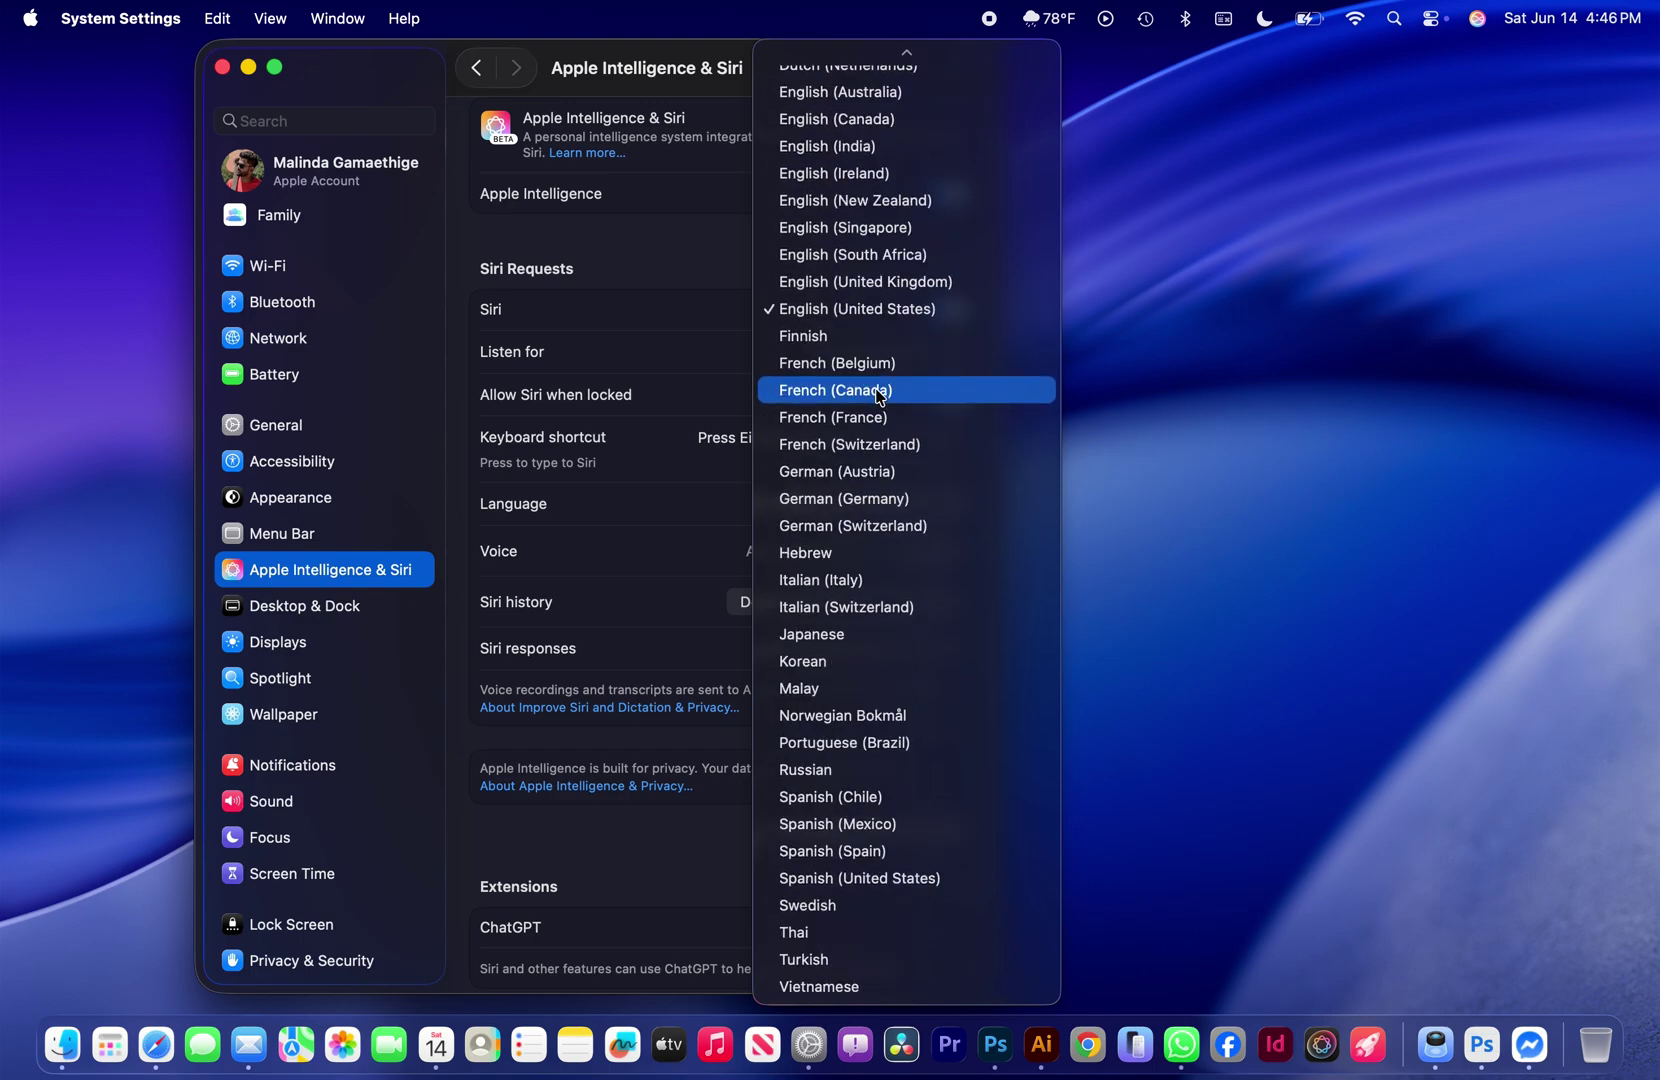
pyautogui.click(628, 276)
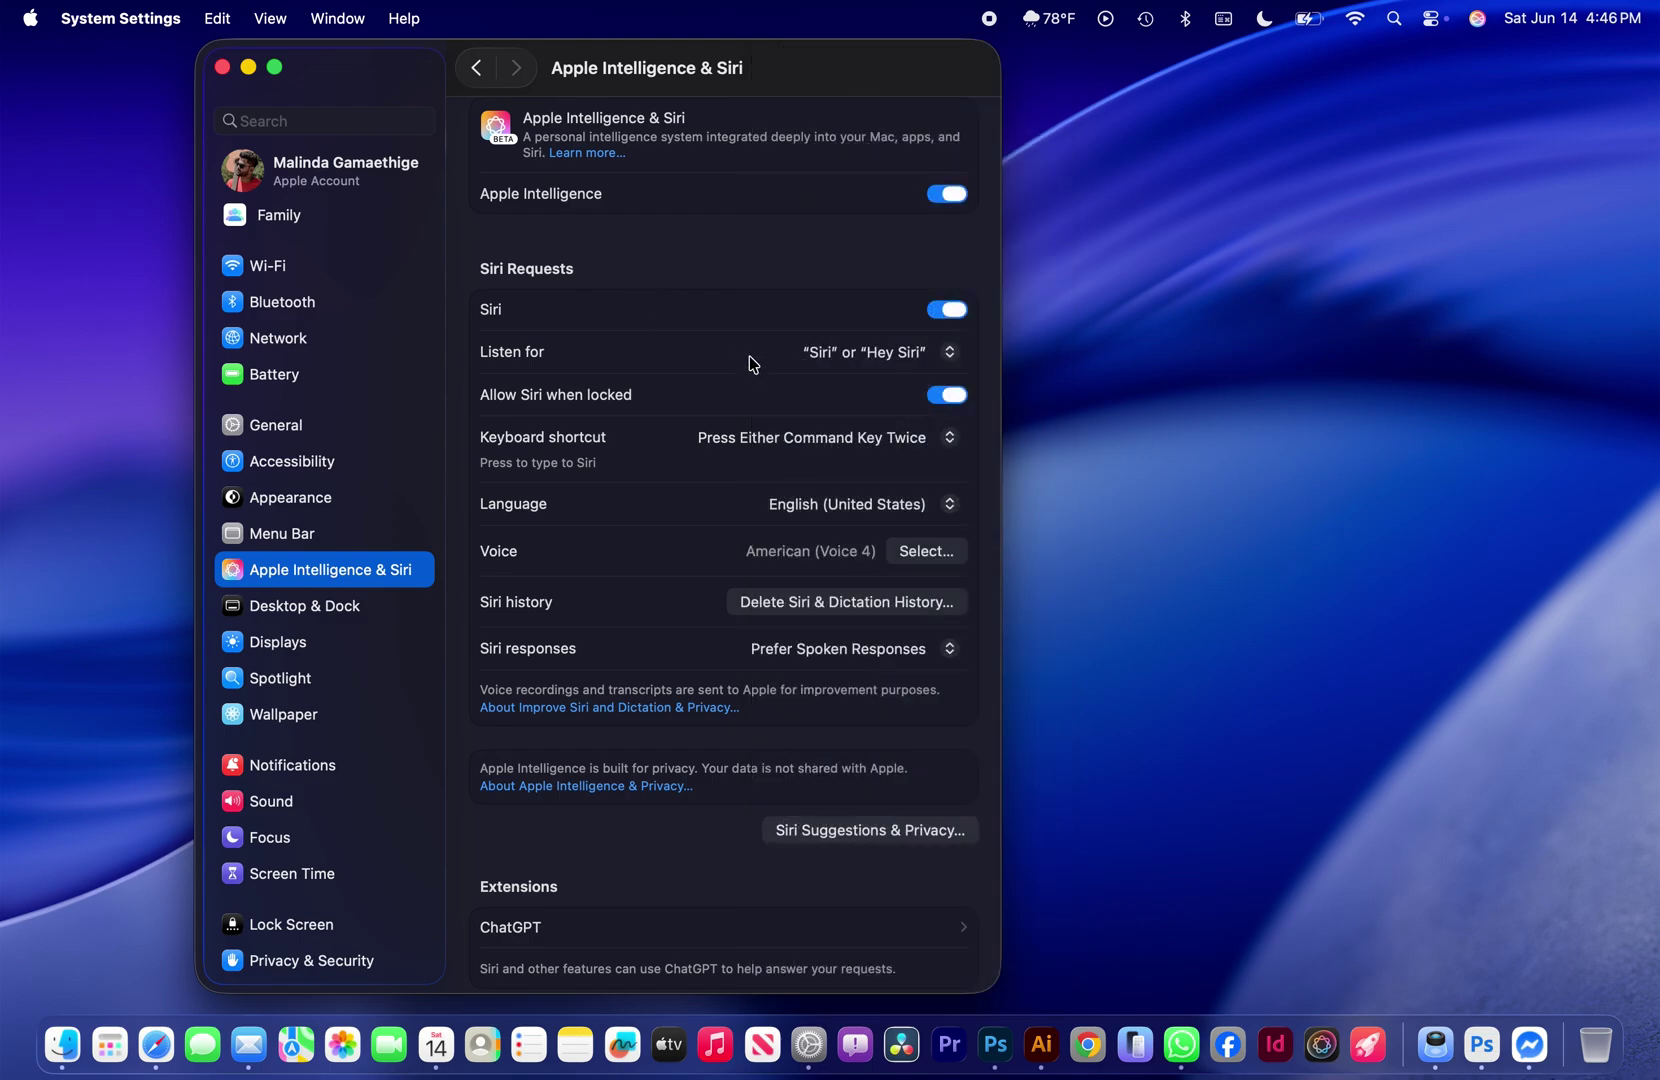
# - Check the setting for the phrase Siri listens for and look over the remaining Siri options
pyautogui.click(951, 359)
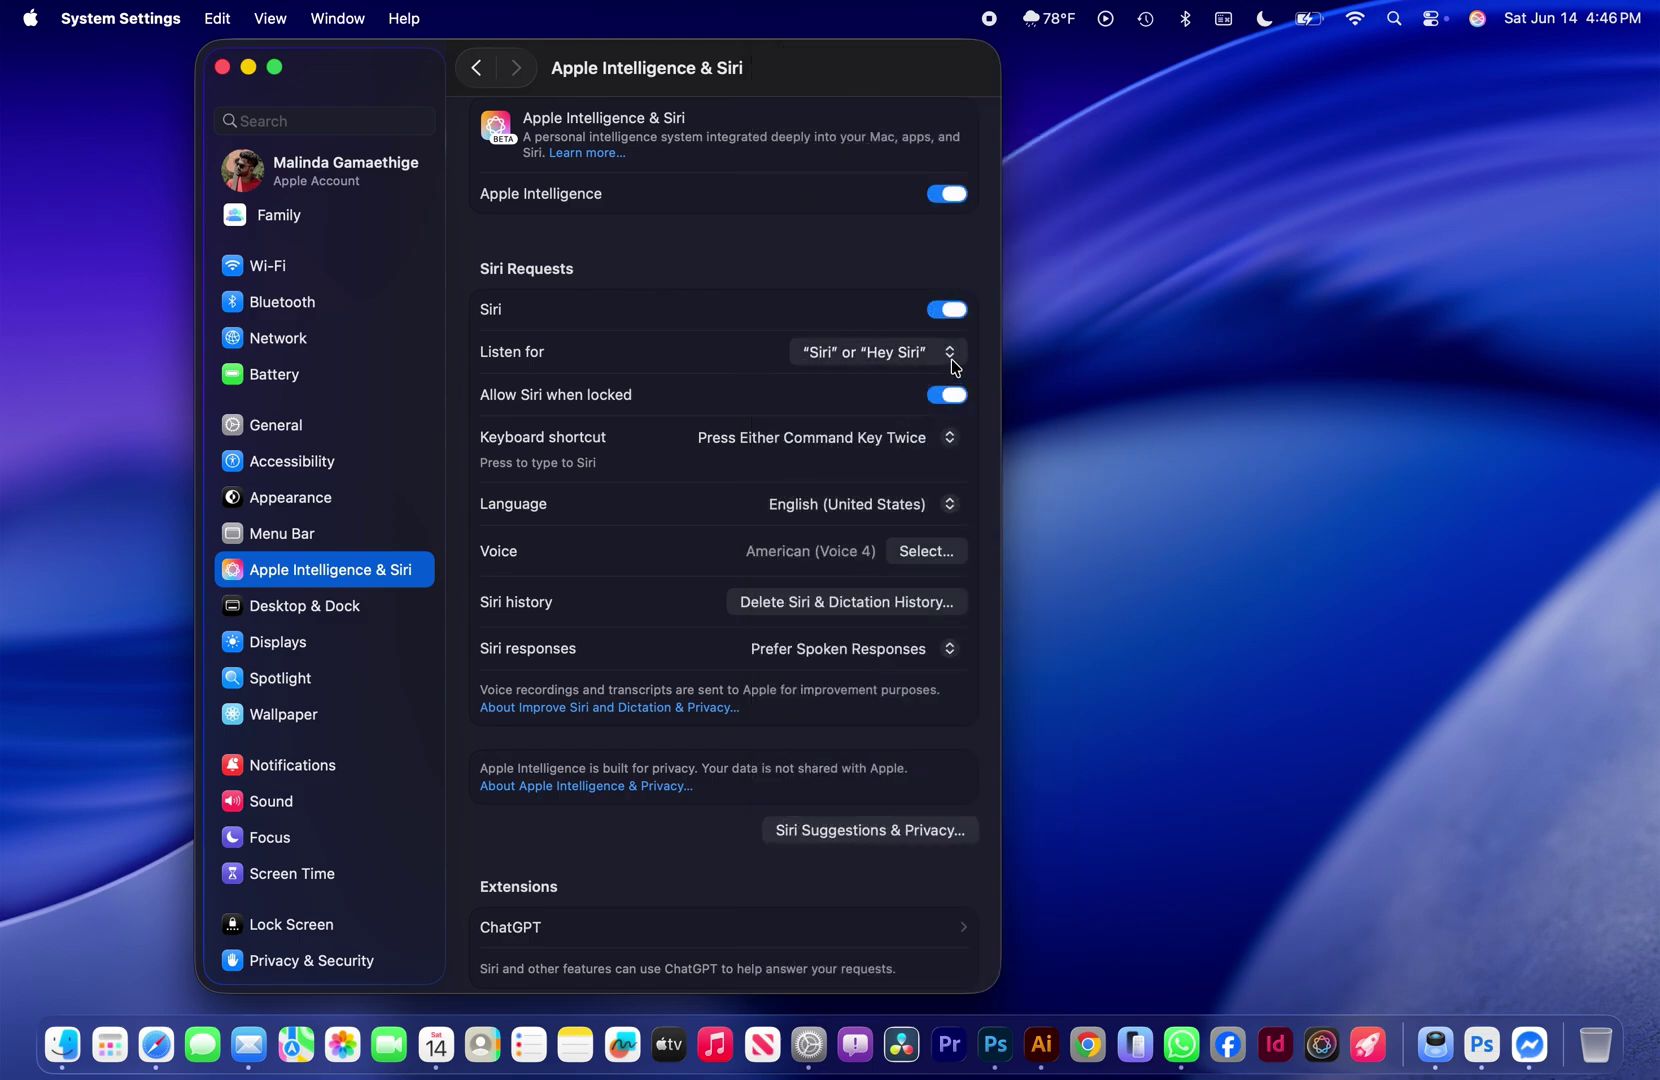
pyautogui.click(660, 335)
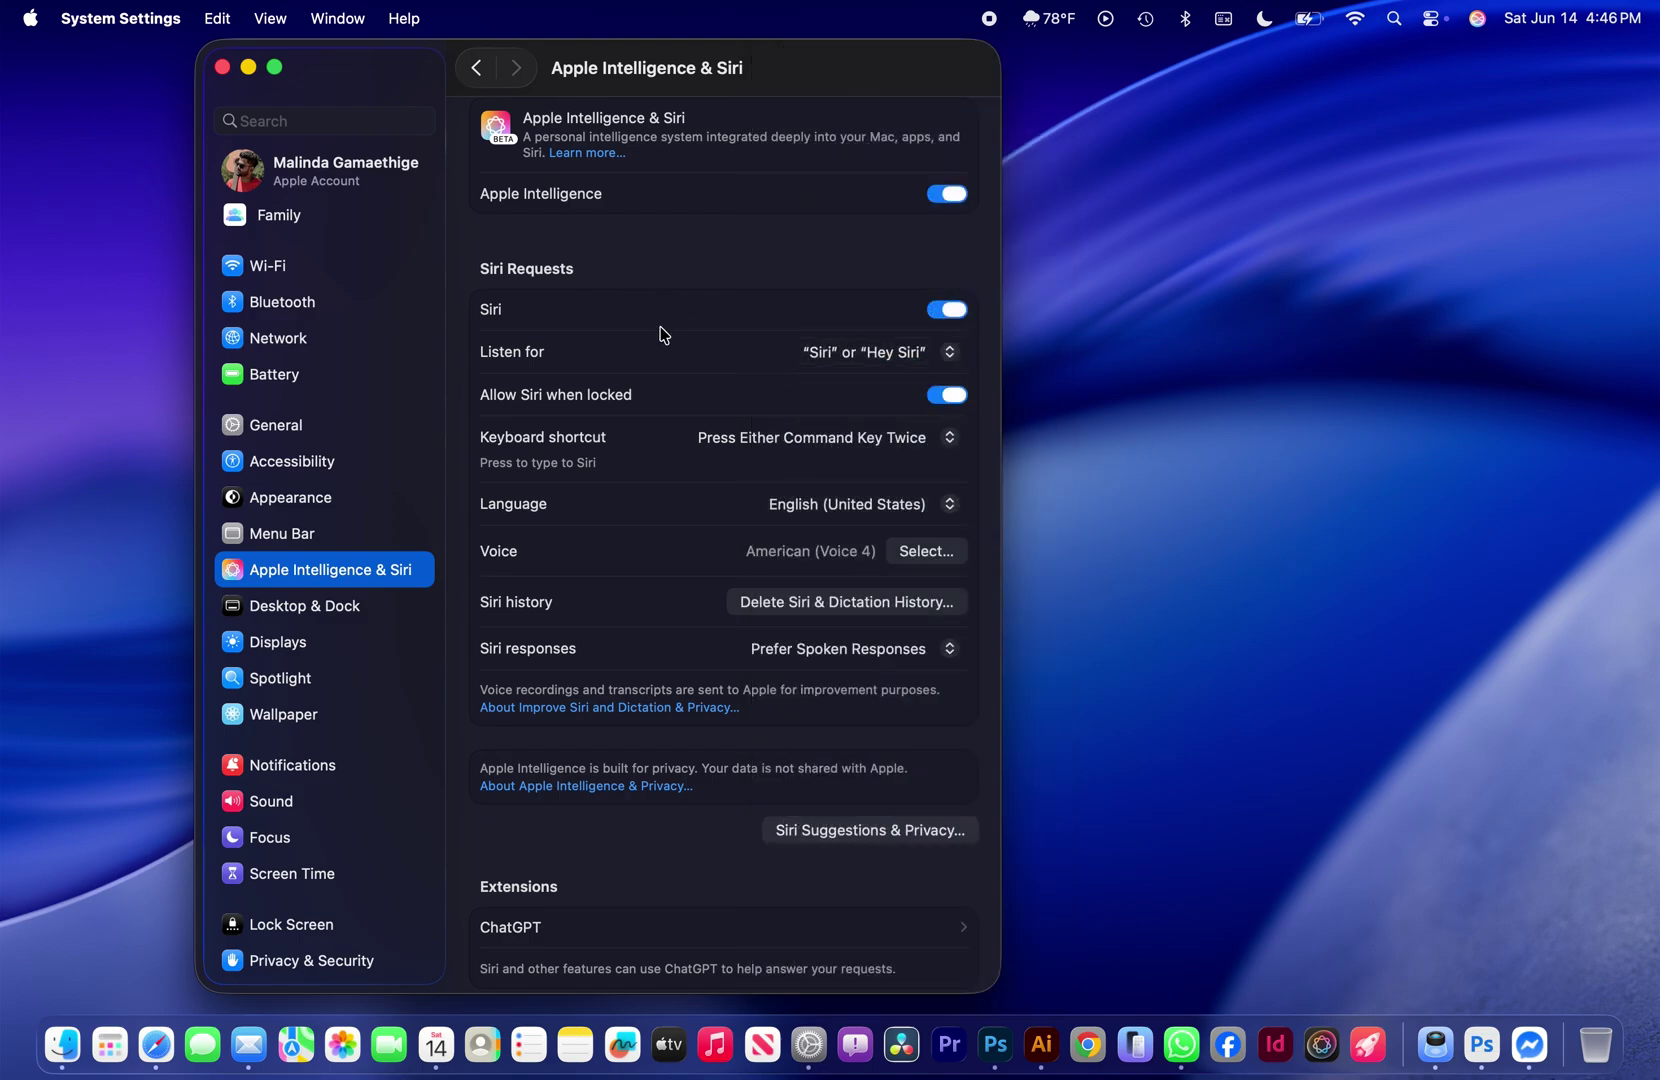
pyautogui.scroll(-1, 660, 335)
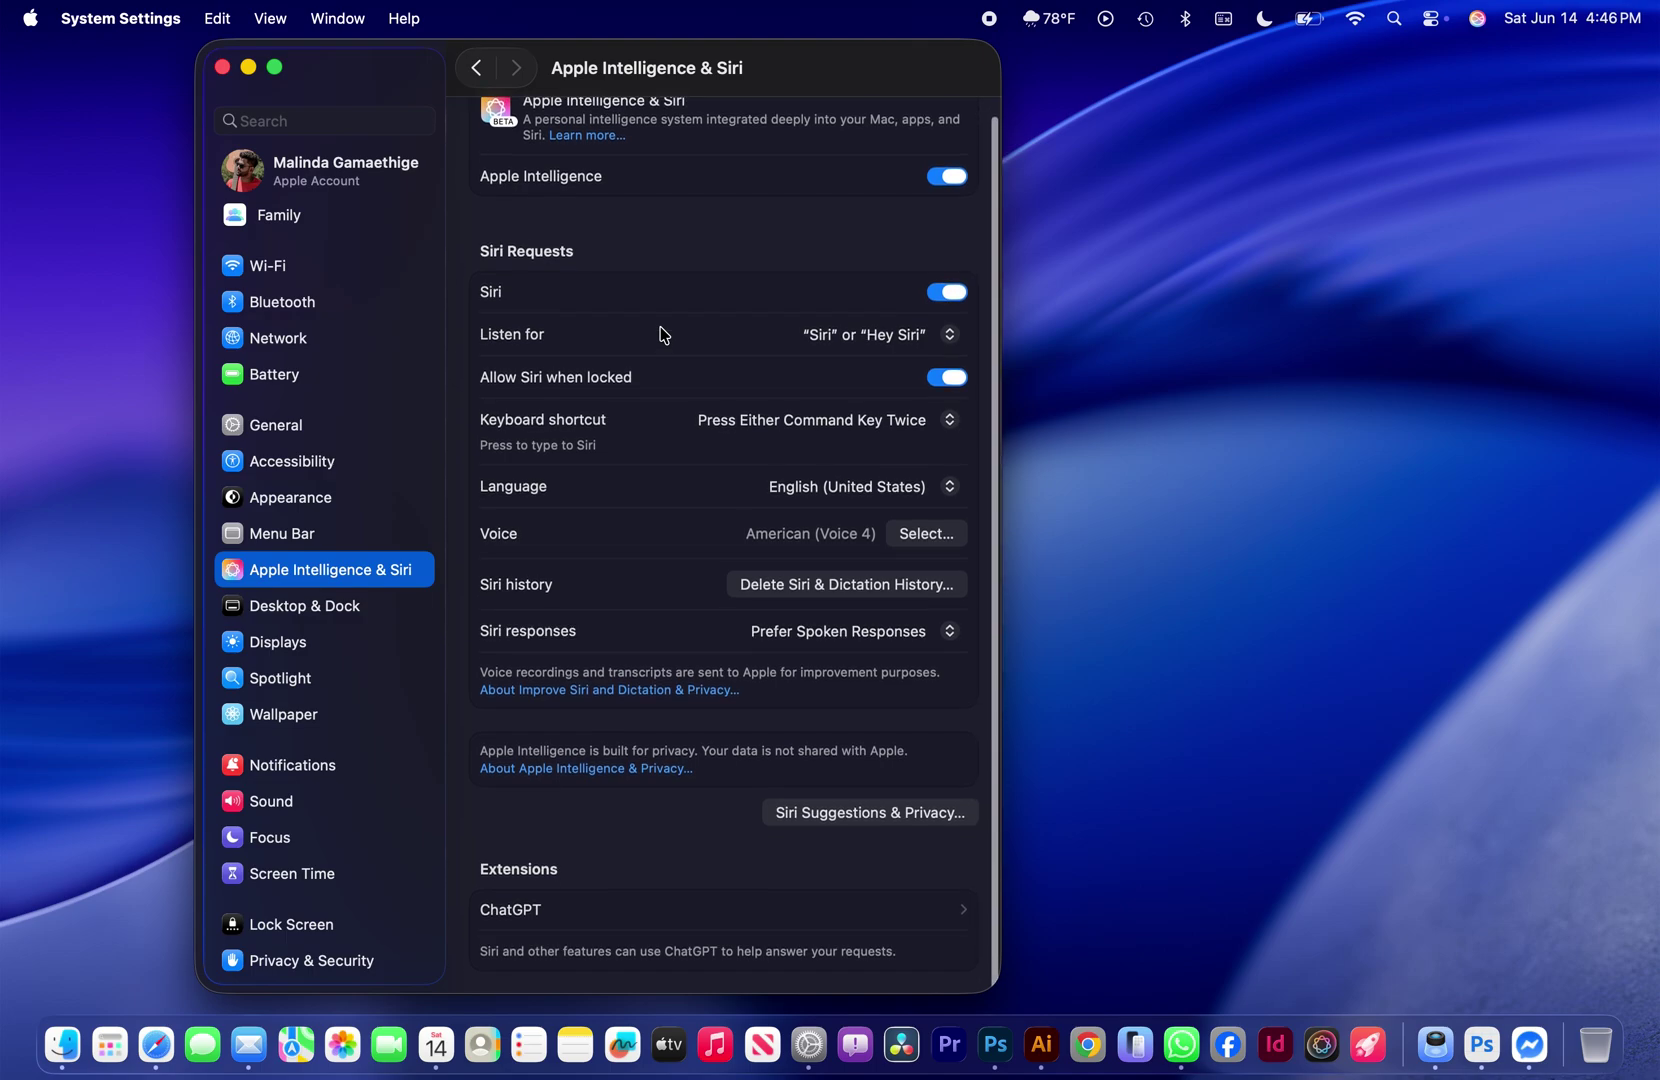
# - Check the keyboard shortcut choices and the available voices for Siri, keeping Either Command Key Twice and American Voice 4
pyautogui.click(800, 424)
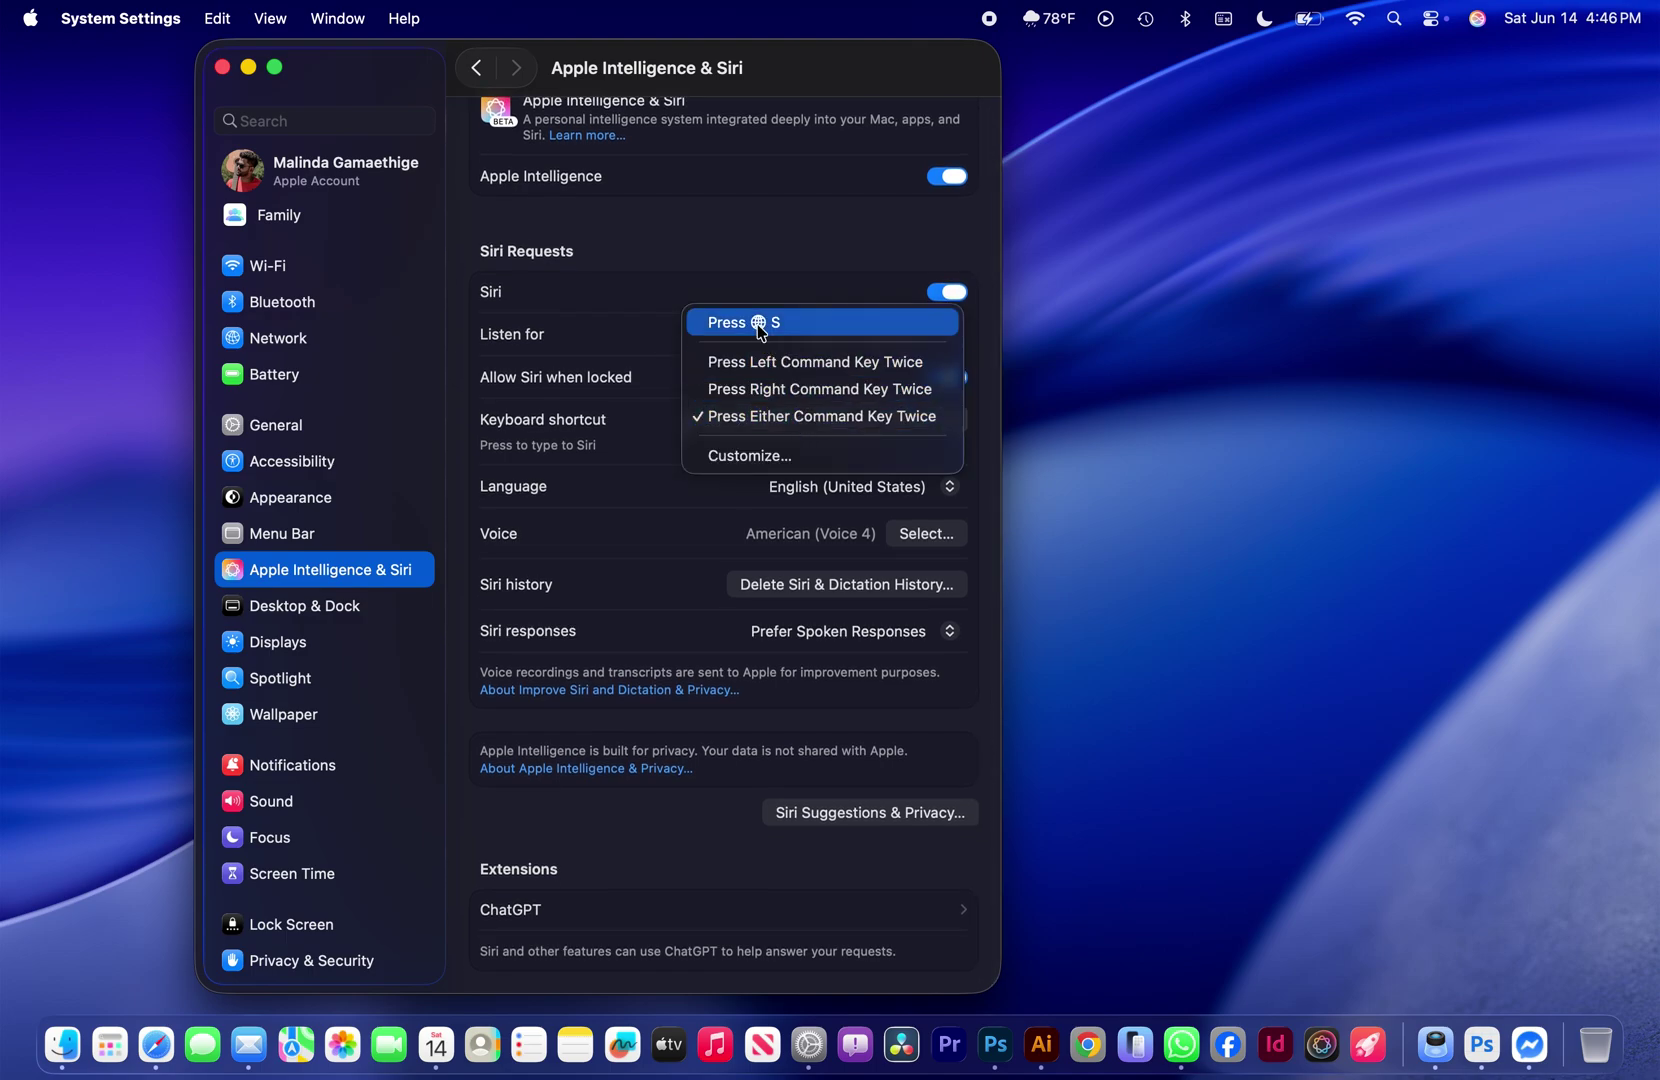
pyautogui.click(632, 343)
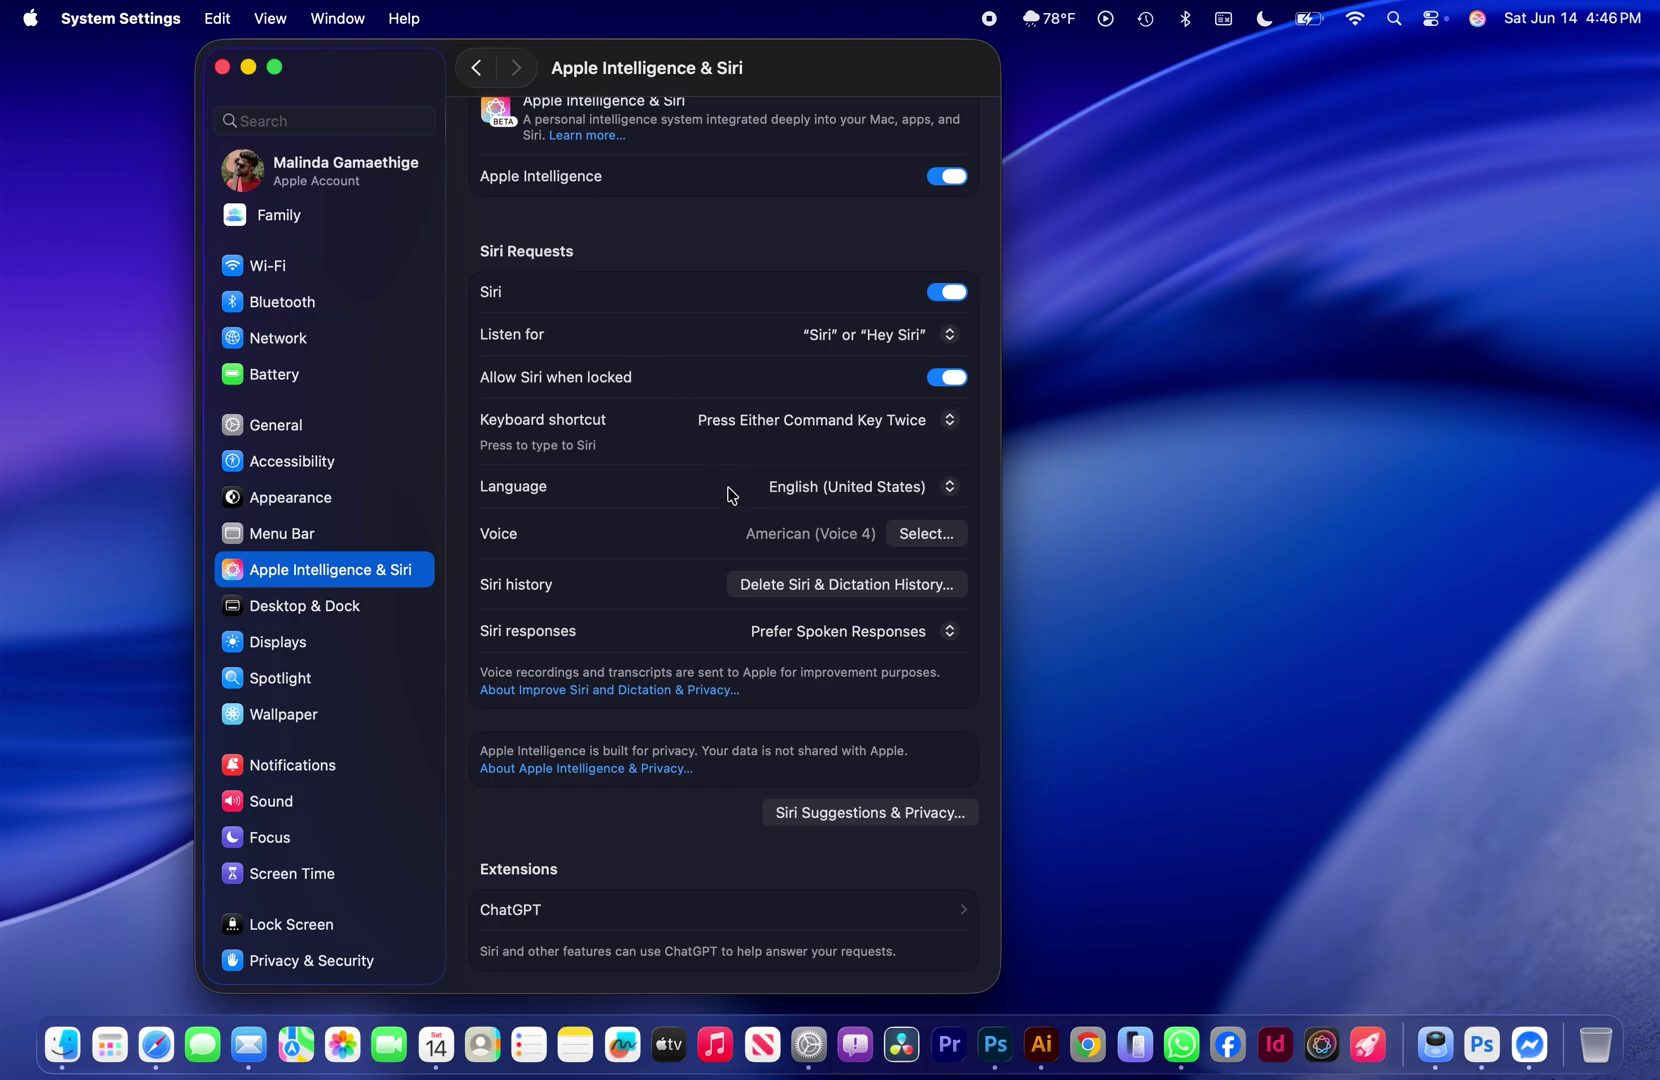
pyautogui.click(903, 538)
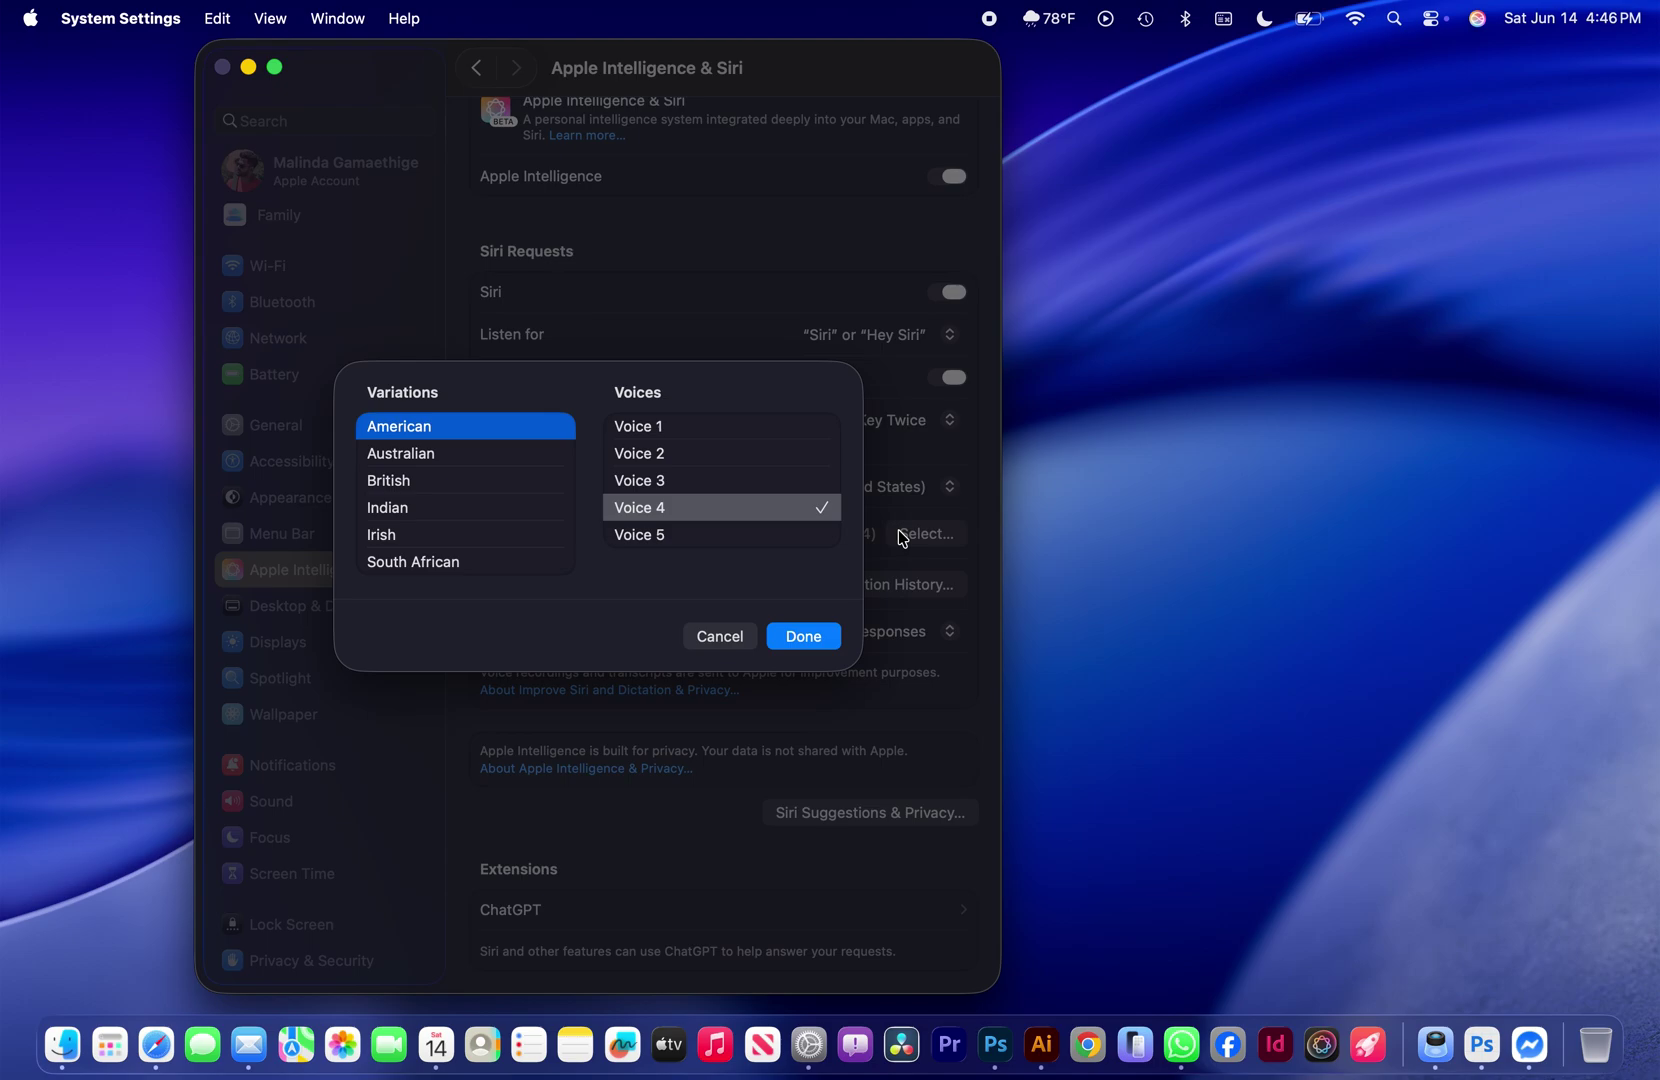
pyautogui.click(802, 636)
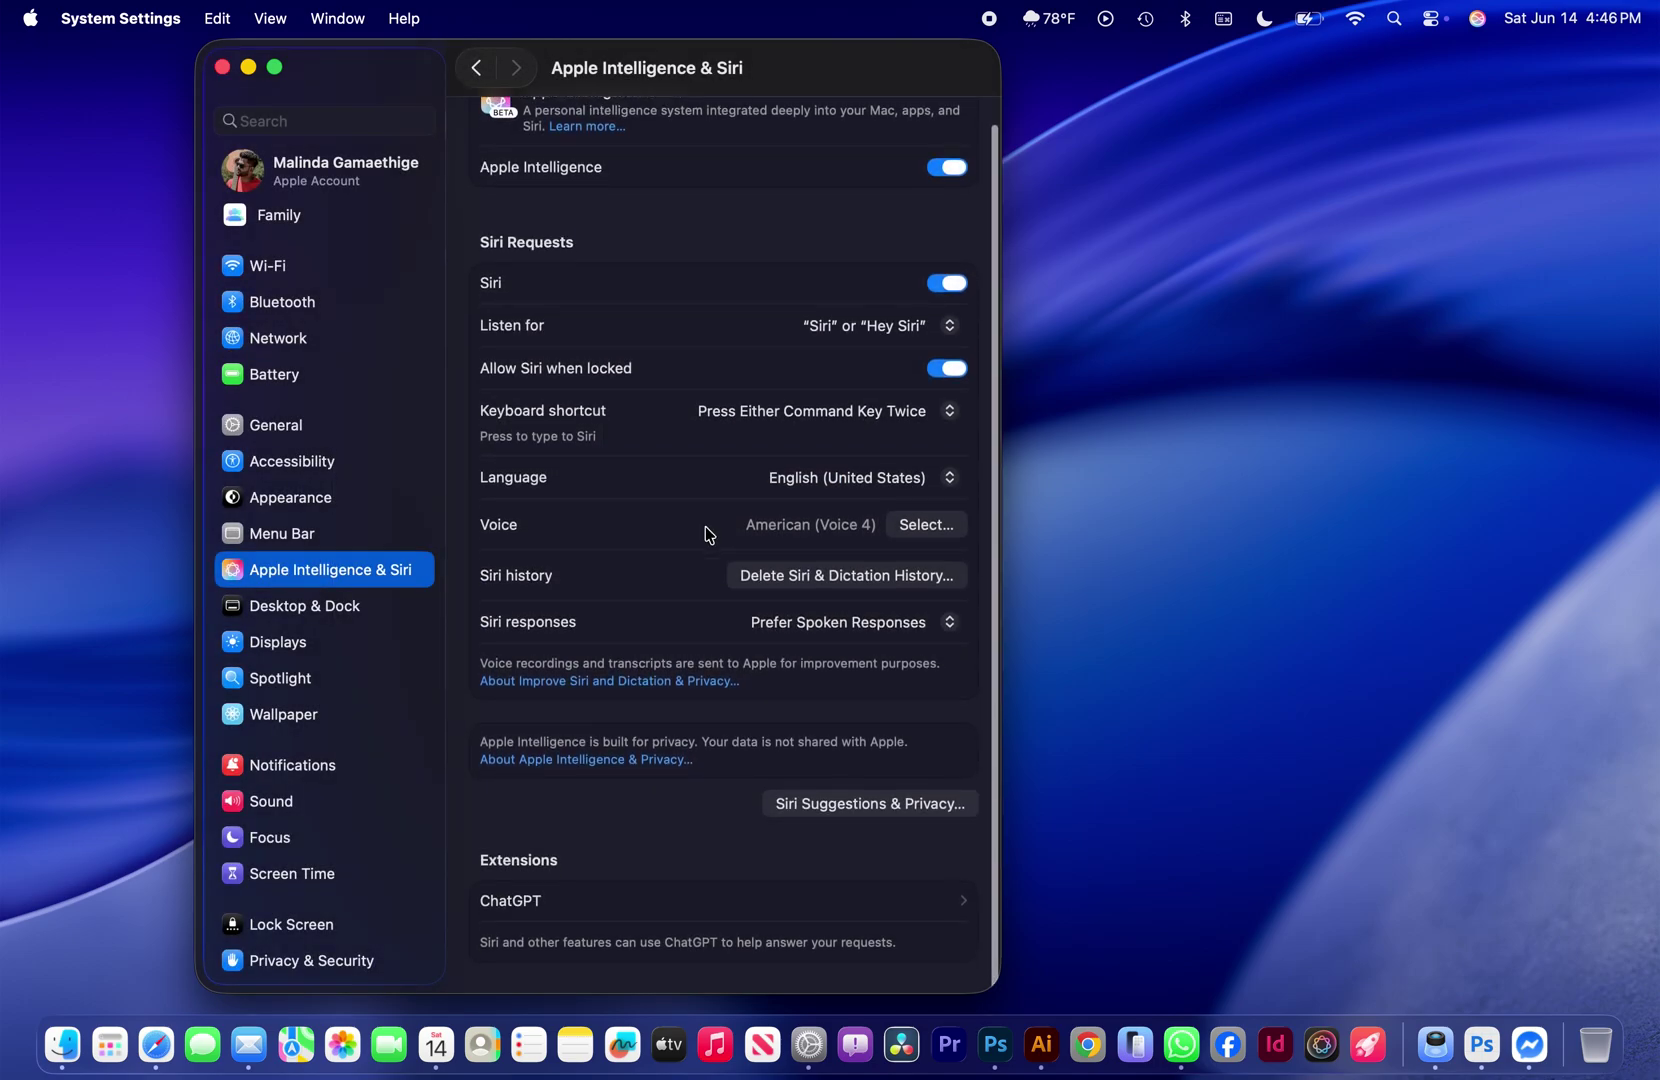
# - Look over the ChatGPT extension's settings and return to the Siri settings
pyautogui.click(727, 911)
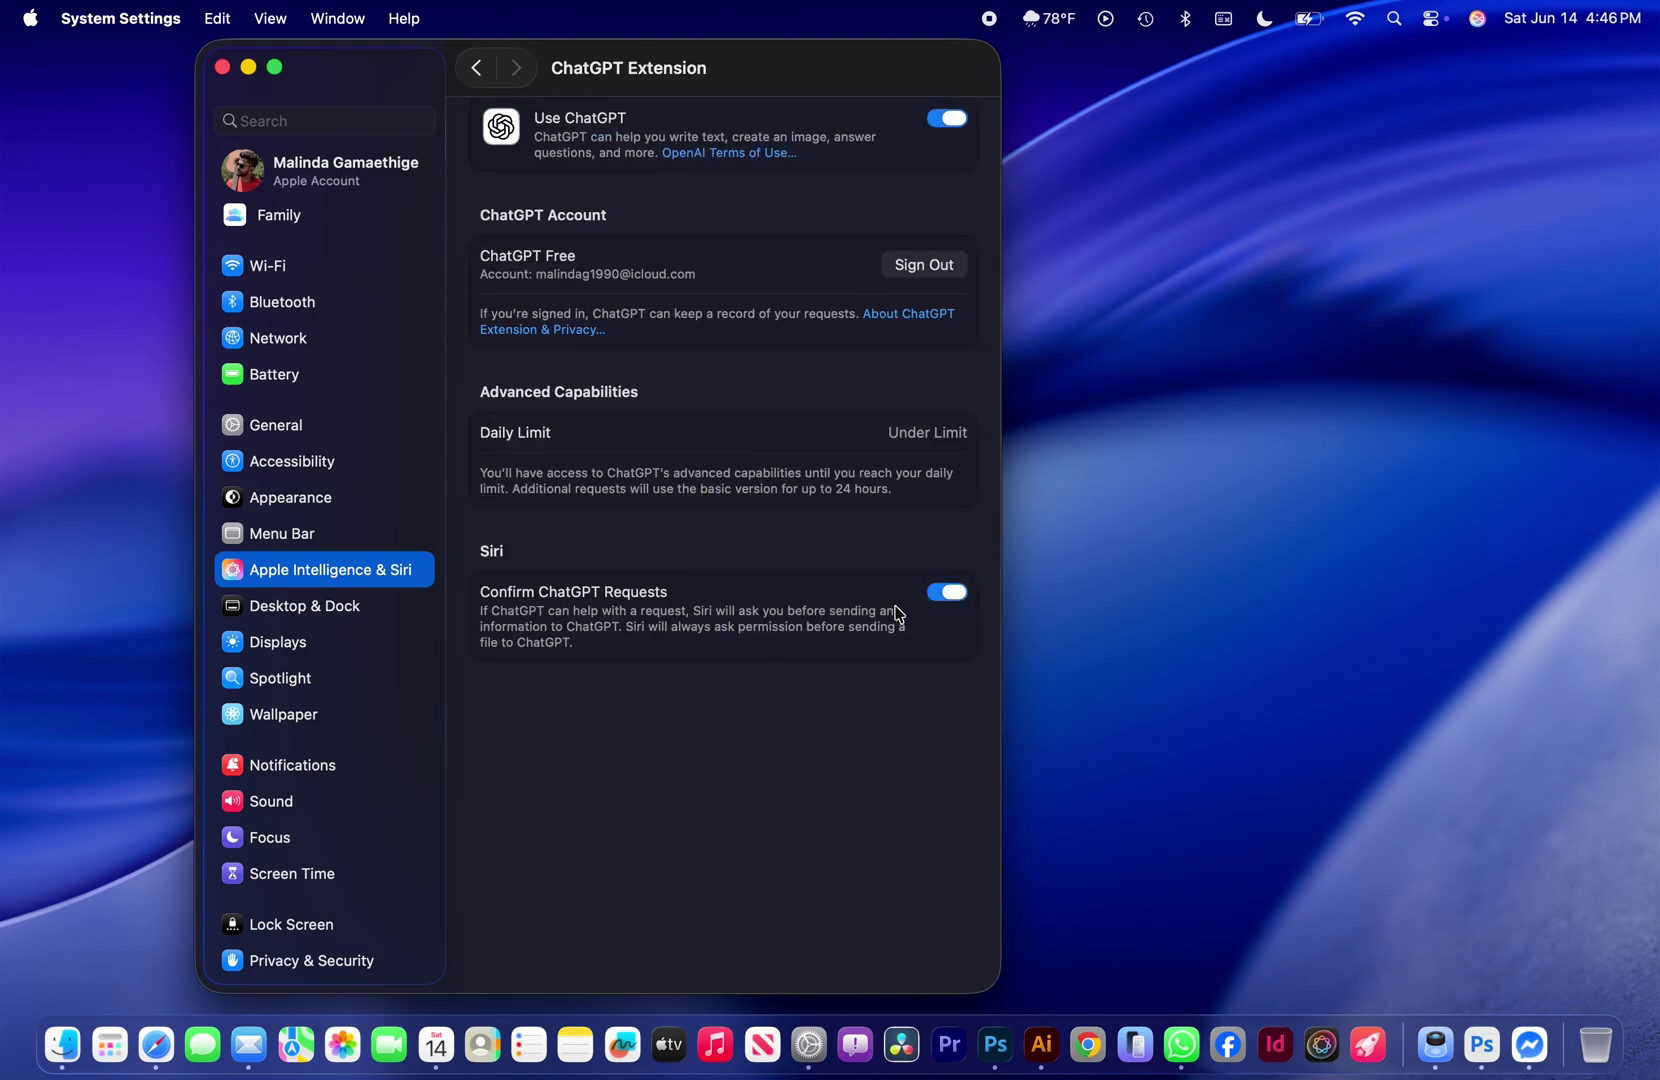
pyautogui.click(477, 70)
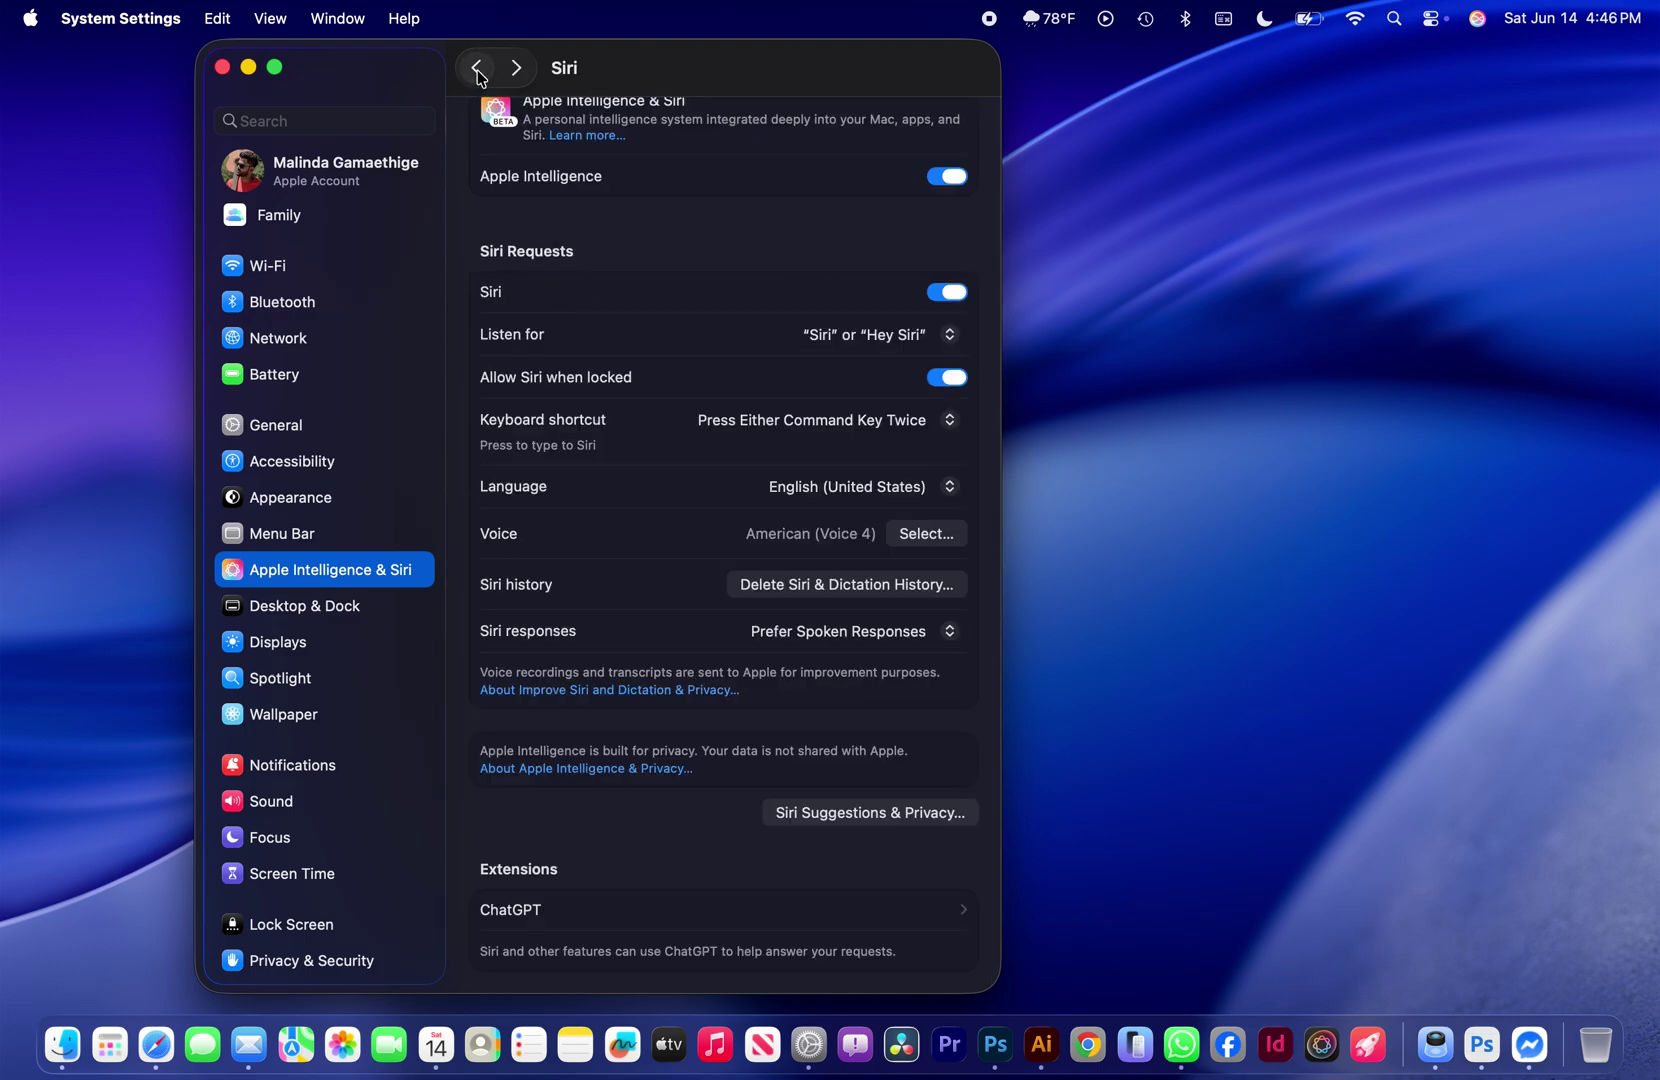
# - In the Desktop & Dock settings, increase the Dock's size to the maximum and set its magnification to Large
pyautogui.click(317, 610)
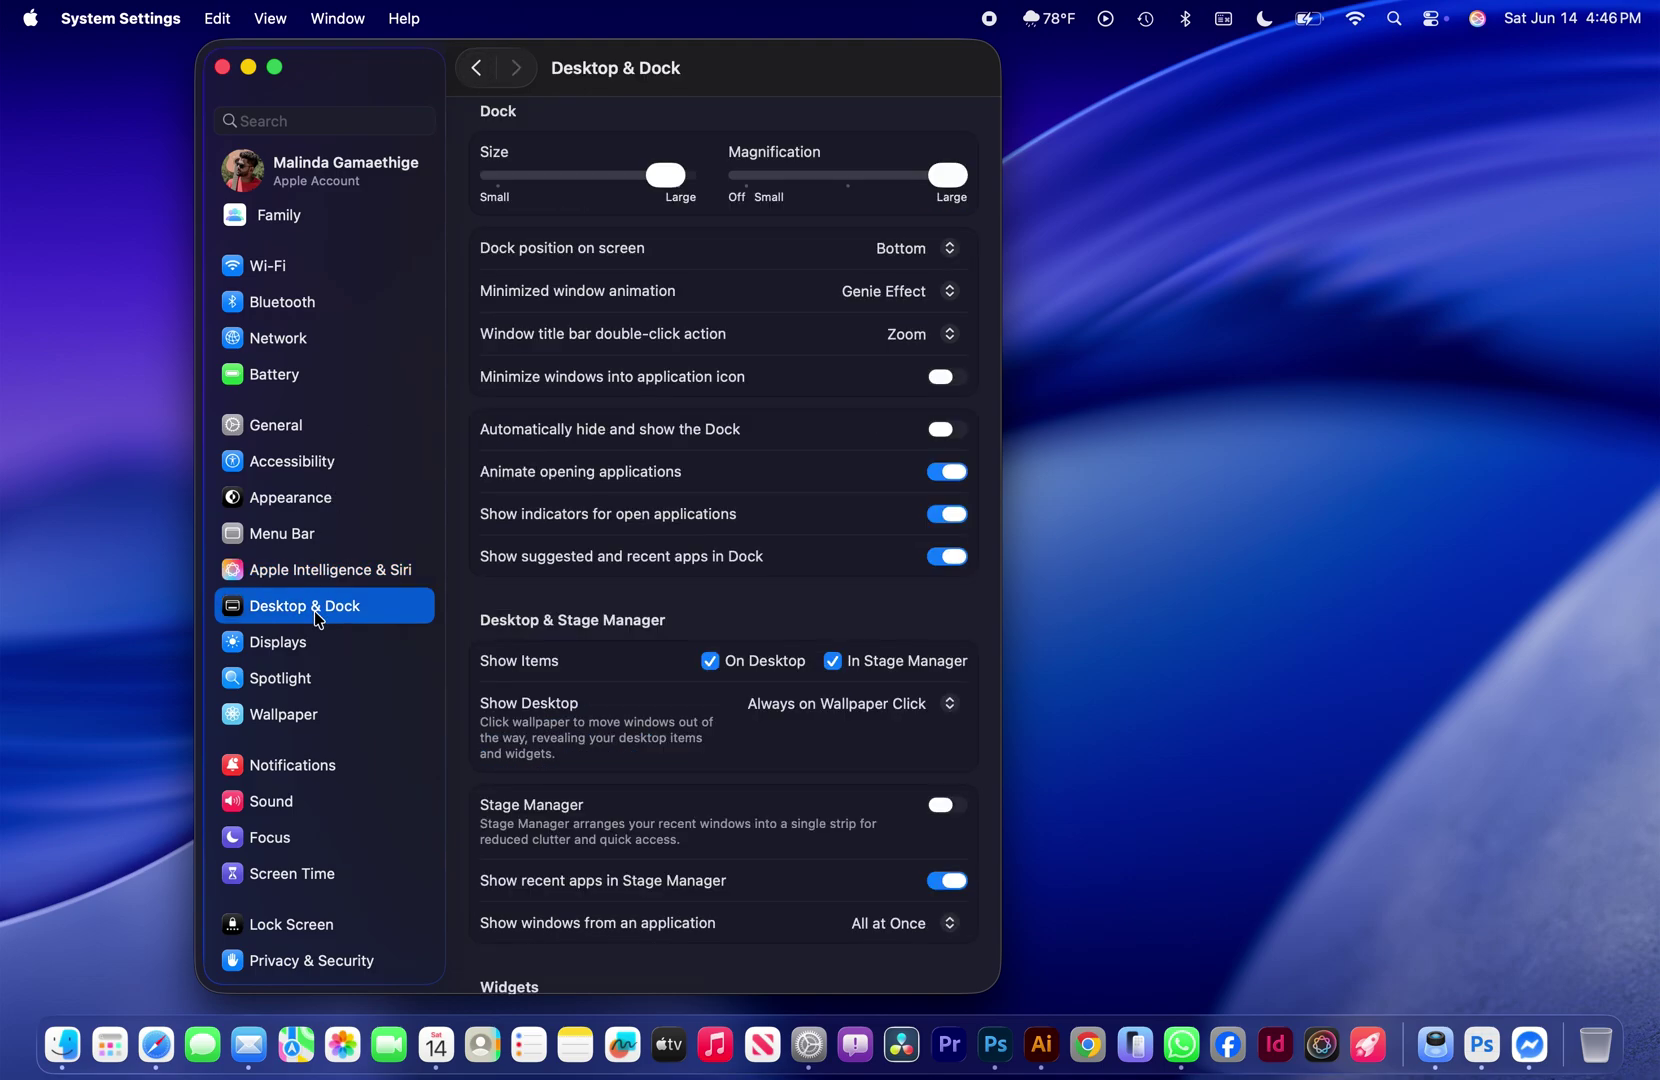
pyautogui.moveTo(659, 186); pyautogui.dragTo(710, 206)
pyautogui.moveTo(958, 179); pyautogui.dragTo(1025, 188)
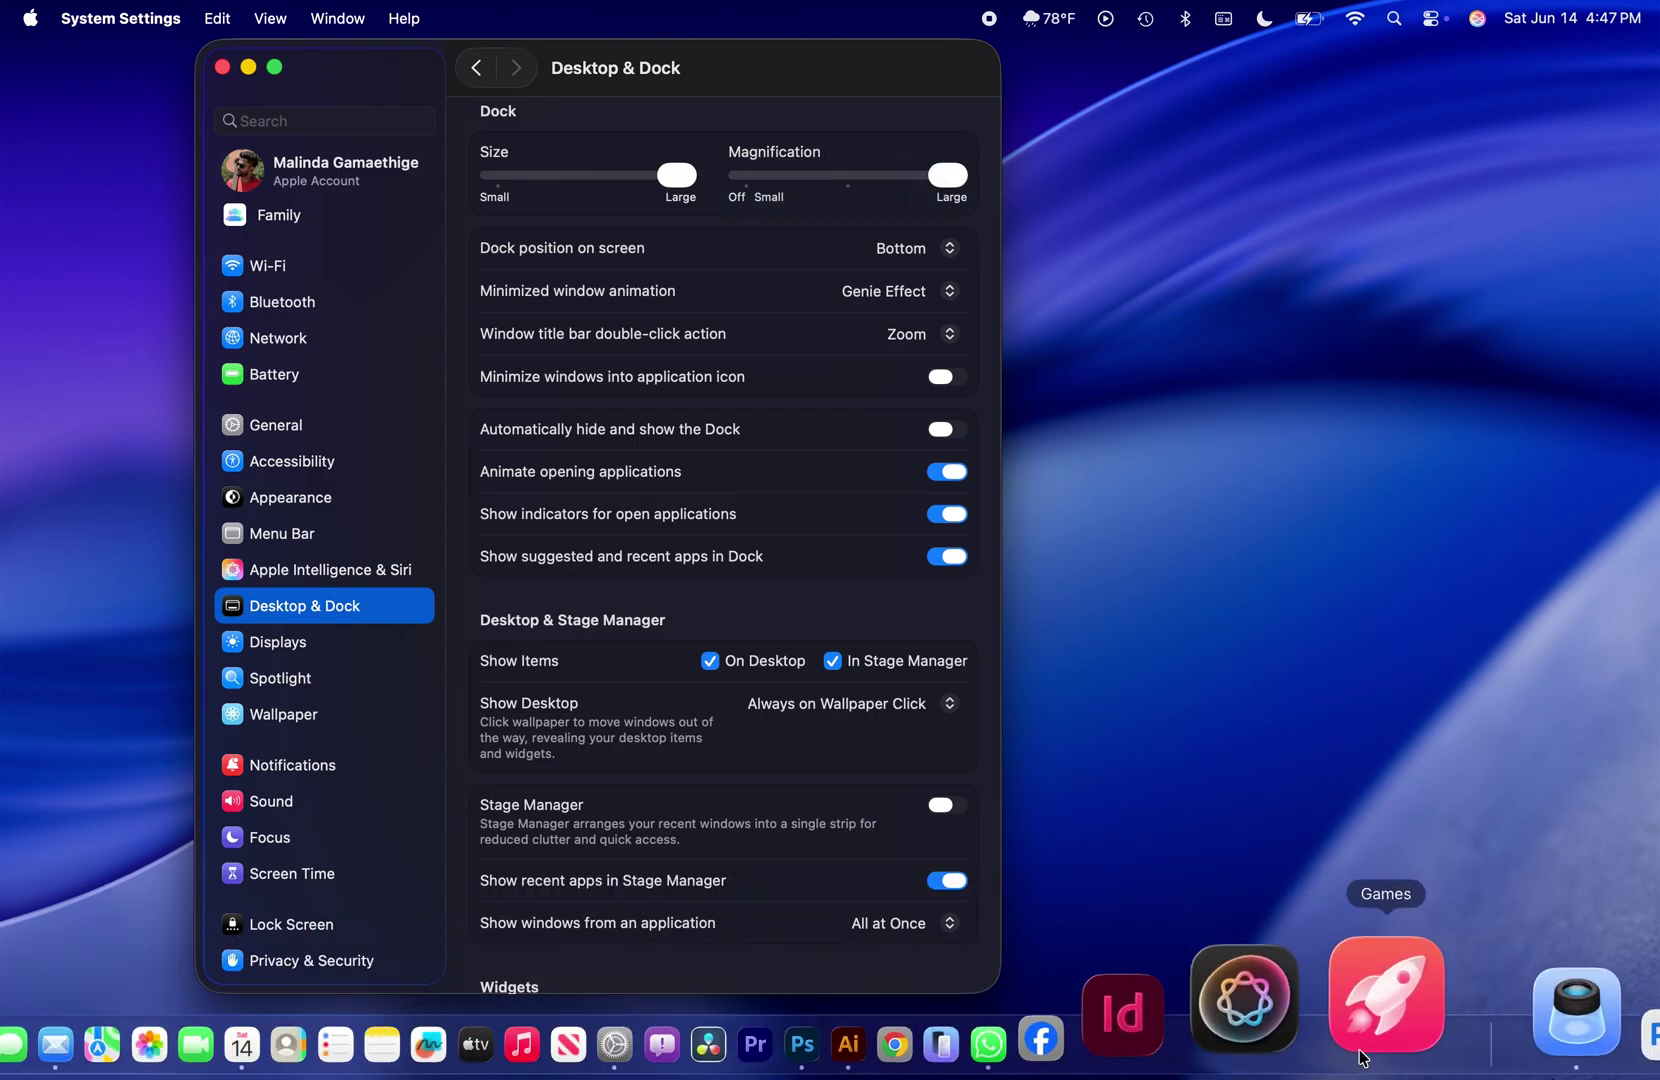
# - Look over the Displays settings and check the available color profiles, keeping Color LCD
pyautogui.click(278, 648)
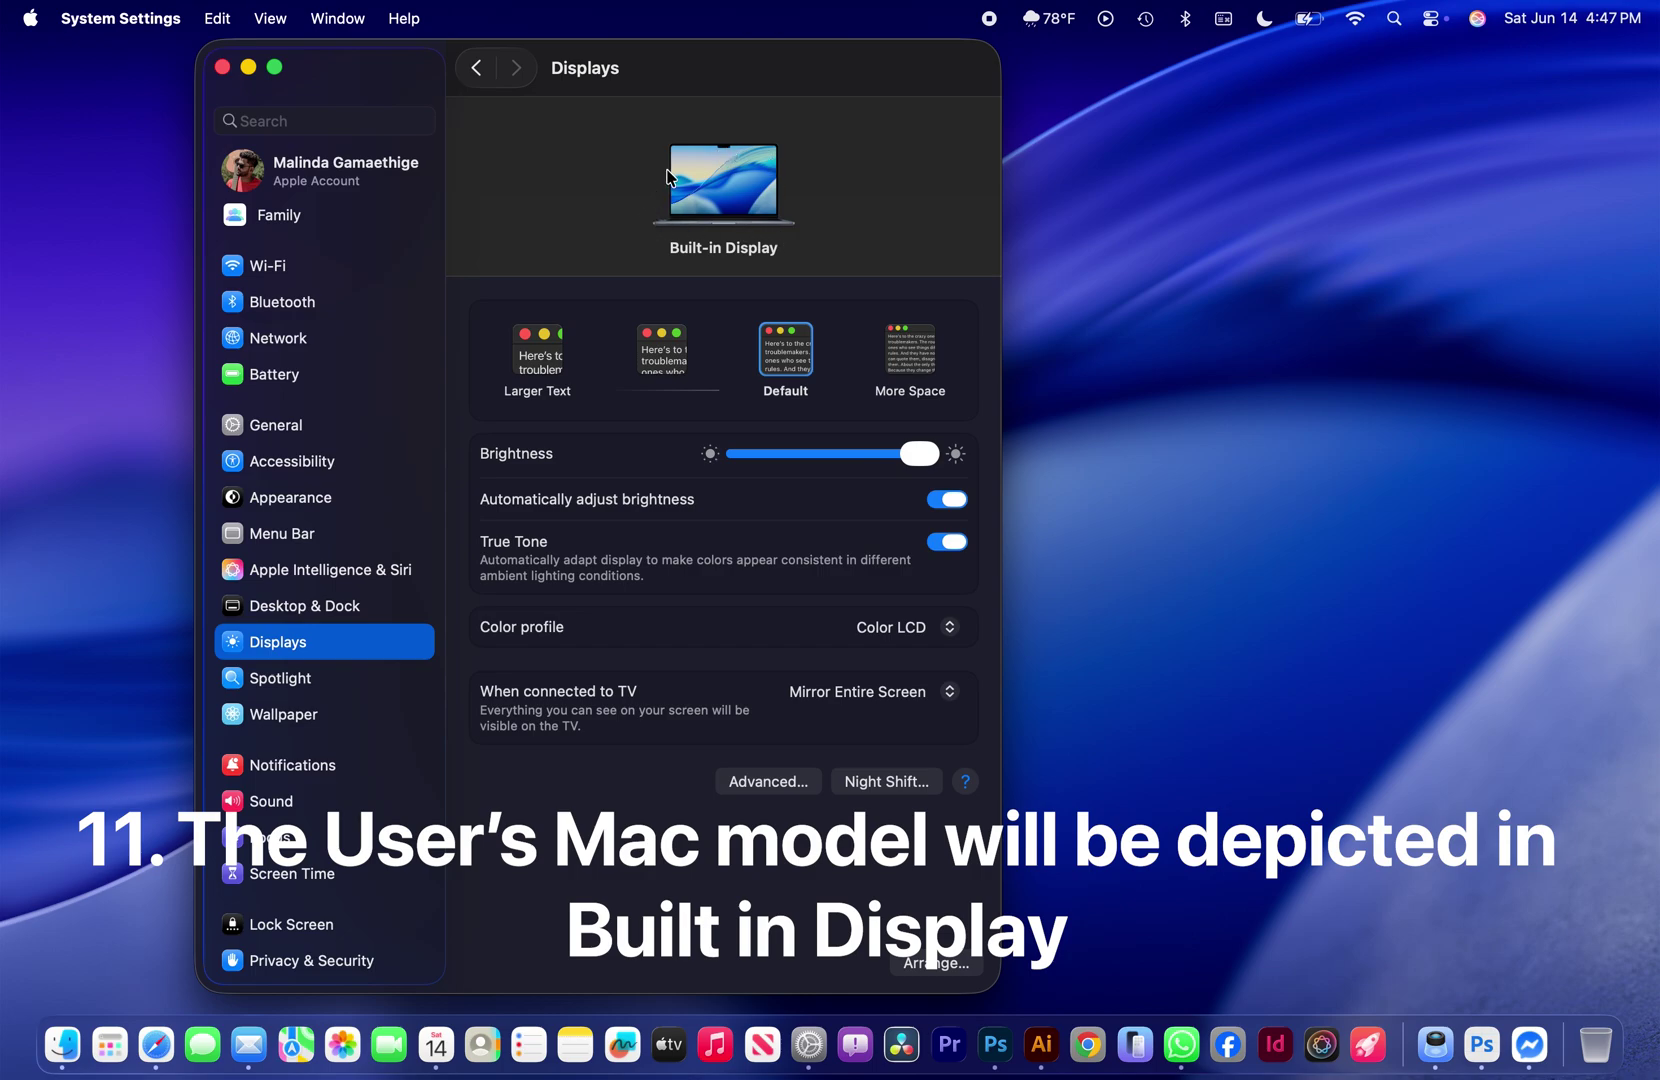
pyautogui.click(879, 630)
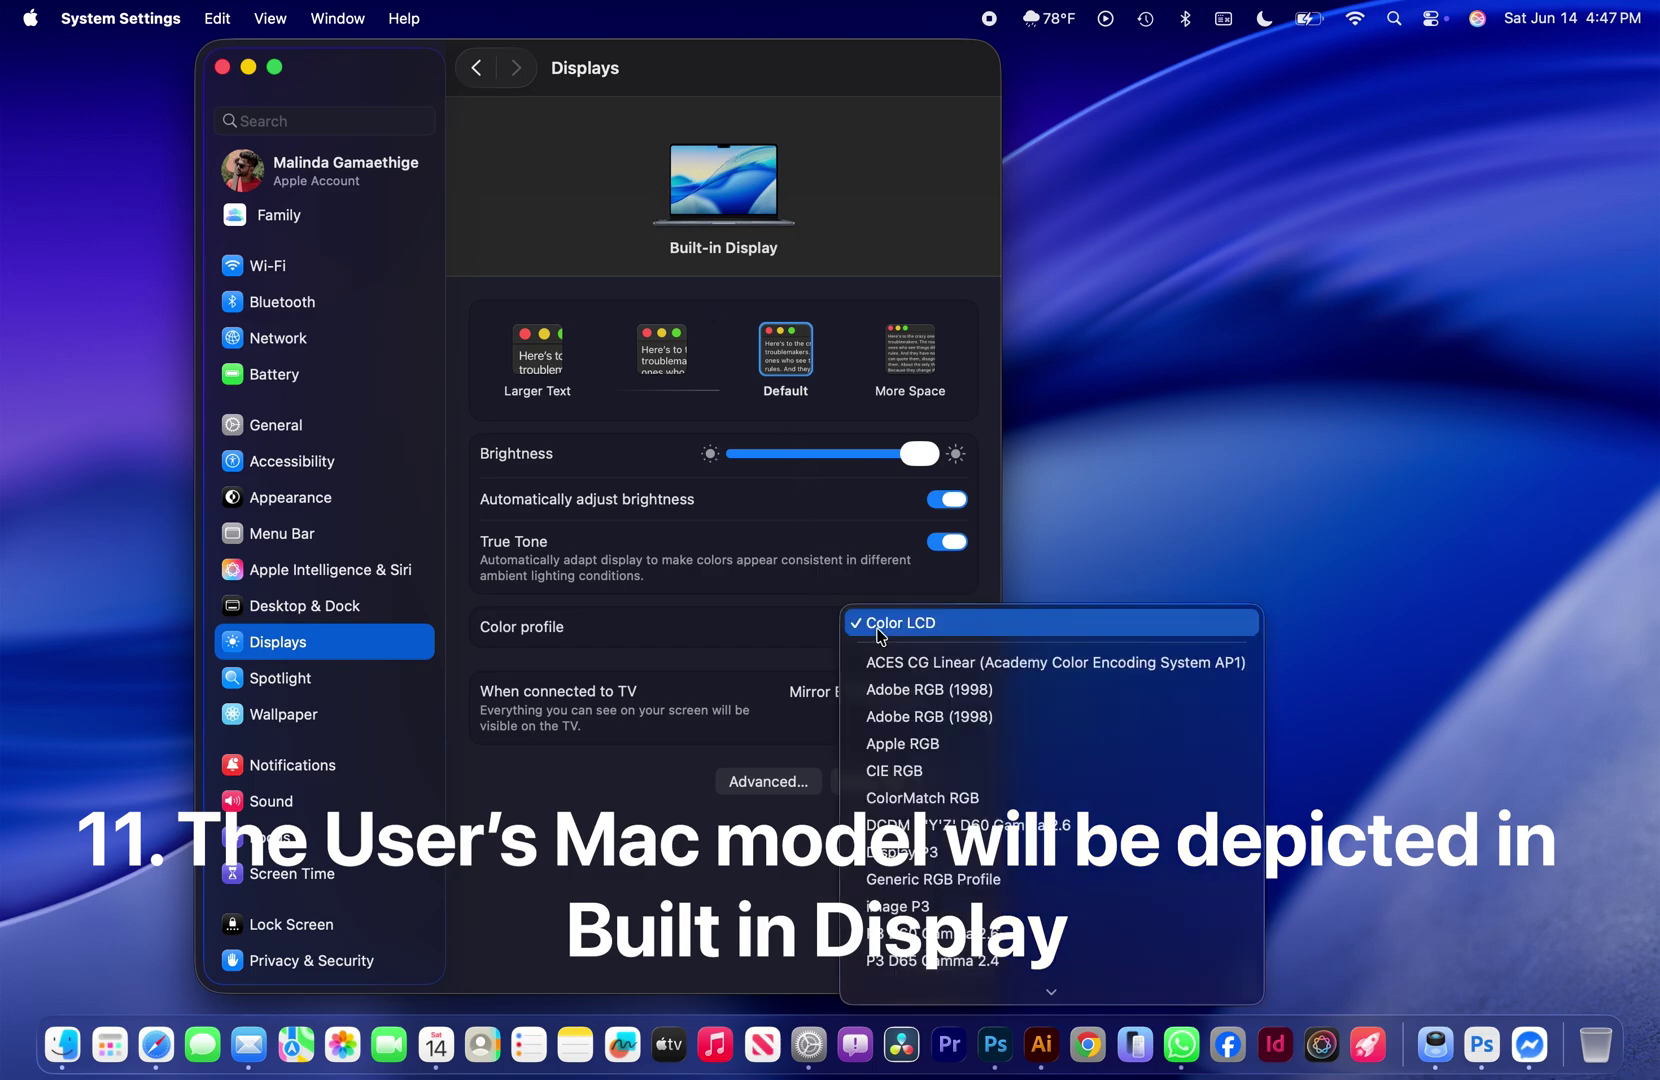
pyautogui.click(880, 633)
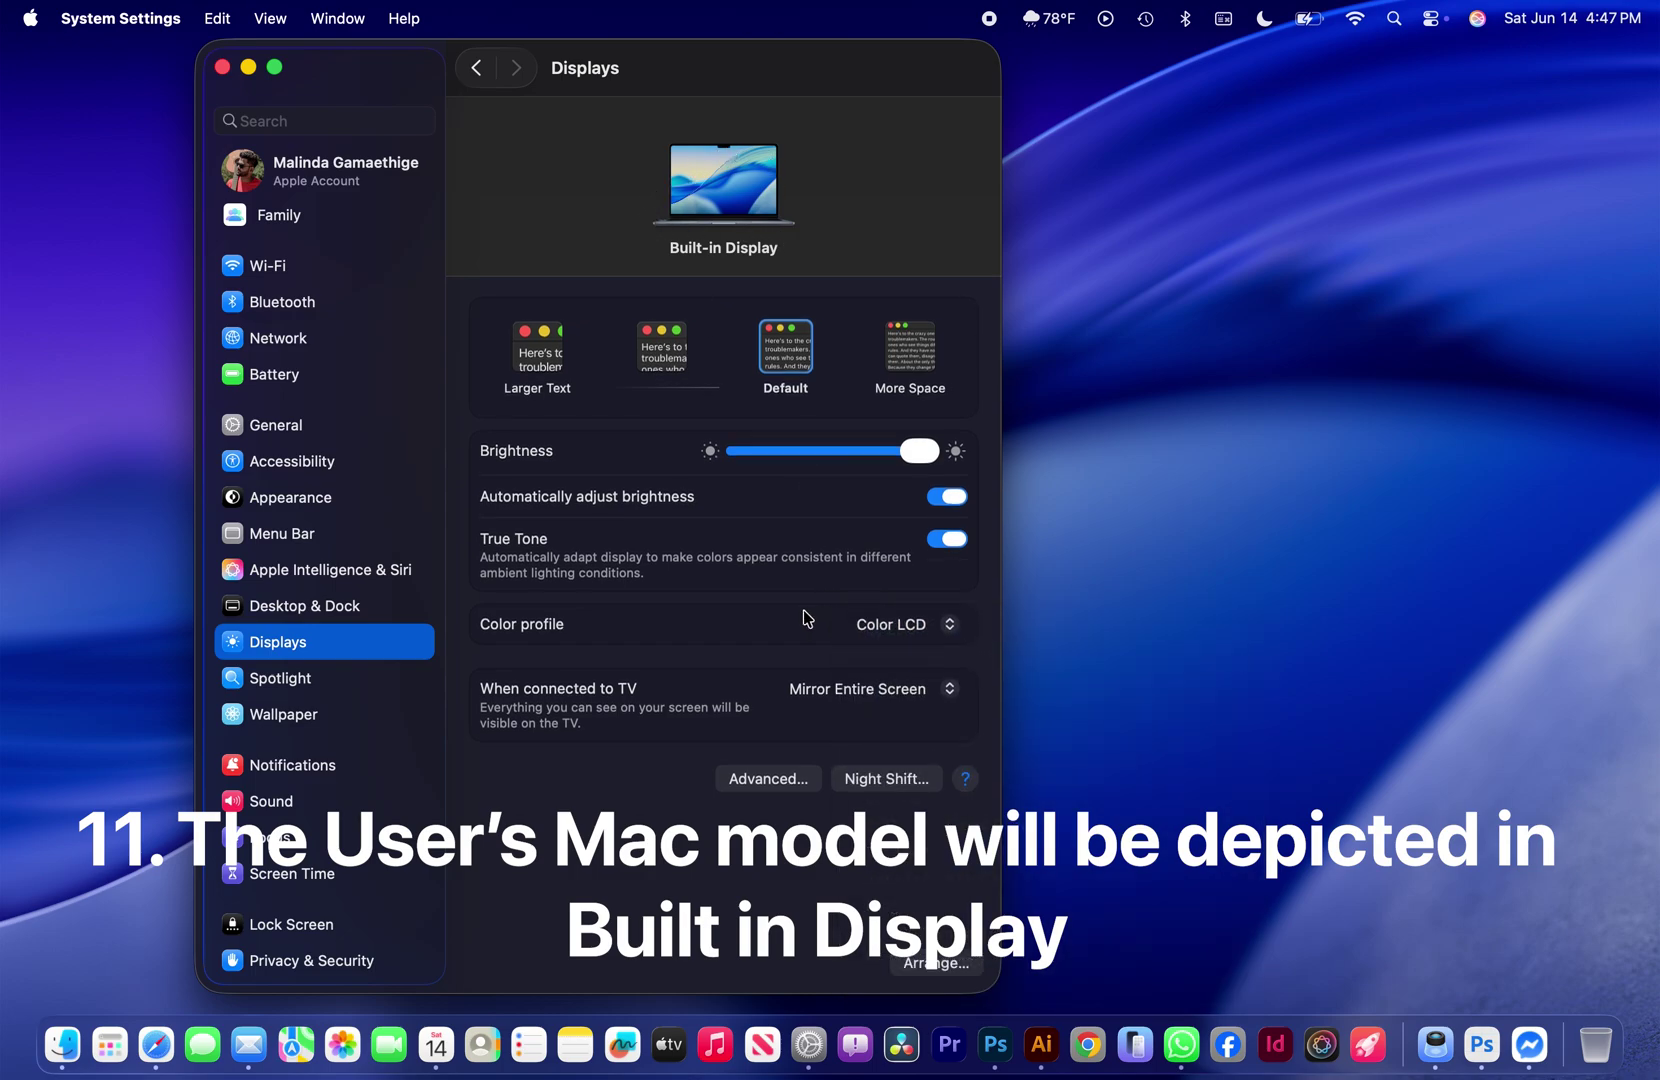
# - Examine the Spotlight settings, including the list of apps whose results can appear
pyautogui.click(374, 690)
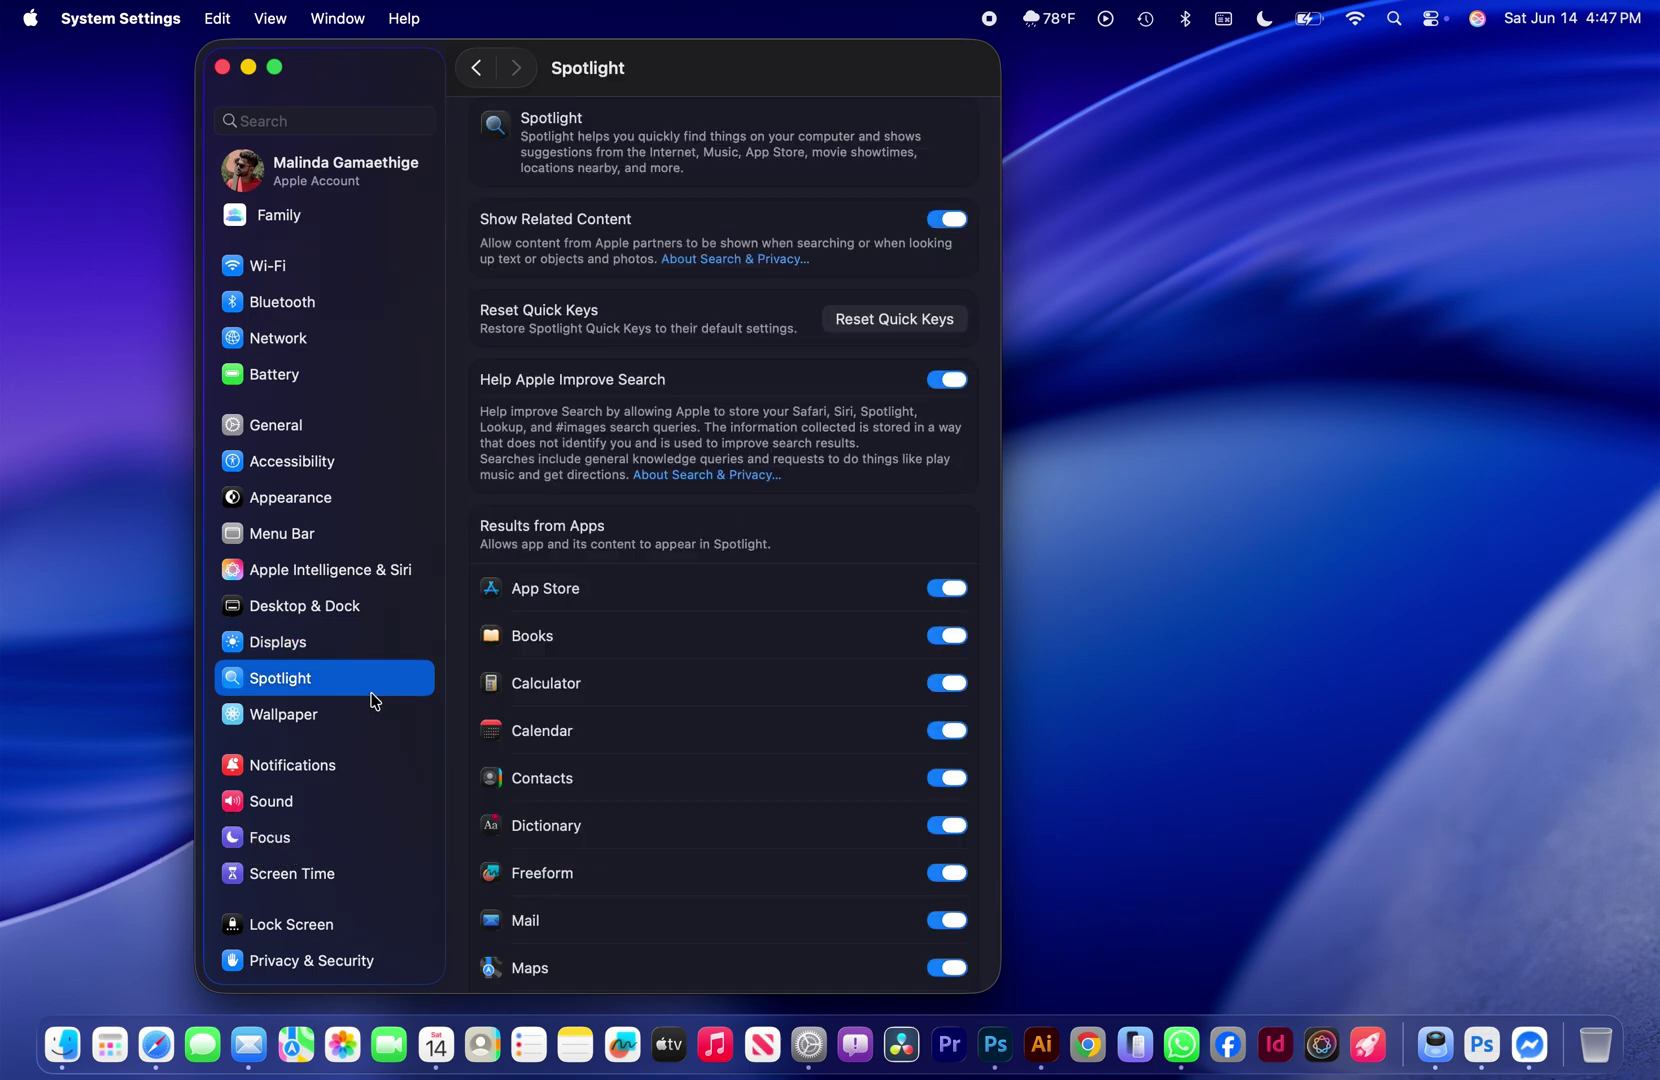
pyautogui.scroll(-5, 803, 542)
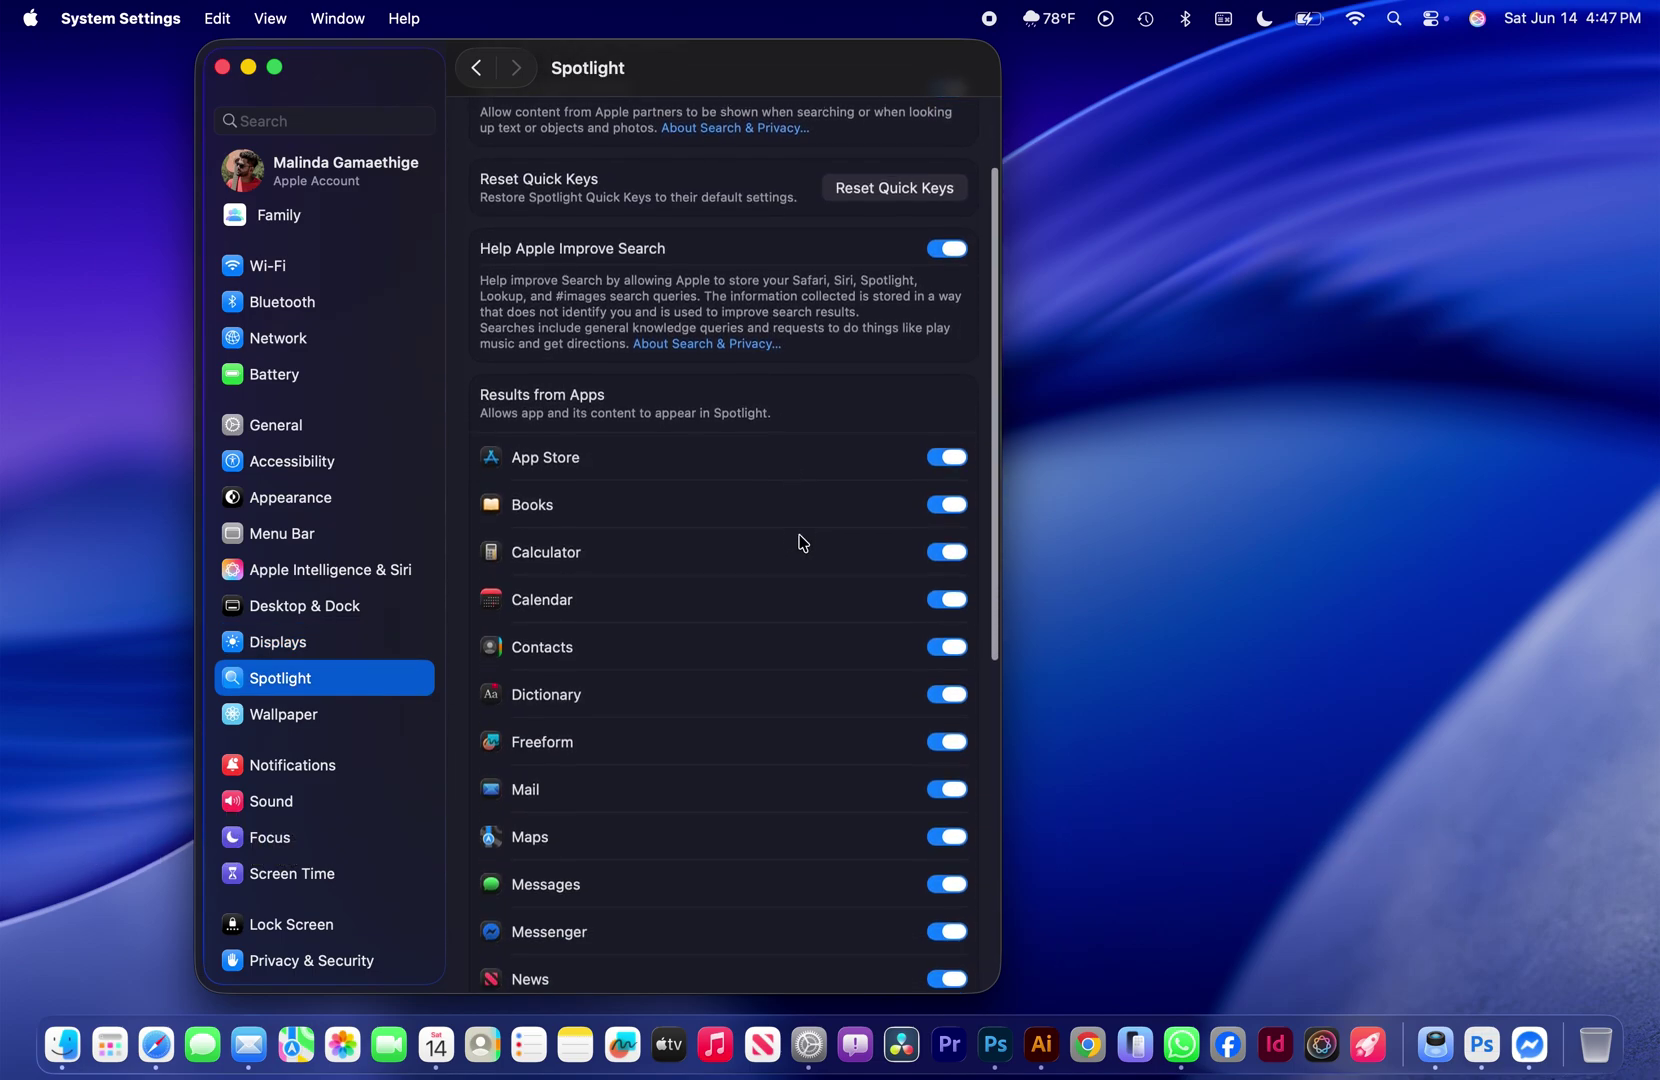
pyautogui.scroll(-8, 803, 542)
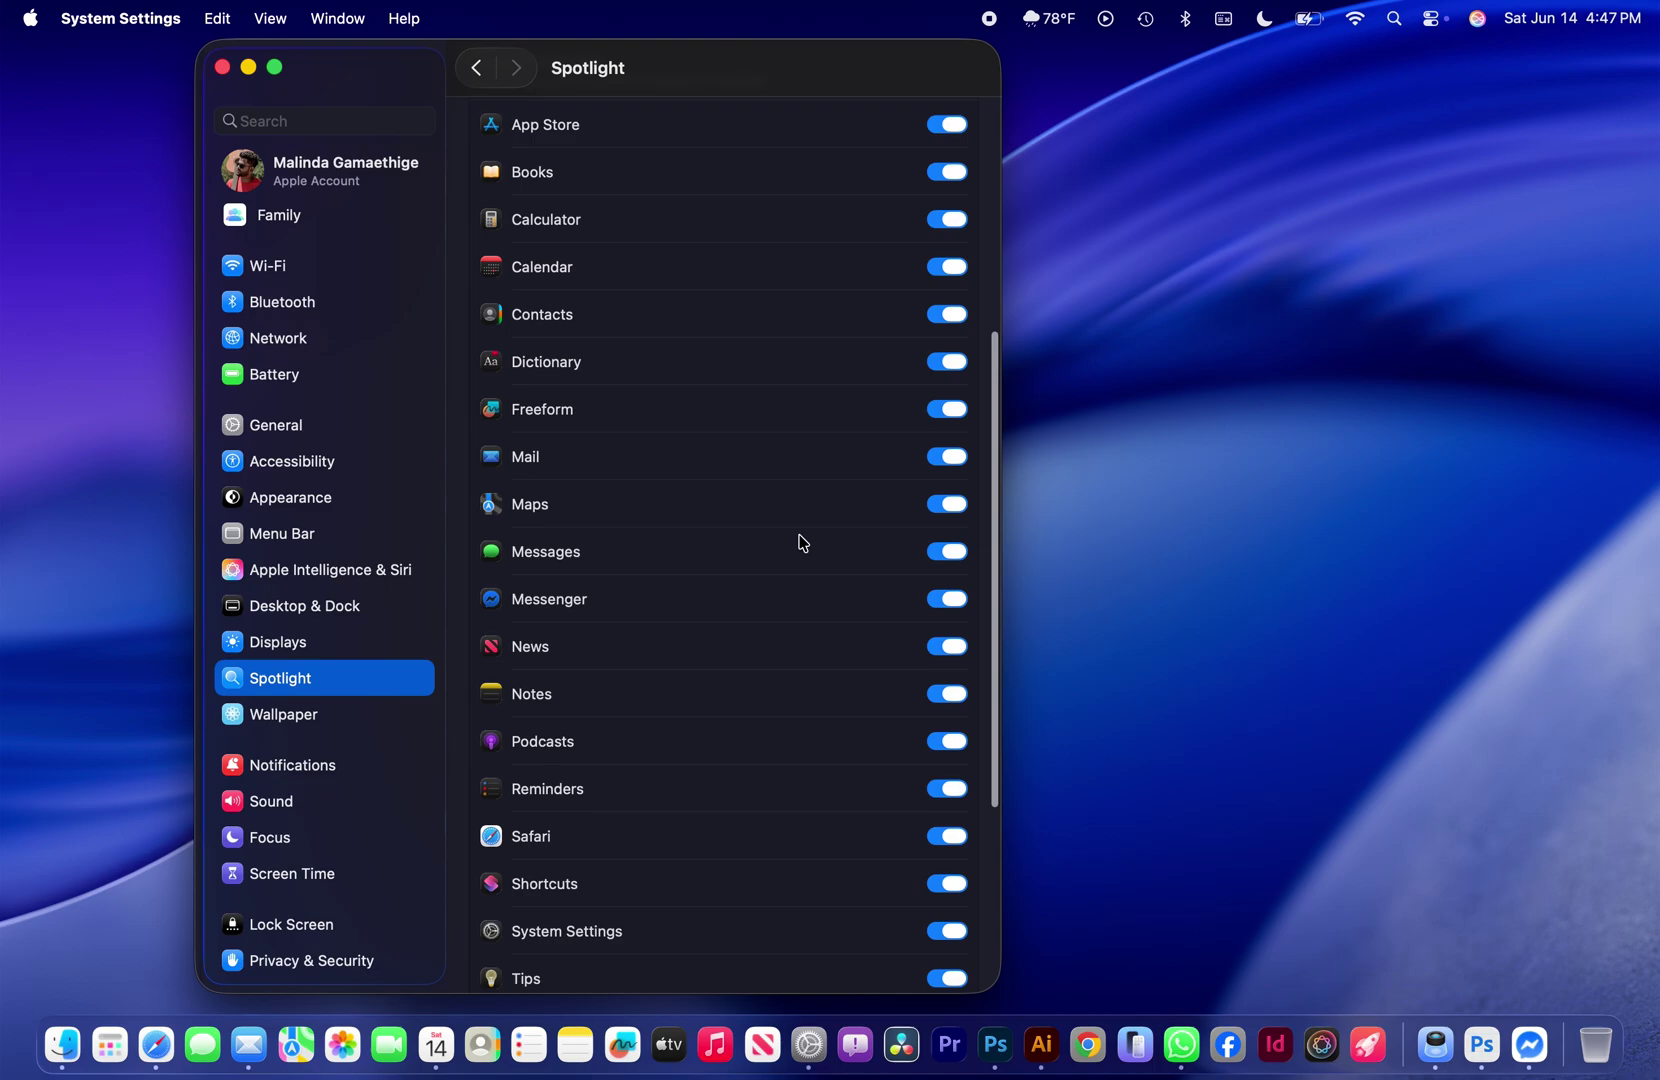
pyautogui.scroll(8, 803, 542)
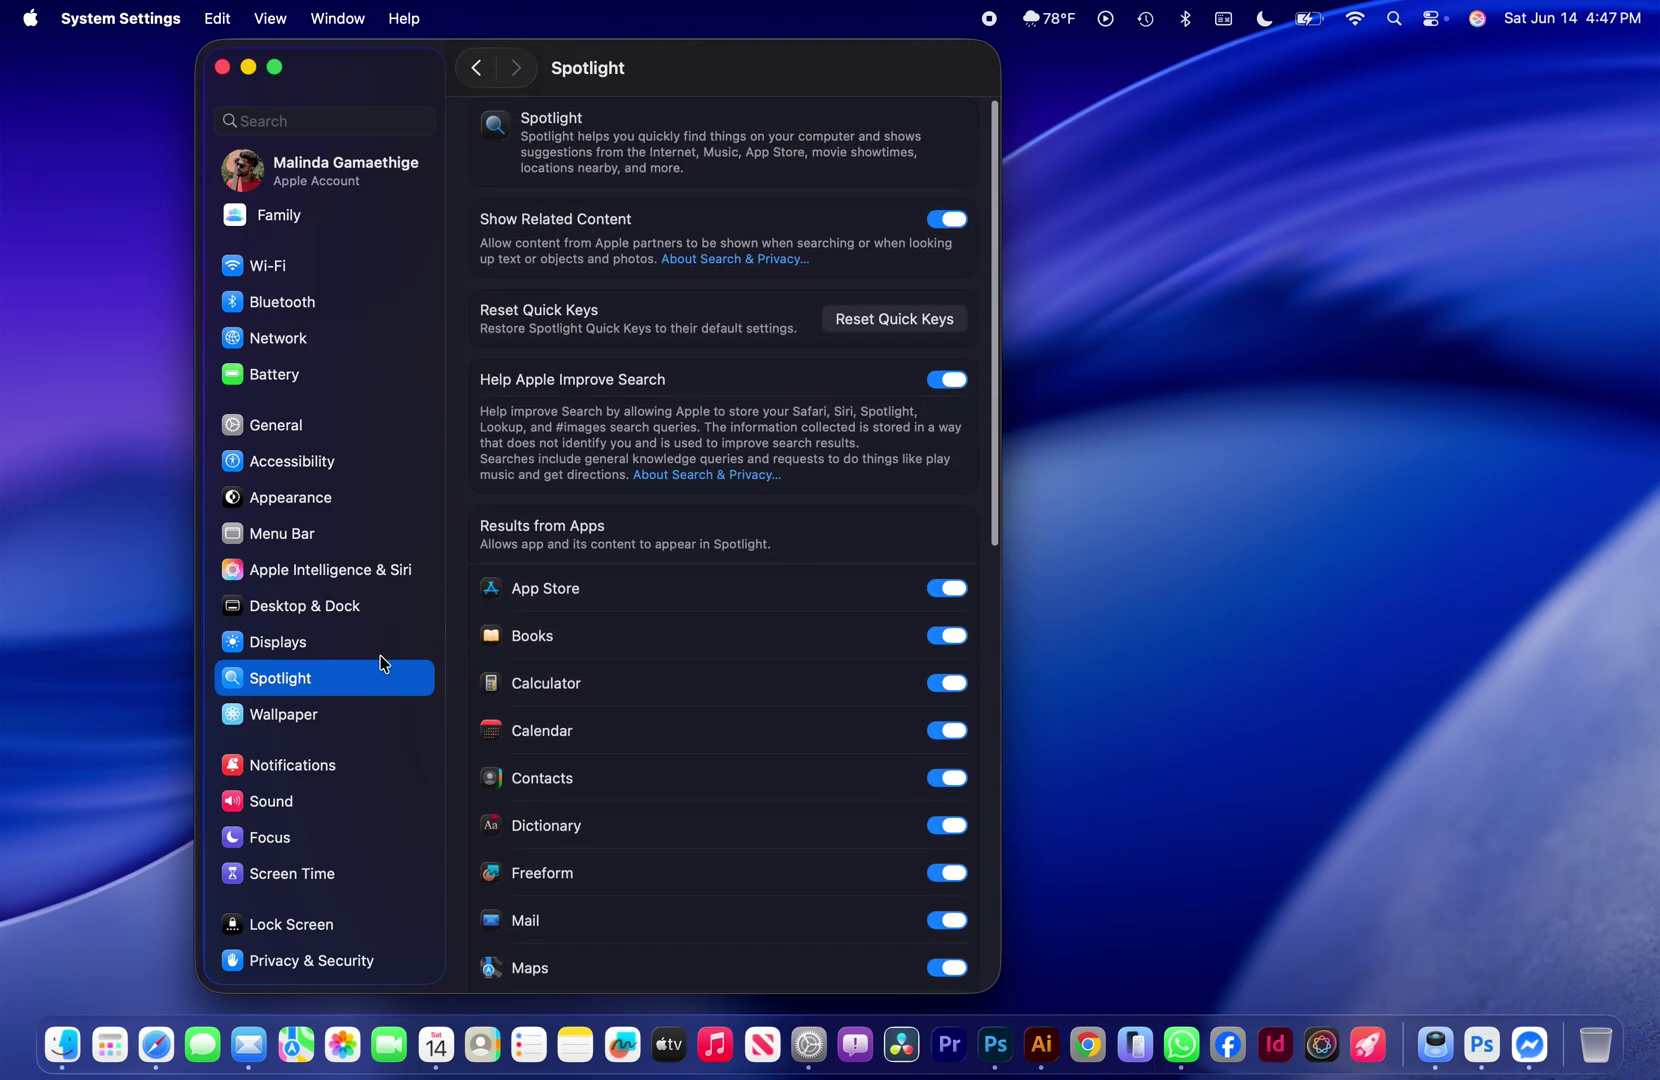
# - In the Wallpaper settings, choose the macOS Beta dynamic wallpaper
pyautogui.click(330, 711)
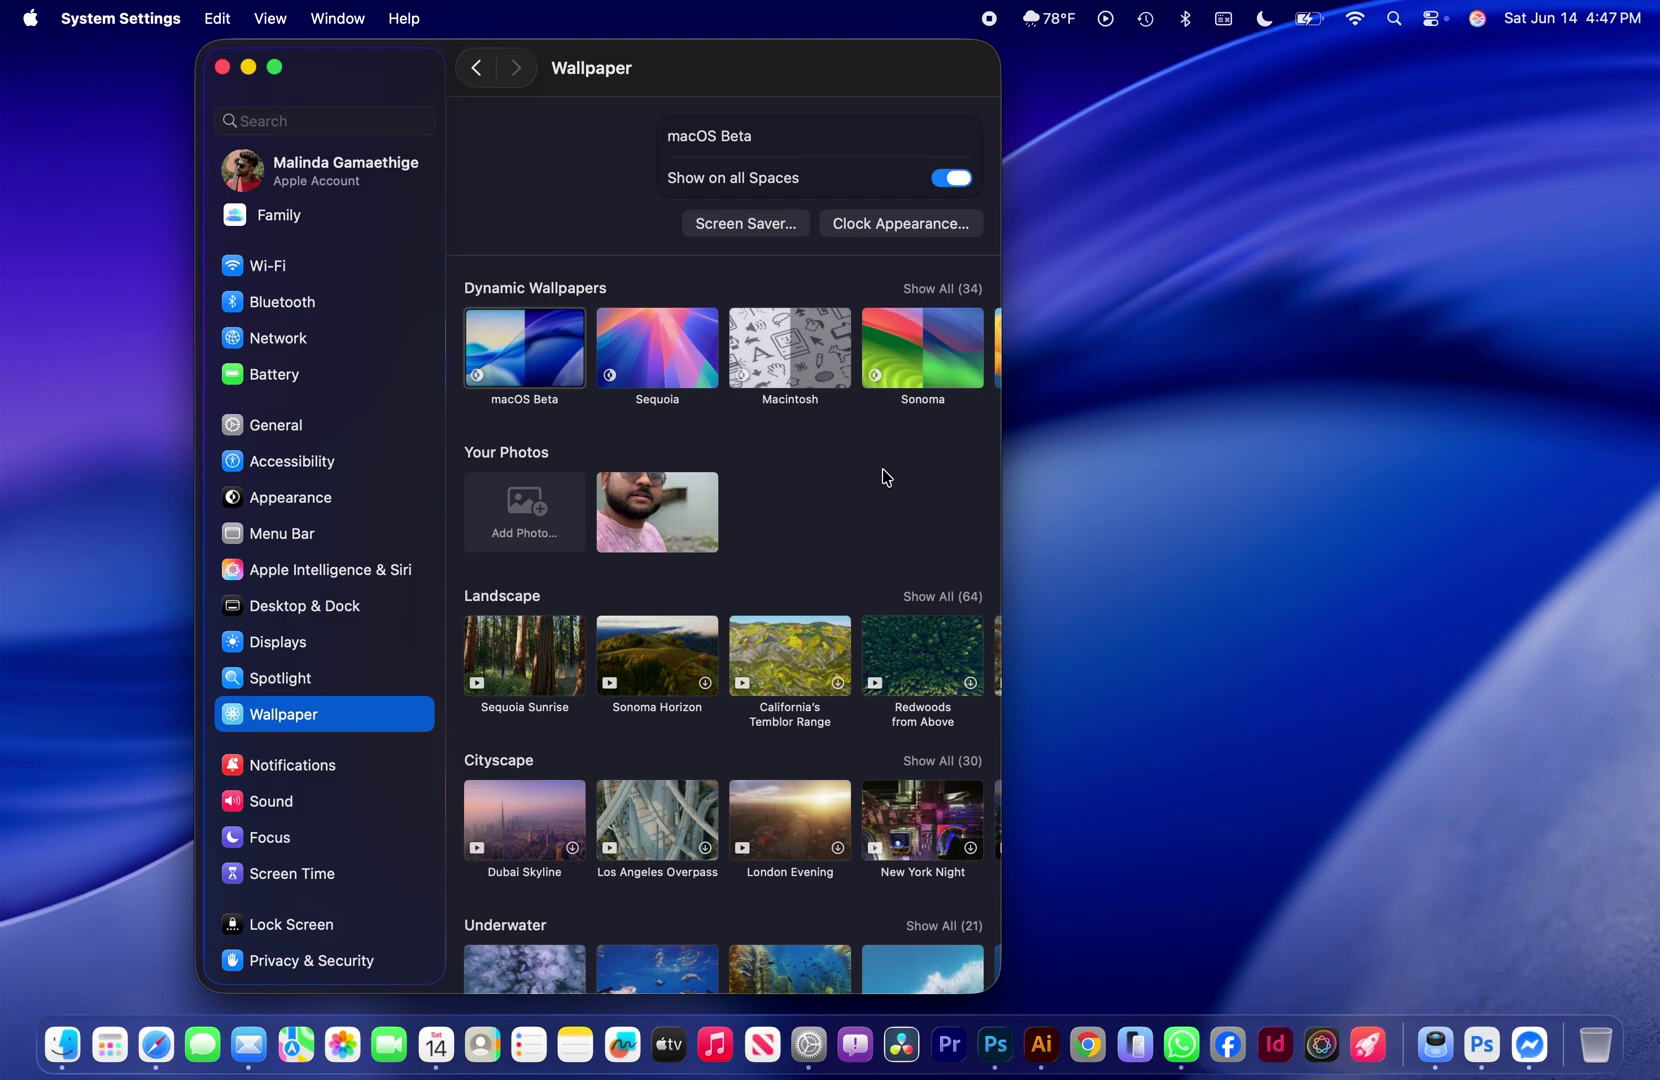
pyautogui.scroll(2, 904, 489)
pyautogui.click(546, 338)
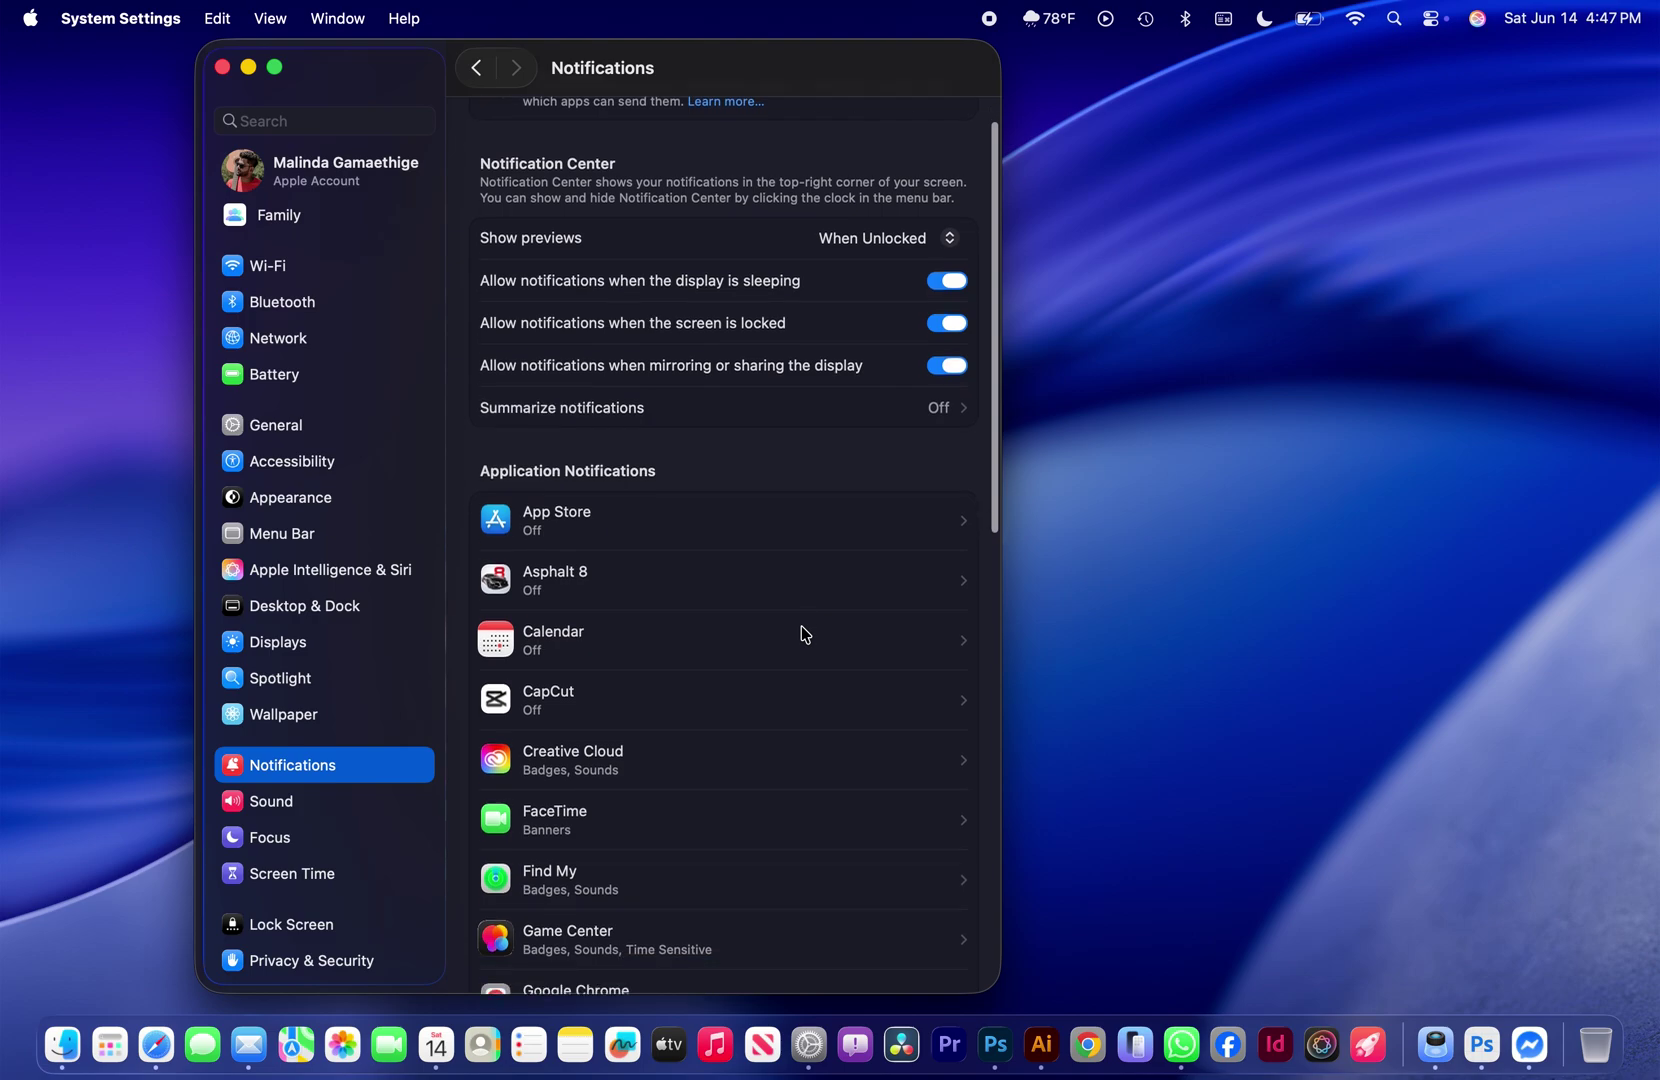
# - Look through the Notification Center options and the whole list of application notifications
pyautogui.scroll(-3, 804, 631)
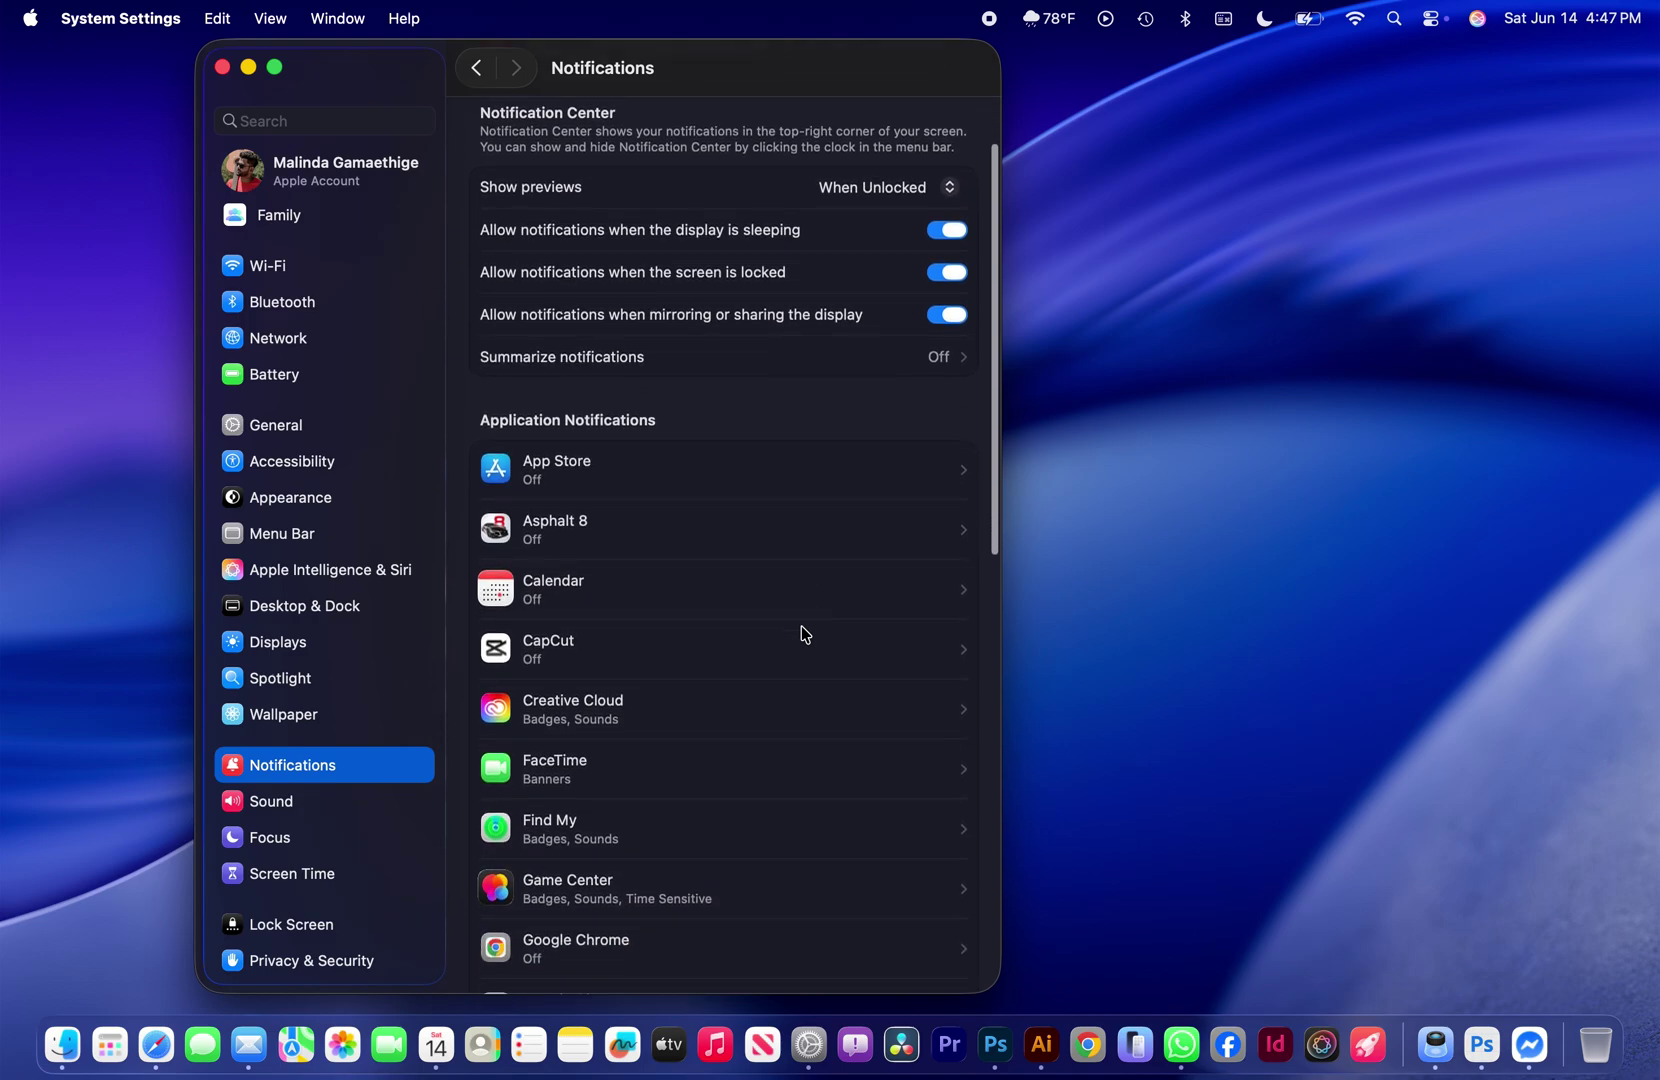
pyautogui.scroll(-5, 804, 634)
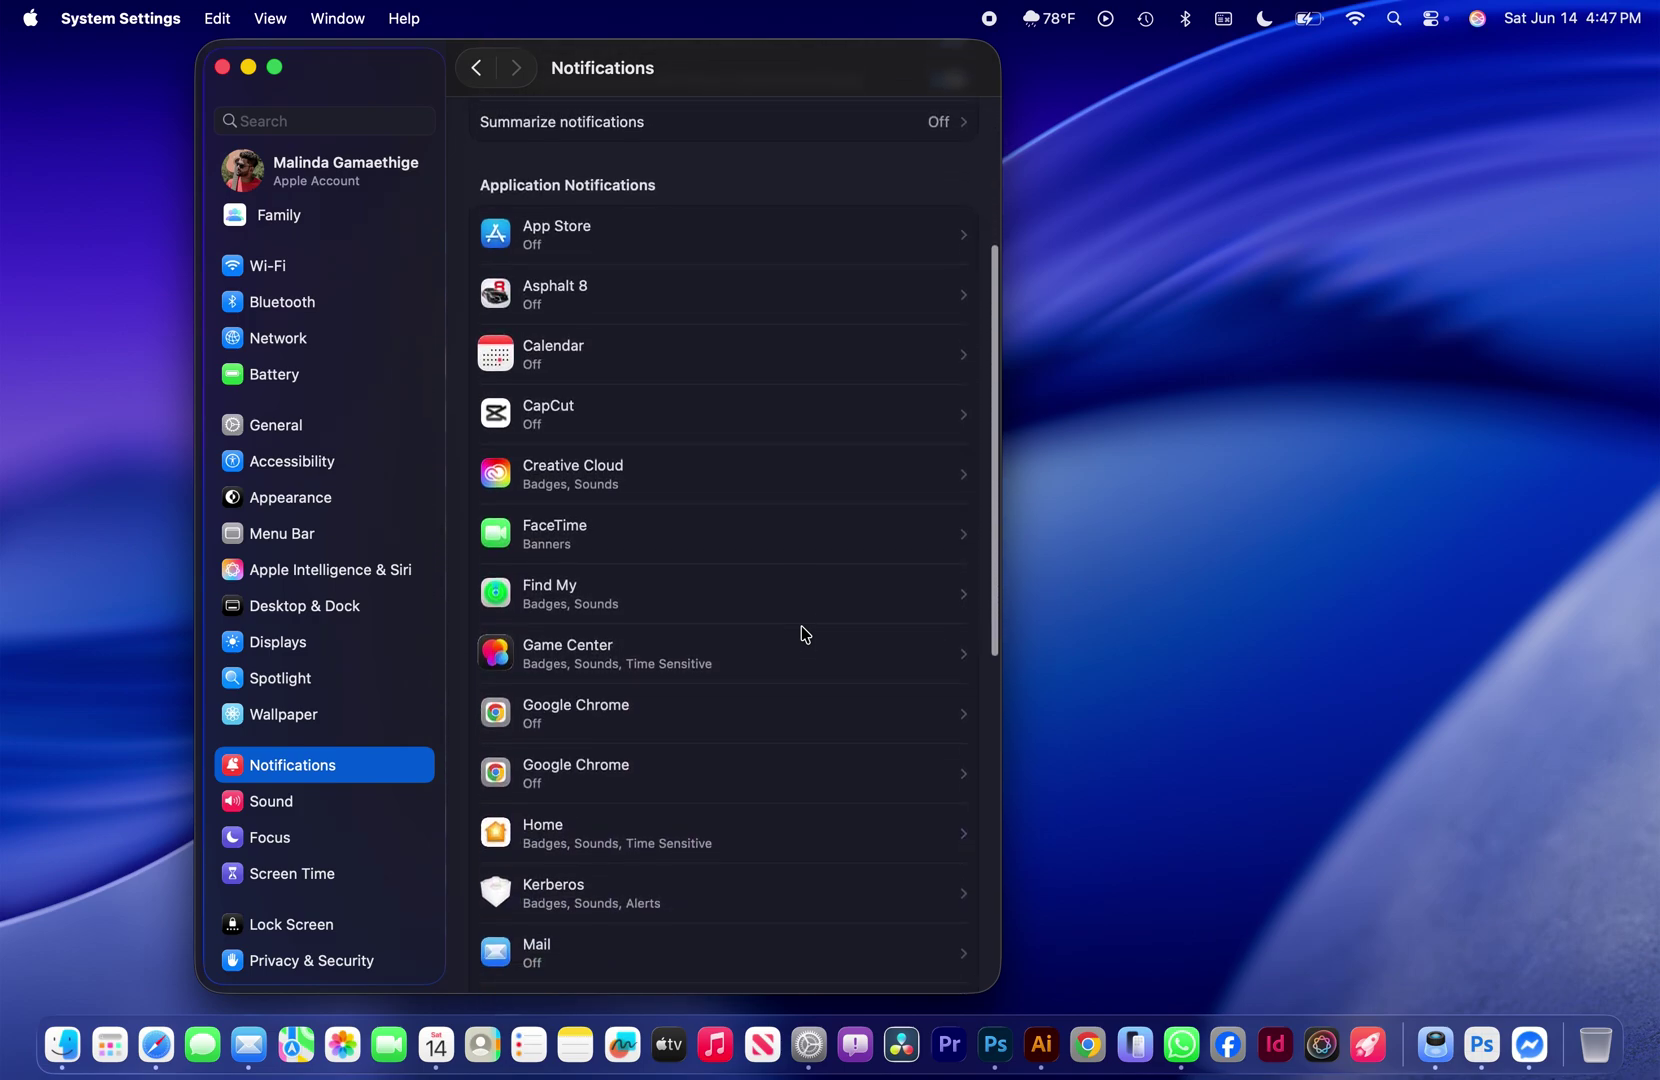
pyautogui.scroll(-8, 804, 634)
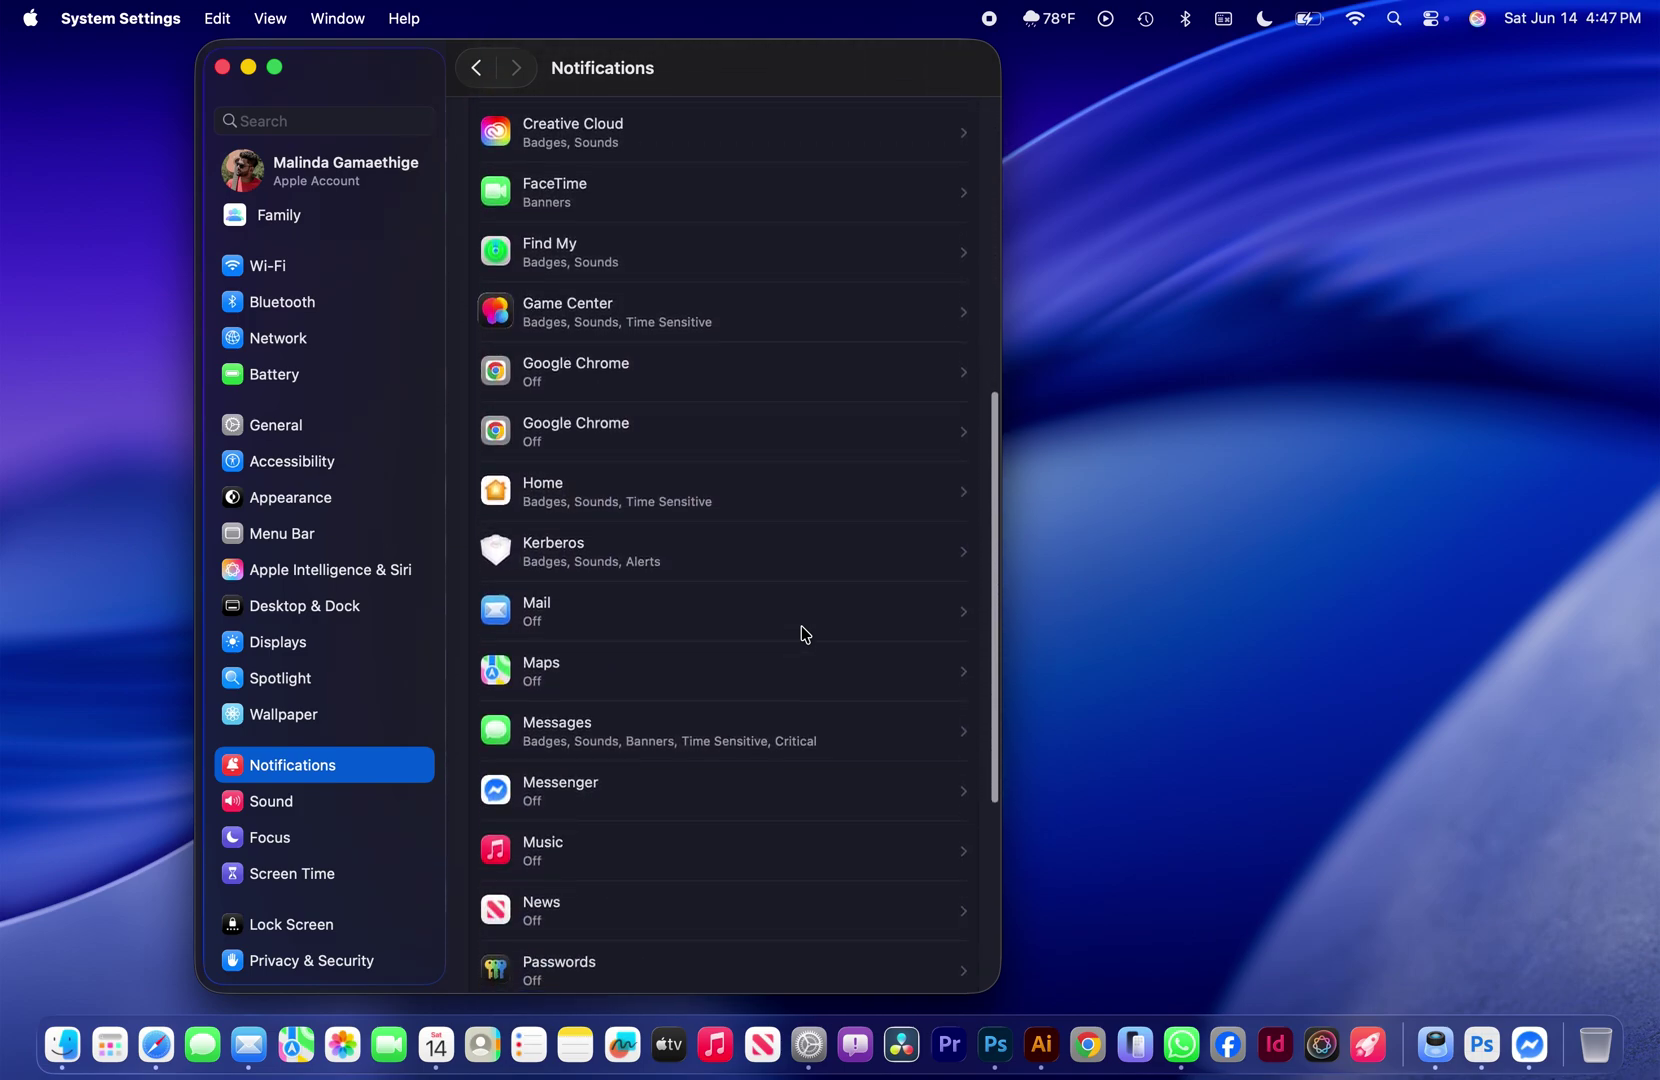
pyautogui.scroll(-7, 804, 634)
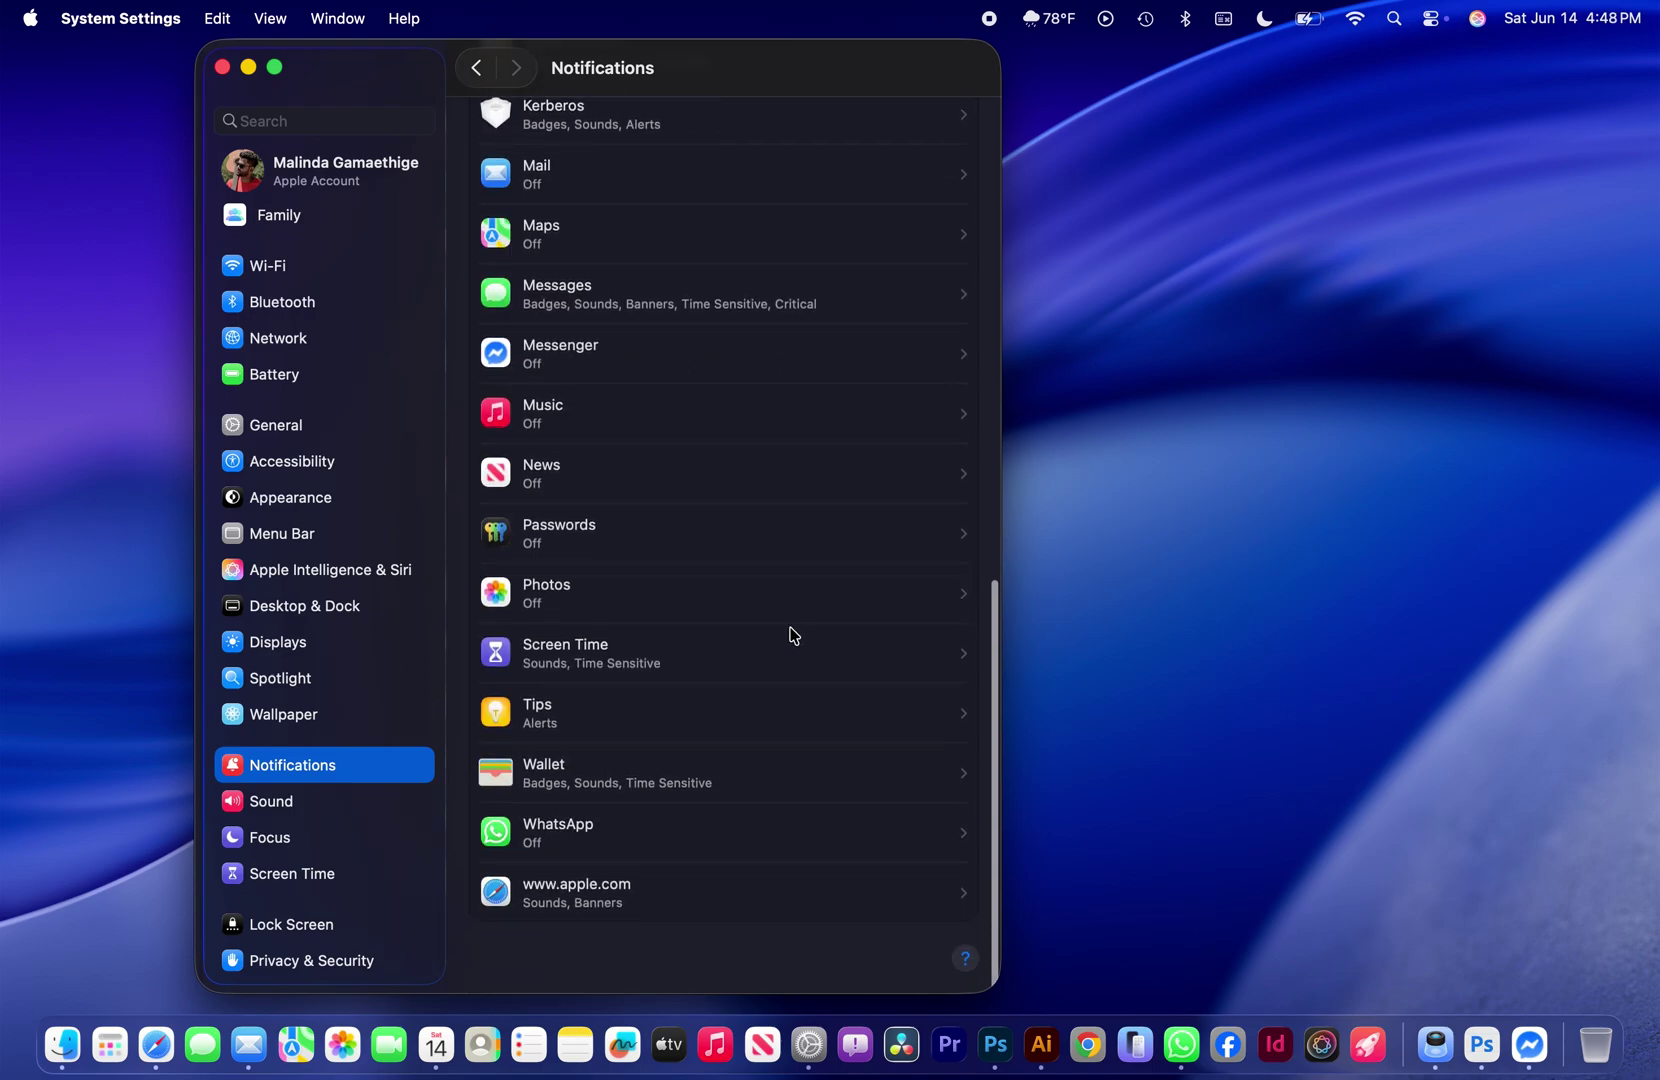
# - In the Sound settings, set the alert volume to the maximum
pyautogui.click(322, 806)
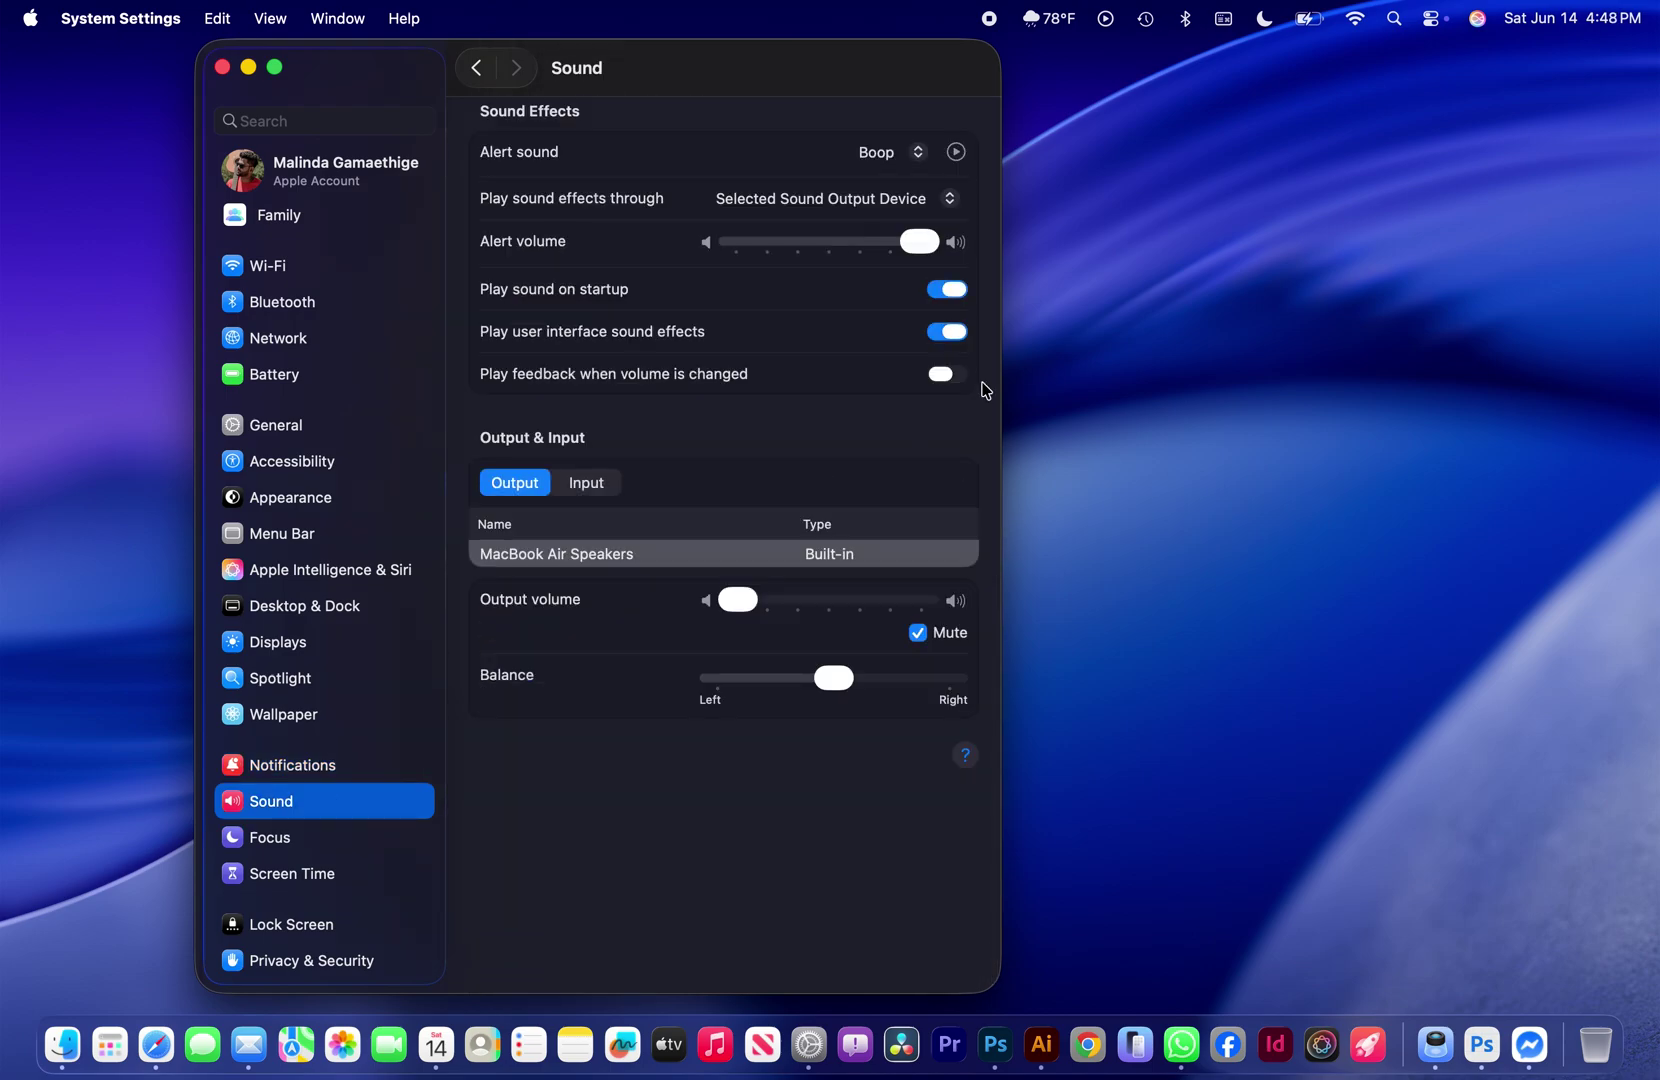
pyautogui.moveTo(922, 247); pyautogui.dragTo(955, 265)
# - View the Focus, Screen Time, Lock Screen and Privacy & Security settings one after another
pyautogui.click(362, 842)
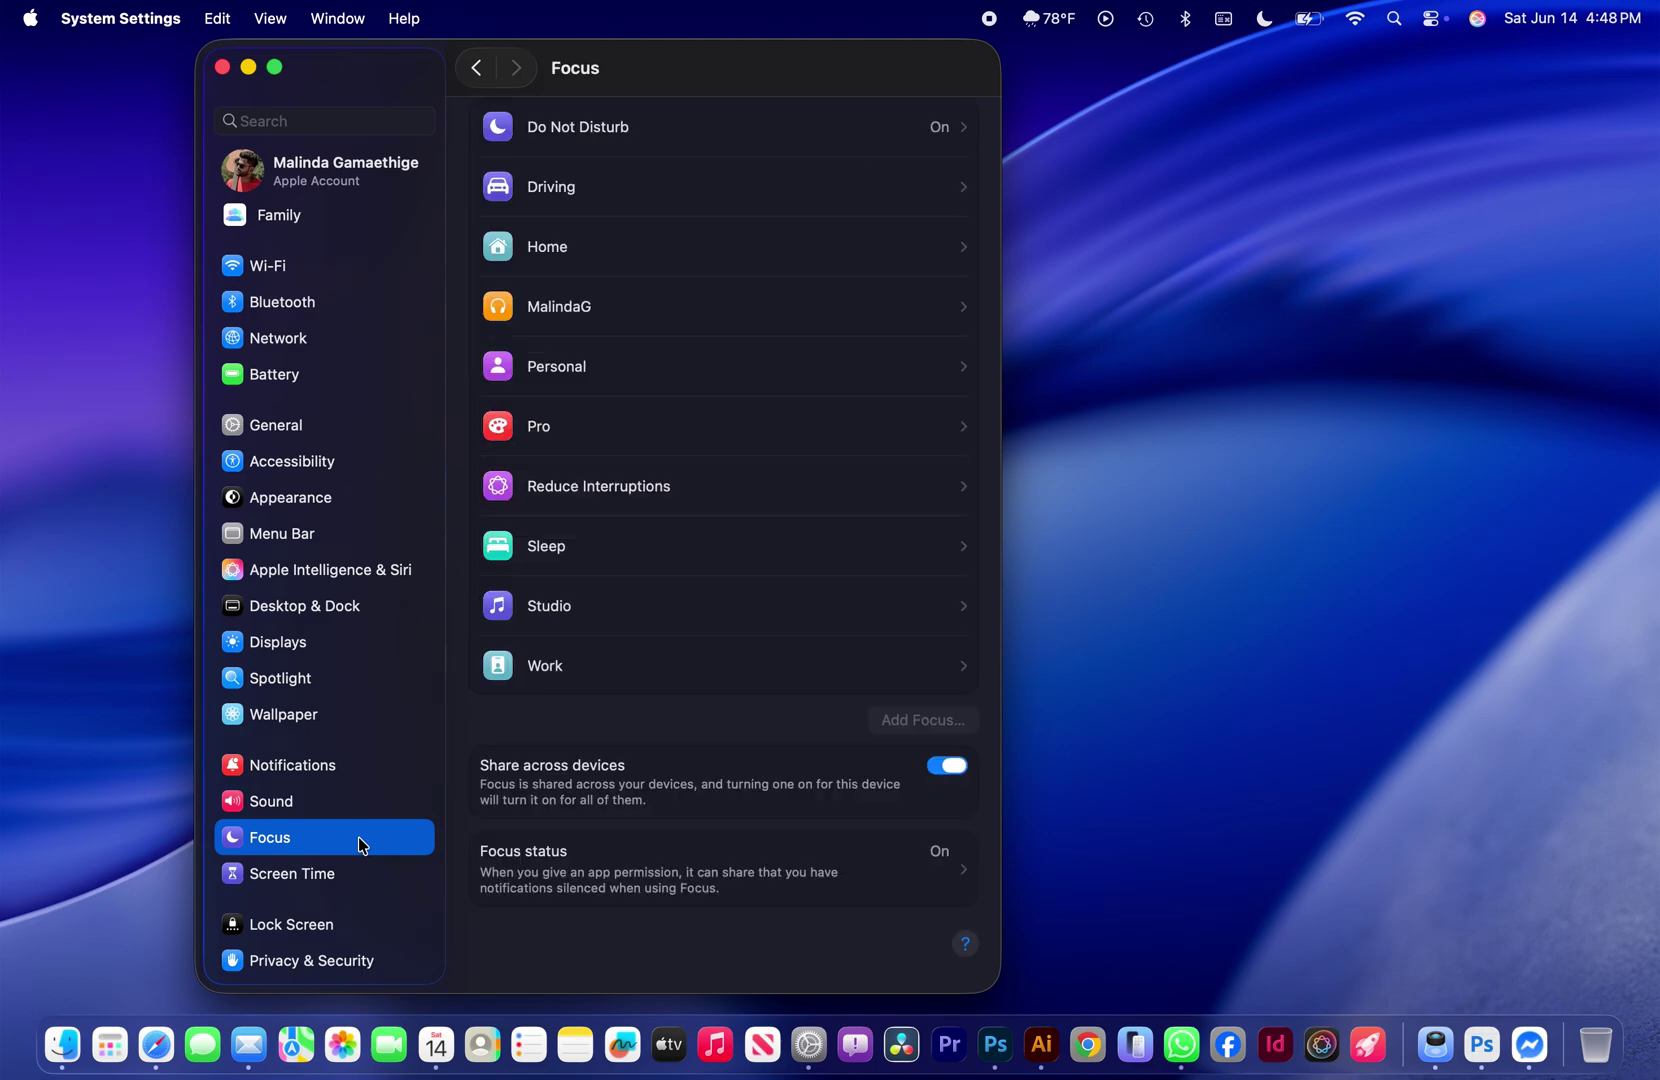
pyautogui.click(316, 876)
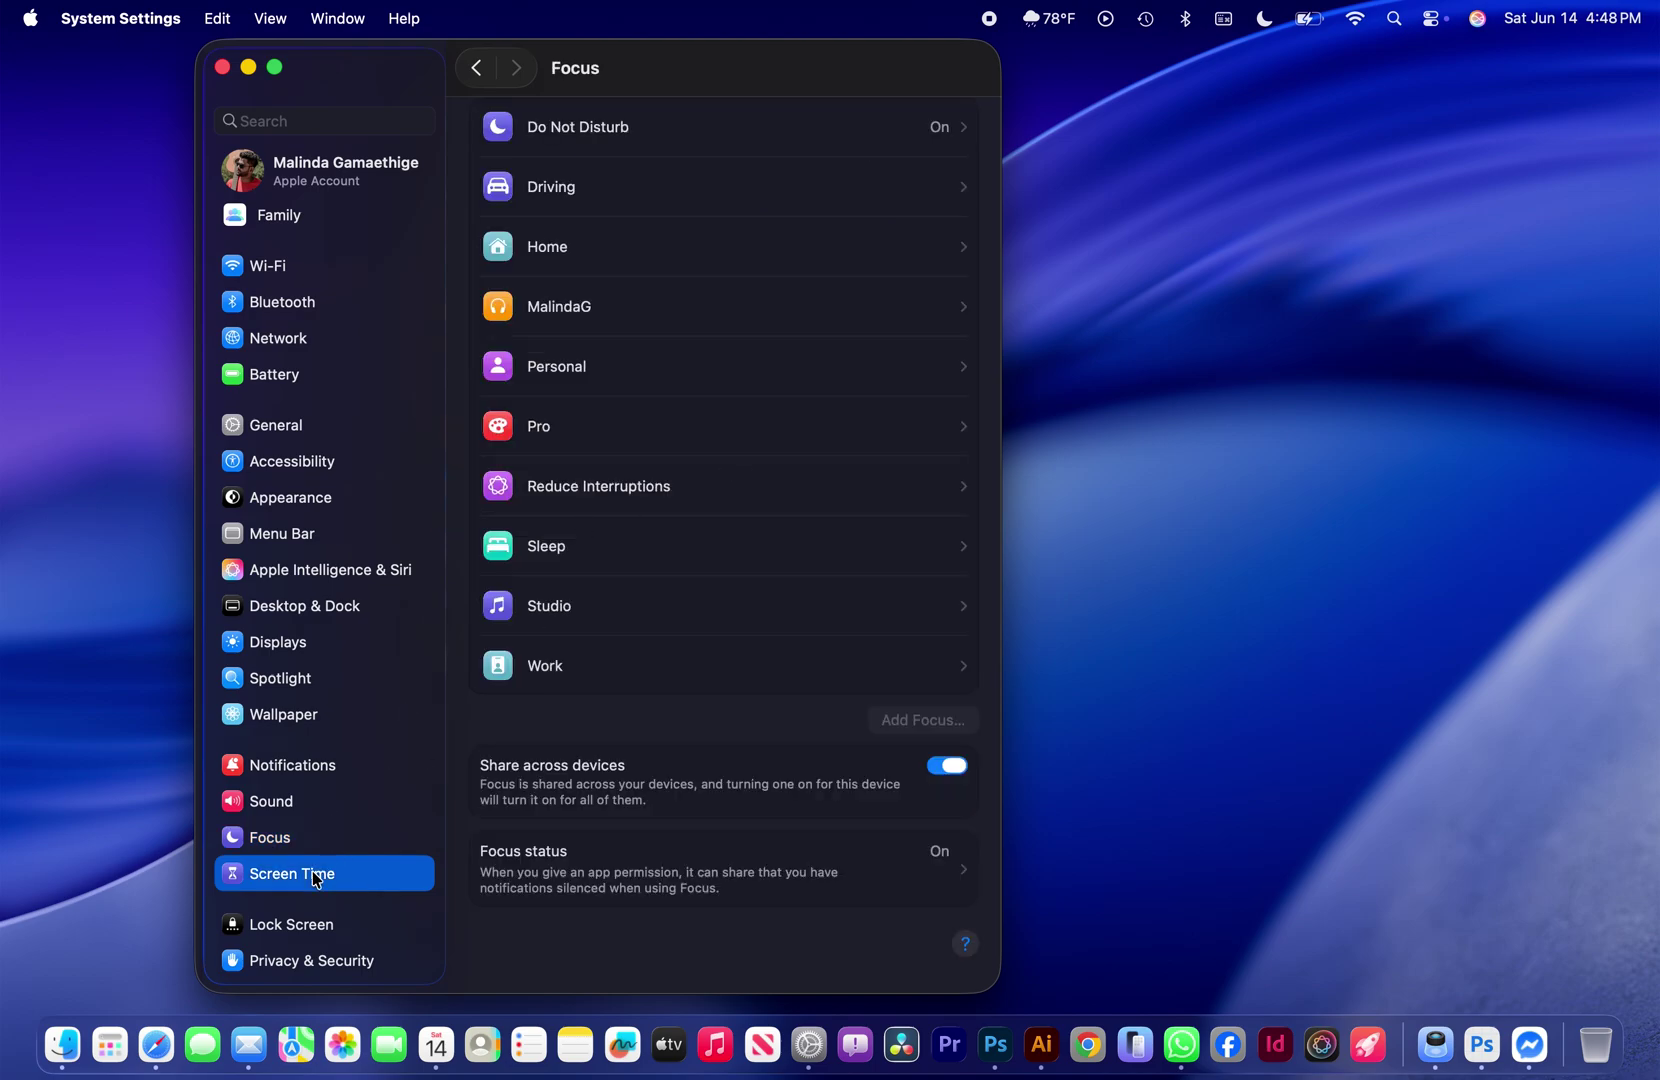
pyautogui.scroll(-3, 364, 775)
pyautogui.click(326, 790)
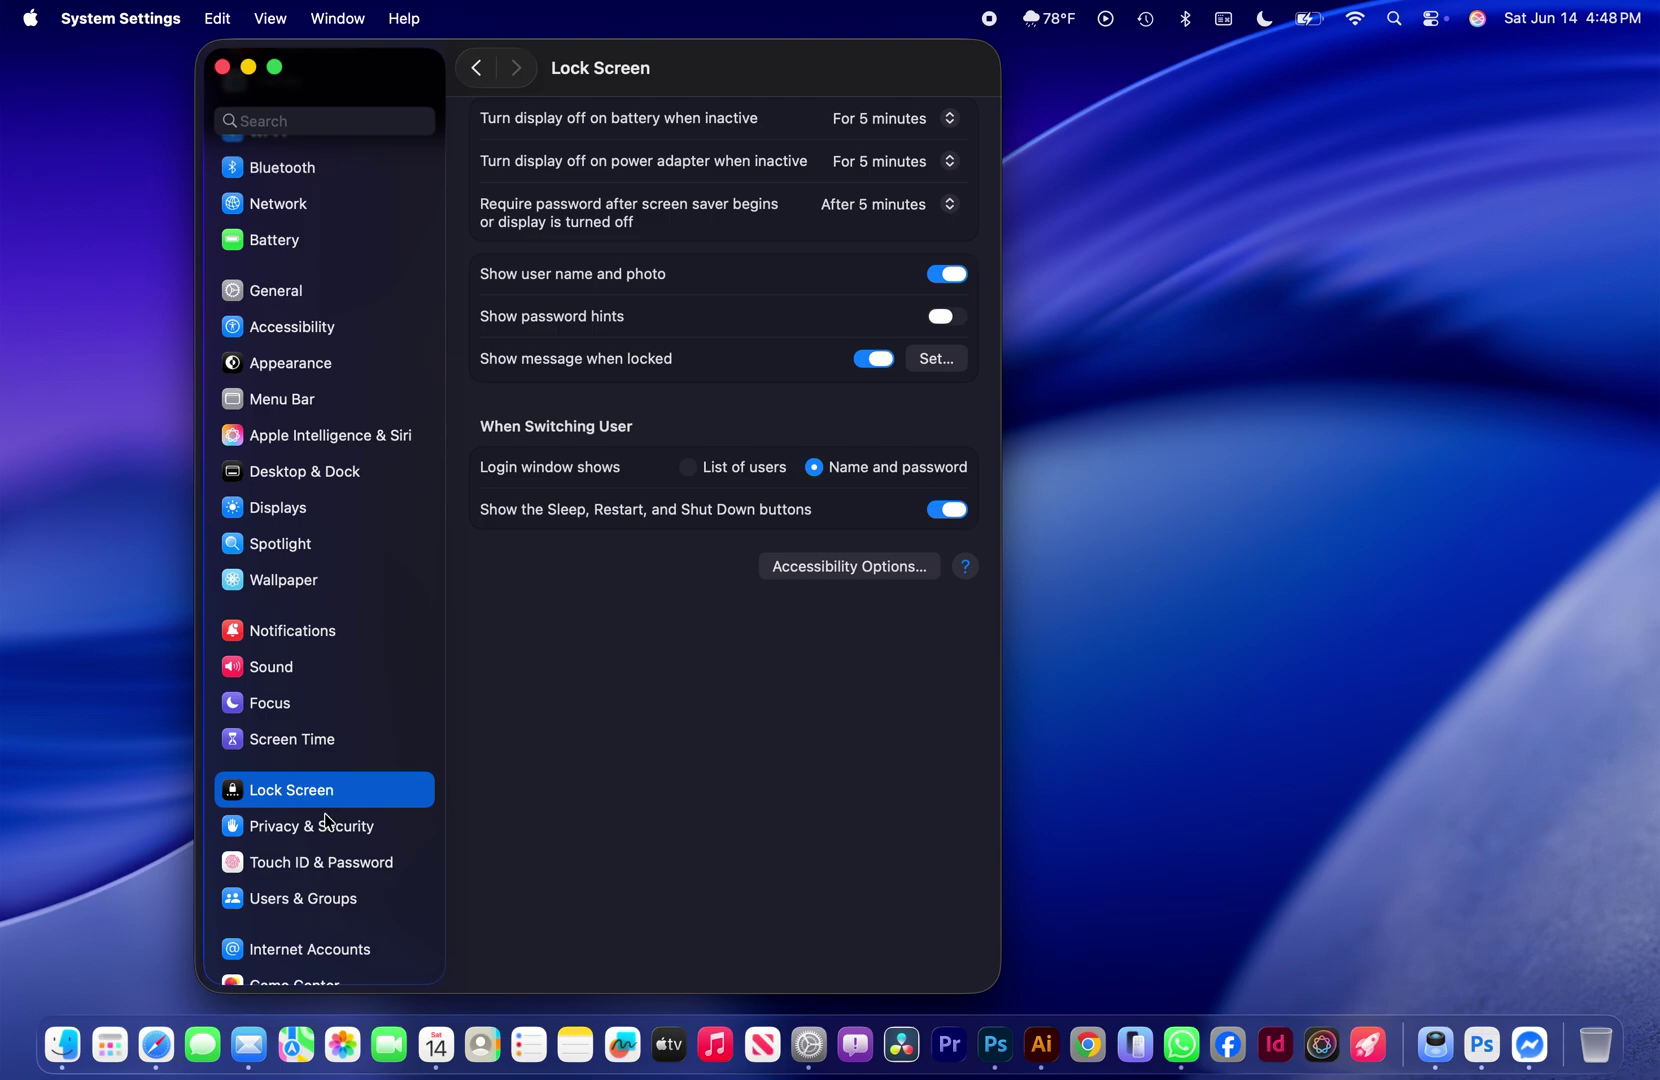
pyautogui.click(327, 823)
# - View the Touch ID & Password, Users & Groups and Internet Accounts settings in turn
pyautogui.scroll(-3, 326, 828)
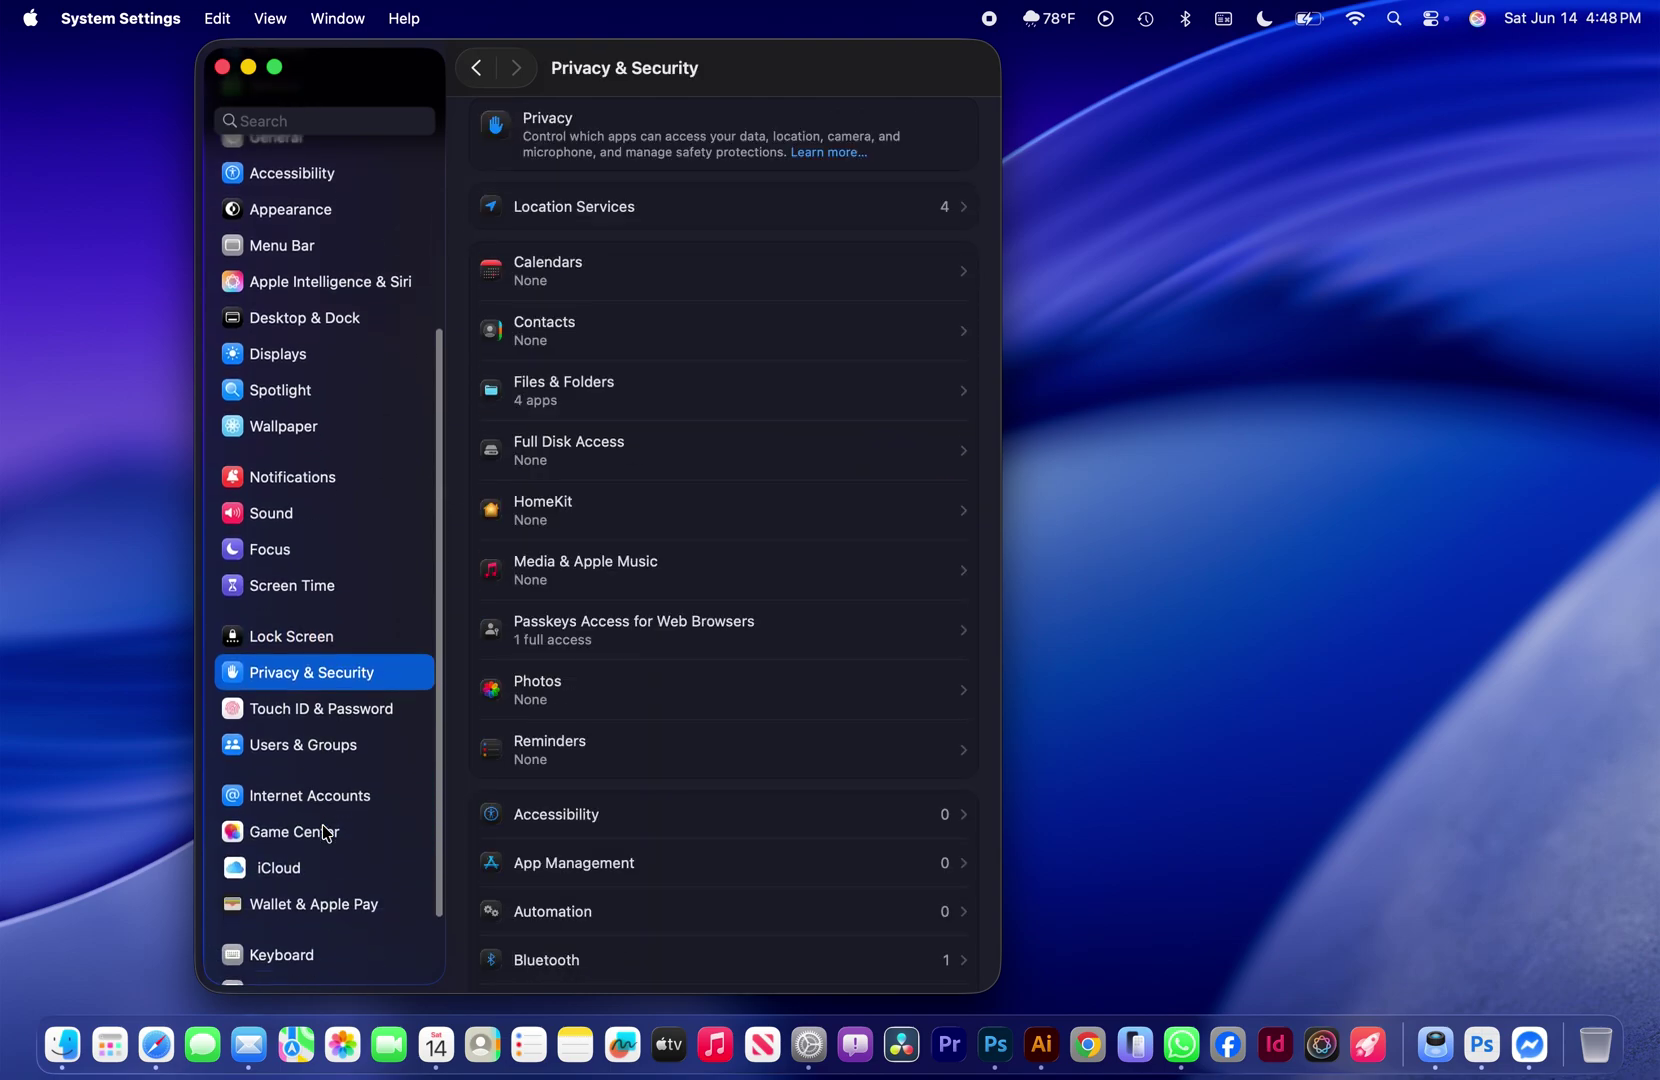
pyautogui.click(340, 706)
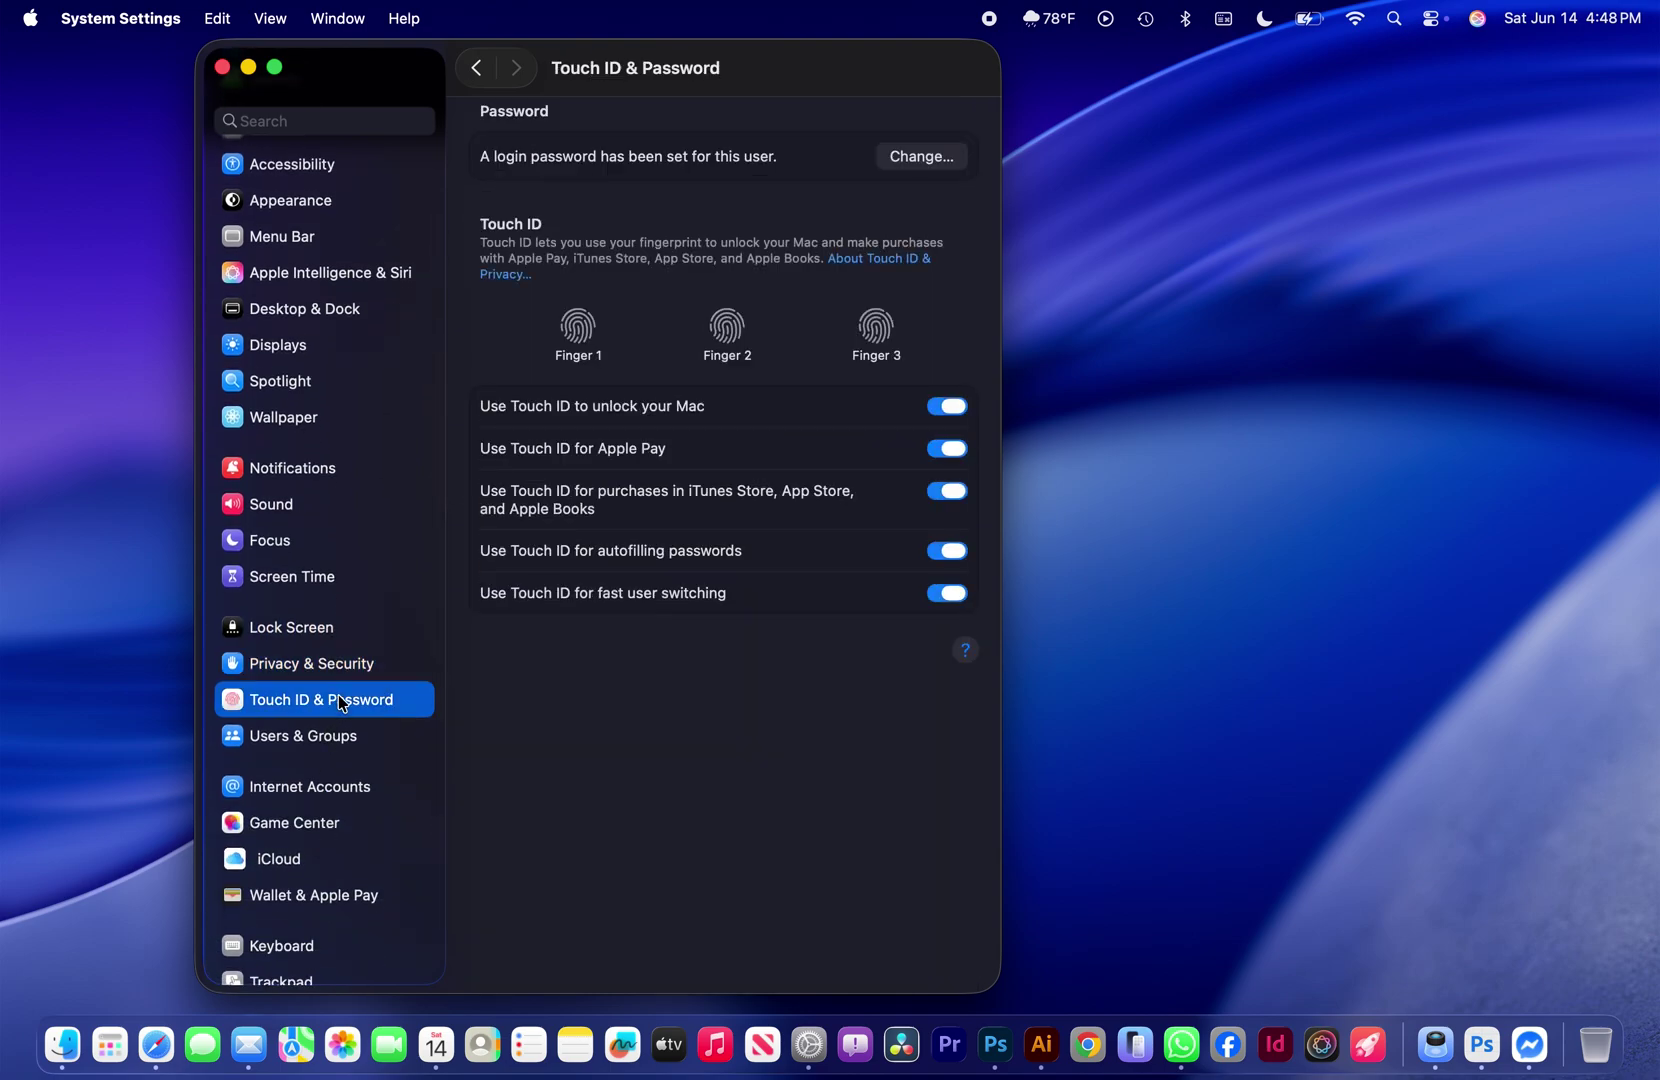
pyautogui.click(330, 736)
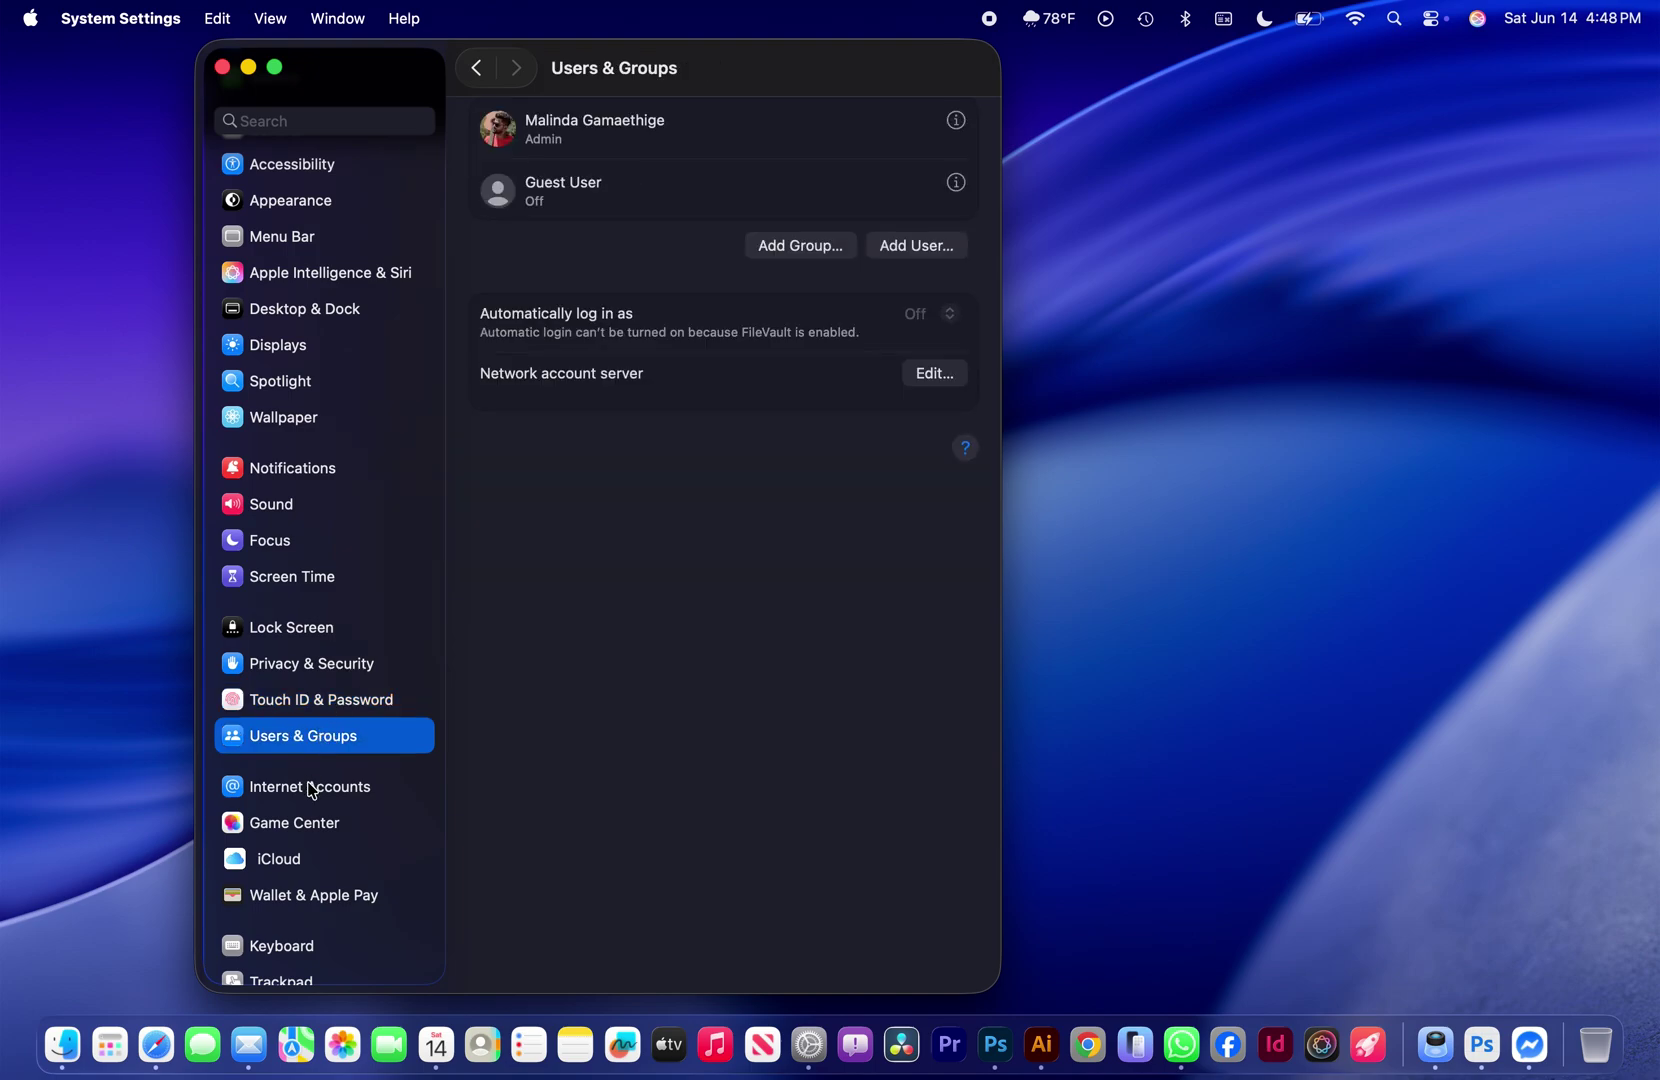
pyautogui.click(311, 788)
# - View the Game Center, iCloud and Wallet & Apple Pay settings in turn
pyautogui.scroll(-2, 364, 703)
pyautogui.click(337, 770)
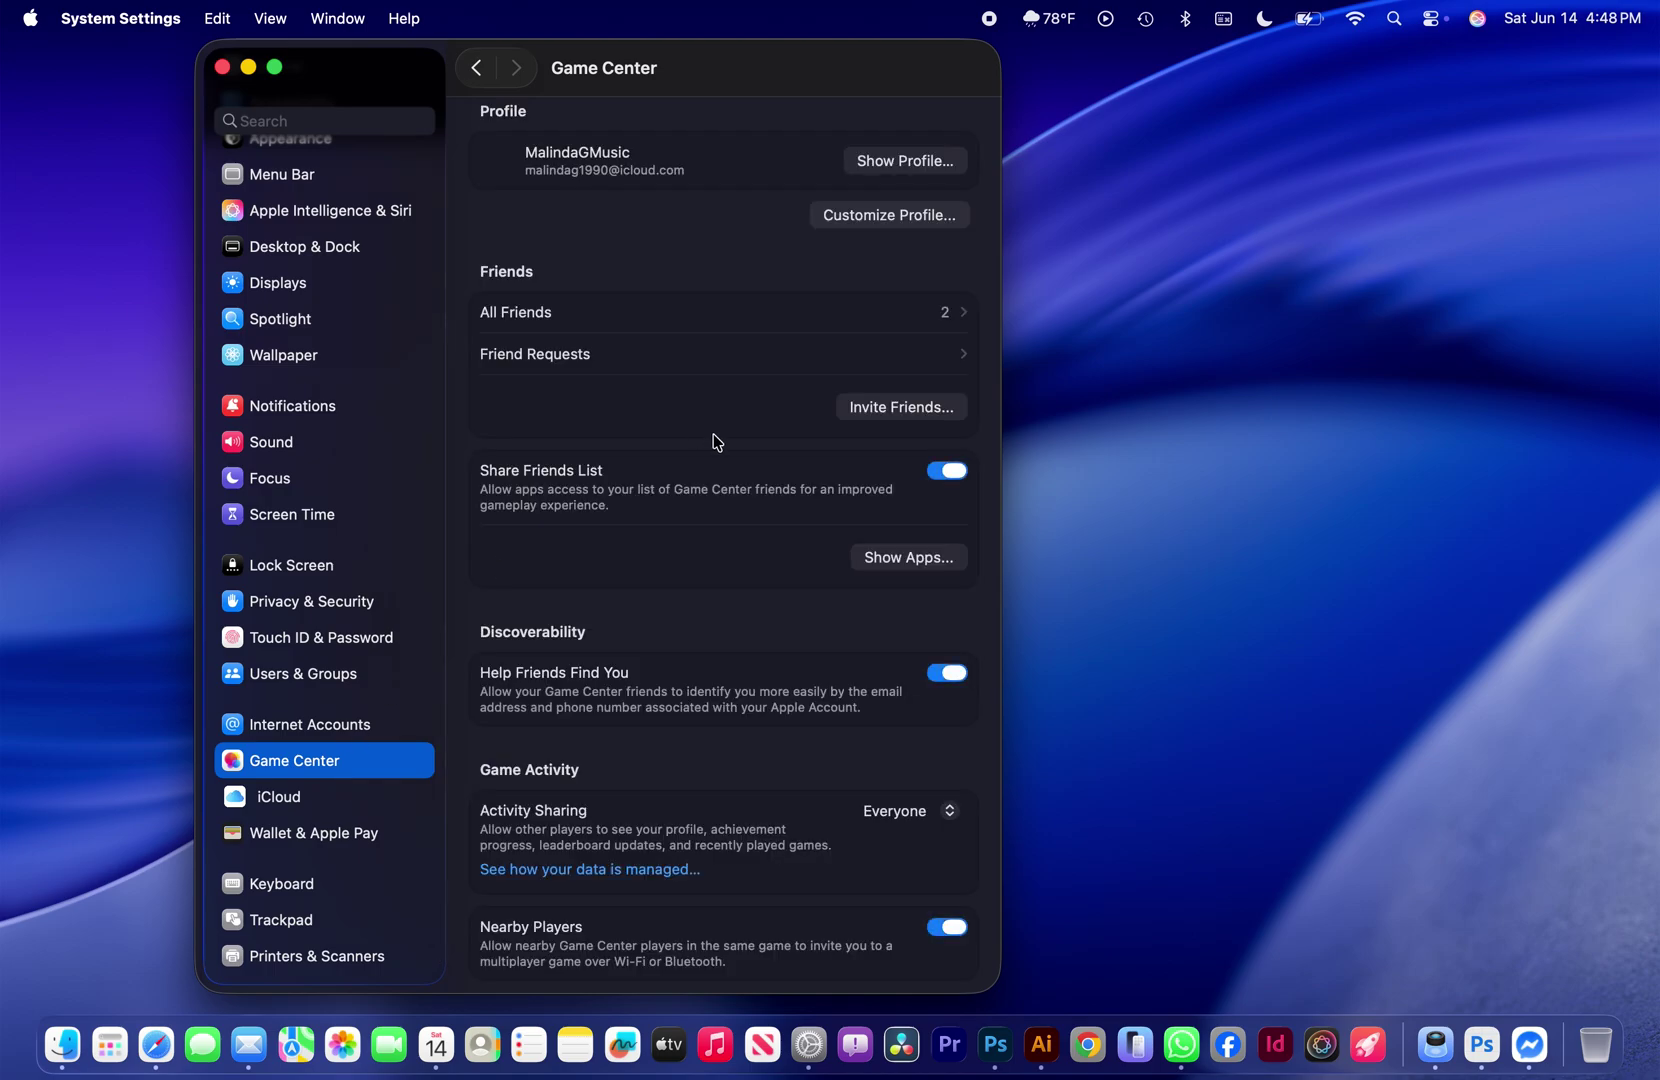
pyautogui.click(344, 797)
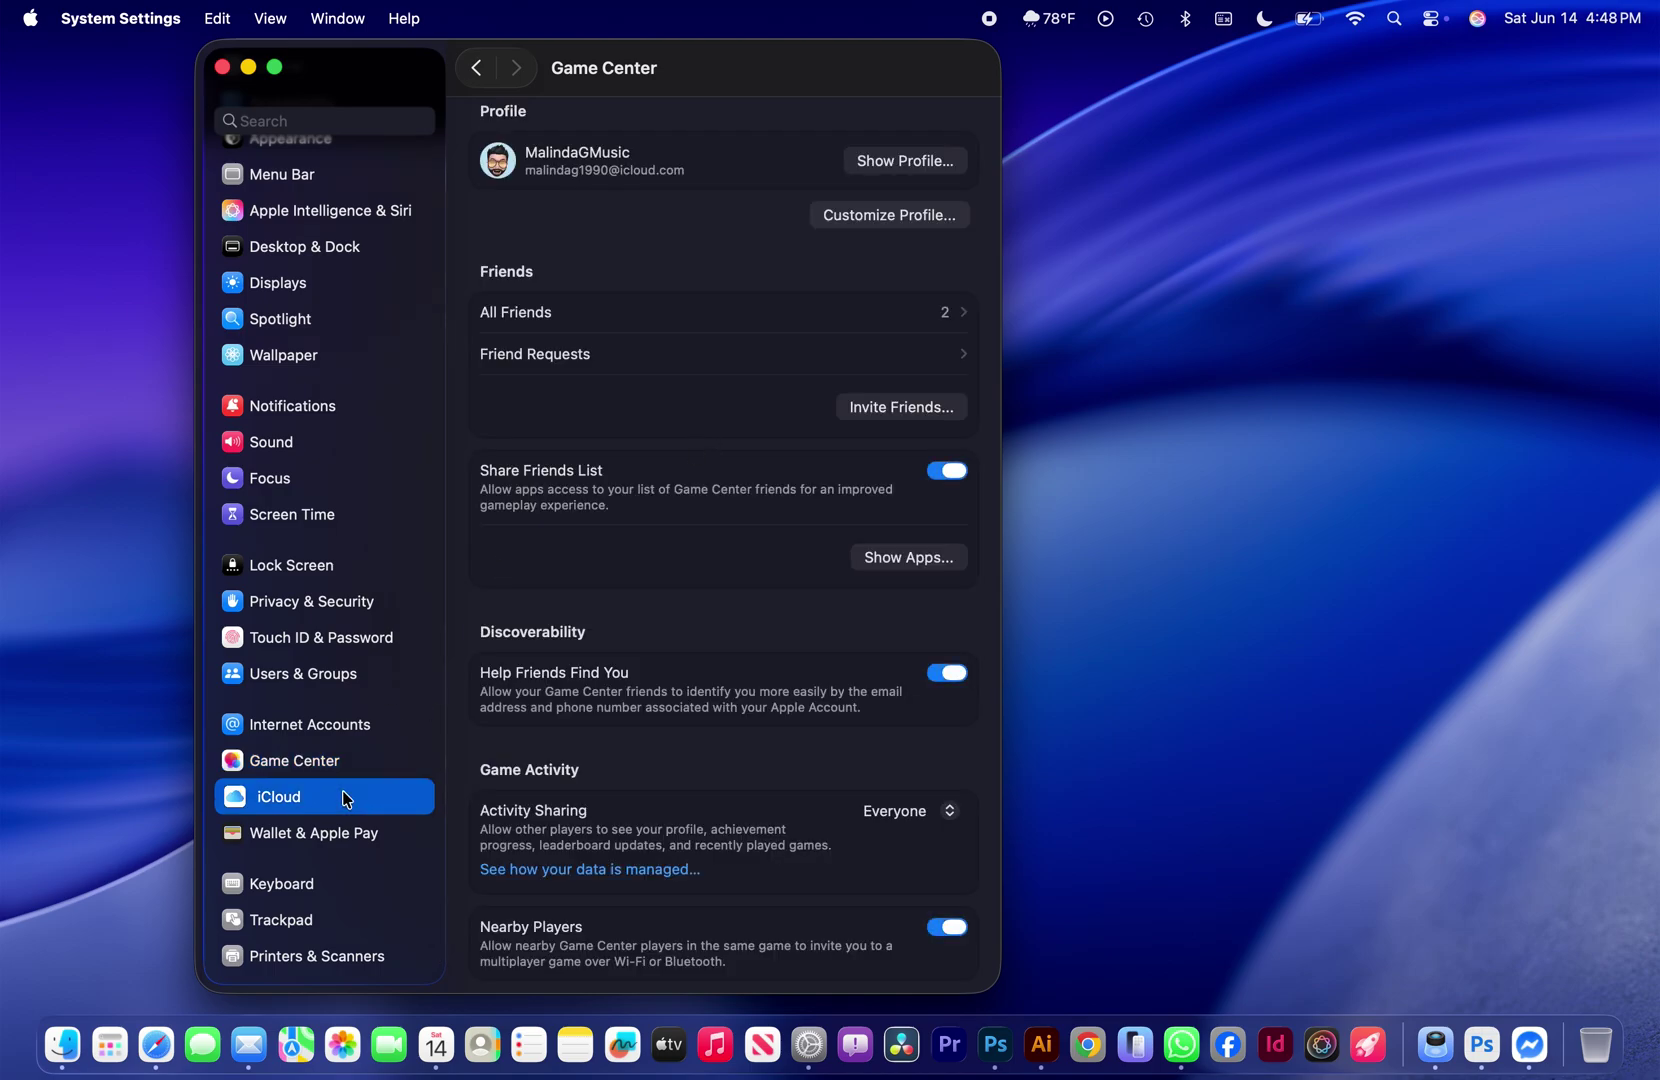
pyautogui.click(344, 847)
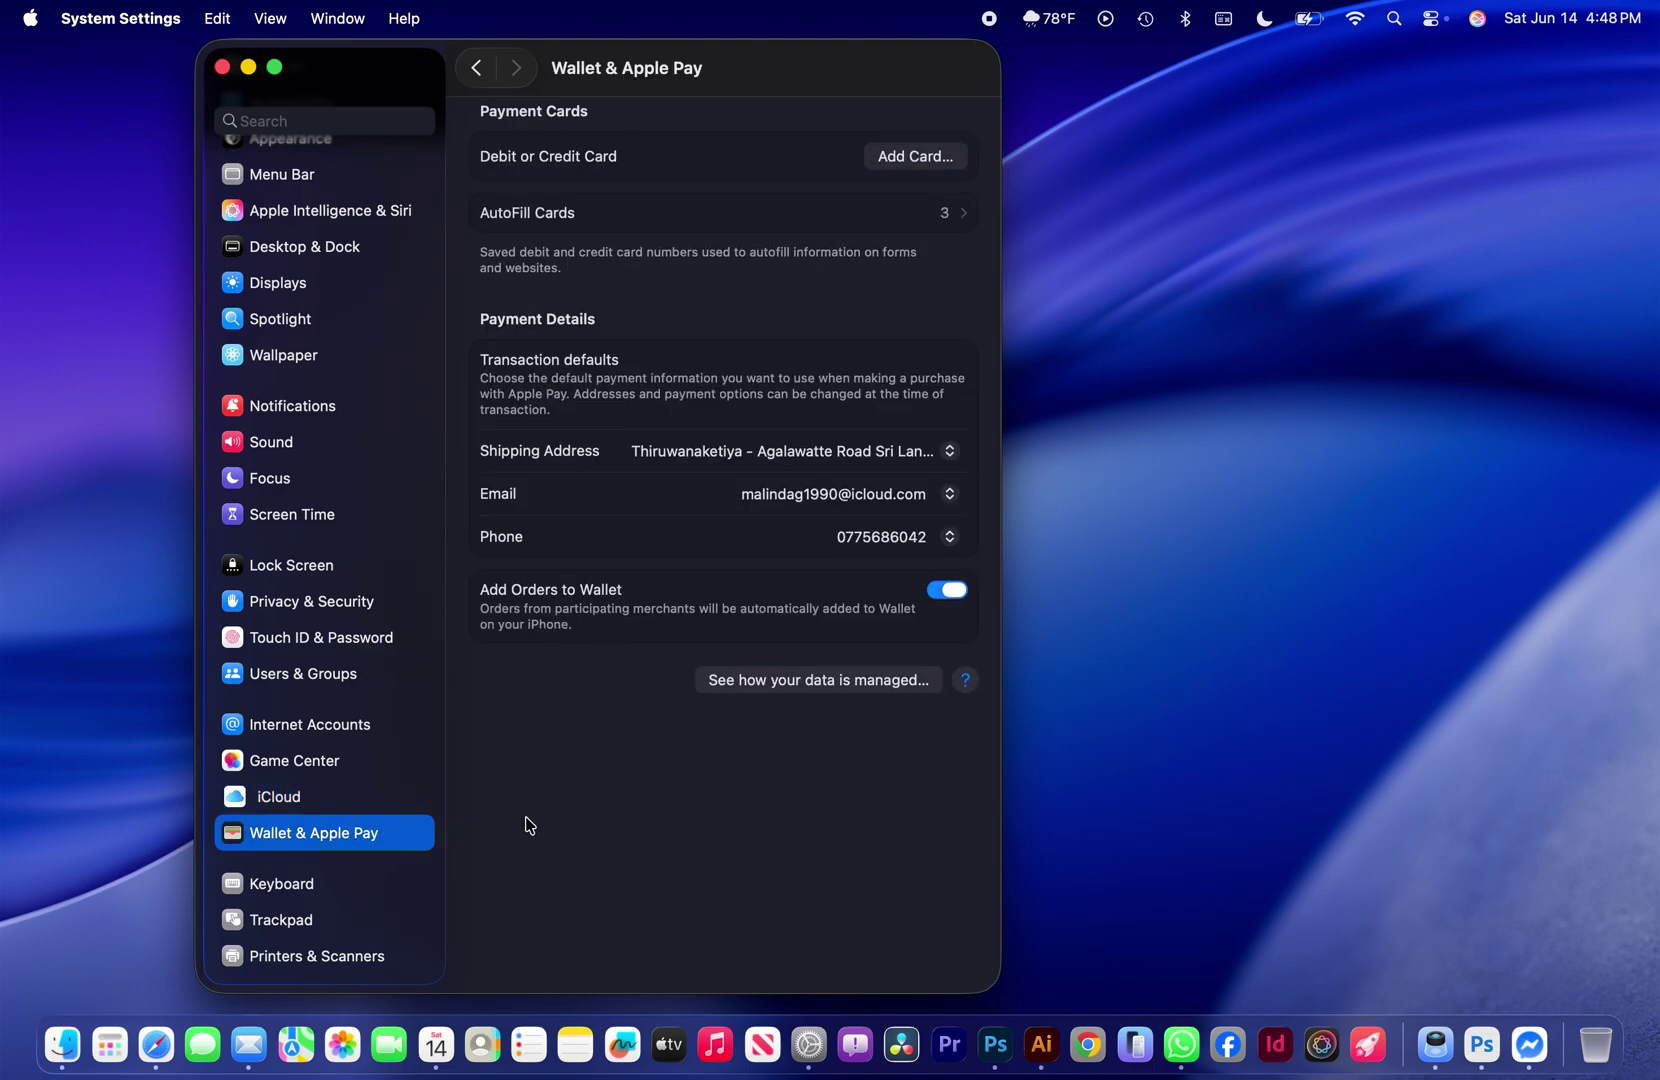
# - Review the Keyboard settings down to Dictation and check the globe key actions, keeping Show Emoji & Symbols
pyautogui.click(295, 890)
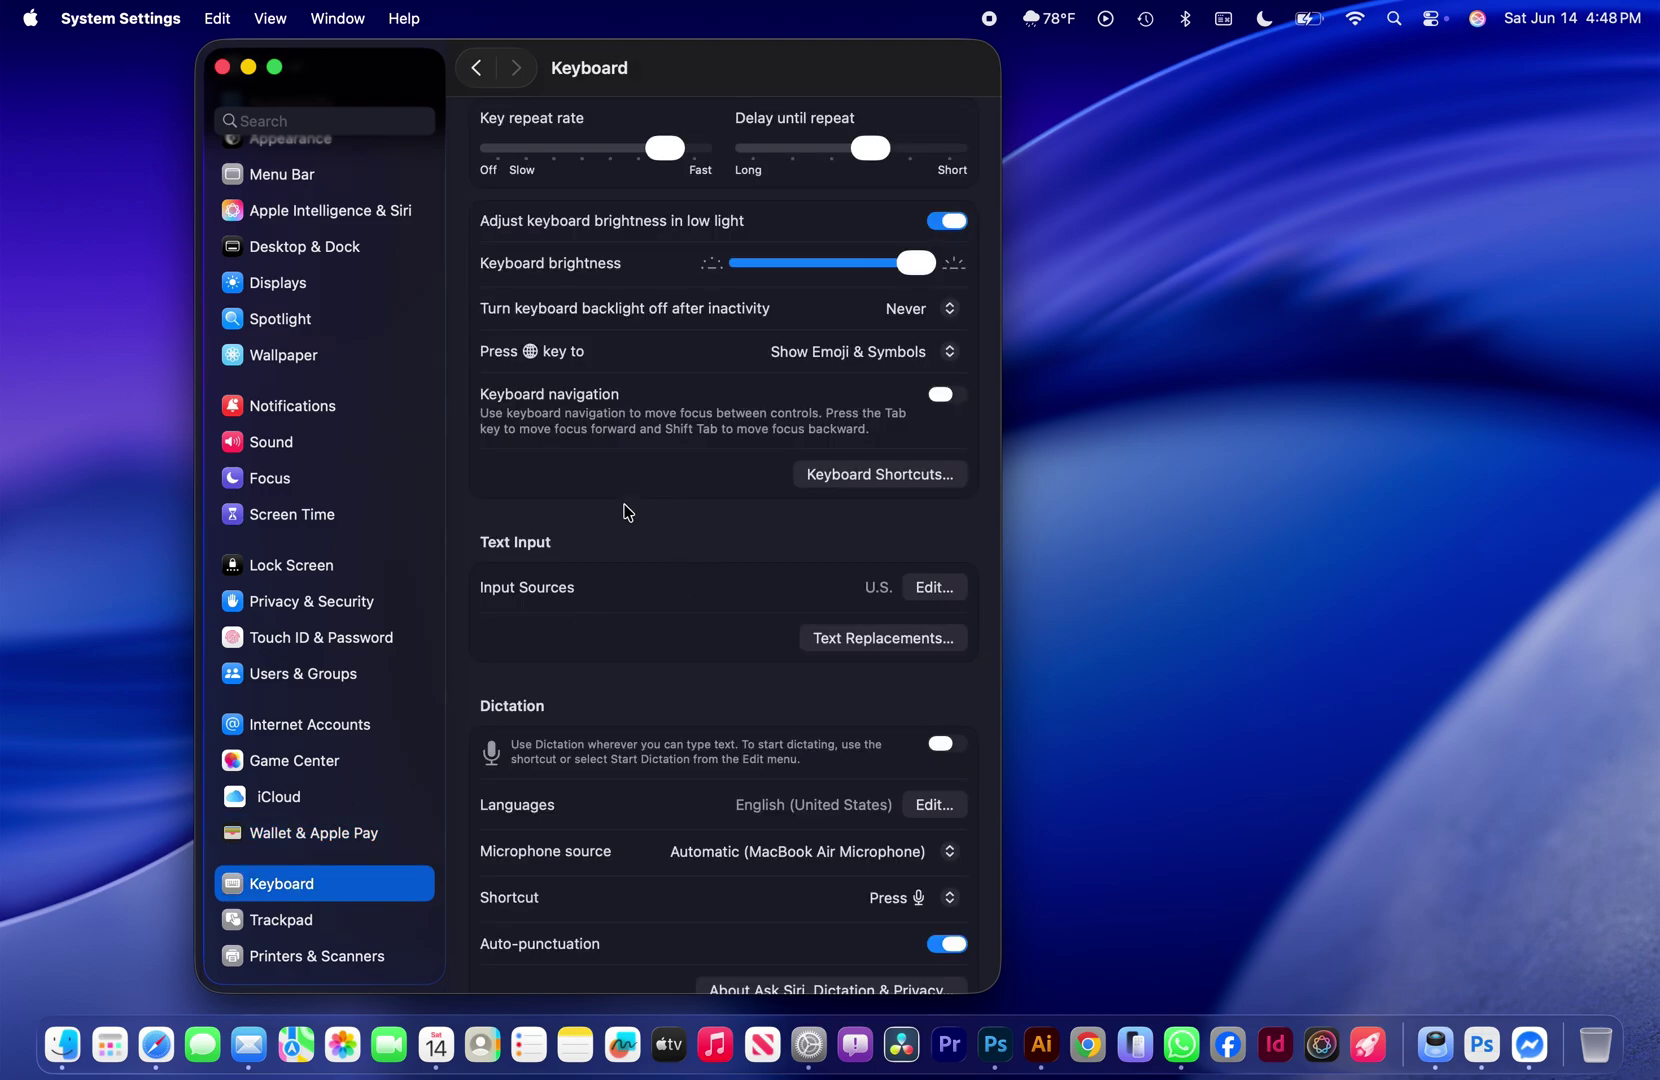
pyautogui.click(890, 352)
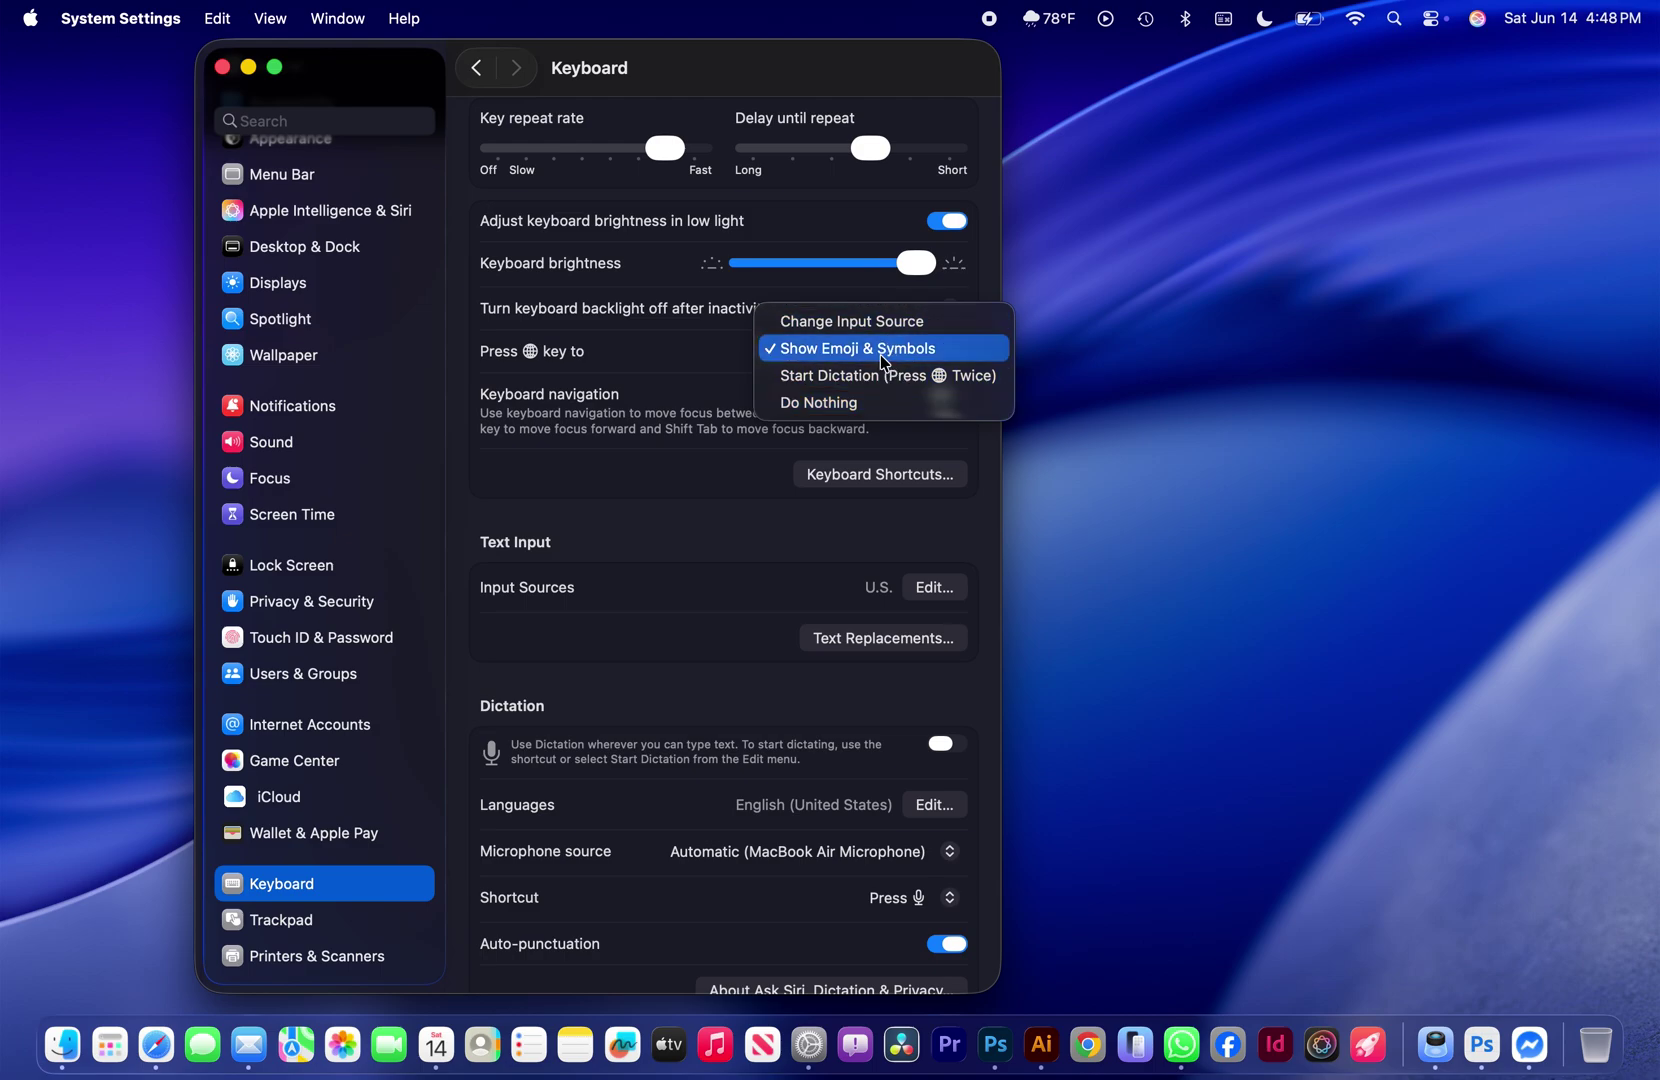
pyautogui.click(884, 360)
pyautogui.scroll(-3, 685, 588)
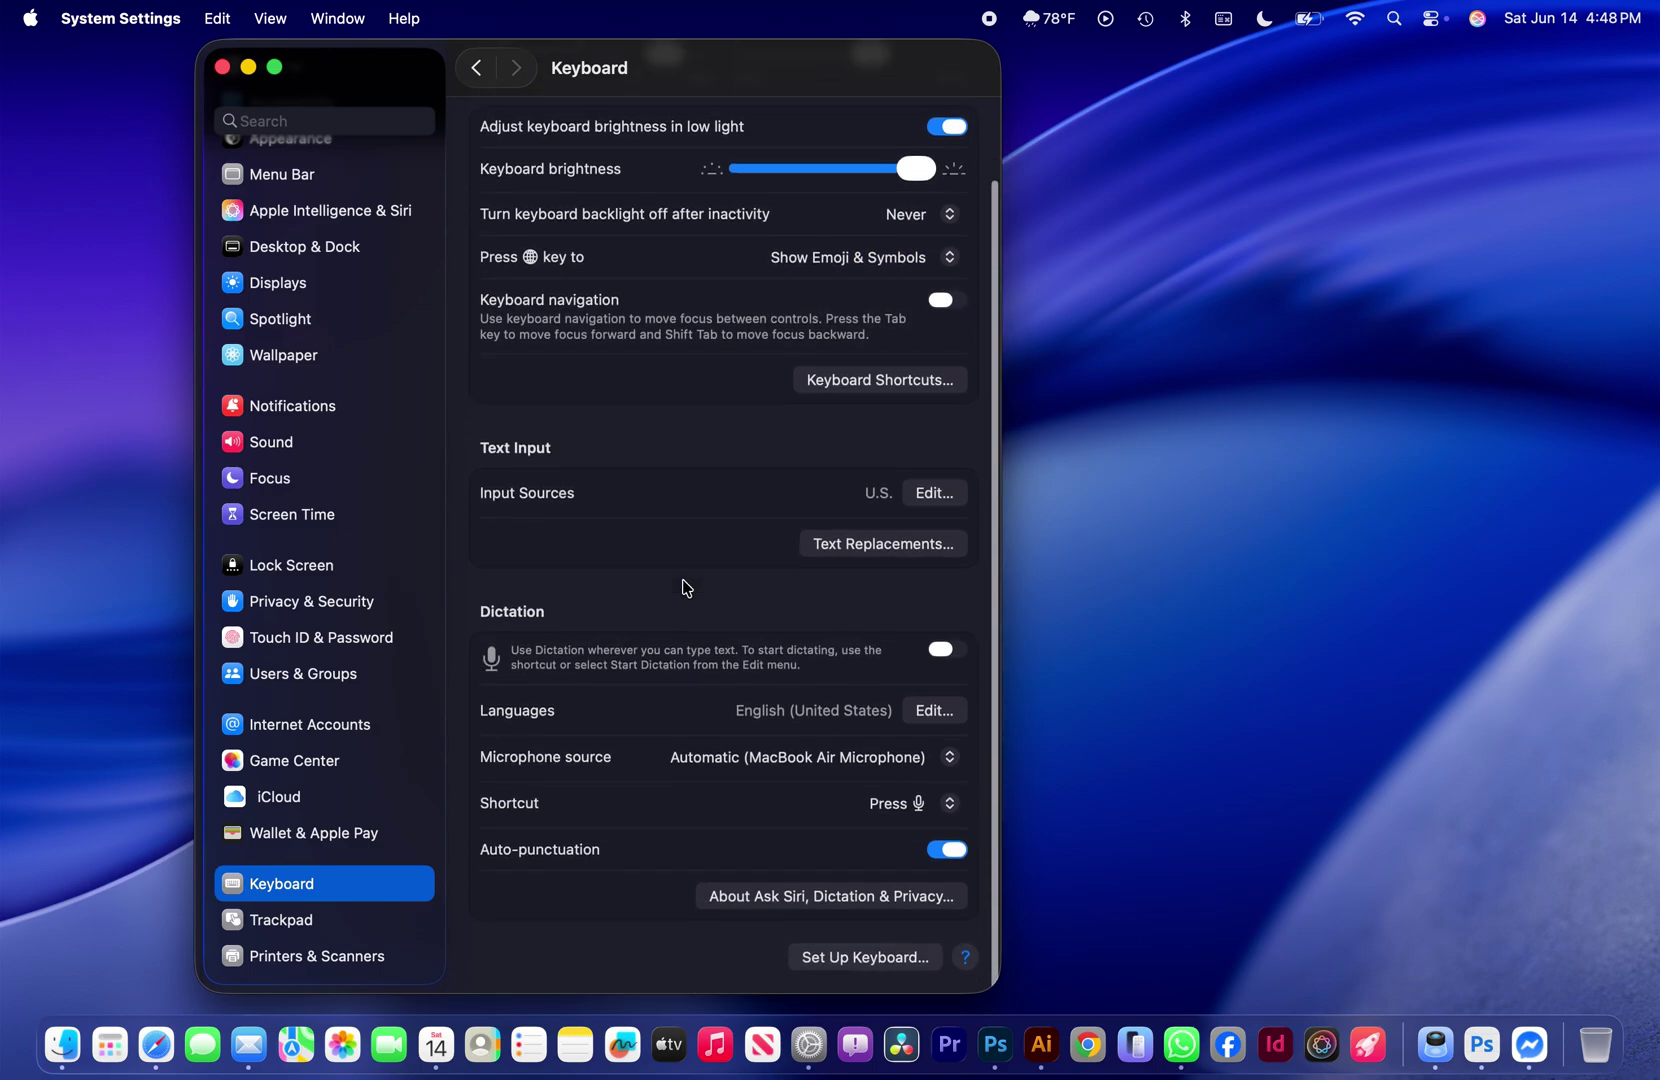
# - Review the Trackpad Point & Click settings, including tracking speed and click pressure, and view the Printers & Scanners settings
pyautogui.click(341, 914)
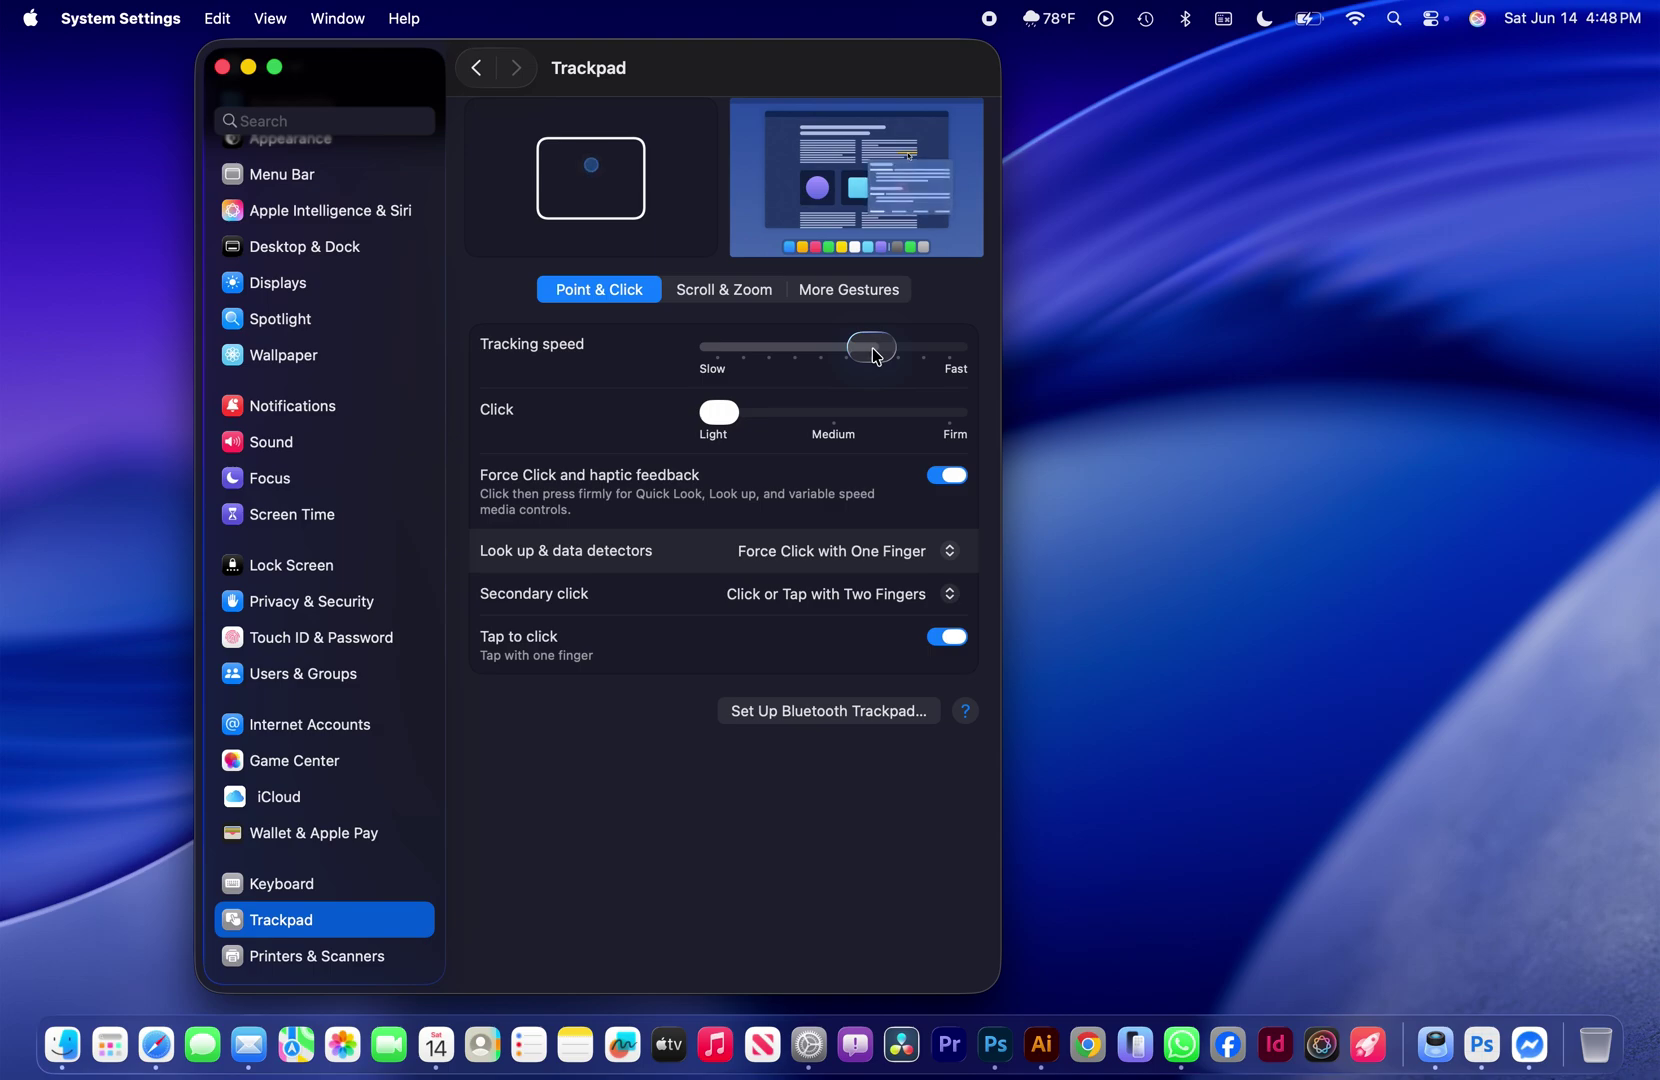
pyautogui.moveTo(874, 356); pyautogui.dragTo(875, 357)
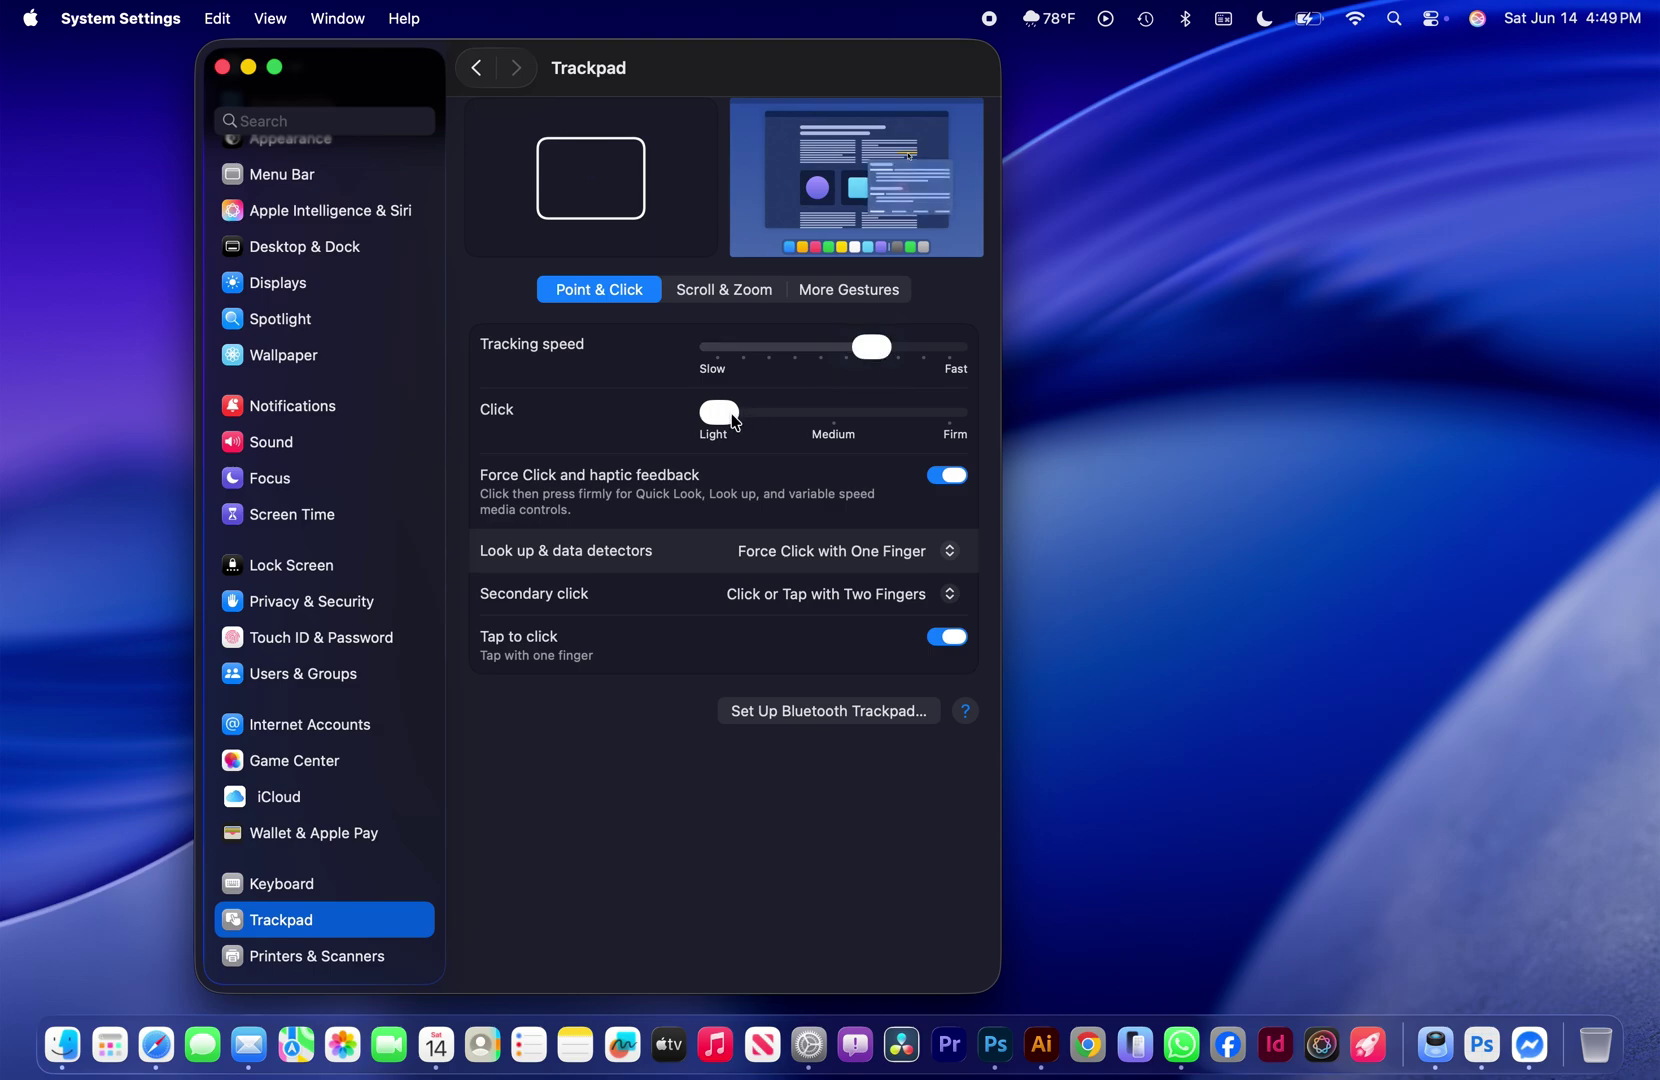
pyautogui.moveTo(733, 421); pyautogui.dragTo(690, 428)
pyautogui.scroll(-2, 389, 822)
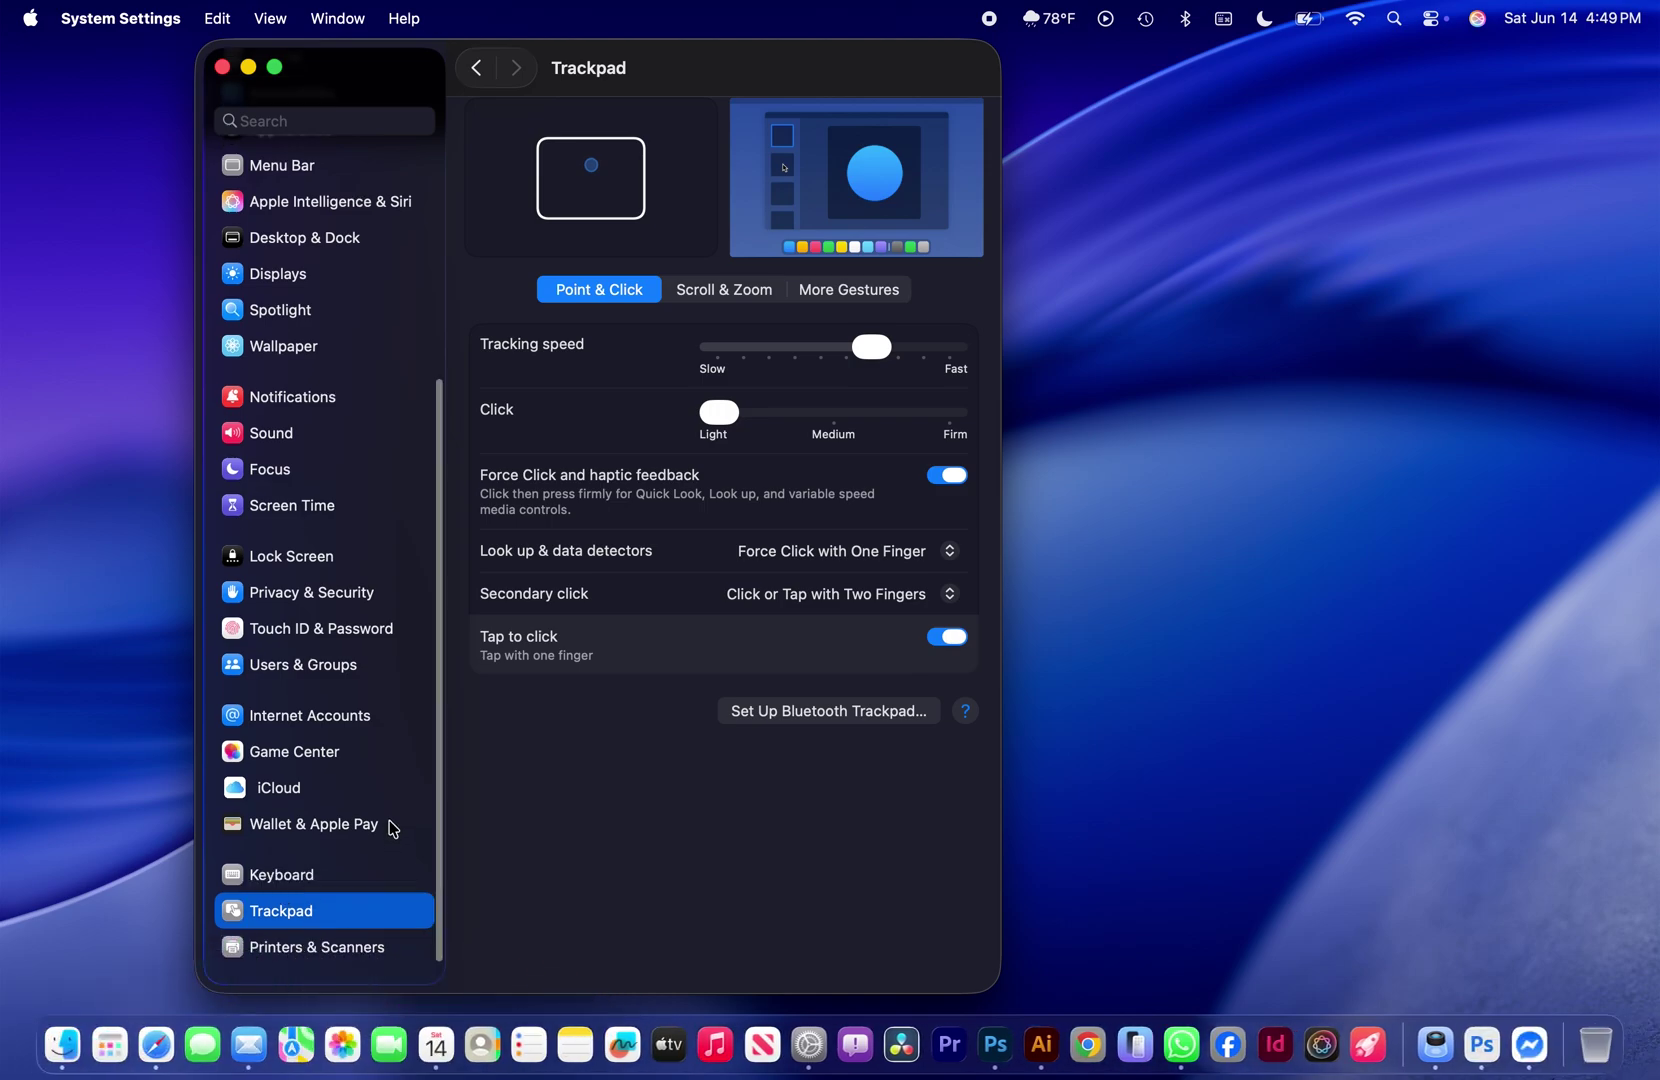
pyautogui.click(315, 966)
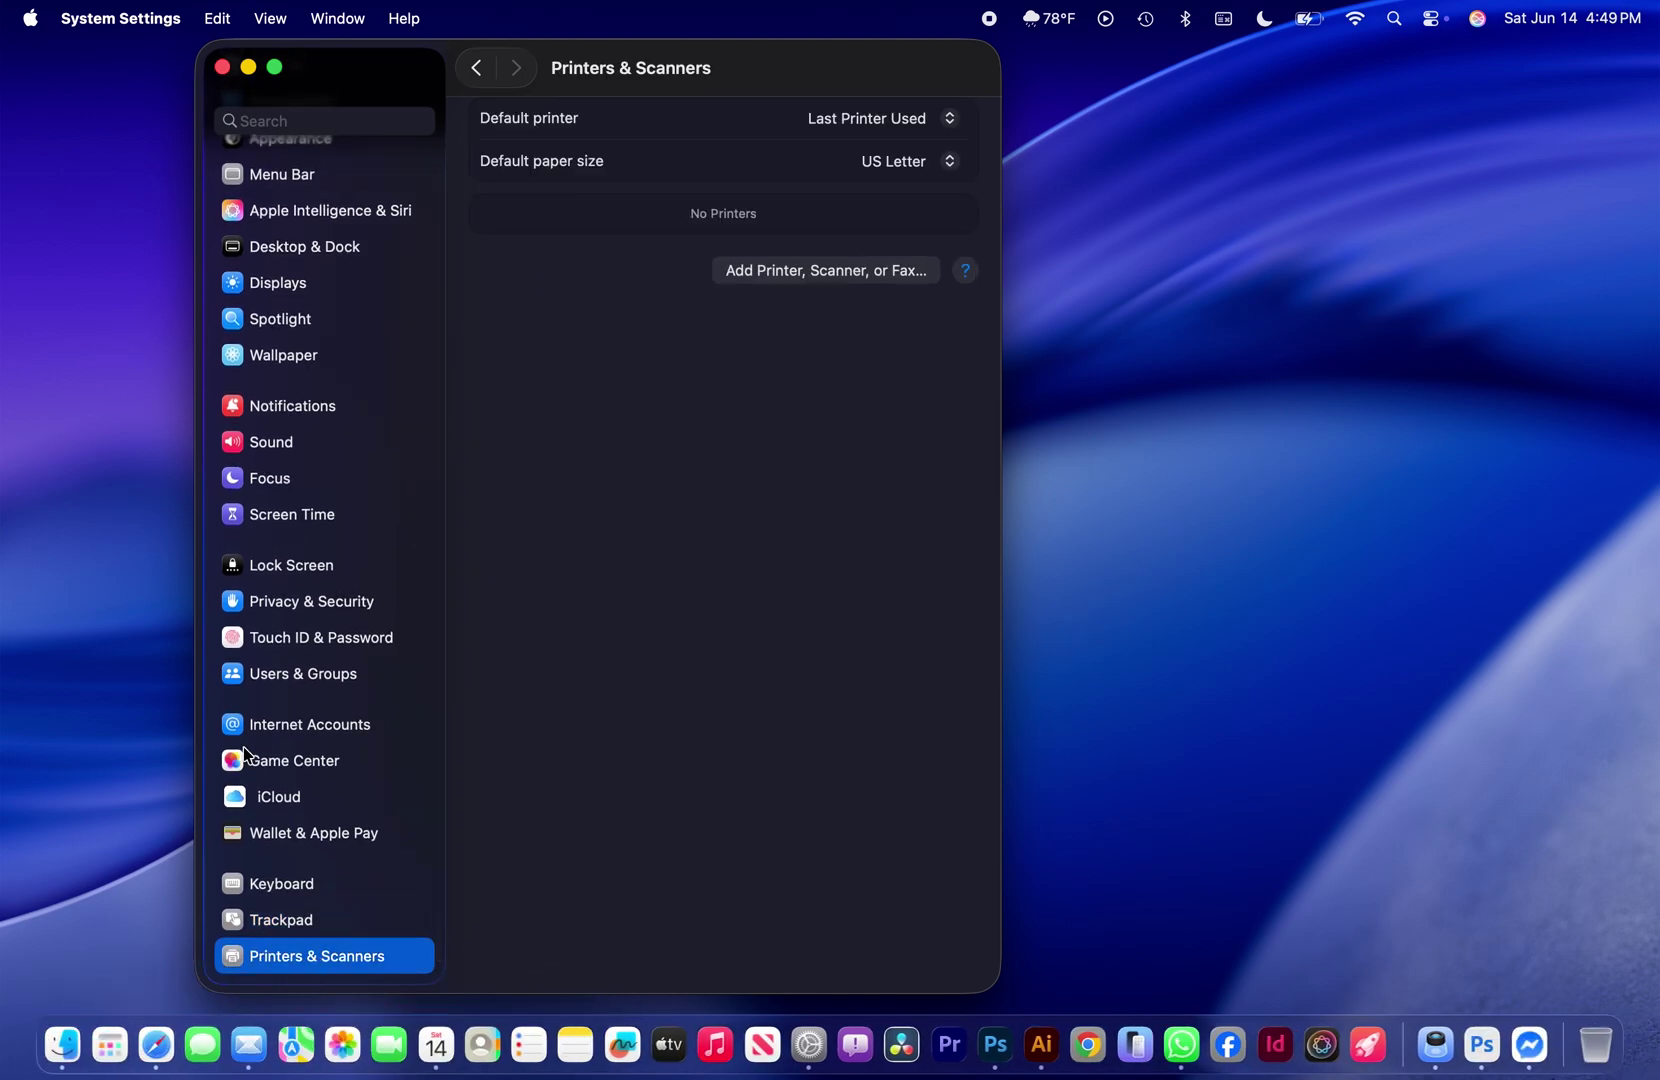
# - Set the icon and widget style to Dark in the Appearance settings
pyautogui.scroll(6, 358, 278)
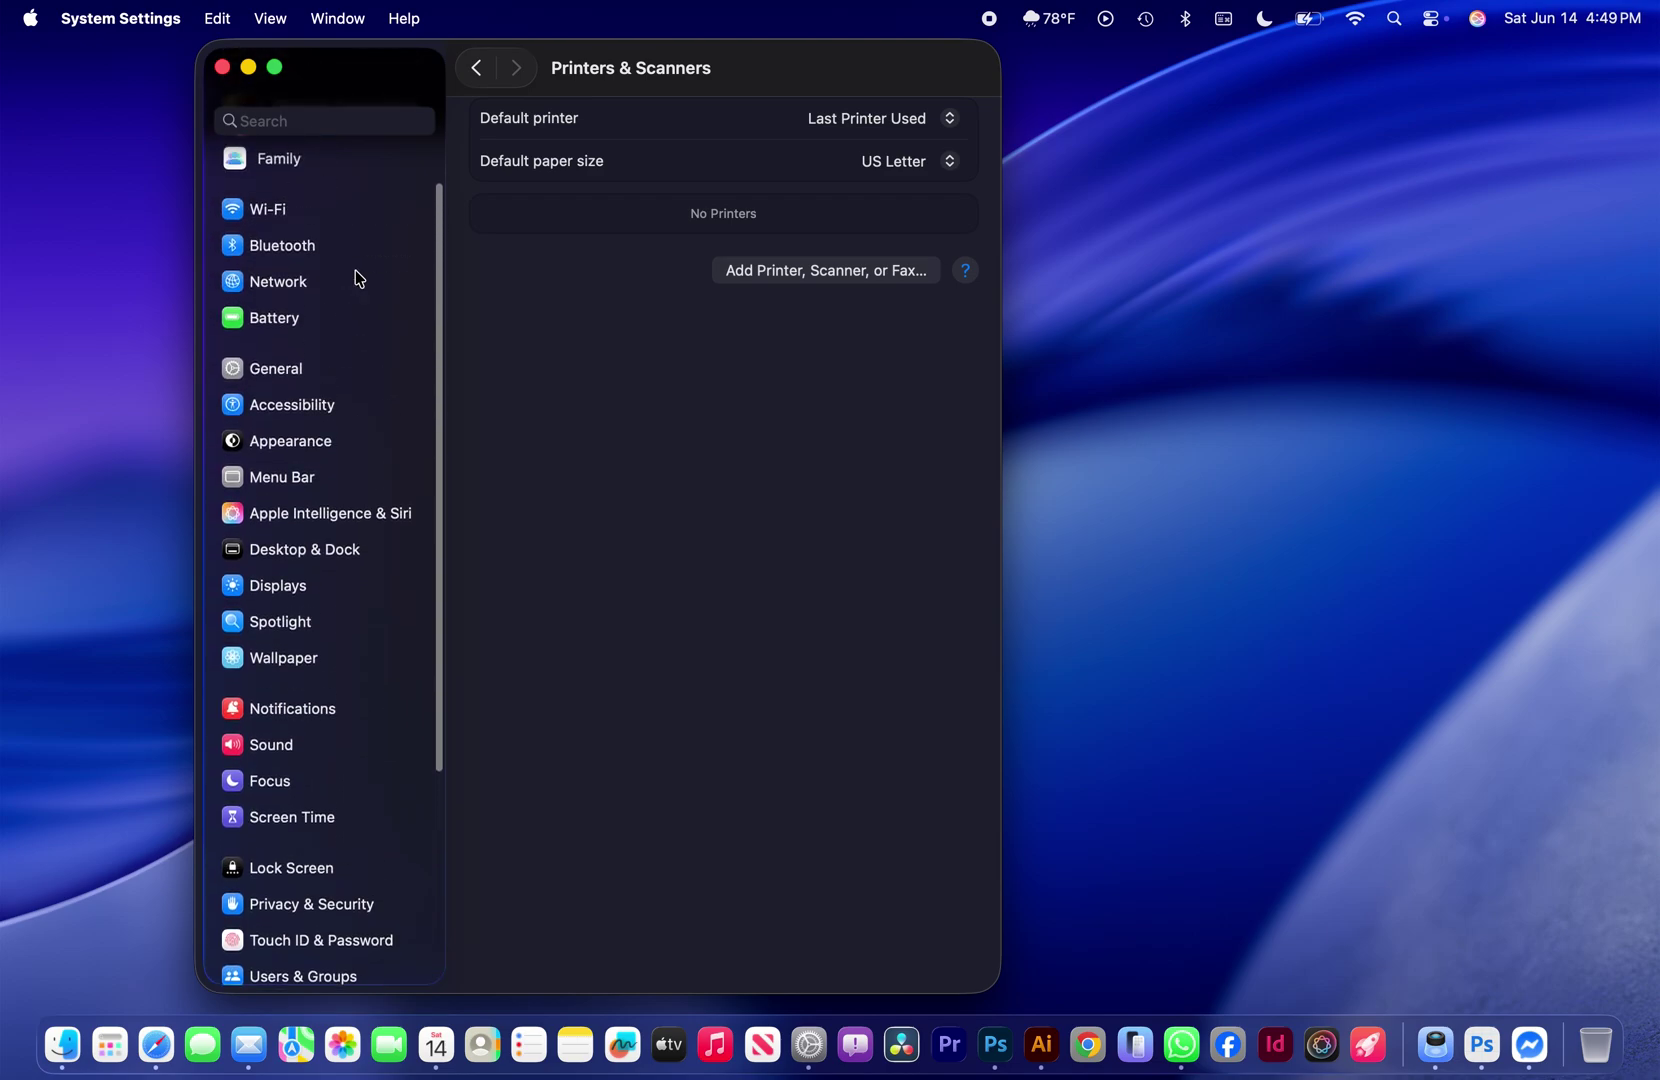
pyautogui.click(325, 495)
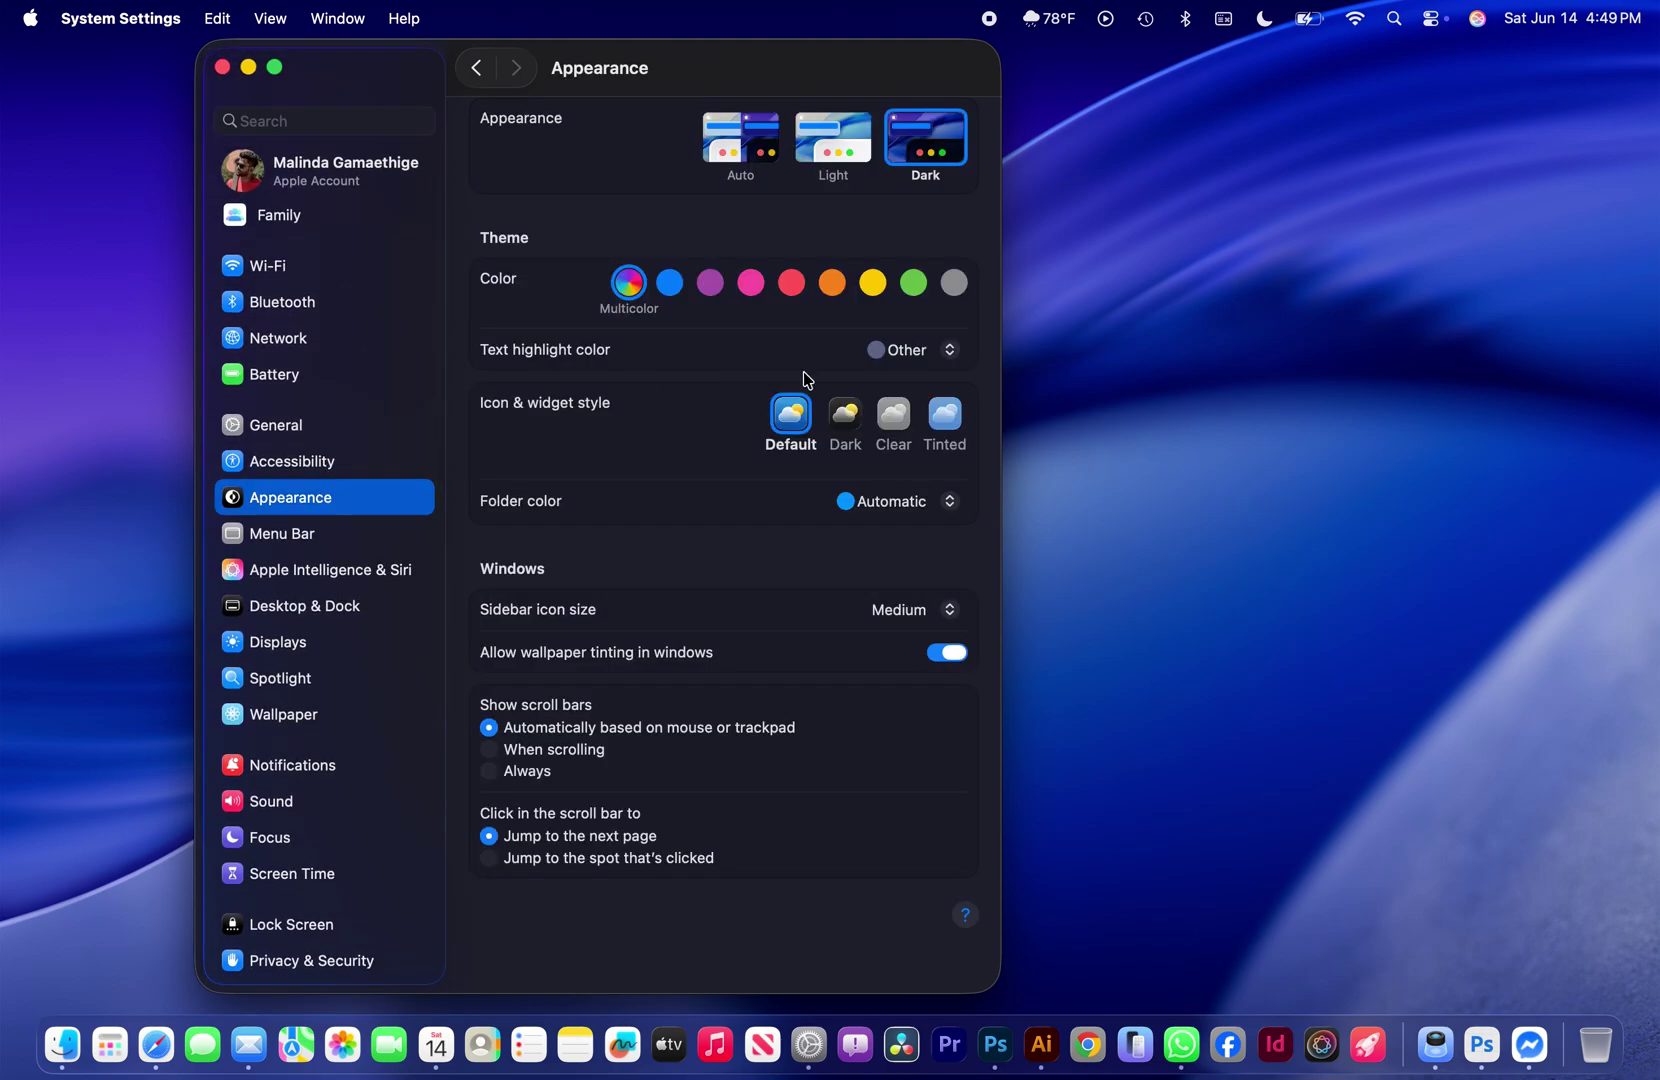
pyautogui.click(843, 414)
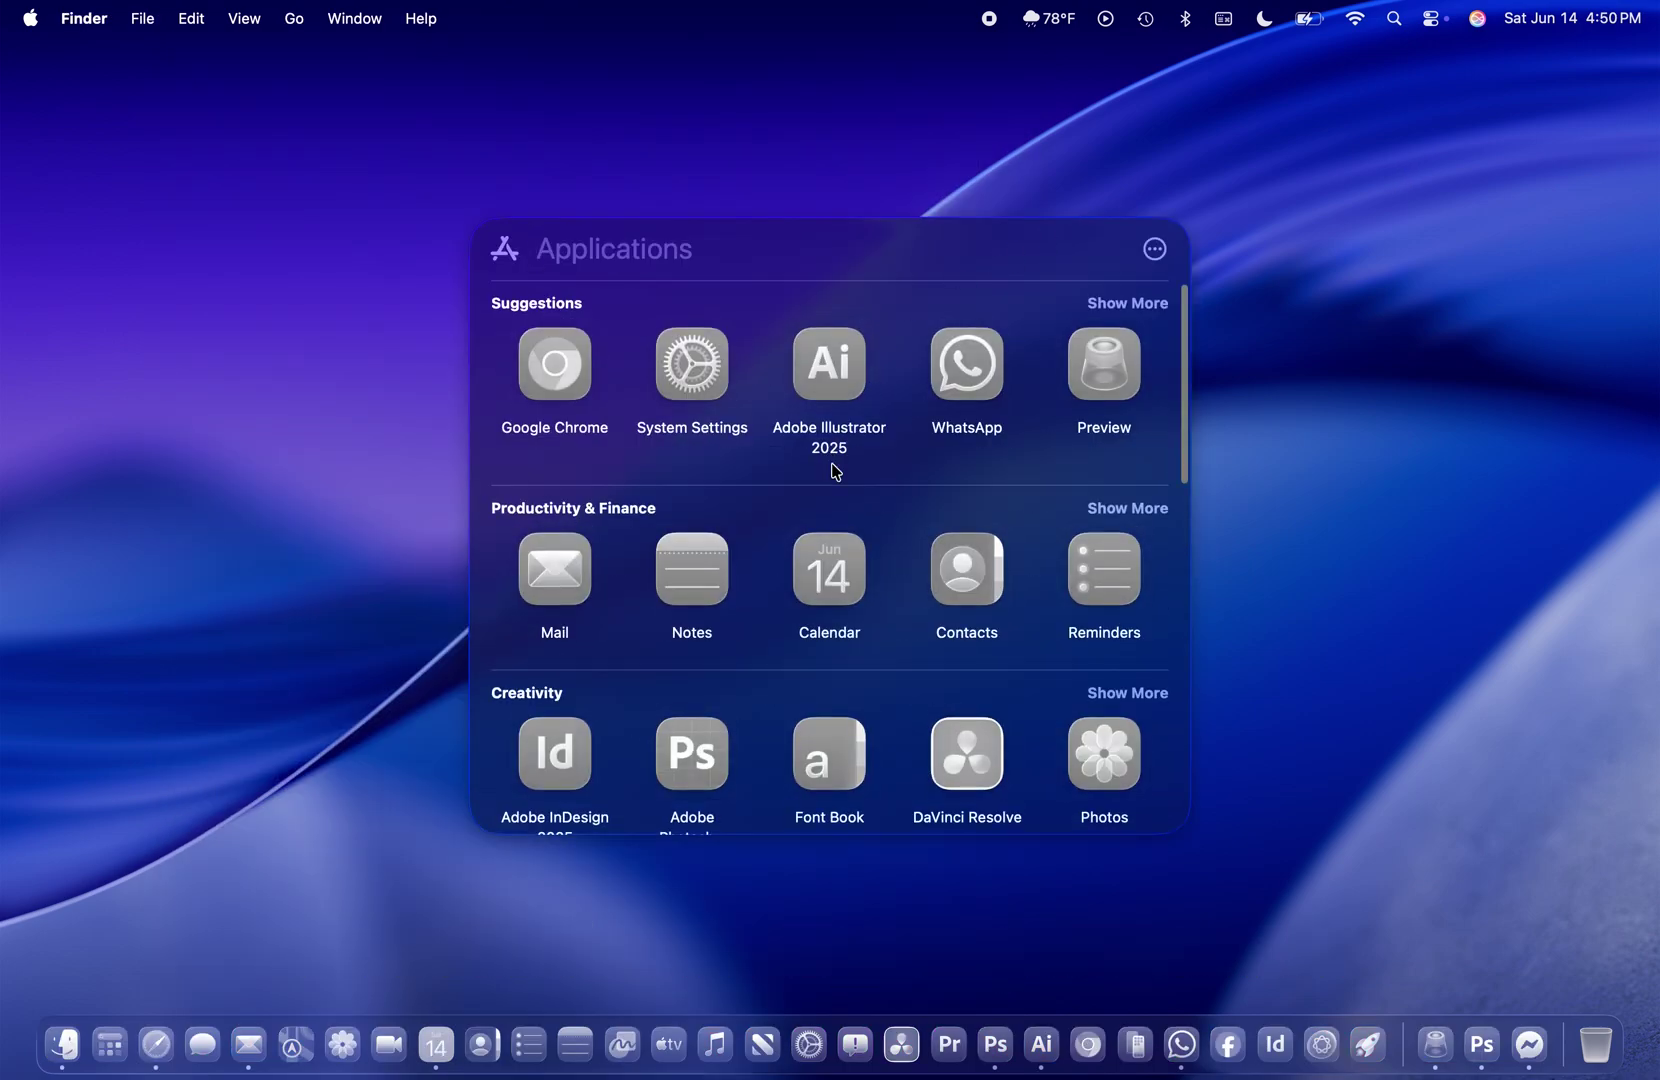
# - Expand the Suggestions group in the Applications window and browse the app categories down to Other
pyautogui.scroll(-1, 836, 471)
pyautogui.scroll(1, 836, 471)
pyautogui.click(1164, 310)
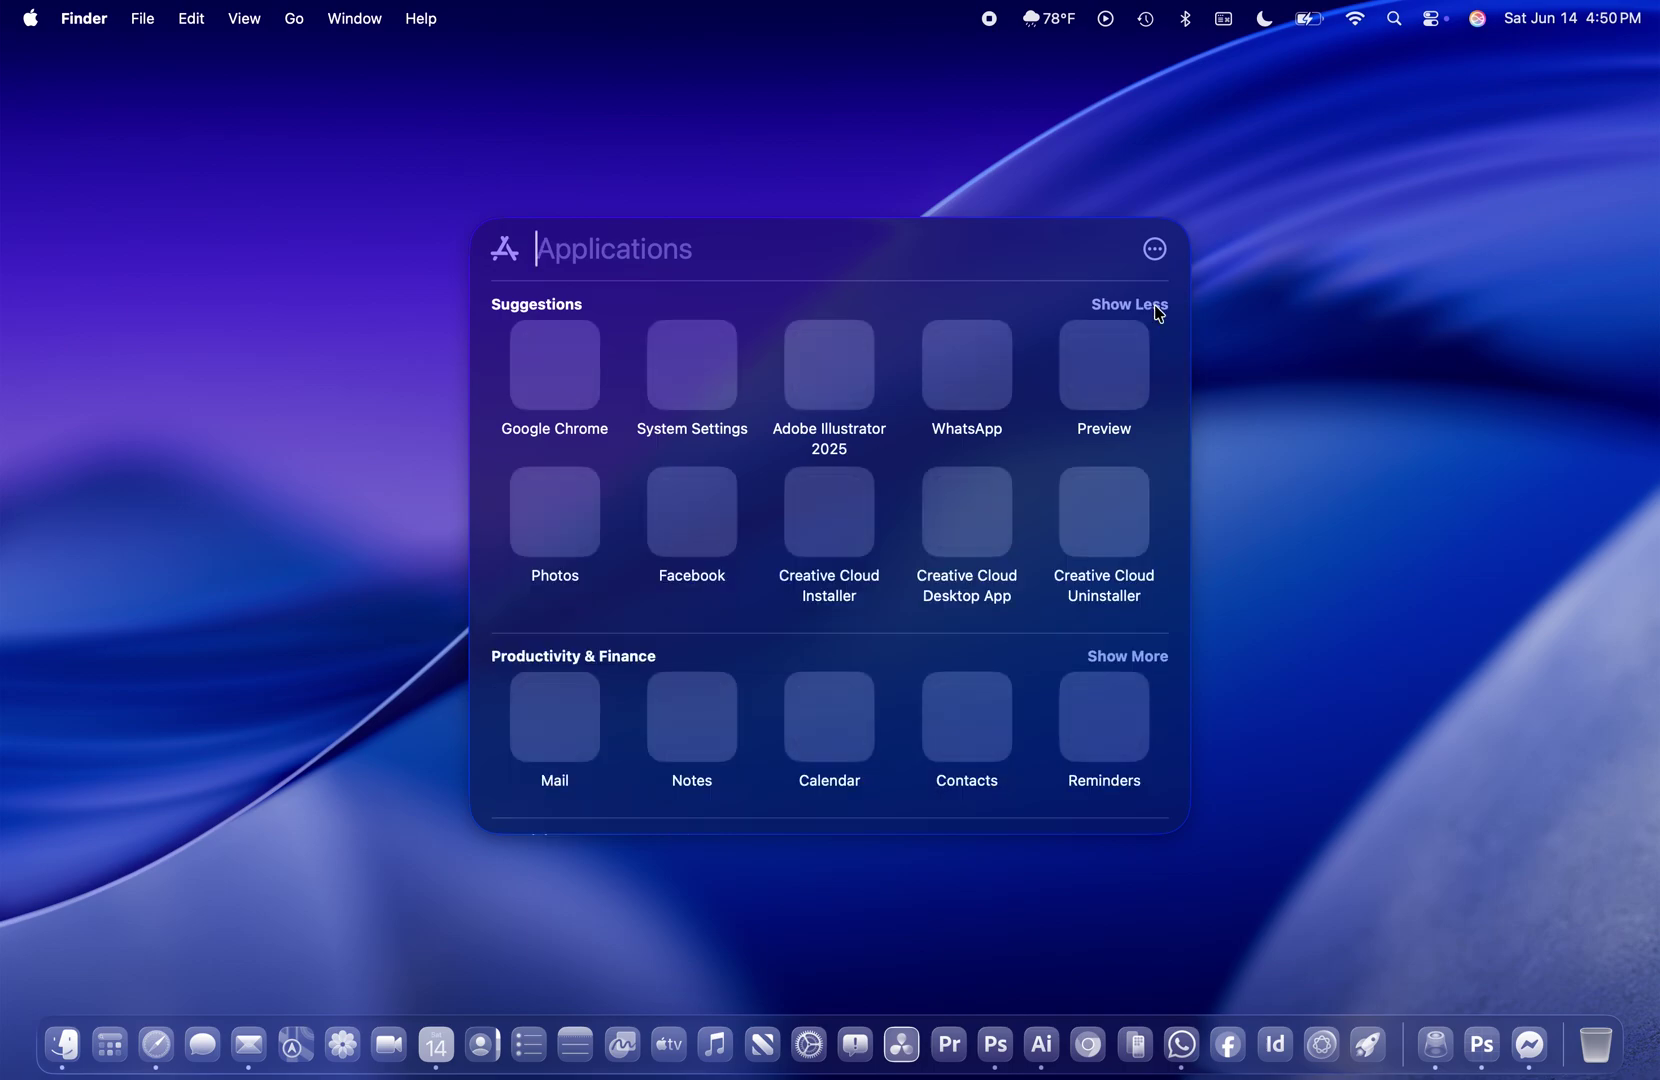
pyautogui.scroll(-8, 774, 481)
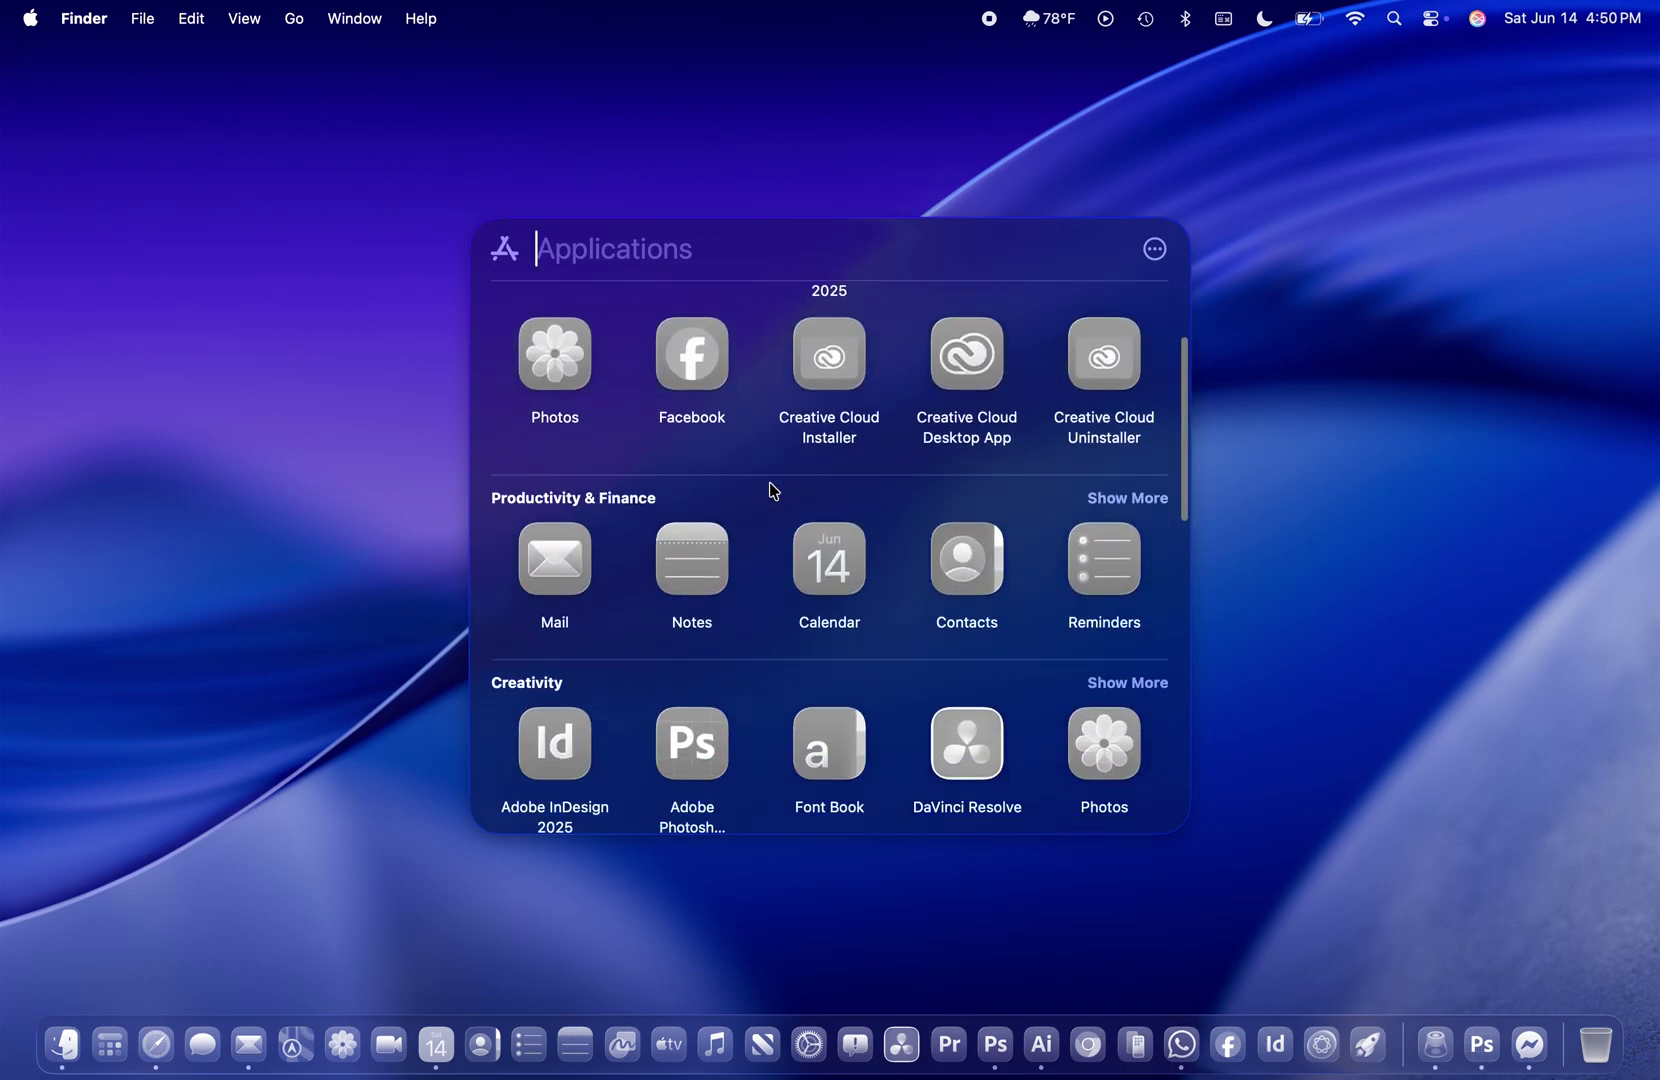
pyautogui.scroll(-10, 774, 491)
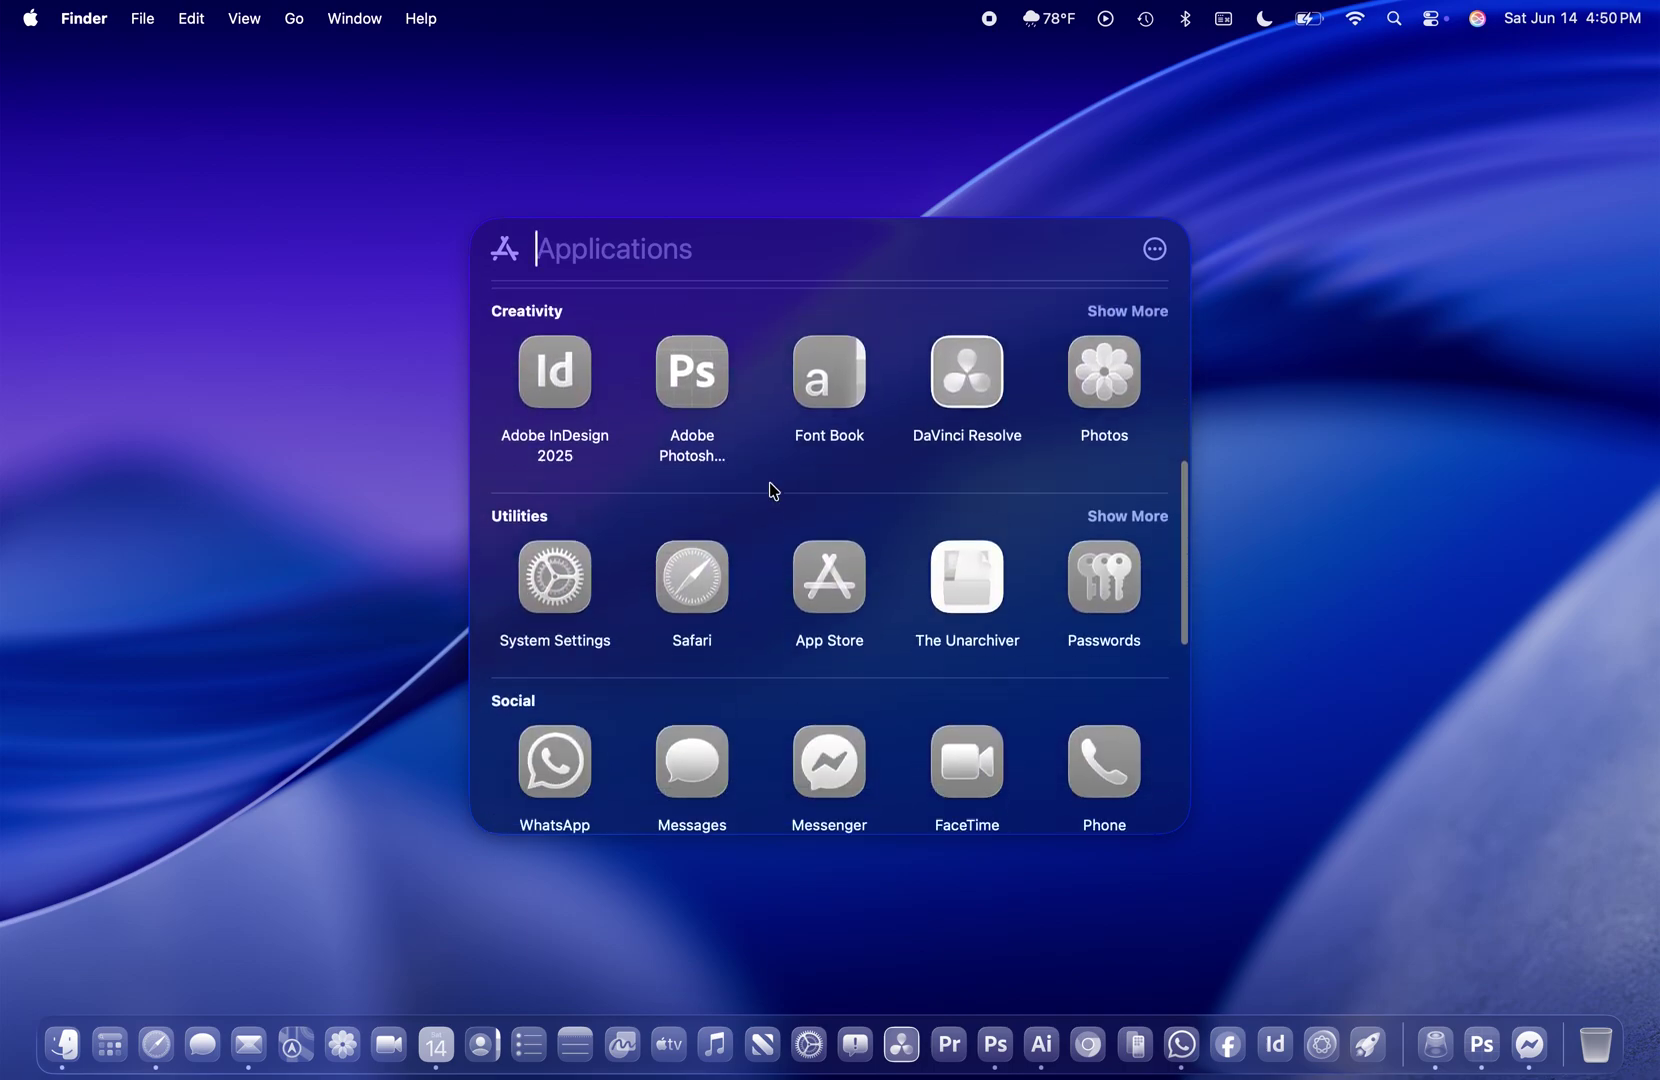
pyautogui.scroll(-7, 774, 491)
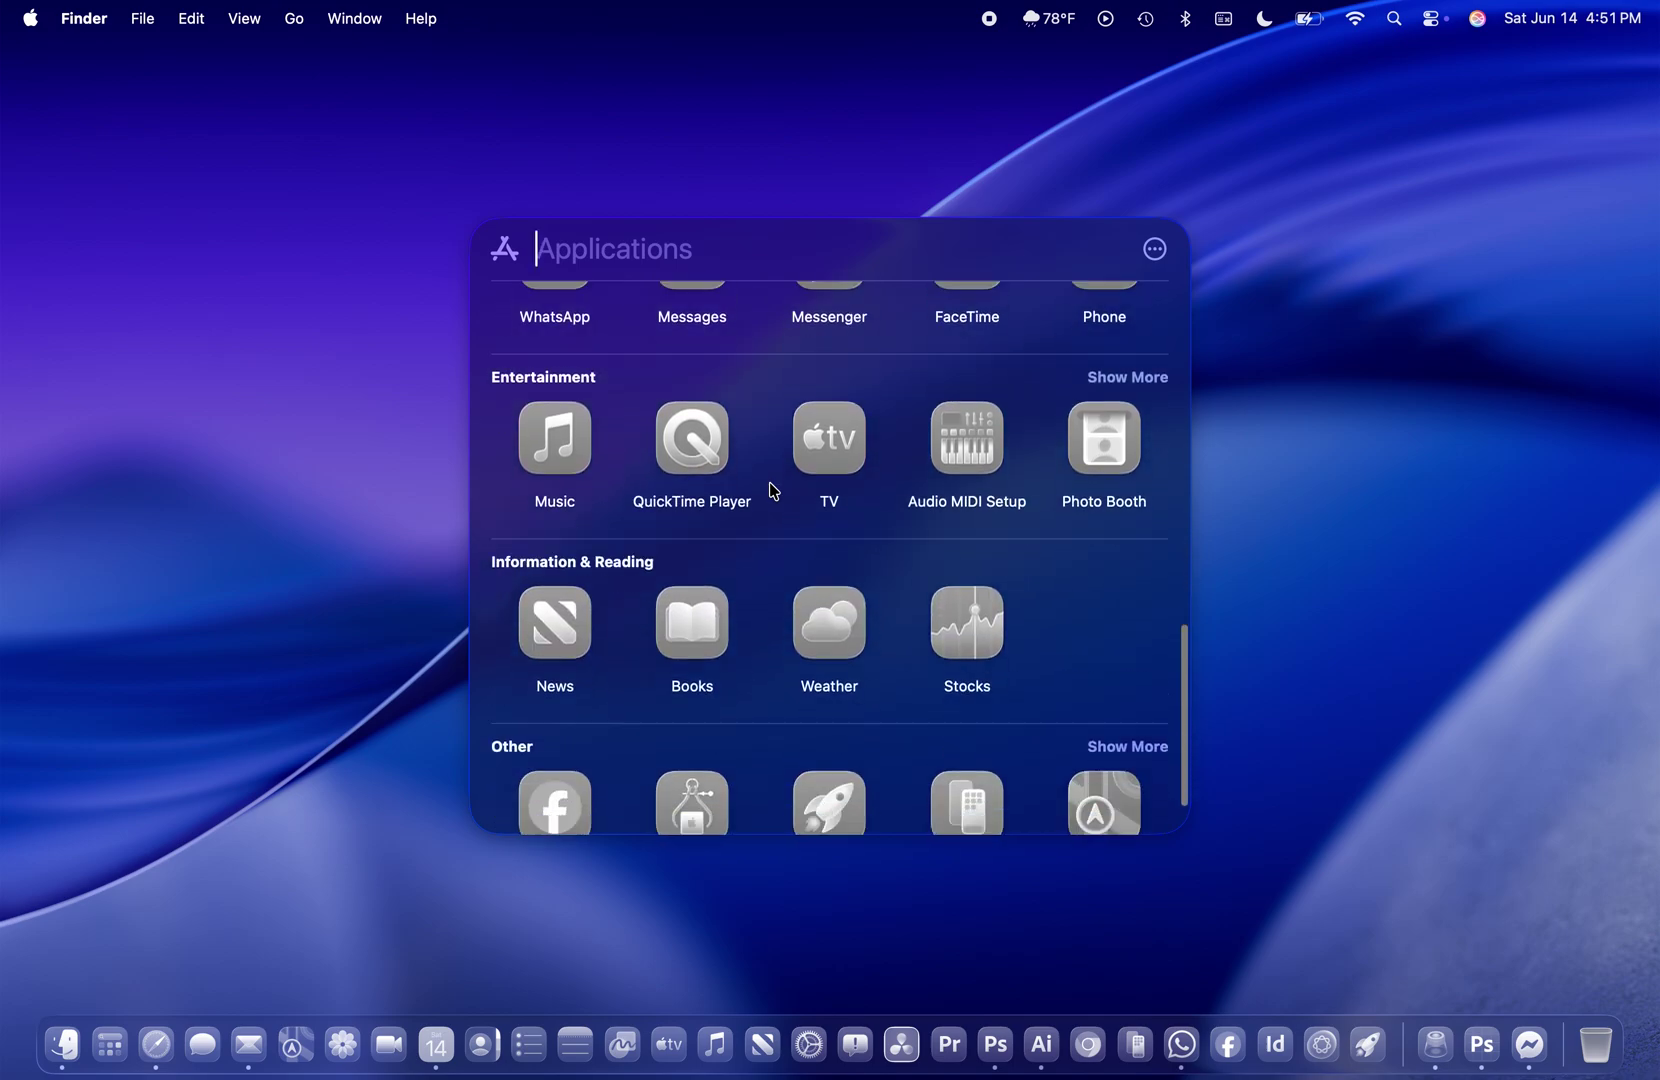
pyautogui.scroll(20, 774, 491)
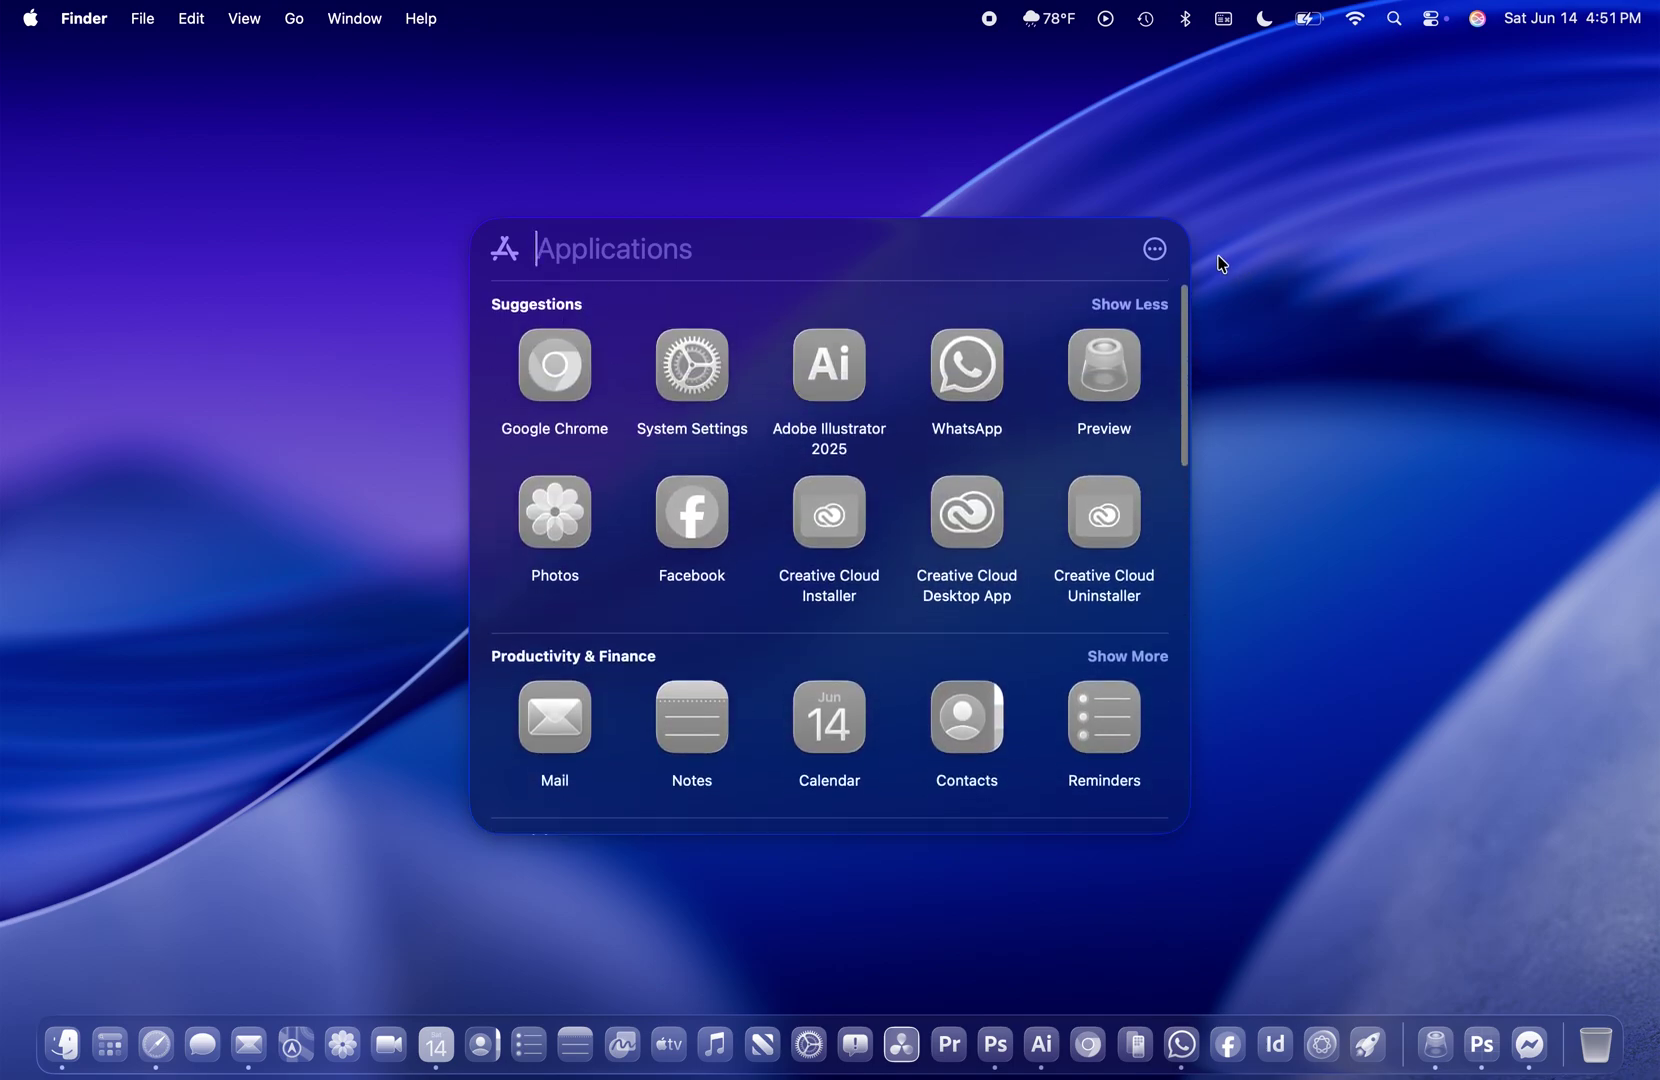
# - Arrange the Applications window by Name and browse the alphabetical groups from A to V
pyautogui.click(1155, 249)
pyautogui.click(1127, 312)
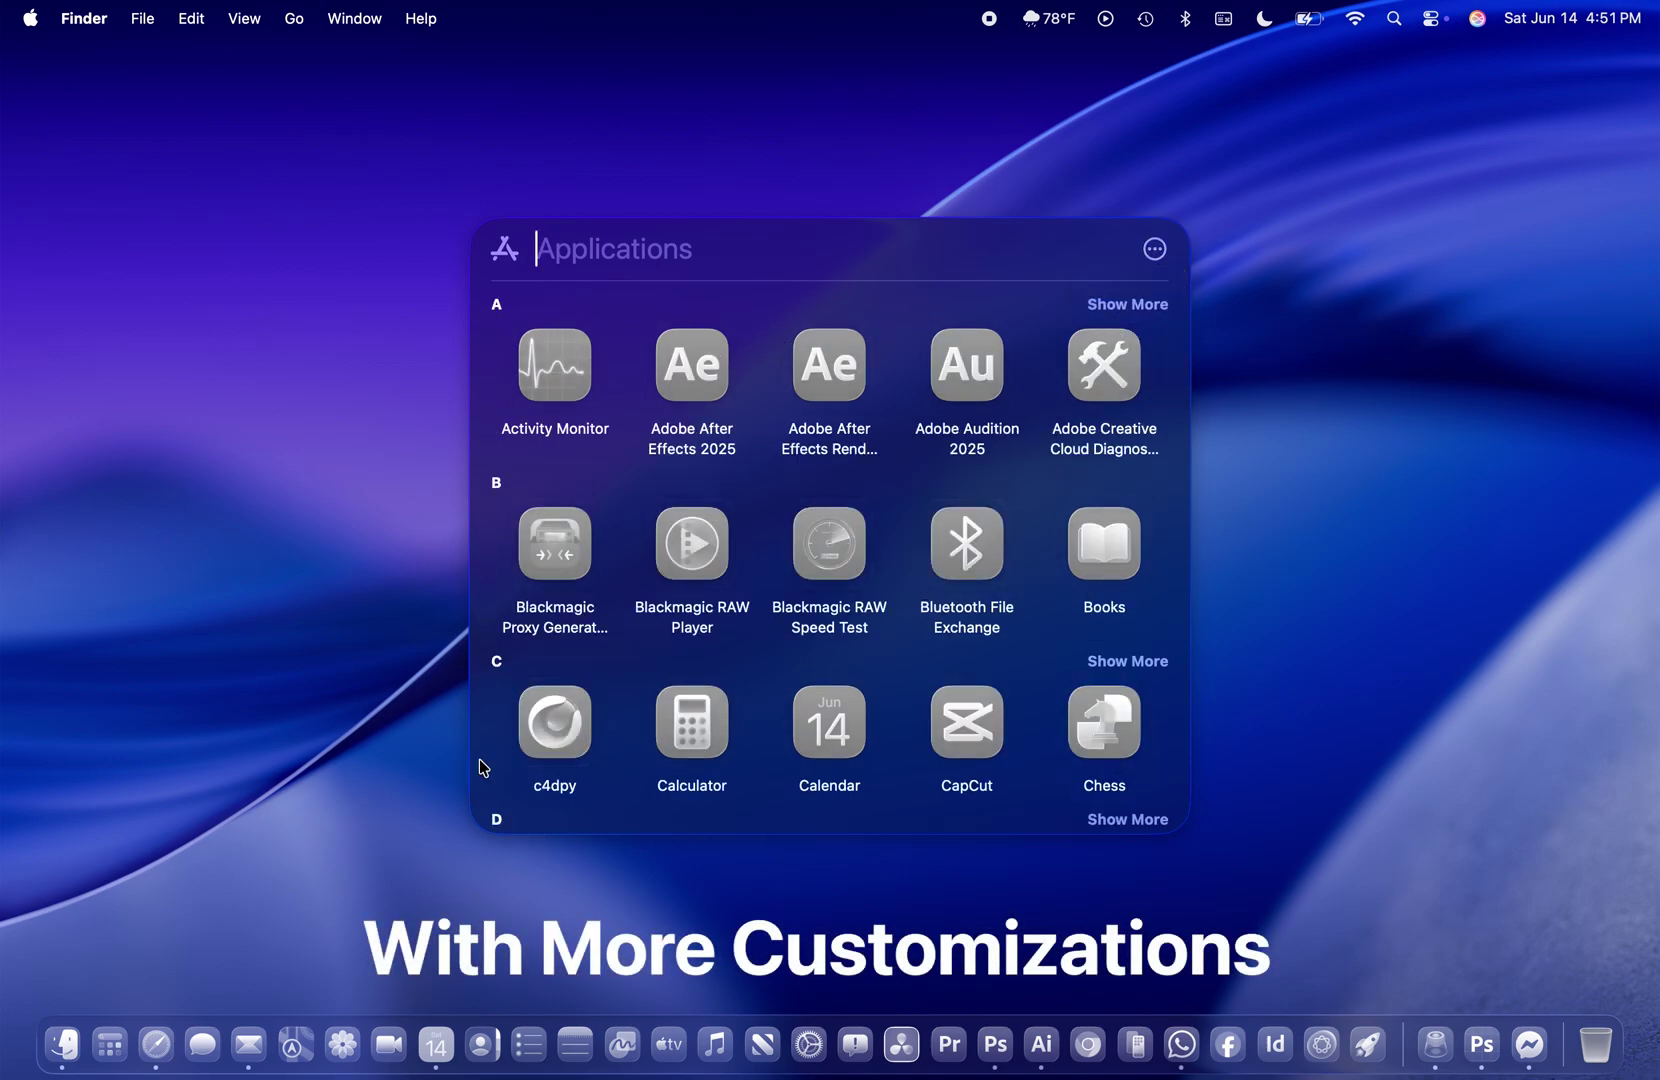
pyautogui.scroll(-10, 540, 748)
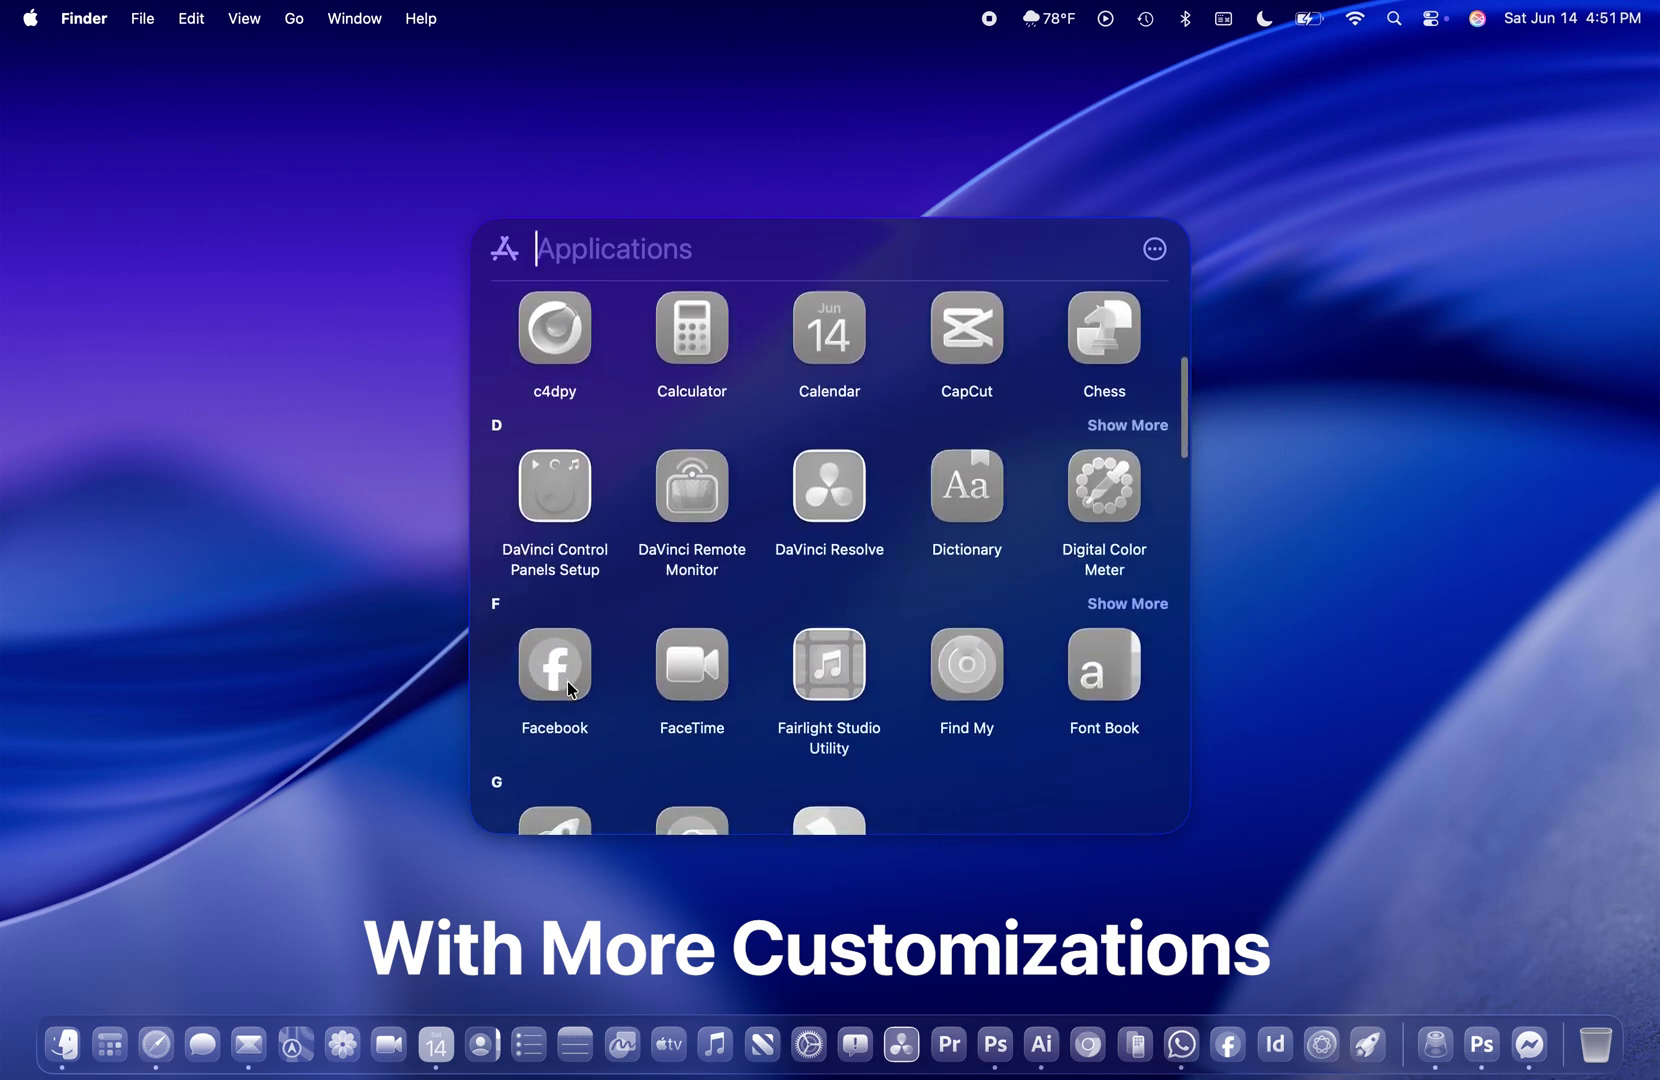
pyautogui.scroll(-10, 567, 681)
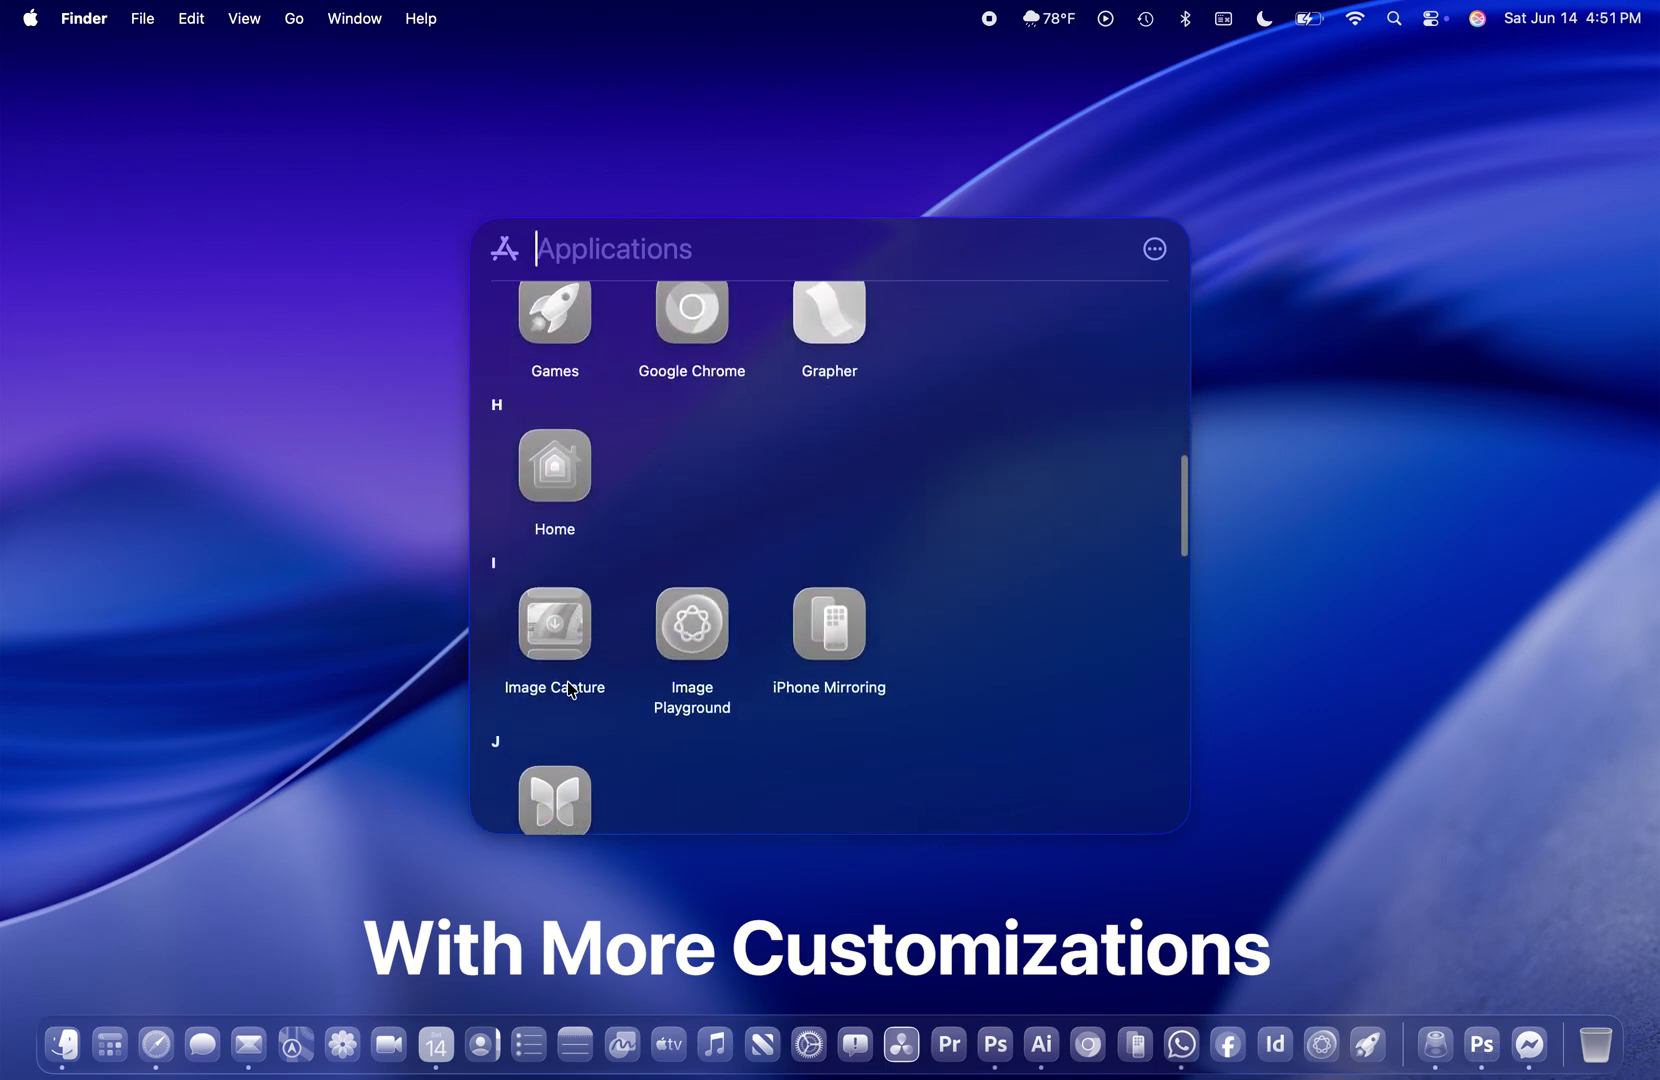
pyautogui.scroll(-10, 571, 689)
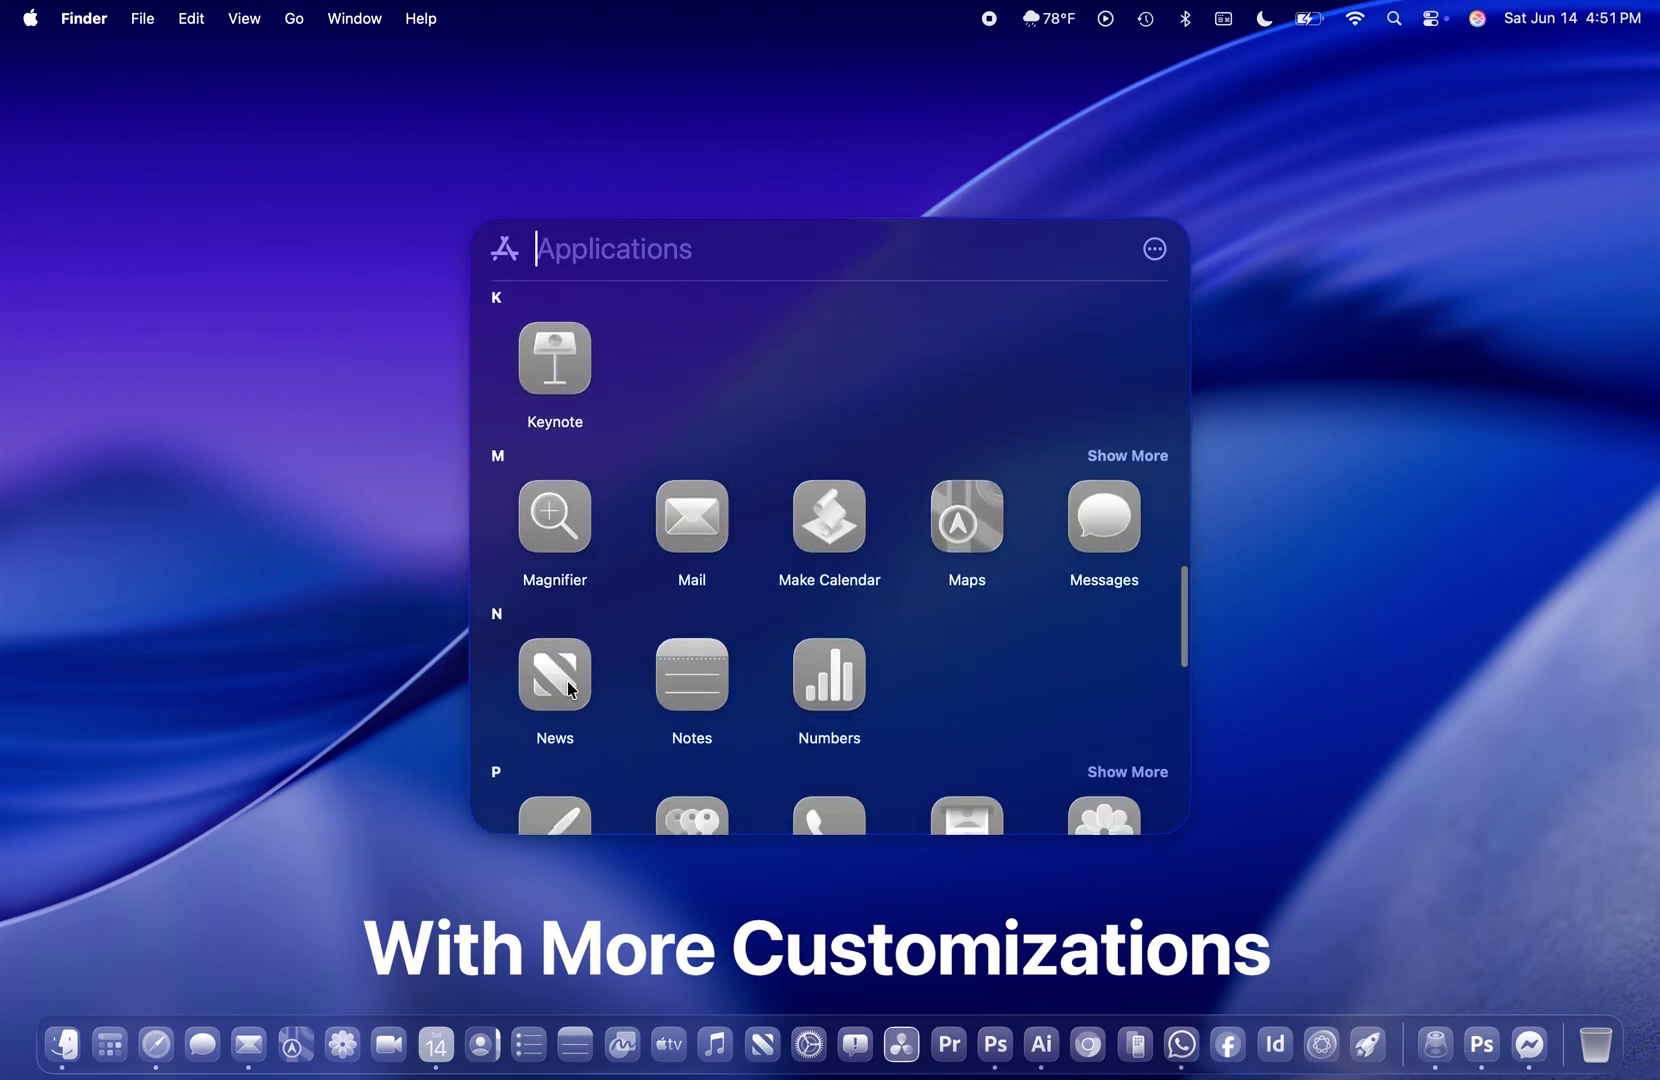
pyautogui.scroll(-10, 569, 685)
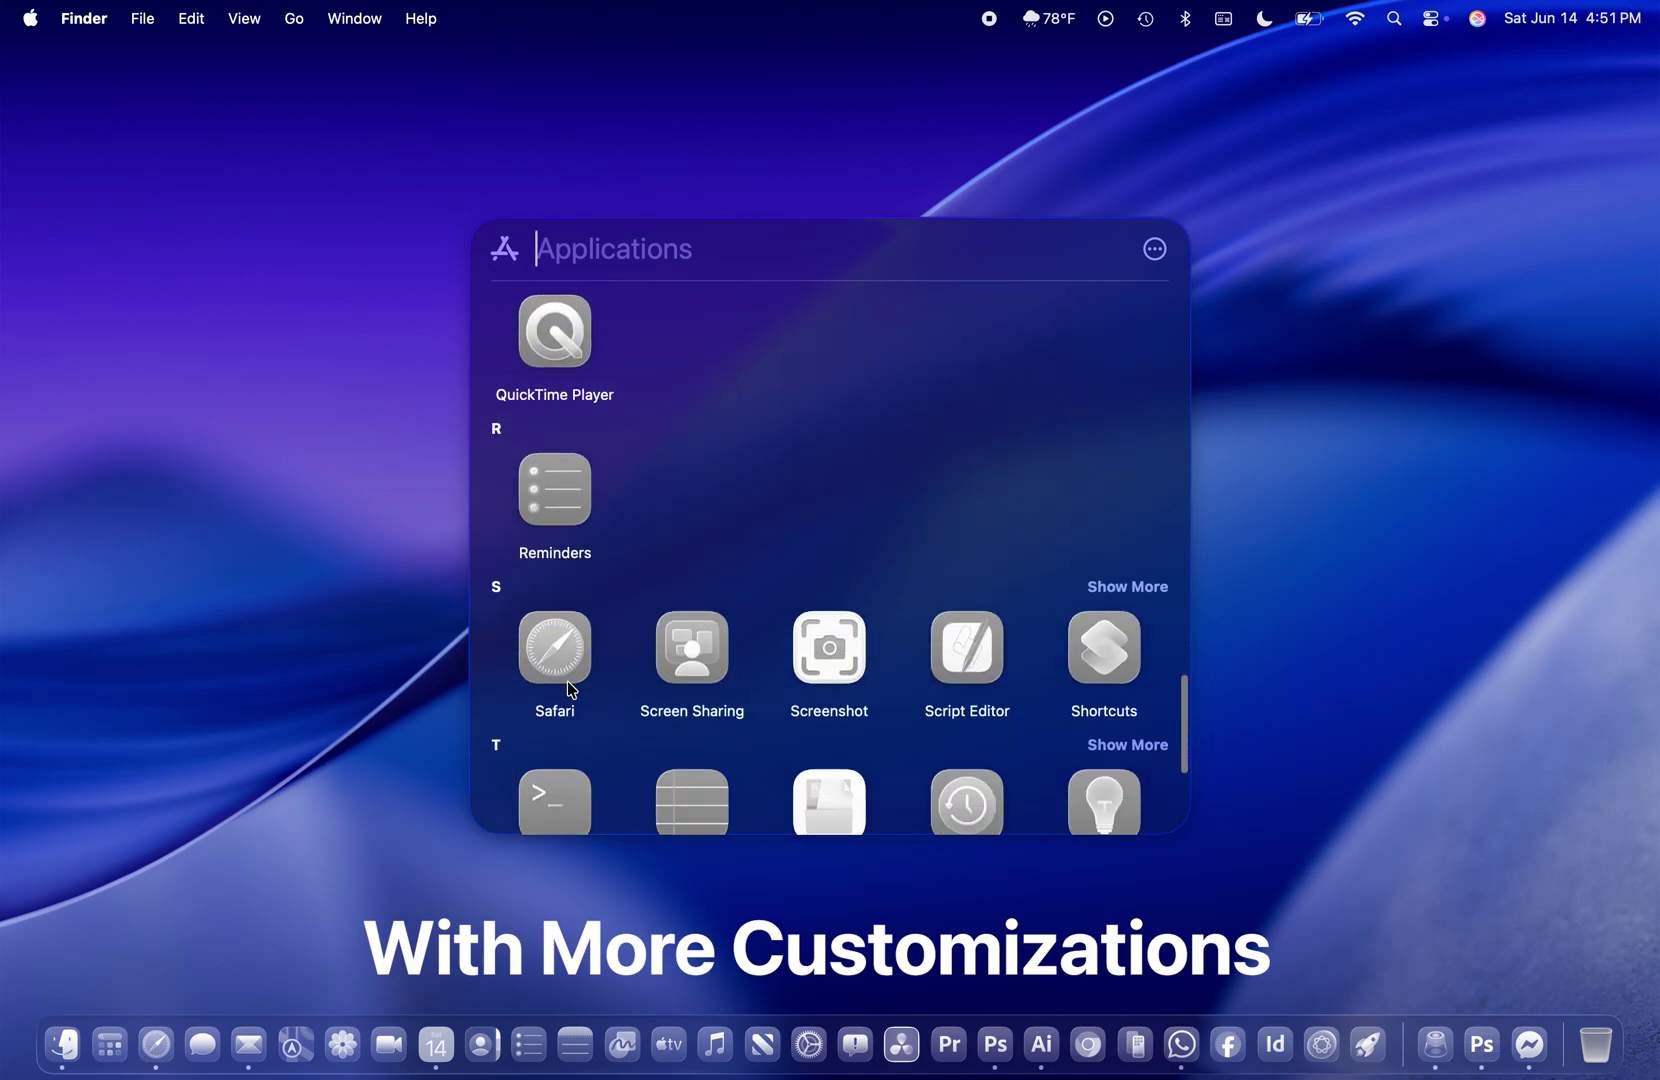
pyautogui.scroll(-5, 567, 680)
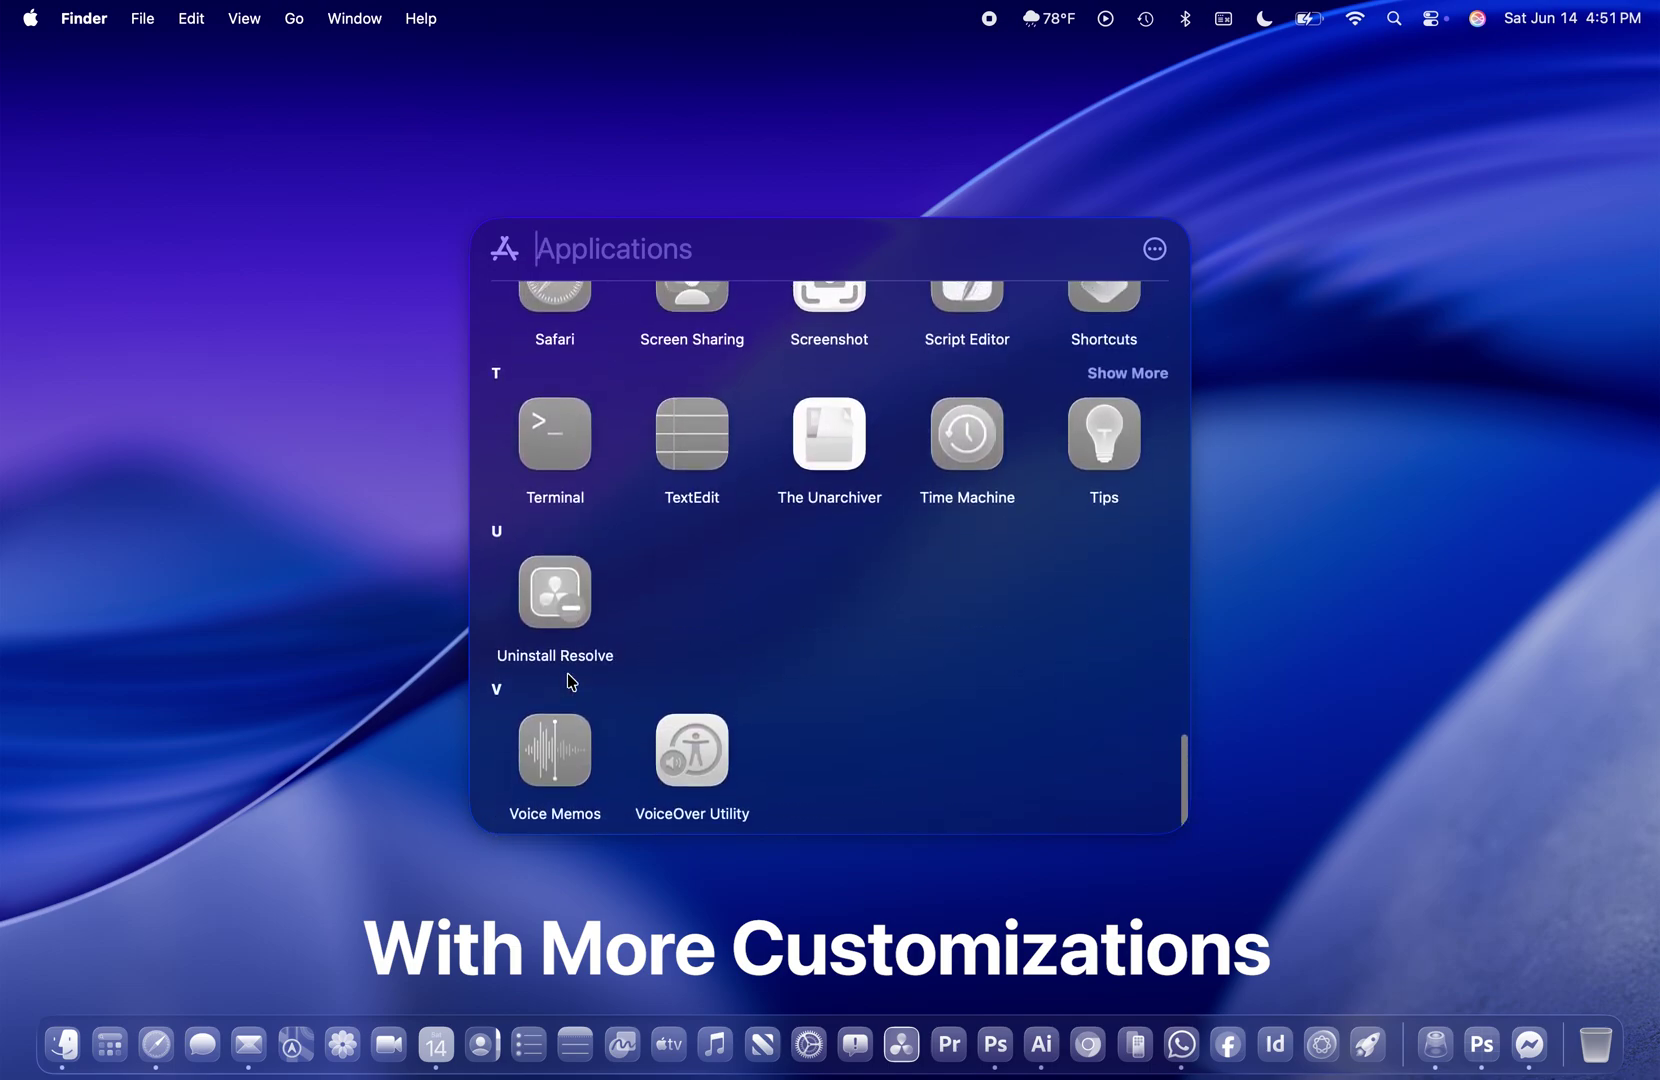
# - Display the applications as a List and browse the entries from the A group onward
pyautogui.click(1163, 260)
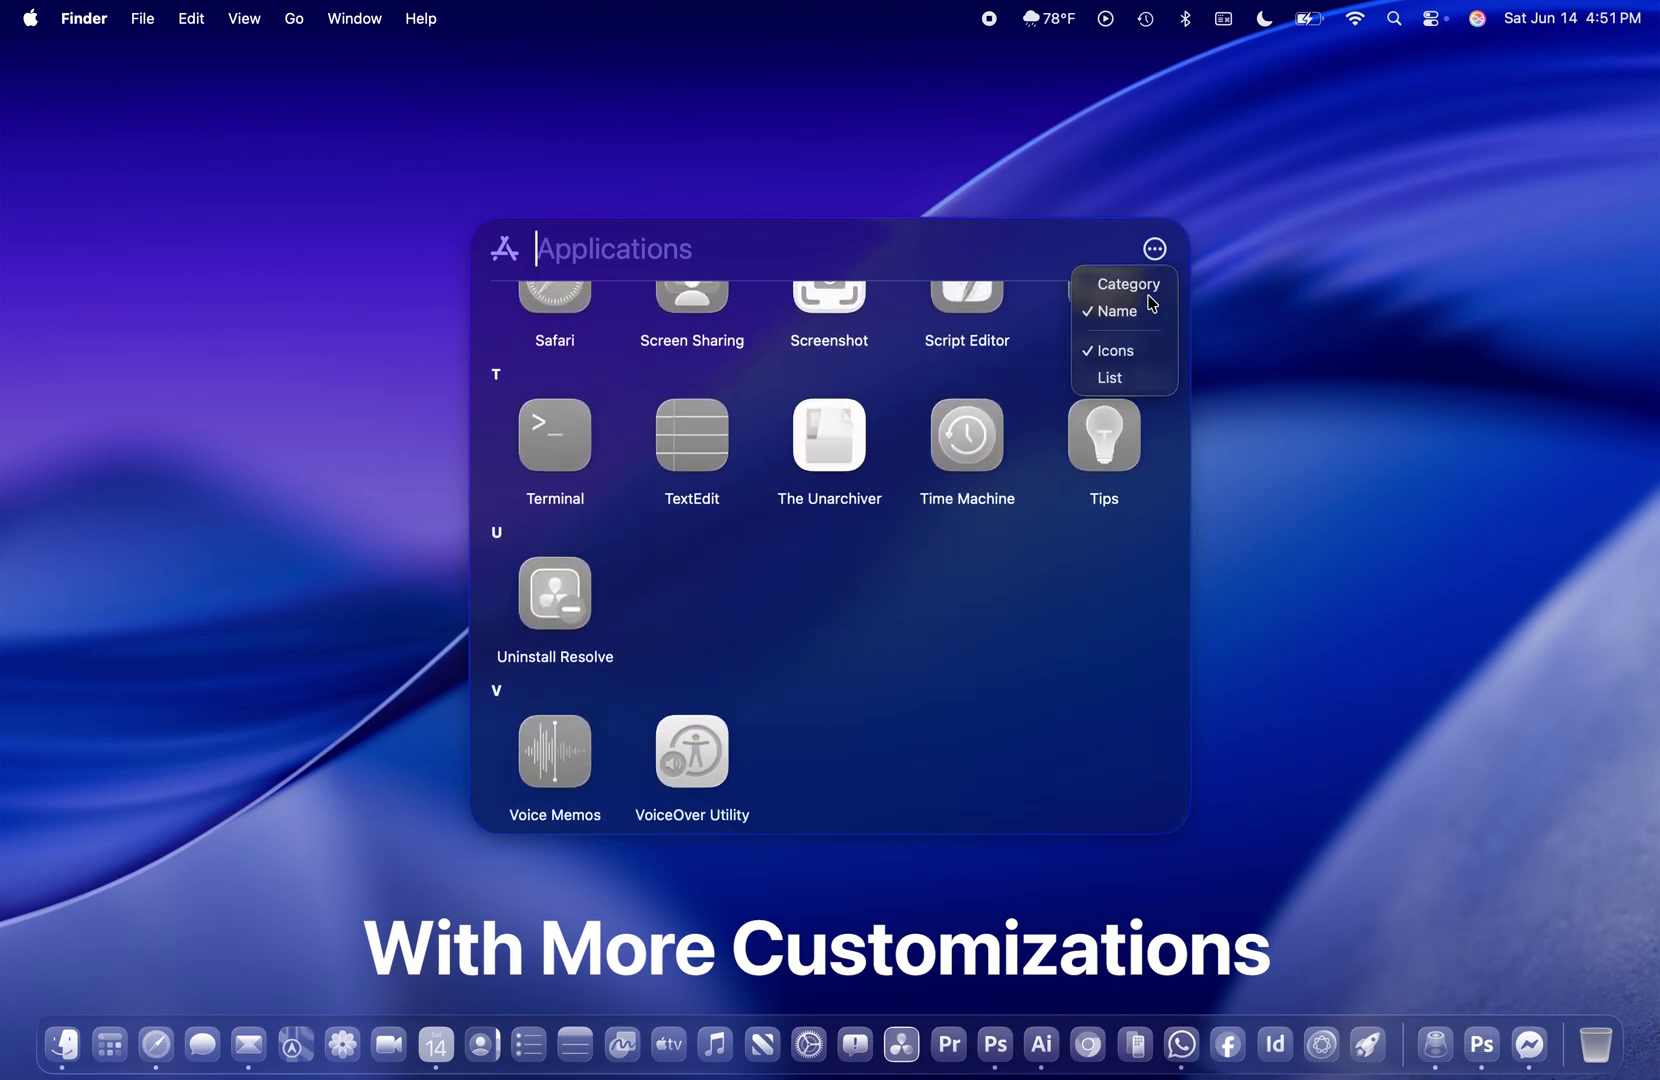
pyautogui.click(1128, 376)
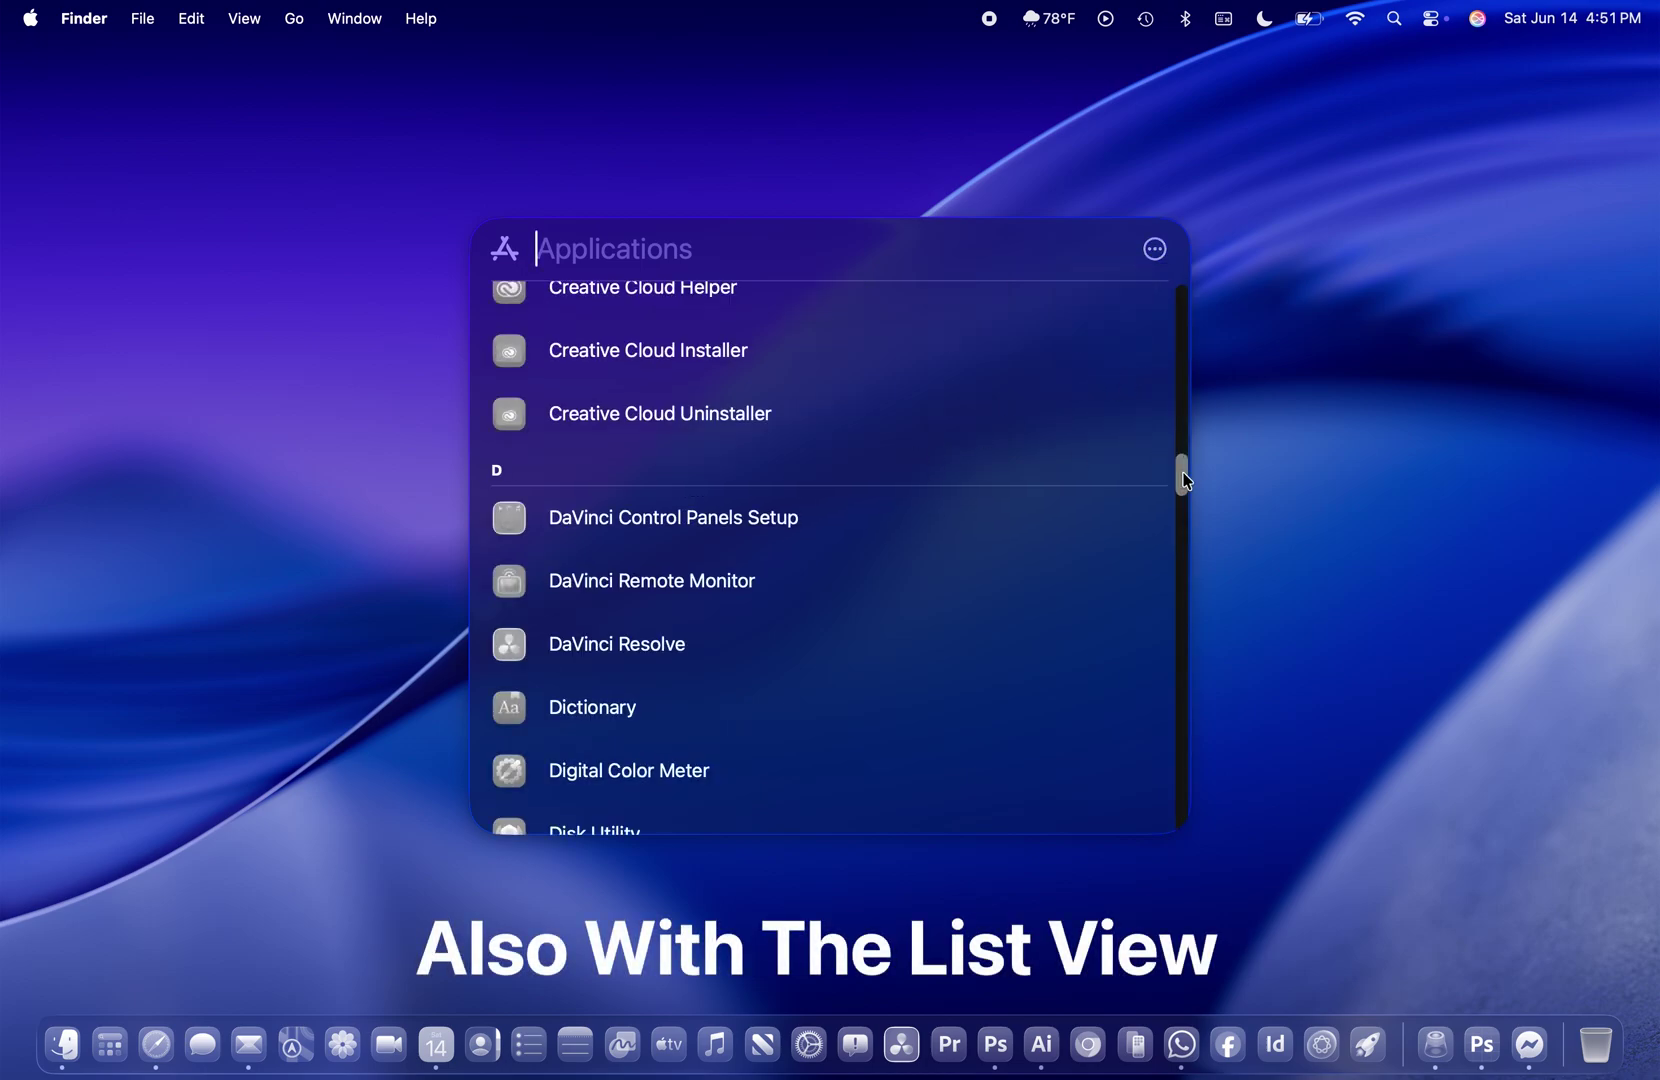
pyautogui.moveTo(1184, 470); pyautogui.dragTo(1197, 311)
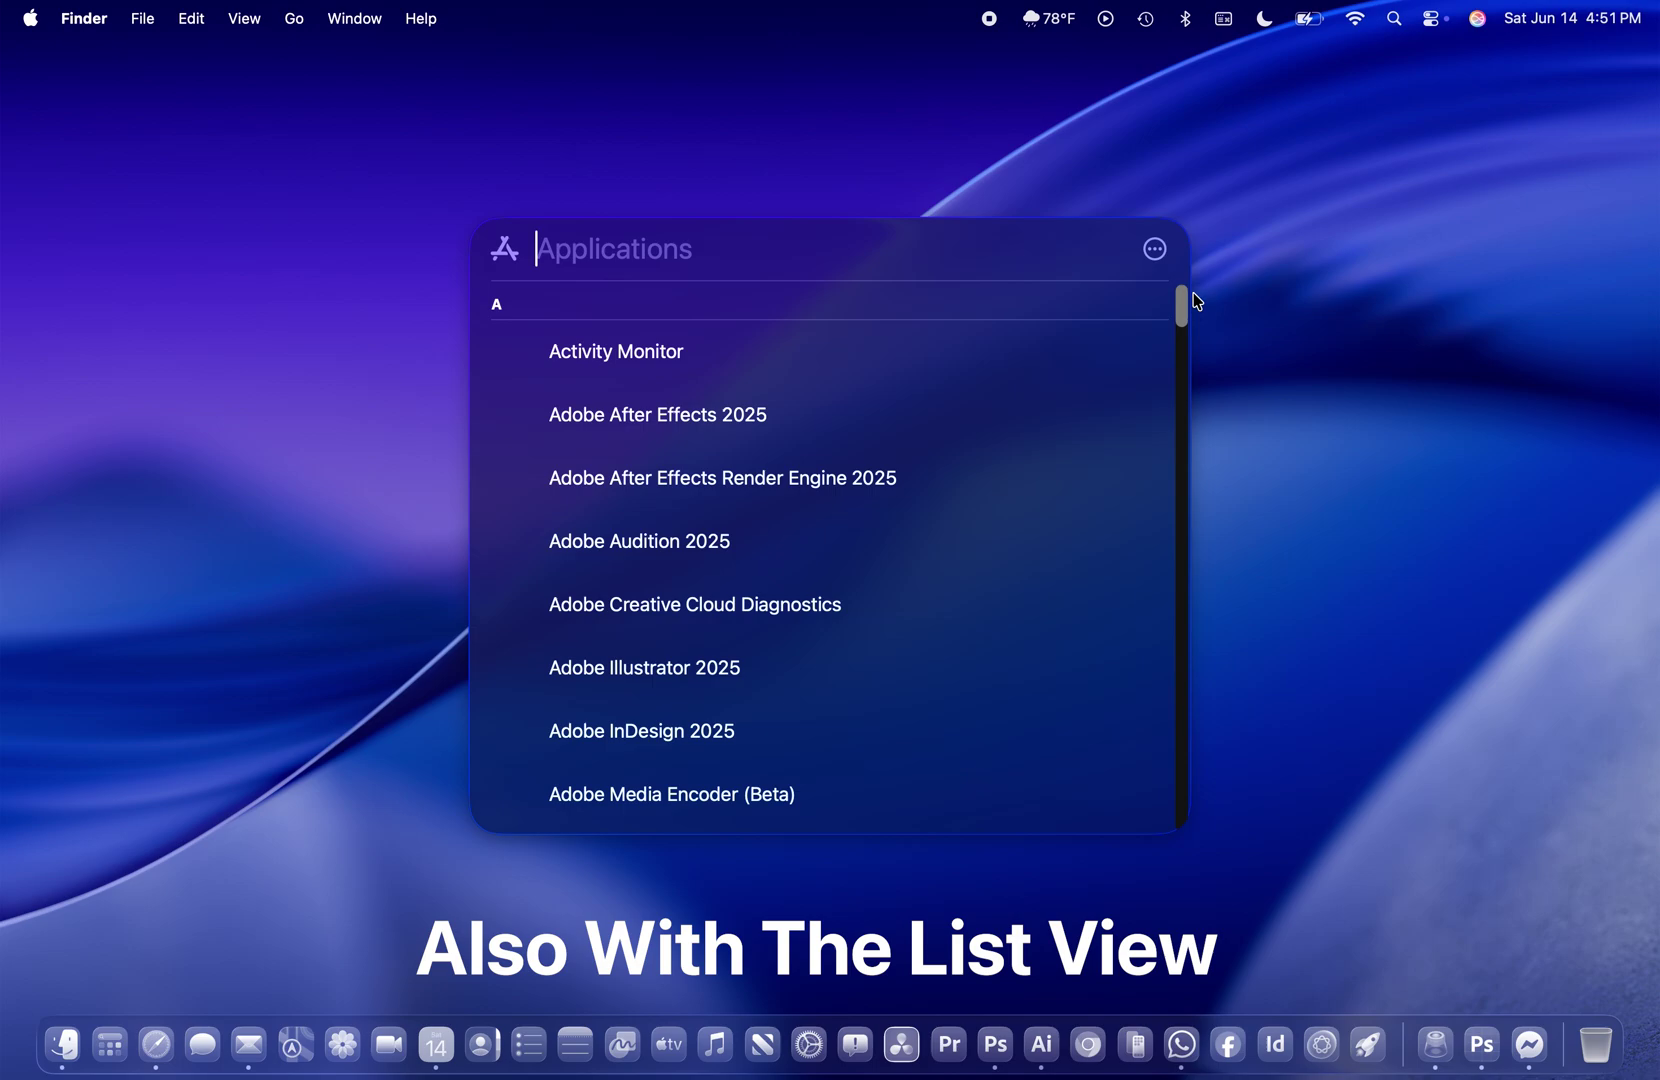
pyautogui.scroll(-4, 787, 423)
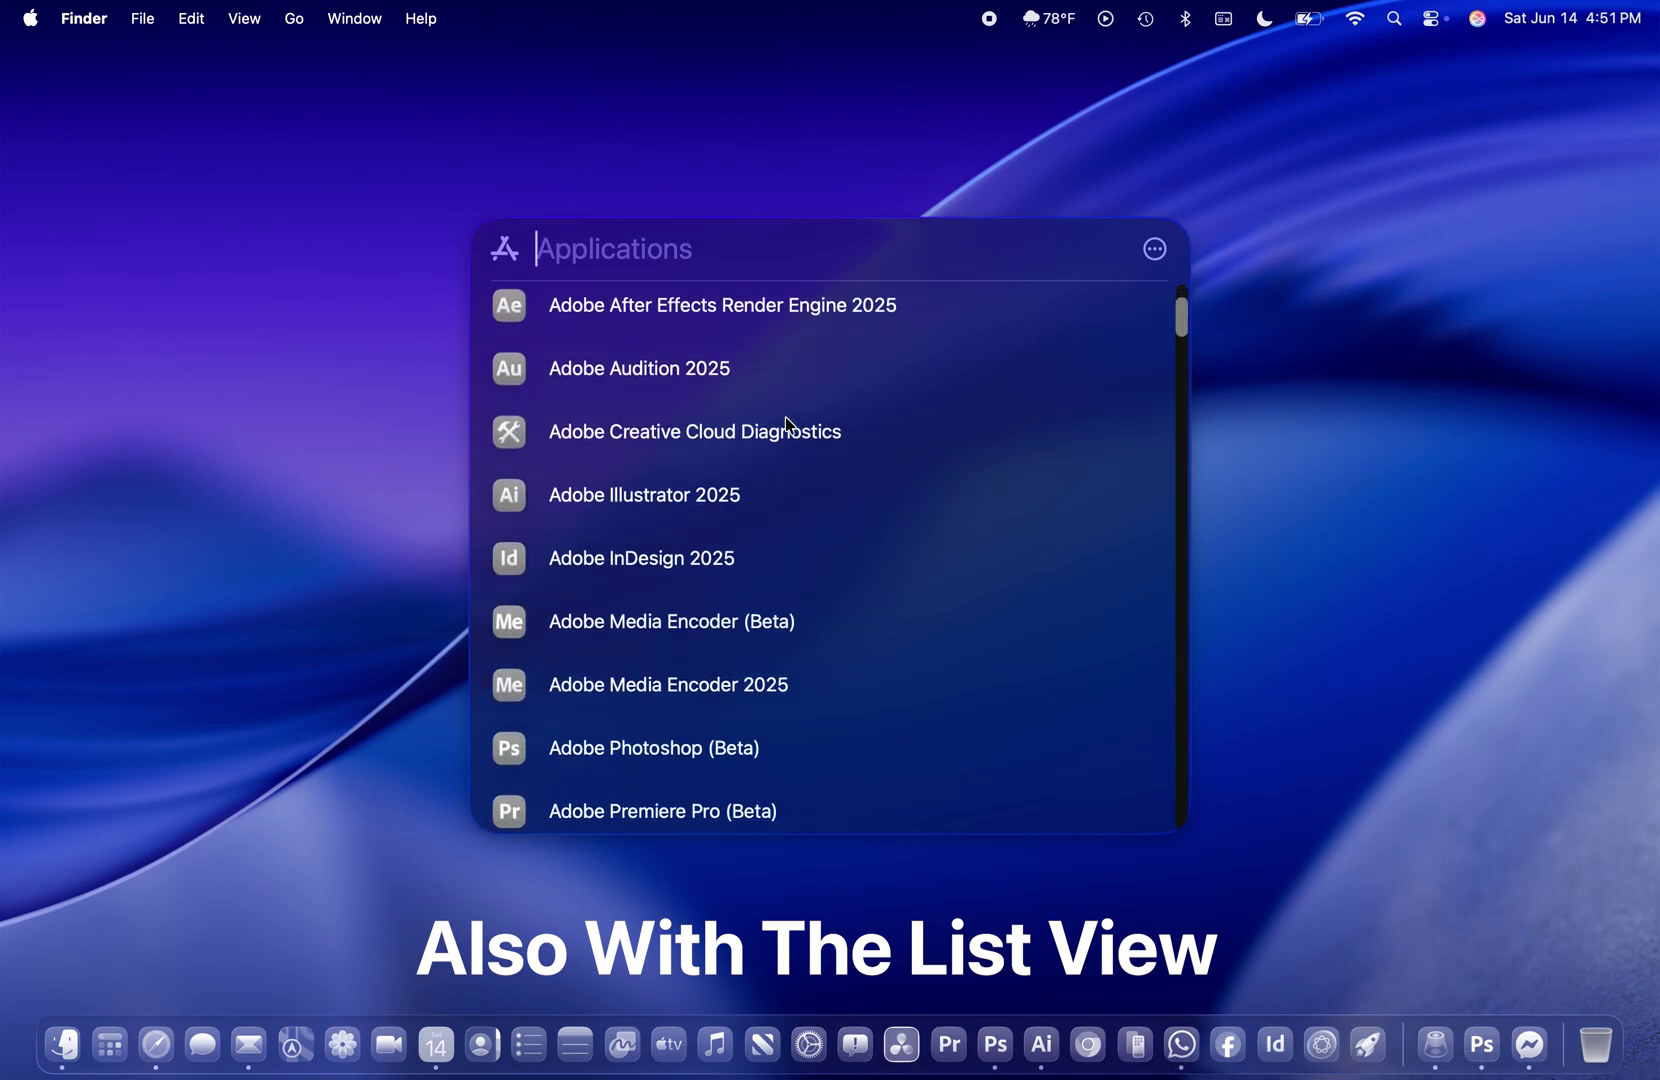
pyautogui.scroll(-20, 789, 425)
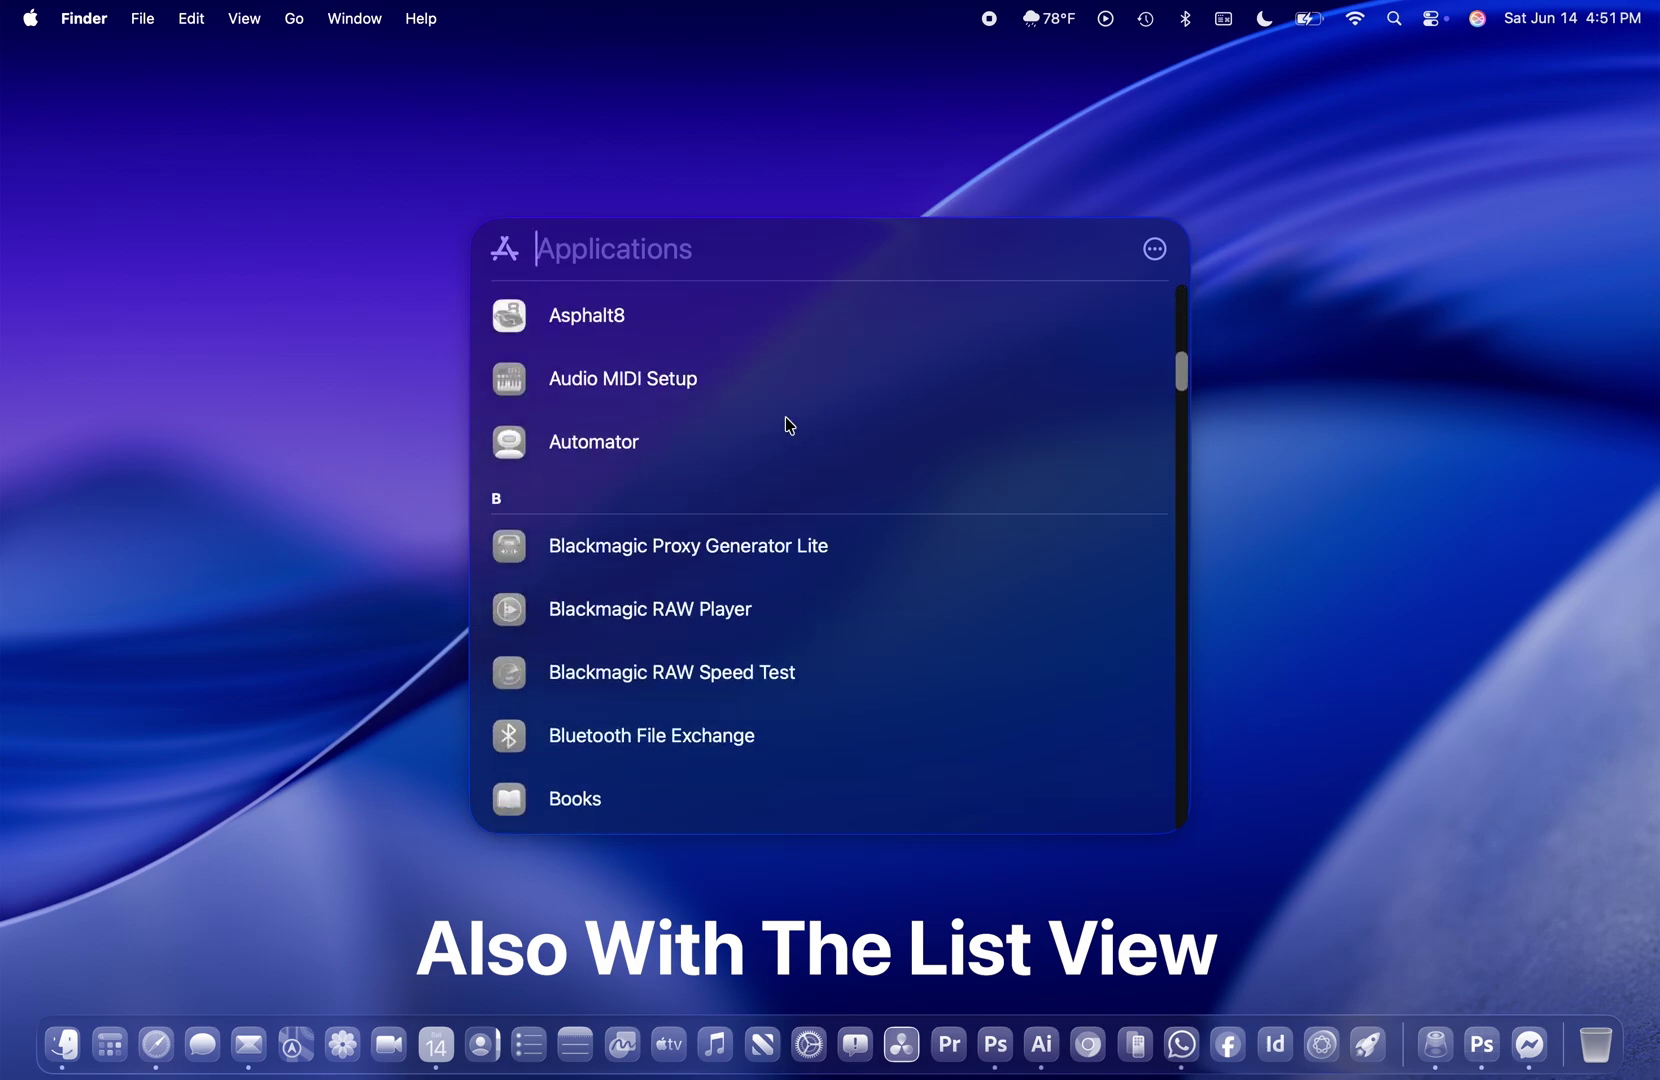
pyautogui.scroll(-16, 788, 425)
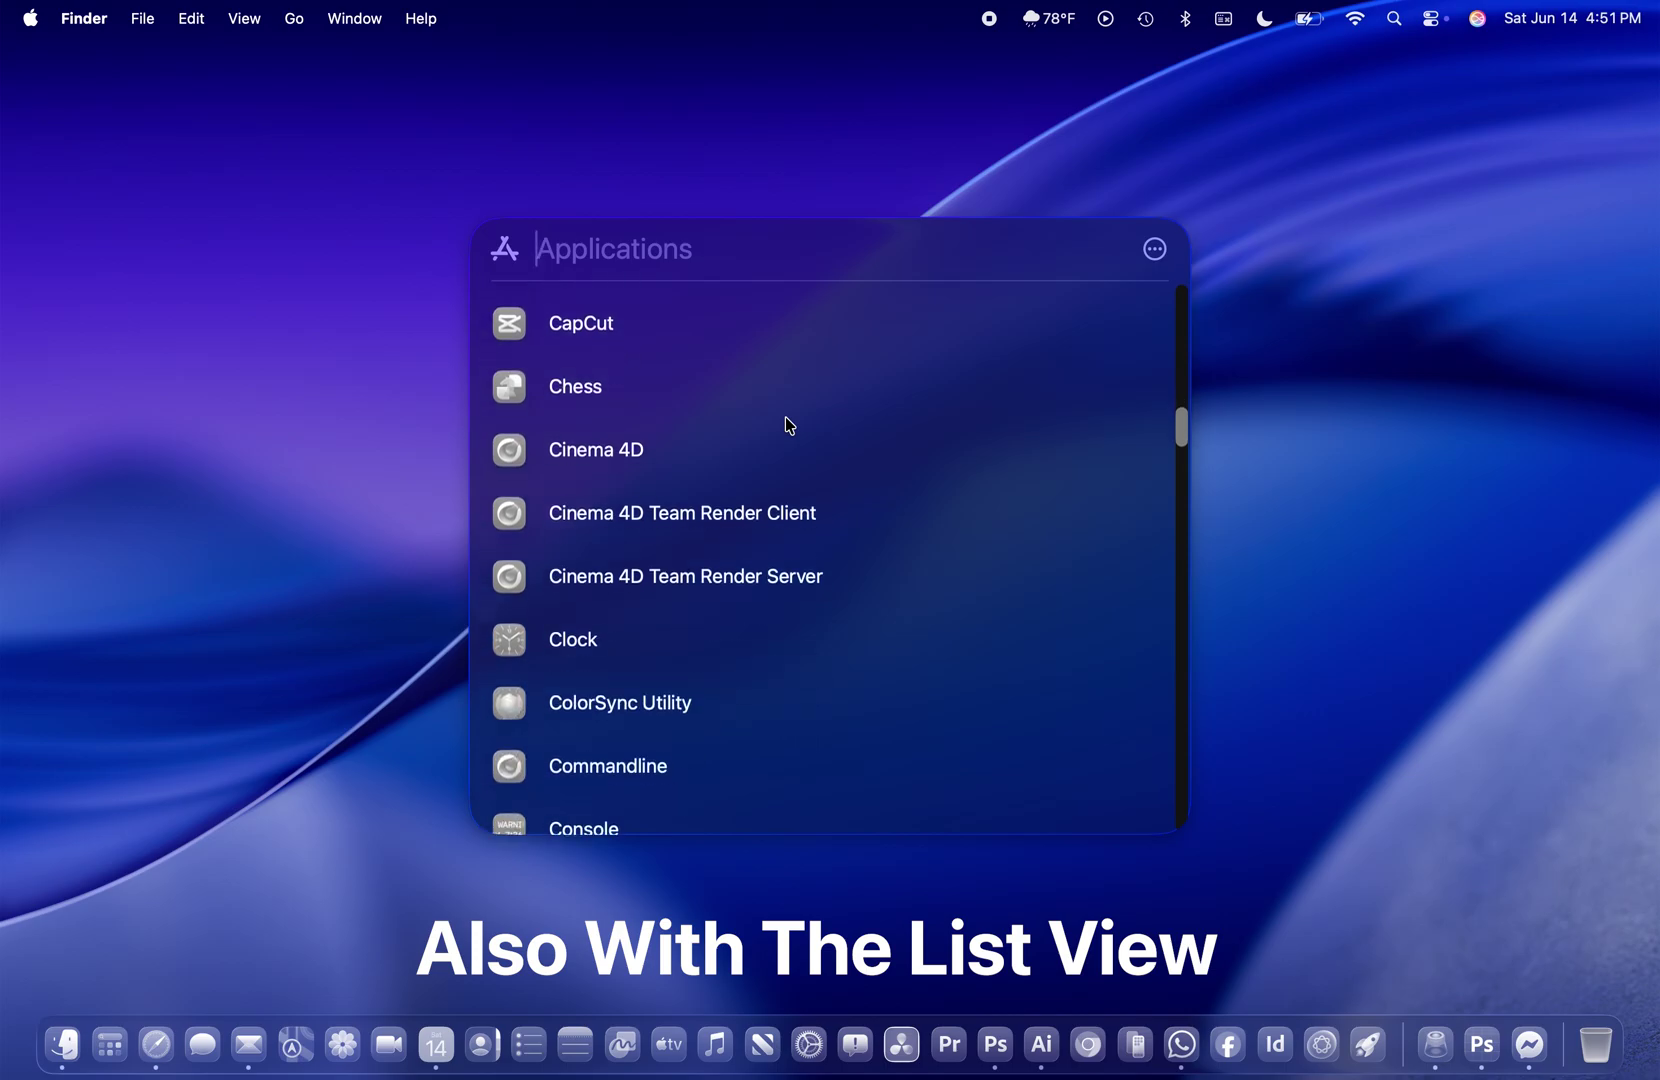
pyautogui.scroll(-6, 785, 420)
pyautogui.click(1157, 249)
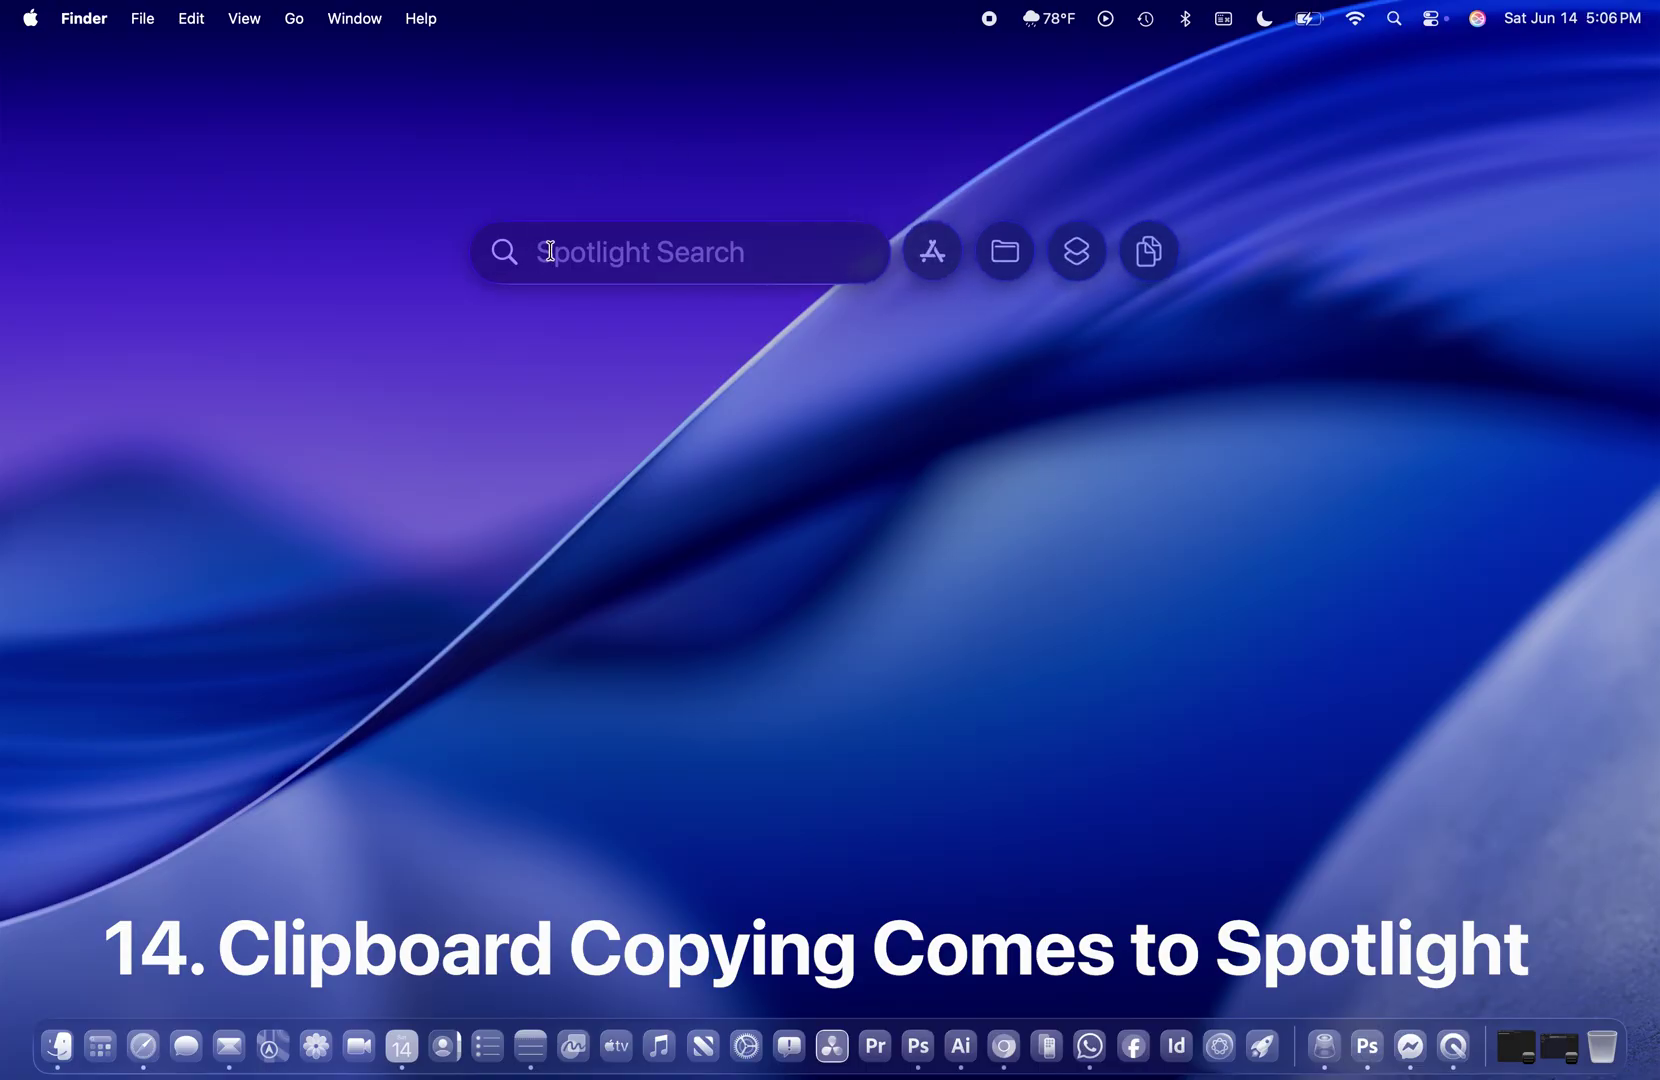
# - Enable clipboard history search in Spotlight
pyautogui.click(1151, 254)
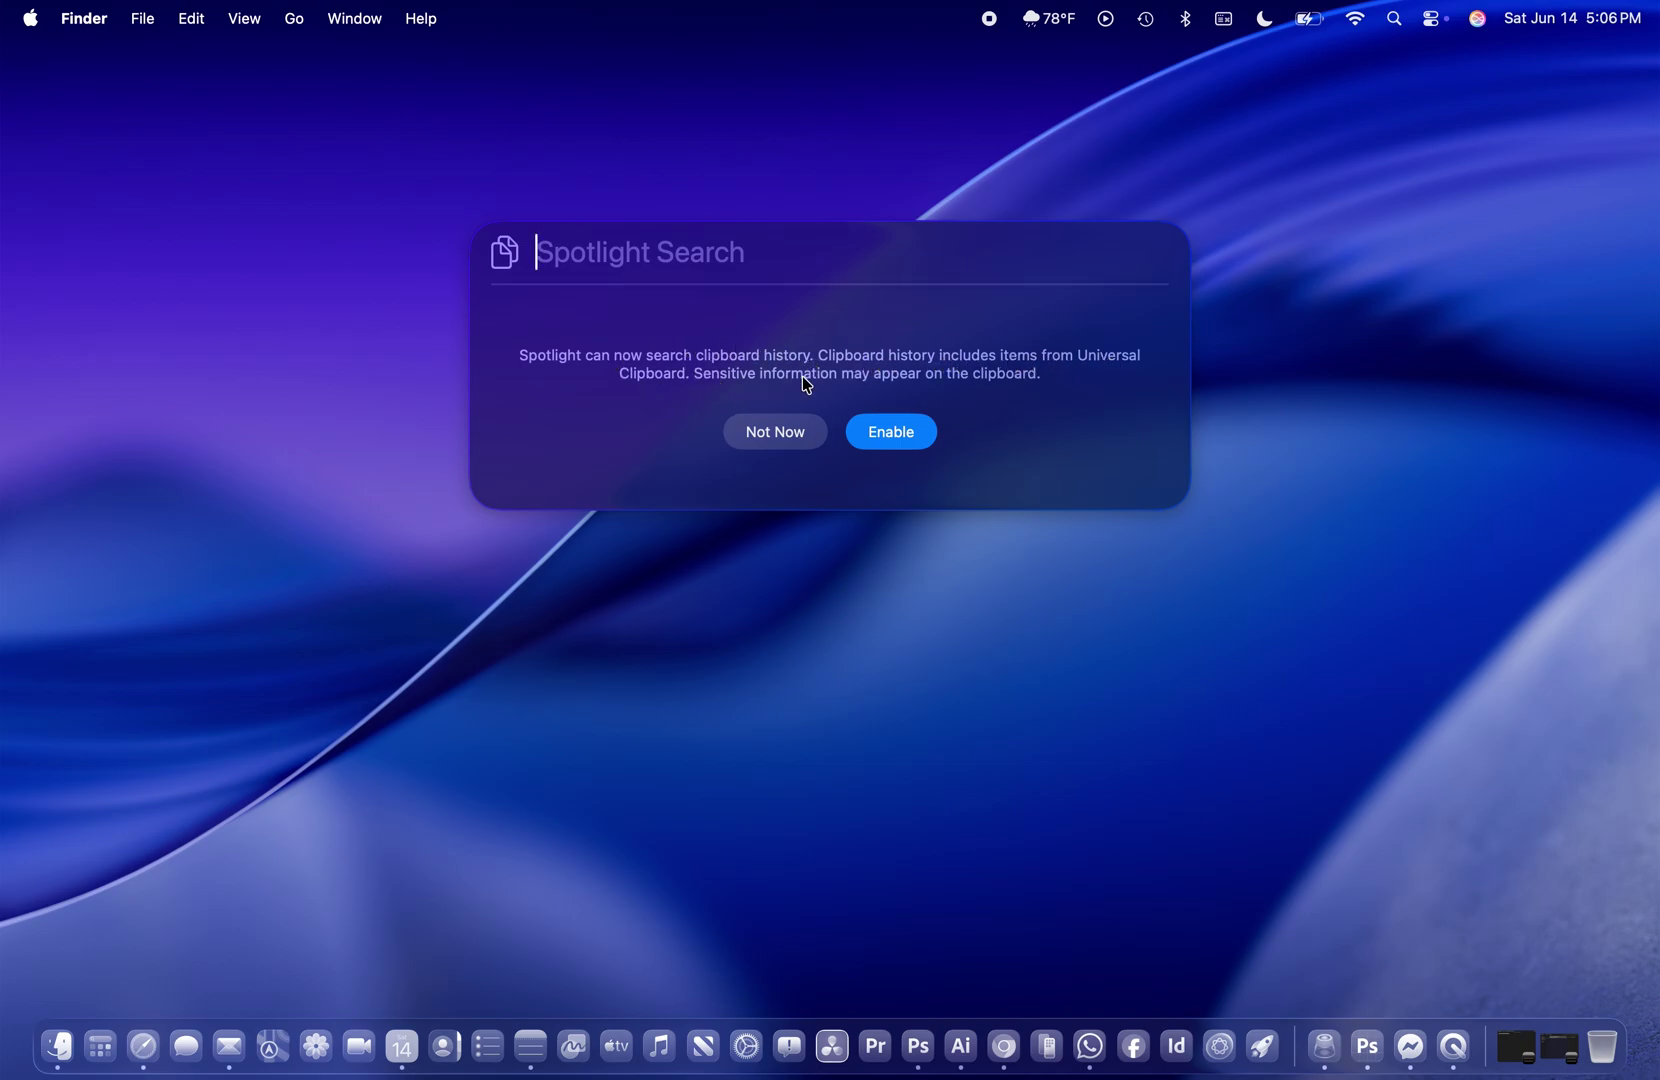
pyautogui.click(892, 433)
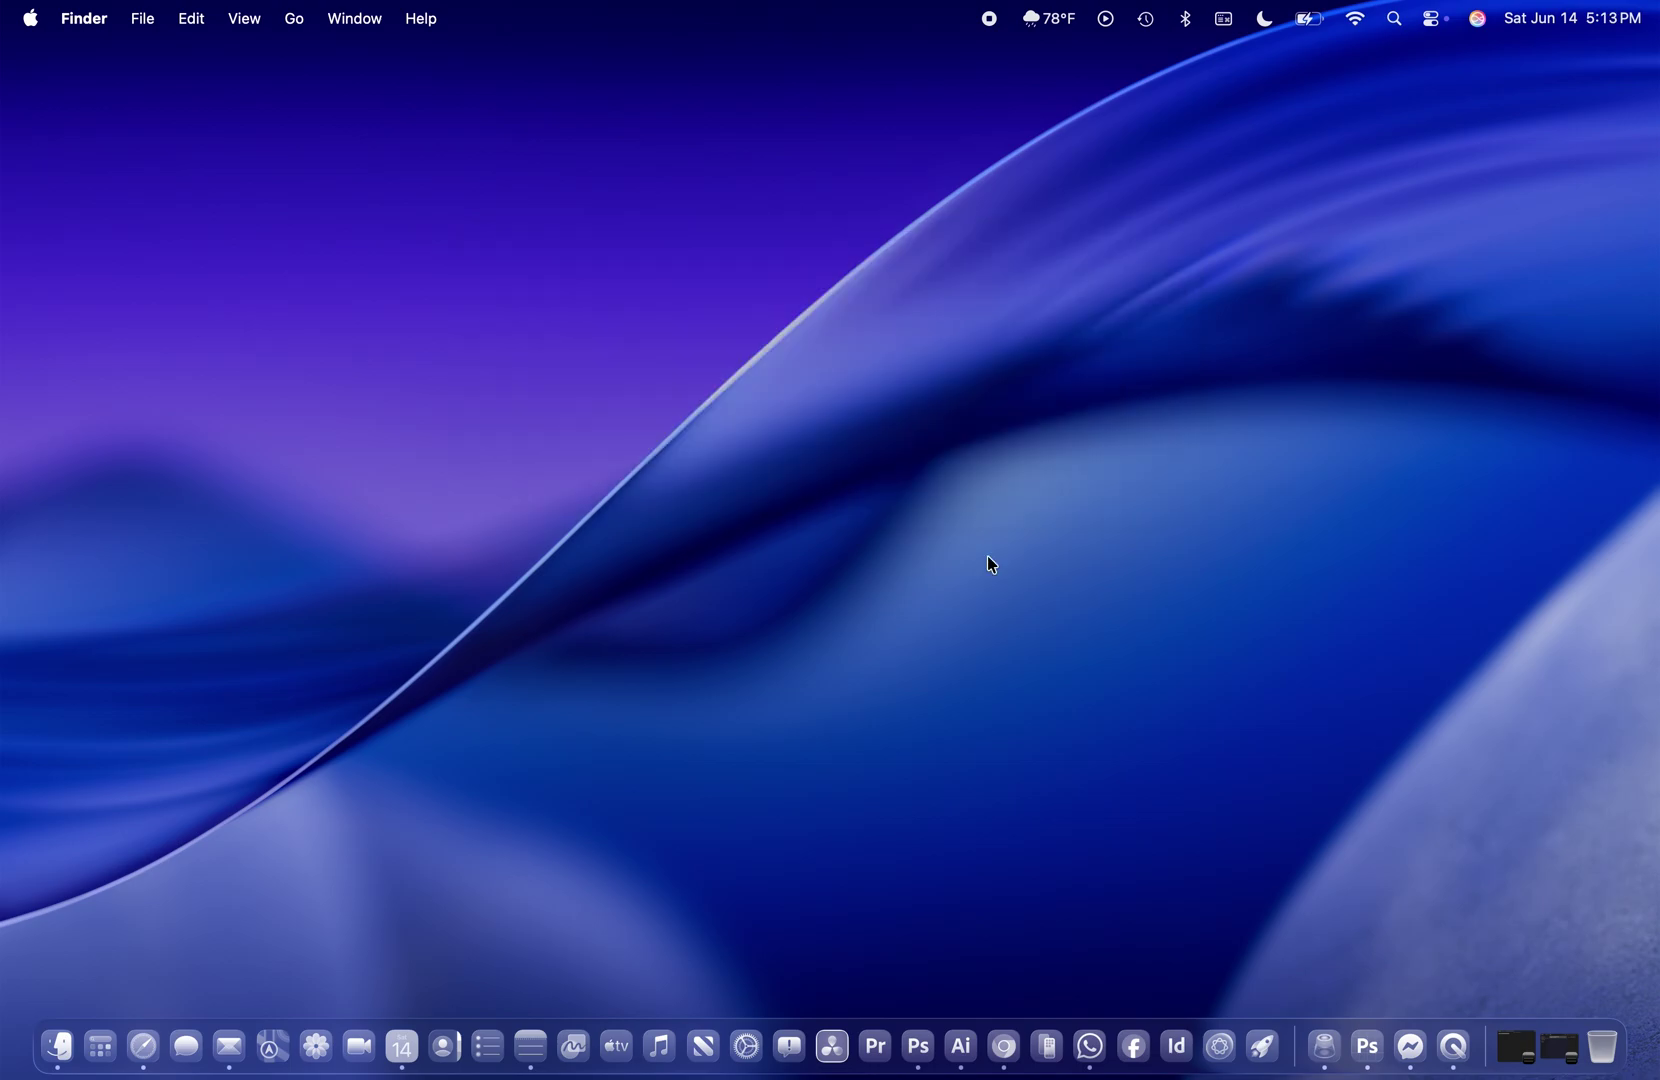
# - Switch to Notes, copy the greeting text from the existing note, and close the note and main windows
pyautogui.click(533, 1042)
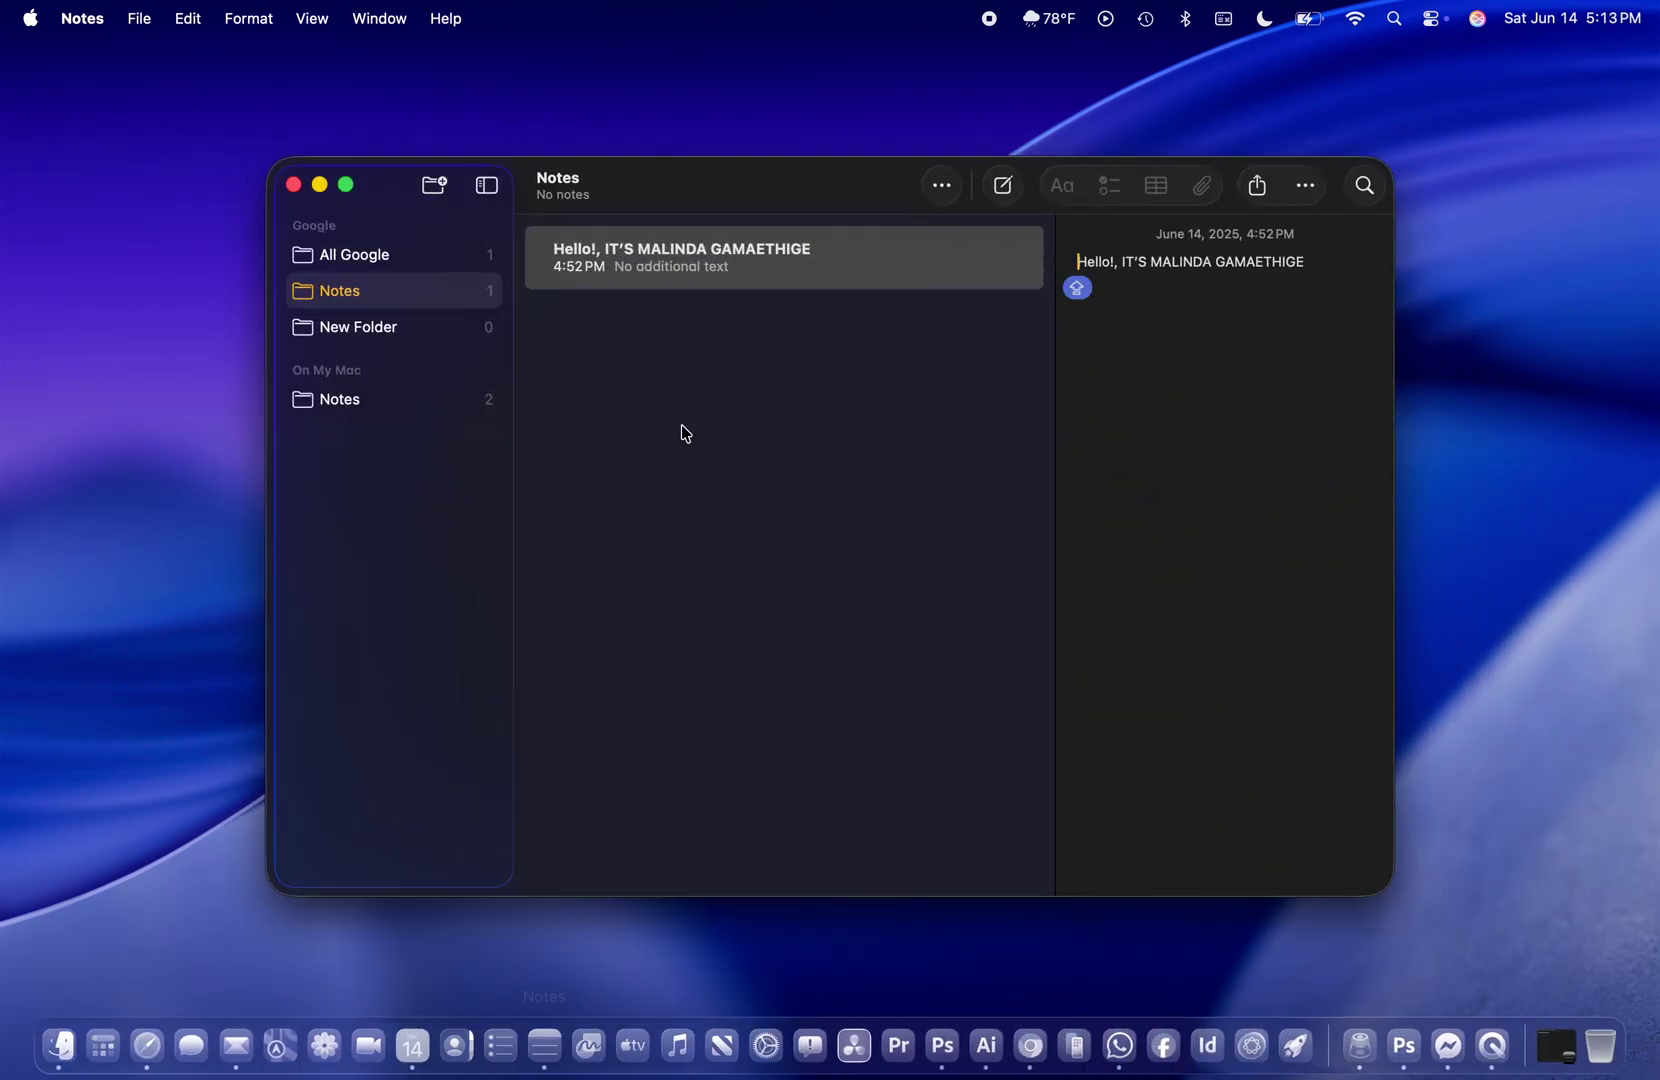
pyautogui.doubleClick(670, 248)
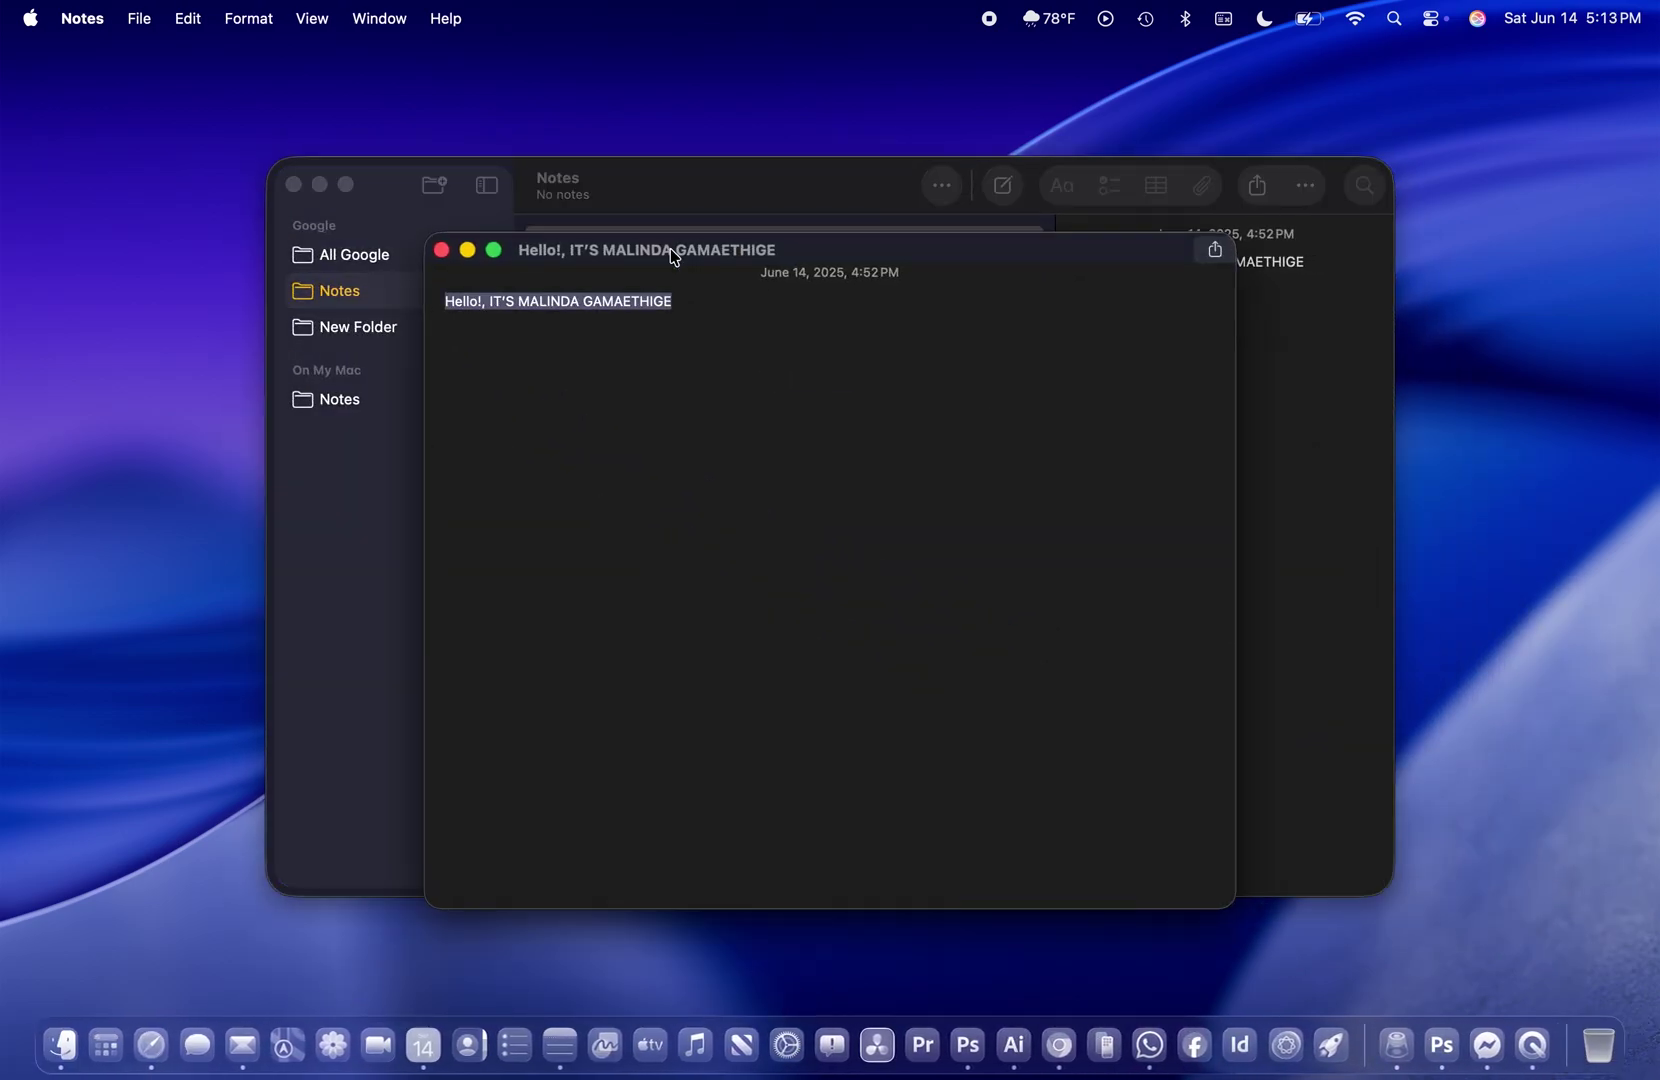
pyautogui.rightClick(645, 304)
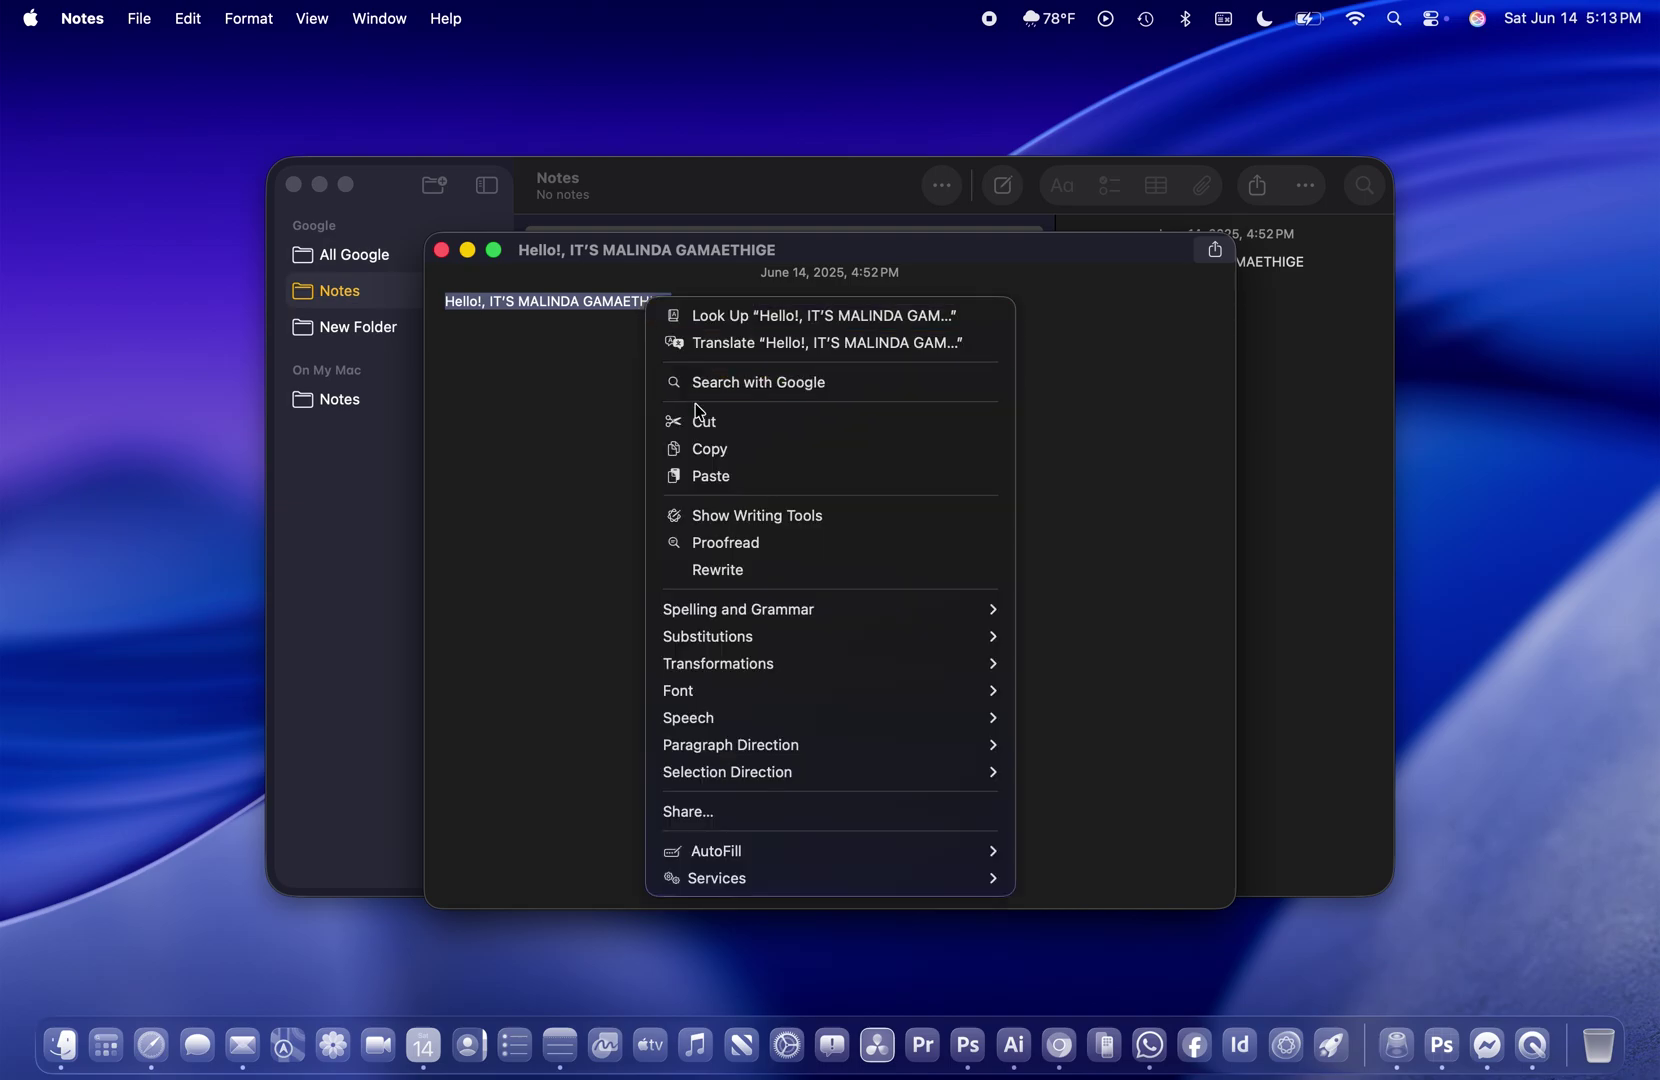
pyautogui.click(705, 449)
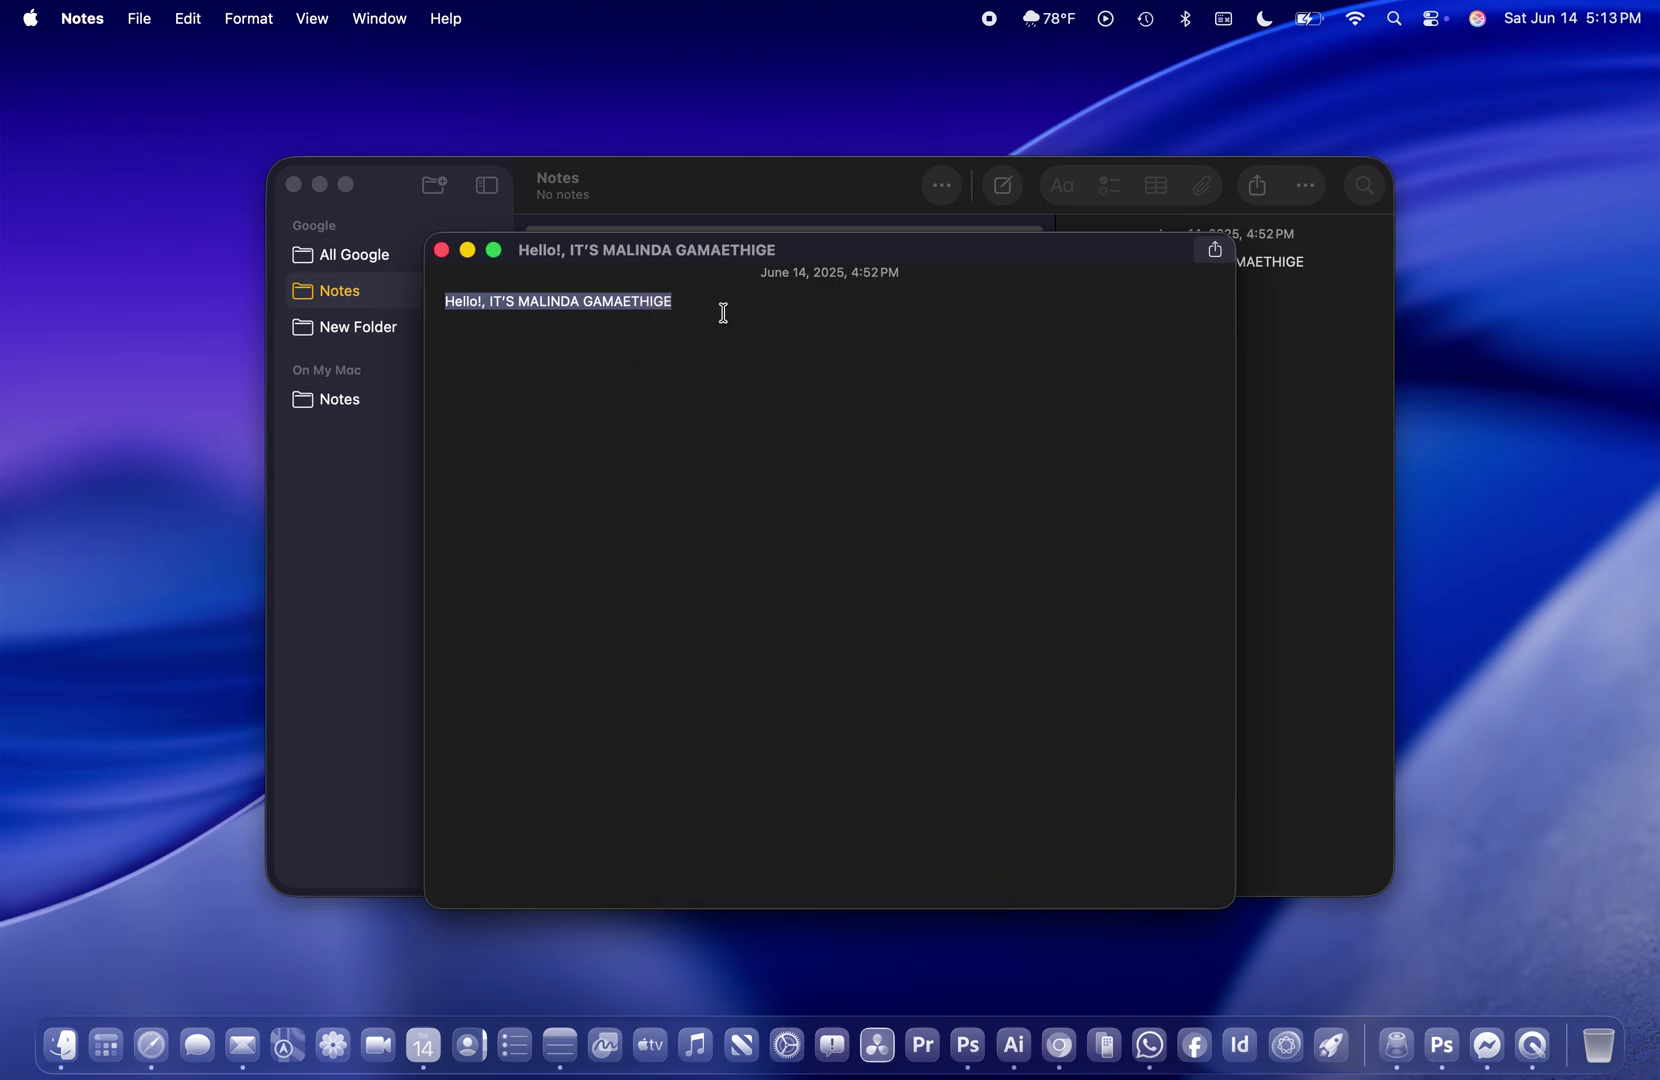
pyautogui.click(442, 251)
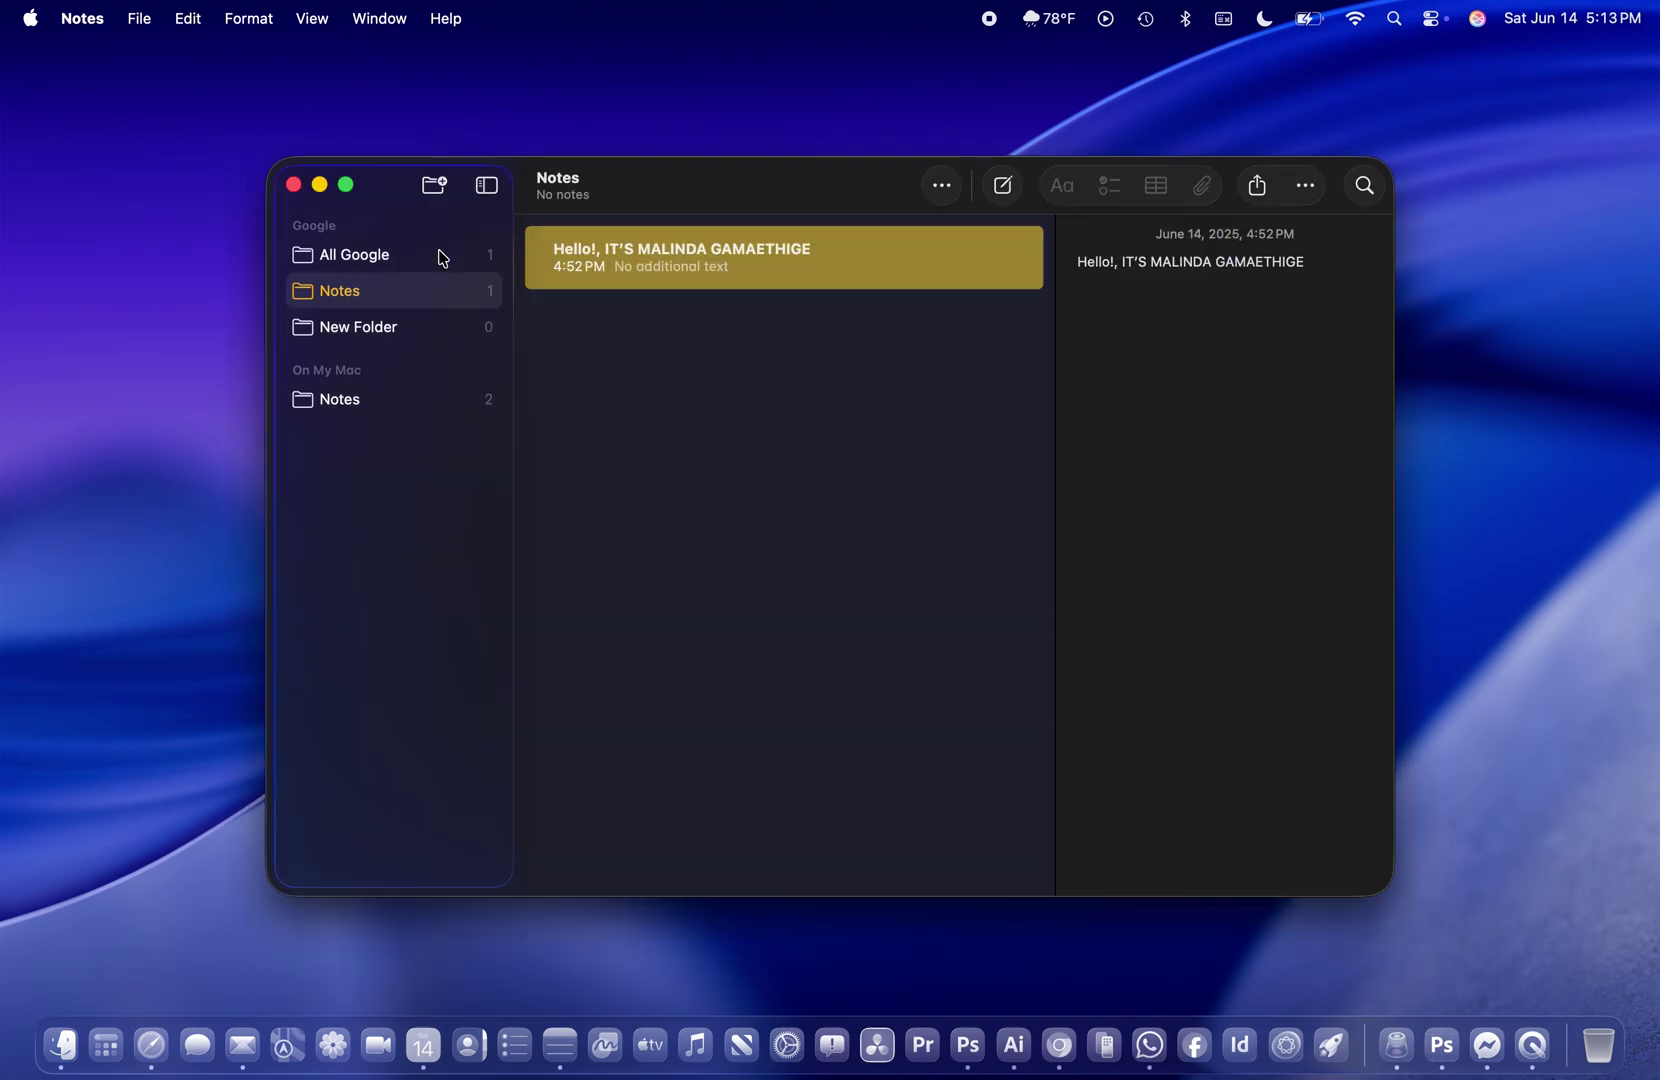
pyautogui.click(292, 186)
# - Check the copied text in Spotlight's Clipboard history and dismiss Spotlight
pyautogui.press('super+space')
pyautogui.moveTo(502, 257)
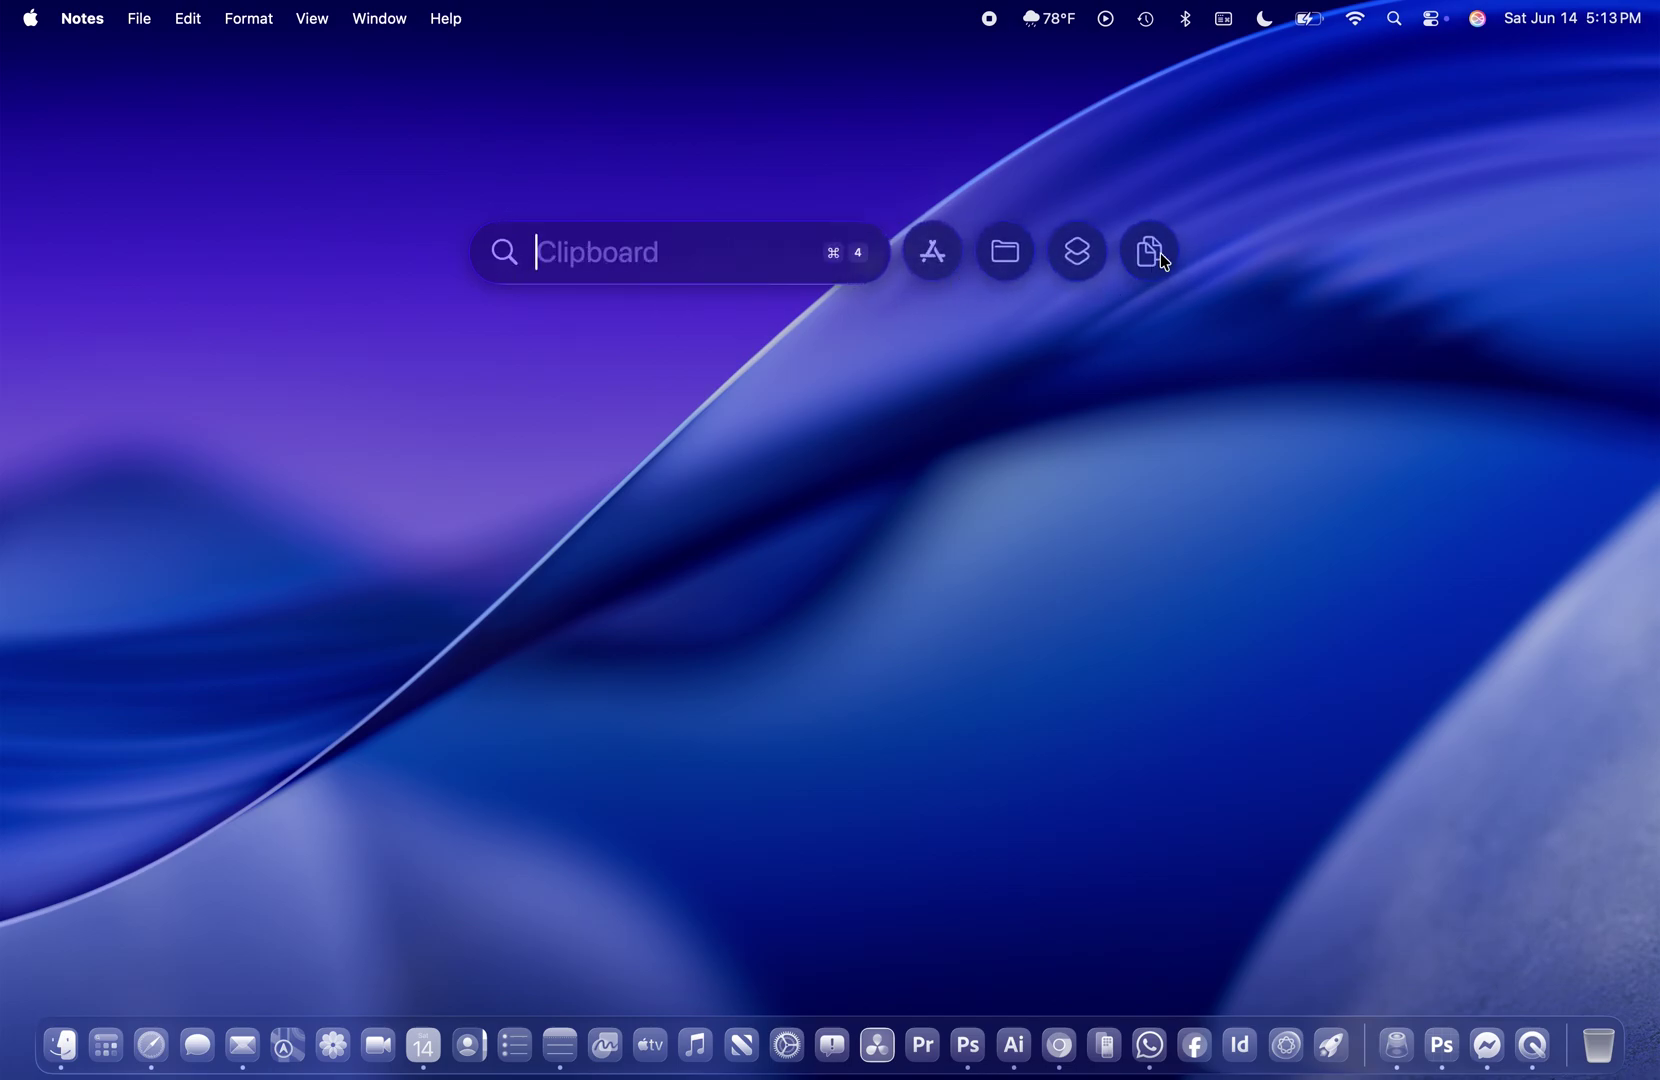
pyautogui.click(1163, 258)
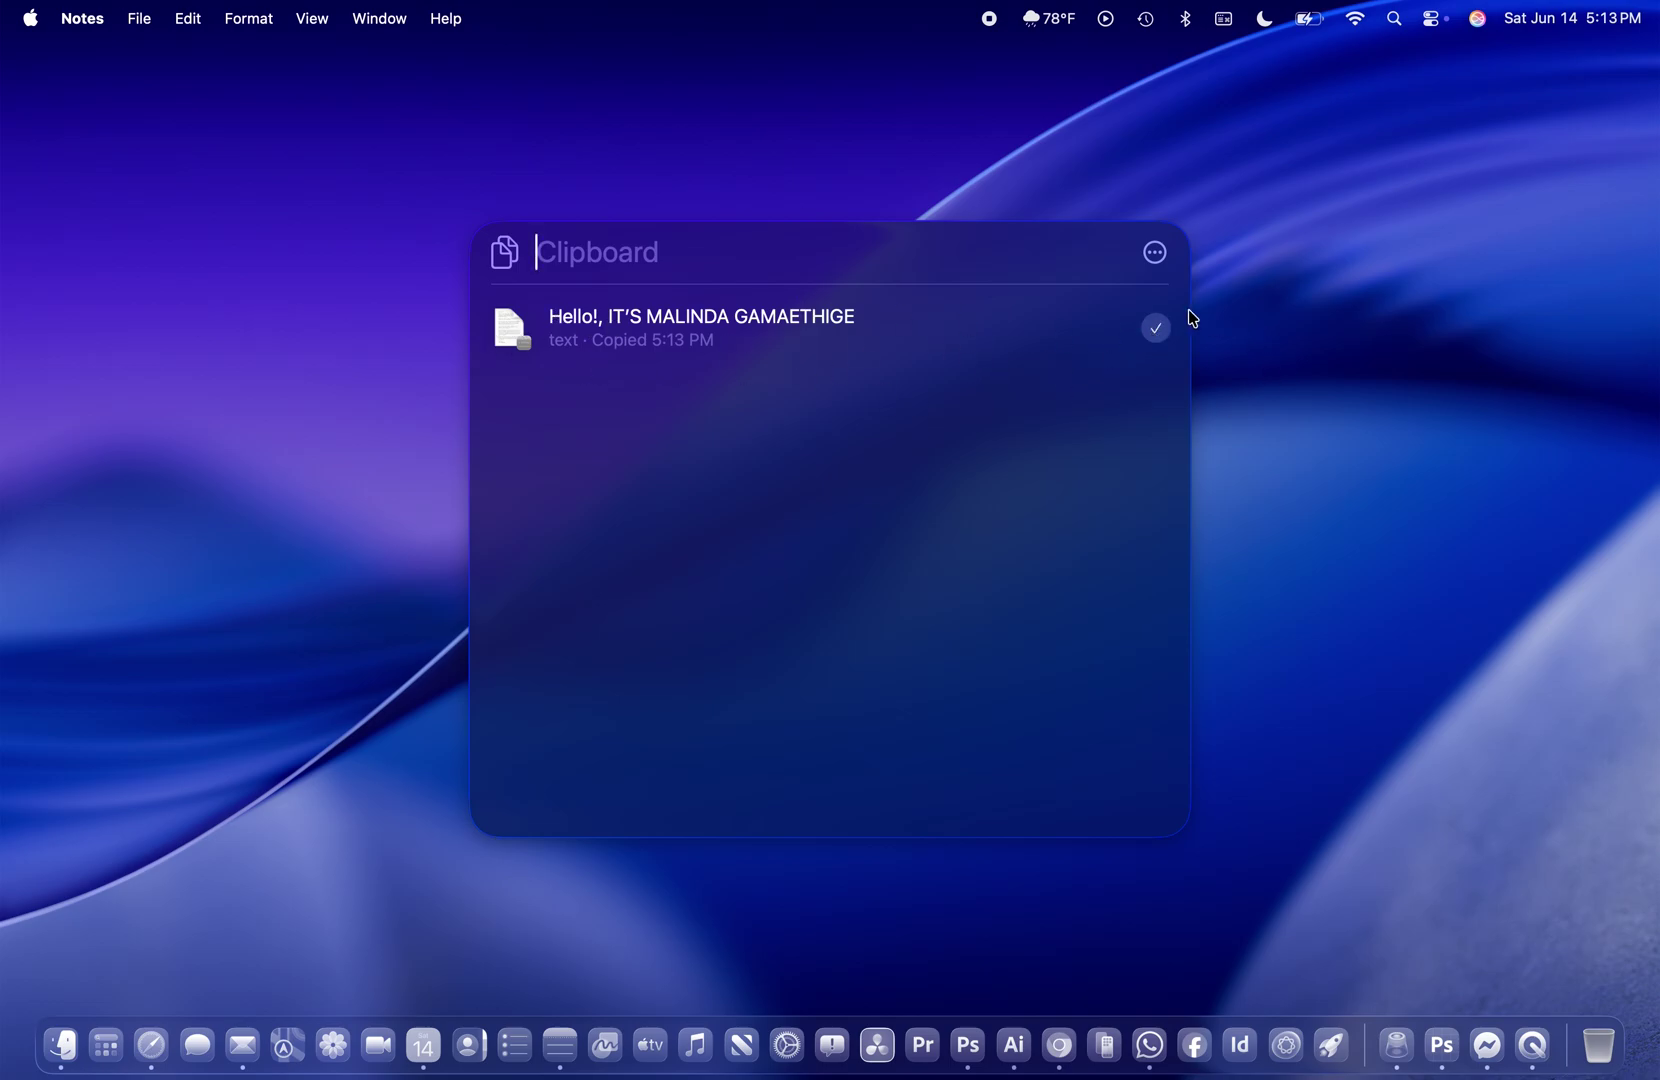
pyautogui.click(1160, 150)
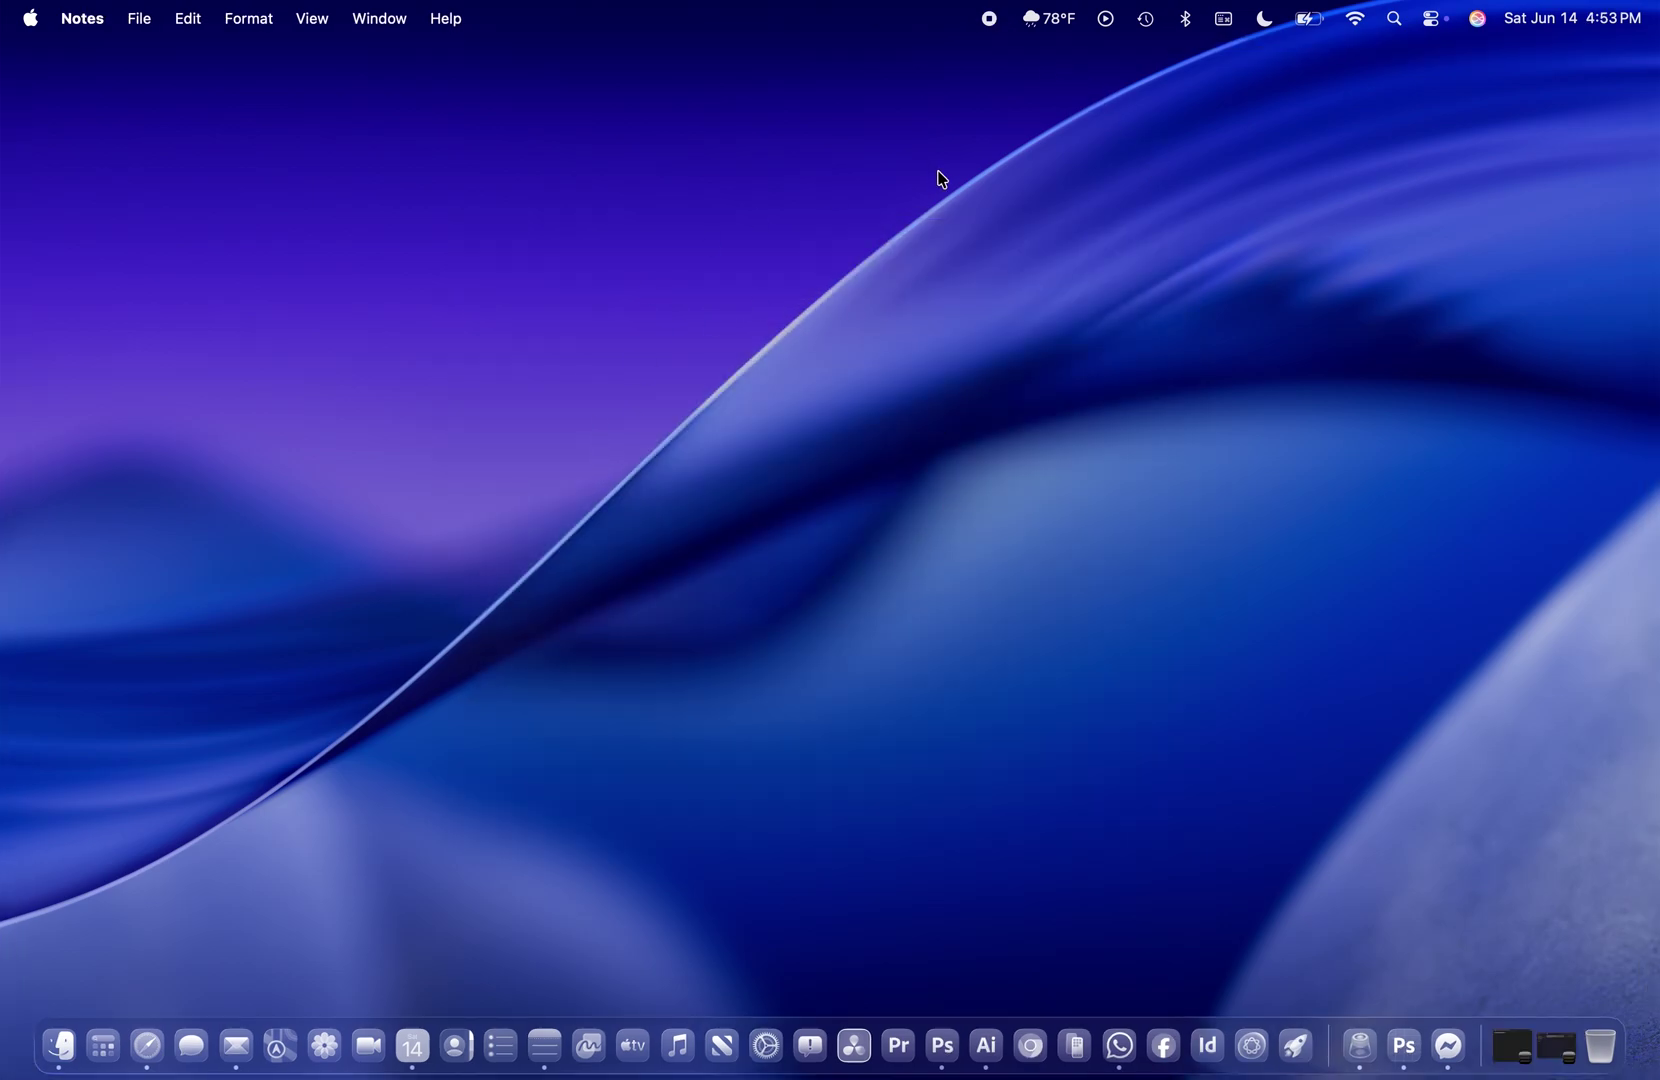
# - Open Image Playground and add the Stadium, Fireworks and Adventure suggestions to a new image
pyautogui.click(1246, 1015)
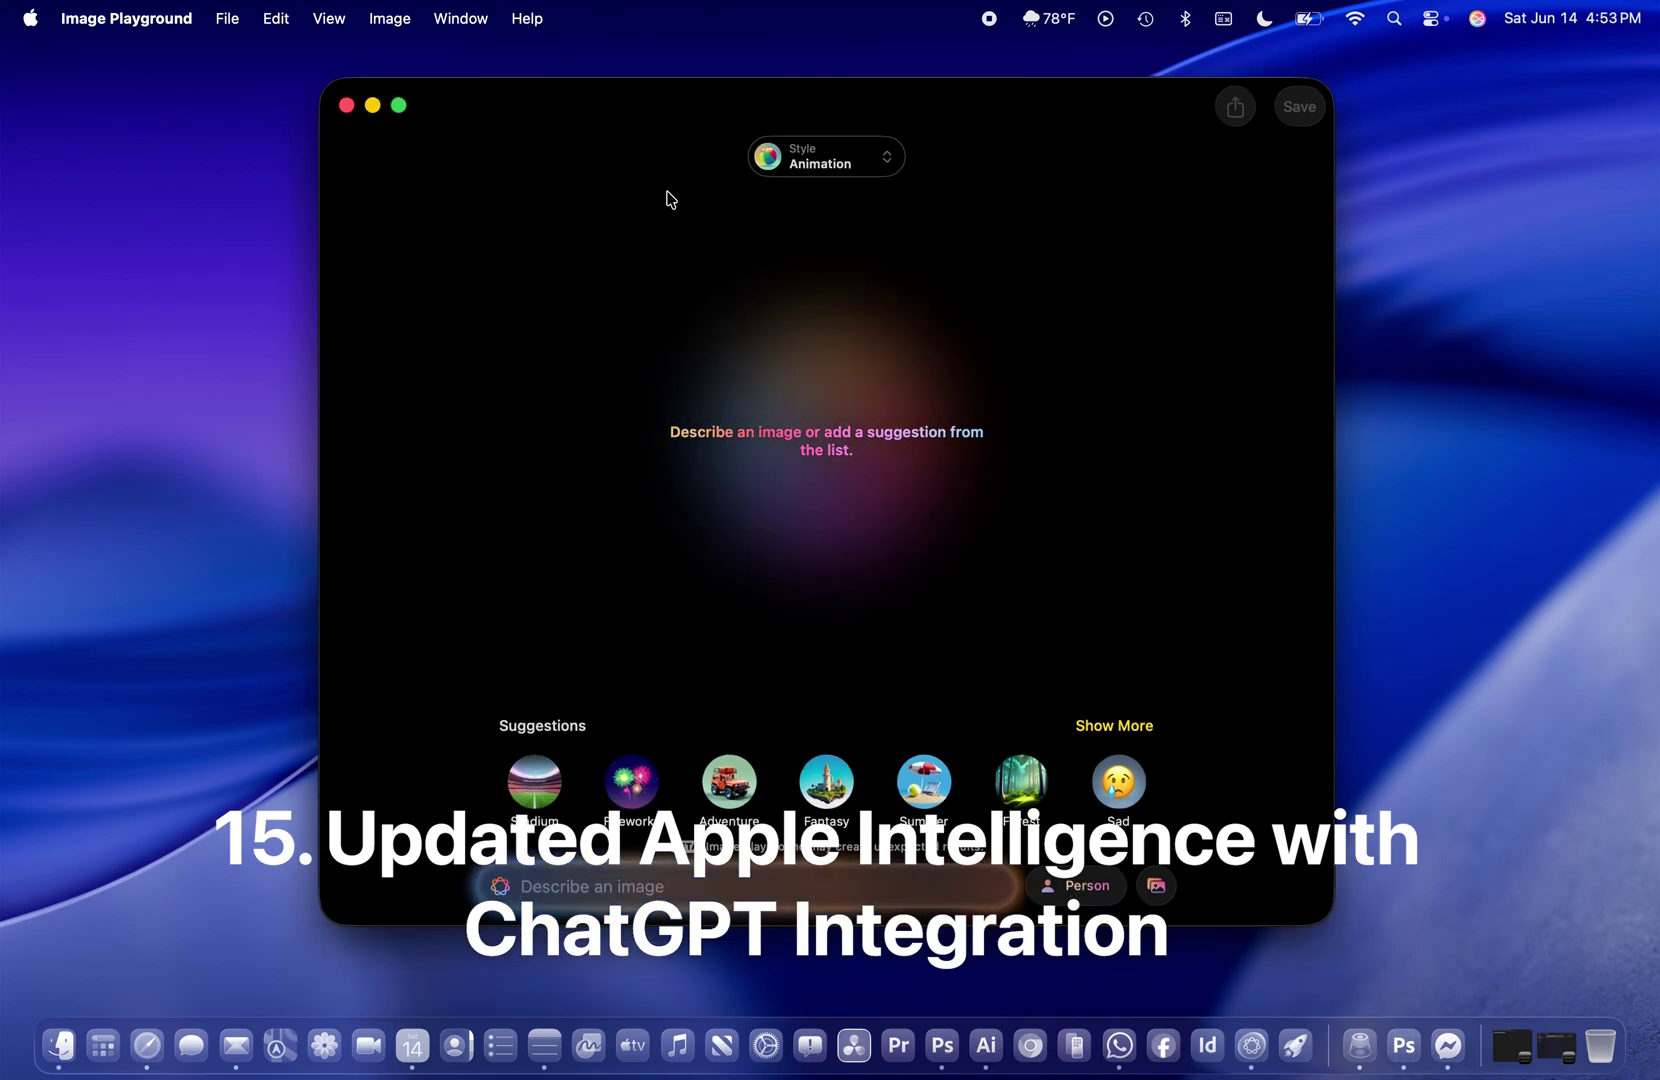
pyautogui.click(536, 808)
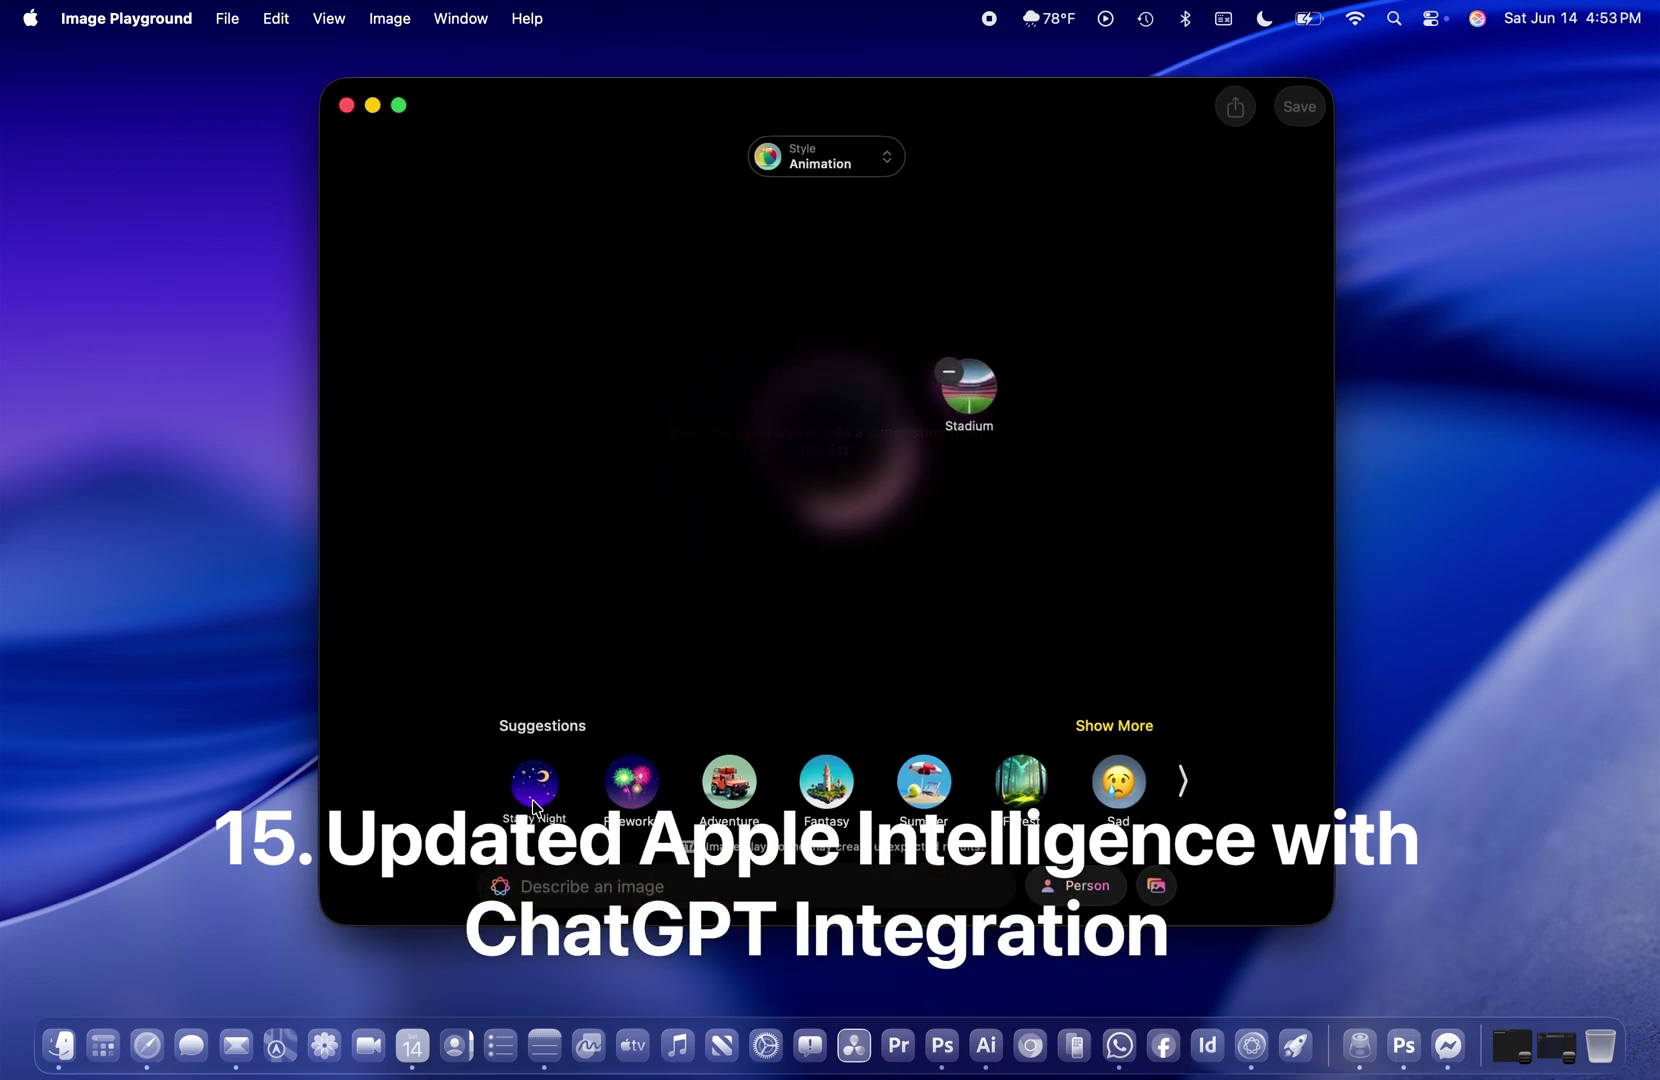
pyautogui.click(632, 782)
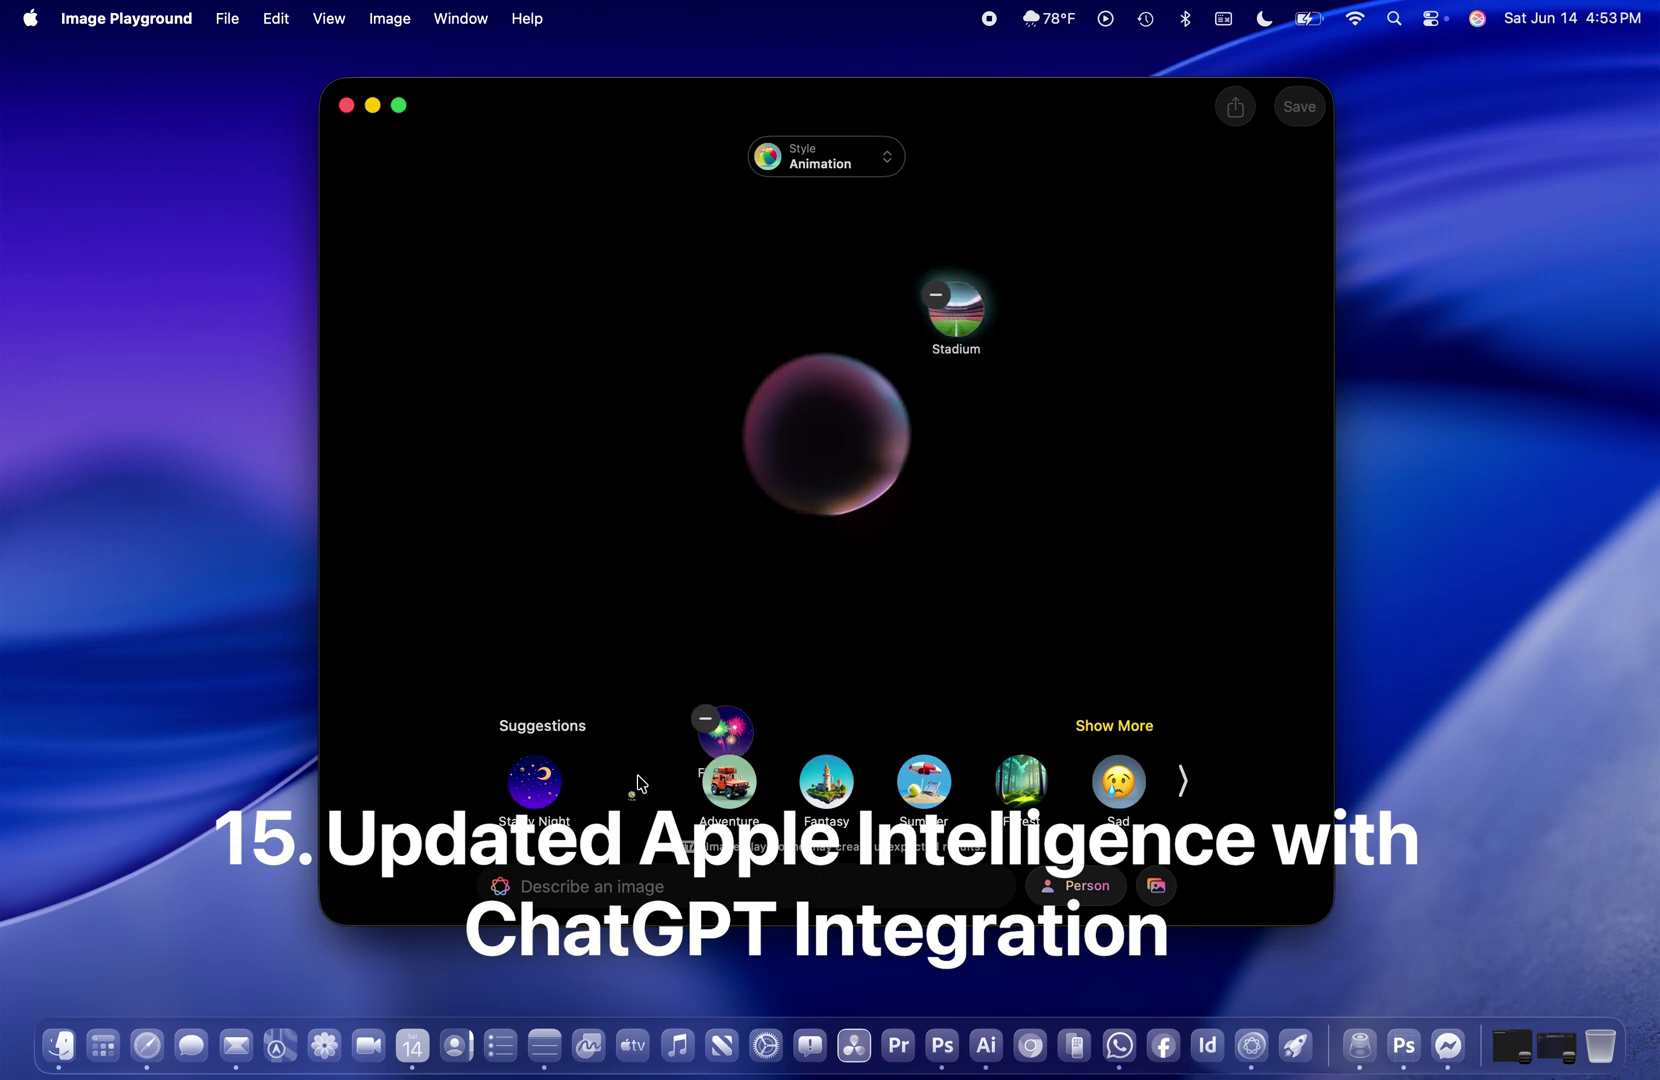
pyautogui.click(729, 782)
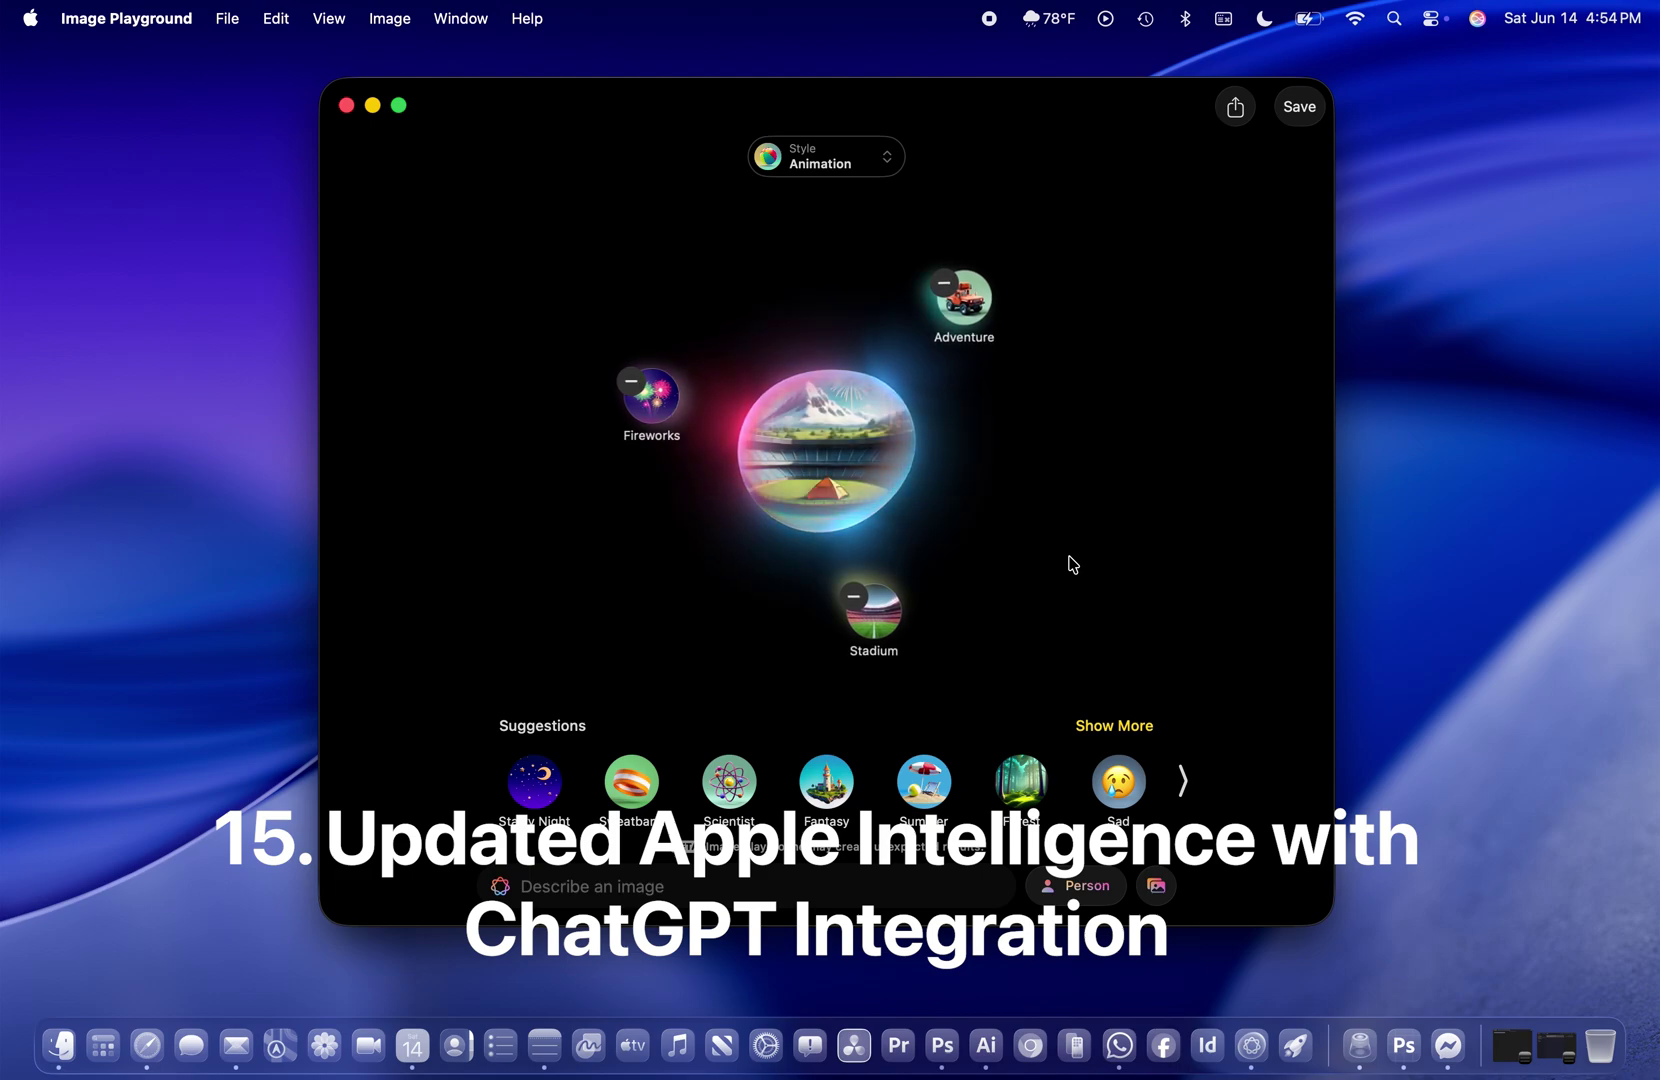
# - Enlarge the generated Animation image and browse through its four variations
pyautogui.click(792, 428)
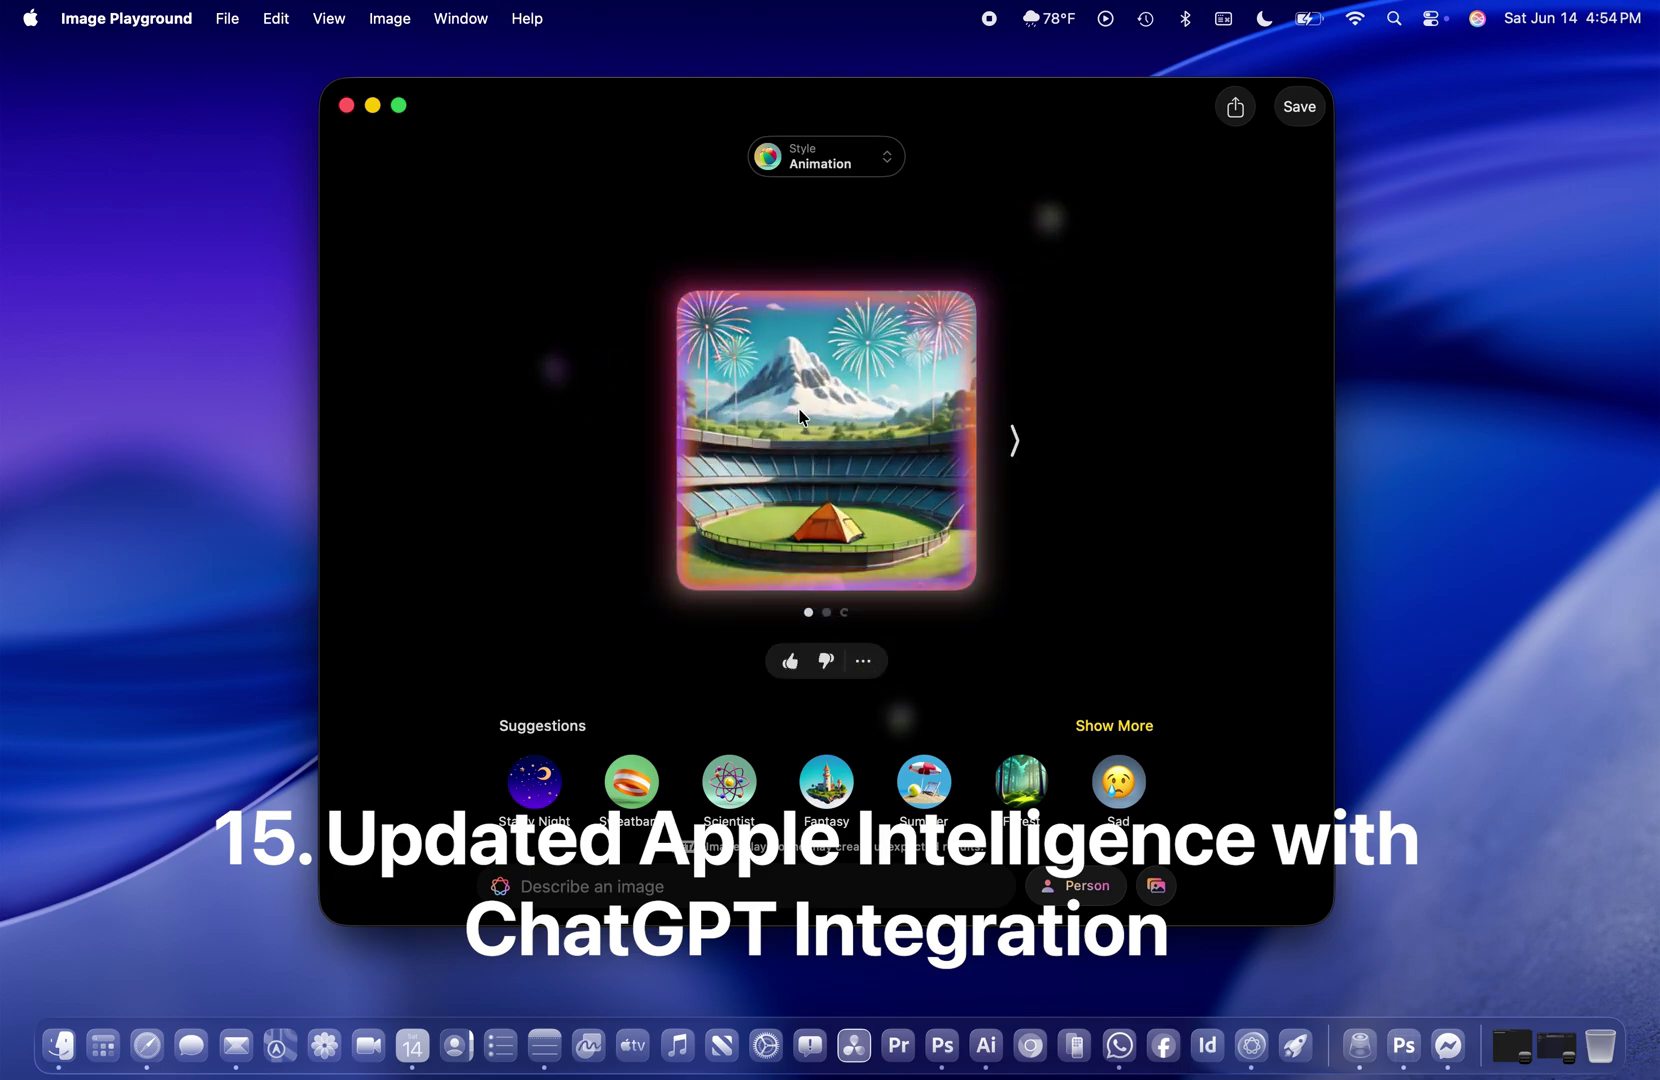
pyautogui.hscroll(2, 828, 453)
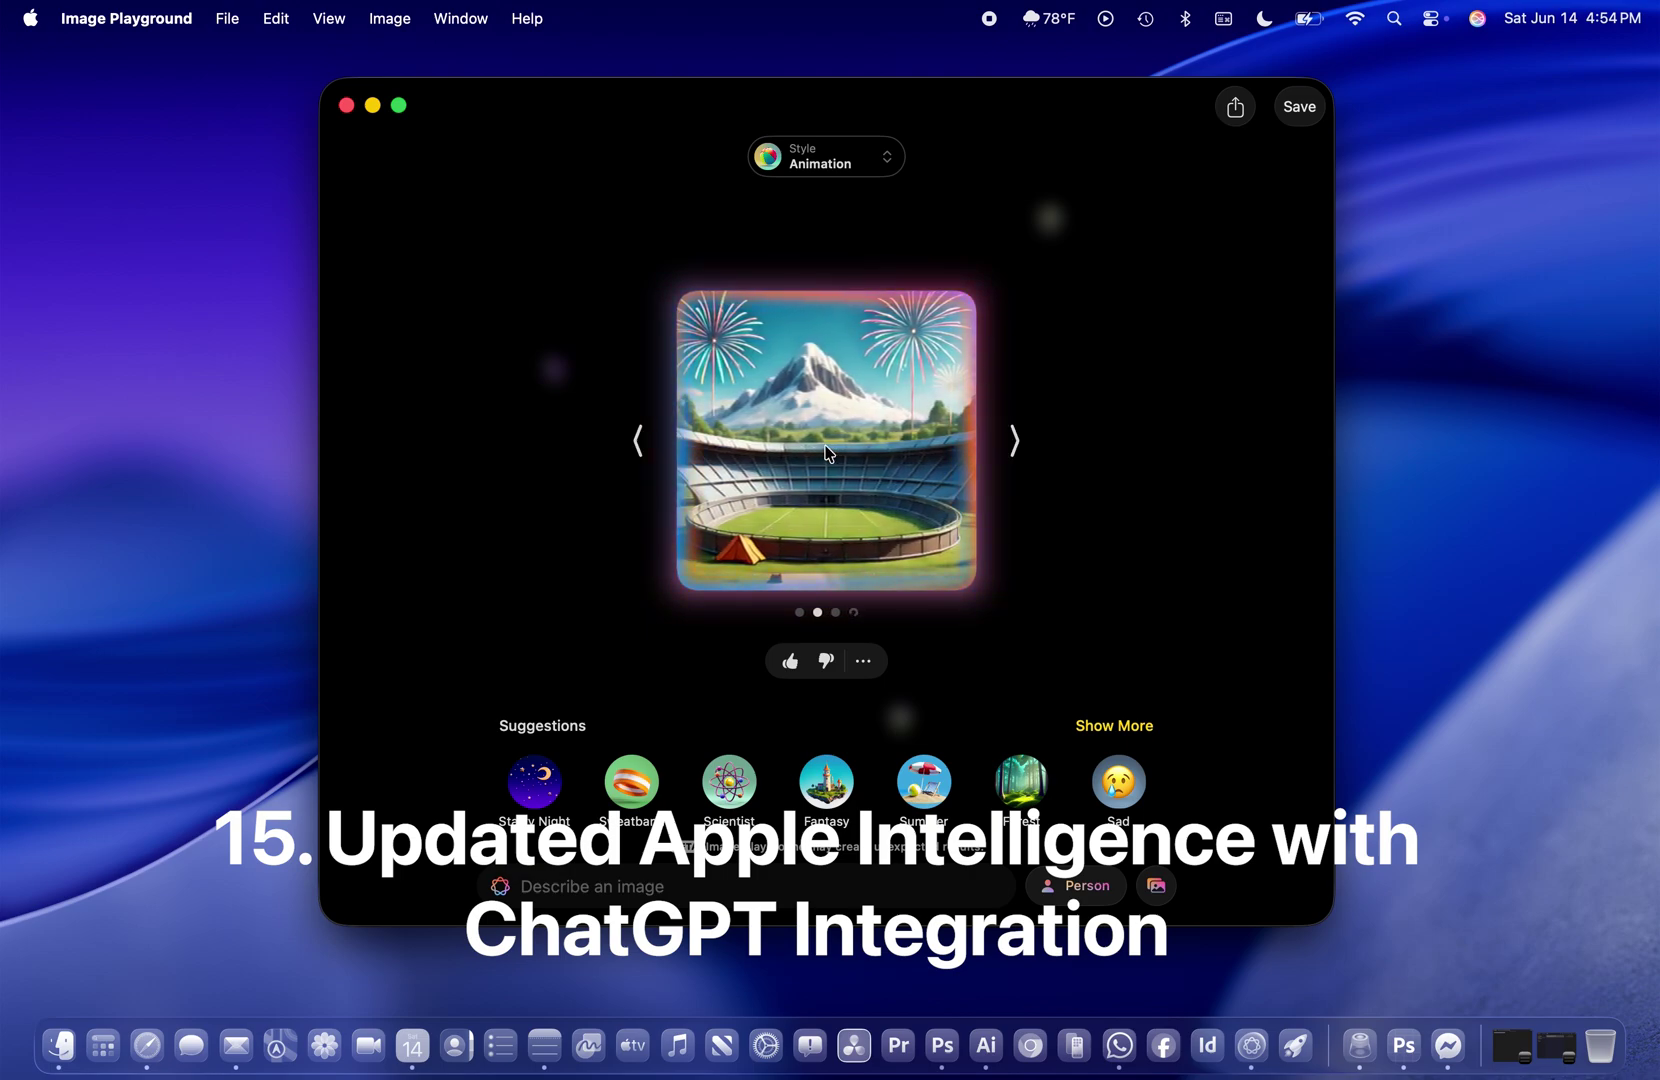
pyautogui.hscroll(2, 828, 453)
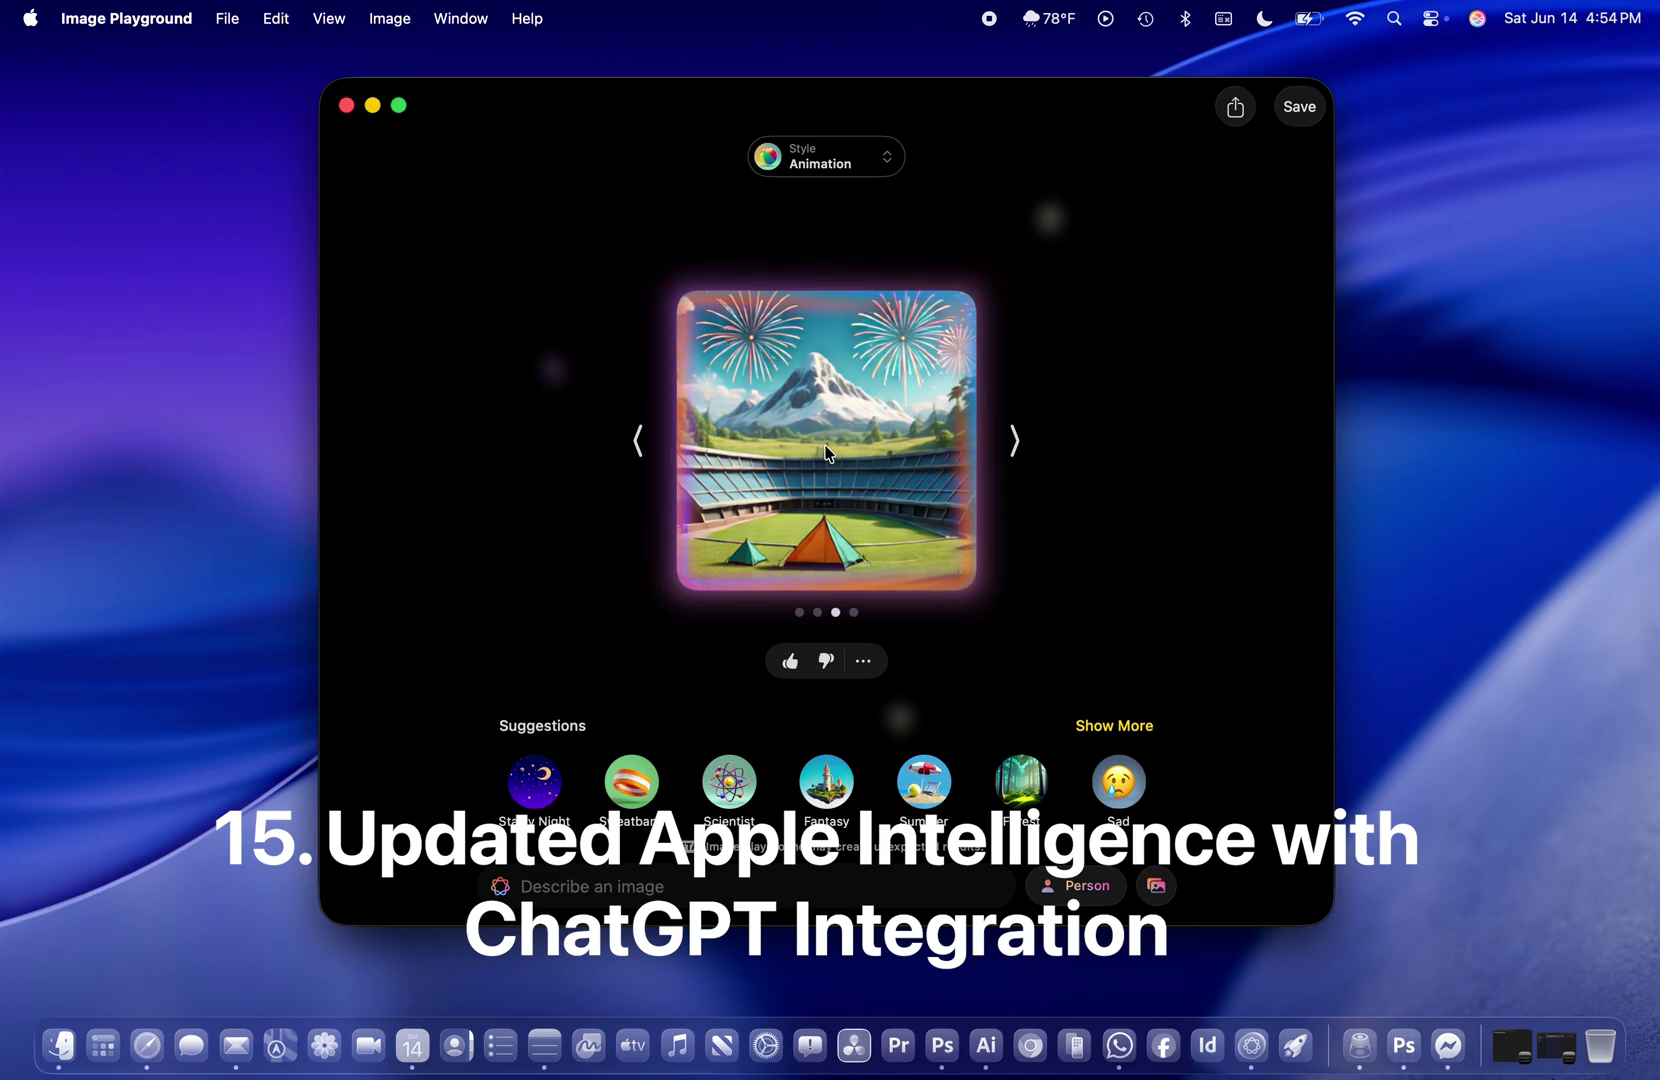
pyautogui.hscroll(2, 828, 453)
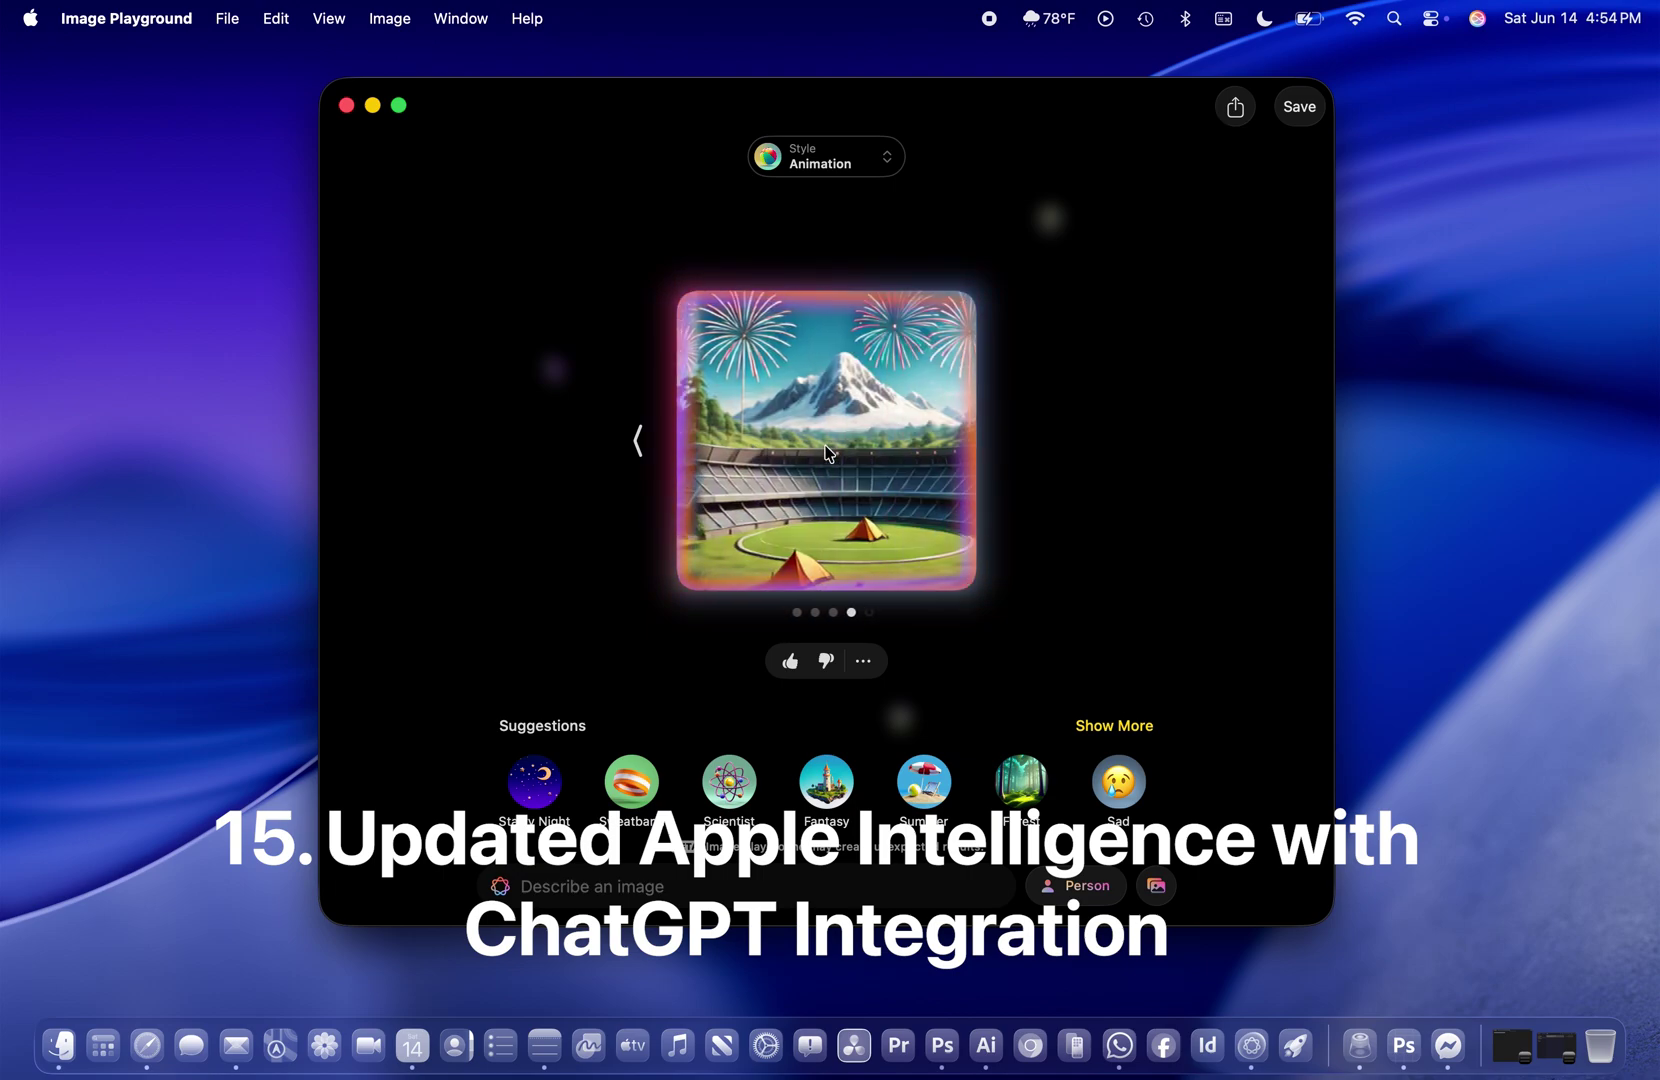
# - Regenerate the image in the Illustration style, view the result, and switch the style to Sketch
pyautogui.click(868, 168)
pyautogui.click(829, 238)
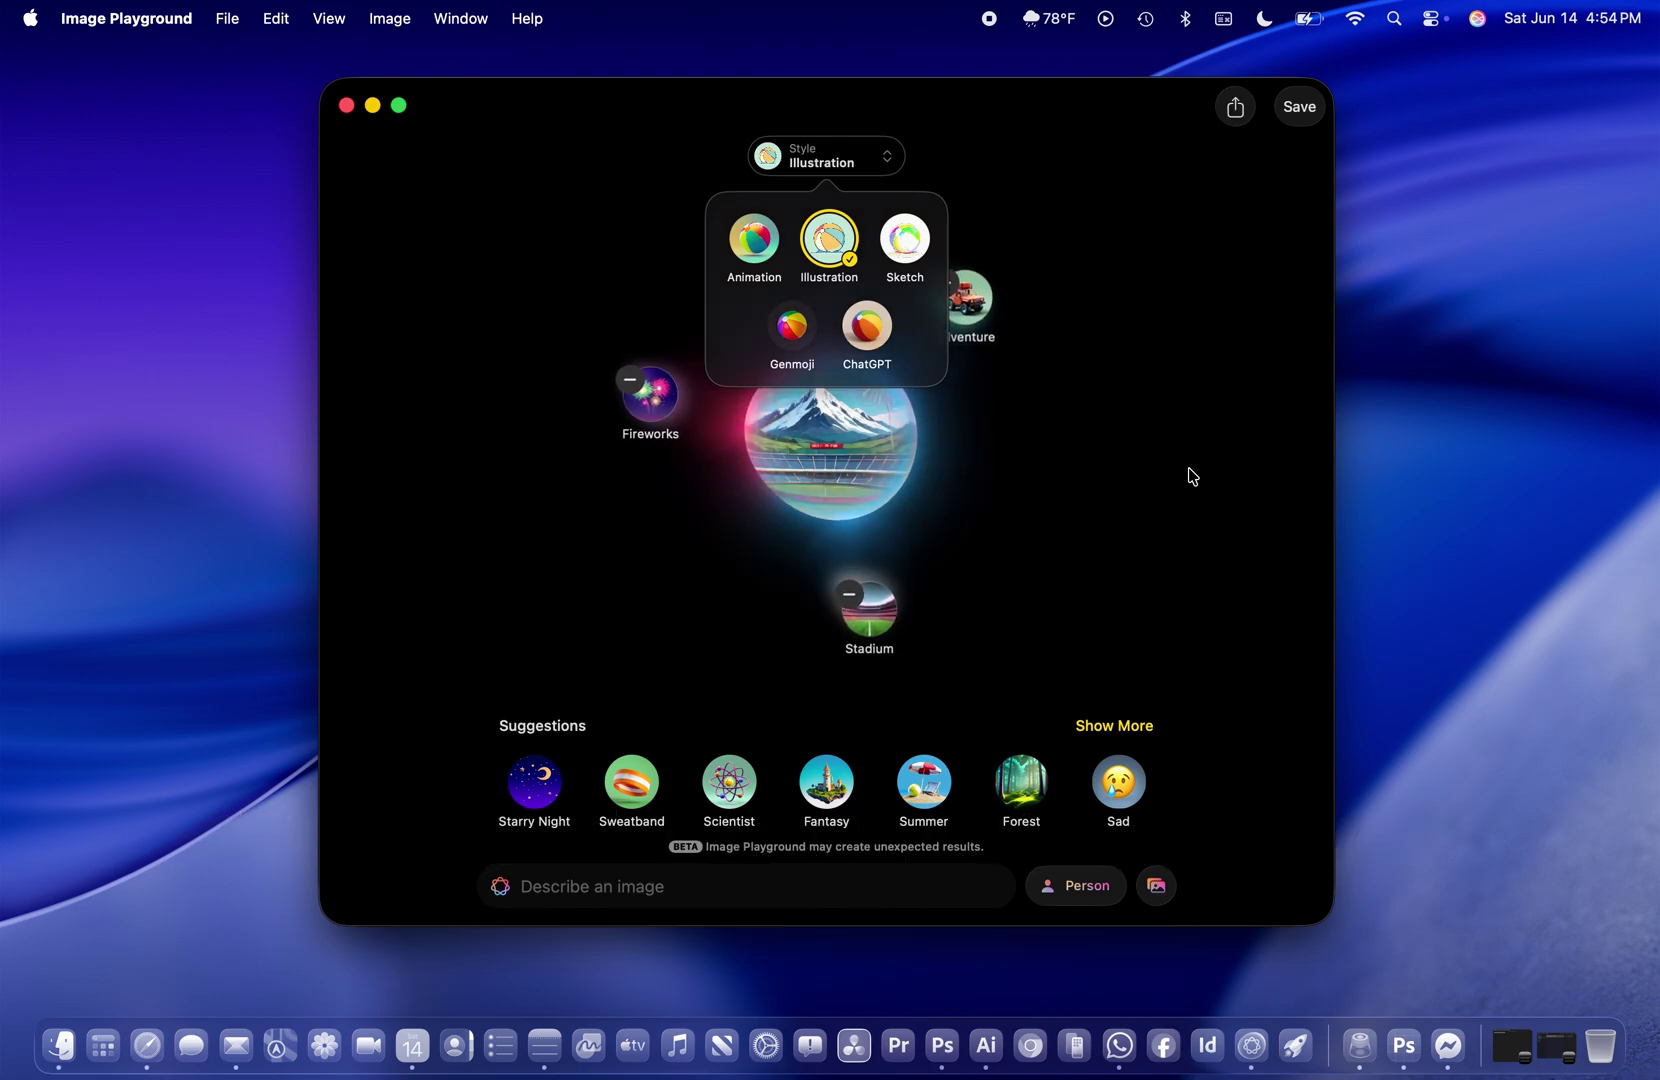
pyautogui.click(829, 441)
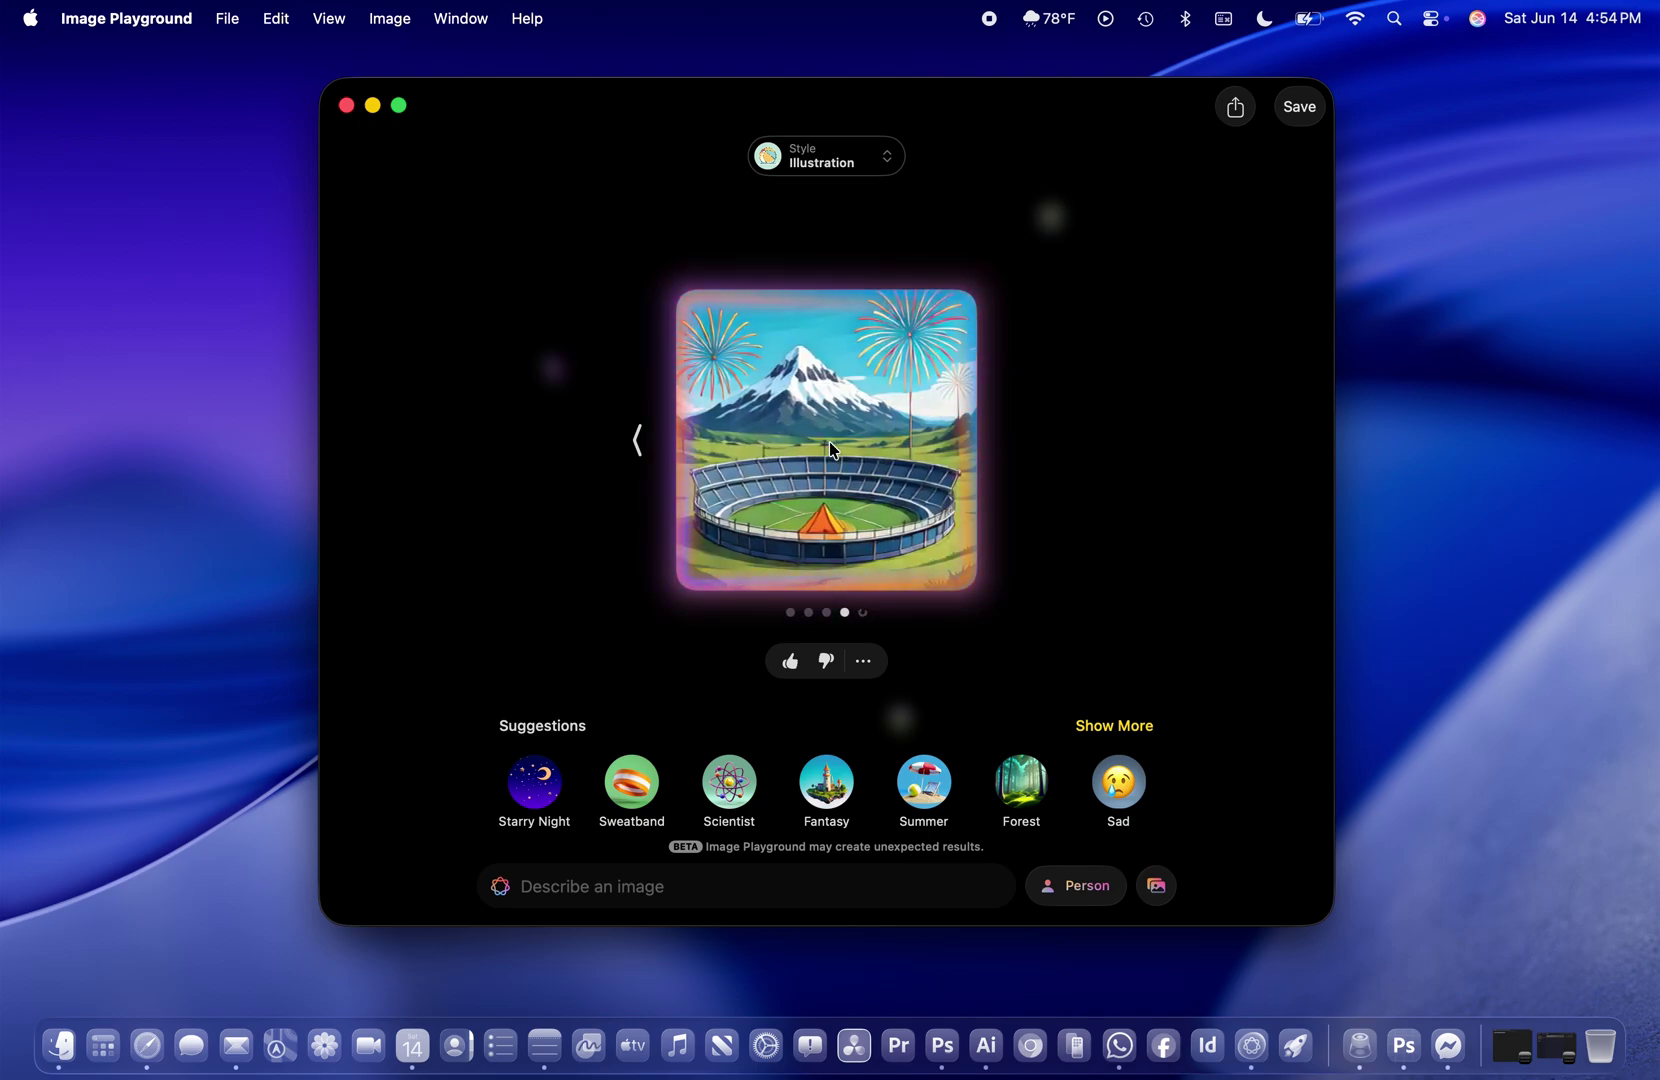
pyautogui.click(866, 146)
pyautogui.click(905, 243)
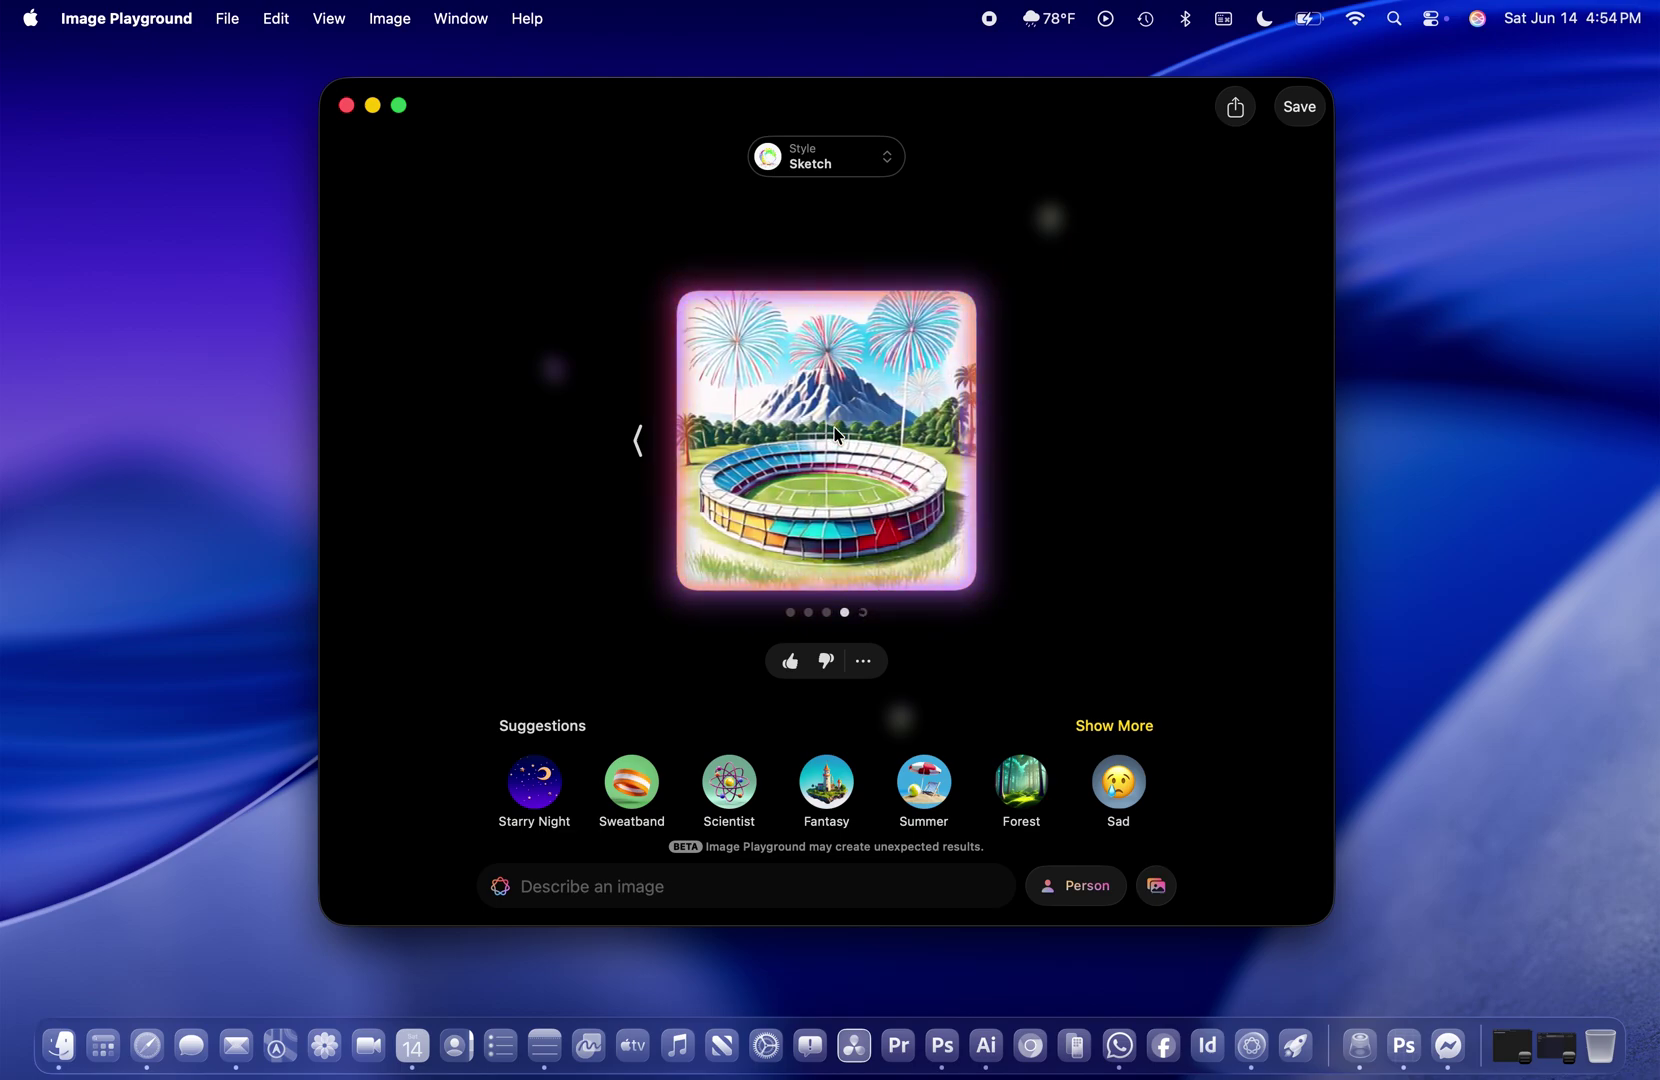
# - Change the style to Genmoji, enlarge the generated emoji and browse back and forth through its variations
pyautogui.click(838, 160)
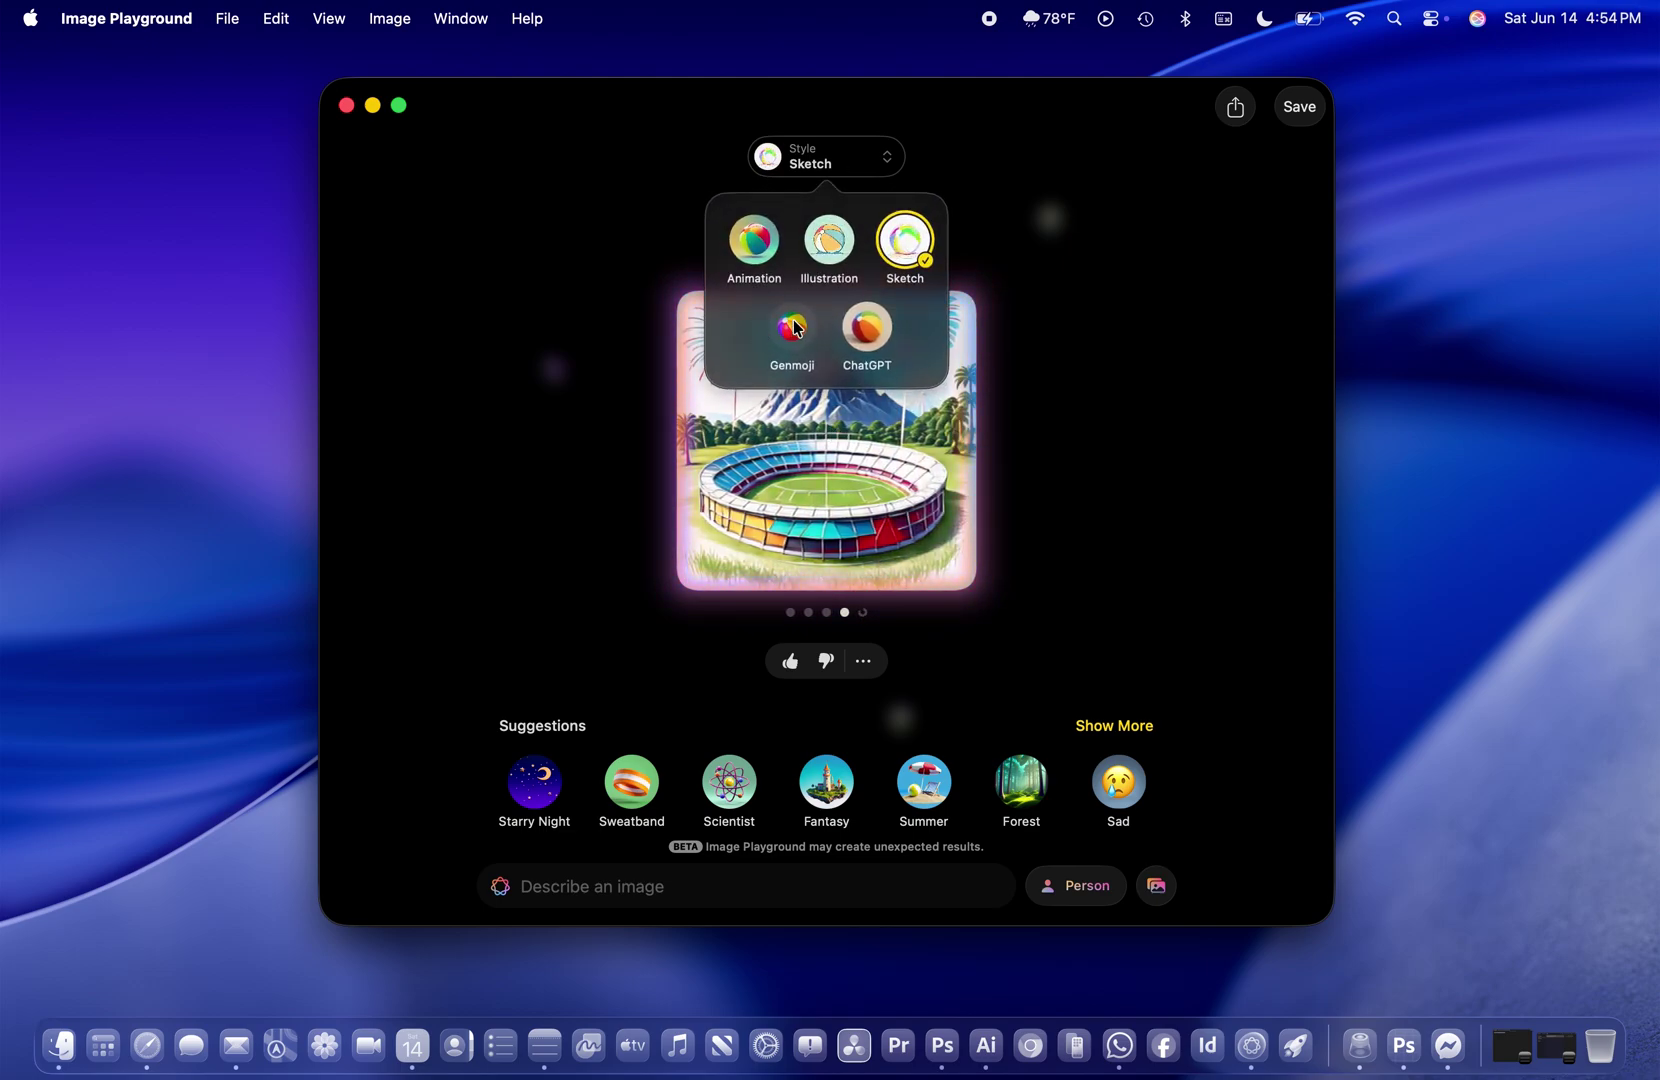
pyautogui.click(795, 324)
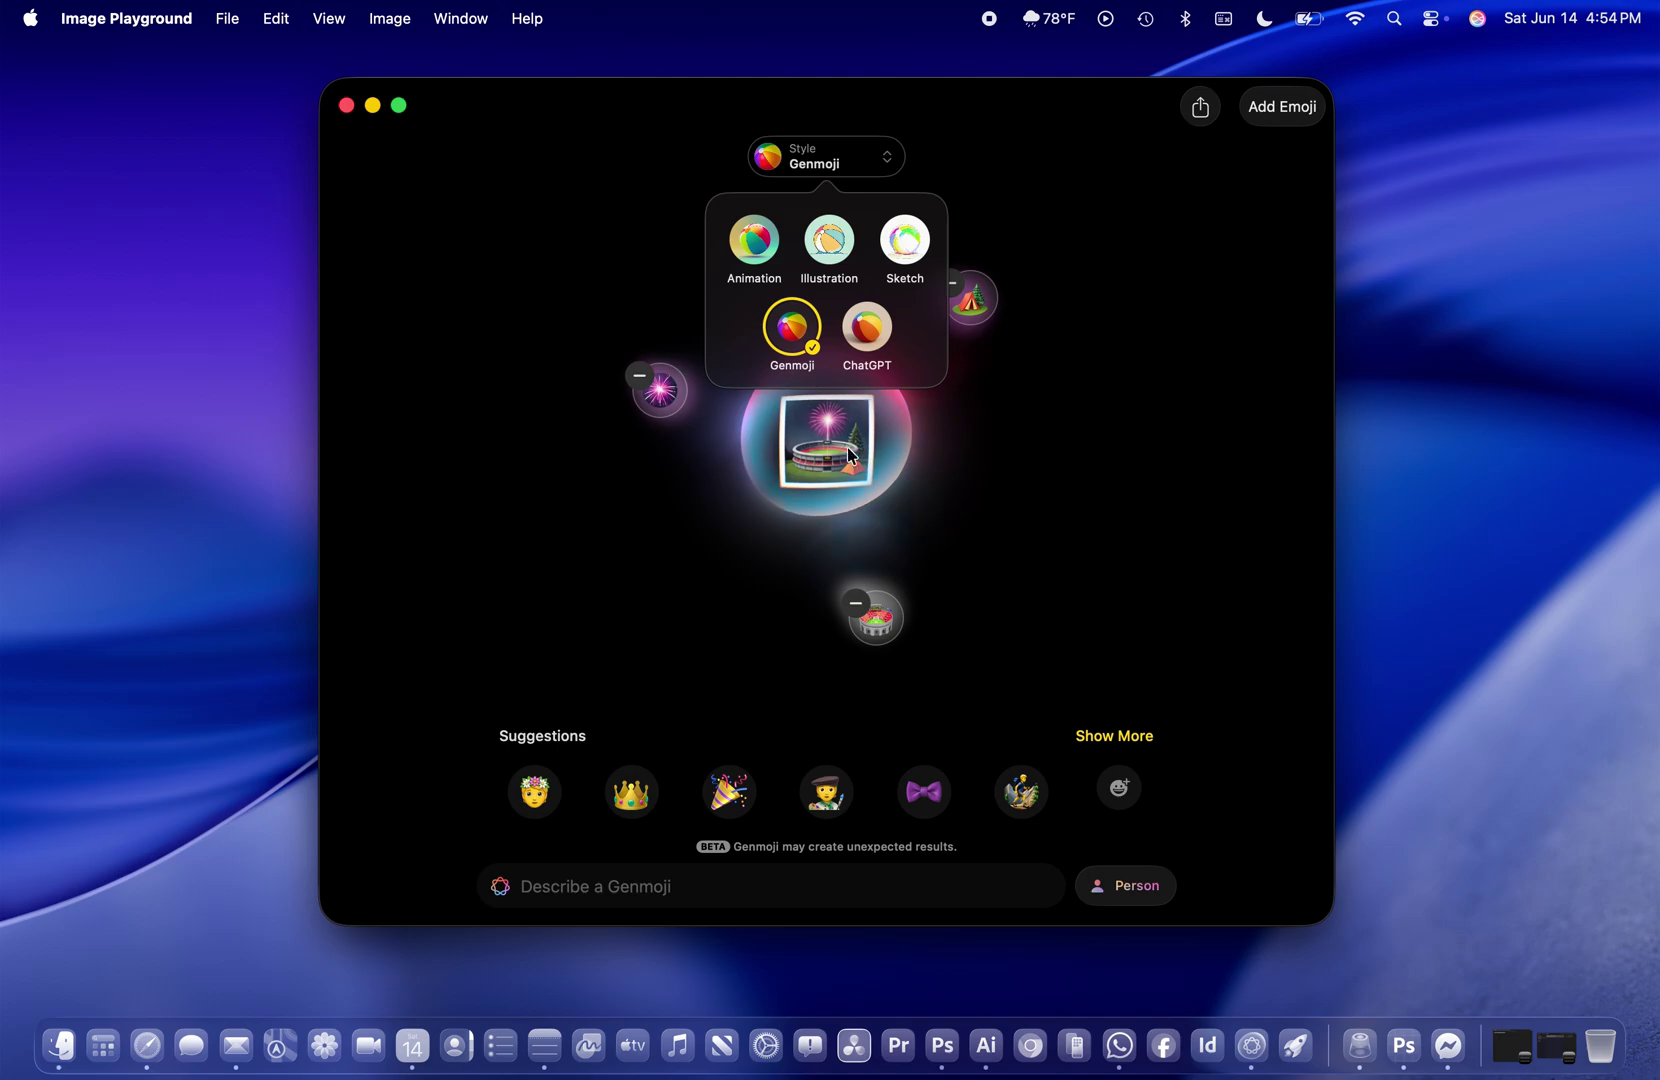
pyautogui.click(848, 455)
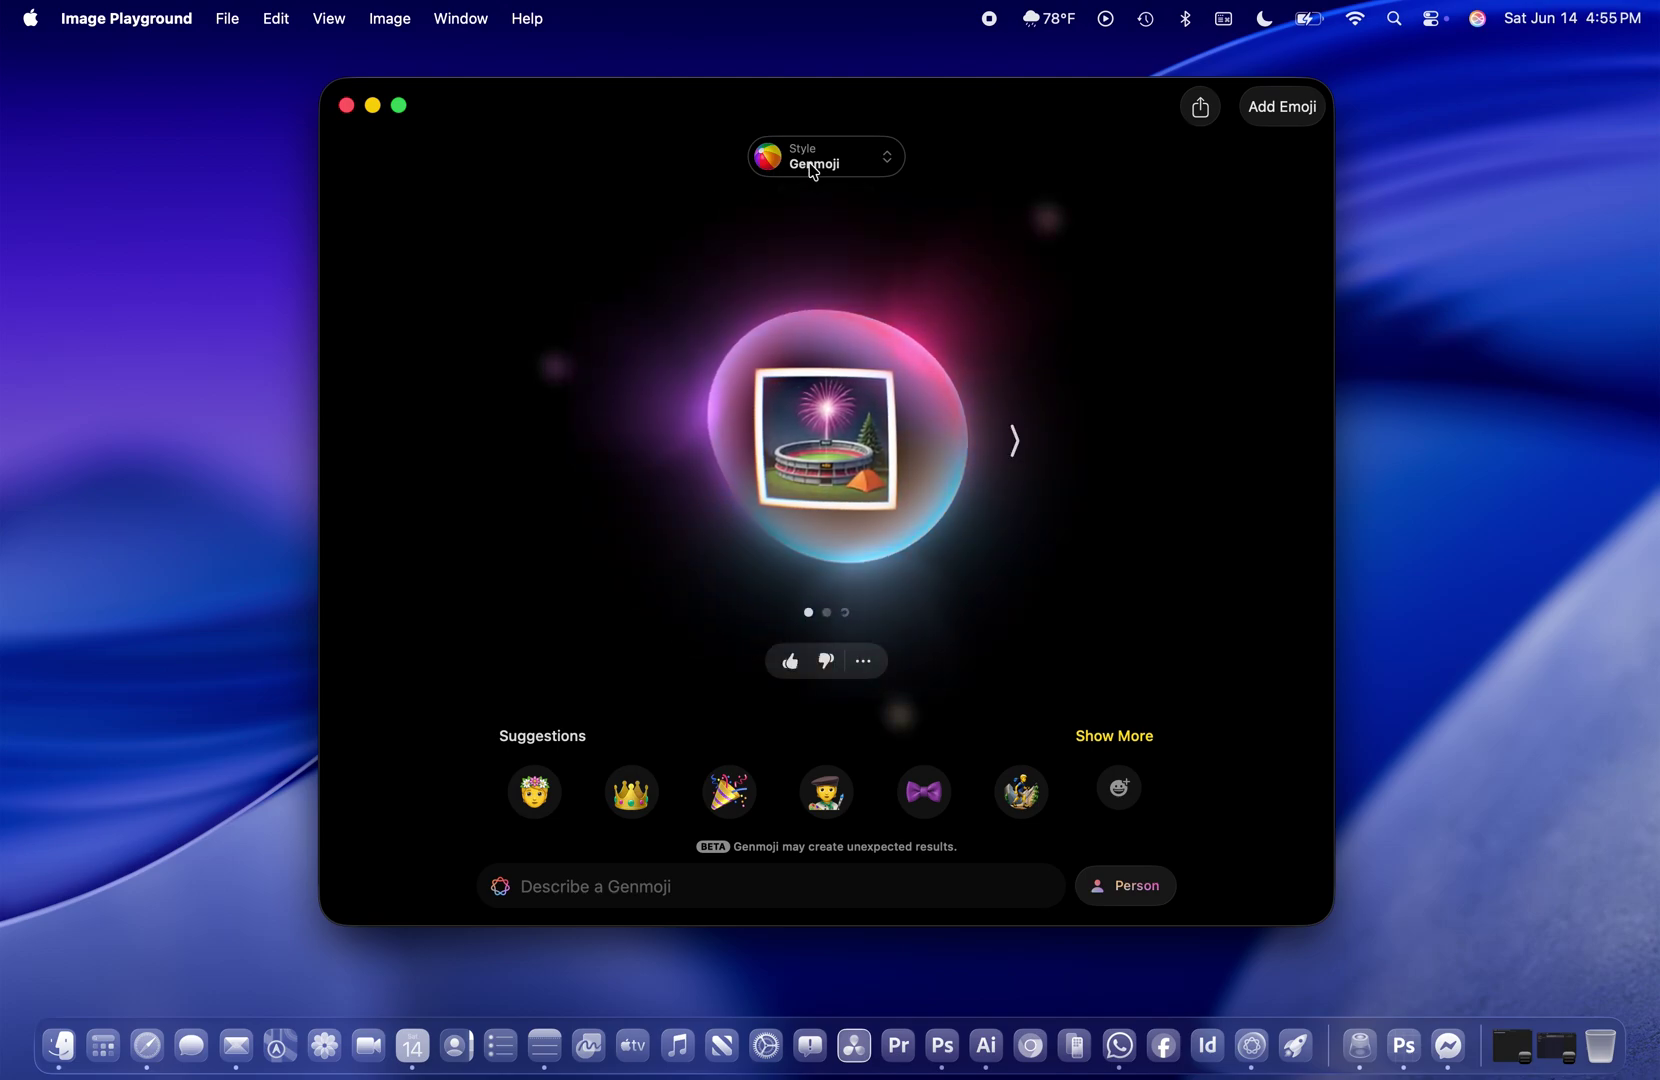
pyautogui.click(815, 422)
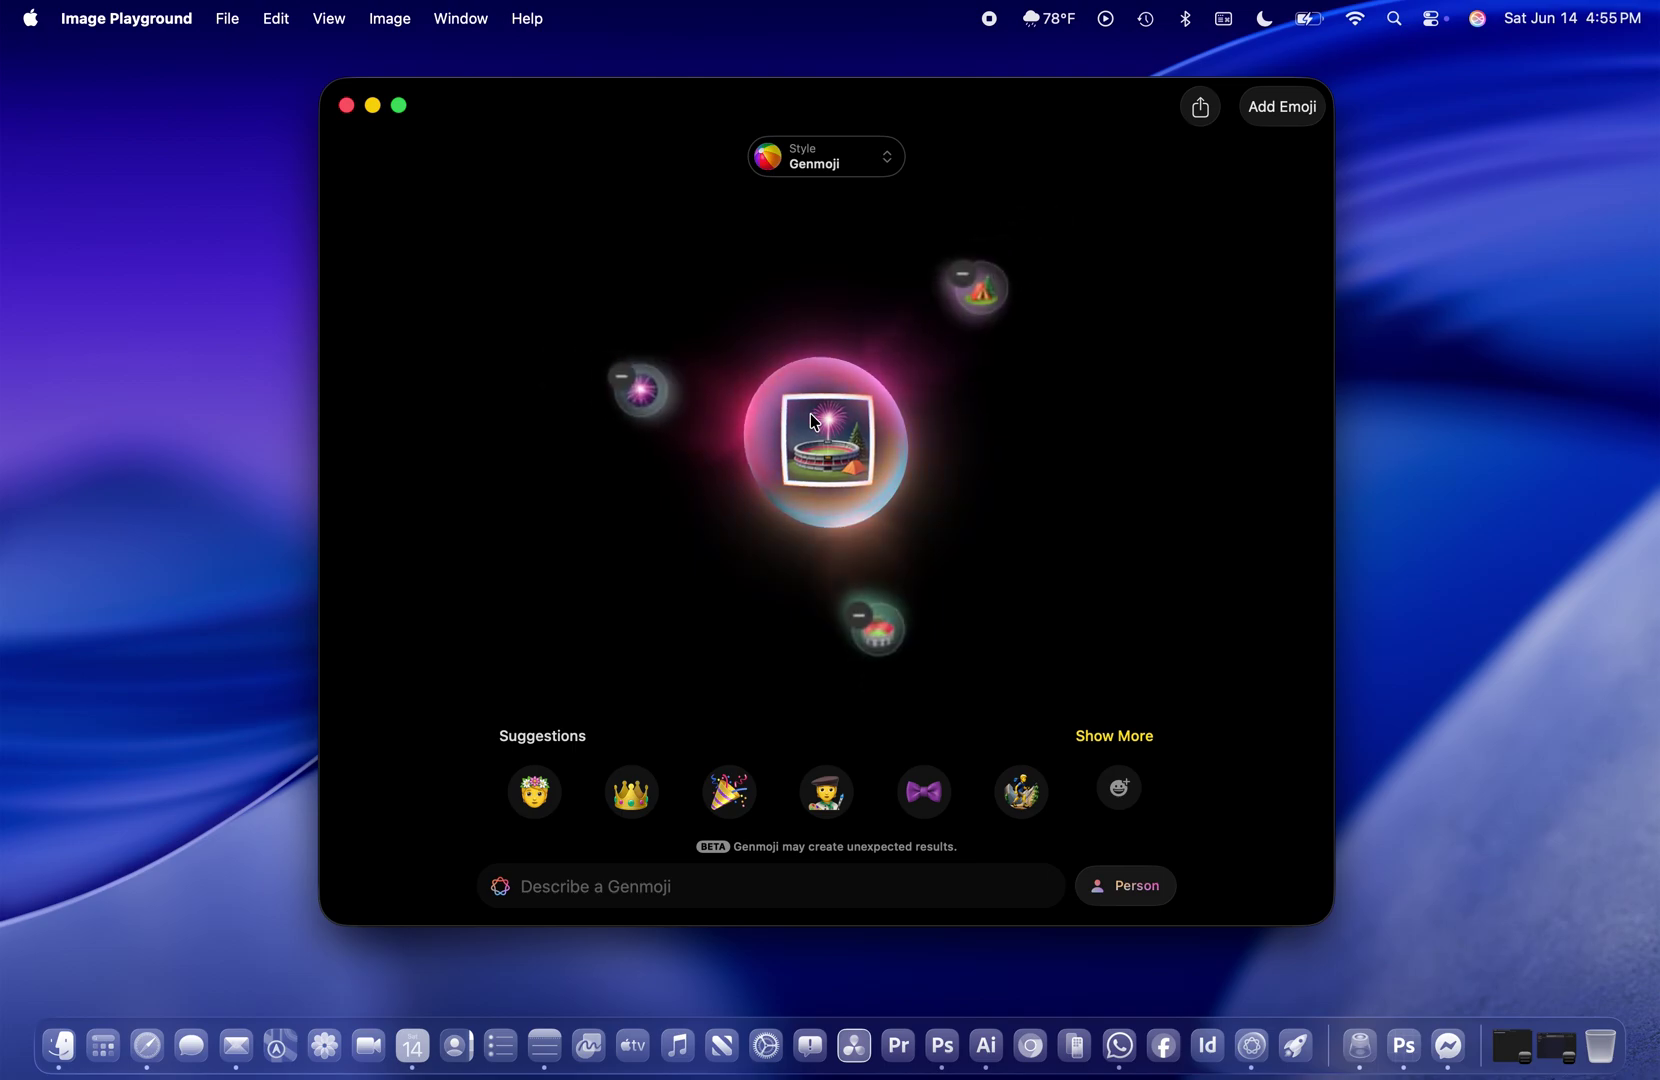
pyautogui.click(815, 422)
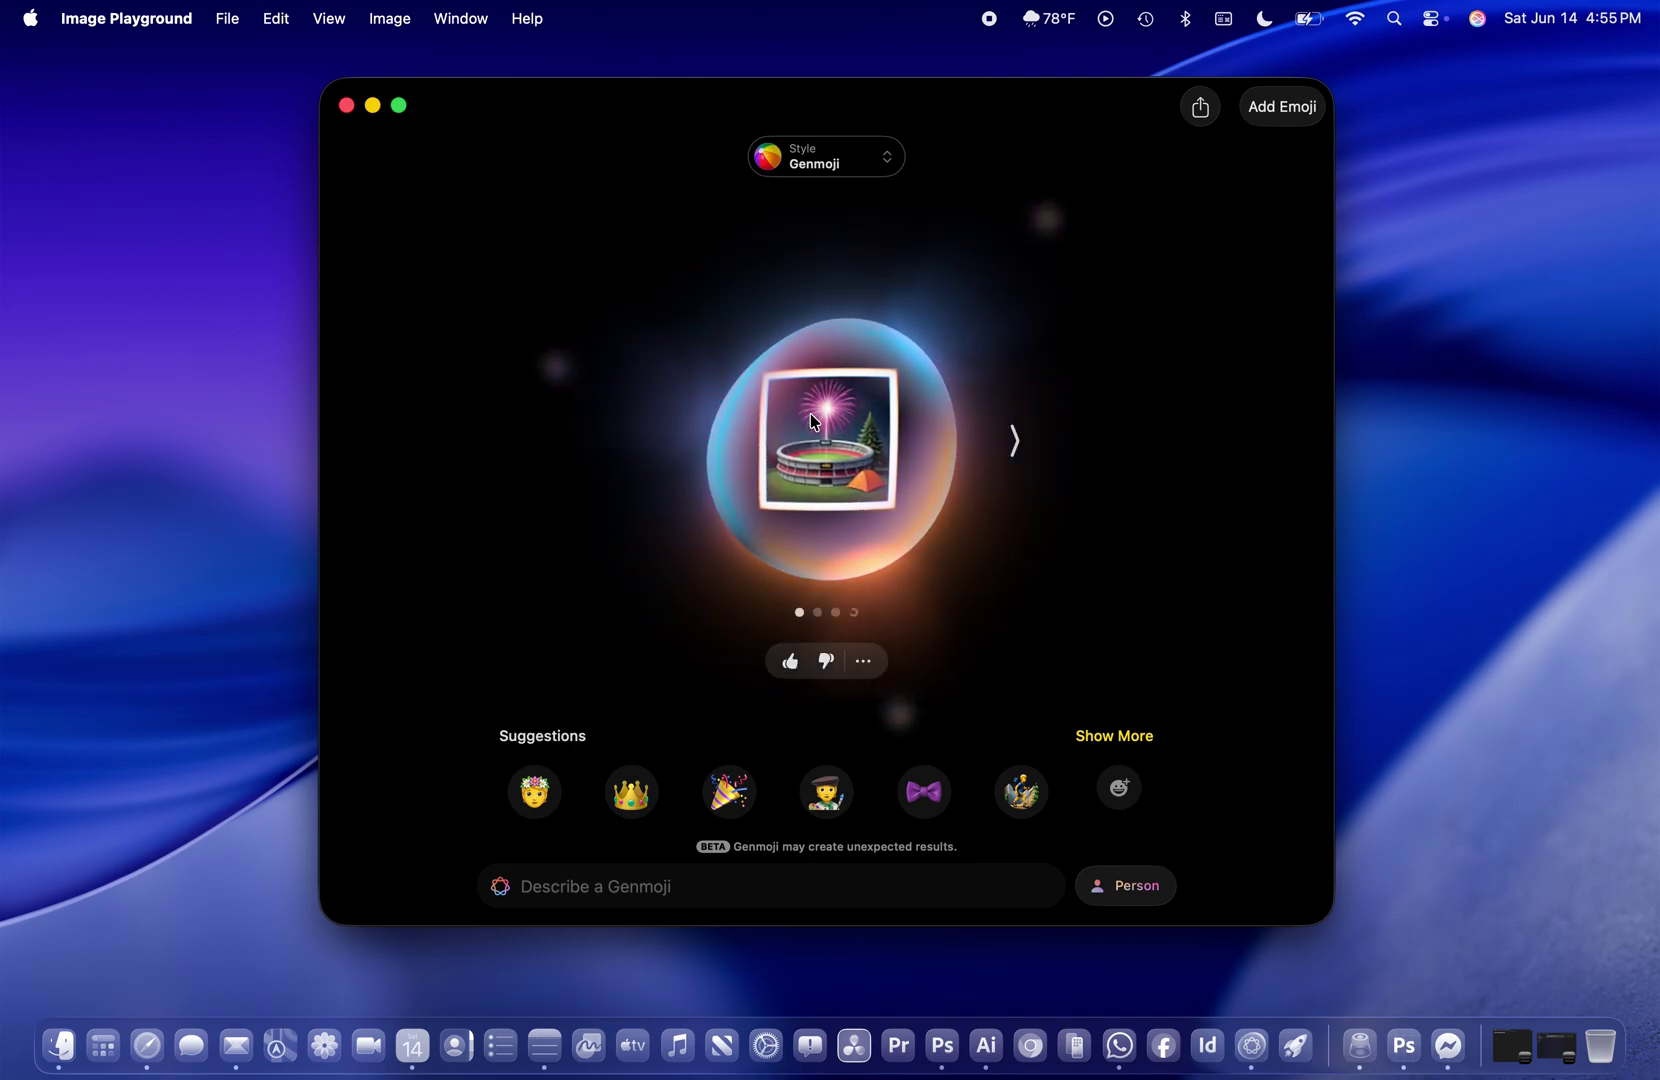
pyautogui.hscroll(4, 940, 456)
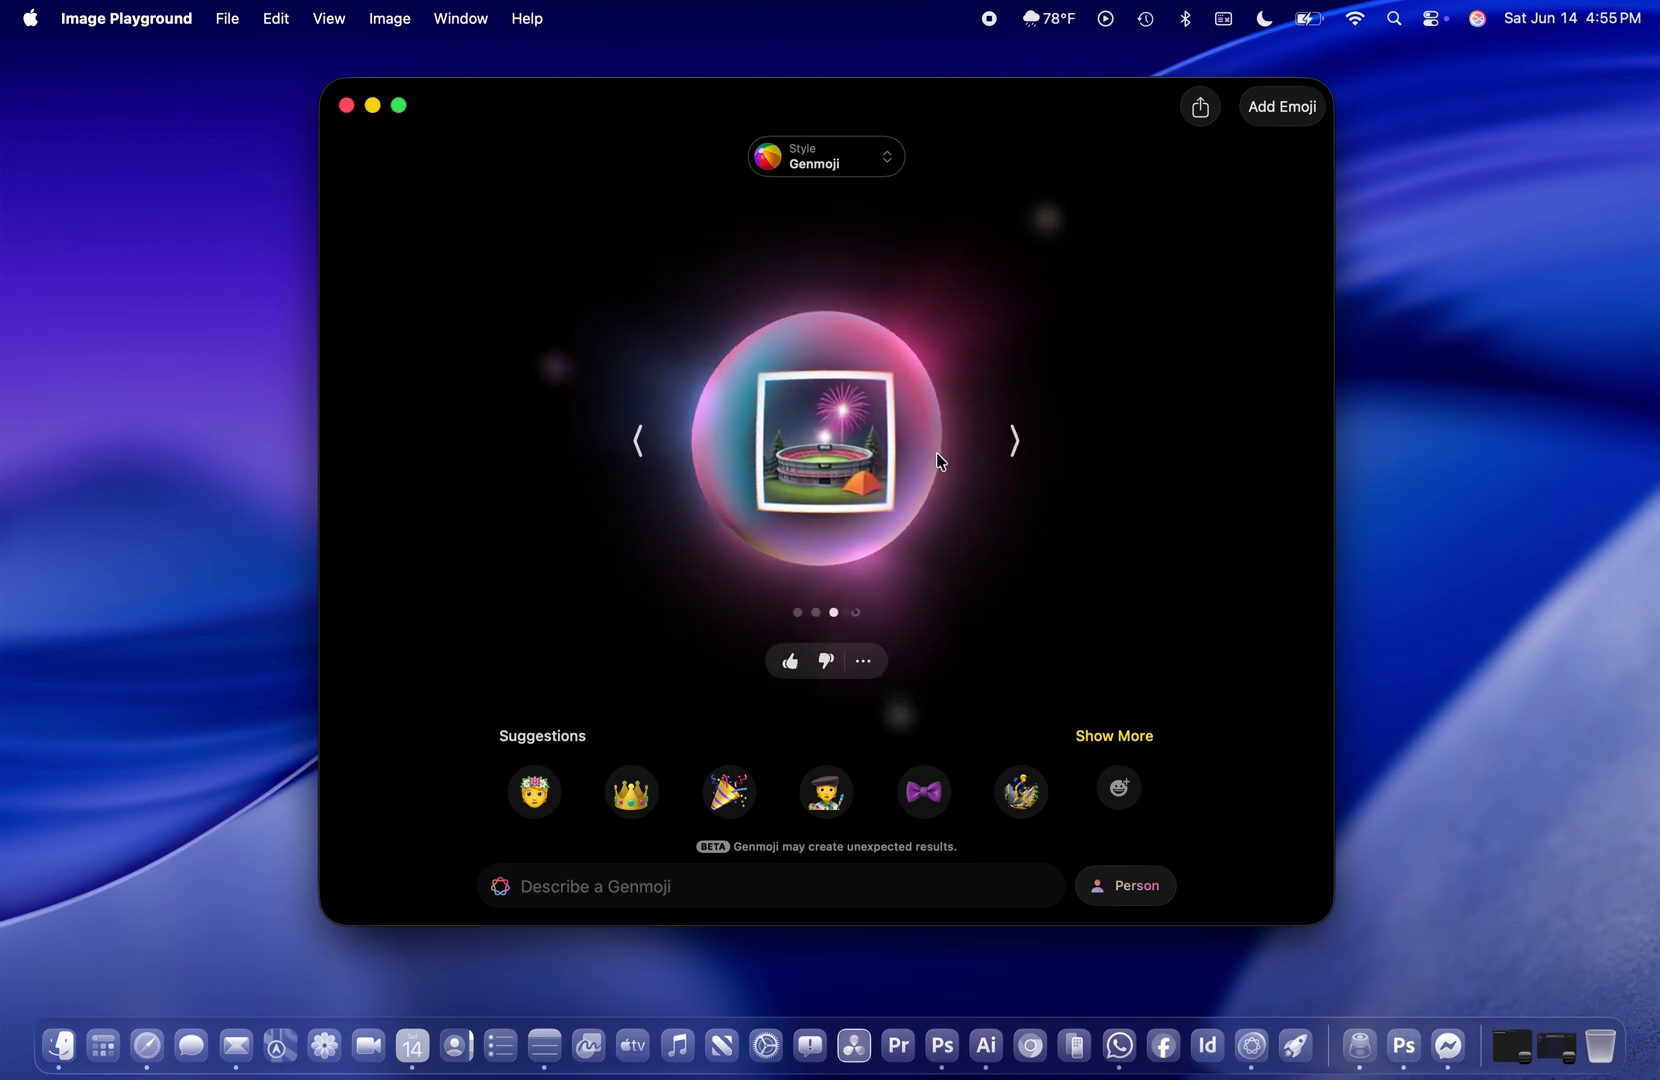
pyautogui.hscroll(-2, 936, 453)
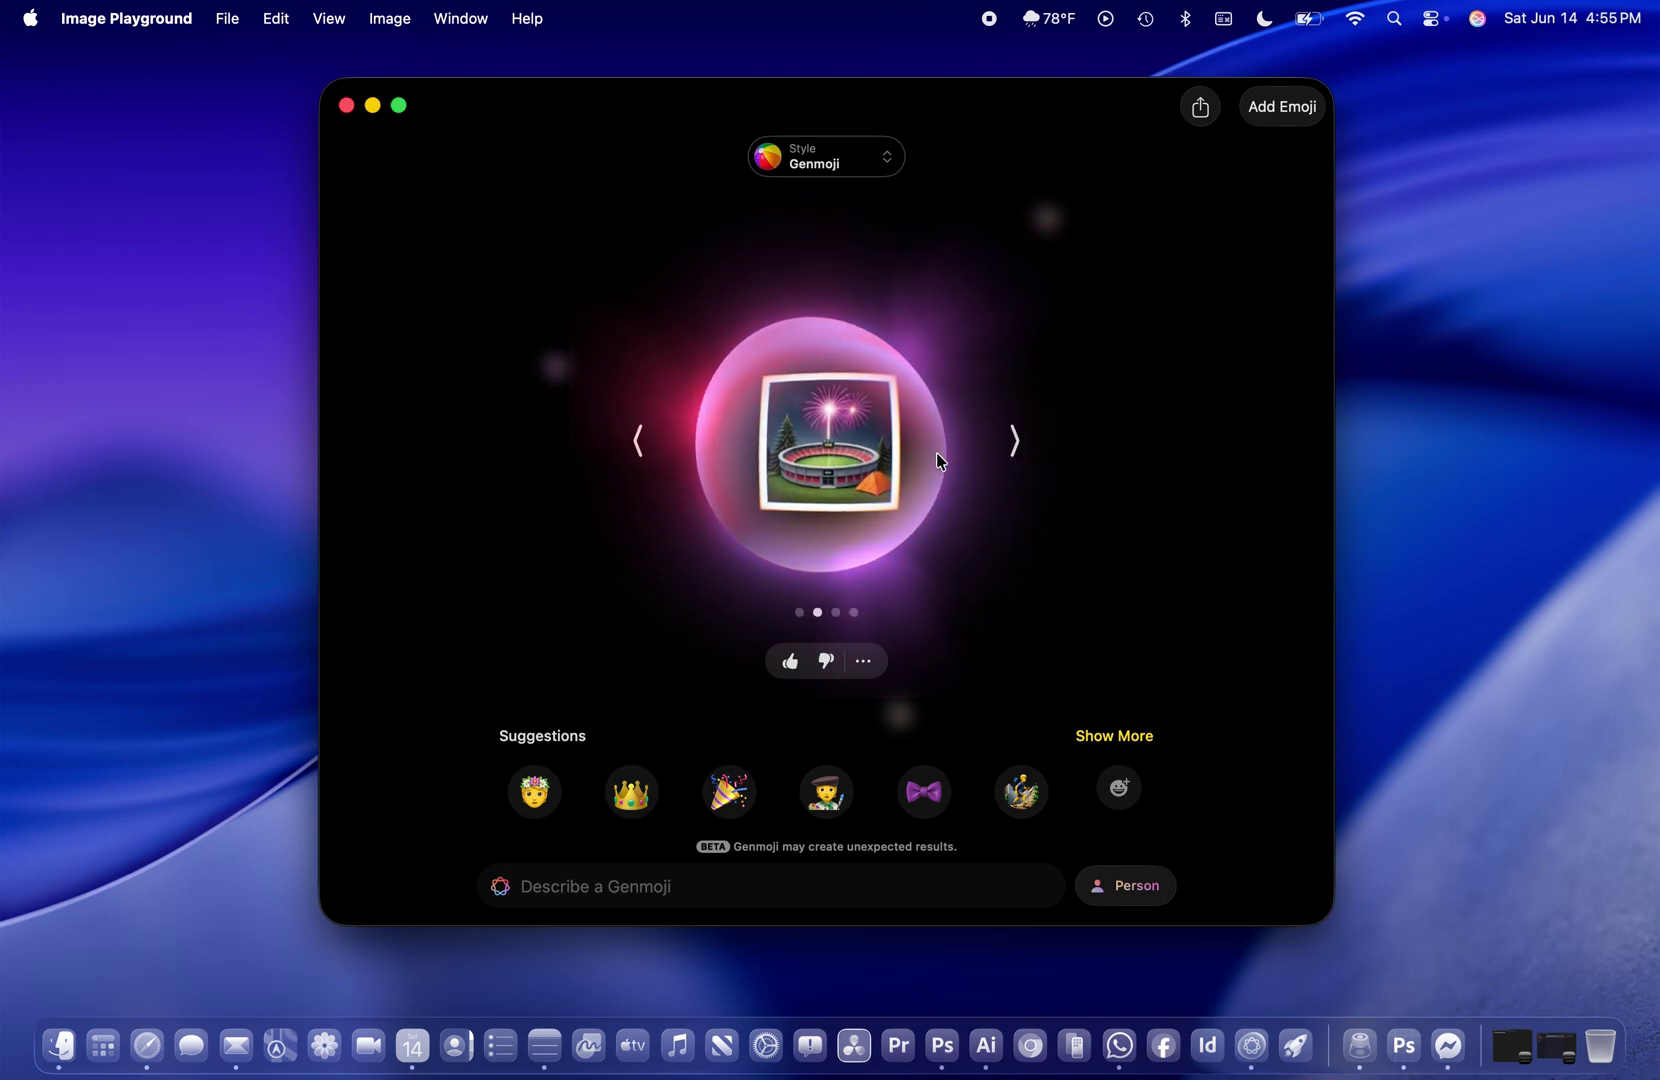
pyautogui.hscroll(-2, 936, 453)
# - Set the image style to ChatGPT with the Oil Painting variant and close the style choices
pyautogui.click(810, 150)
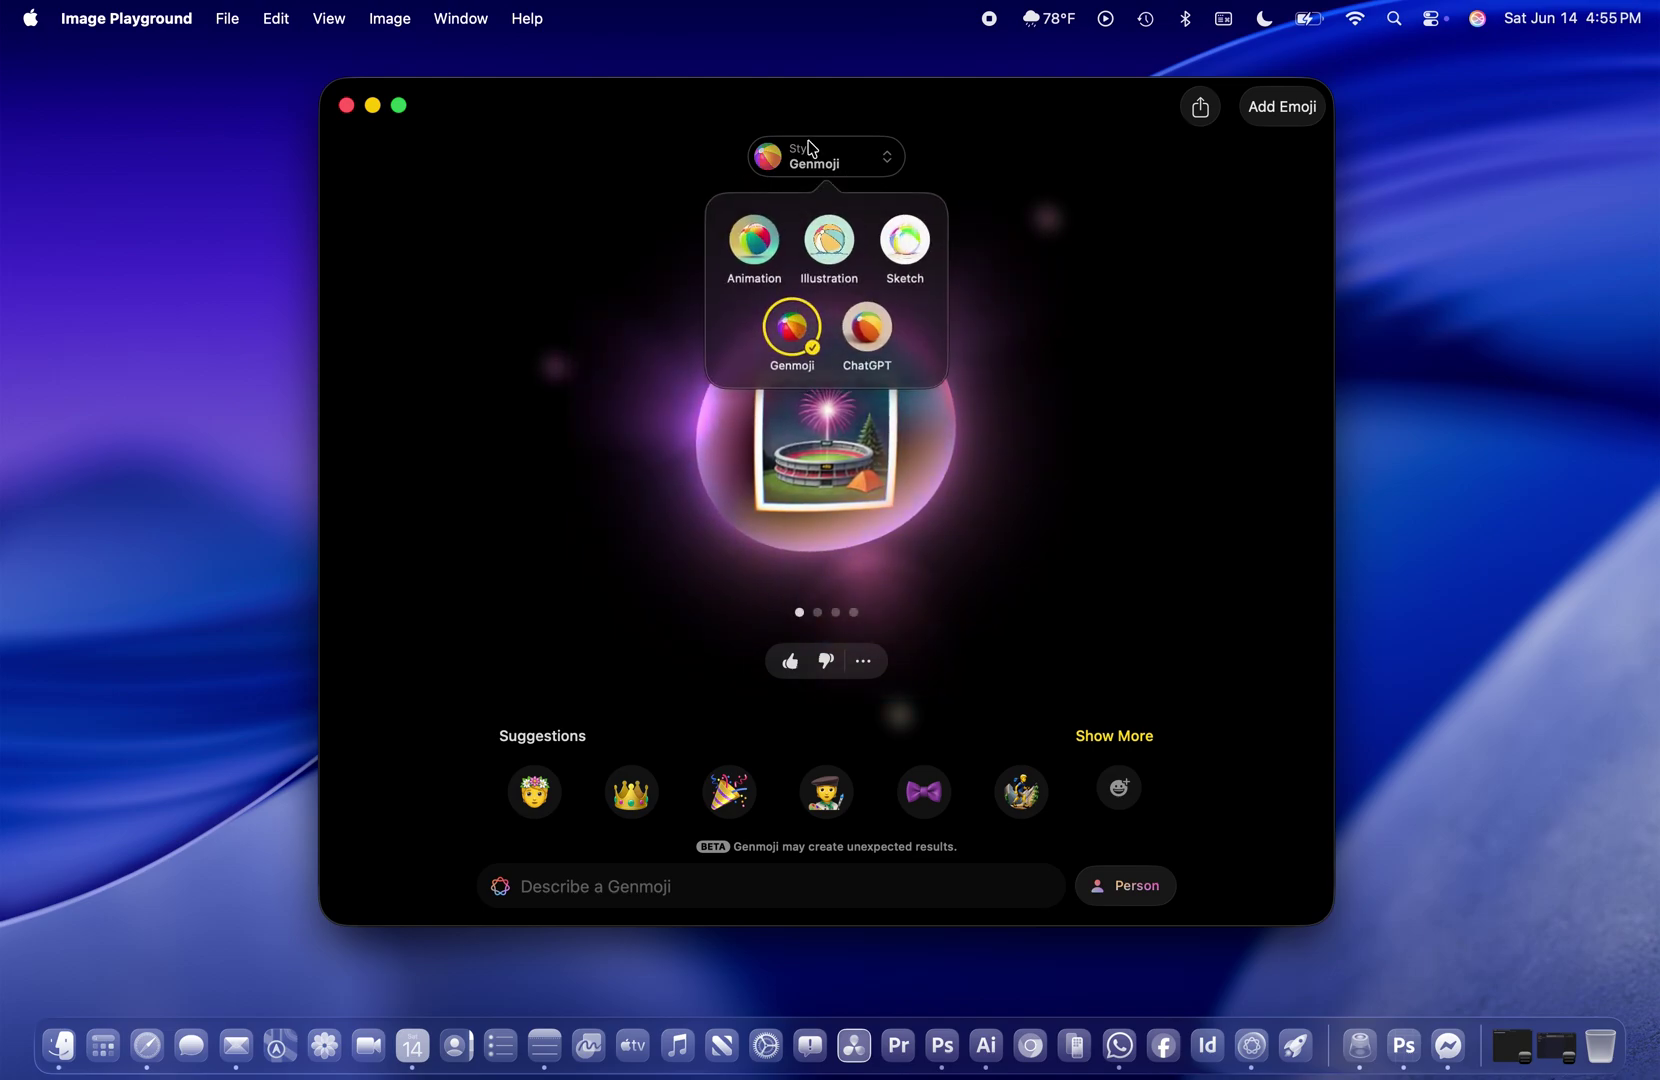
pyautogui.click(866, 326)
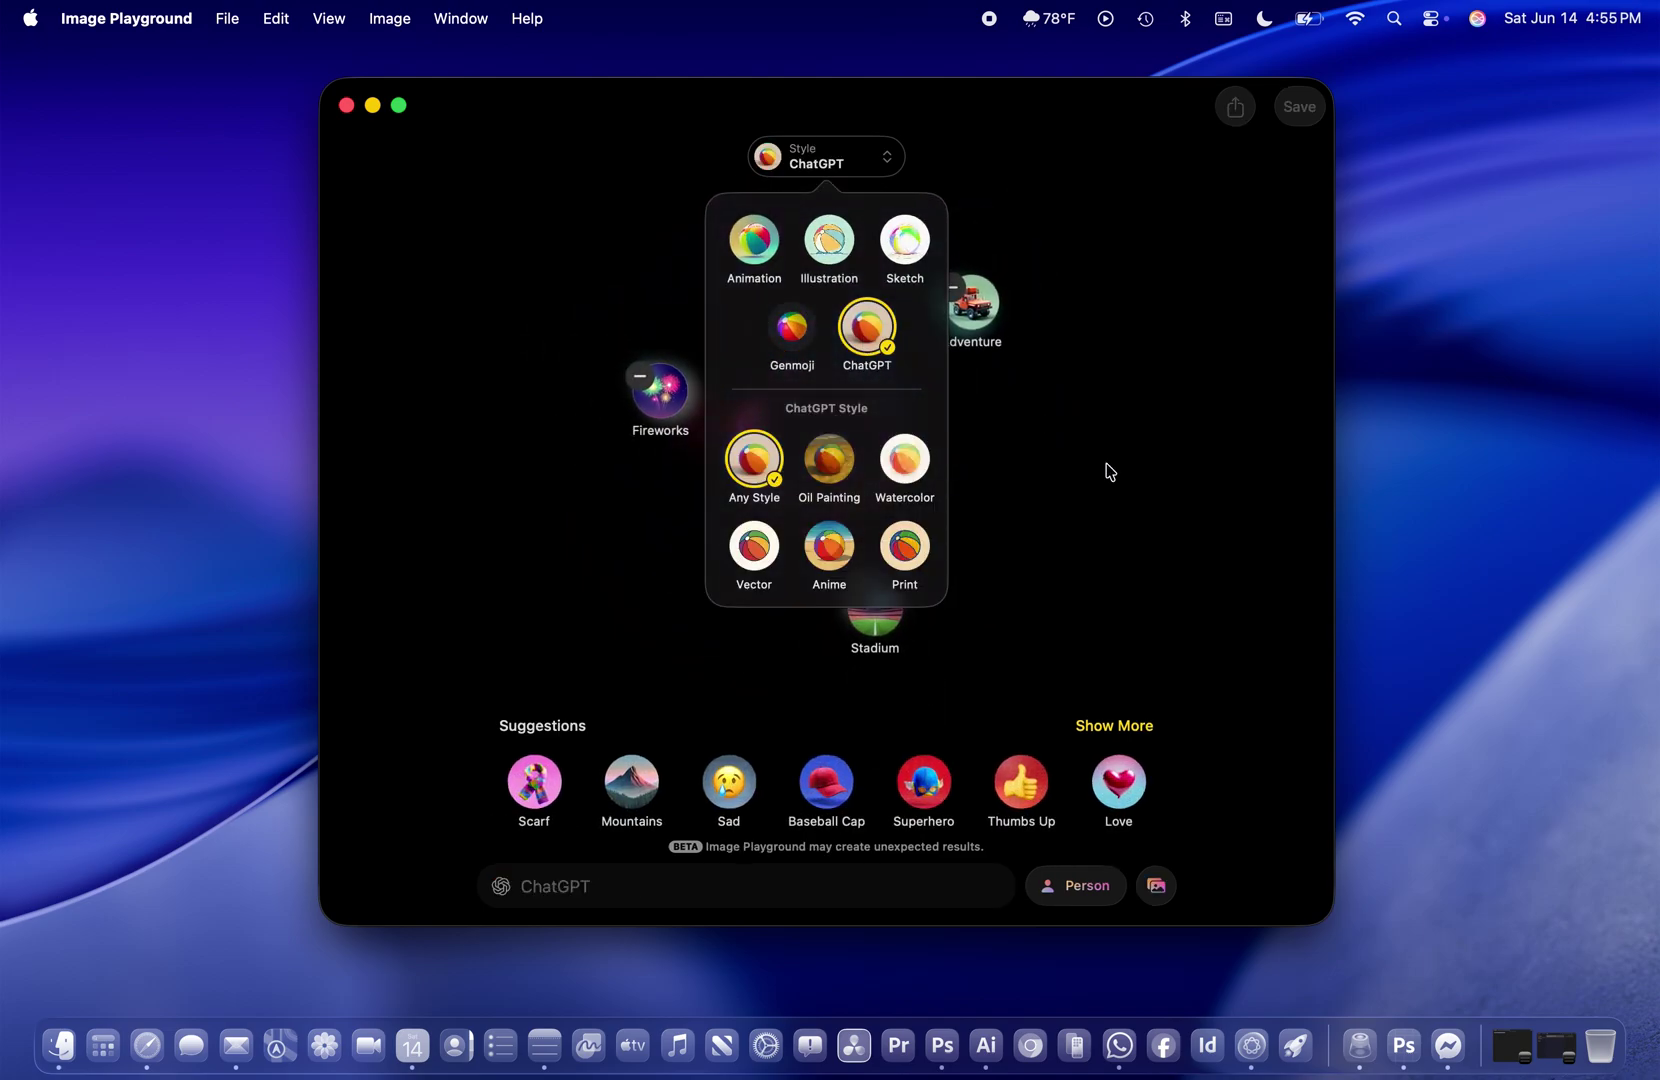
pyautogui.click(824, 468)
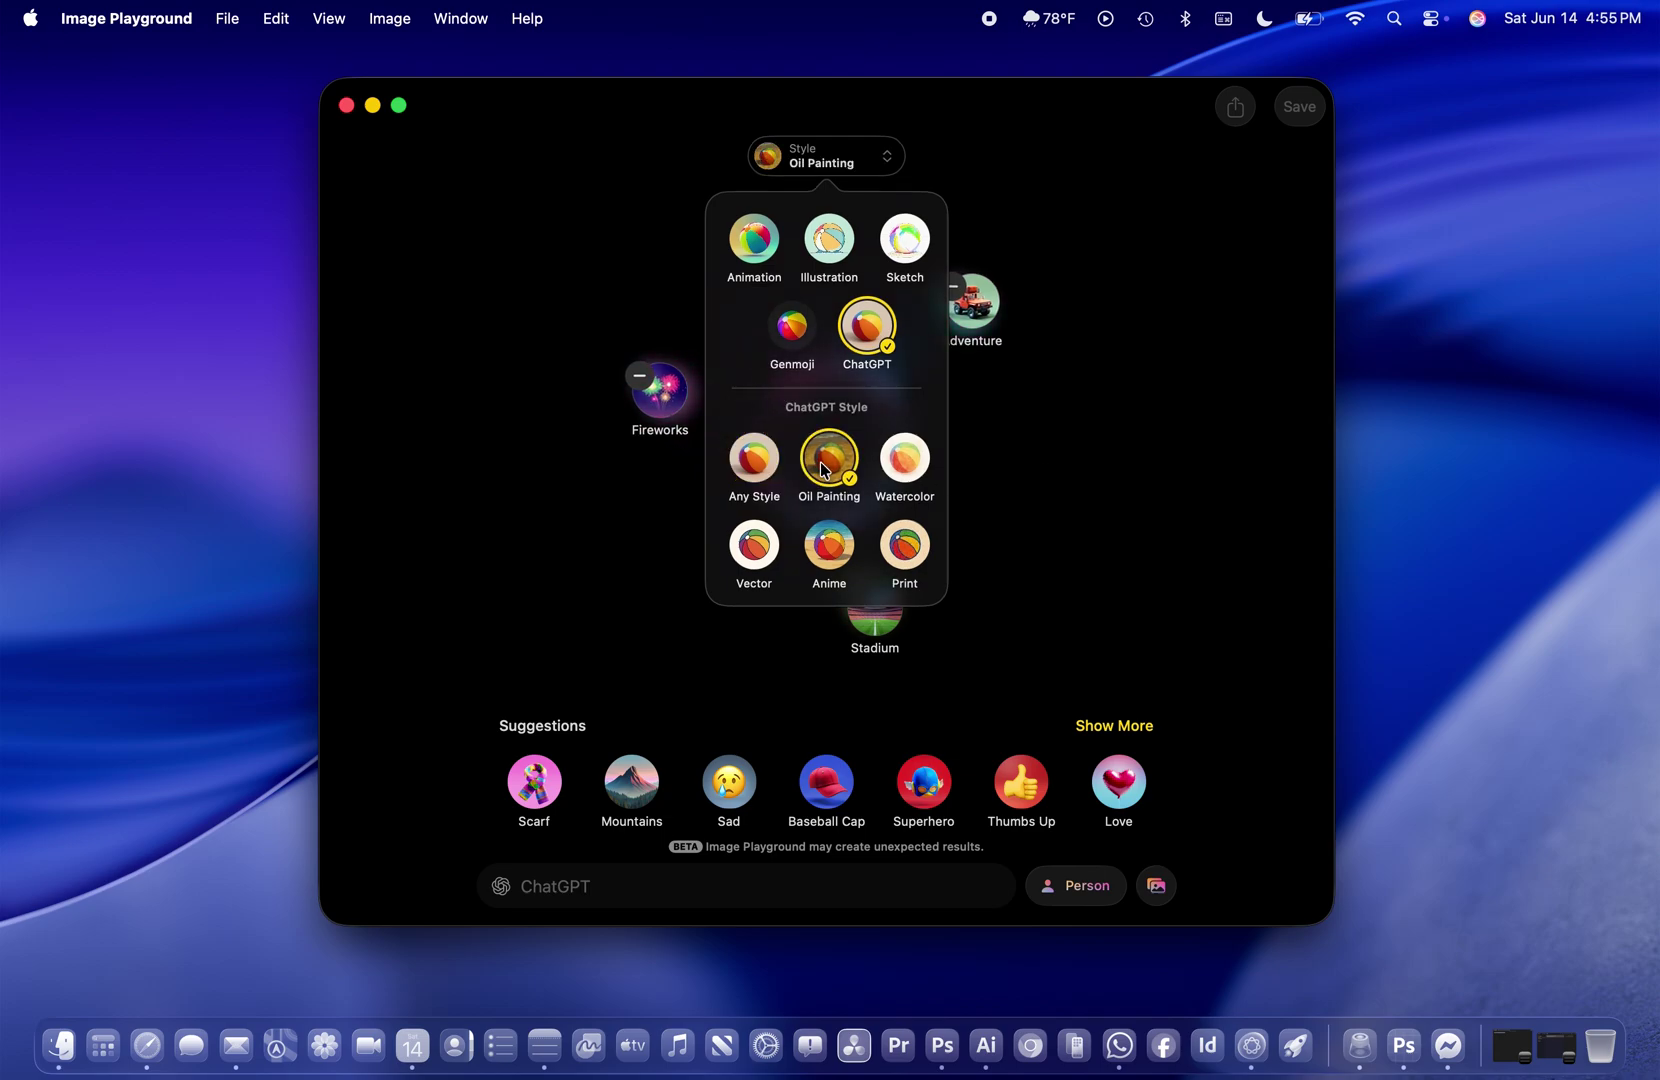
pyautogui.click(1068, 541)
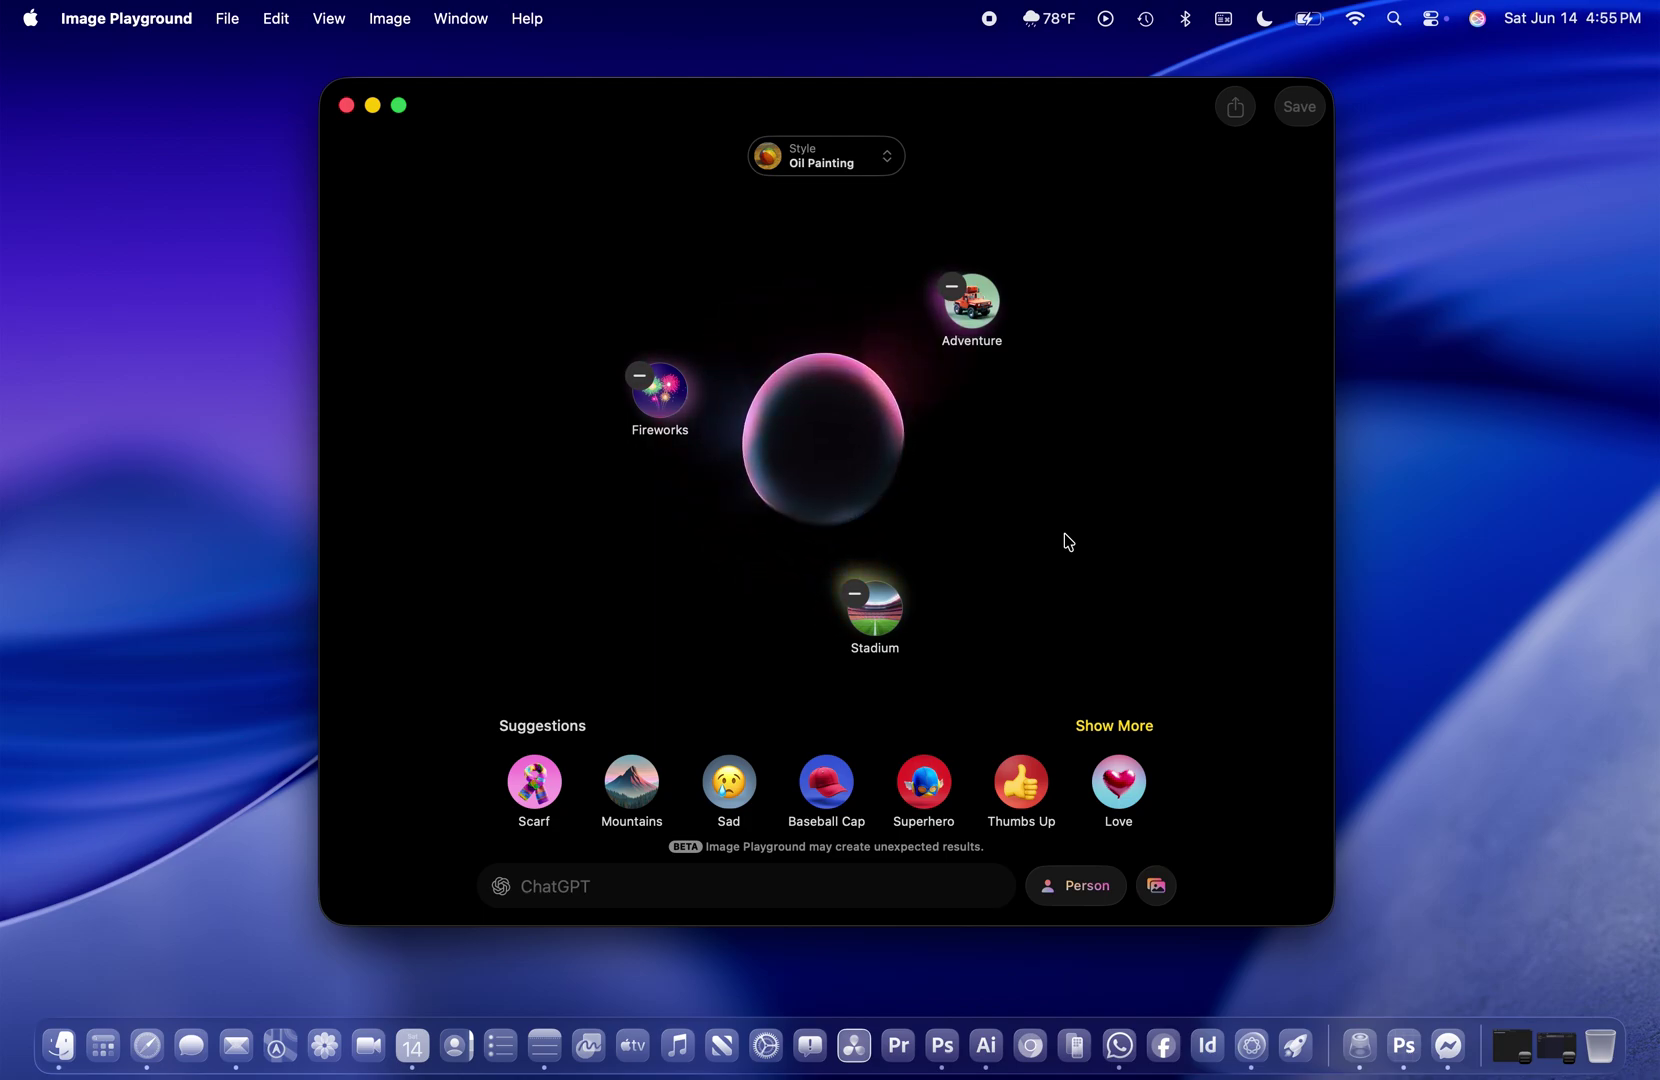
# - Show the Themes suggestions, change the ChatGPT style to Watercolor and review the available styles
pyautogui.hscroll(5, 741, 775)
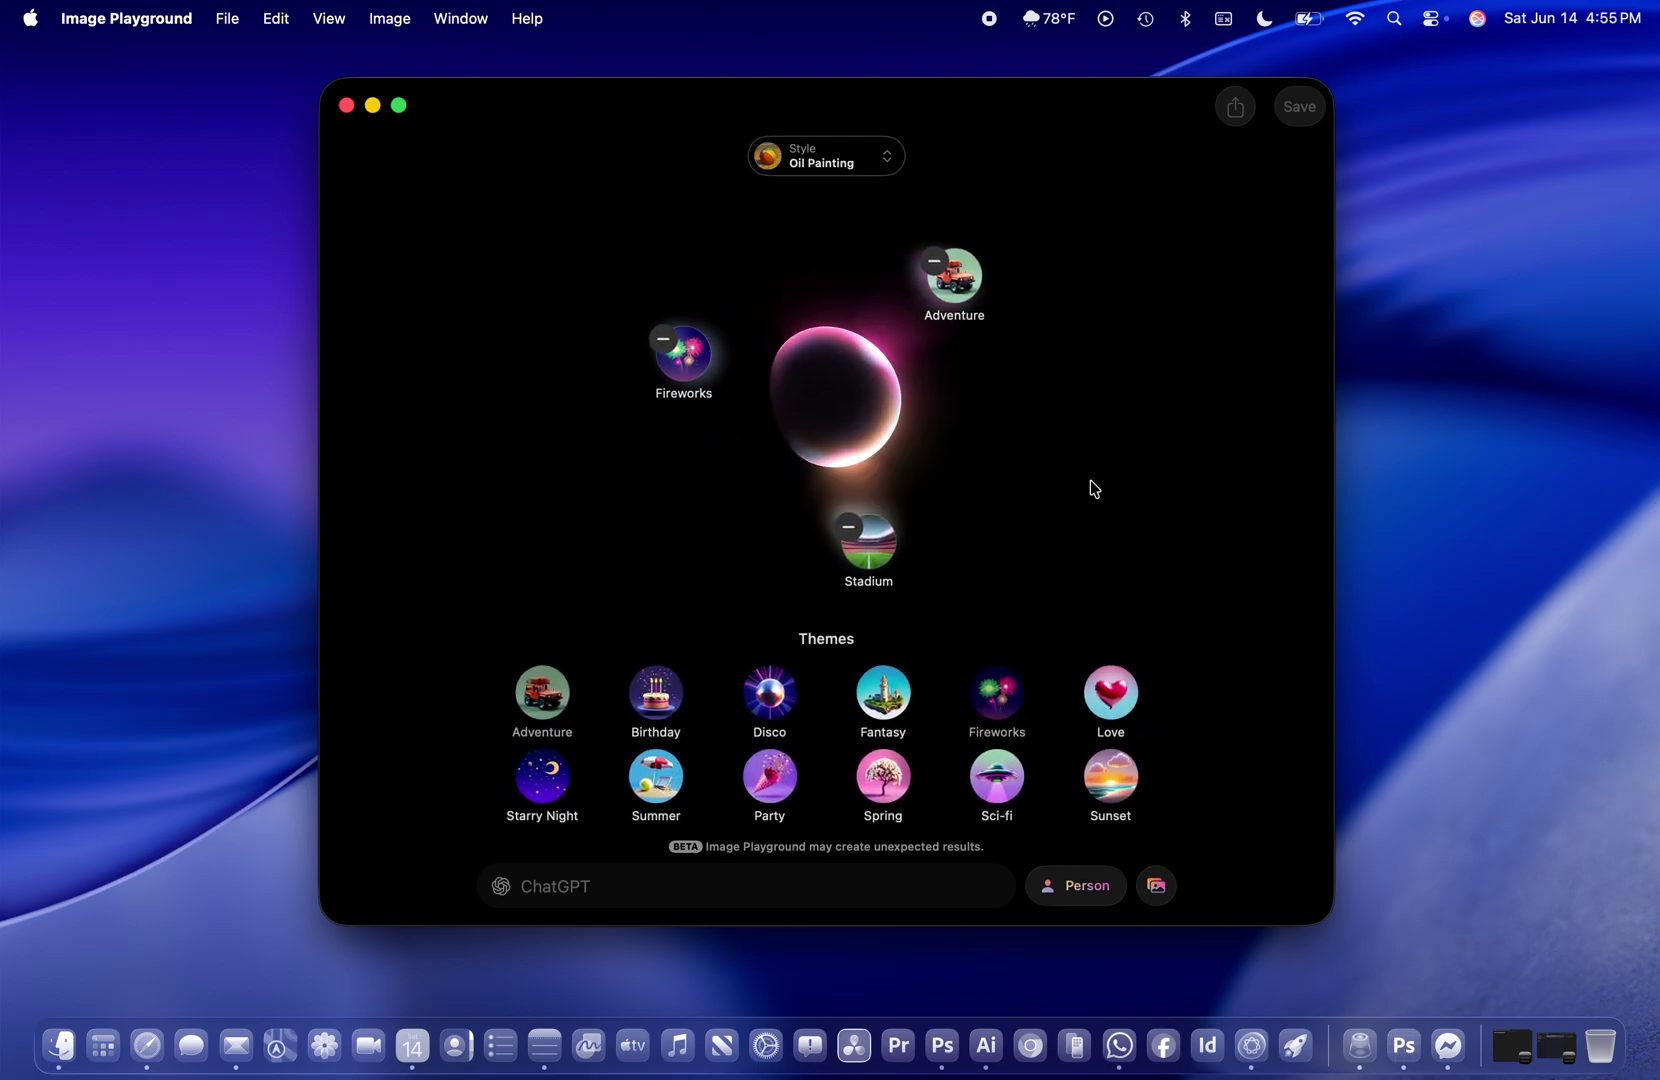
pyautogui.click(849, 148)
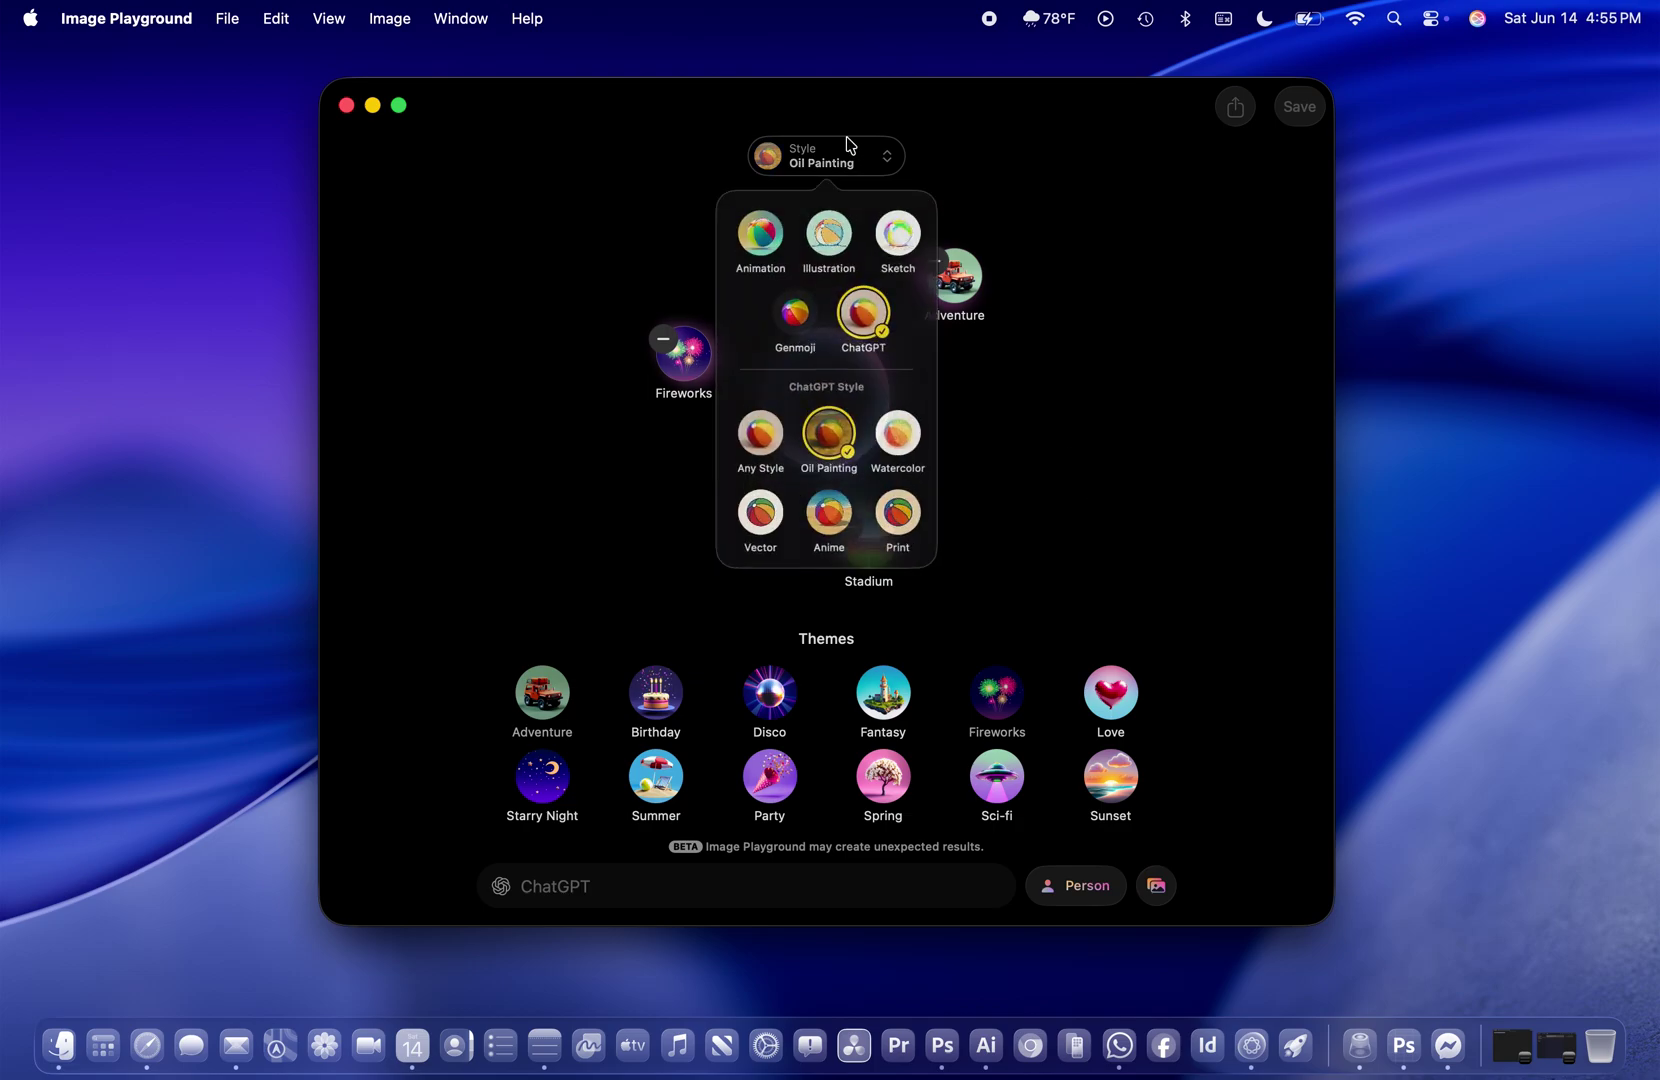
pyautogui.click(906, 460)
pyautogui.click(1103, 493)
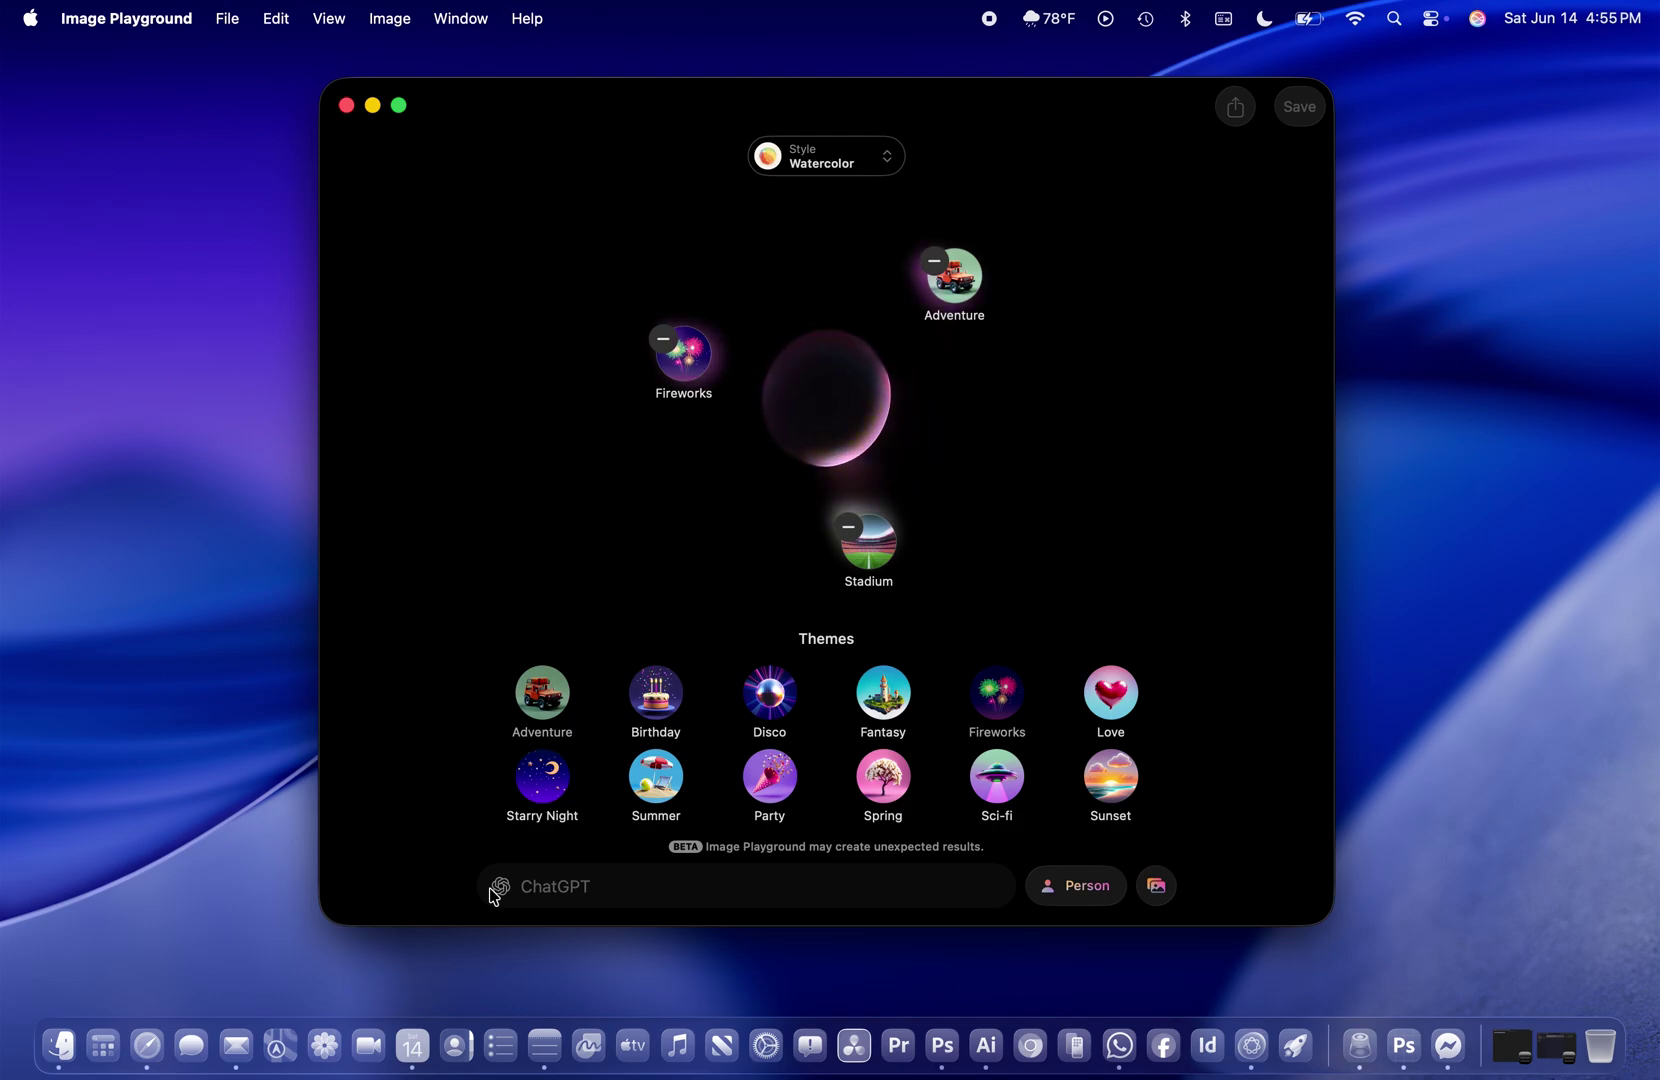
pyautogui.click(890, 157)
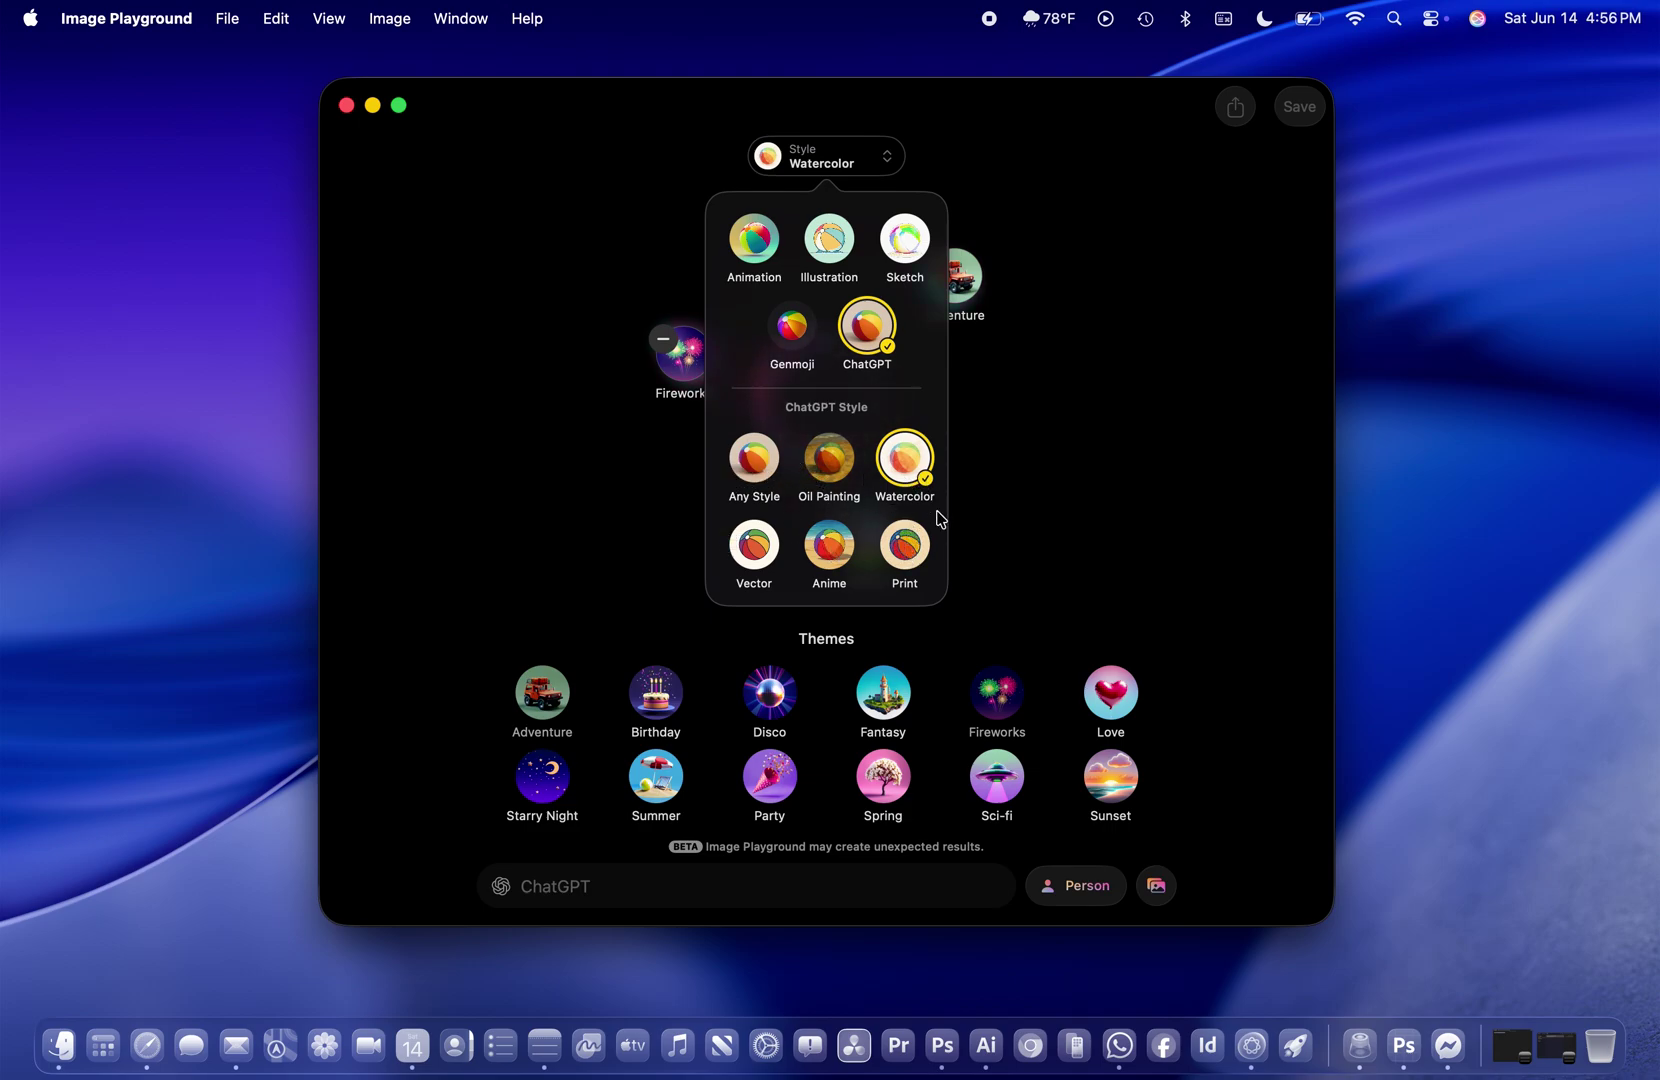
pyautogui.click(1068, 379)
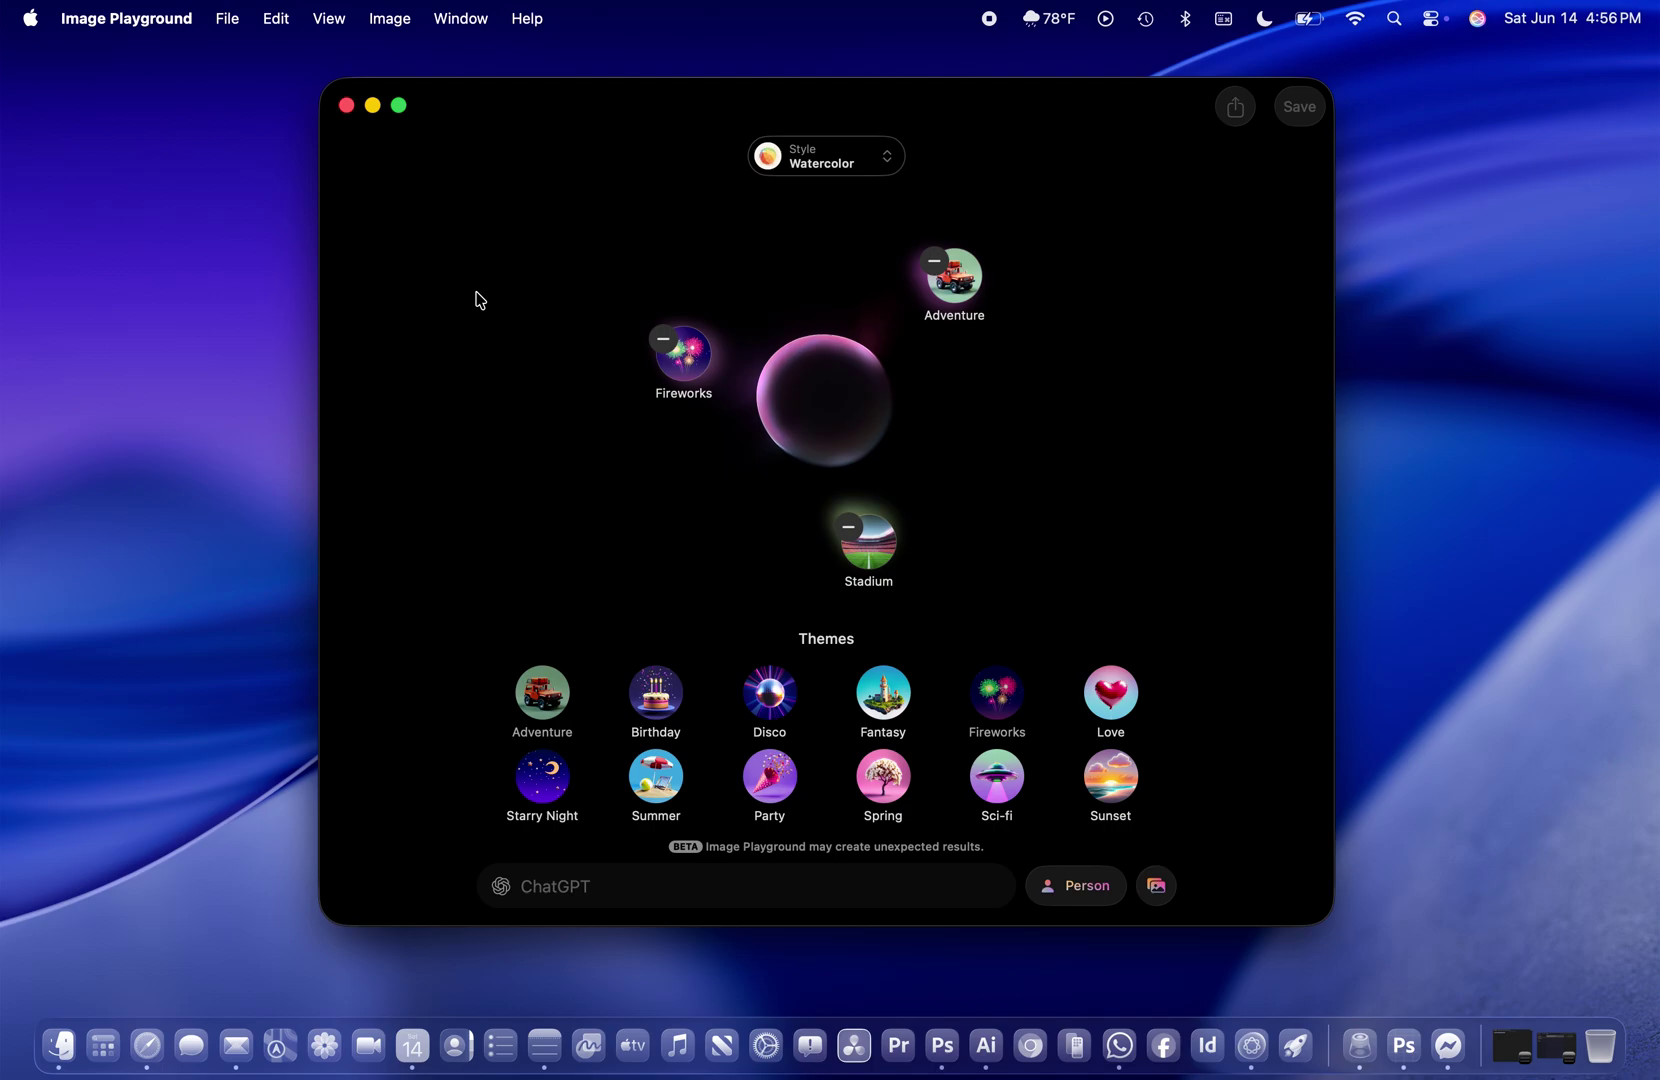
# - Return the style to Animation and save the first generated variation of the stadium image
pyautogui.click(842, 153)
pyautogui.click(768, 236)
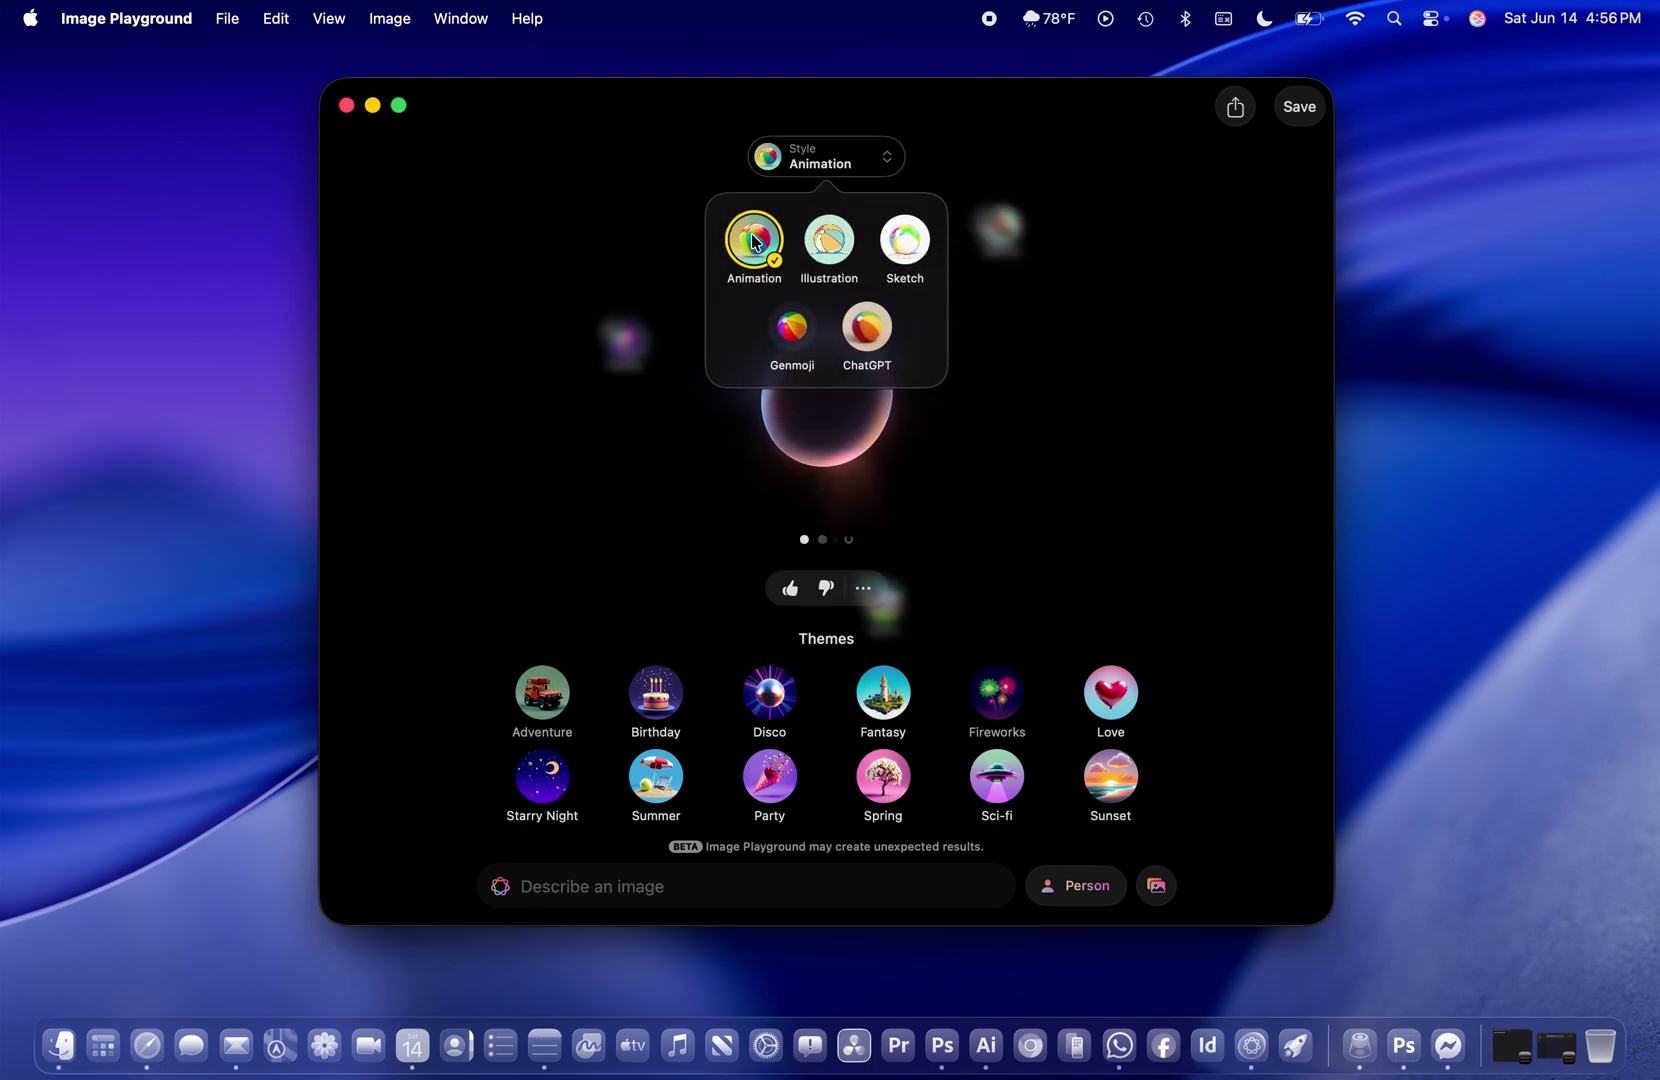
pyautogui.click(536, 216)
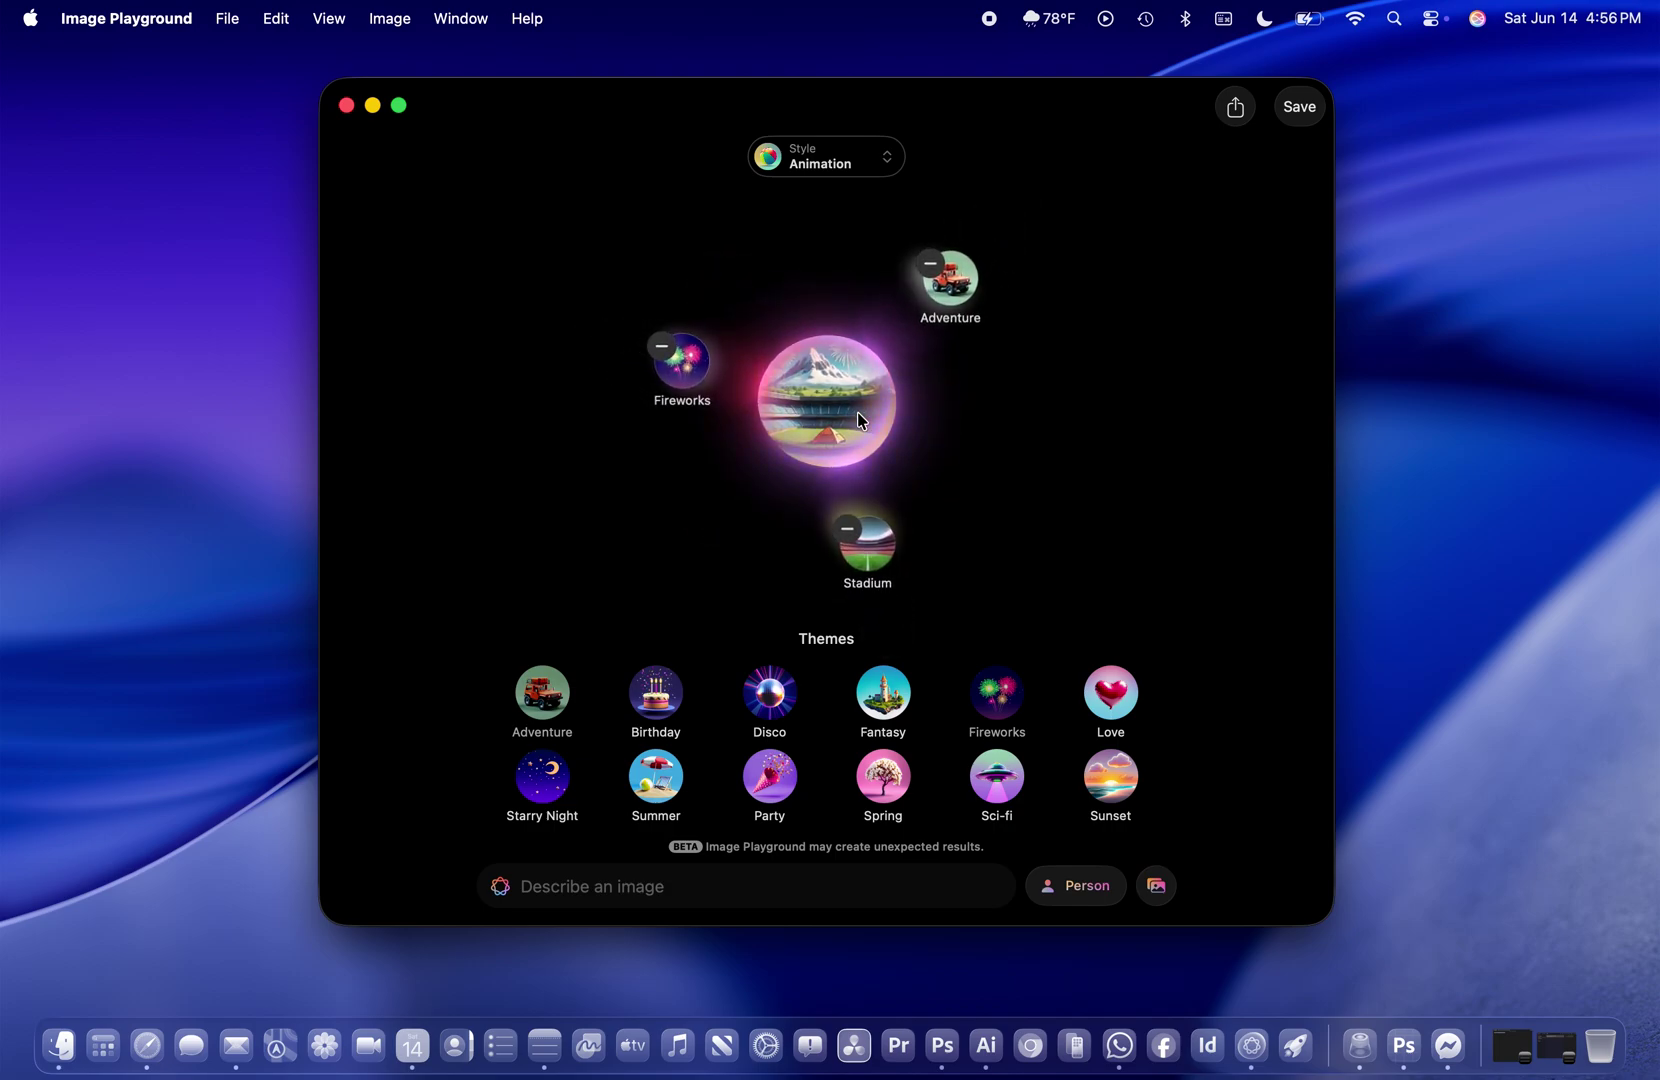
pyautogui.click(862, 590)
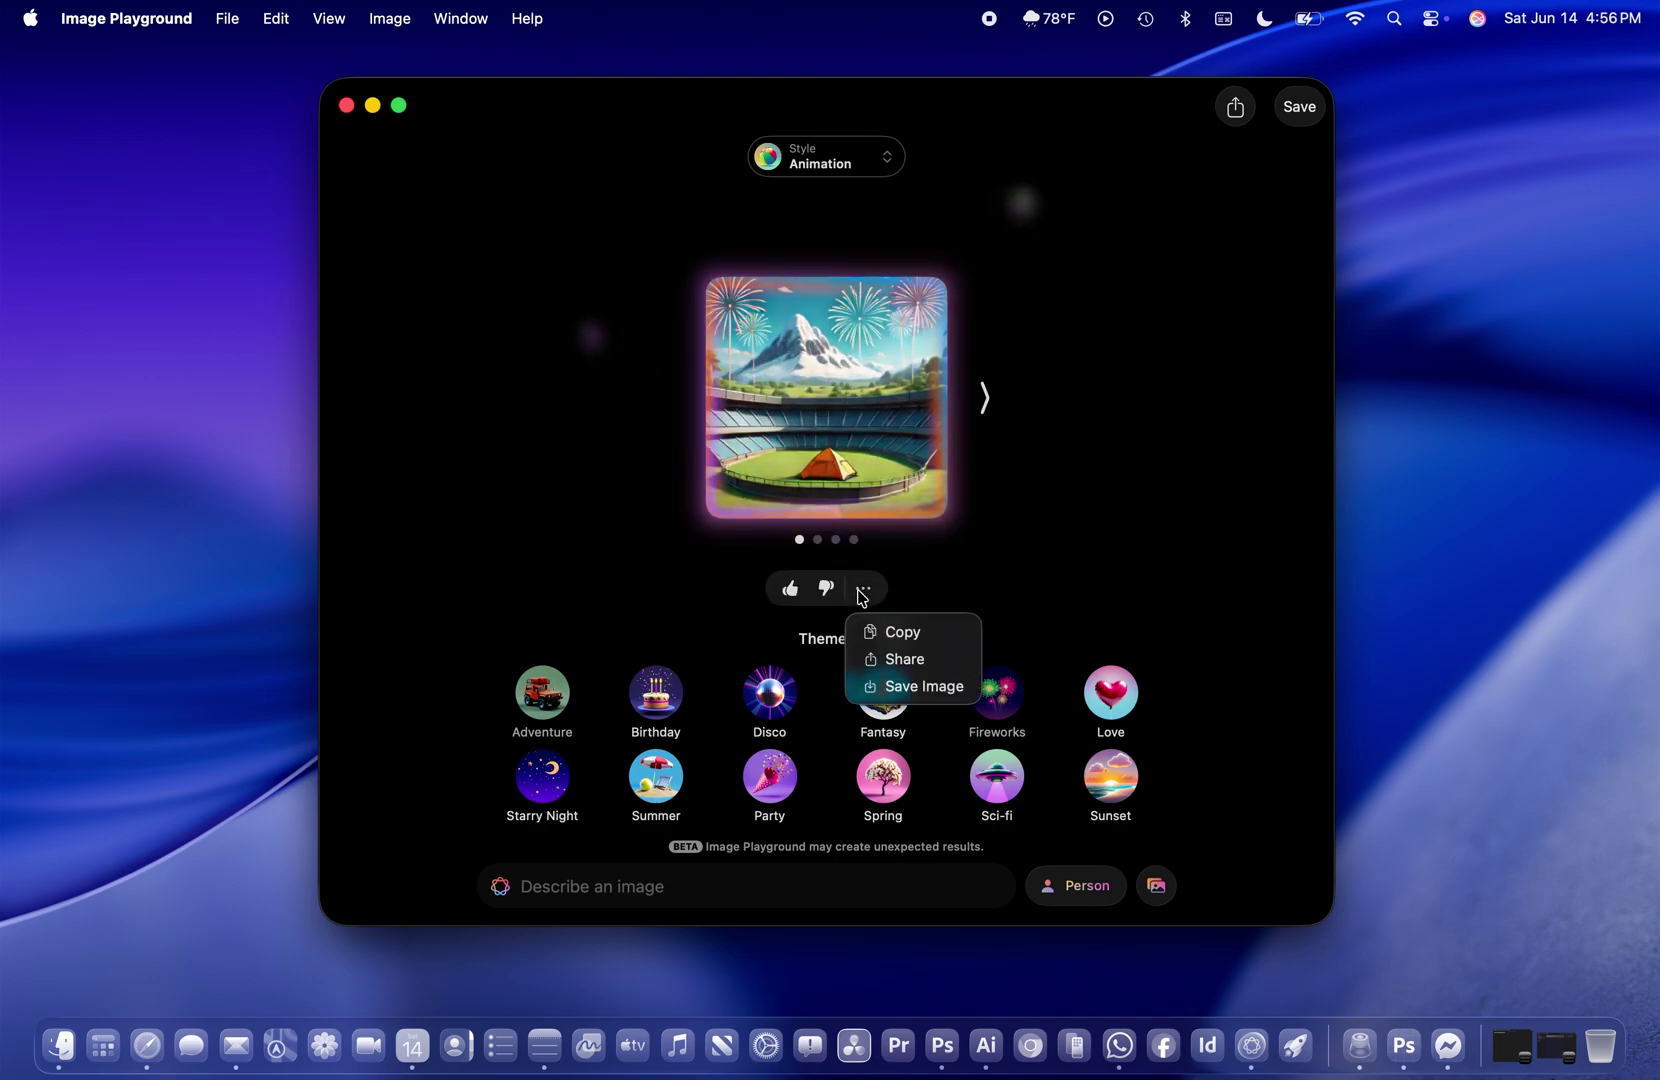
pyautogui.click(924, 678)
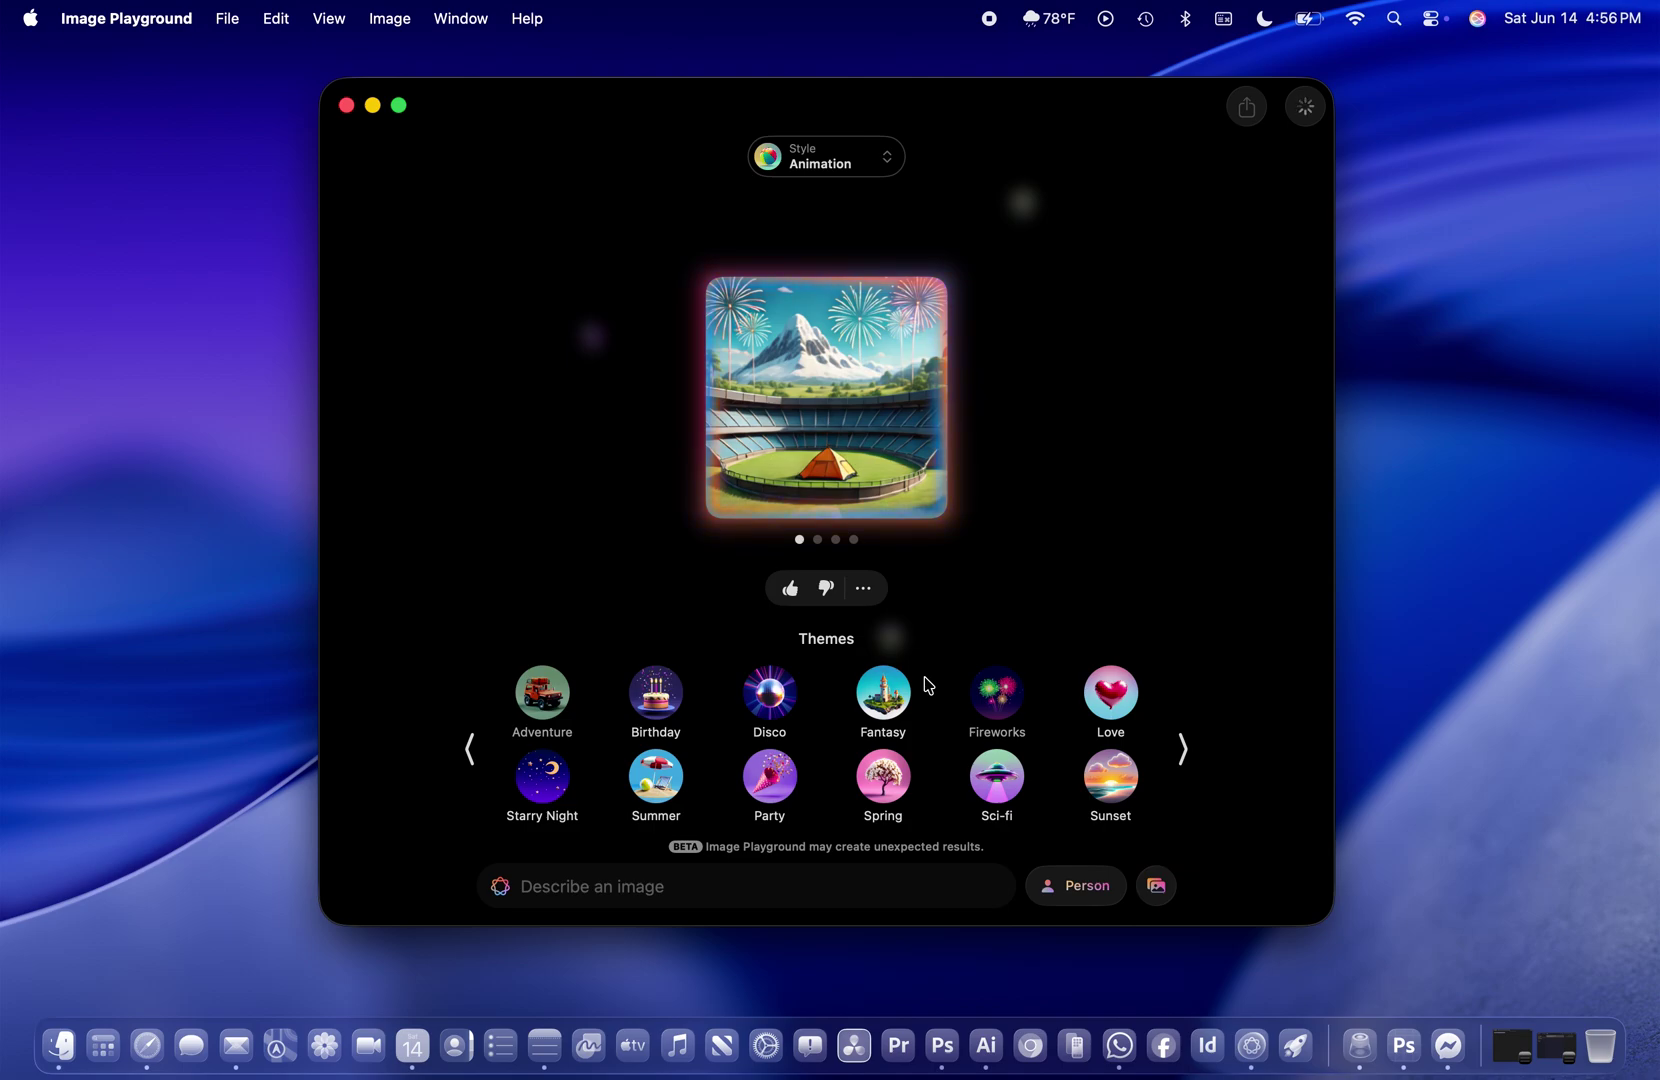
# - Go back to the image gallery and place a copy of the saved stadium image on the desktop
pyautogui.moveTo(933, 367)
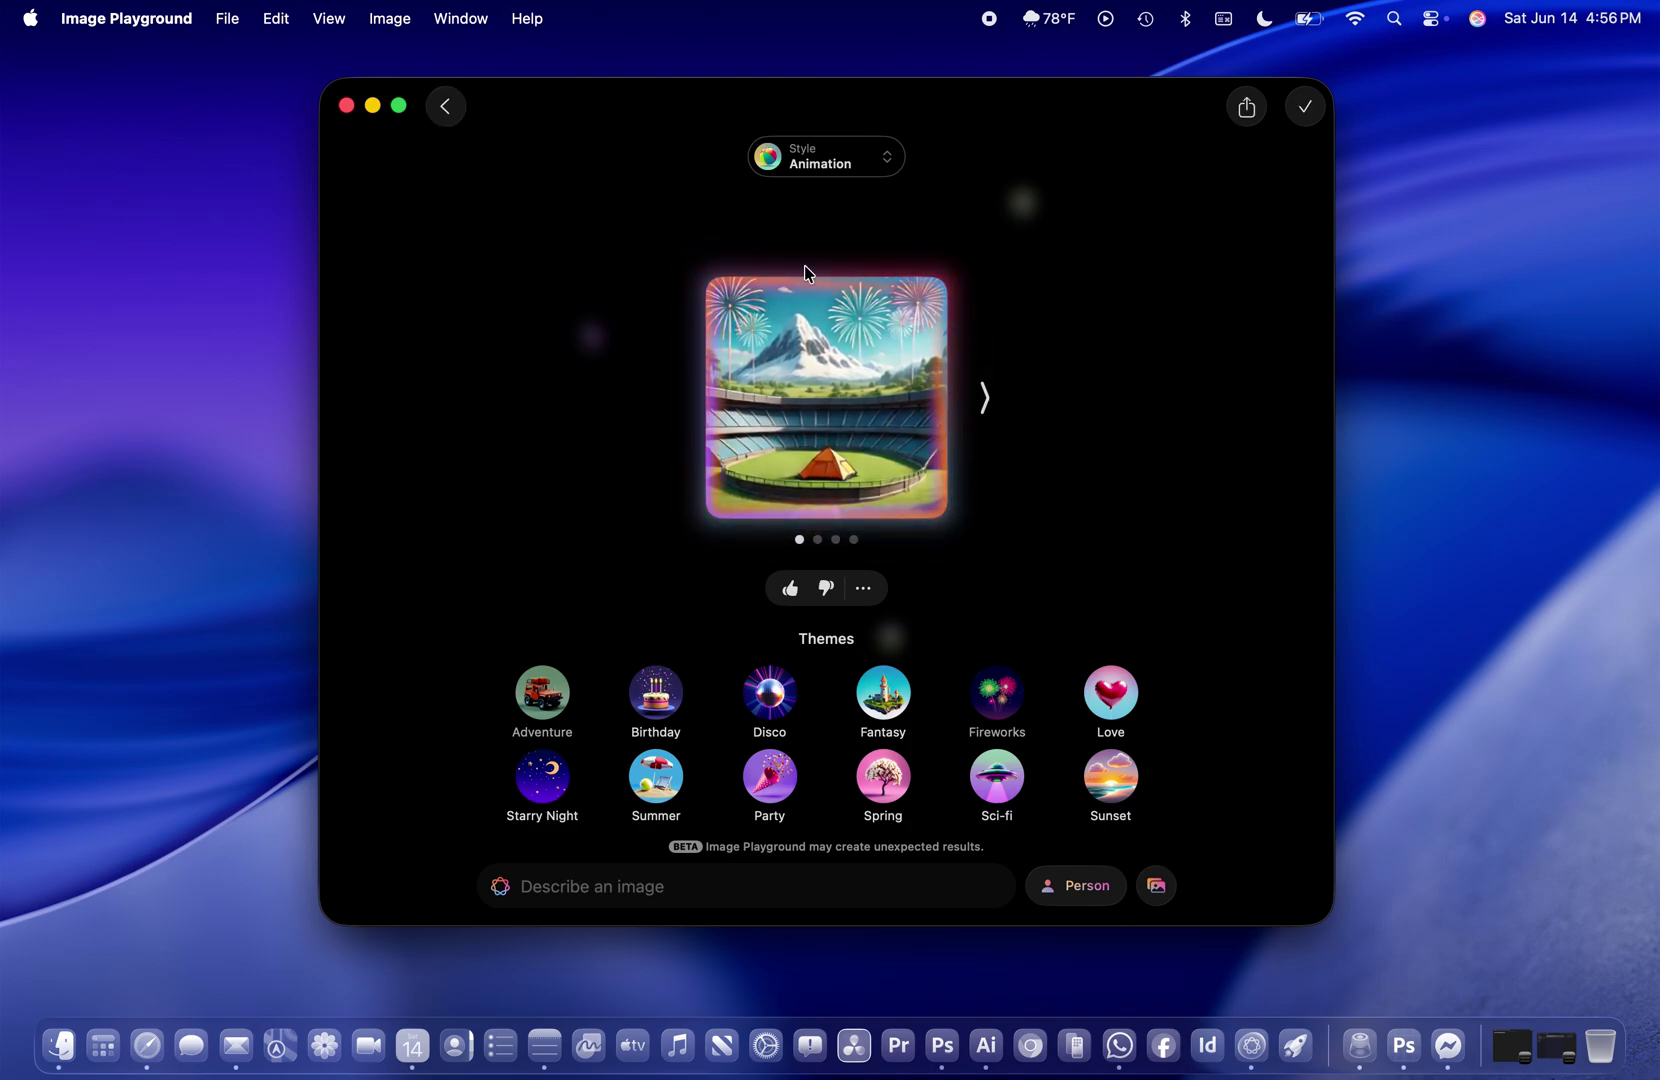
pyautogui.click(445, 108)
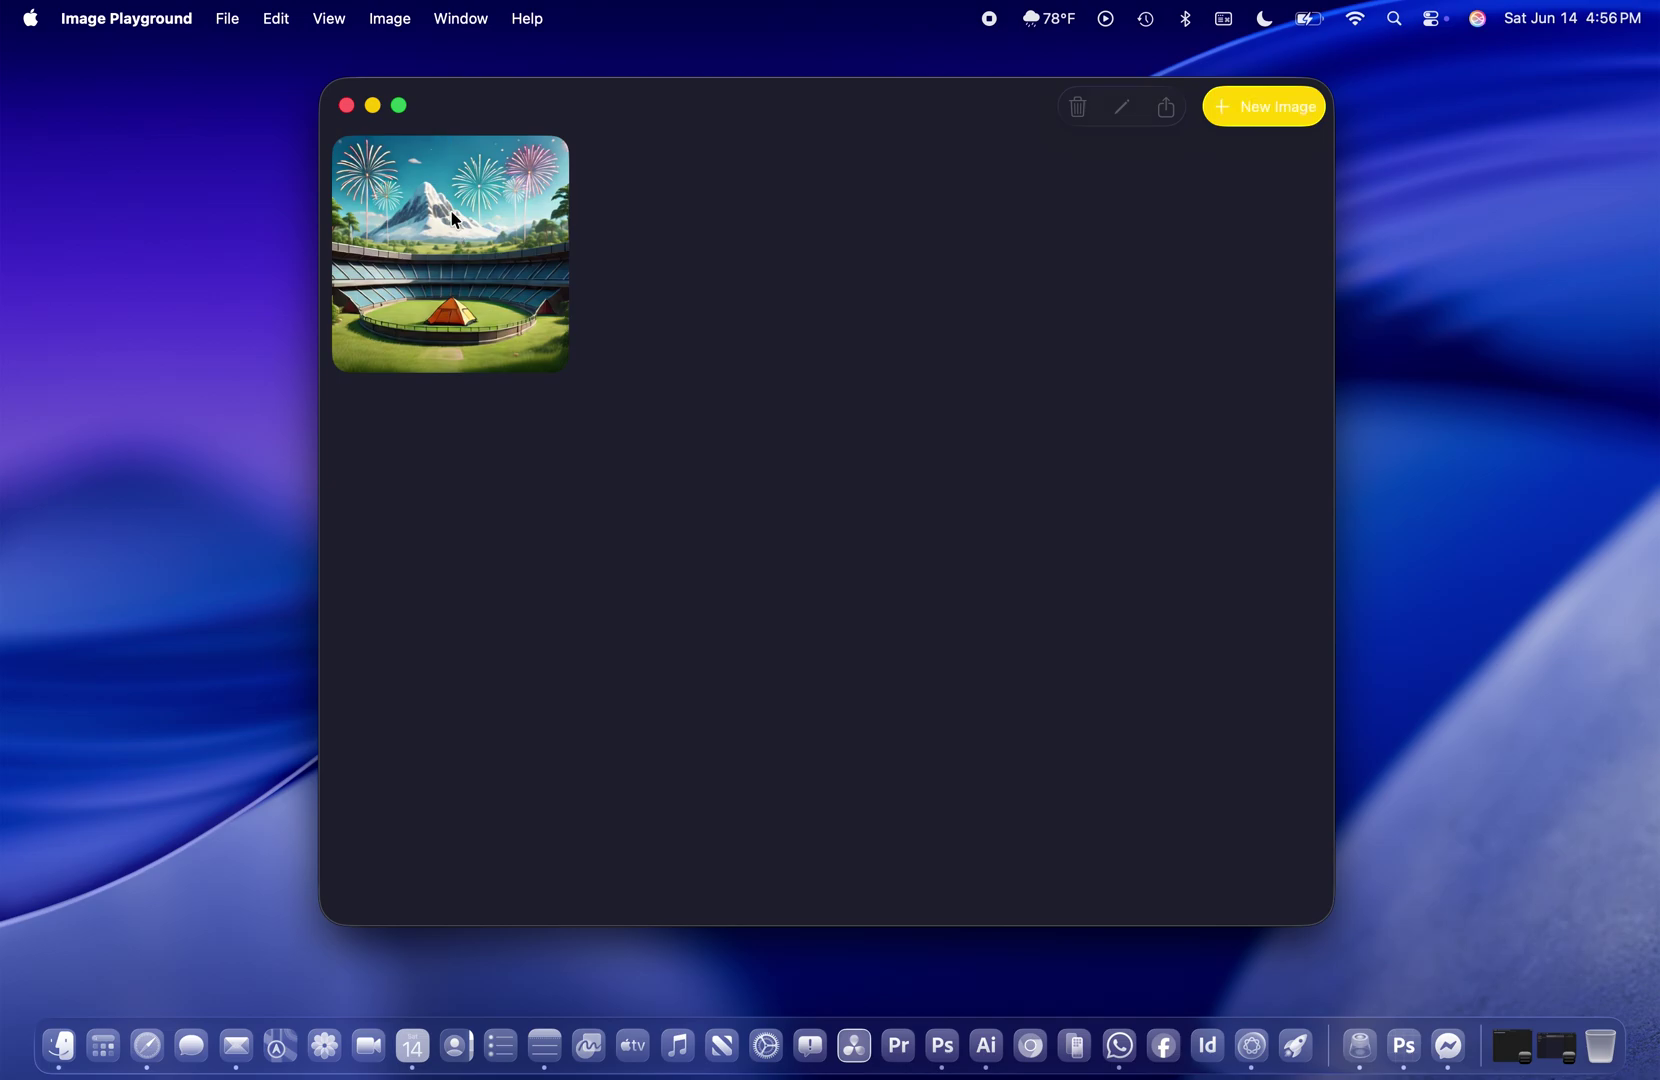
pyautogui.click(470, 265)
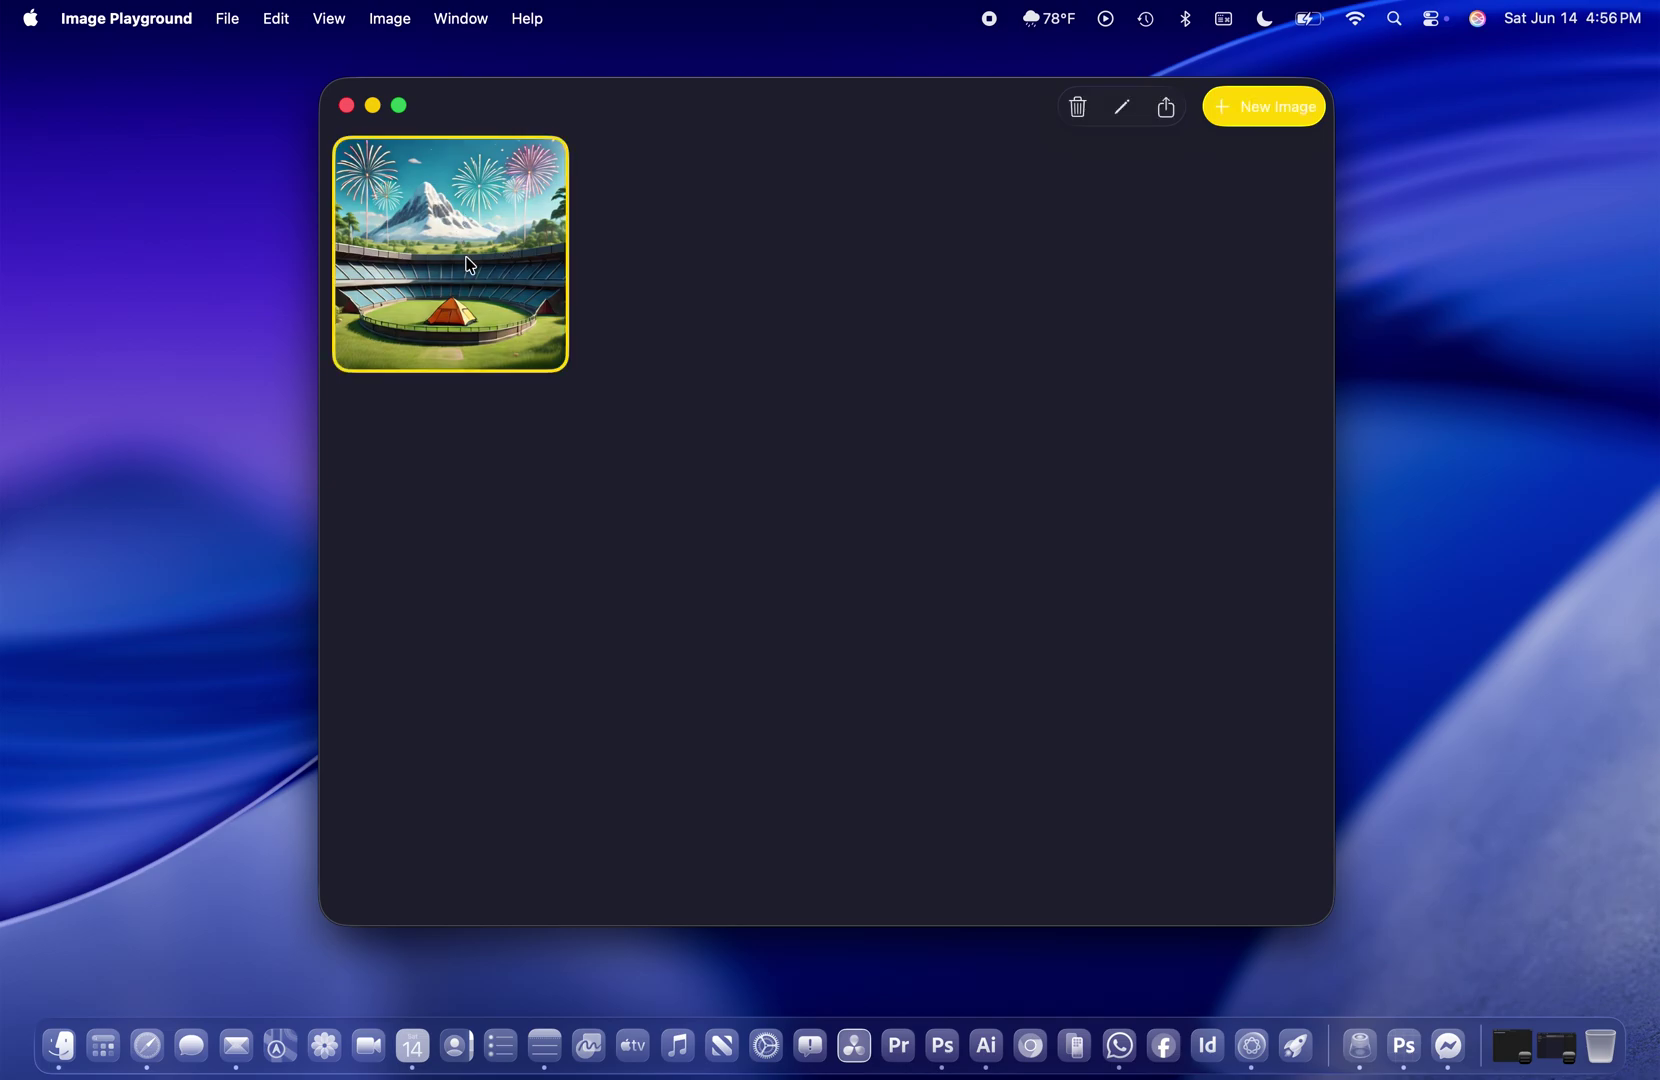
pyautogui.moveTo(470, 265); pyautogui.dragTo(1583, 266)
pyautogui.moveTo(1544, 249); pyautogui.dragTo(1537, 245)
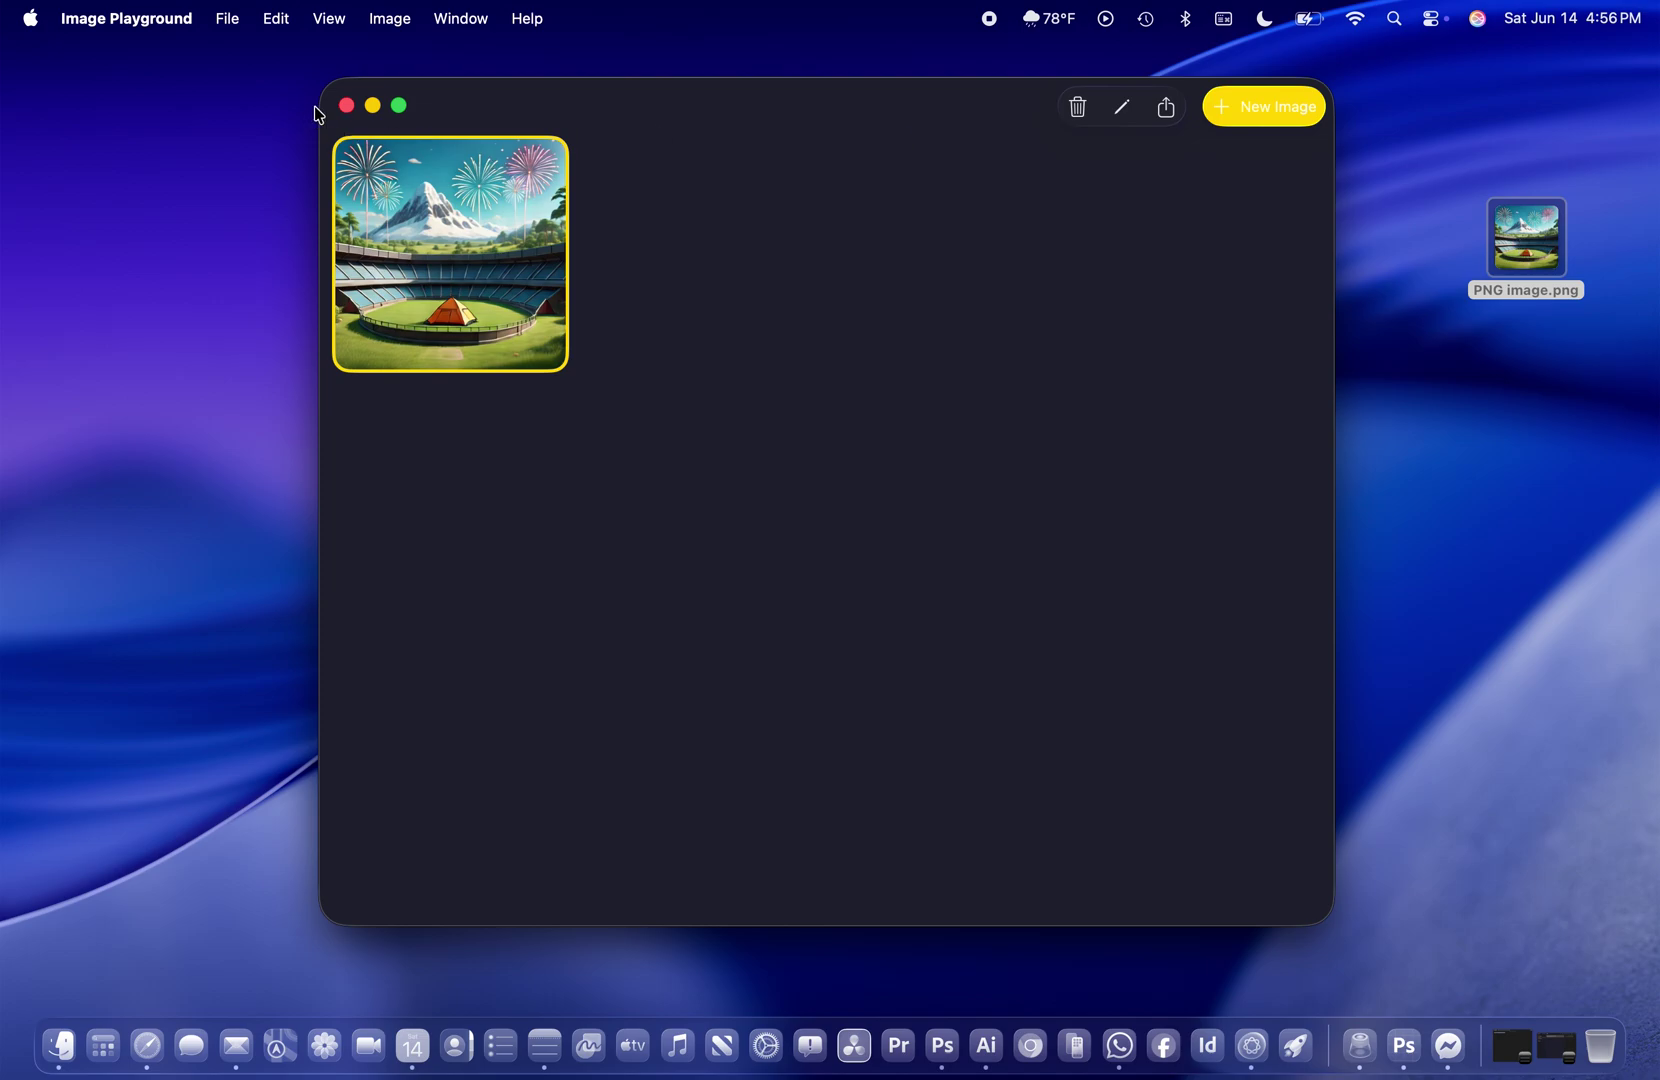
# - Close the image gallery and create a new folder on the desktop beside PNG image.png
pyautogui.click(346, 106)
pyautogui.click(1343, 420)
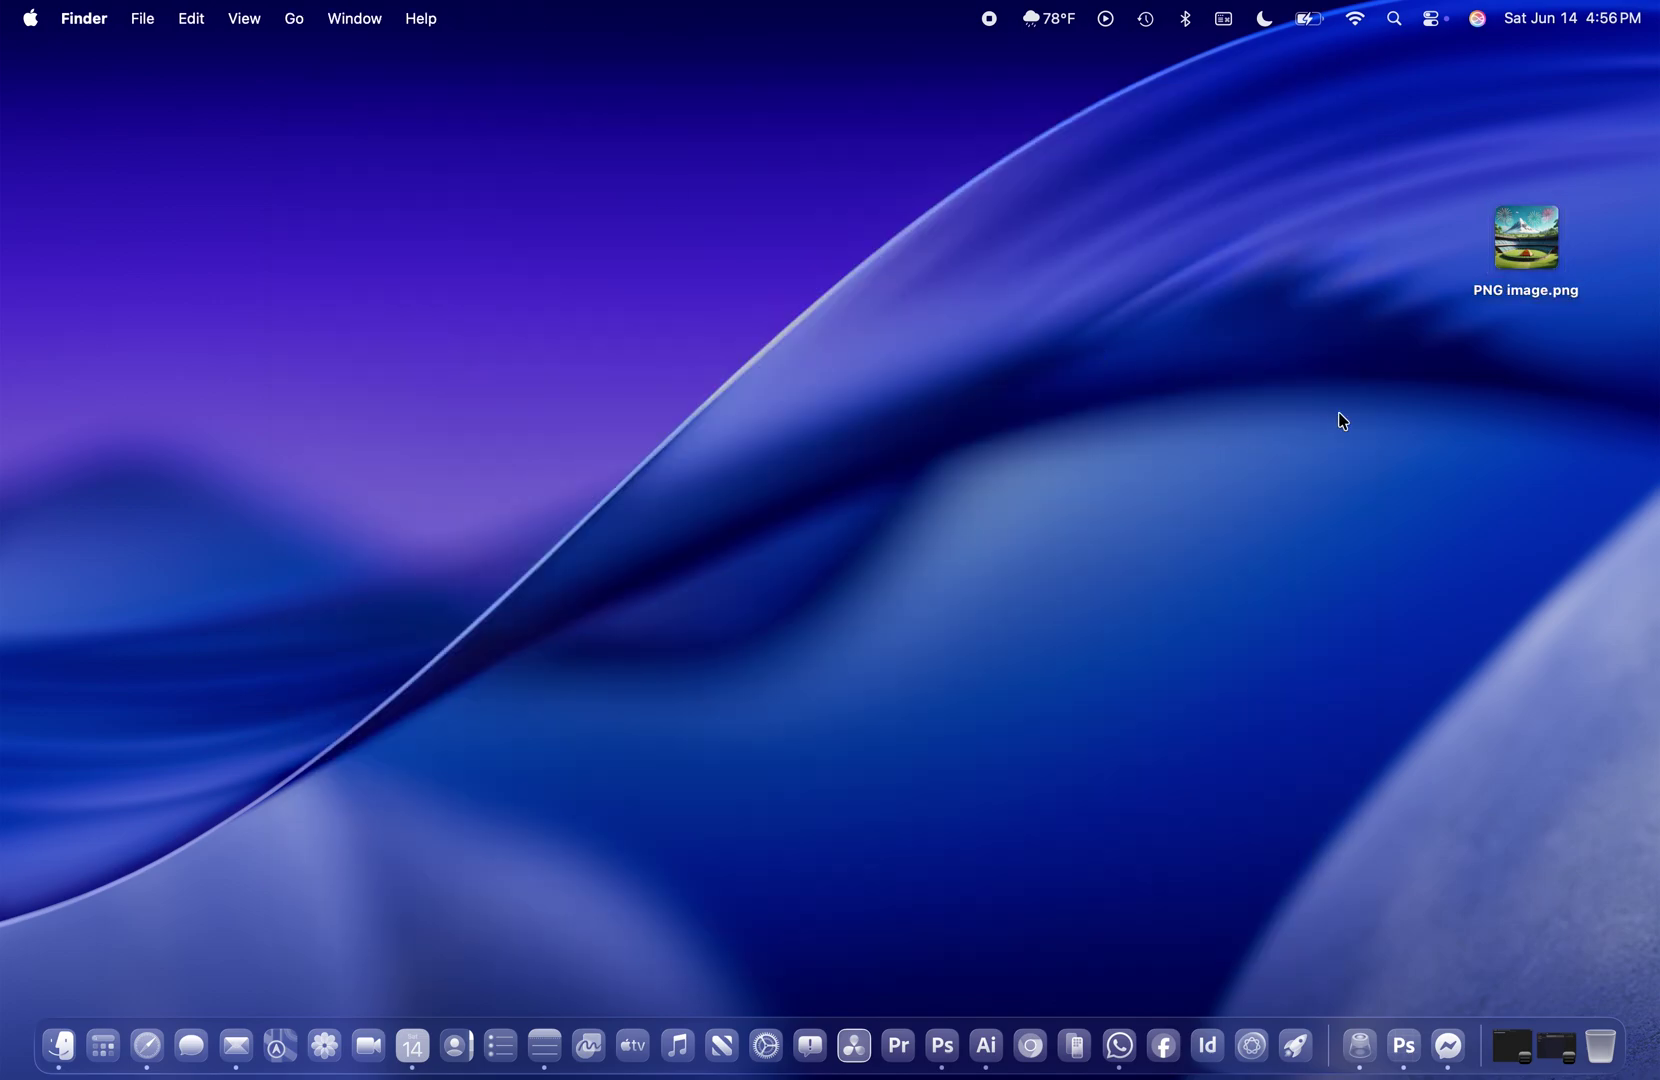
pyautogui.rightClick(1440, 391)
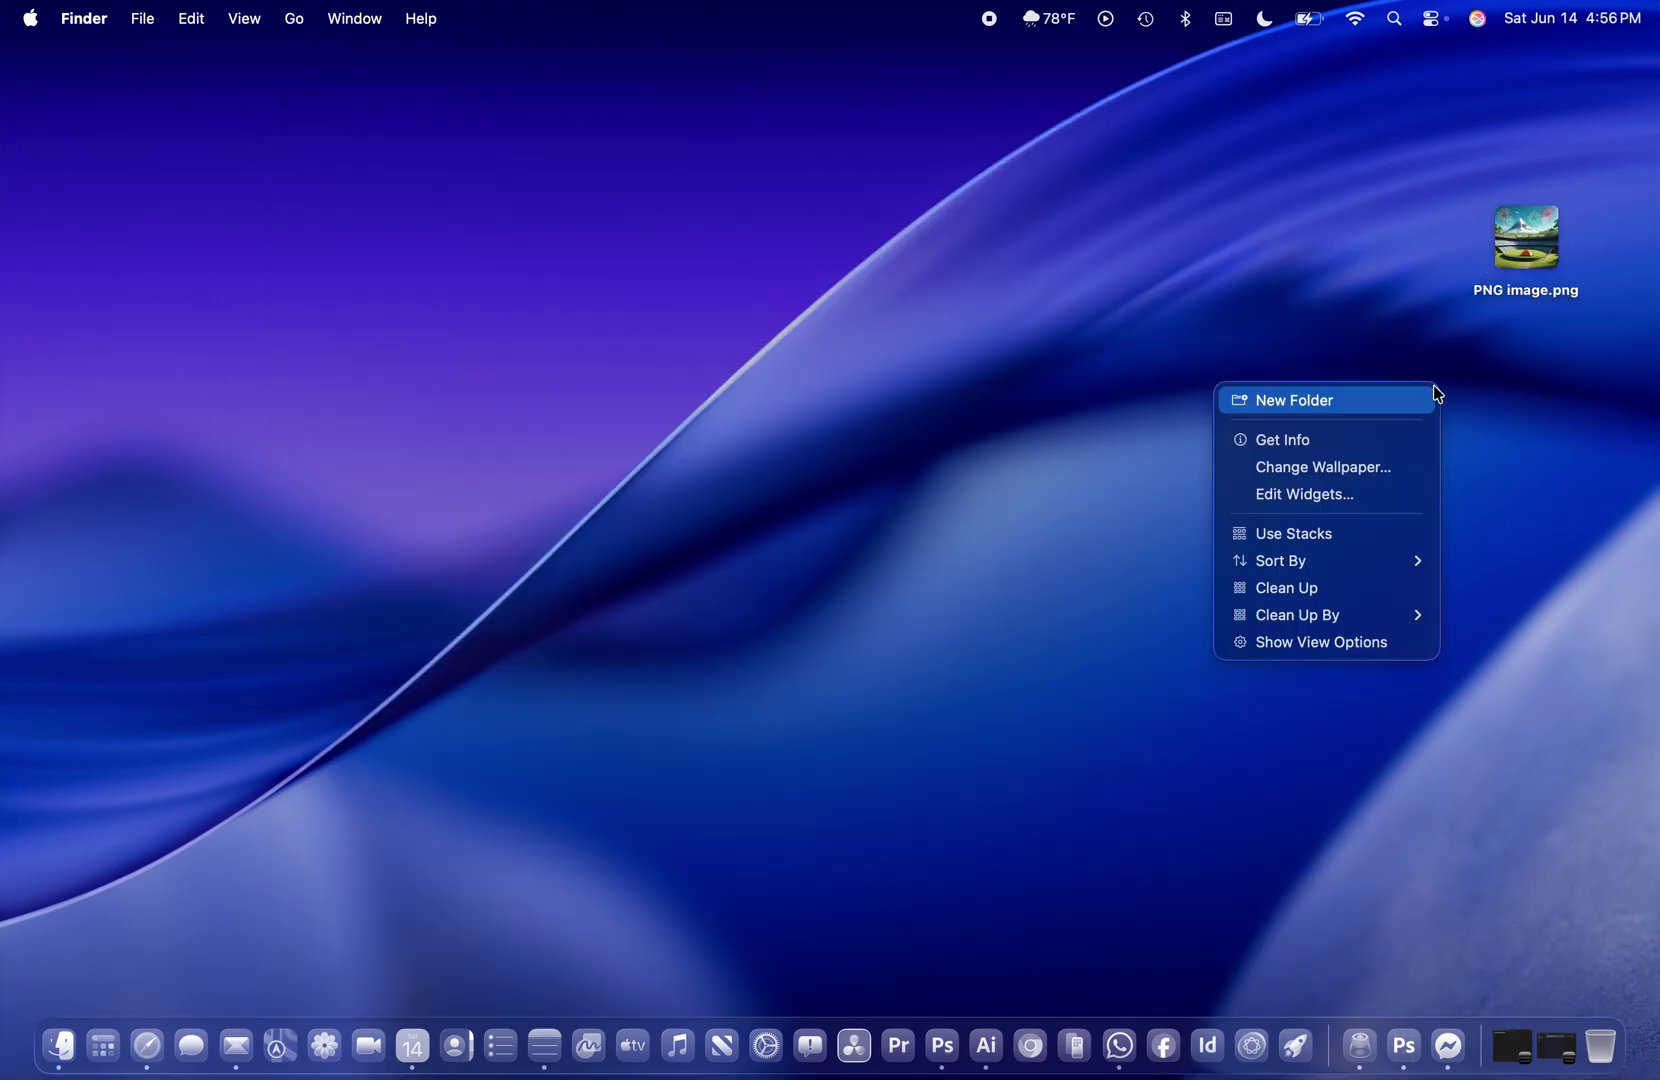
pyautogui.click(1382, 402)
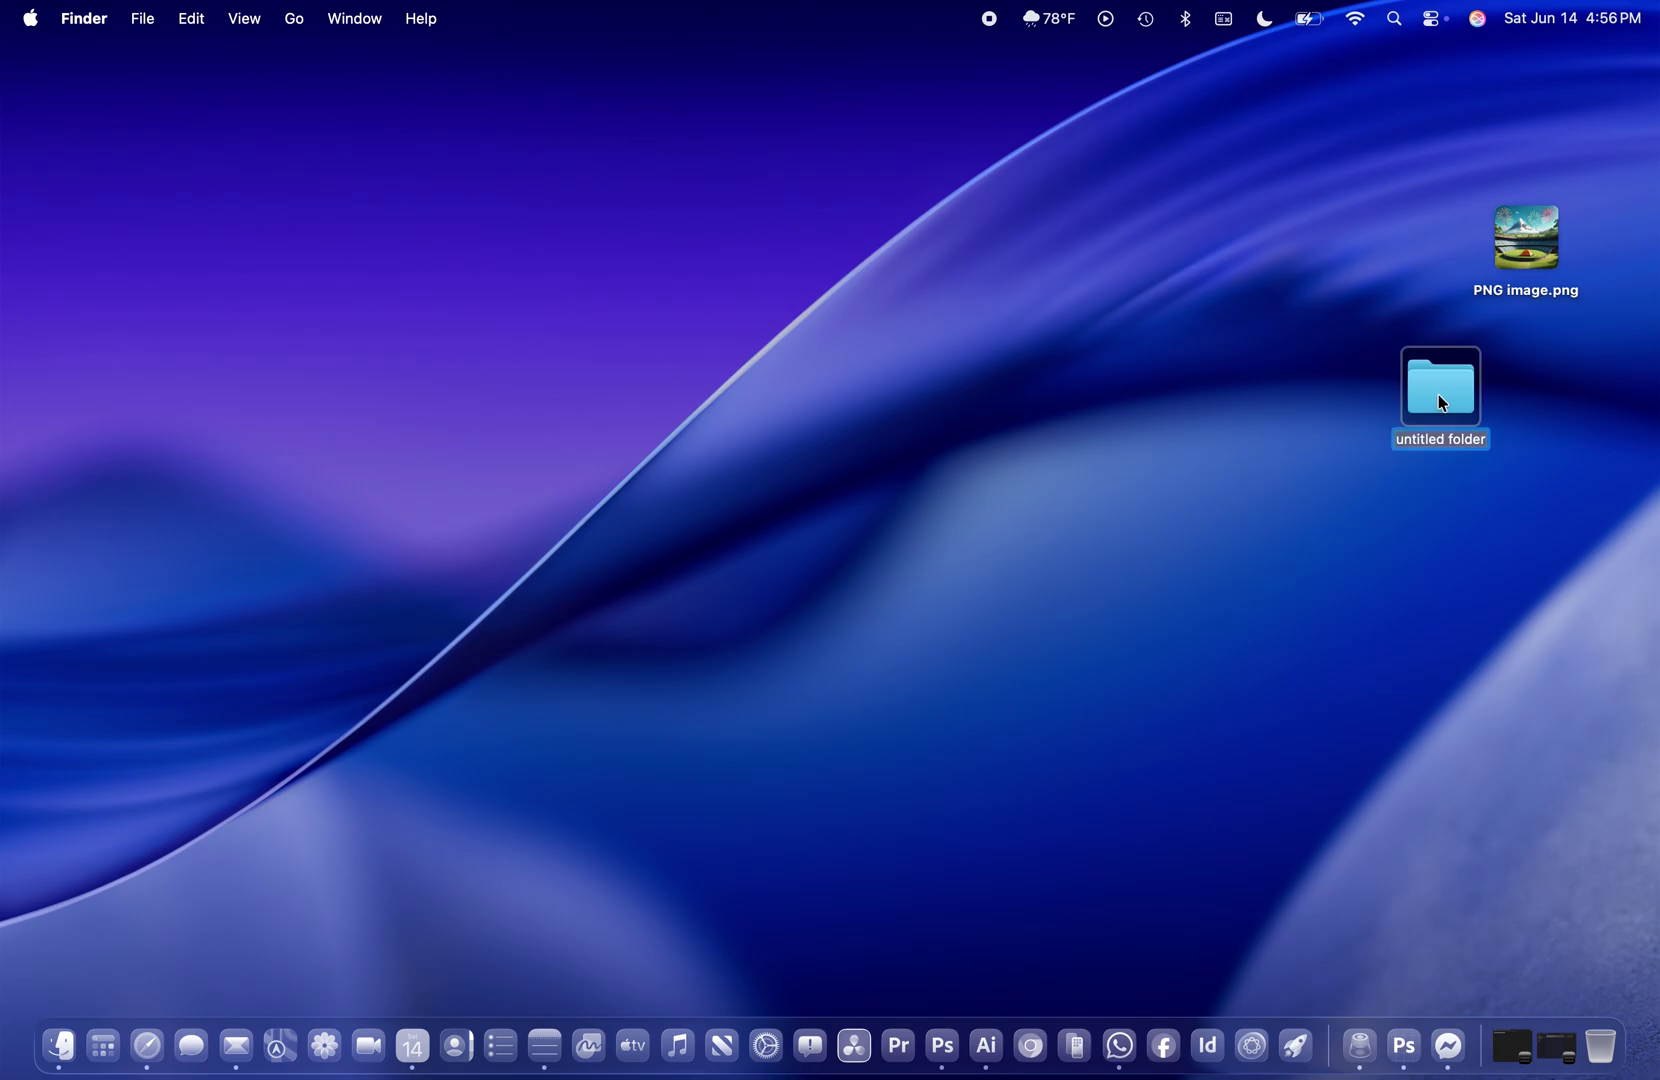
pyautogui.moveTo(1441, 402); pyautogui.dragTo(1360, 246)
# - Rename the new folder as Photos and open its folder customization options
pyautogui.rightClick(1360, 248)
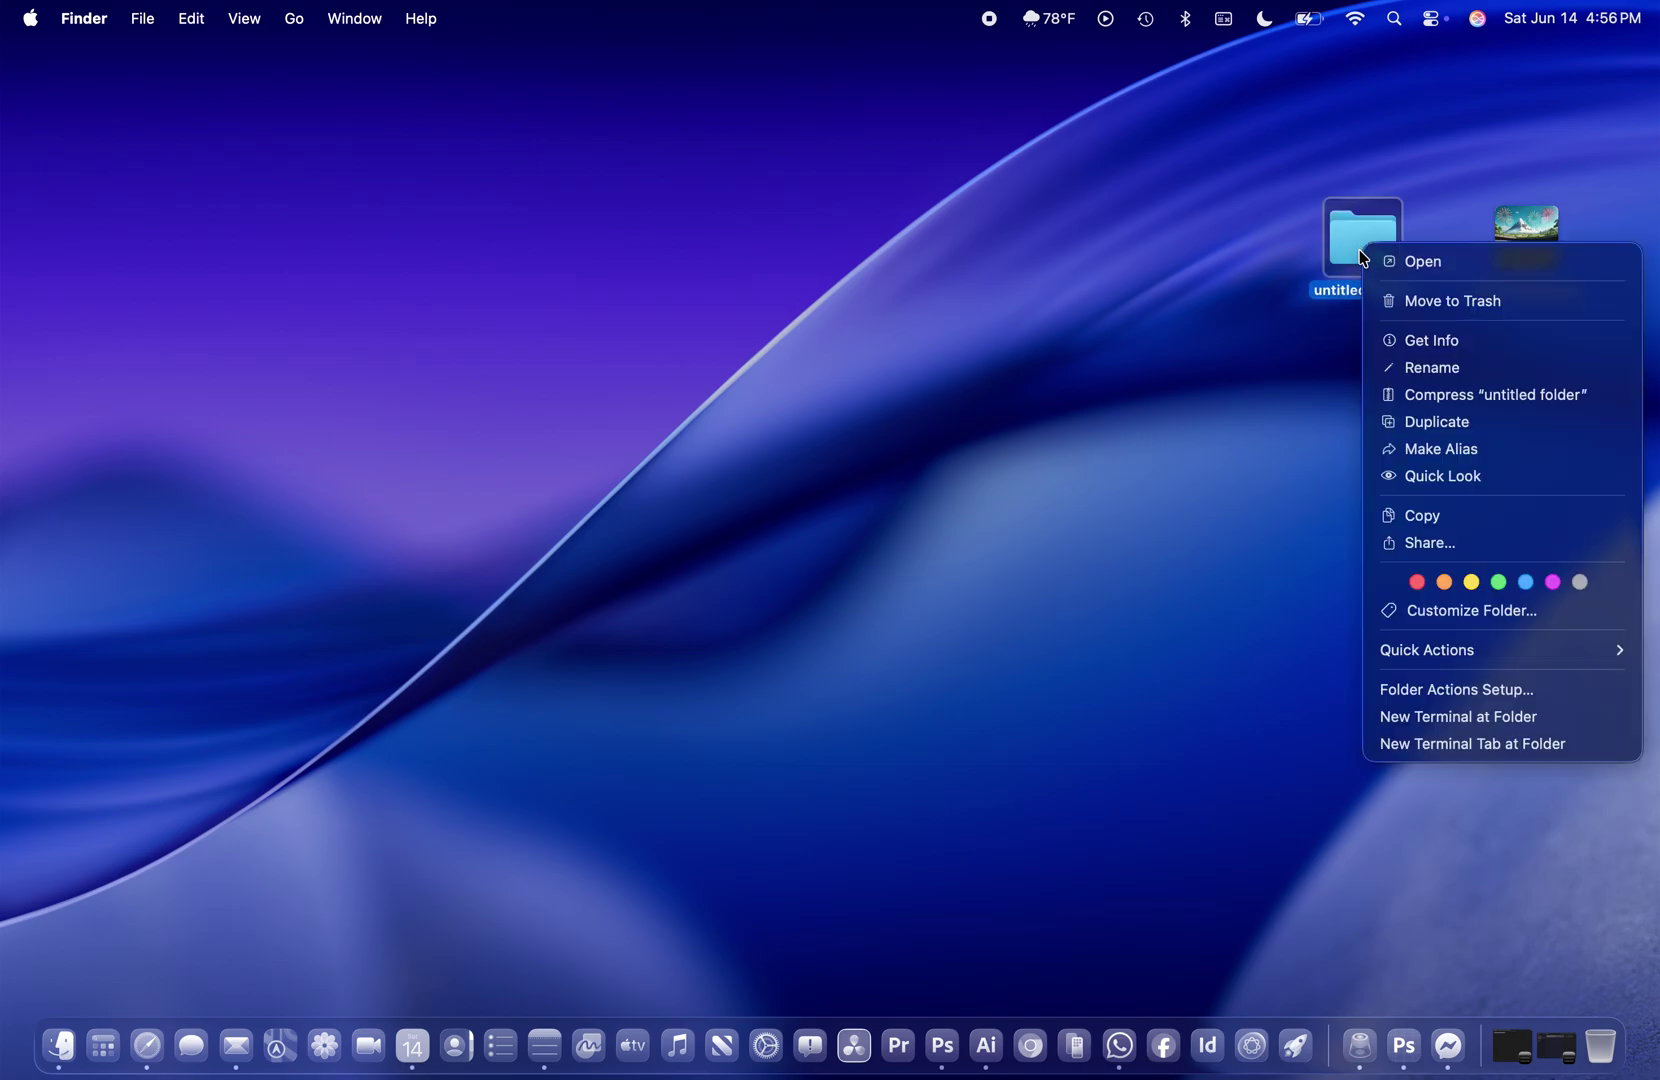
pyautogui.click(1408, 375)
pyautogui.write('Photos')
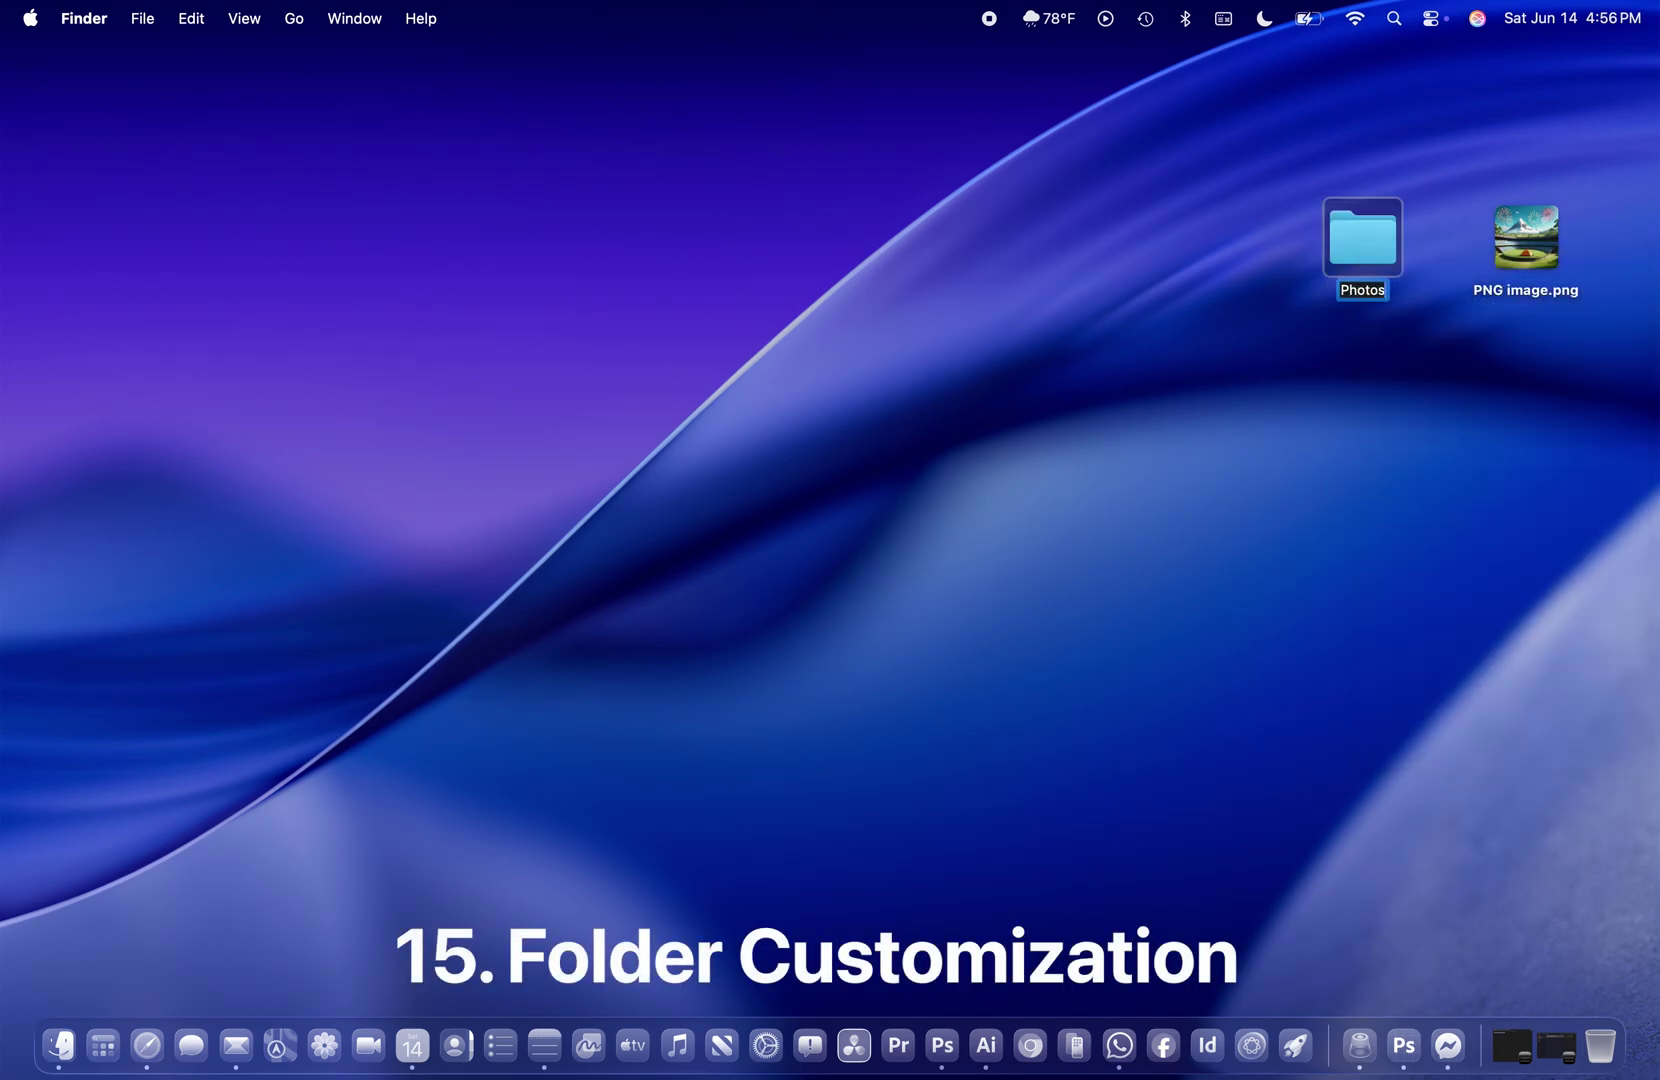
pyautogui.press('Return')
pyautogui.rightClick(1379, 252)
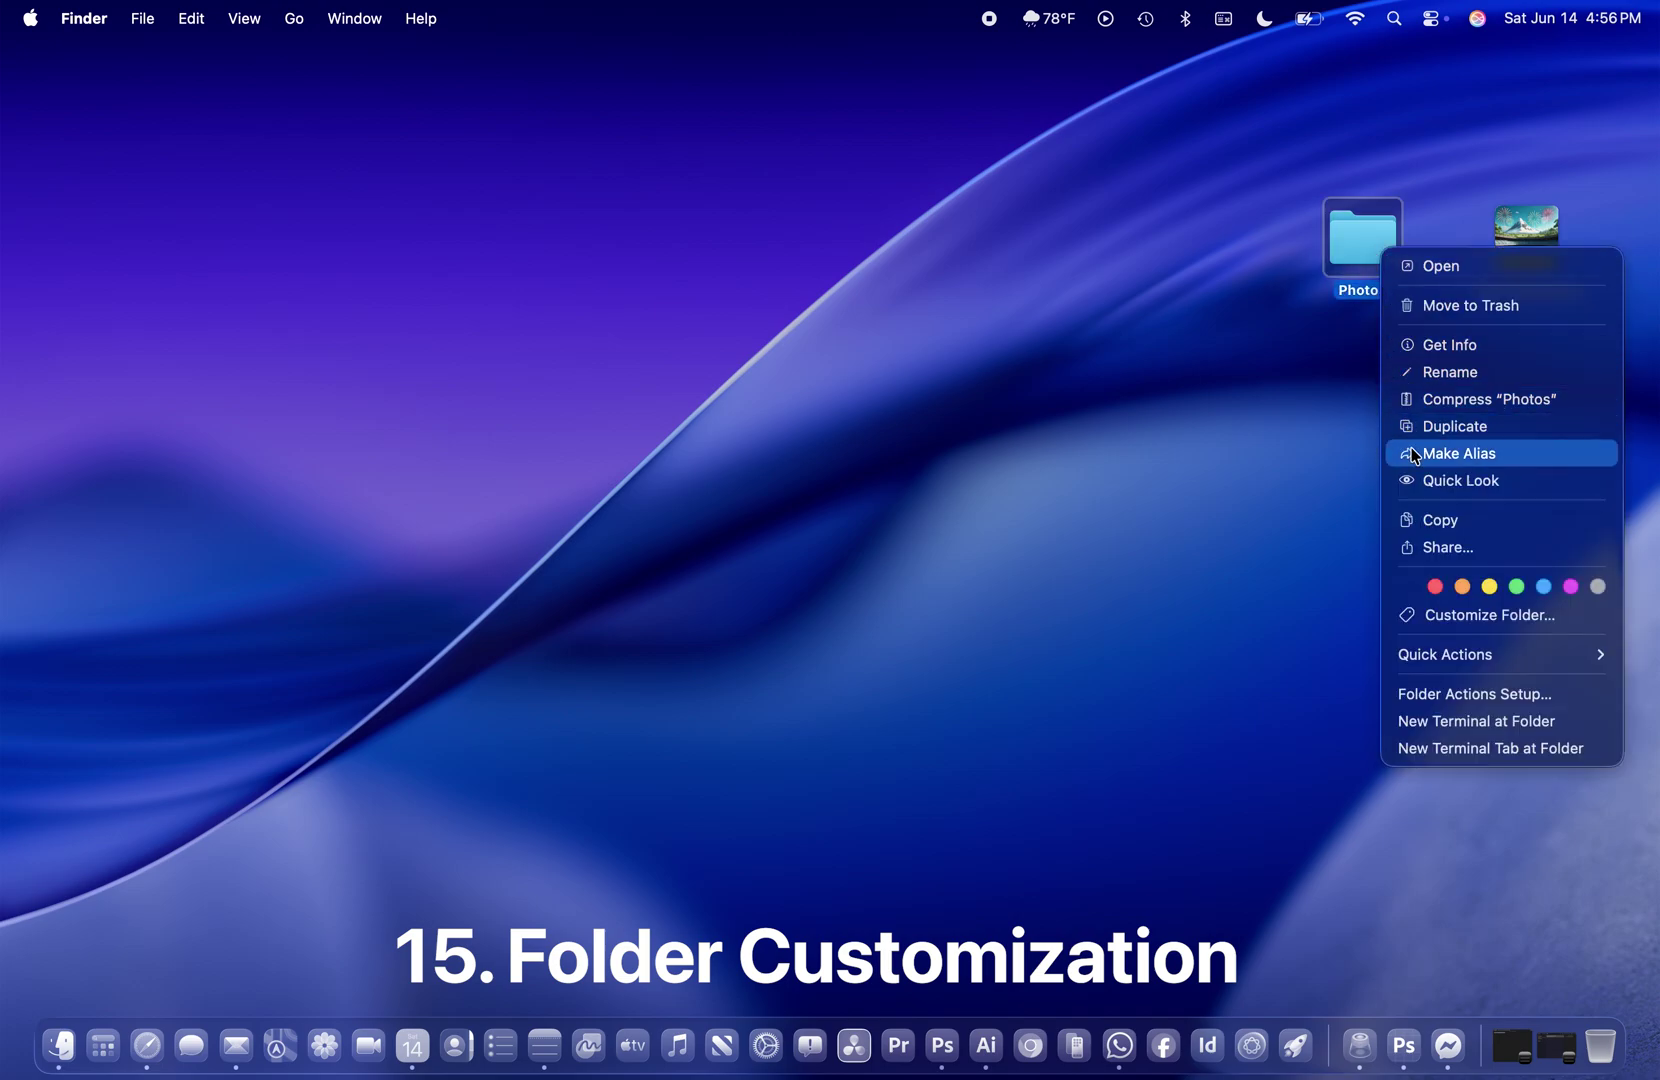
pyautogui.click(1444, 617)
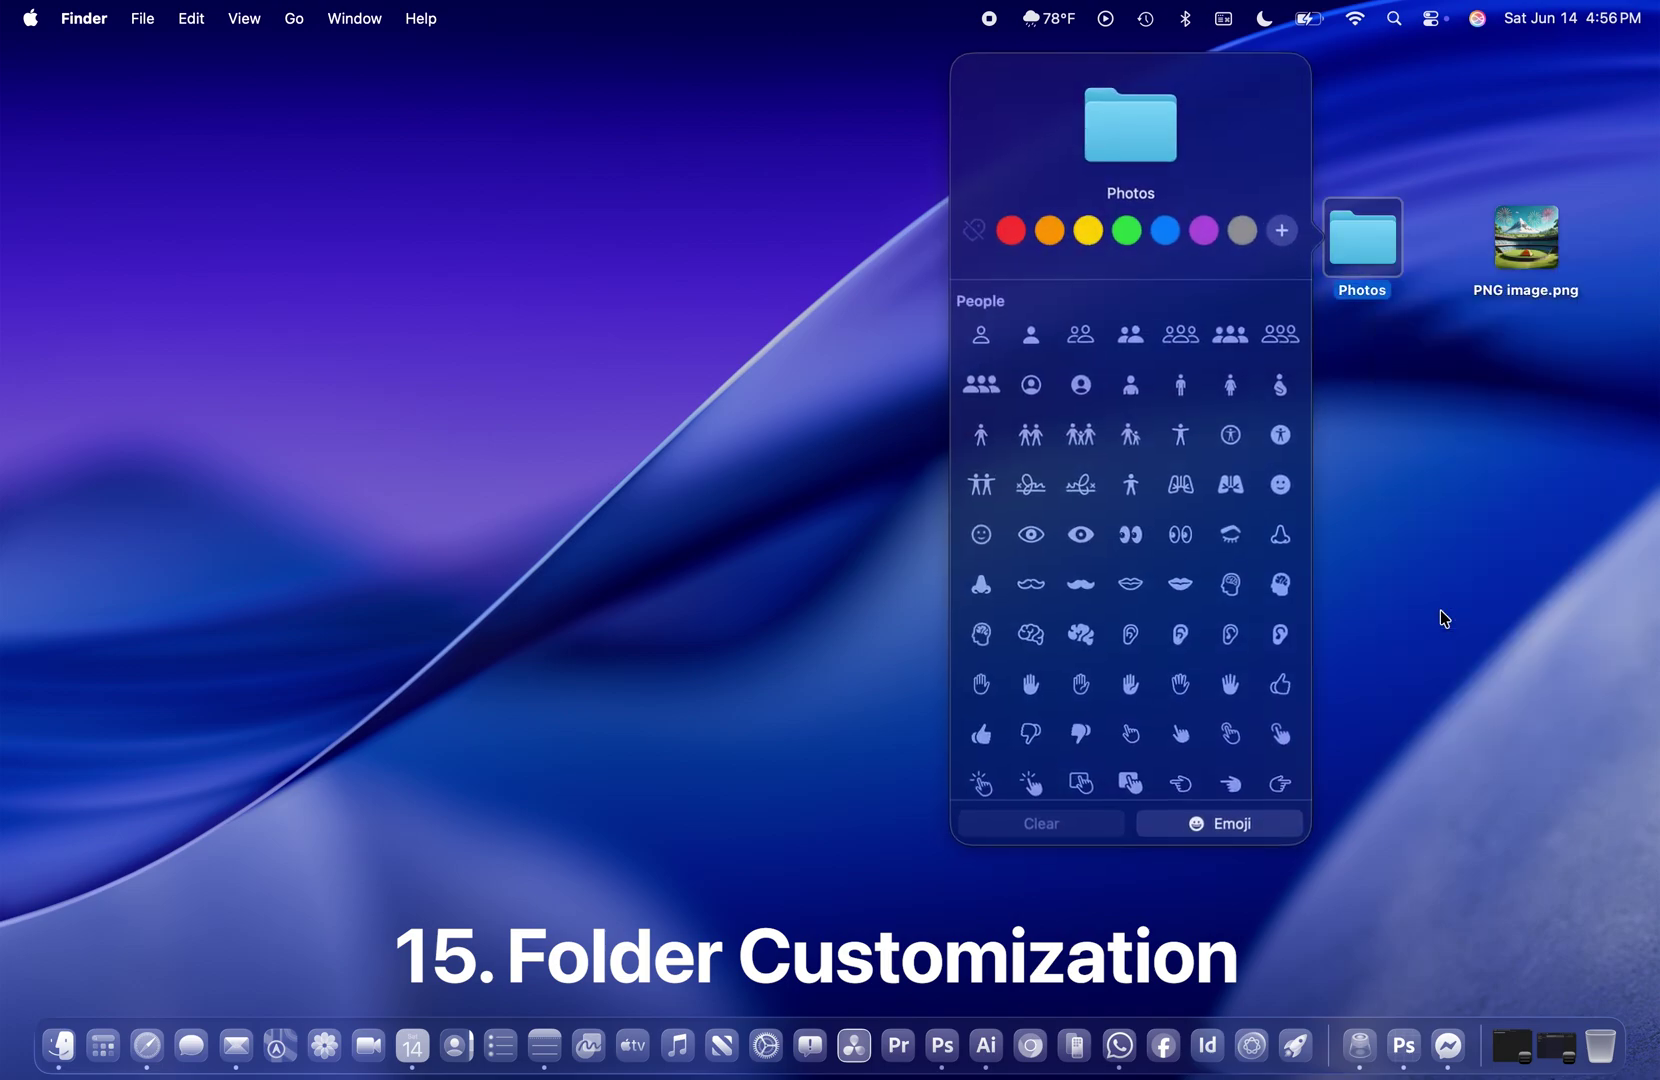
# - Add the red, orange, yellow, green, blue, purple and gray color tags to the Photos folder one after another
pyautogui.click(1012, 231)
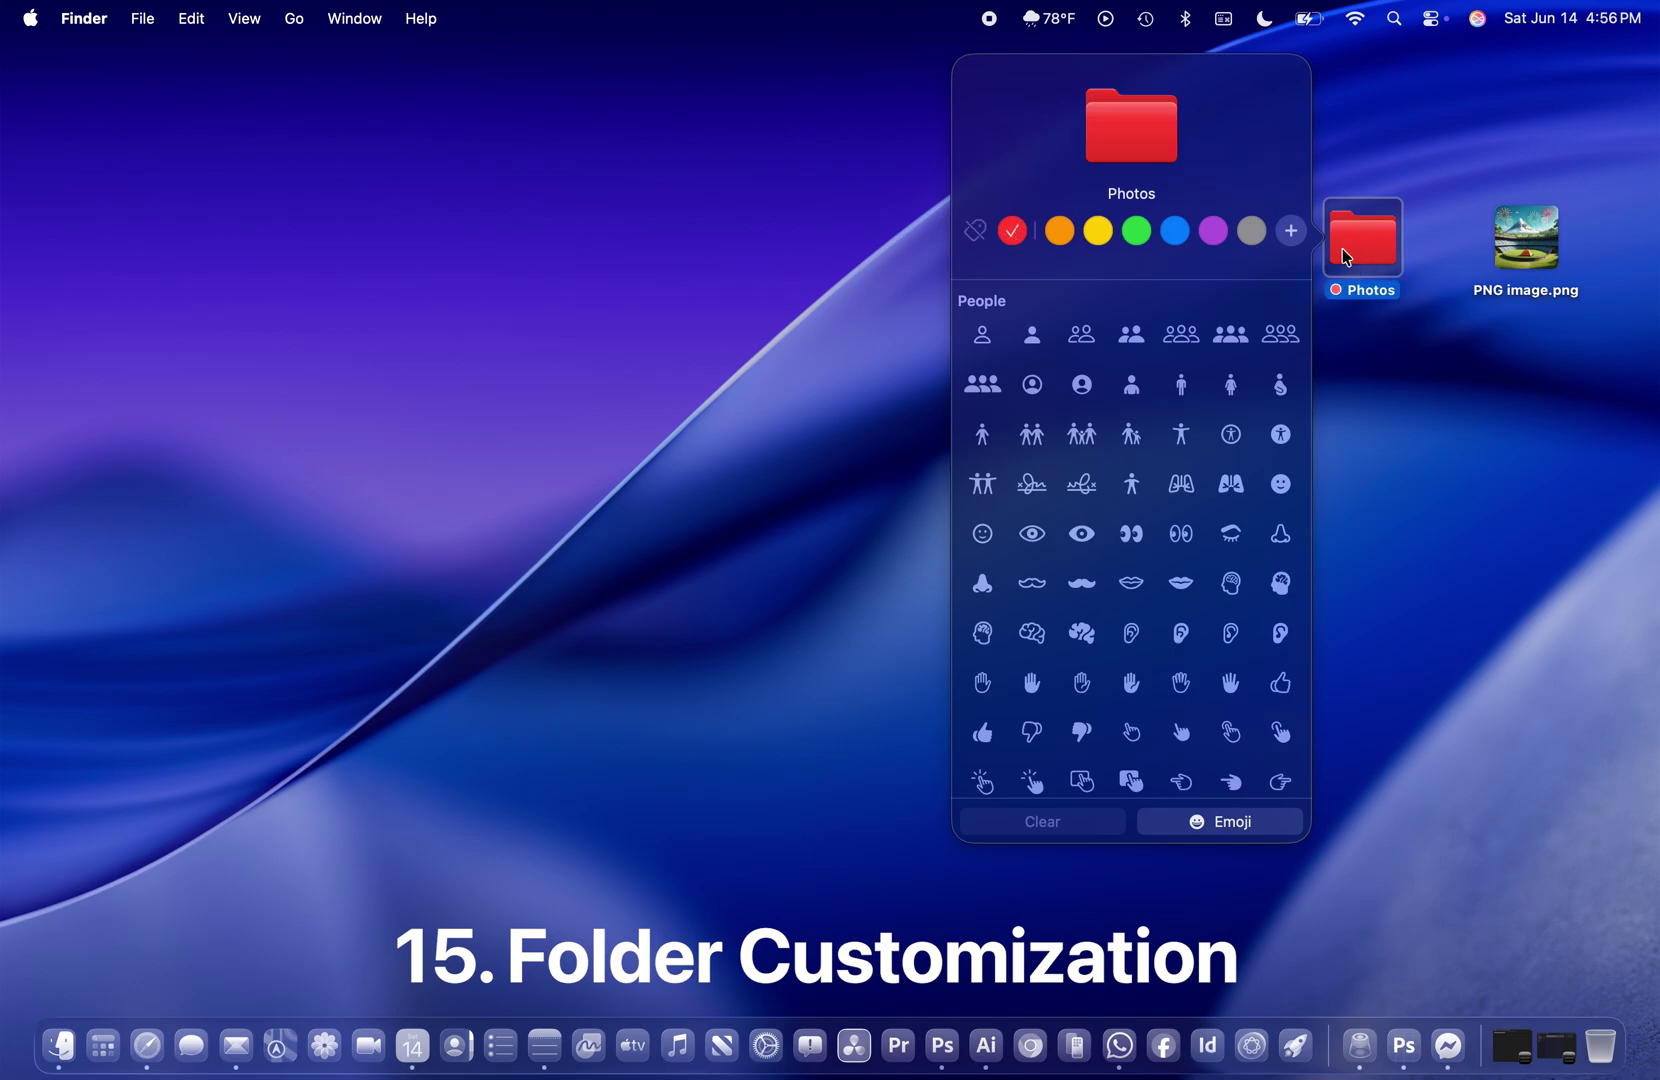
pyautogui.click(1059, 231)
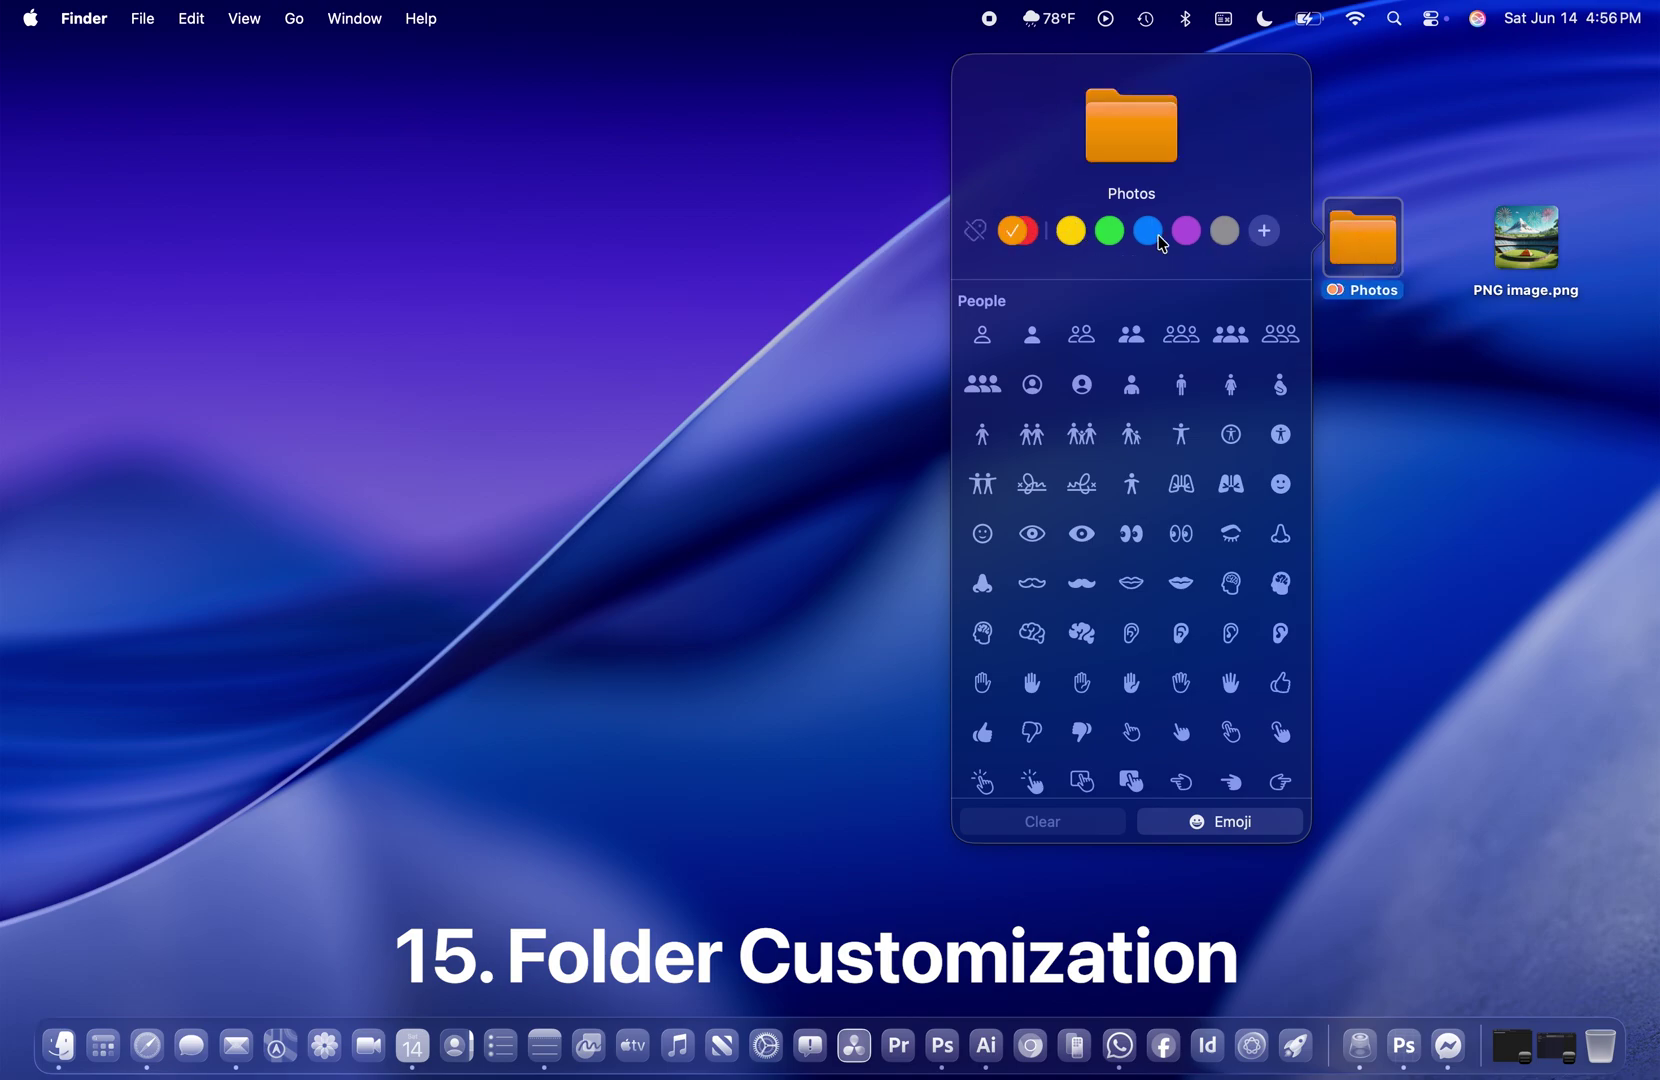
pyautogui.click(1070, 231)
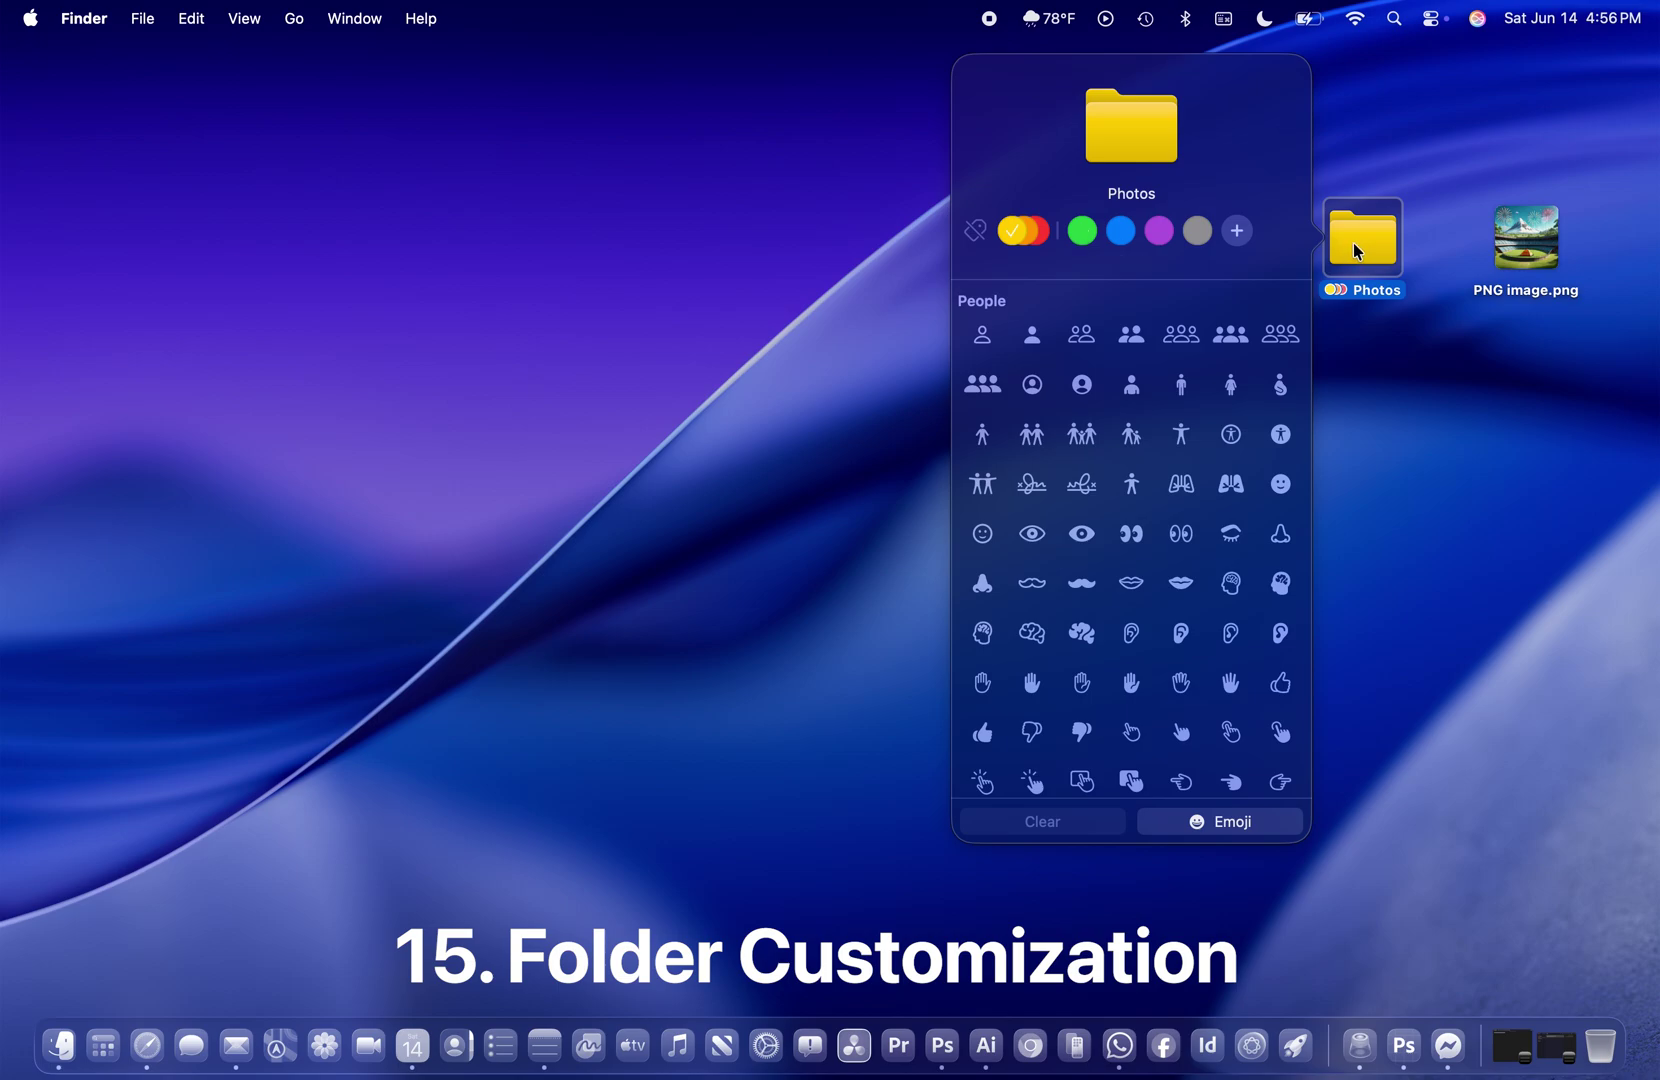
pyautogui.click(1082, 231)
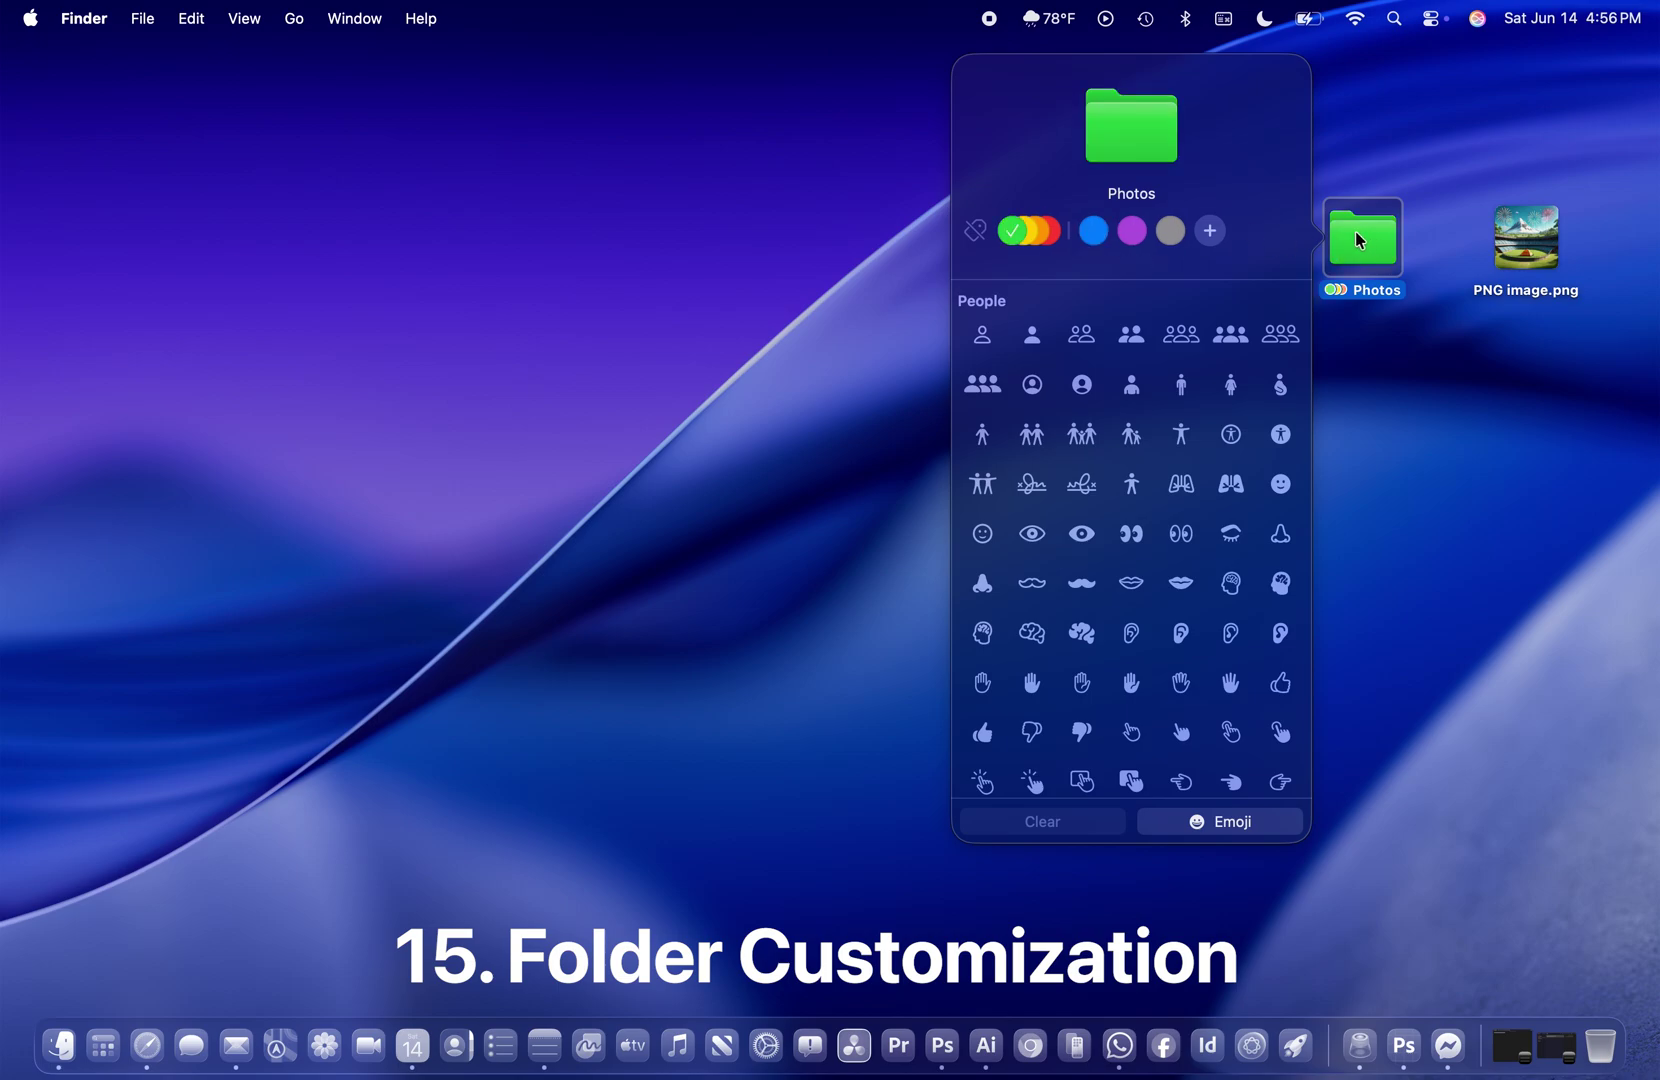
pyautogui.click(1094, 231)
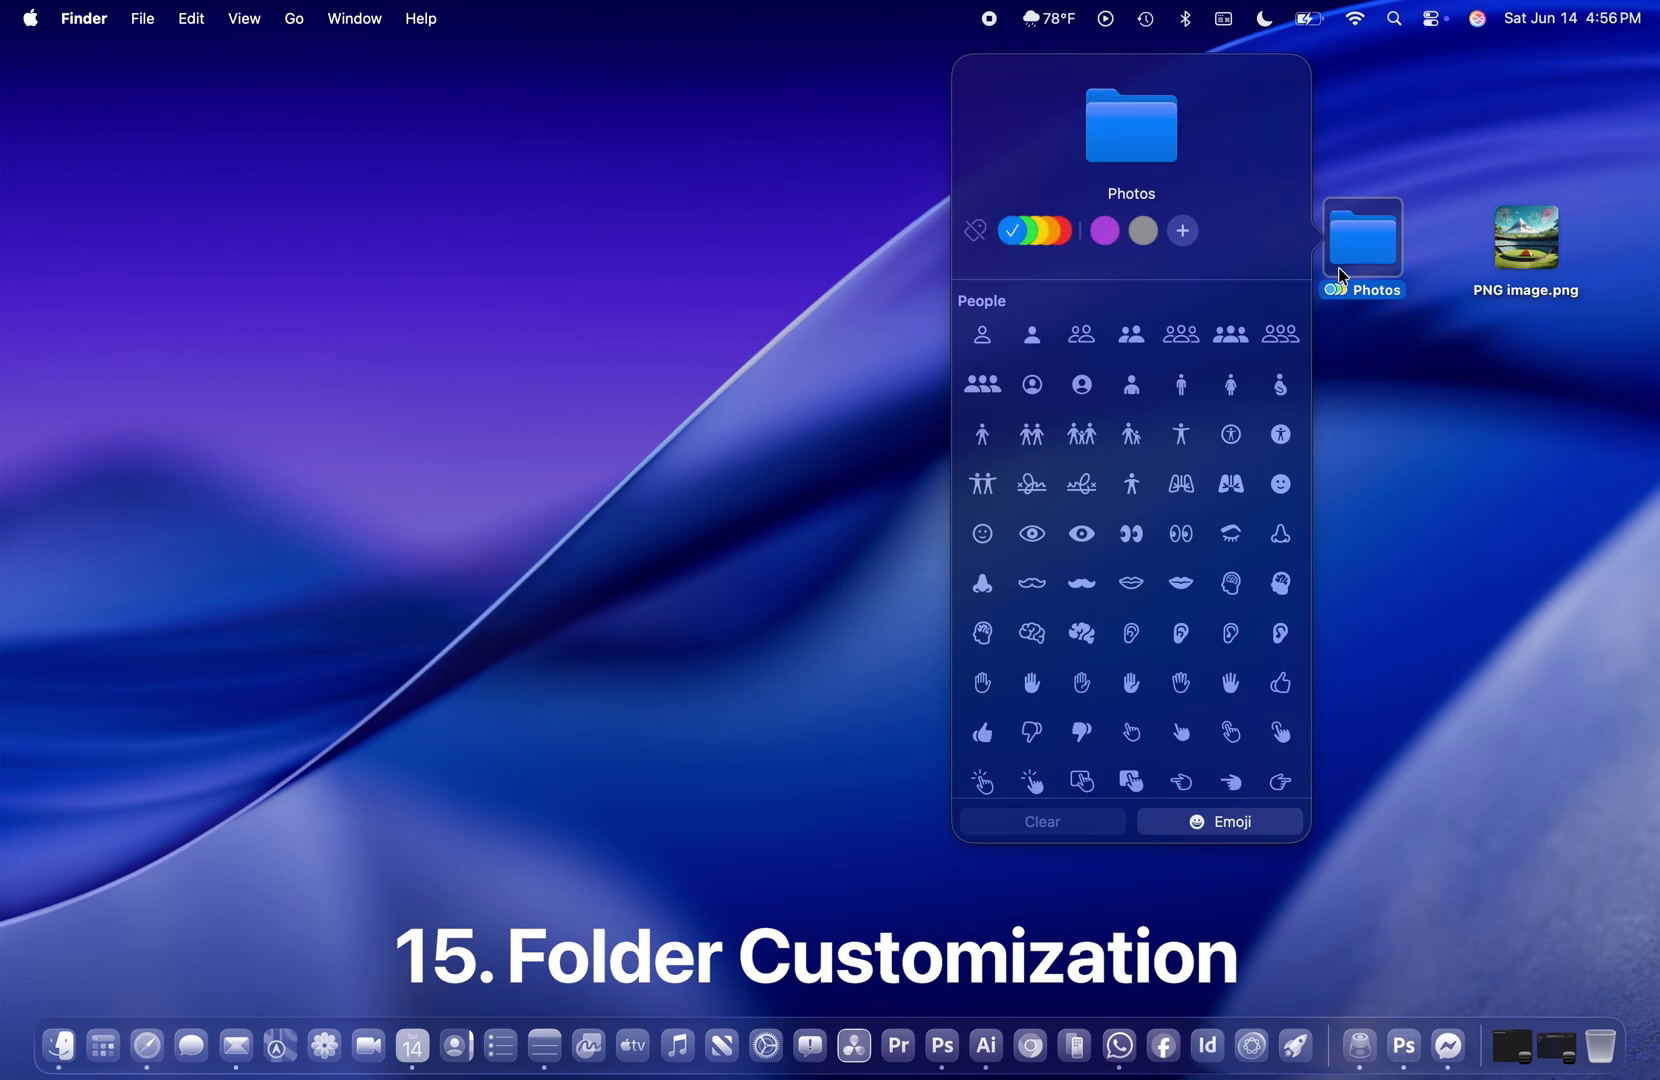
pyautogui.click(1104, 231)
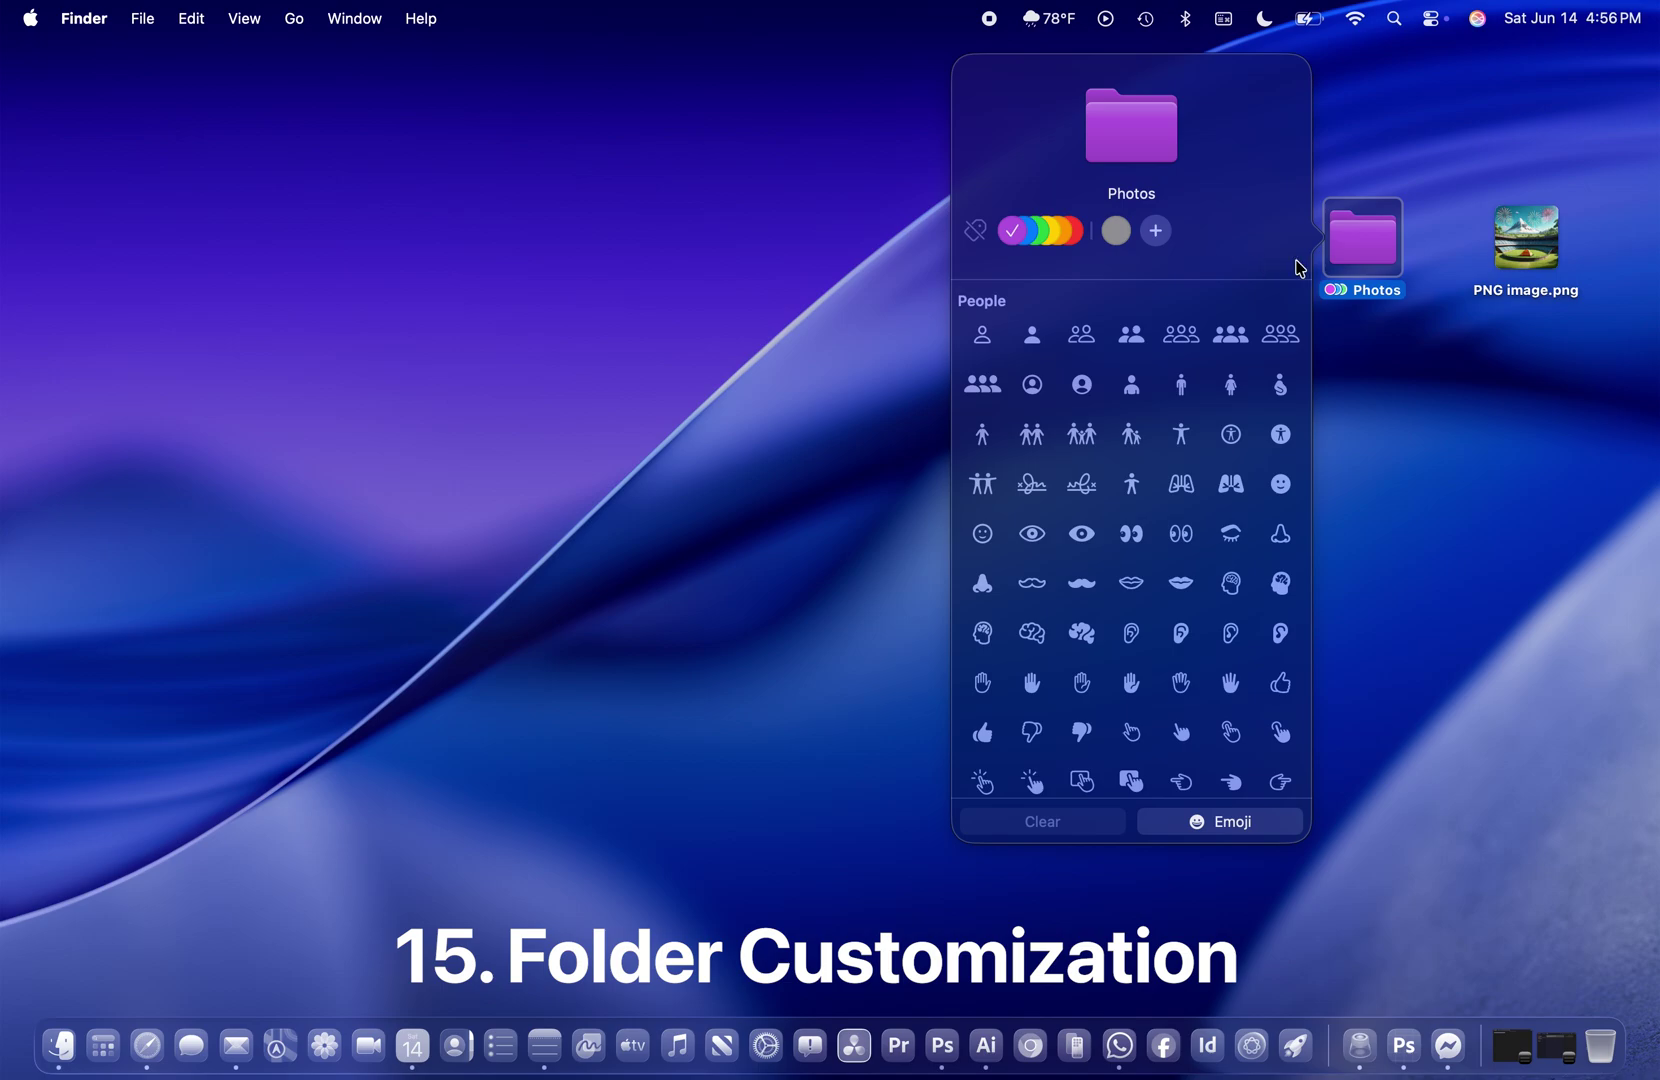
pyautogui.click(1116, 231)
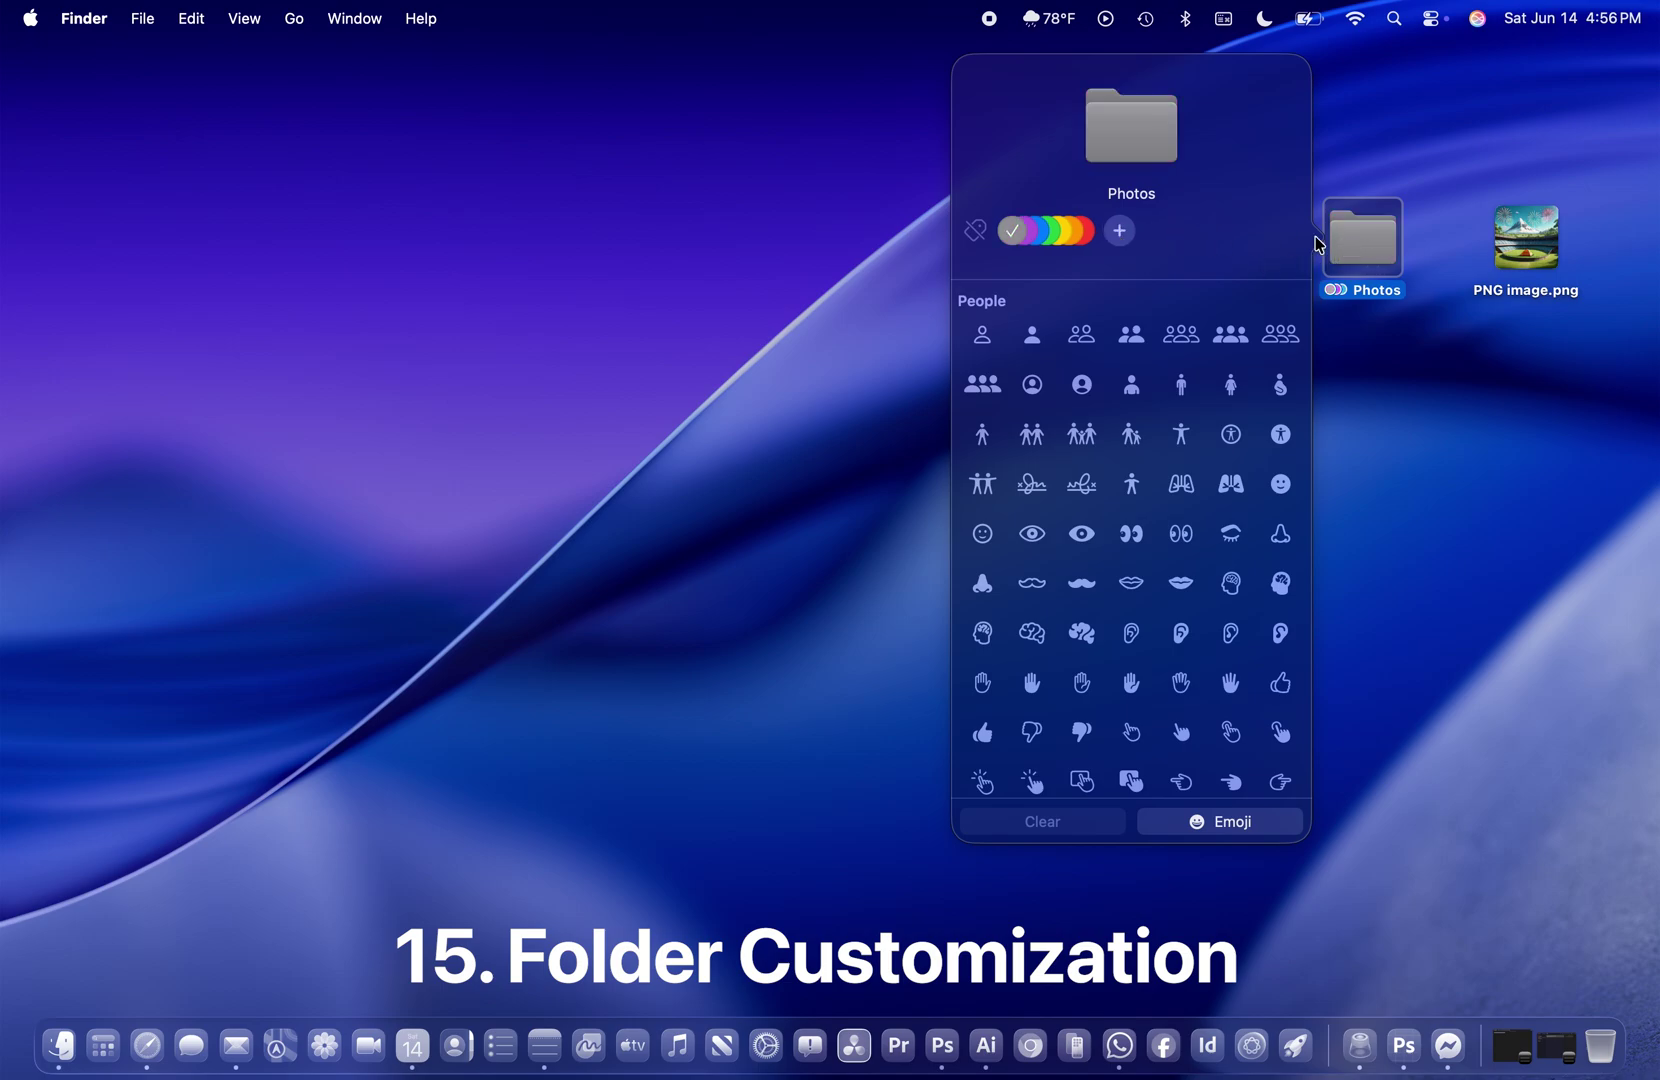
# - Remove all the color tags from the Photos folder, starting with Red, to restore its default color
pyautogui.moveTo(1000, 233)
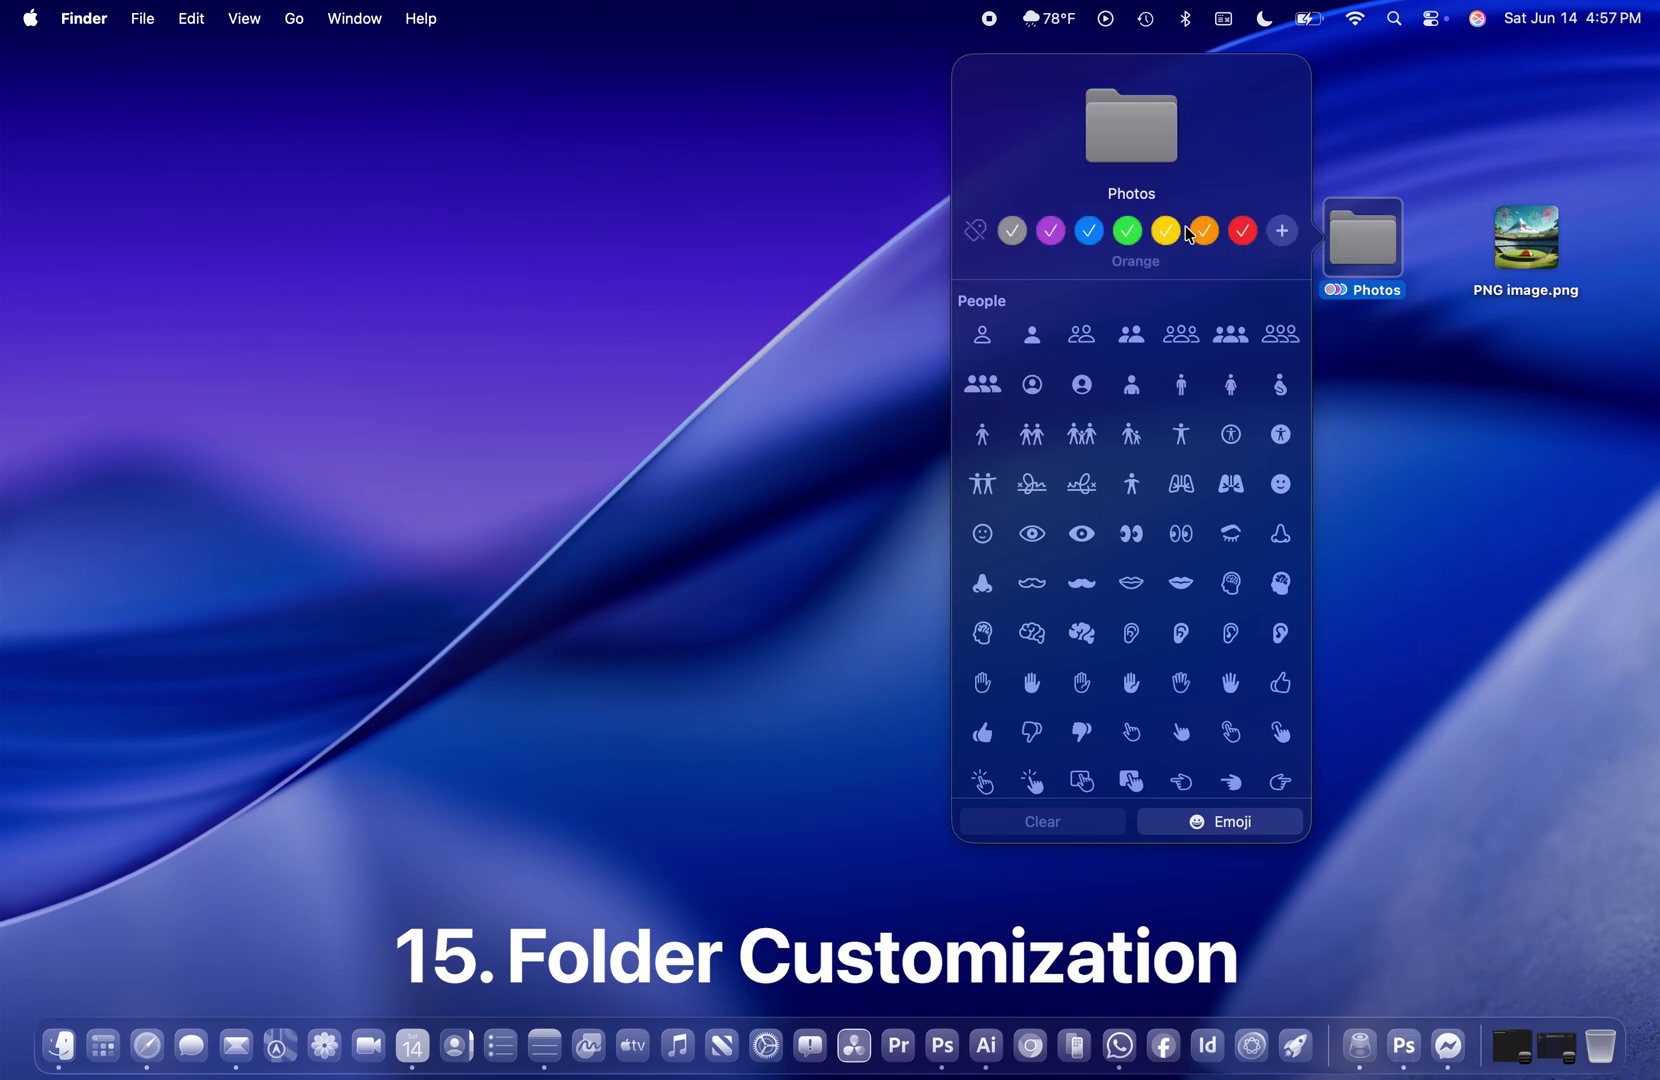
pyautogui.click(1244, 233)
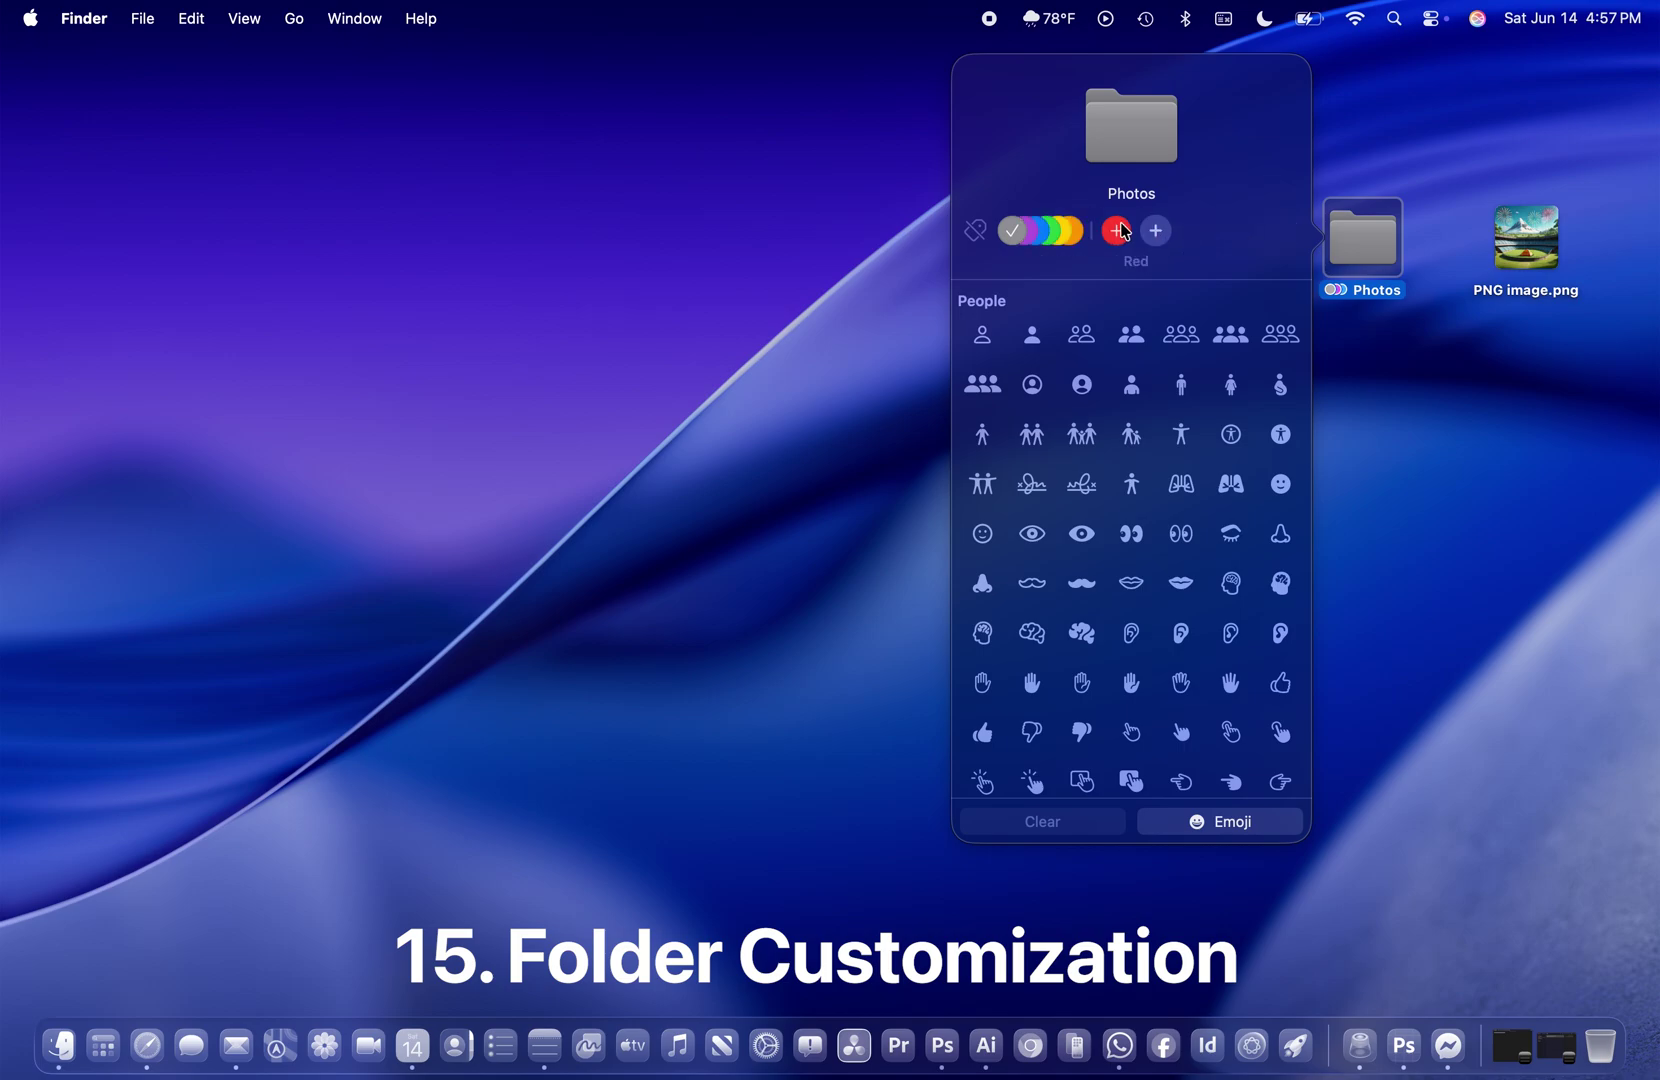
pyautogui.moveTo(1075, 233)
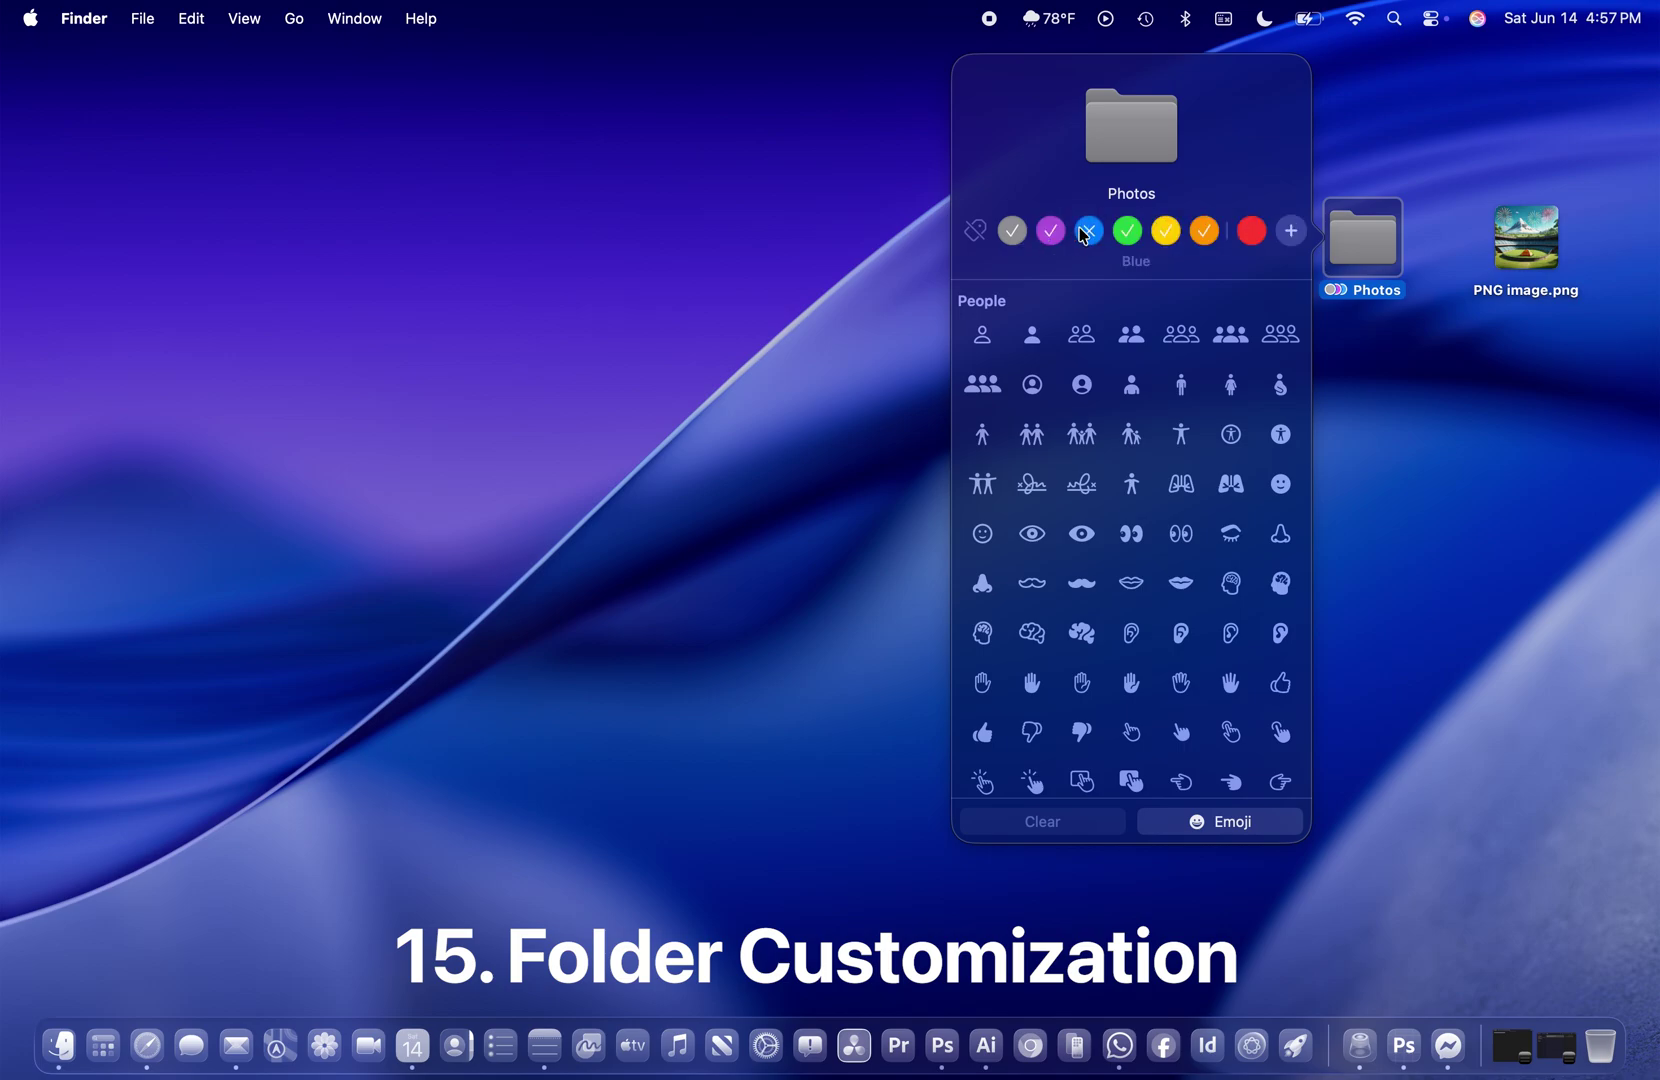
pyautogui.click(1018, 236)
pyautogui.click(1015, 233)
pyautogui.click(1016, 233)
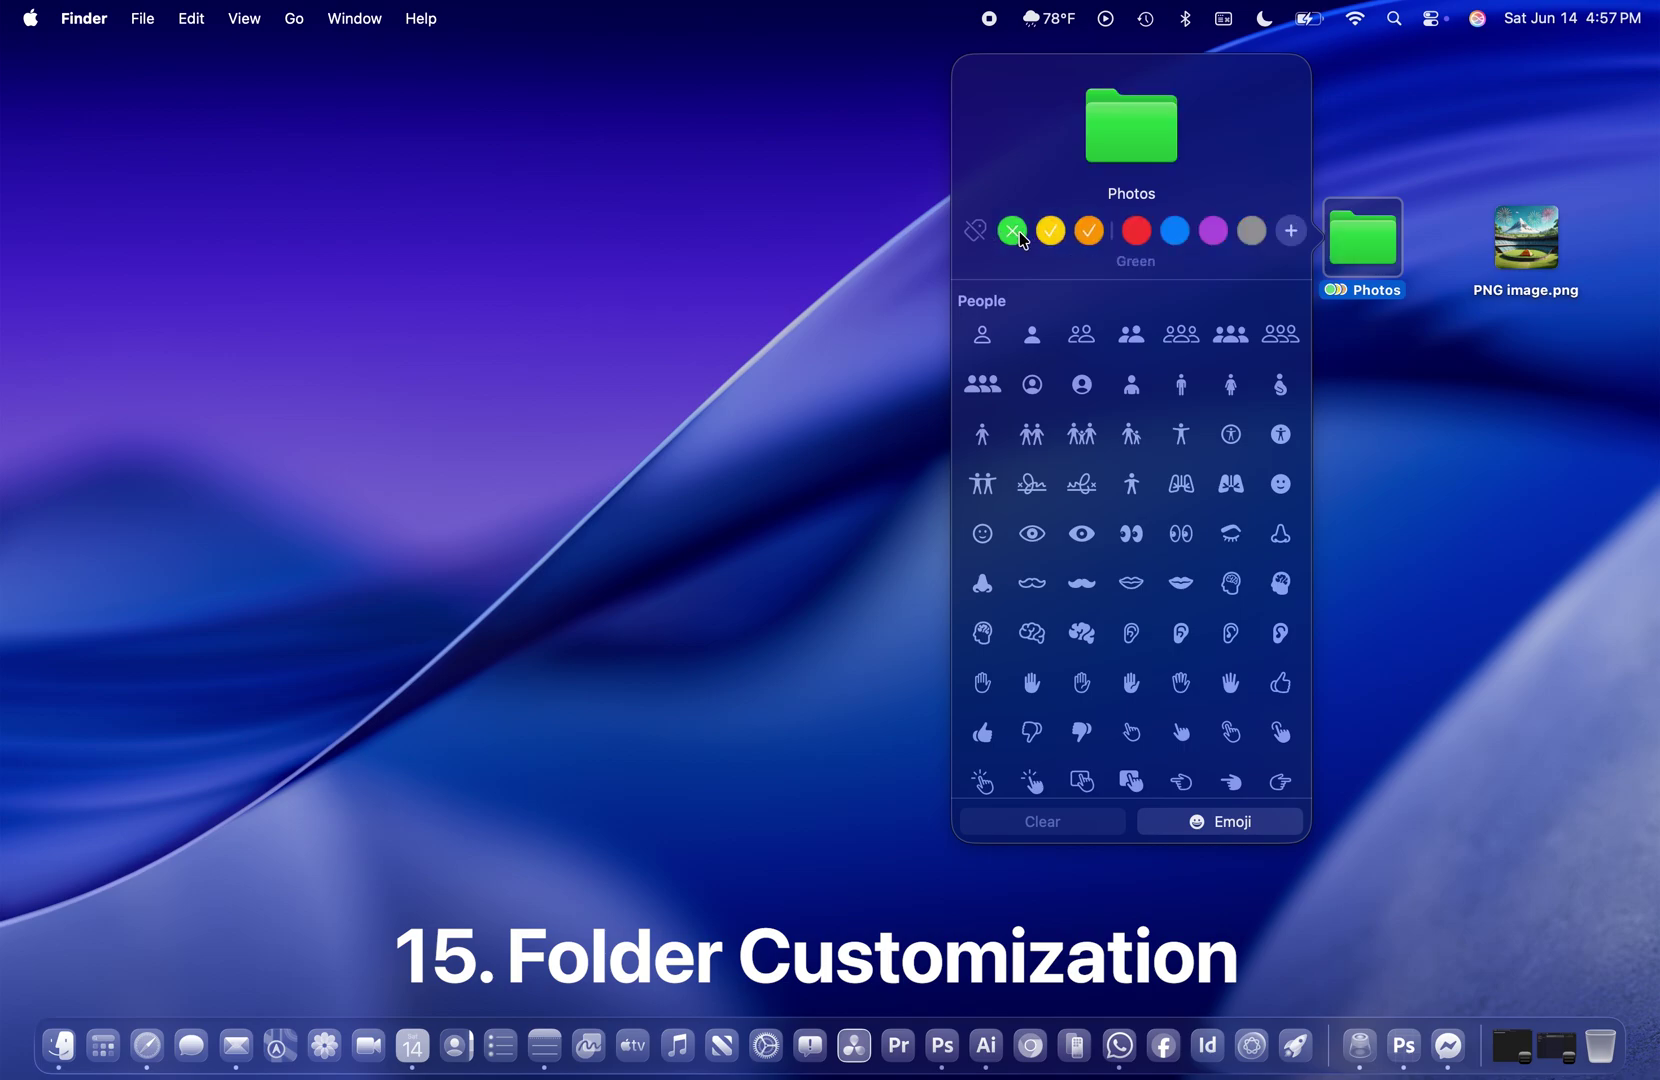
pyautogui.click(1016, 233)
pyautogui.click(1016, 233)
pyautogui.click(1016, 233)
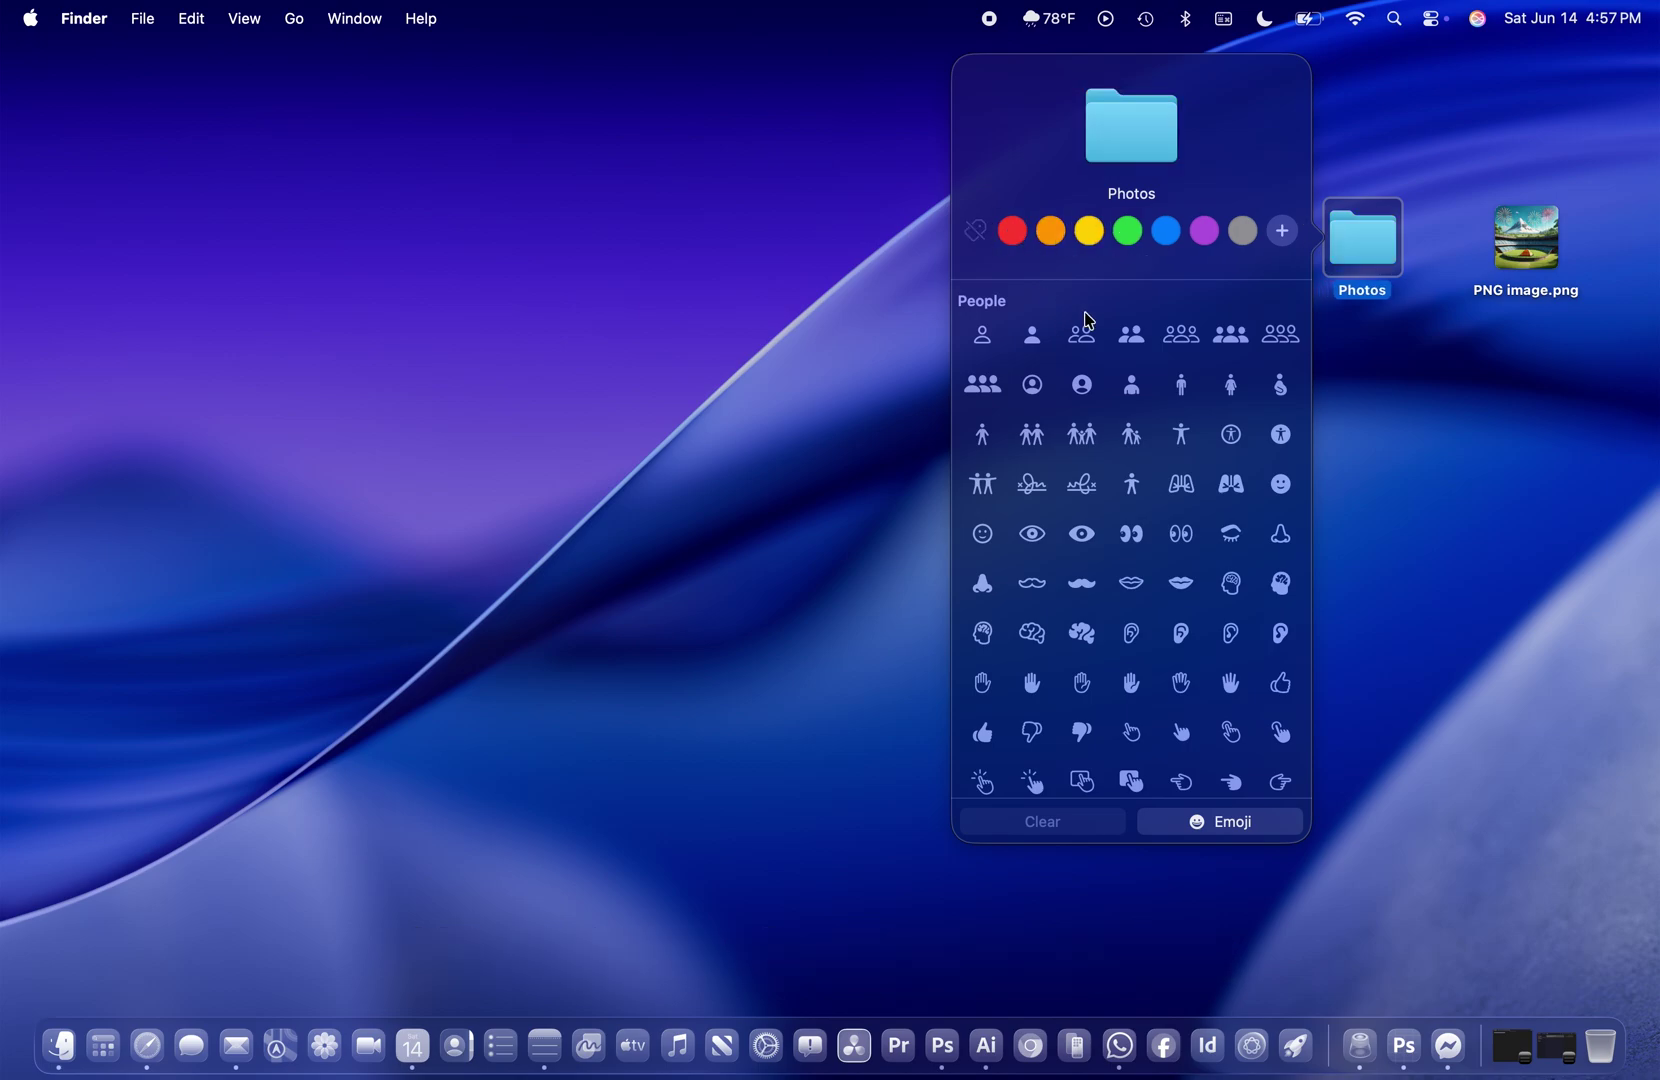
# - Tag the Photos folder red and try several People symbols on it, ending with the standing figure with outstretched arms
pyautogui.click(990, 335)
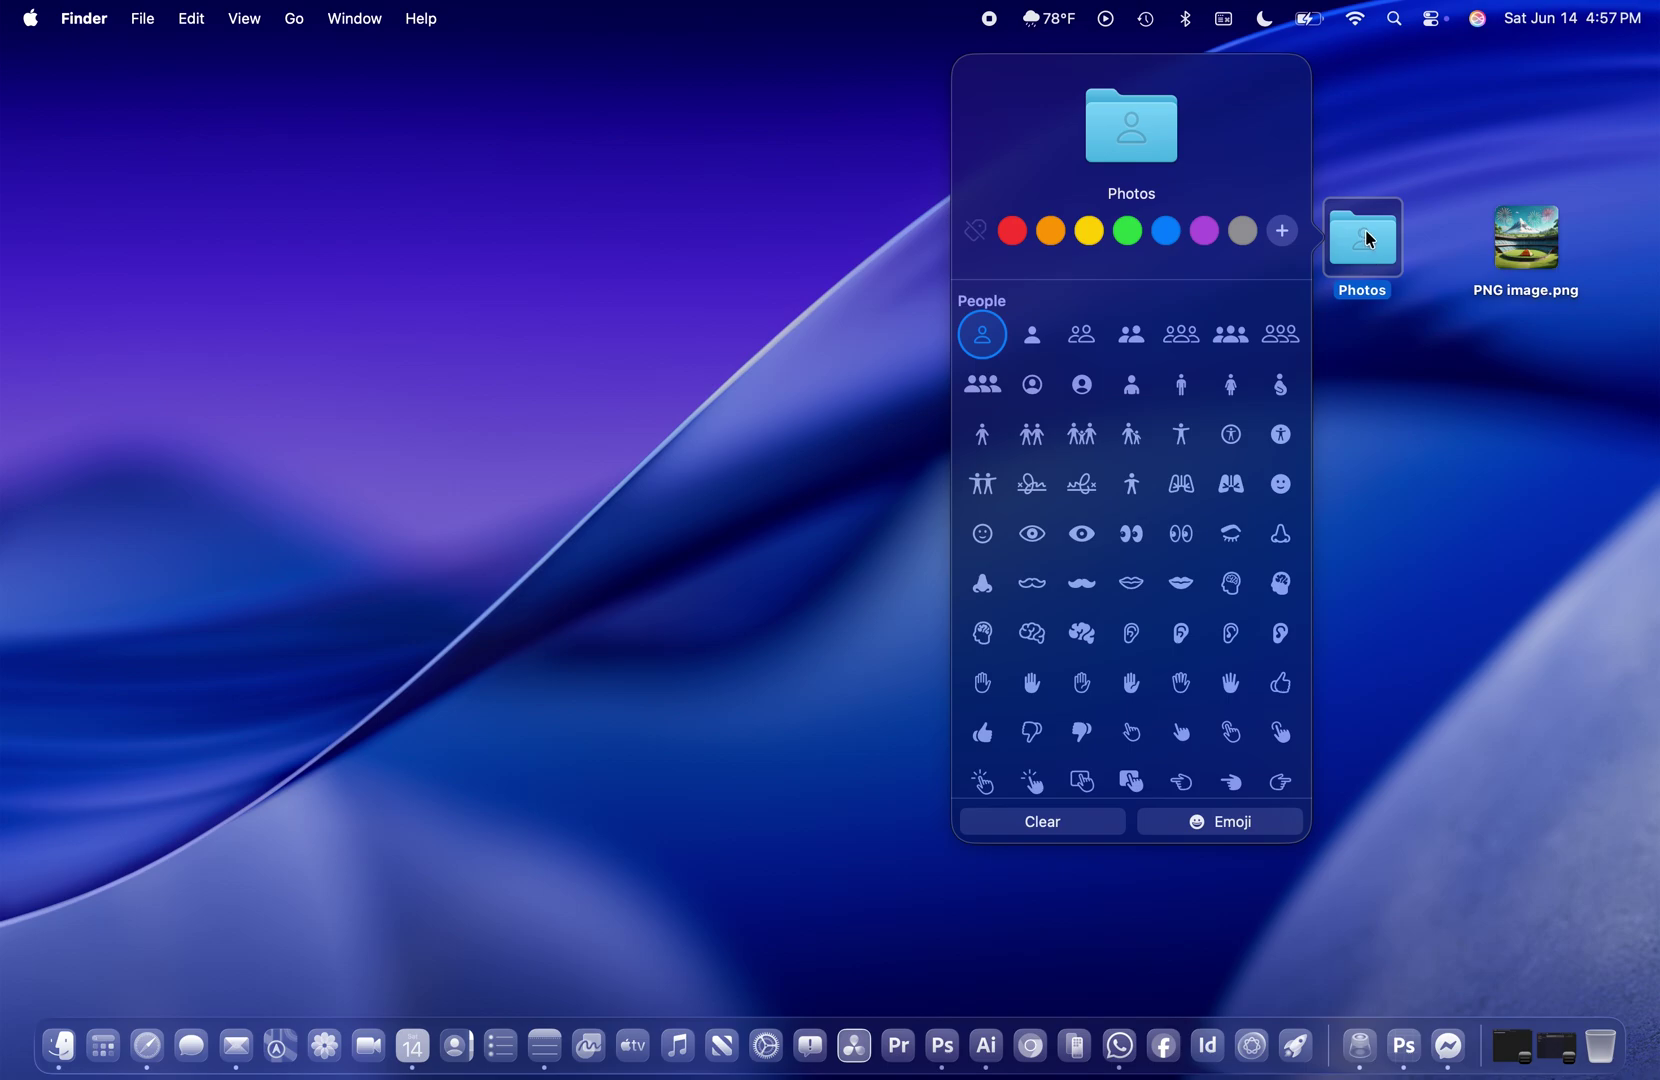
pyautogui.click(1013, 232)
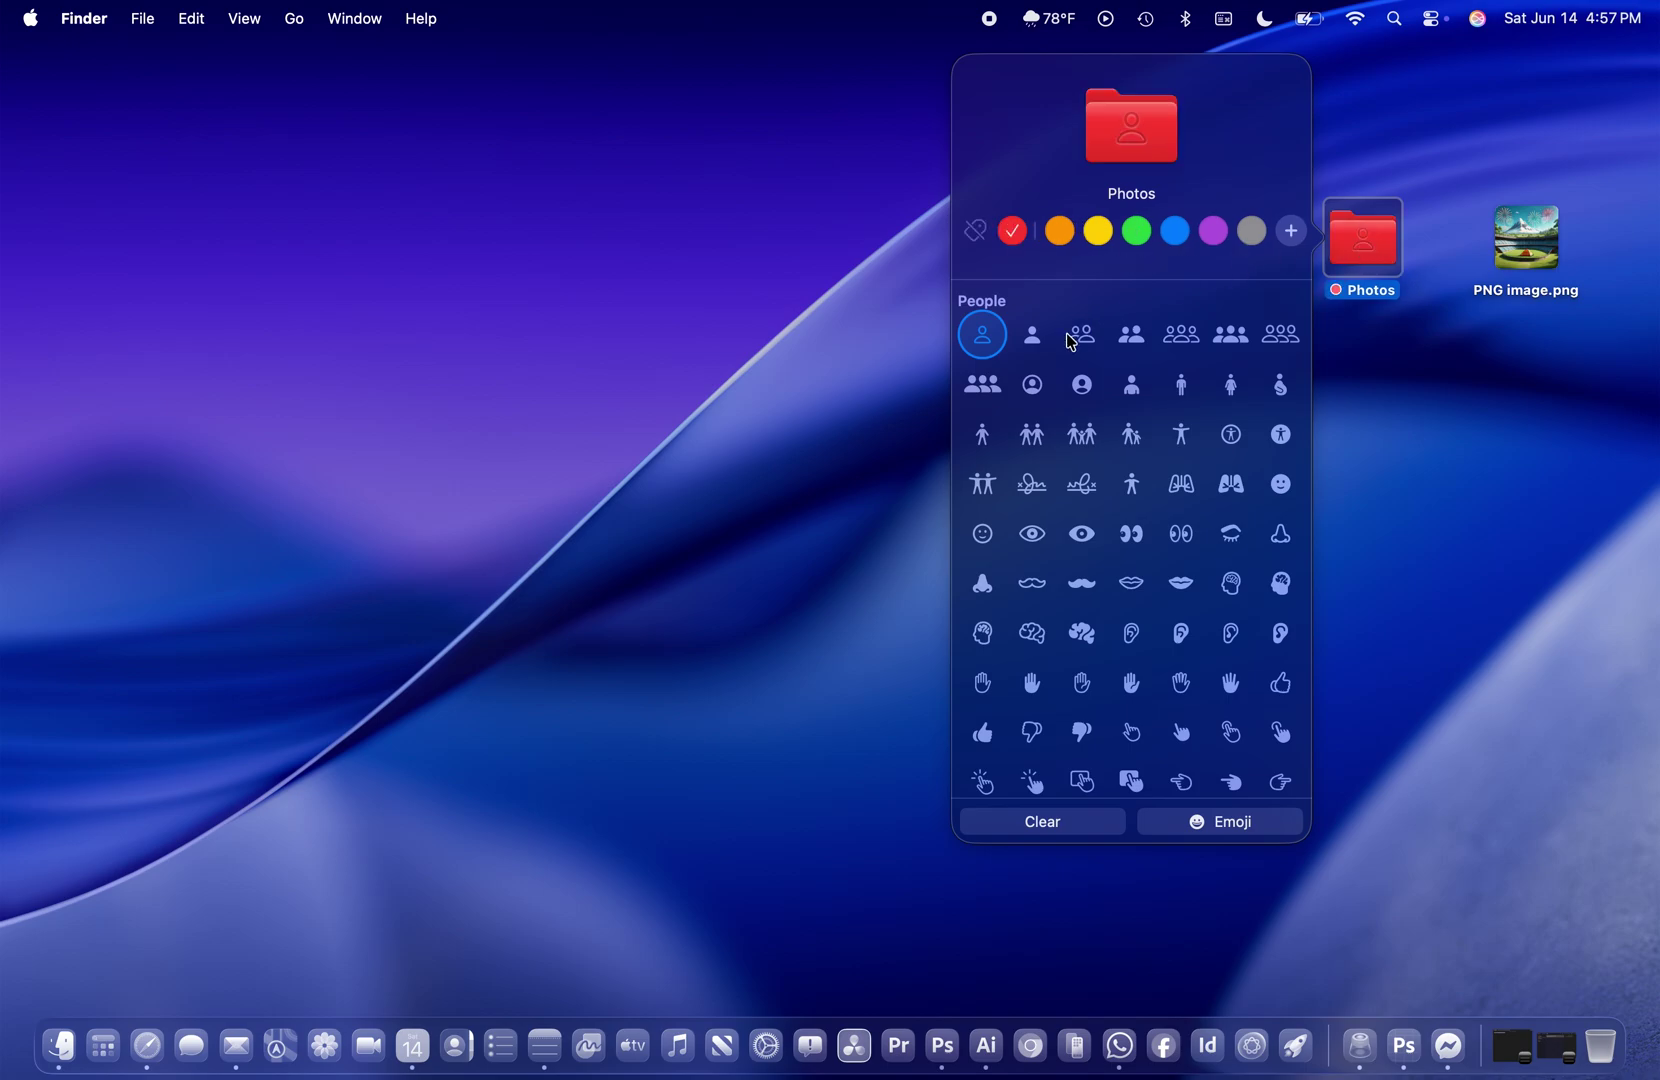
pyautogui.click(1084, 483)
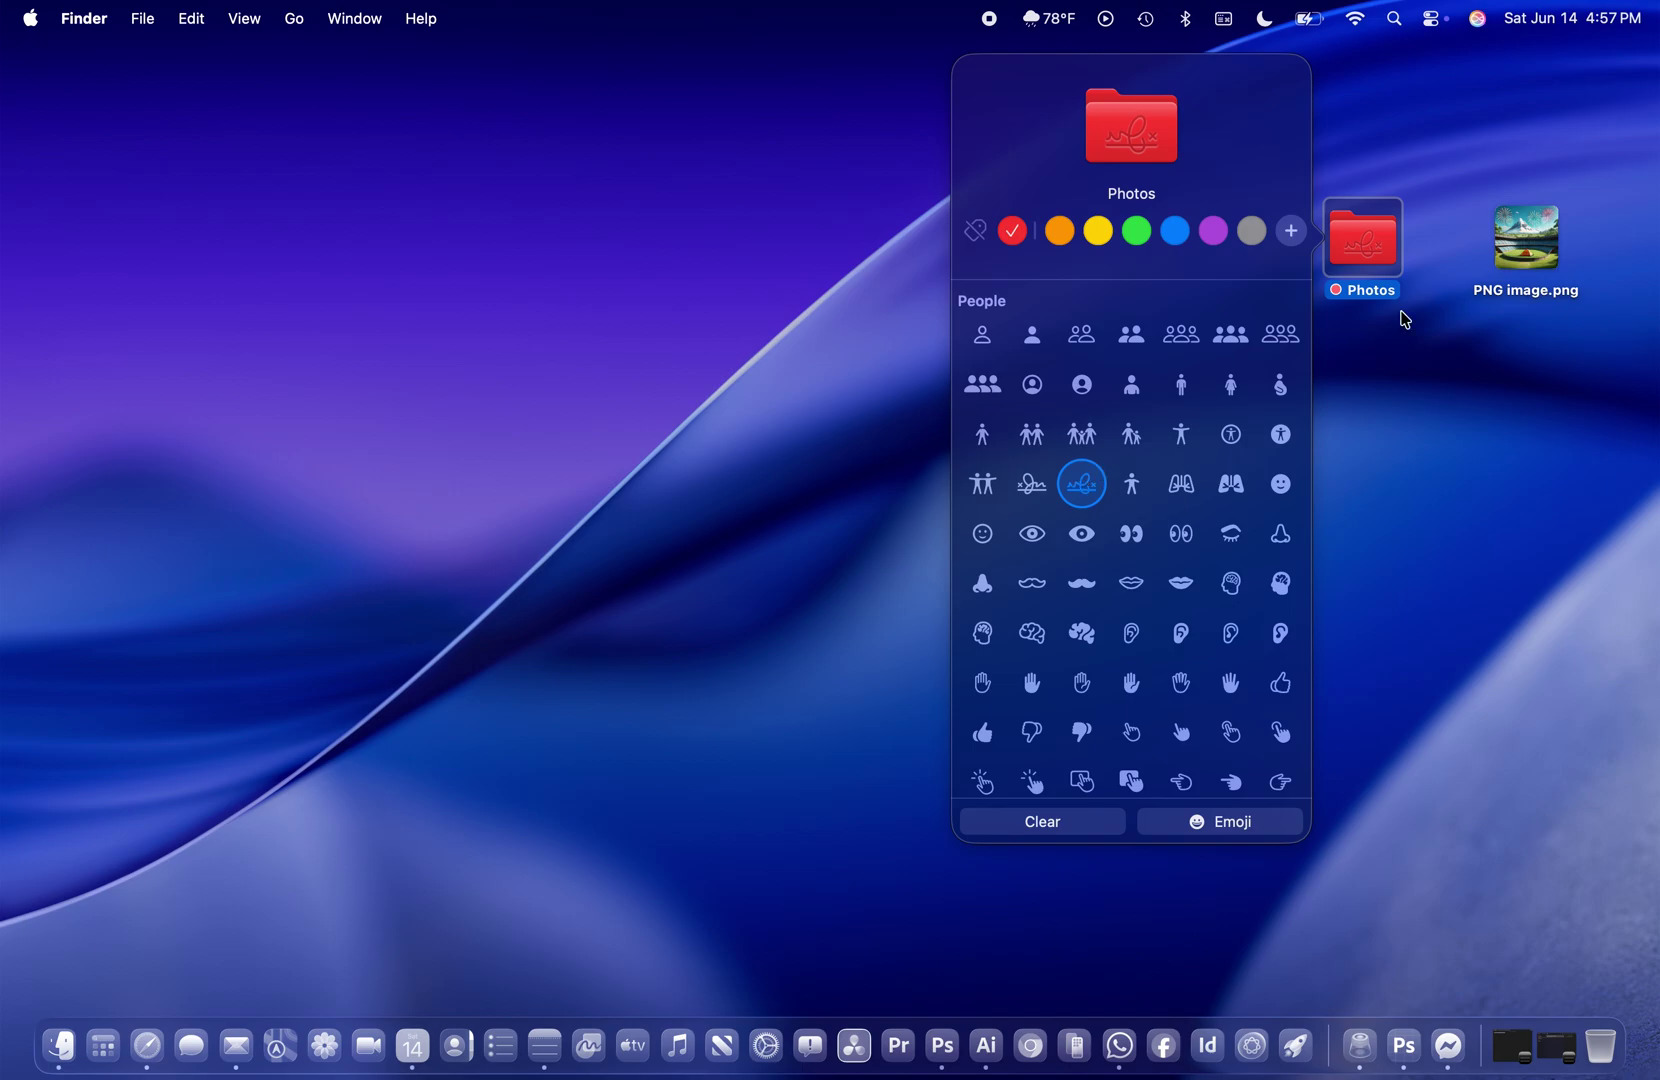
pyautogui.click(1137, 489)
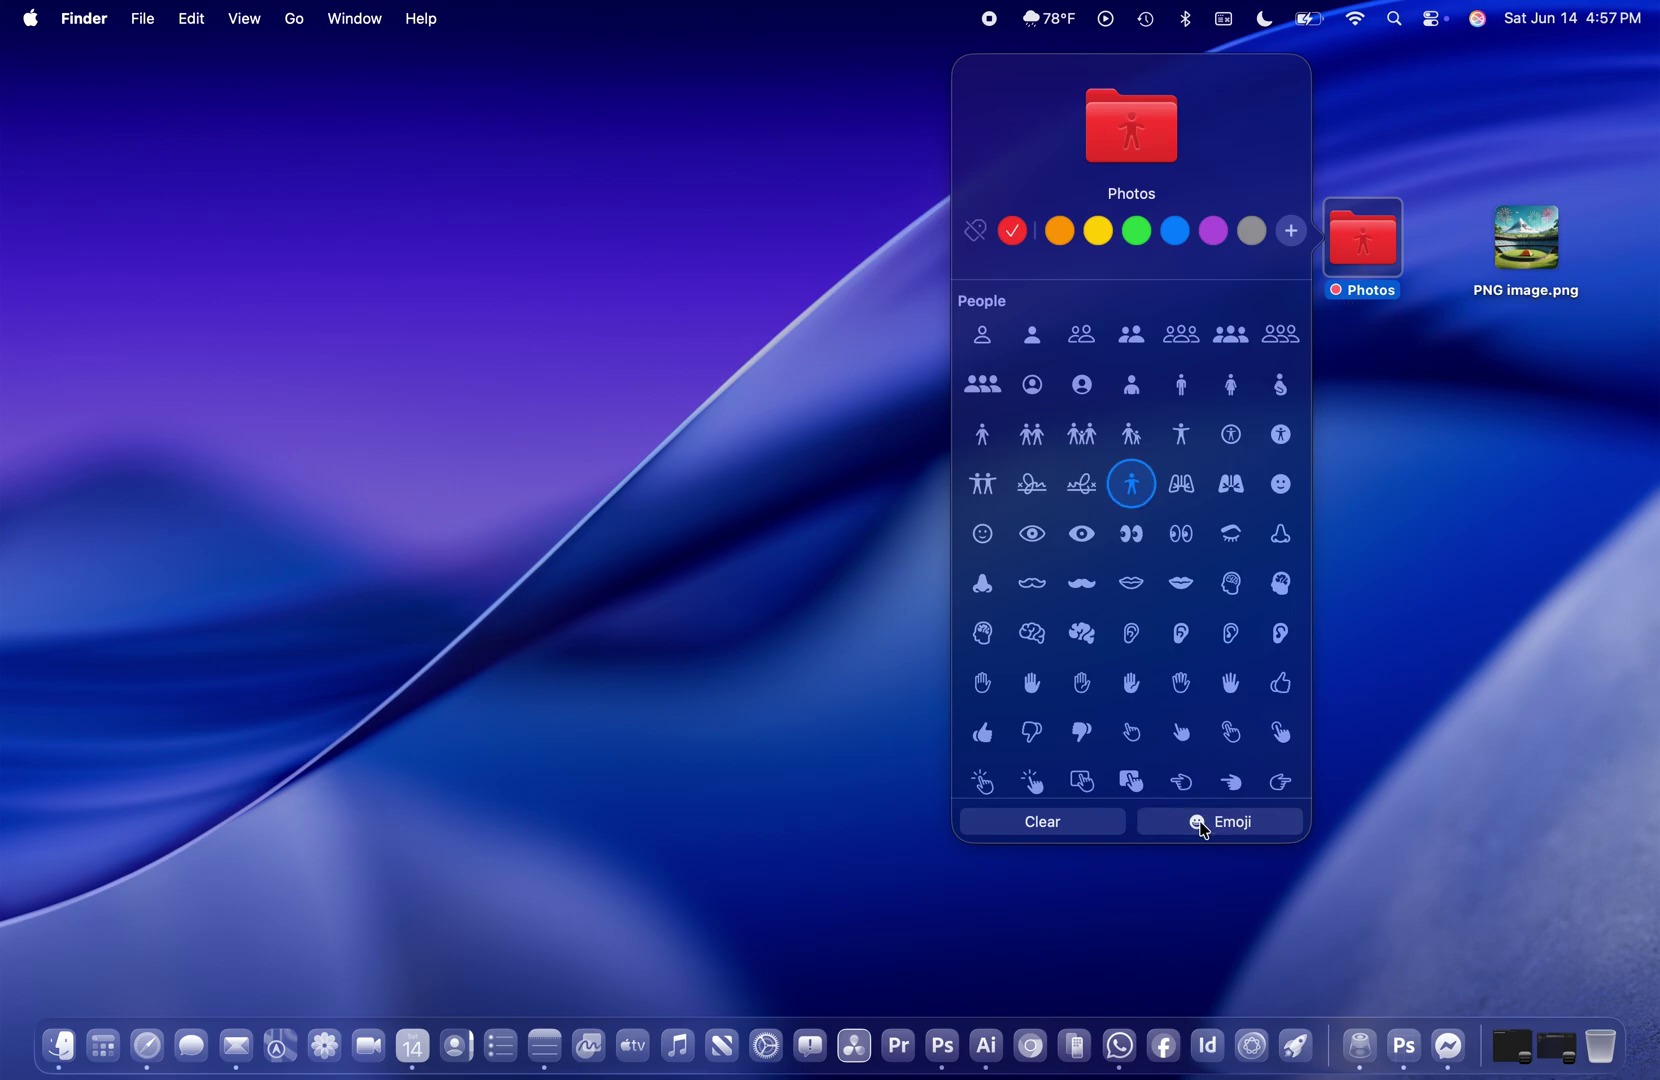
# - Put the purple wheel emoji on the Photos folder and add the orange tag
pyautogui.click(1205, 822)
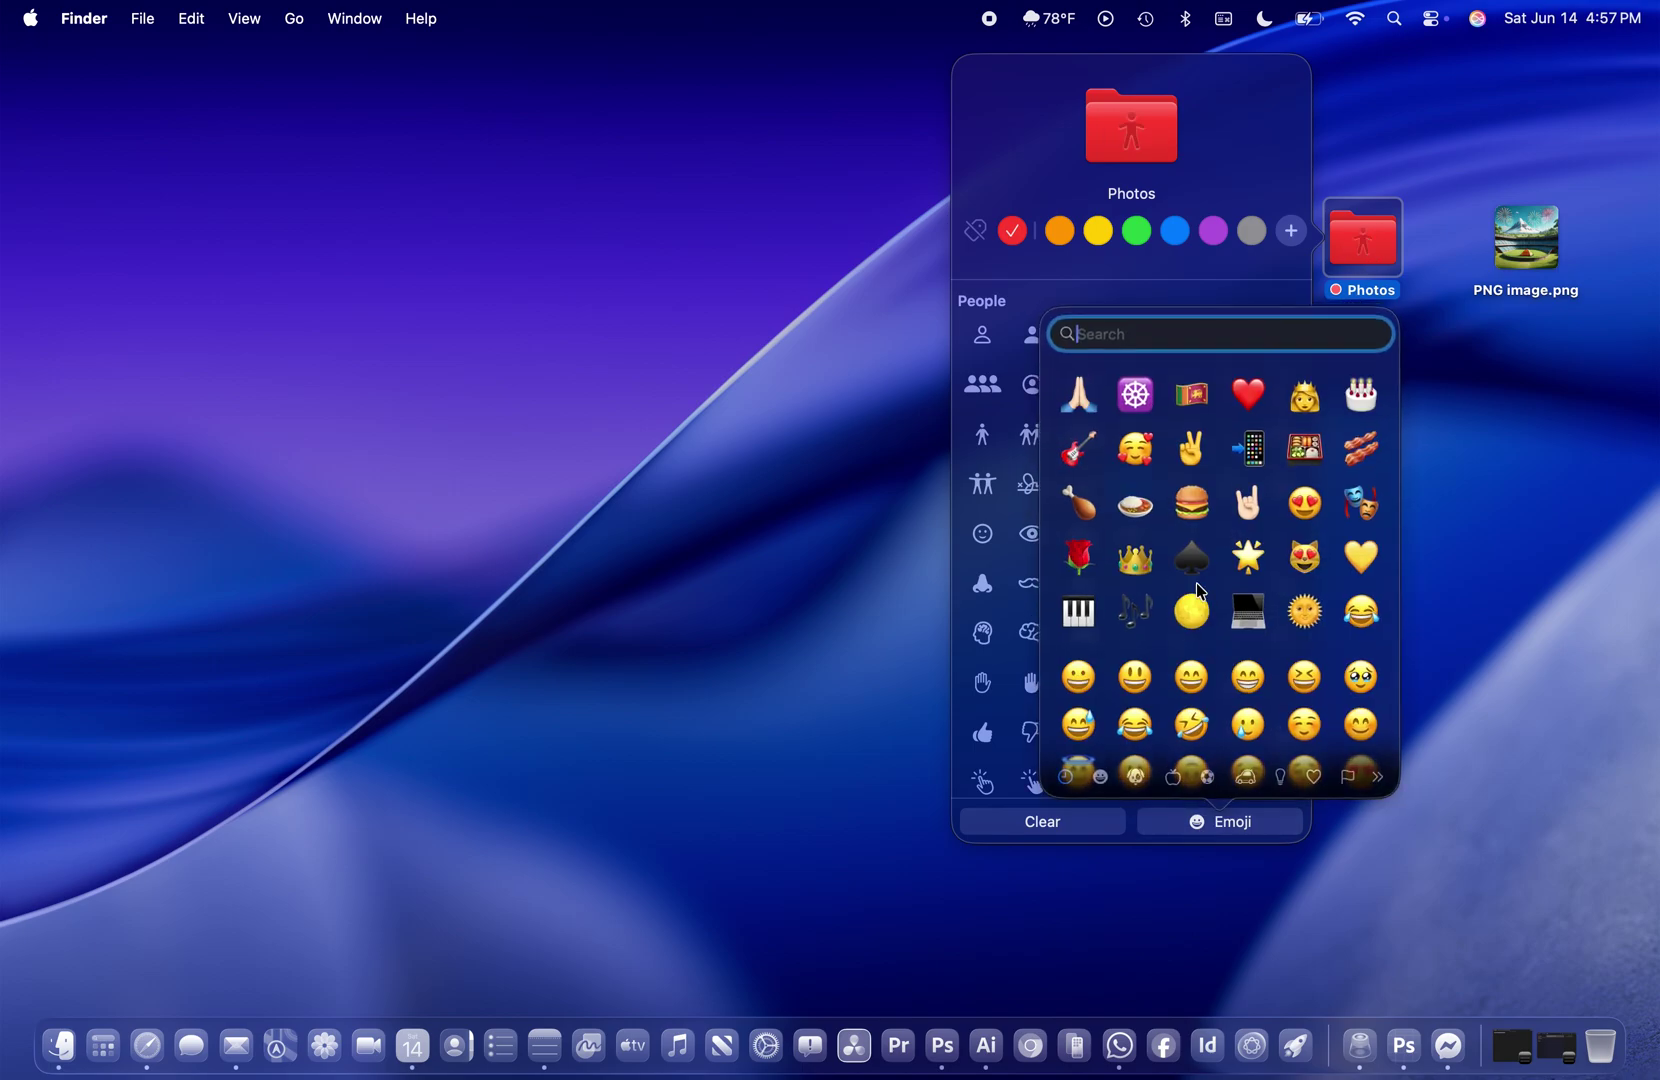
pyautogui.click(1137, 396)
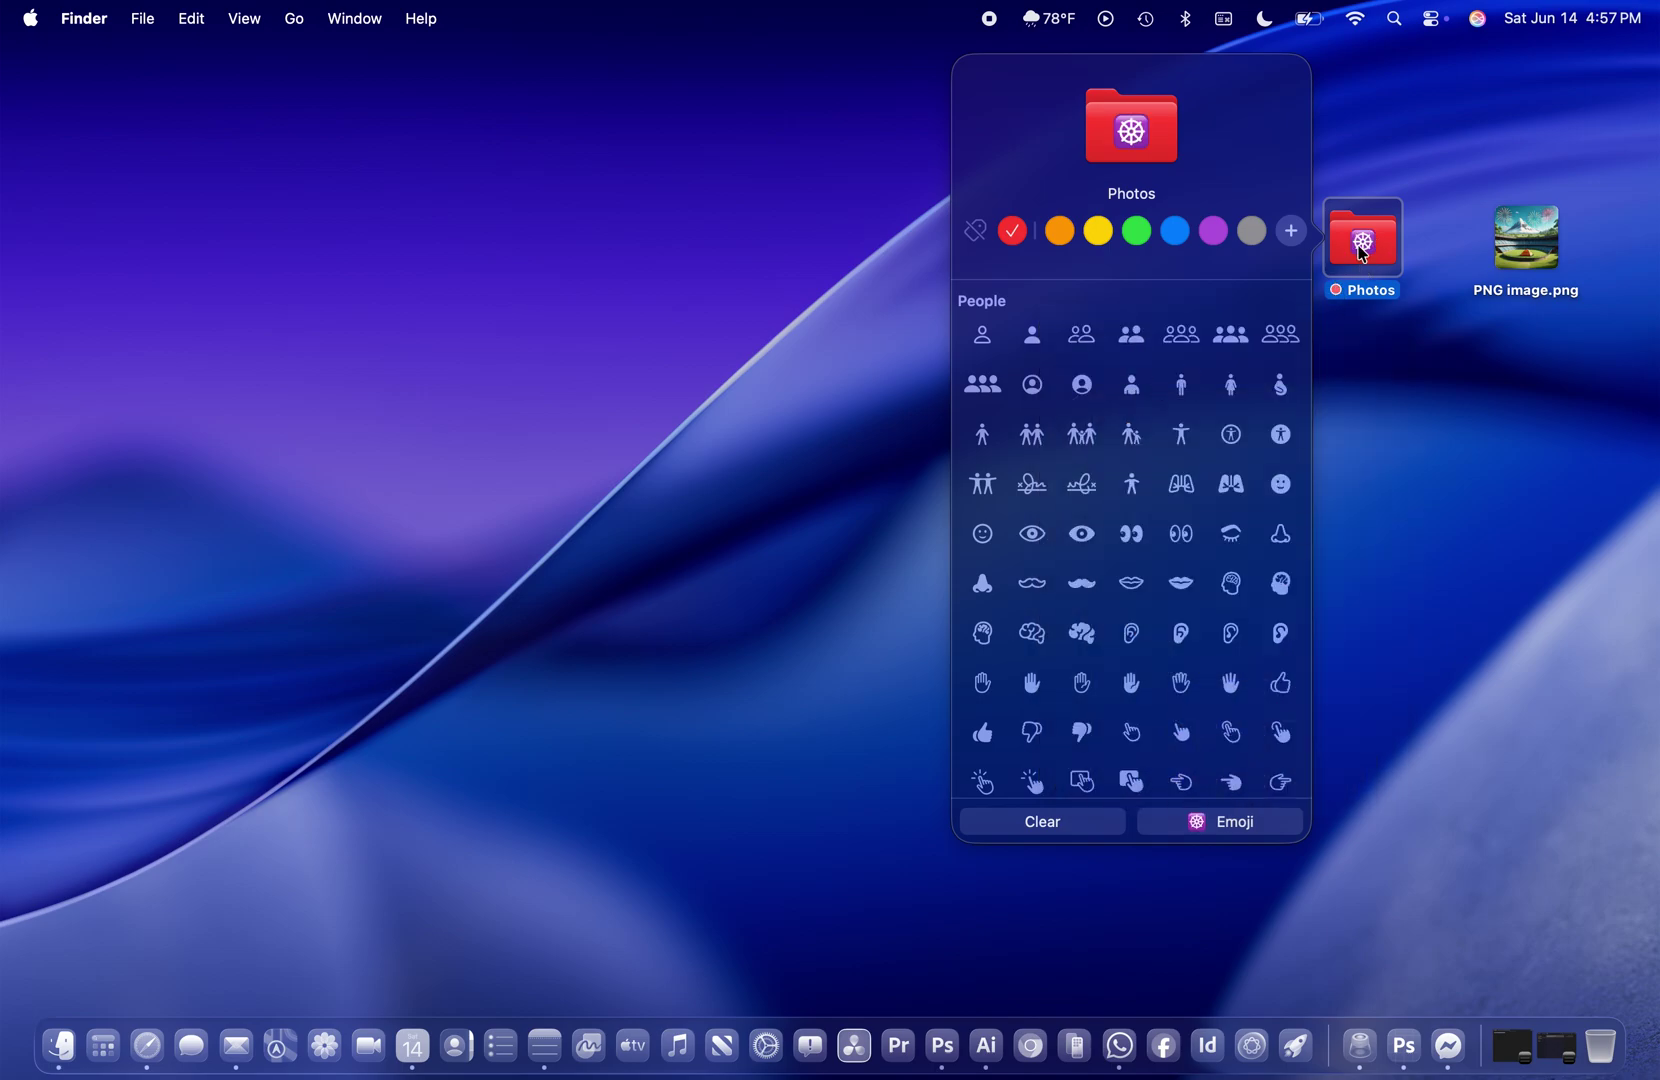
pyautogui.click(1062, 240)
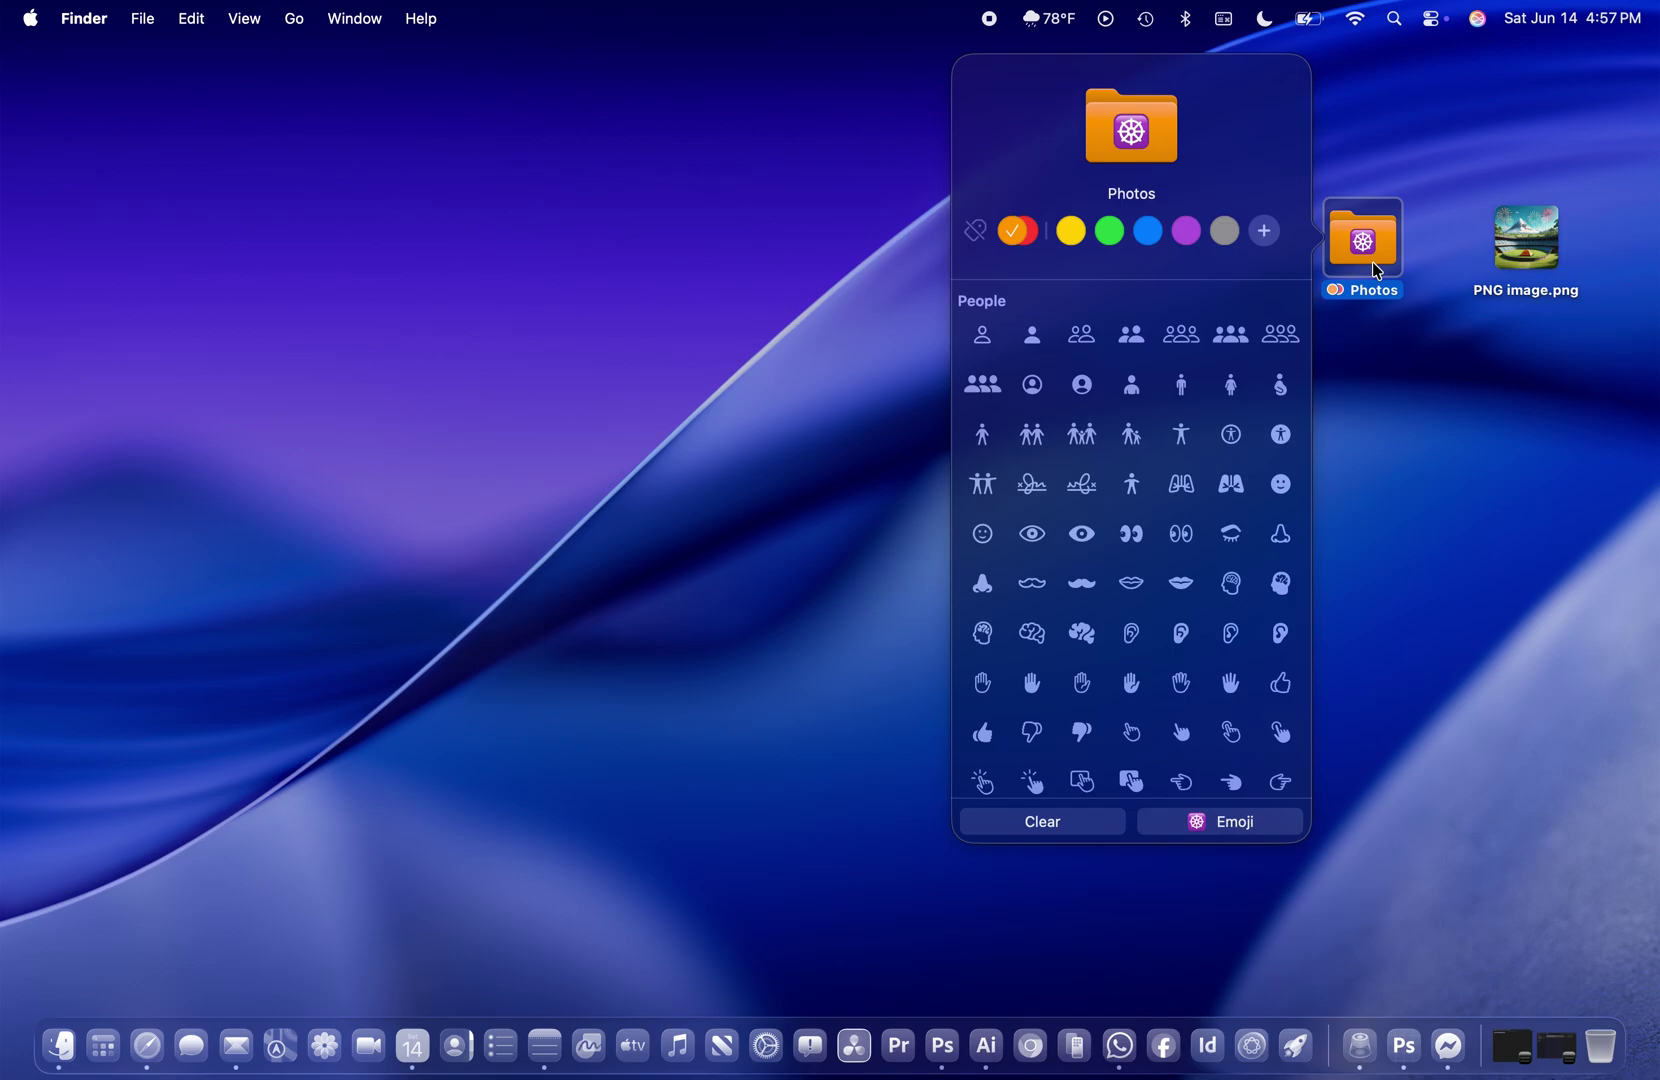
# - Replace the Photos folder's emoji with the red heart and leave the customization options
pyautogui.click(1212, 822)
pyautogui.press('Escape')
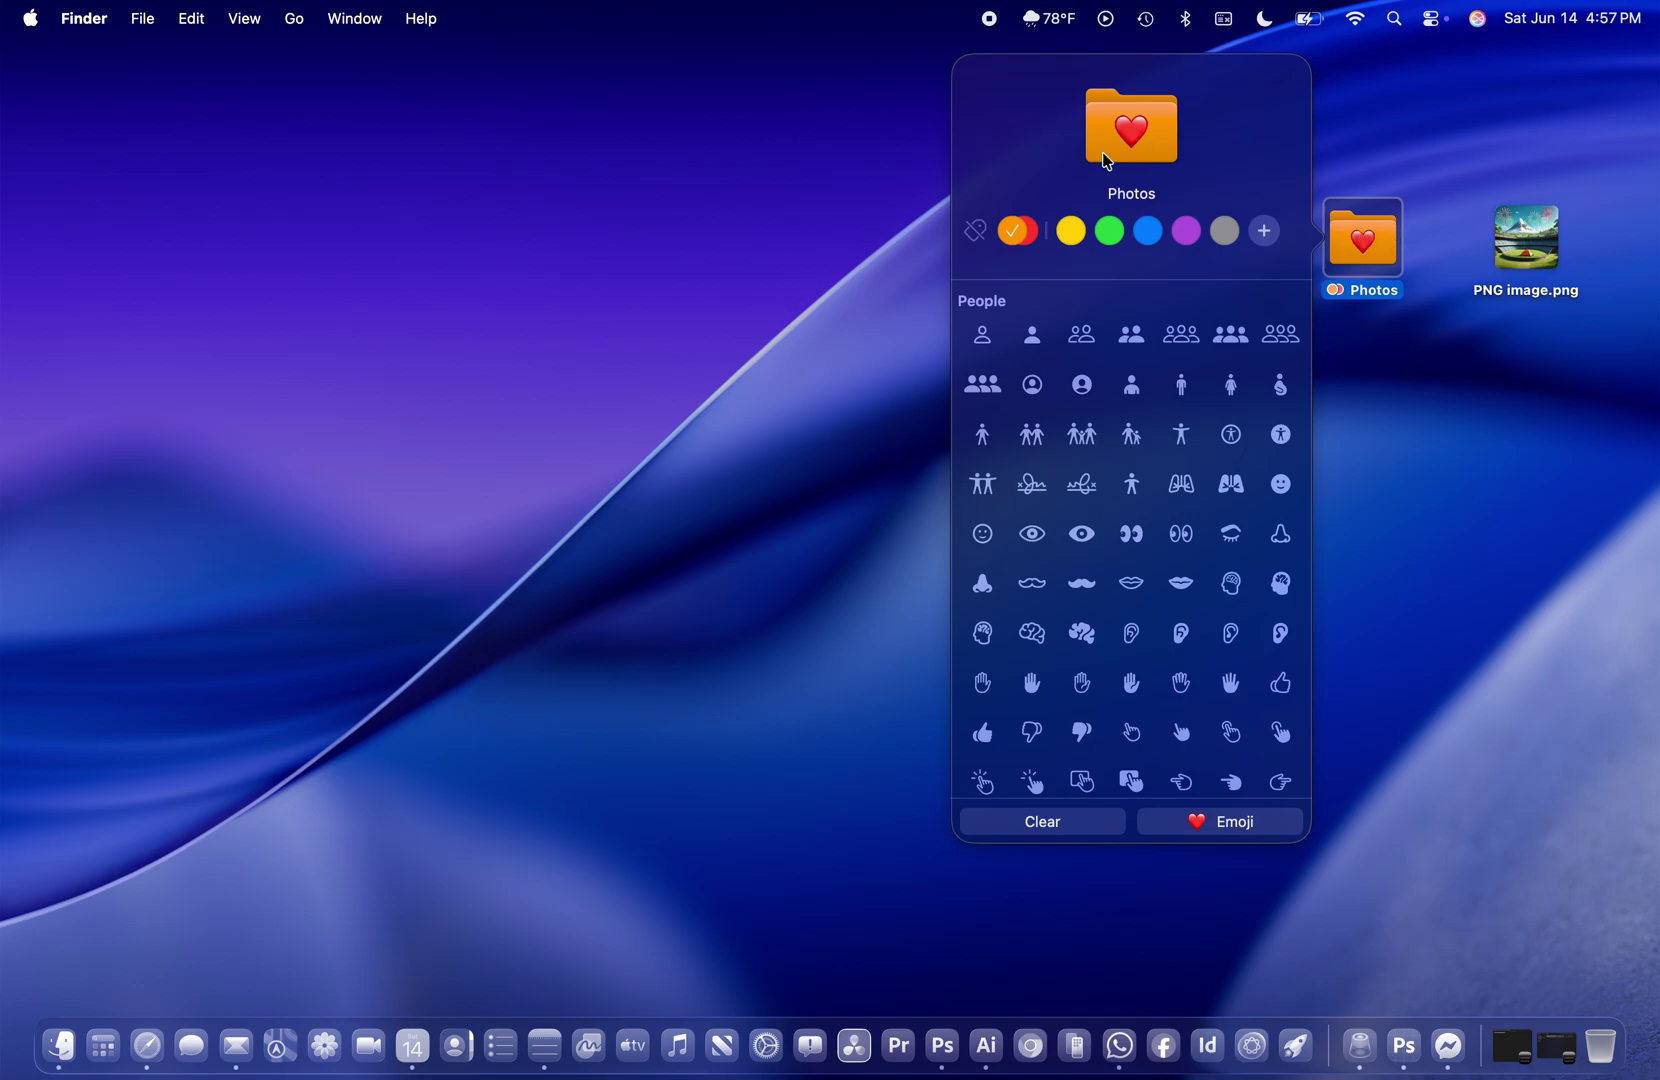
pyautogui.click(1156, 915)
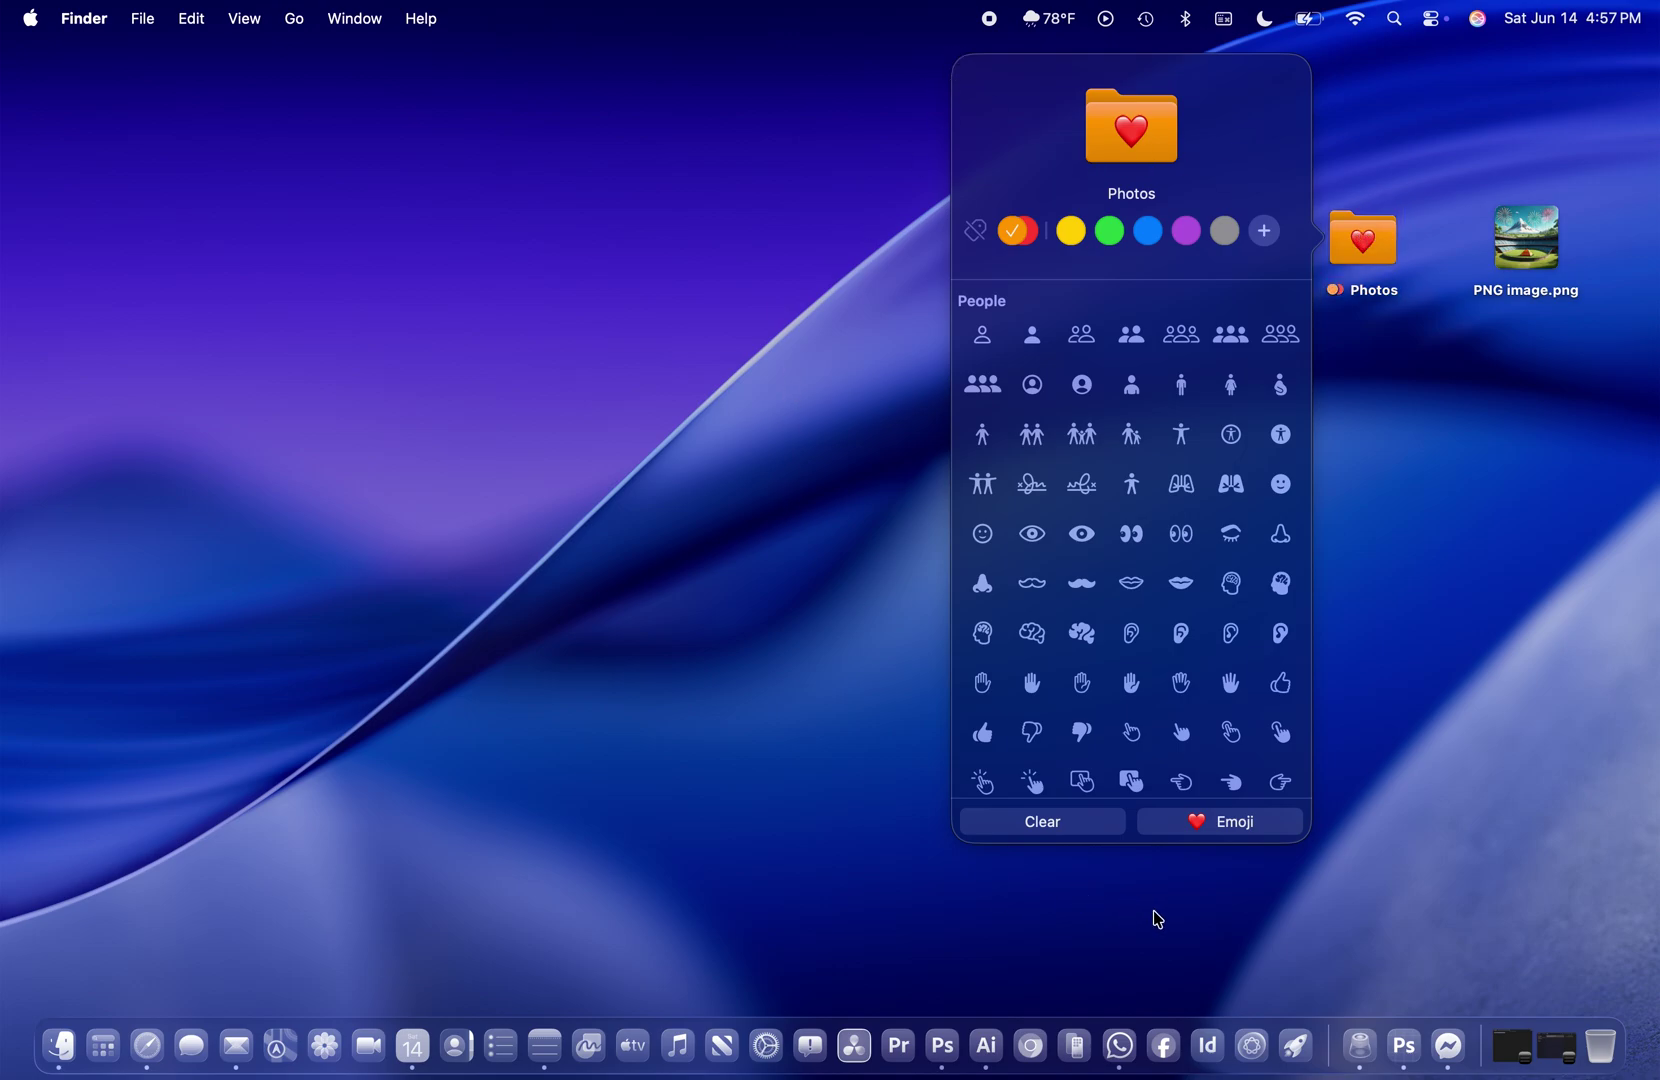
# - Move PNG image.png into the Photos folder, then open the folder to check its contents and close it
pyautogui.moveTo(1541, 228); pyautogui.dragTo(1373, 254)
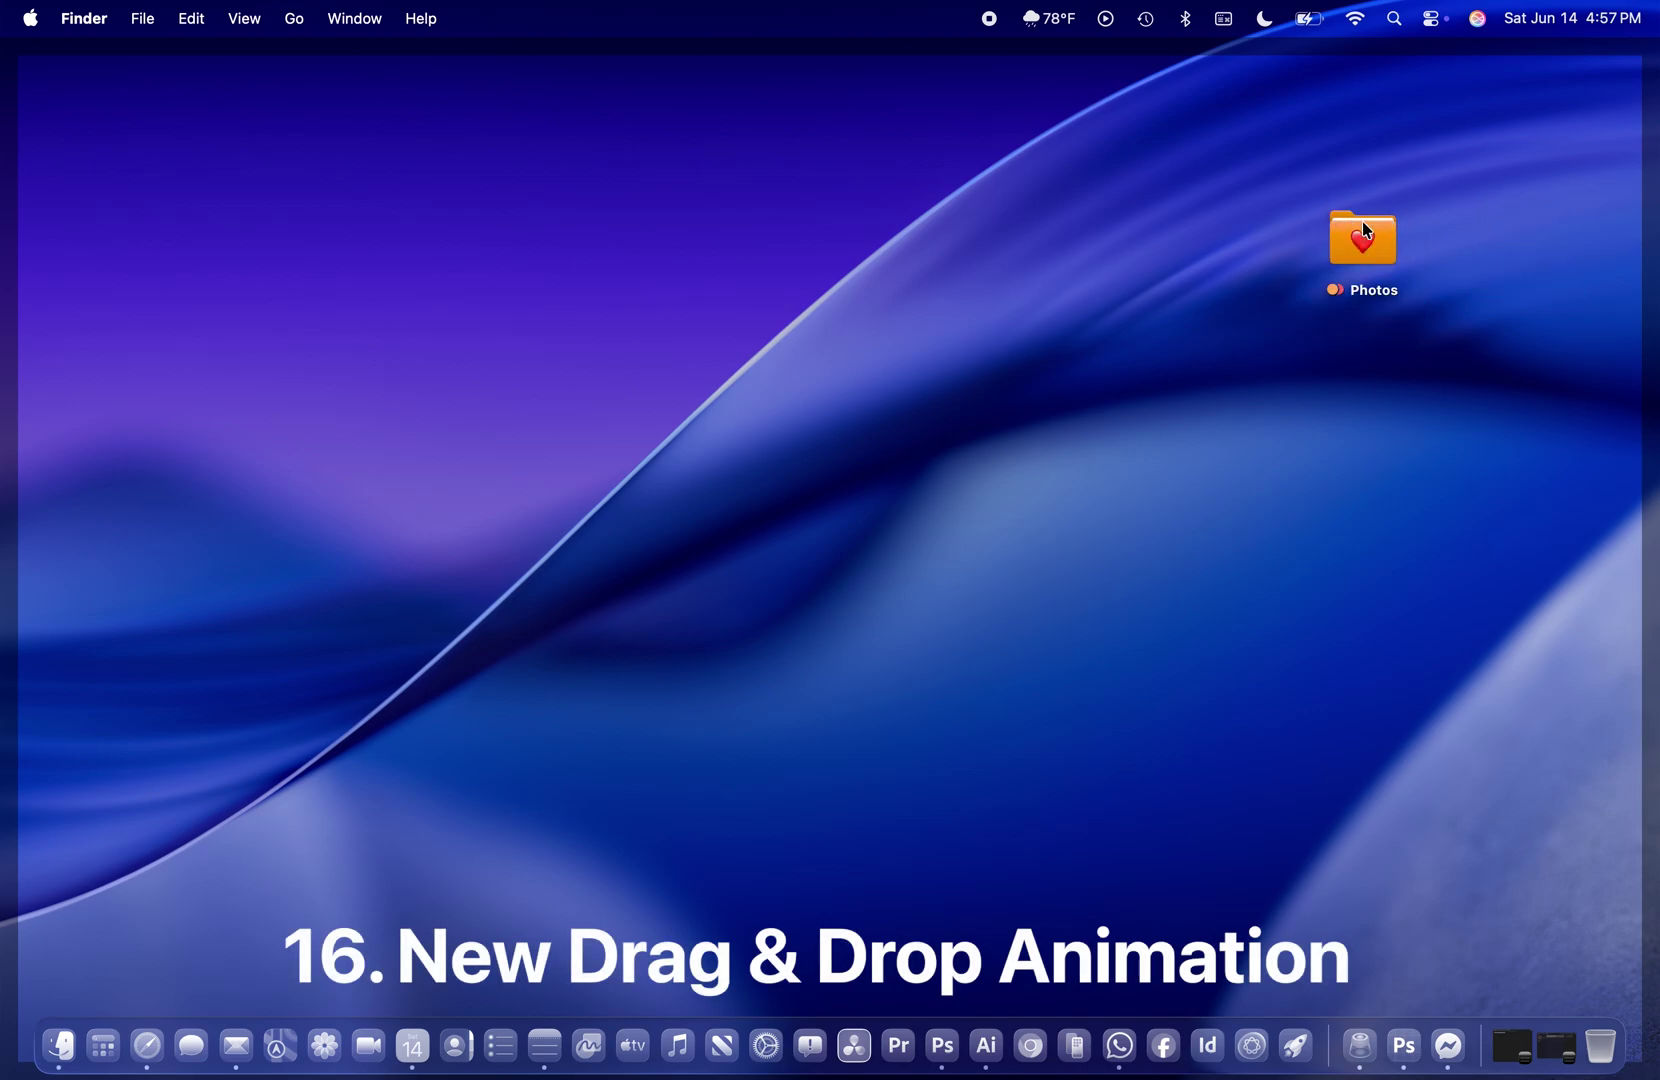
pyautogui.doubleClick(1365, 254)
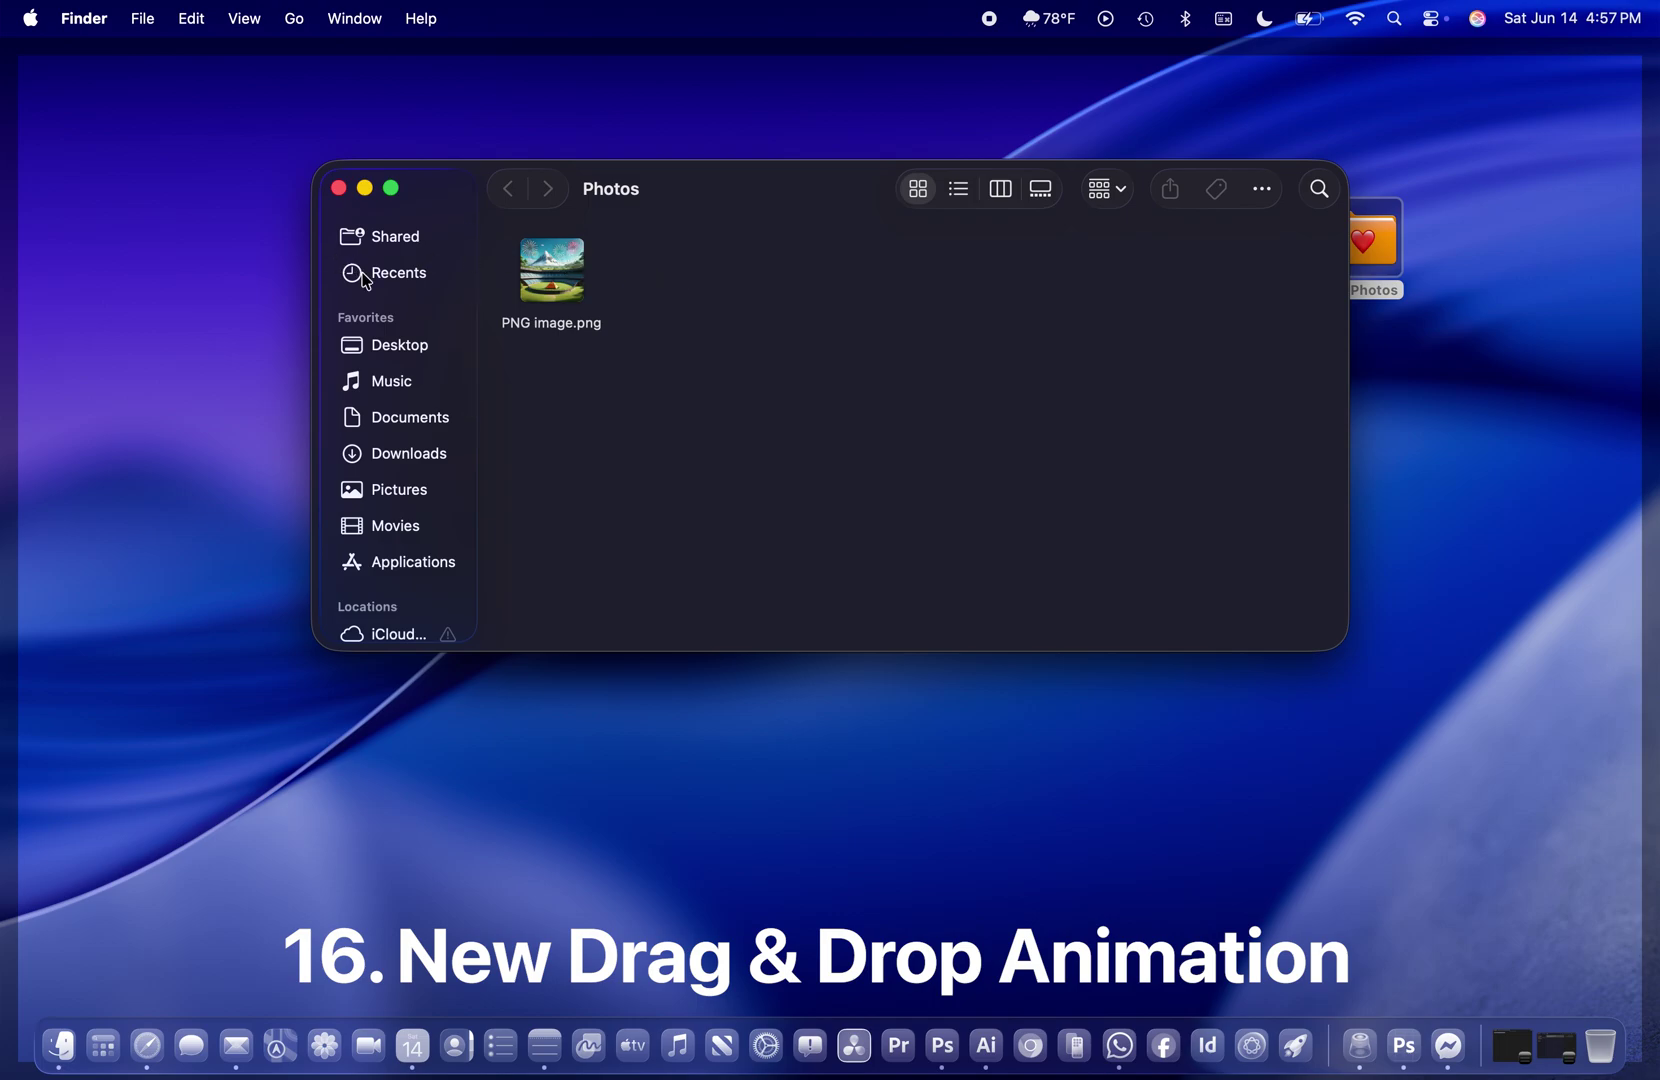
pyautogui.scroll(-10, 367, 281)
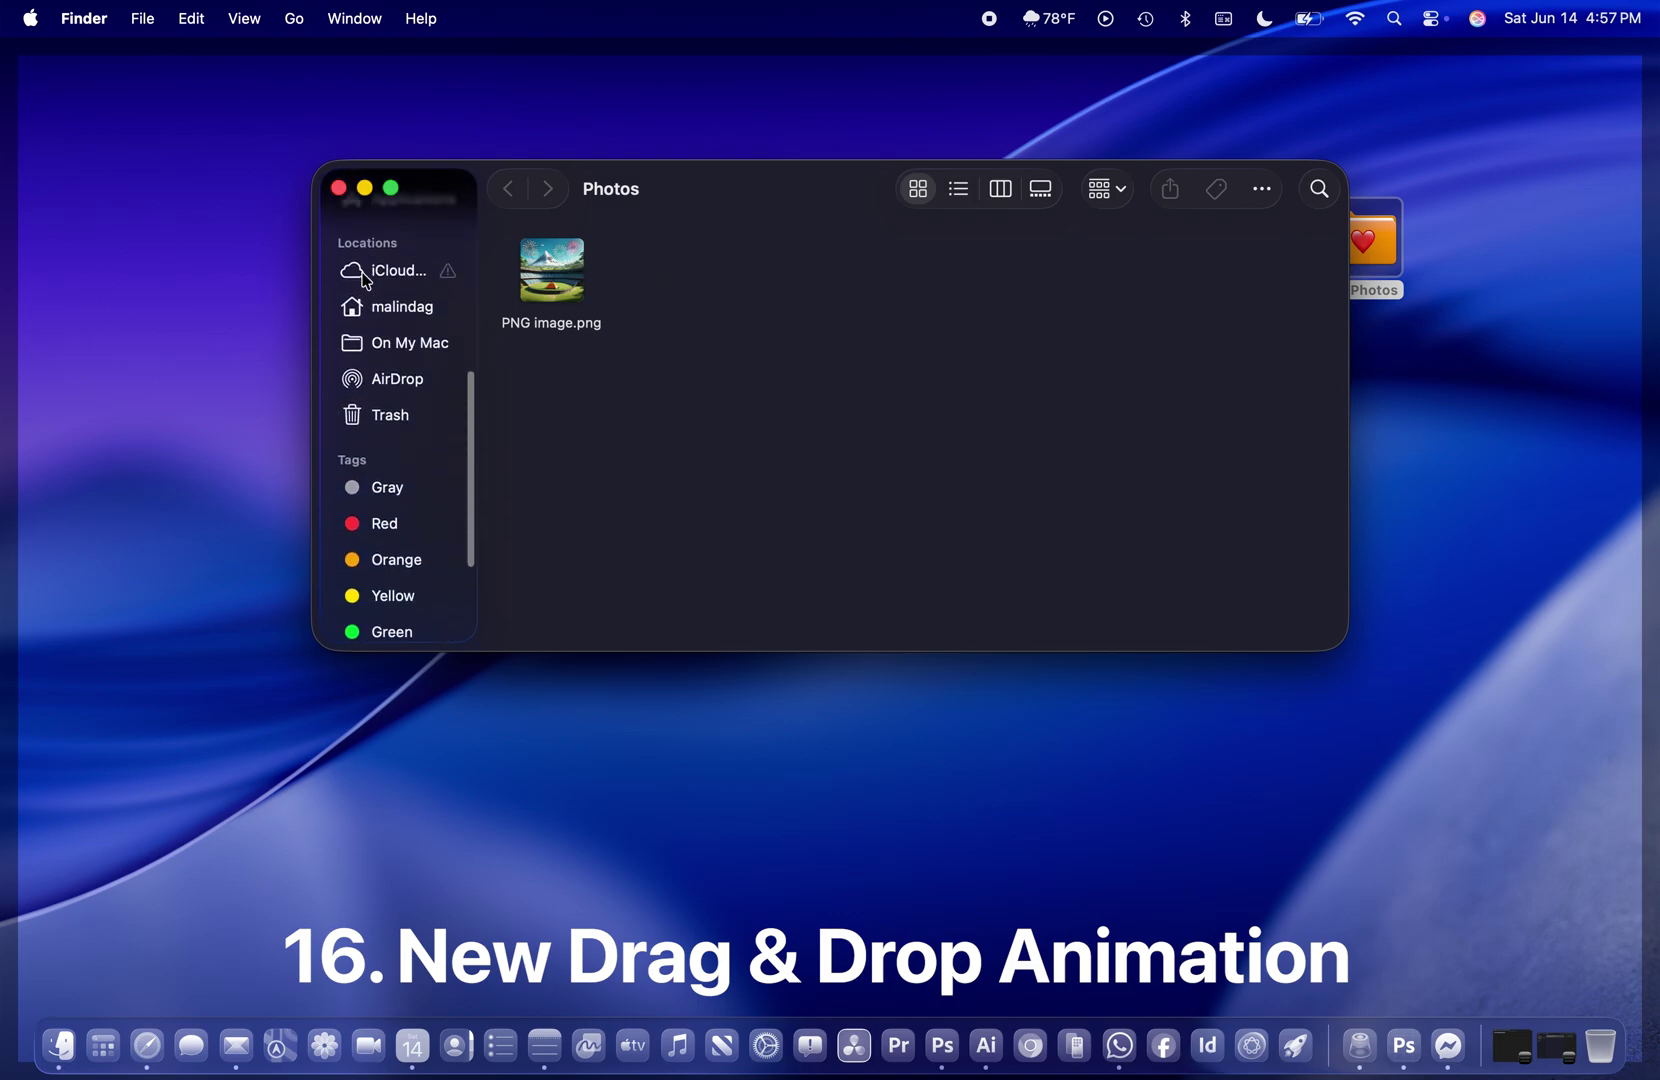
pyautogui.scroll(10, 367, 281)
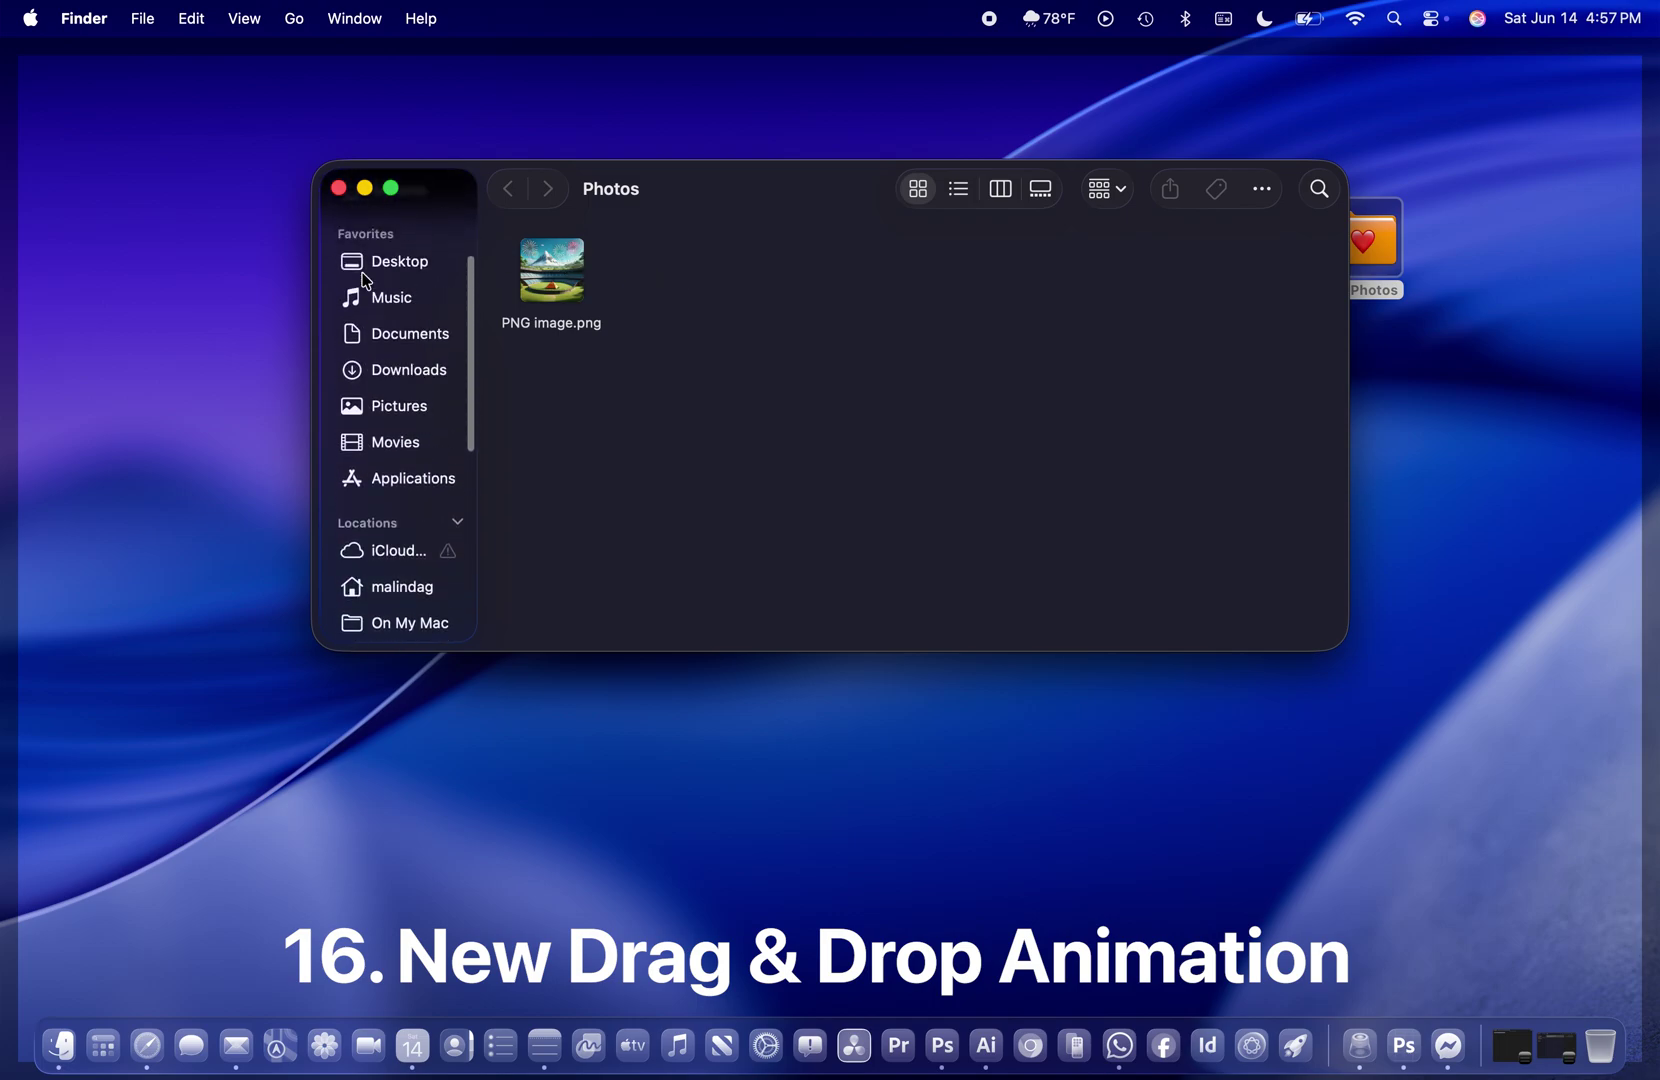
pyautogui.click(337, 185)
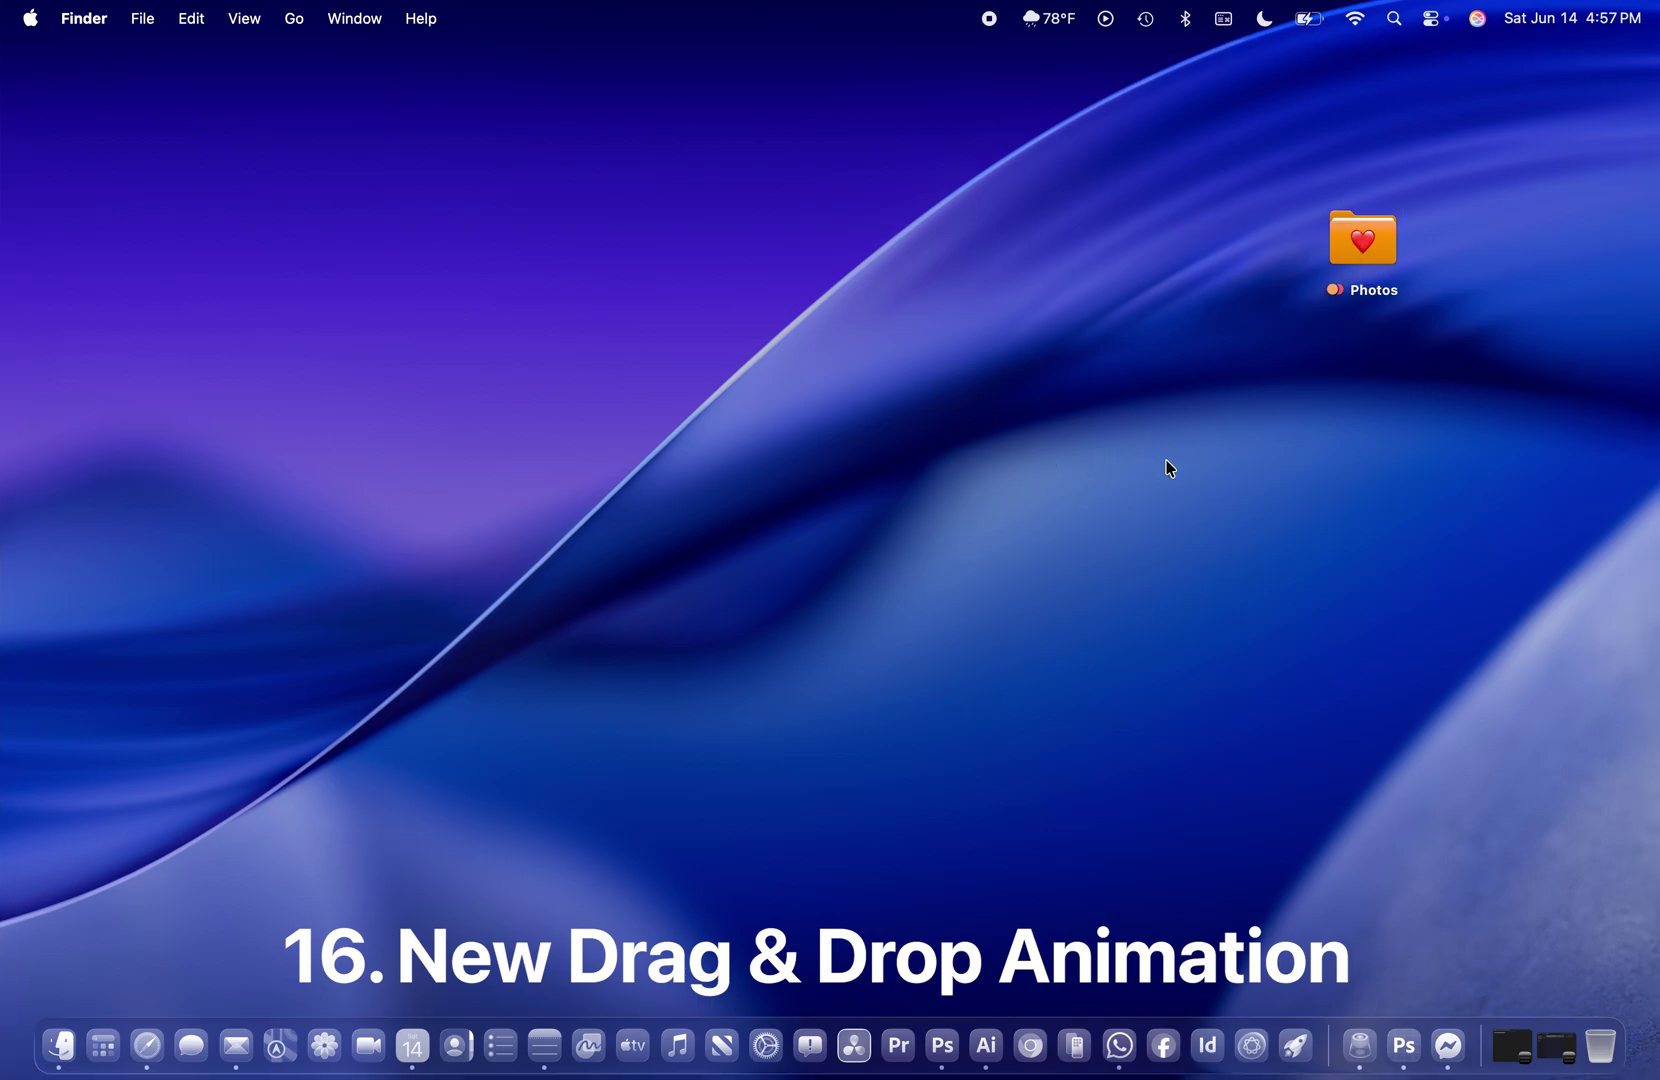
# - Move the Photos folder from the desktop to the Trash
pyautogui.moveTo(1365, 229); pyautogui.dragTo(1432, 303)
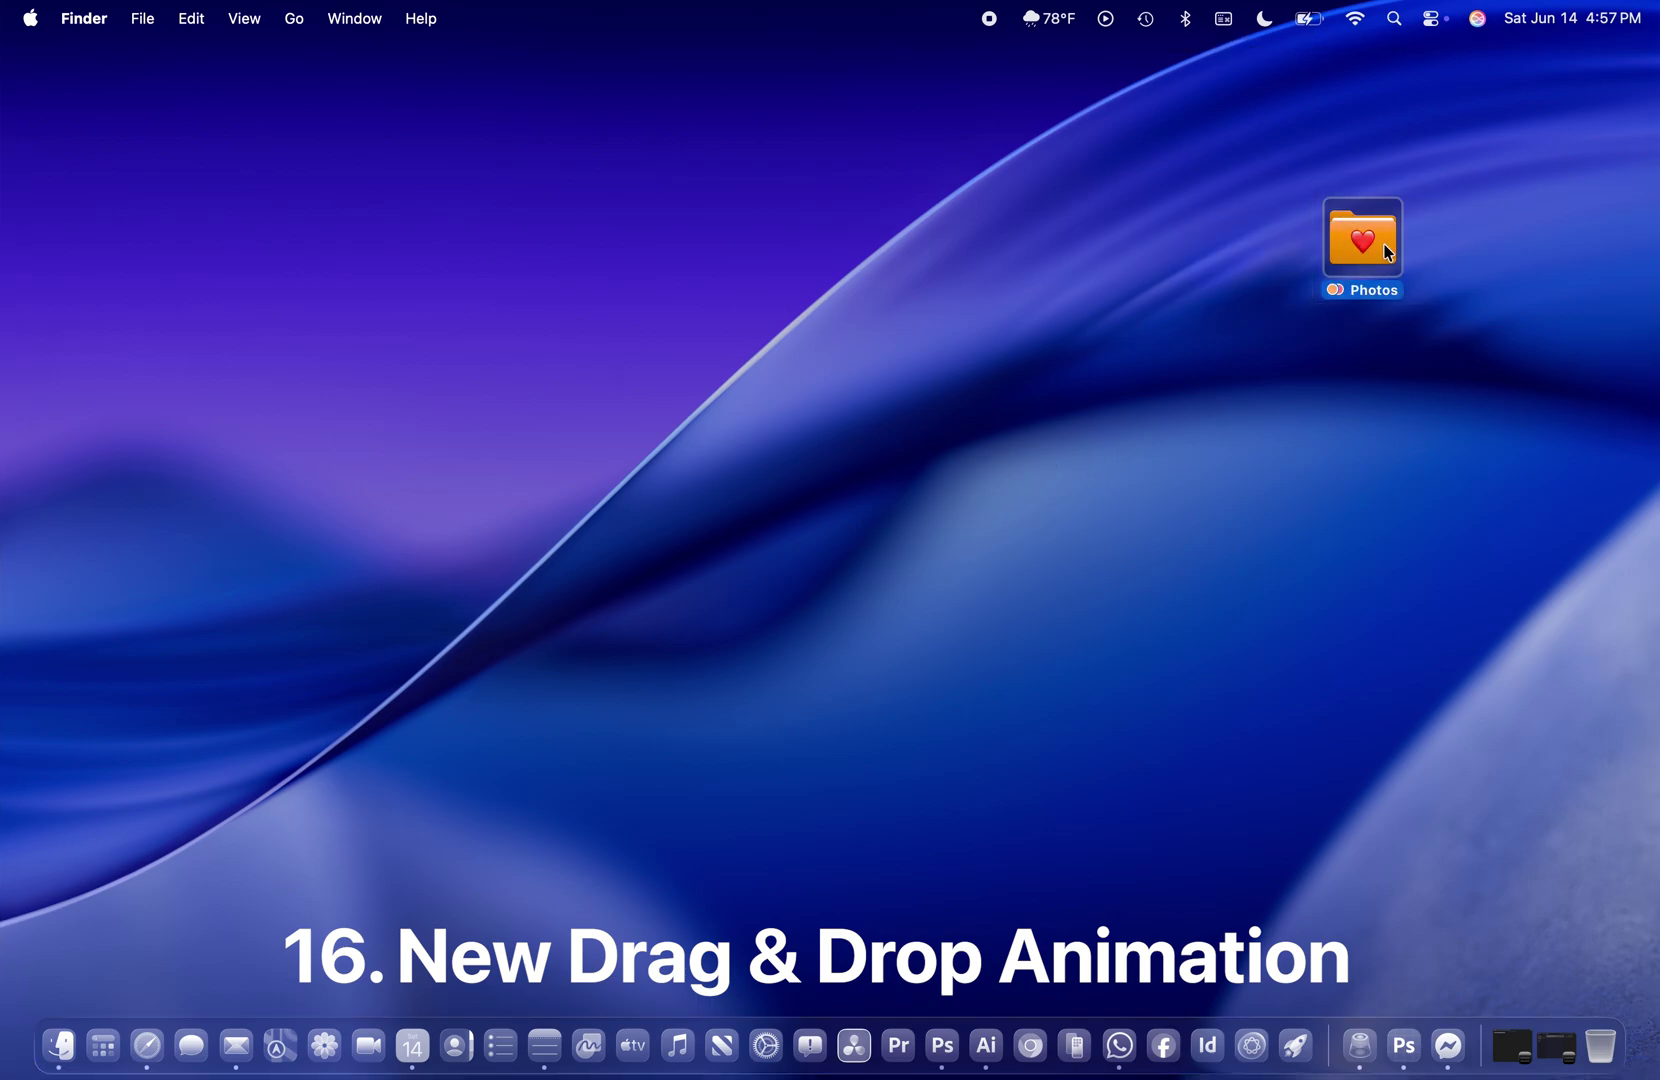
pyautogui.rightClick(1432, 303)
pyautogui.click(1434, 298)
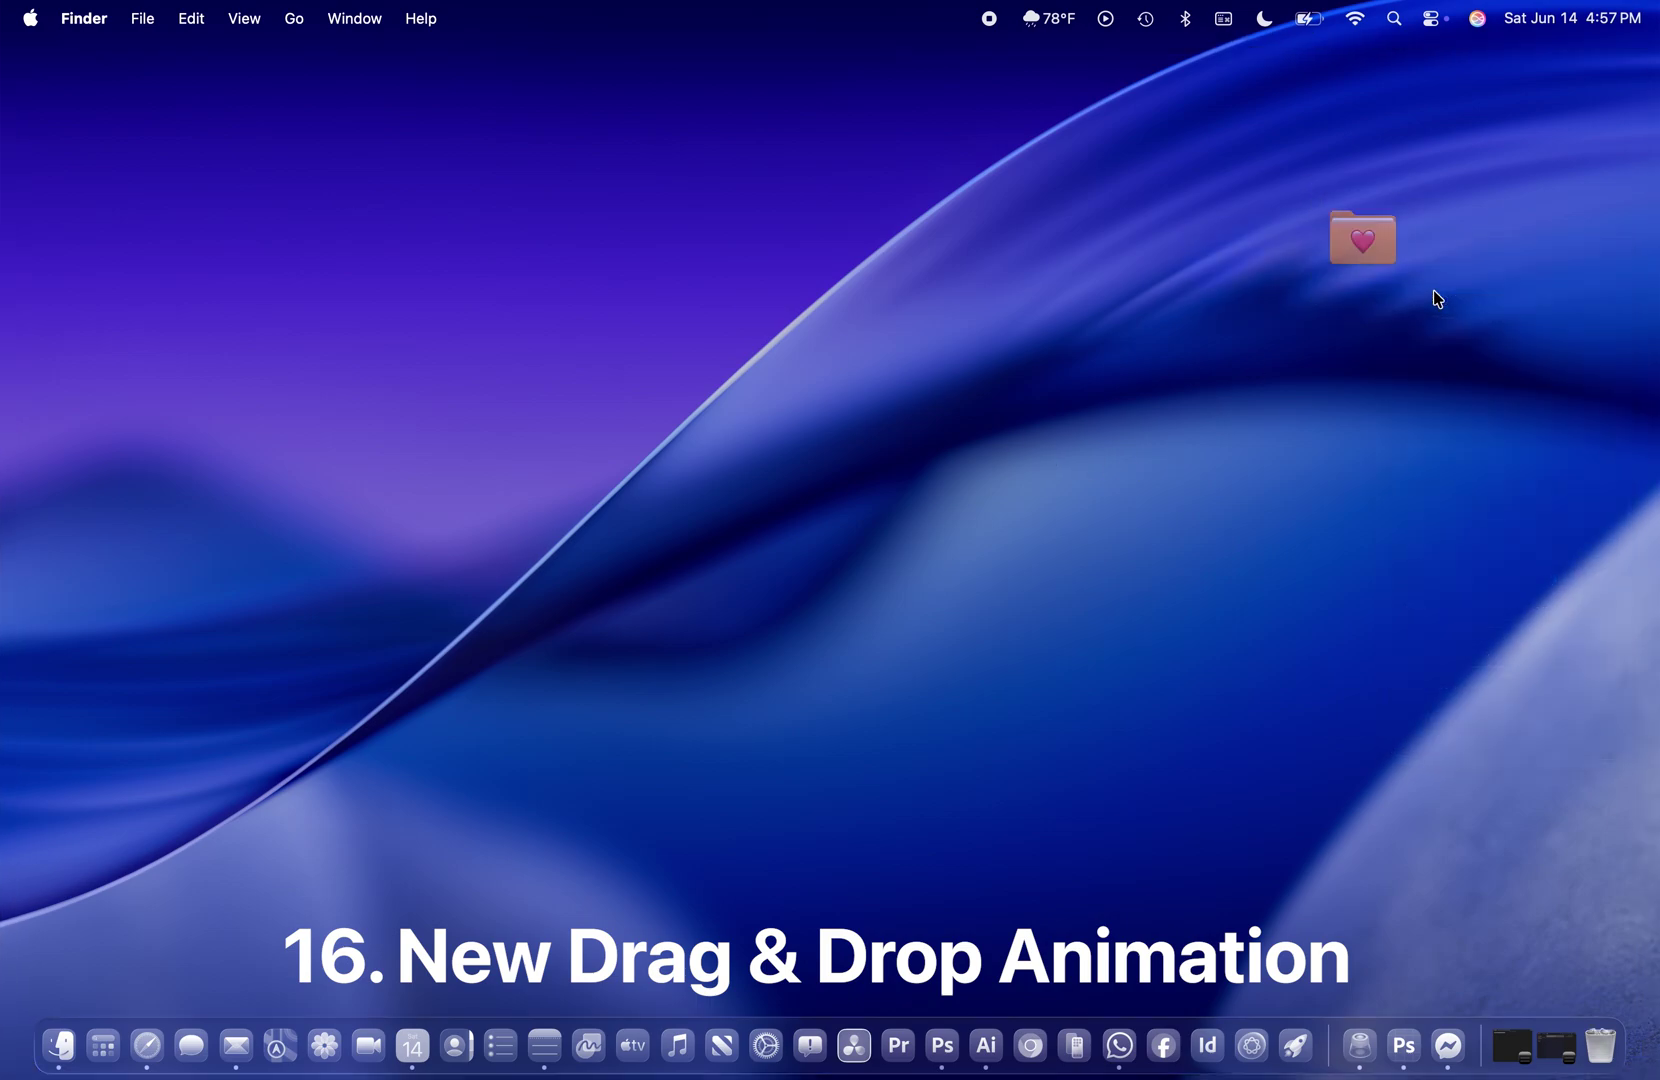
# - Open the Trash and empty it, permanently erasing the Photos folder
pyautogui.click(1590, 1040)
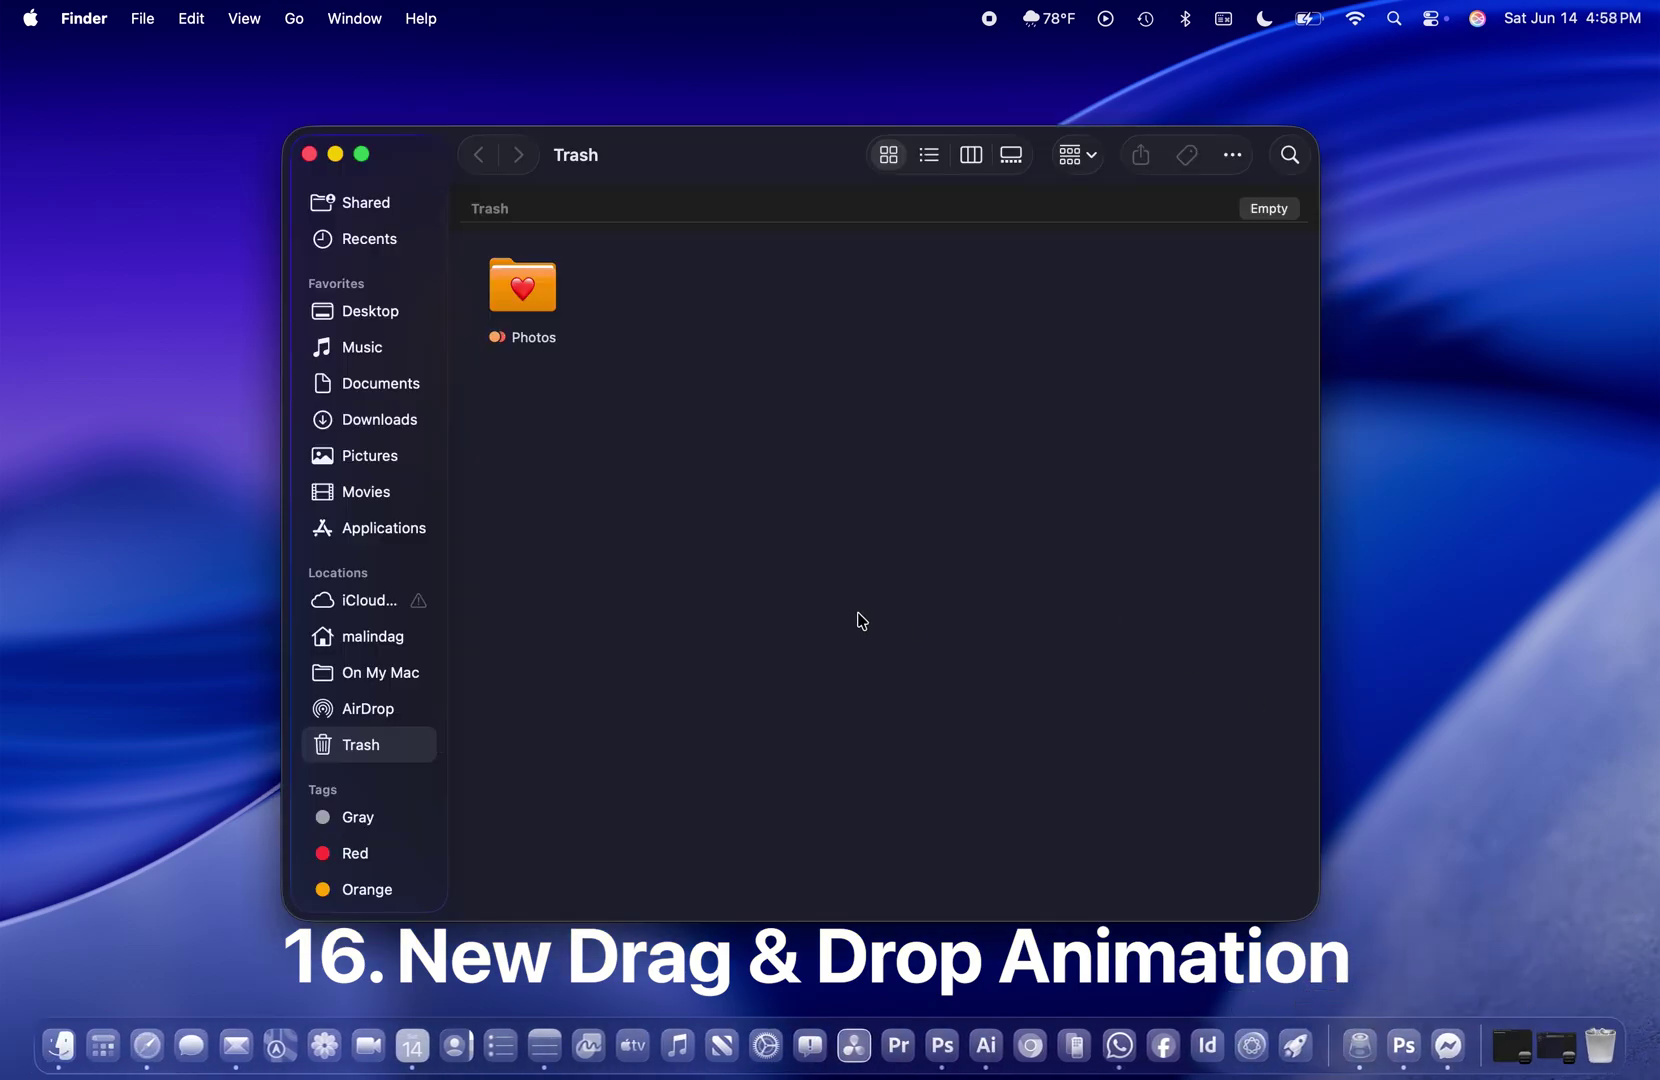
pyautogui.click(540, 284)
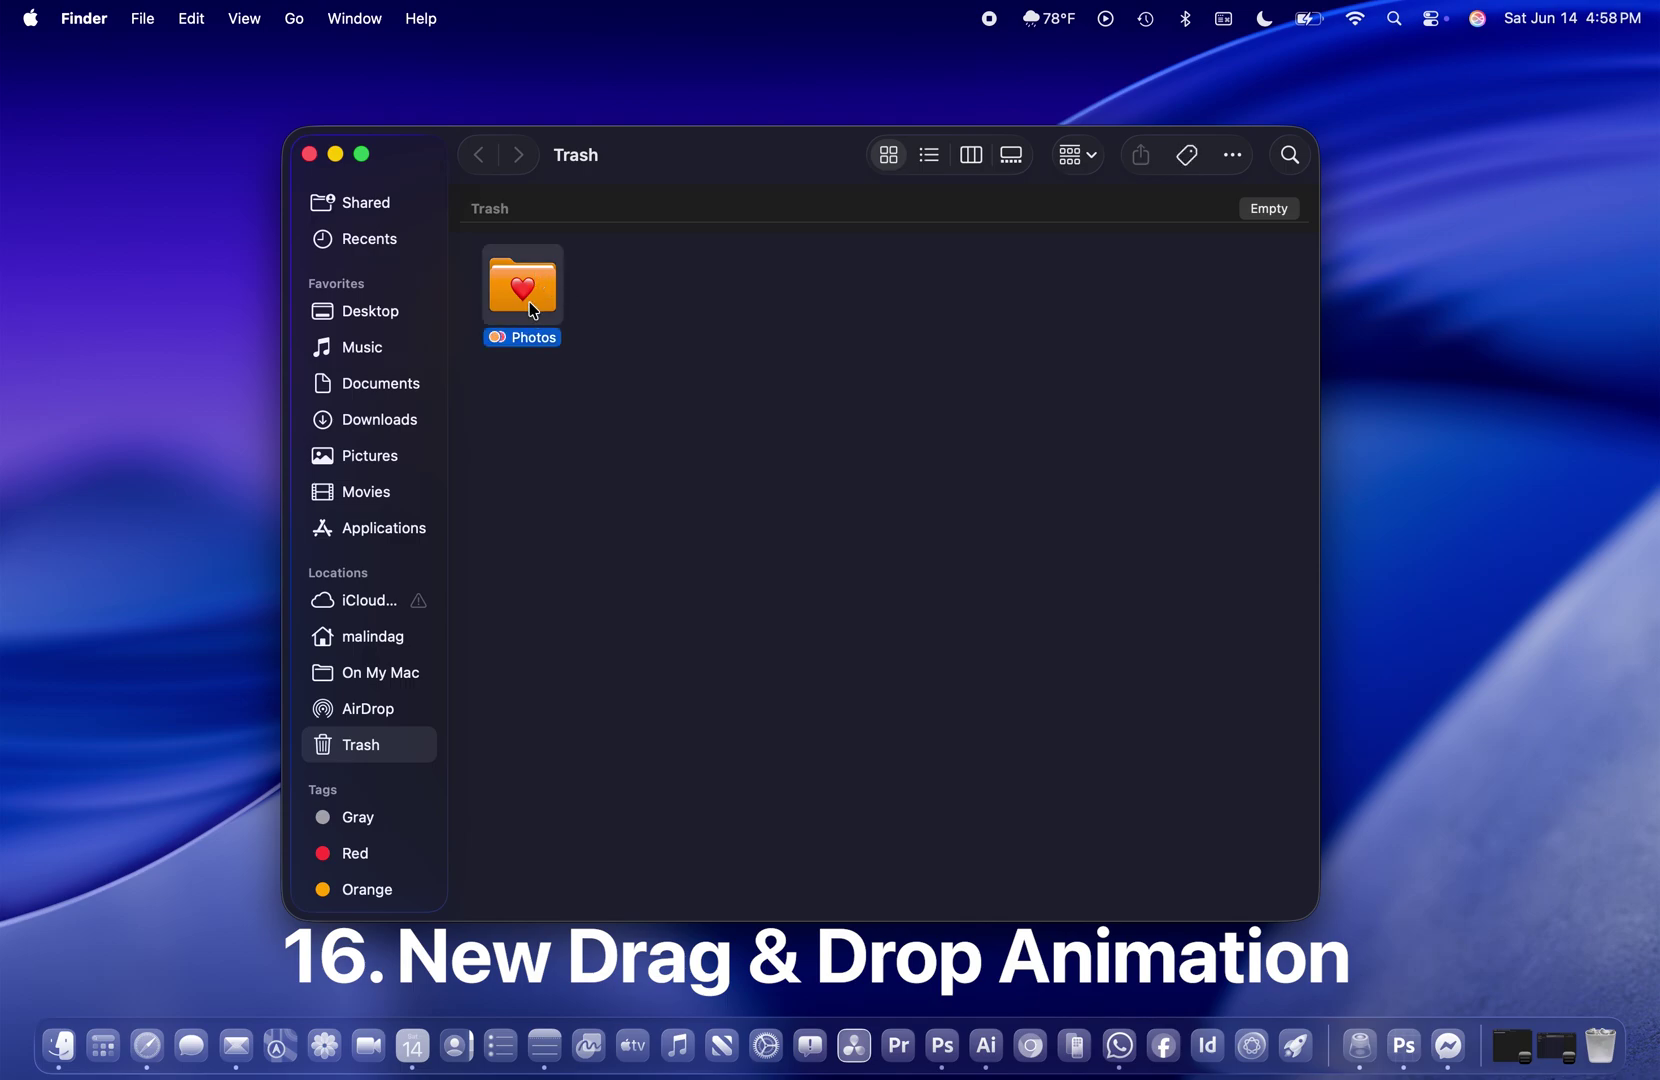
pyautogui.click(1252, 206)
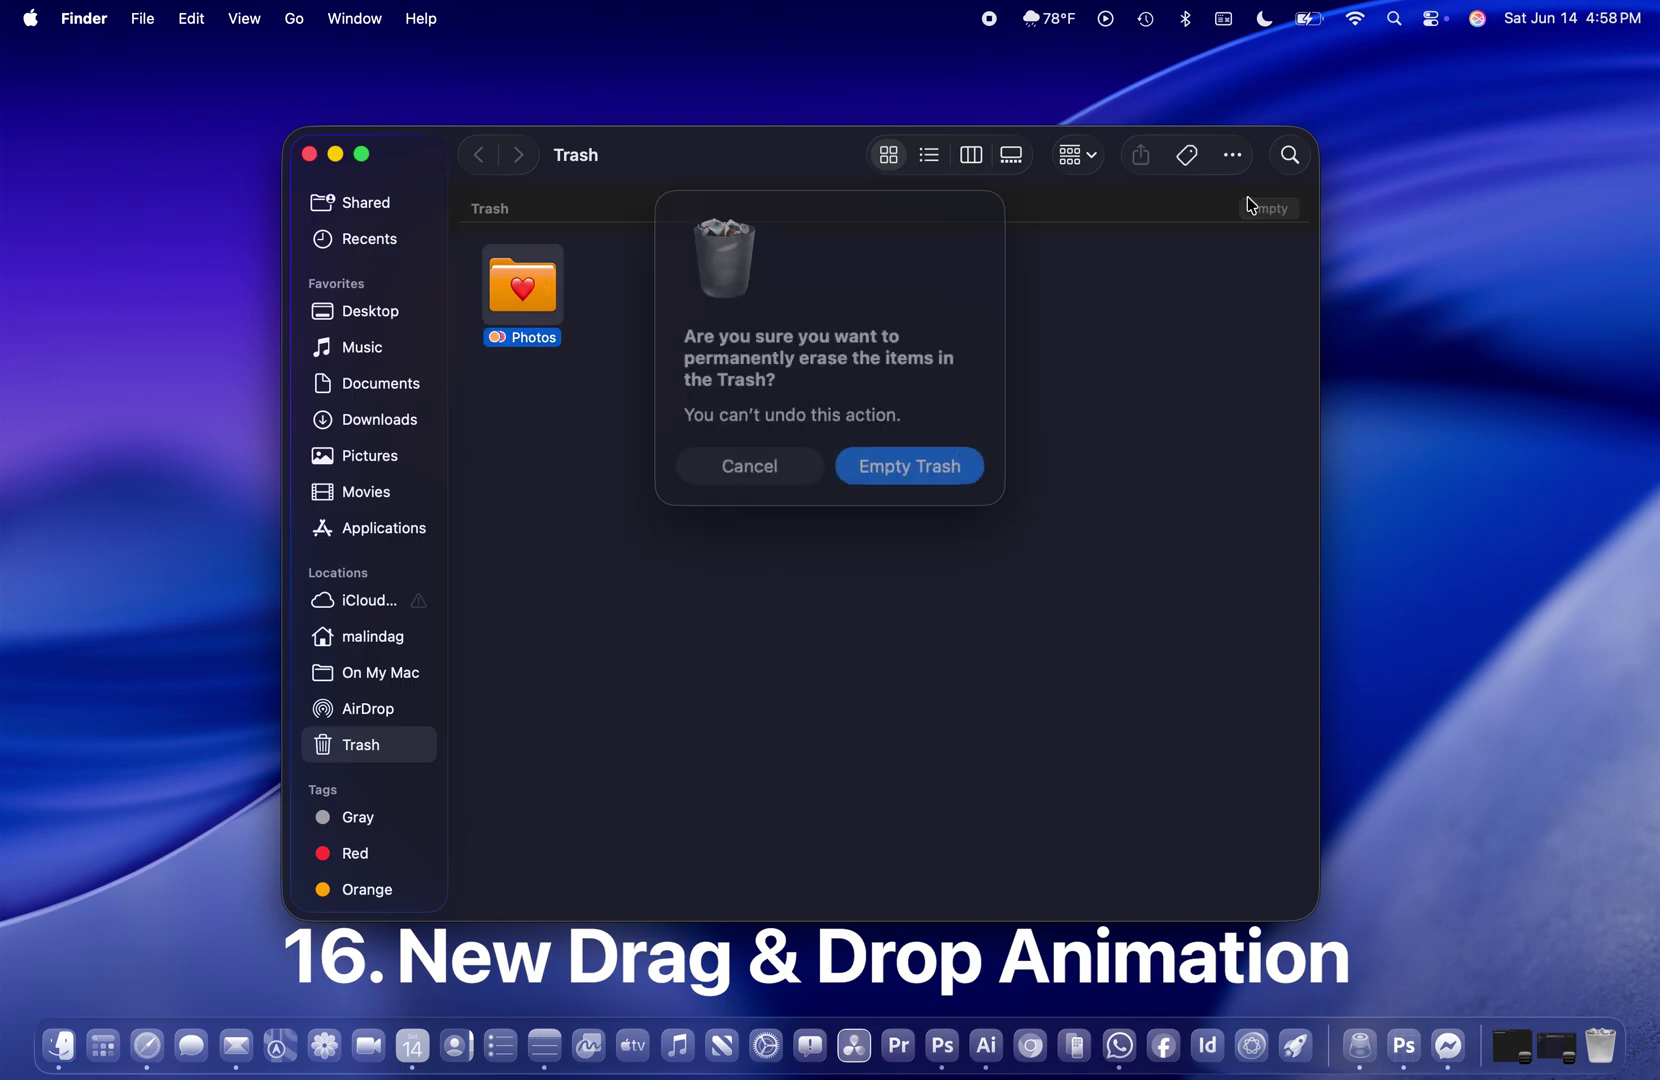
pyautogui.click(923, 440)
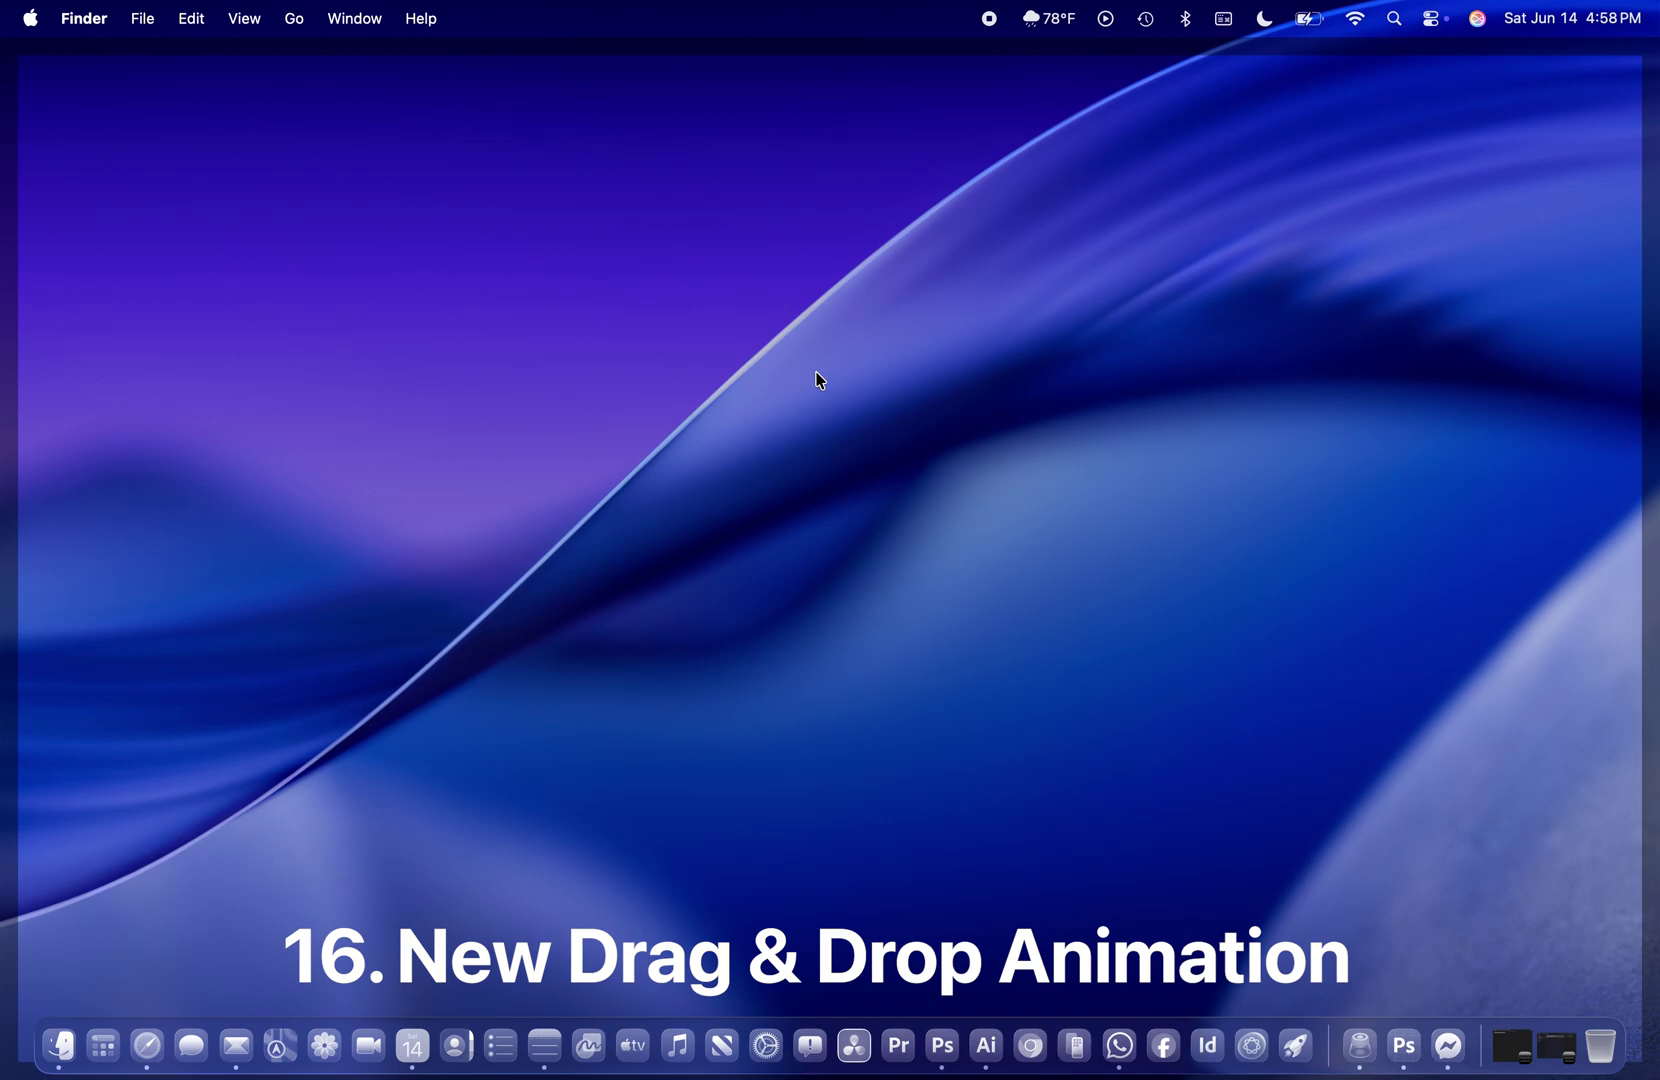
# - Search Spotlight for "Games", switch to the Games app and move its window slightly higher on the desktop
pyautogui.click(1397, 18)
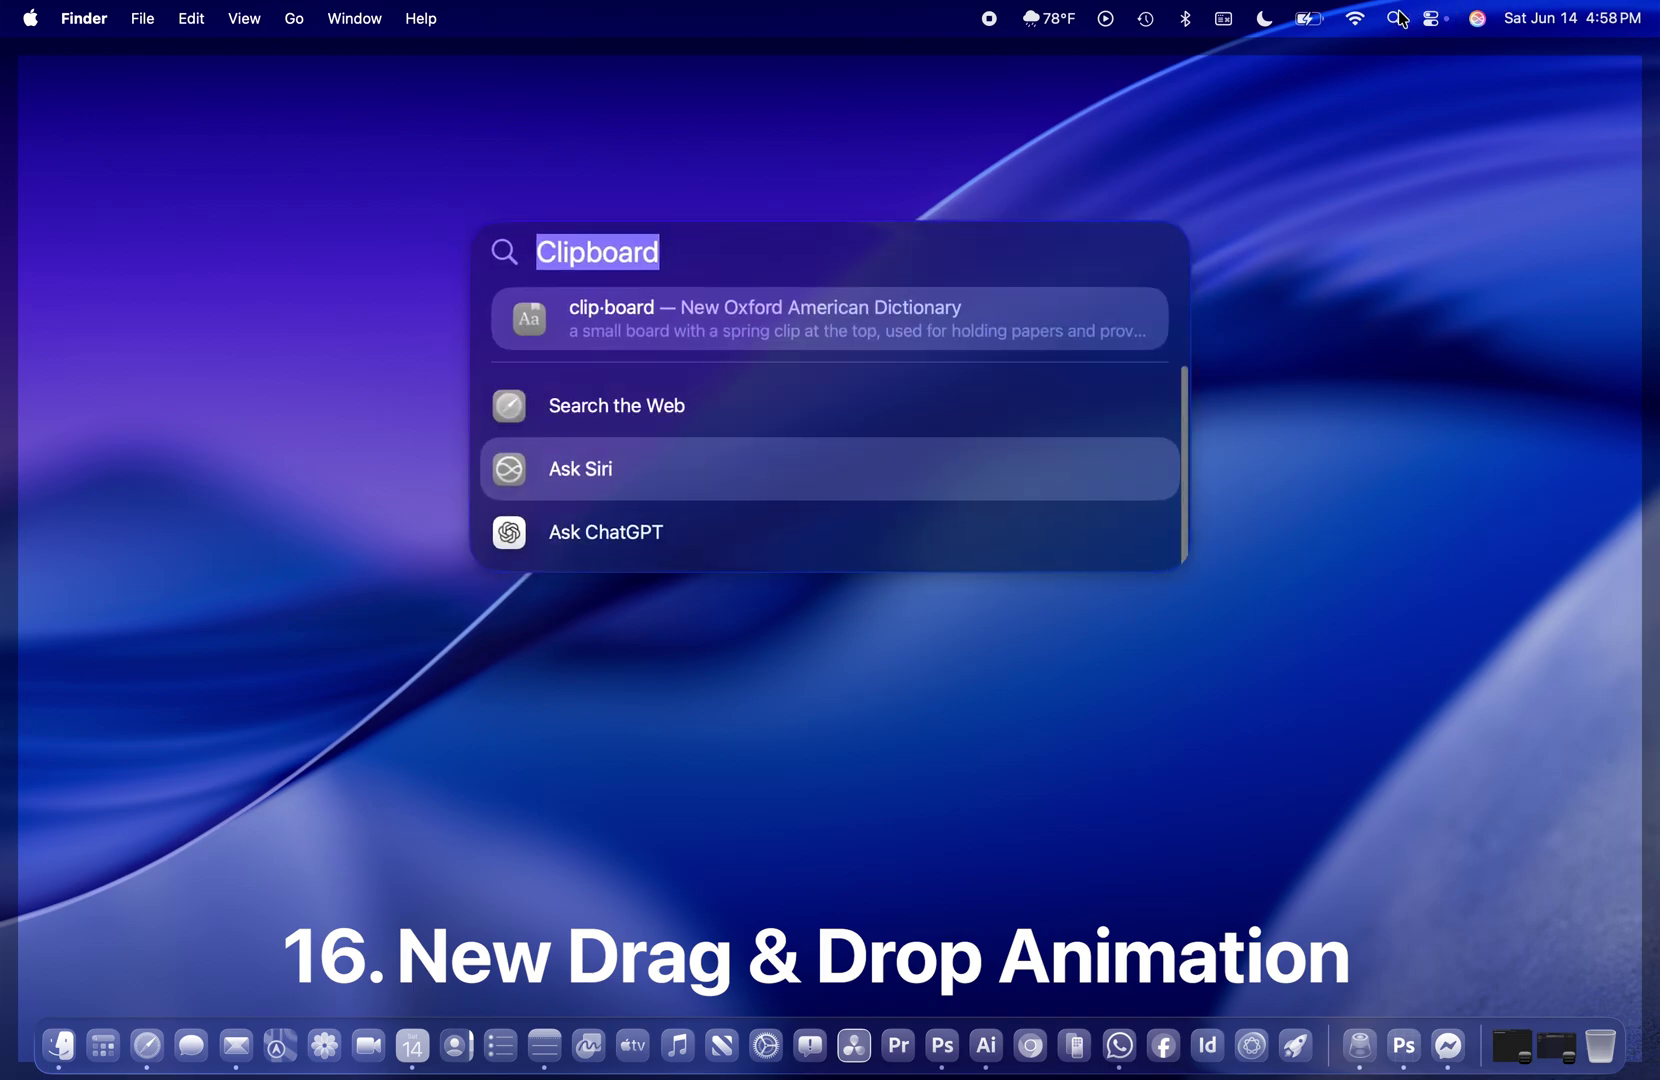
pyautogui.press('BackSpace')
pyautogui.write('Games')
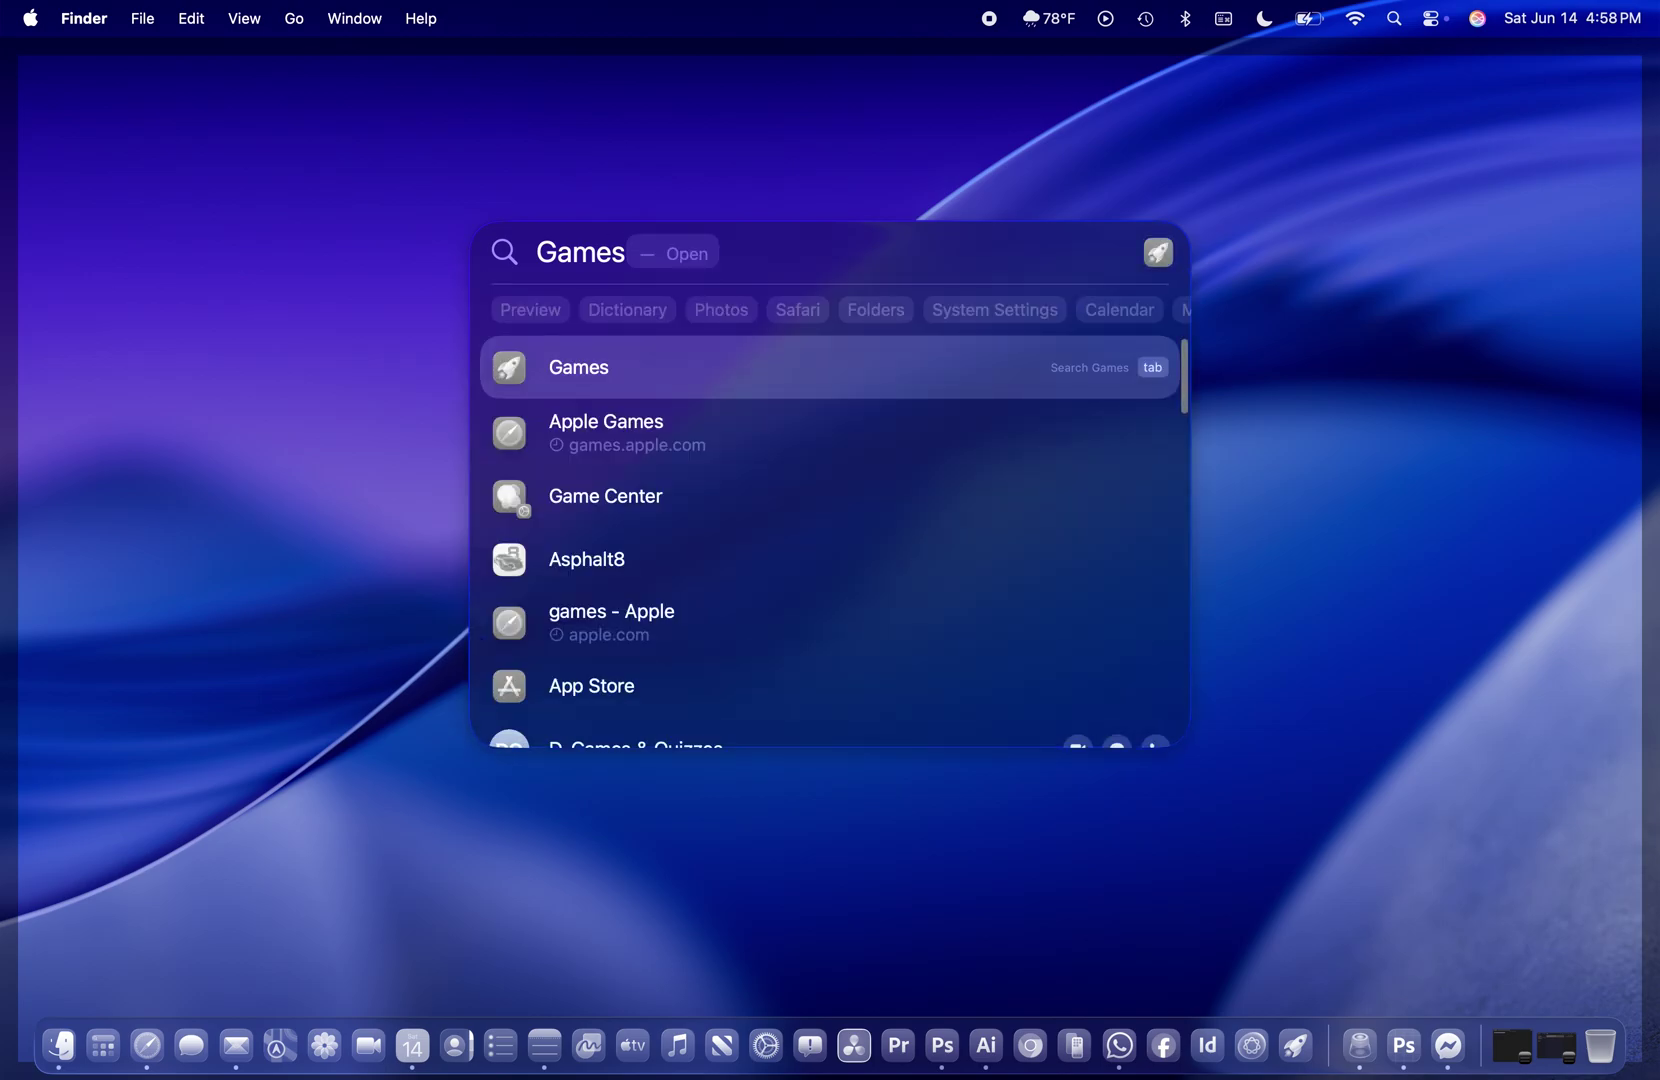
pyautogui.click(512, 379)
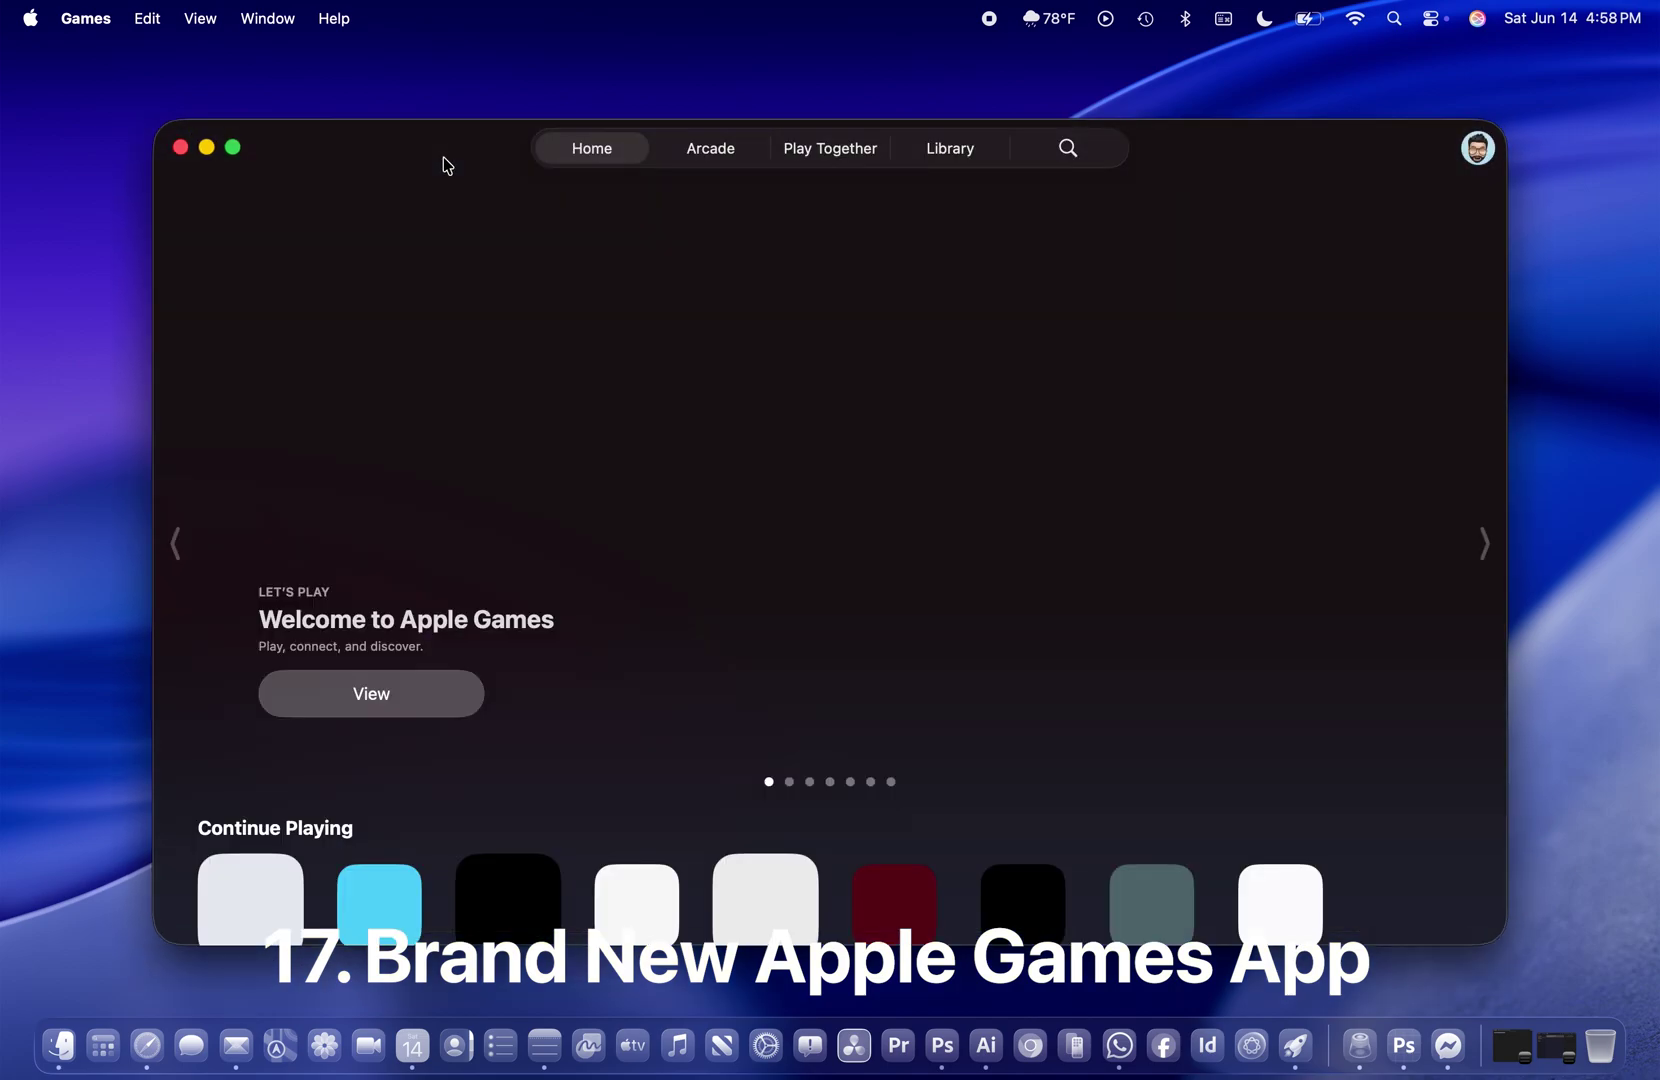
pyautogui.moveTo(446, 164); pyautogui.dragTo(448, 123)
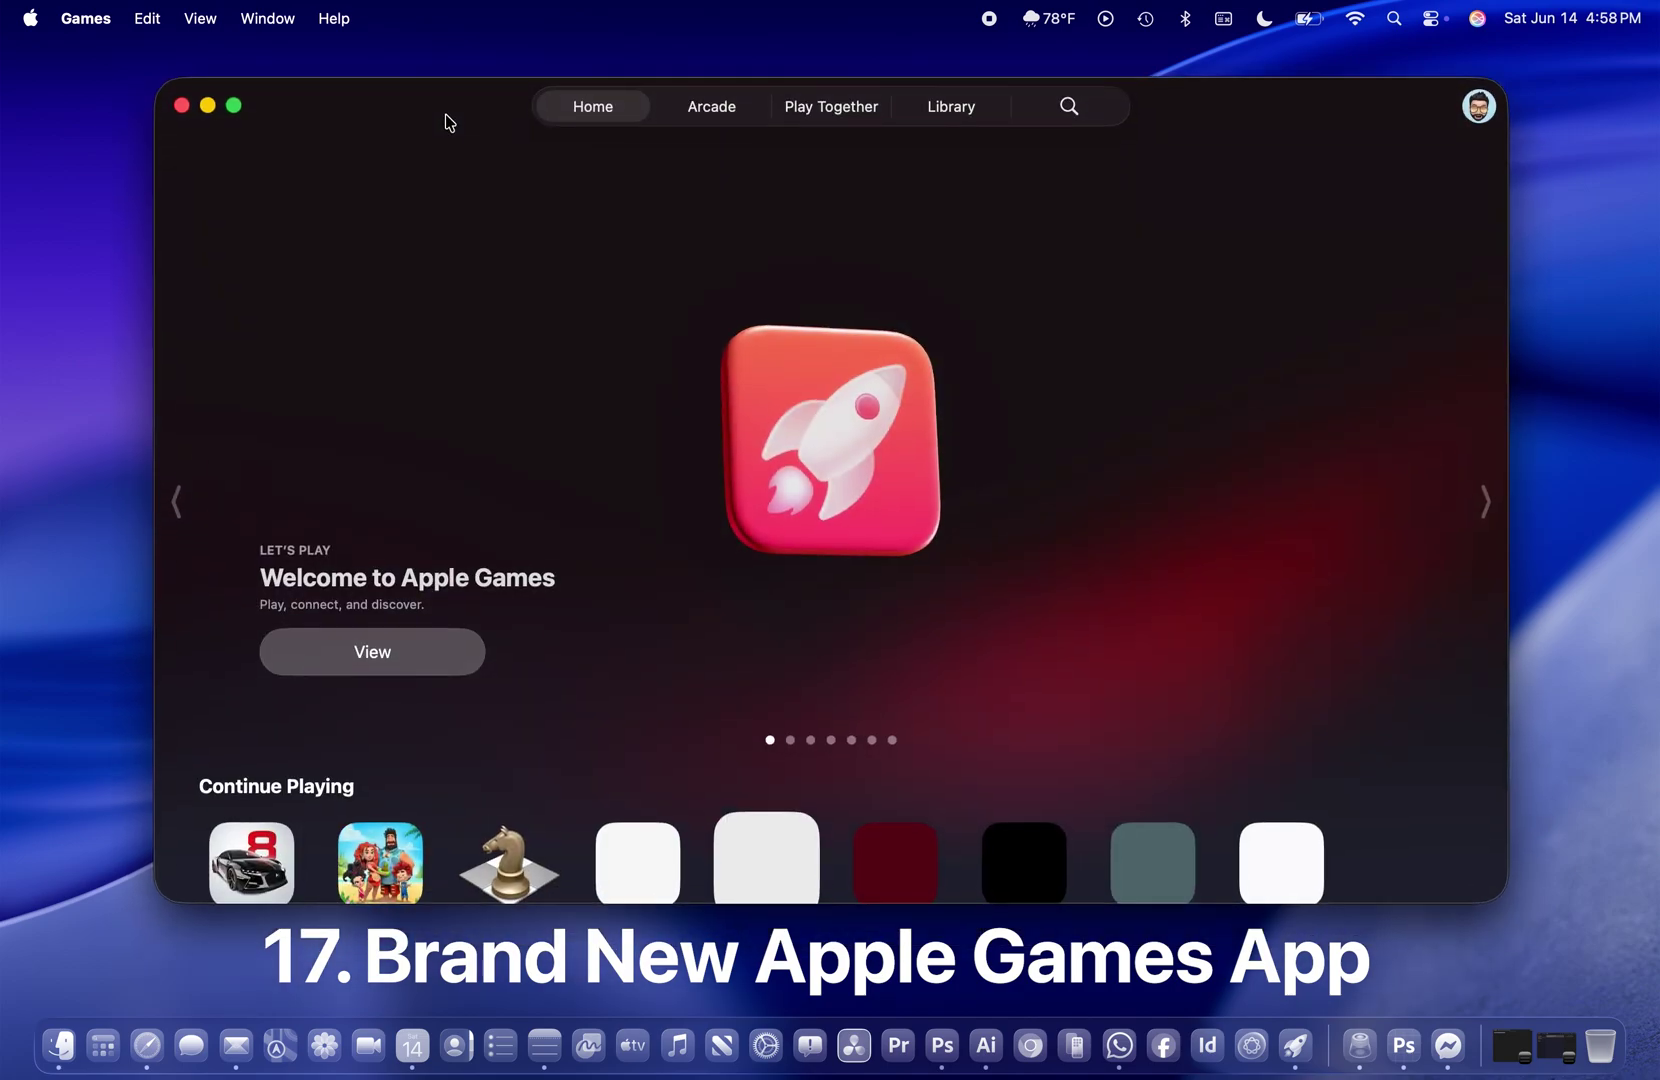
# - Read the Welcome to Apple Games introduction, close it and look over the Continue Playing and Browse Categories sections
pyautogui.click(377, 664)
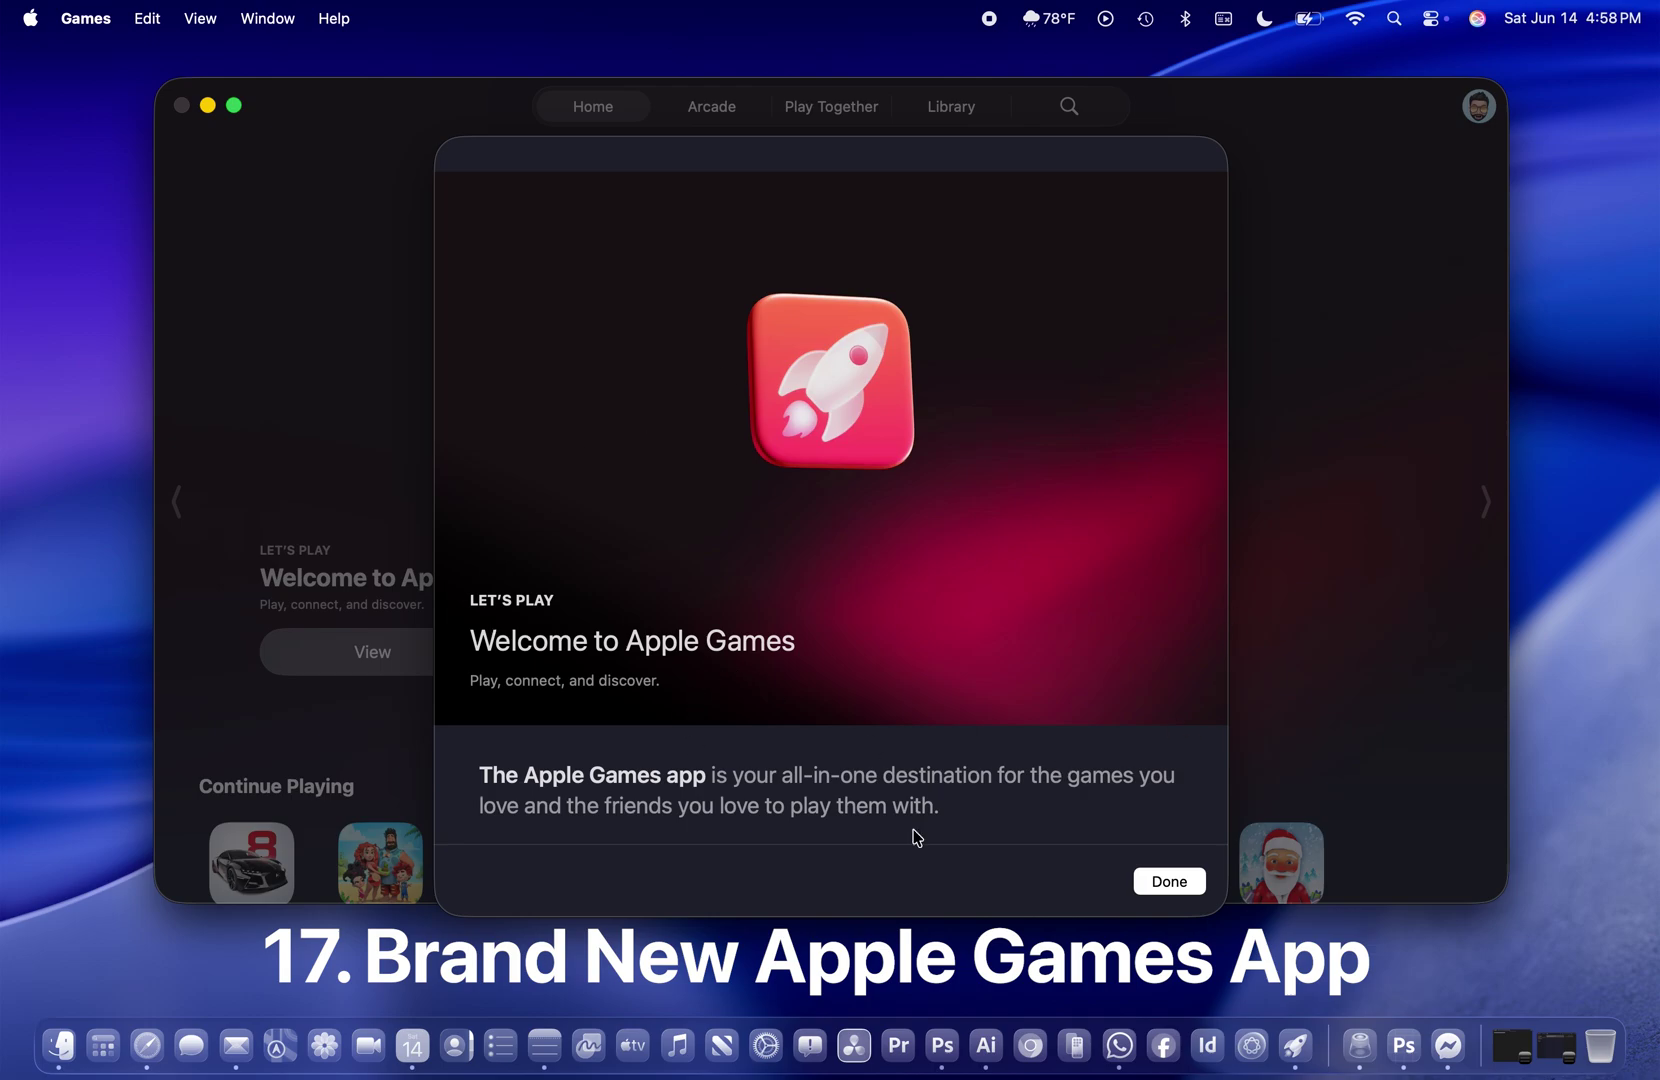
pyautogui.click(1169, 881)
pyautogui.scroll(-3, 684, 570)
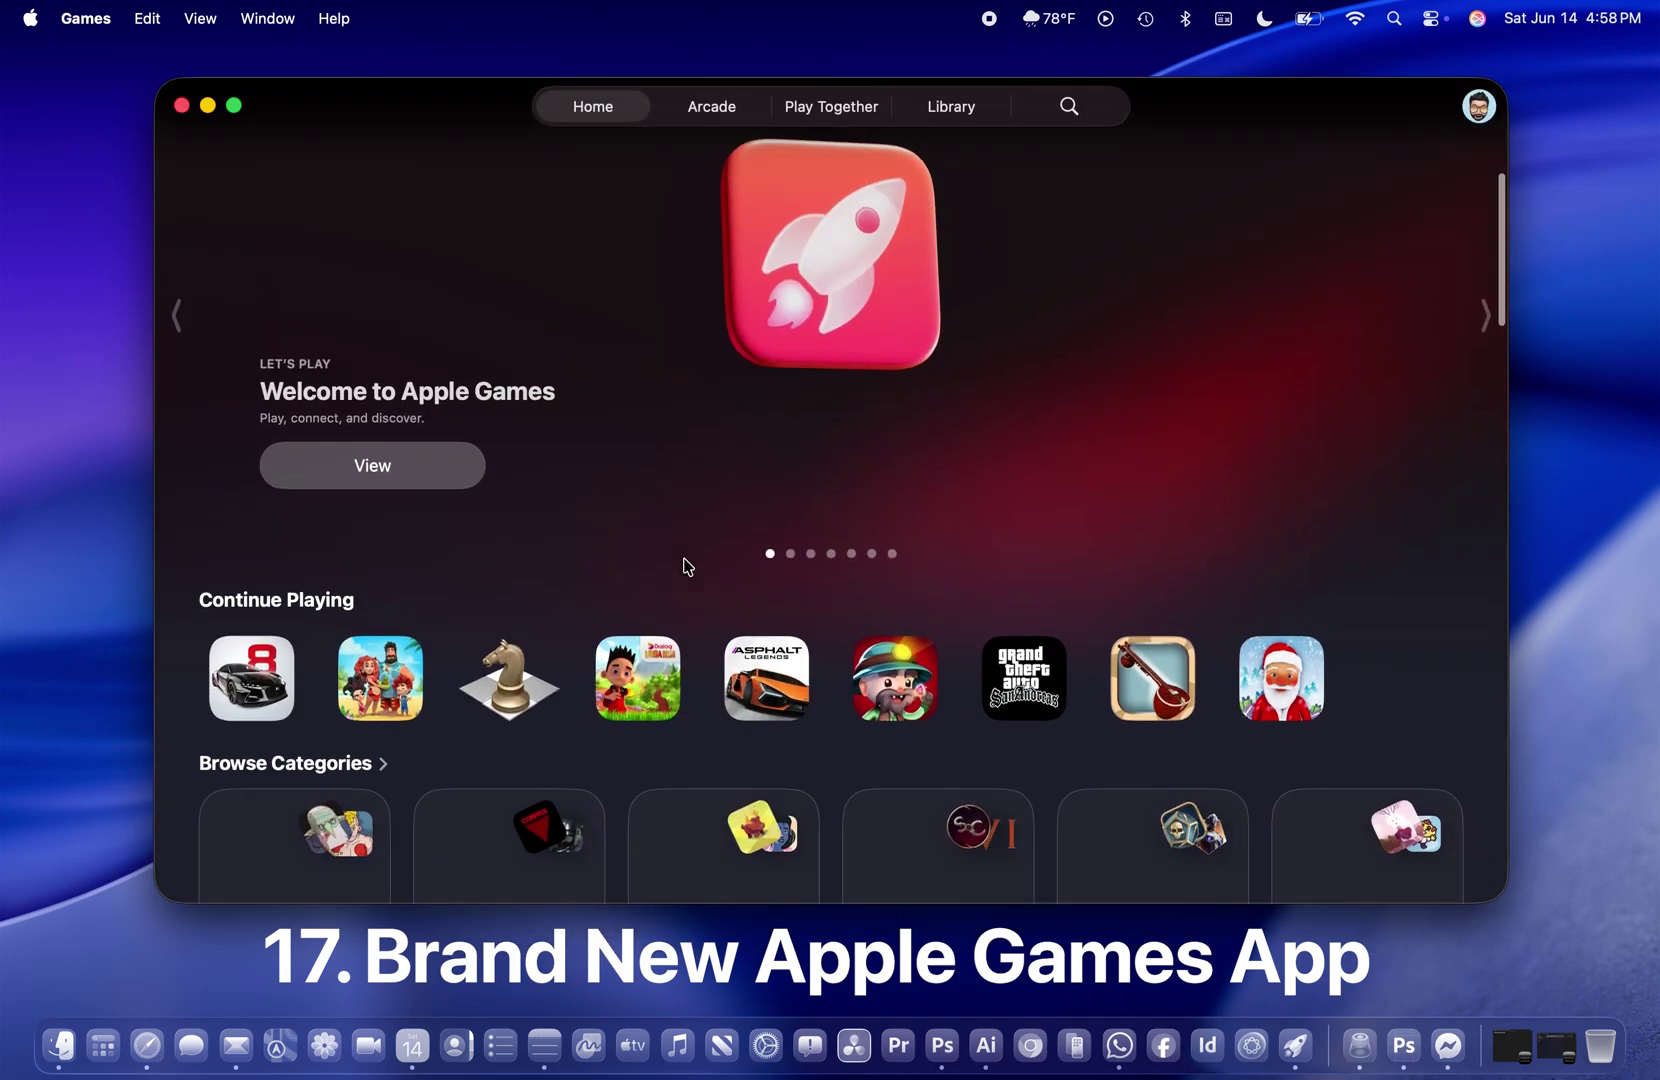
pyautogui.scroll(-2, 688, 566)
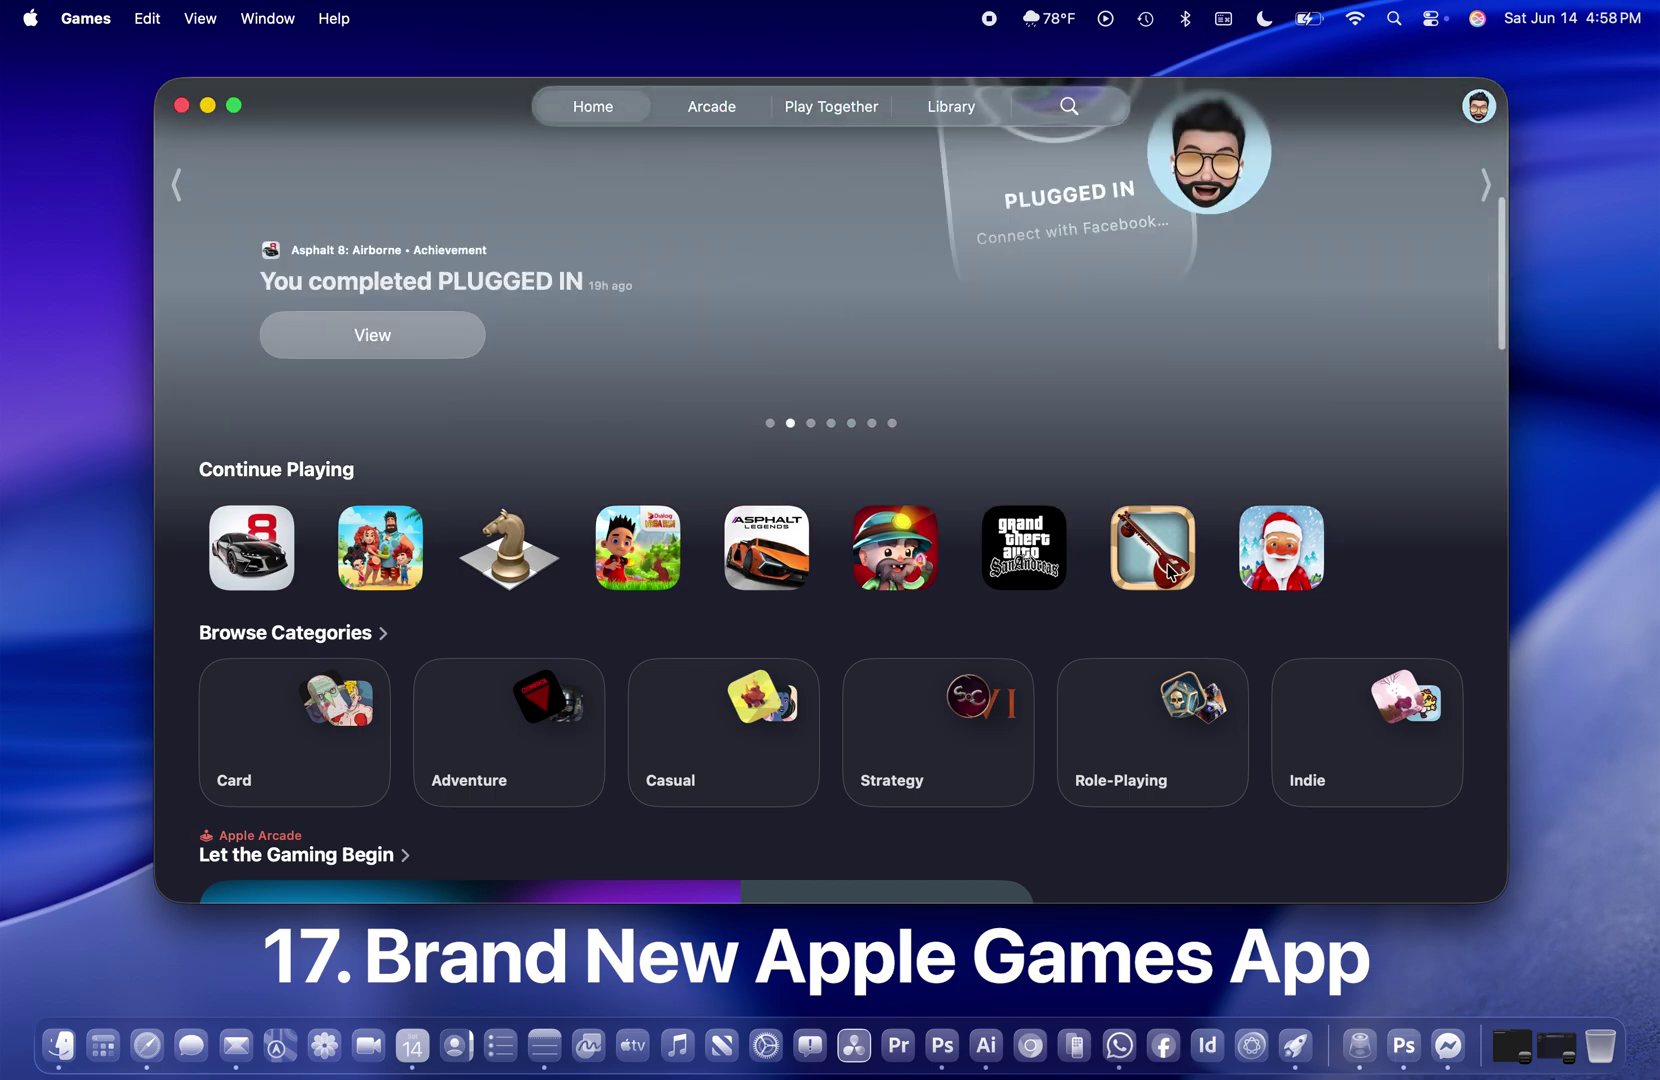
# - Open the Grand Theft Auto: San Andreas page from Continue Playing, review its details and preview, and return to the home page
pyautogui.click(1049, 552)
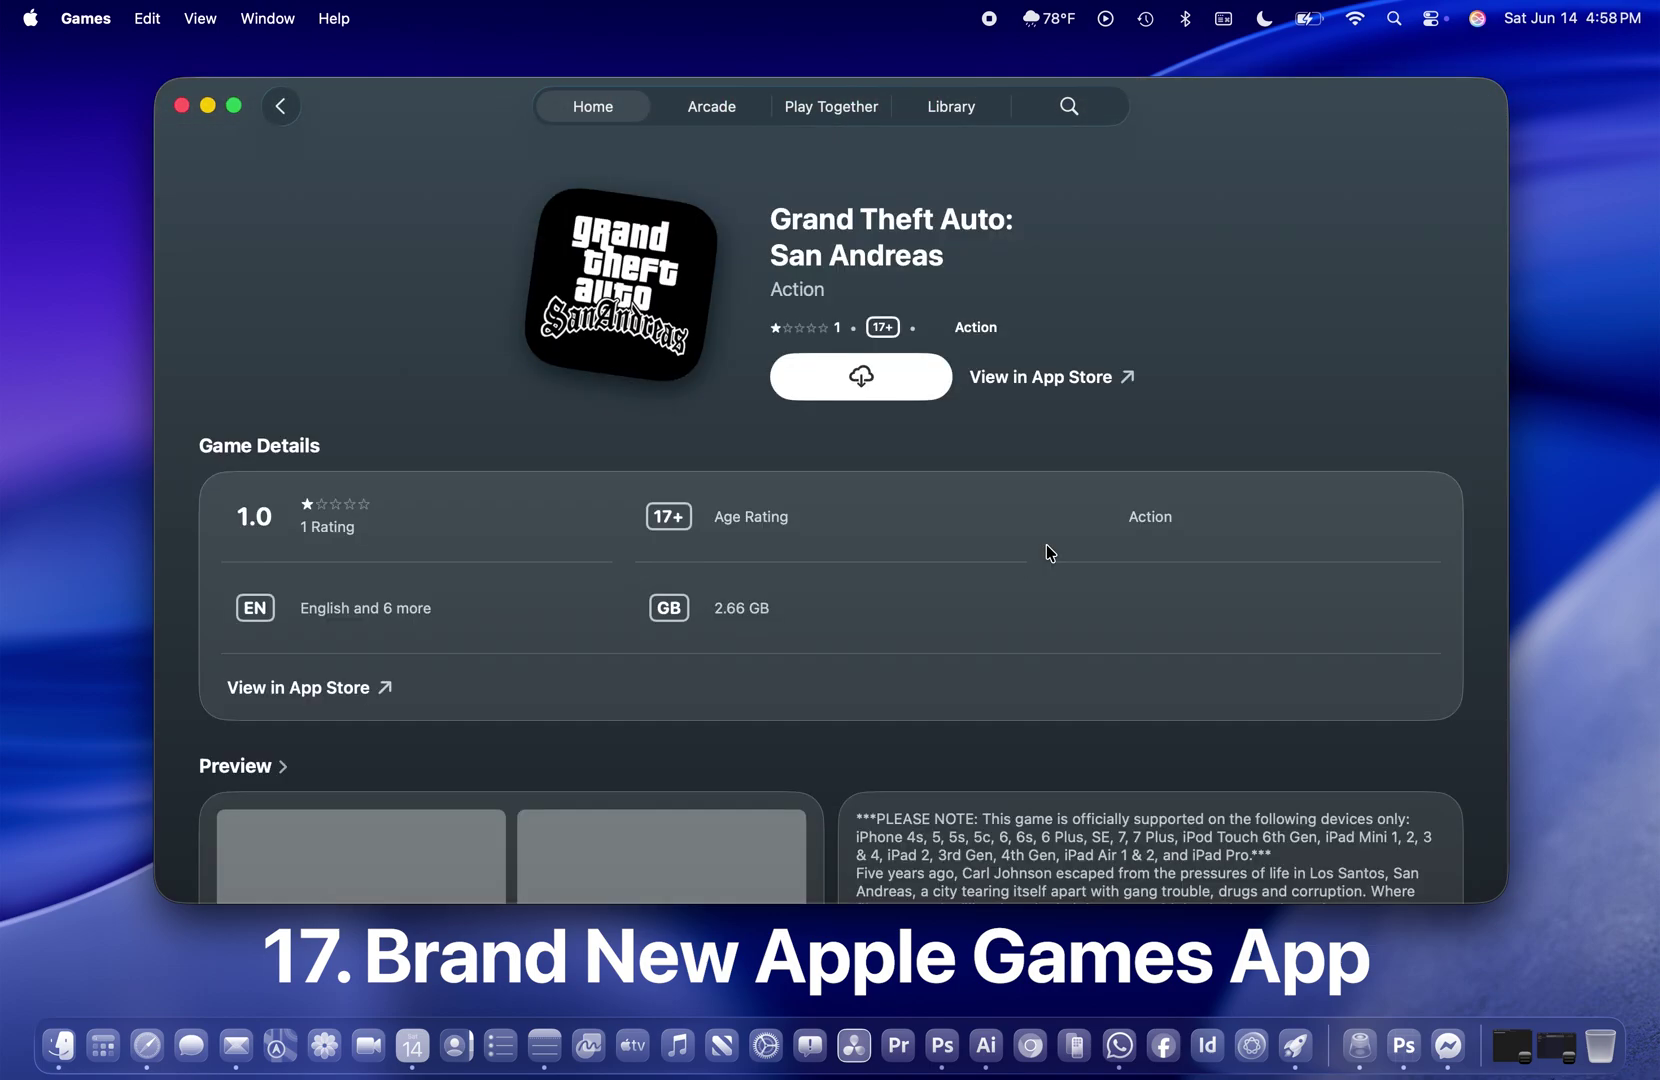
pyautogui.scroll(-10, 1168, 434)
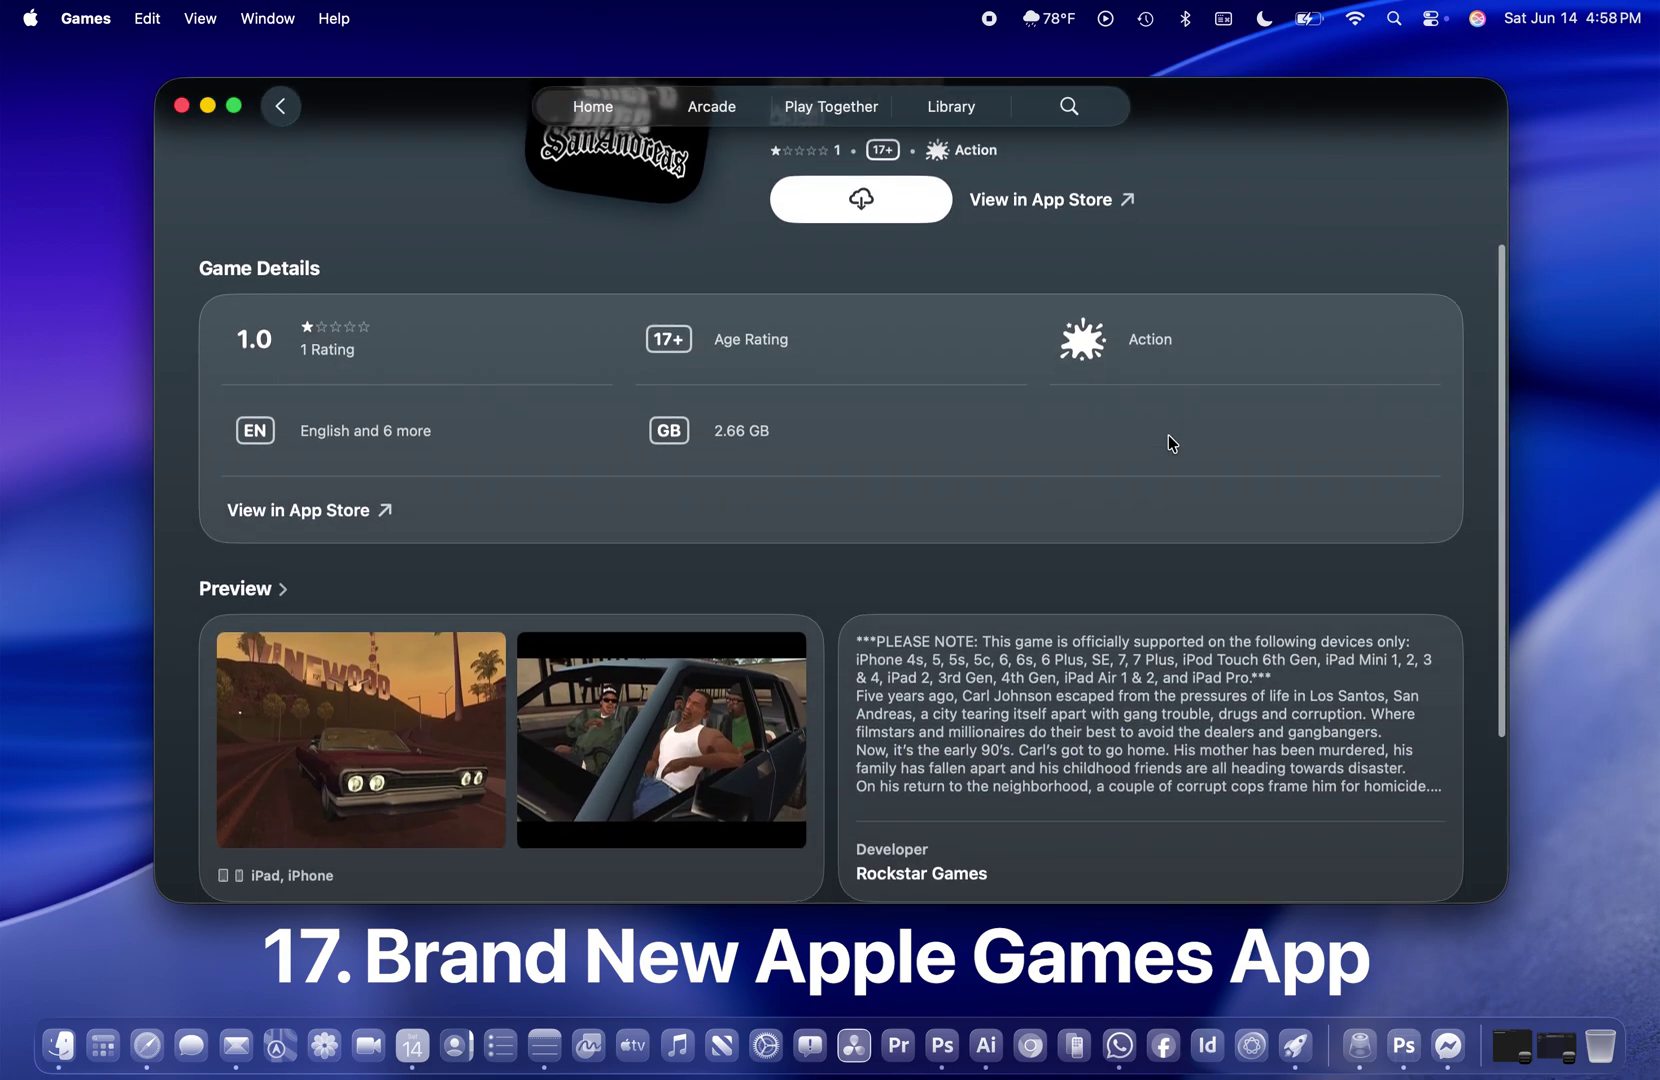
pyautogui.scroll(10, 1168, 434)
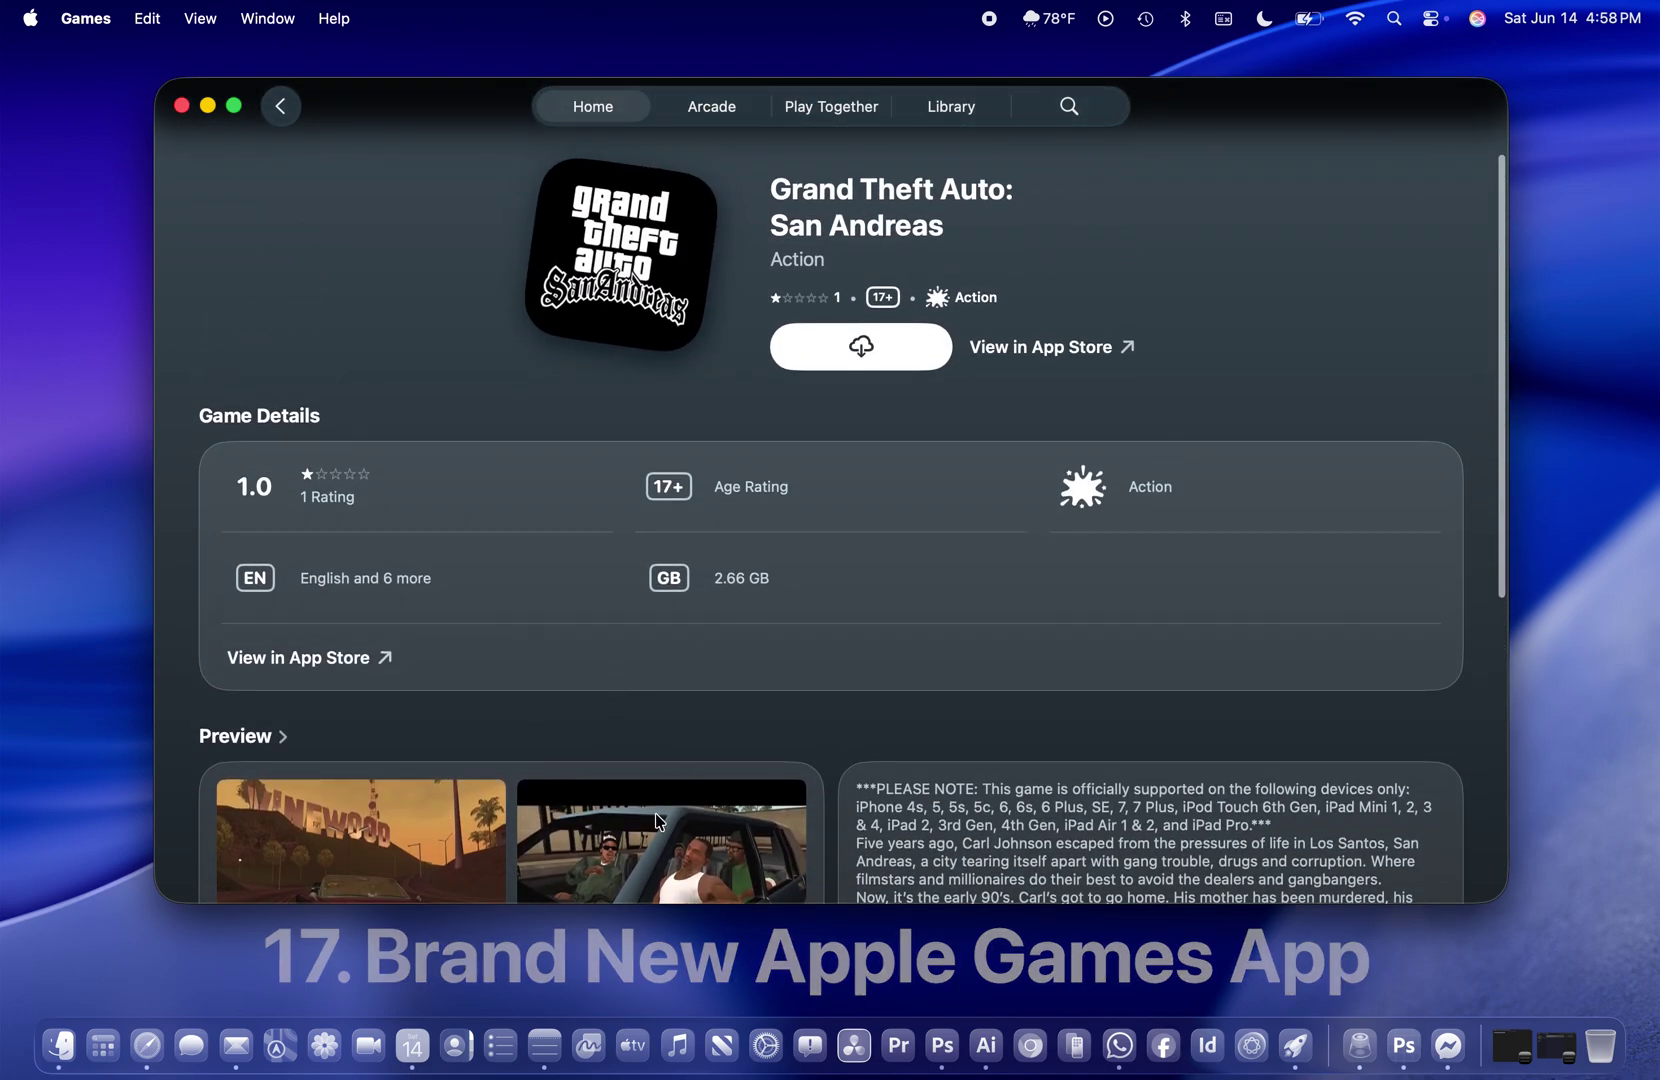
pyautogui.scroll(-3, 626, 739)
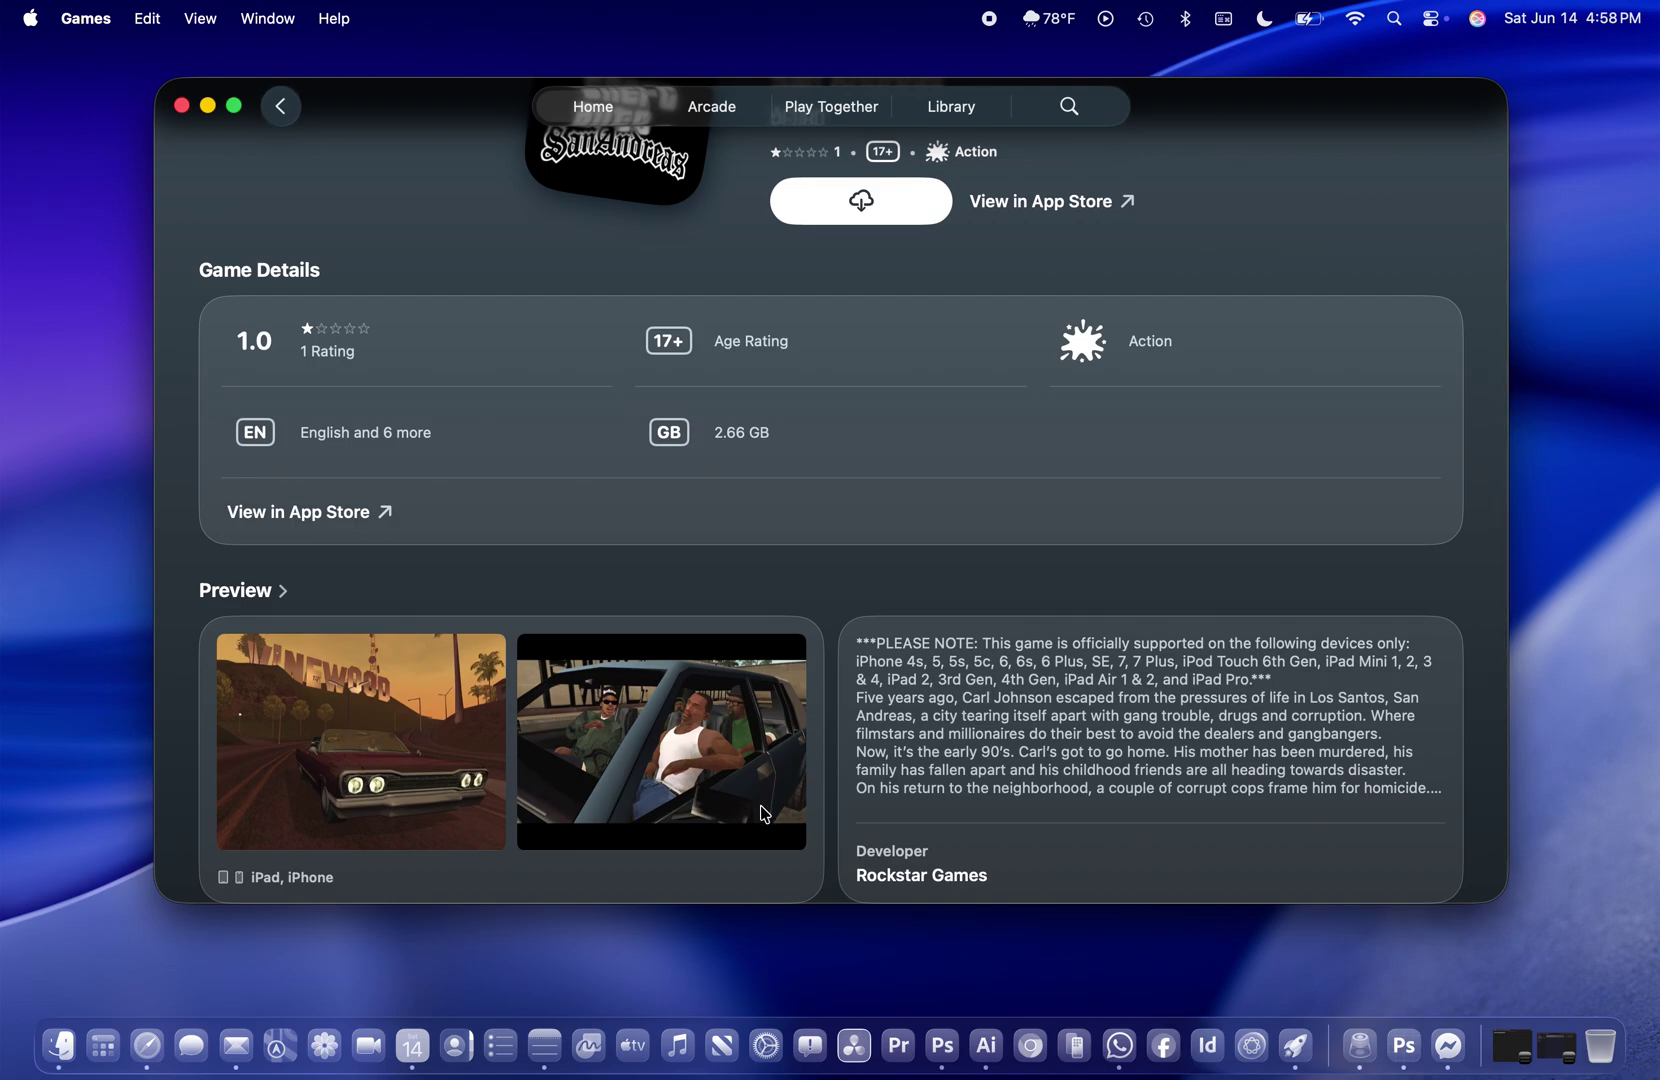
pyautogui.scroll(4, 765, 814)
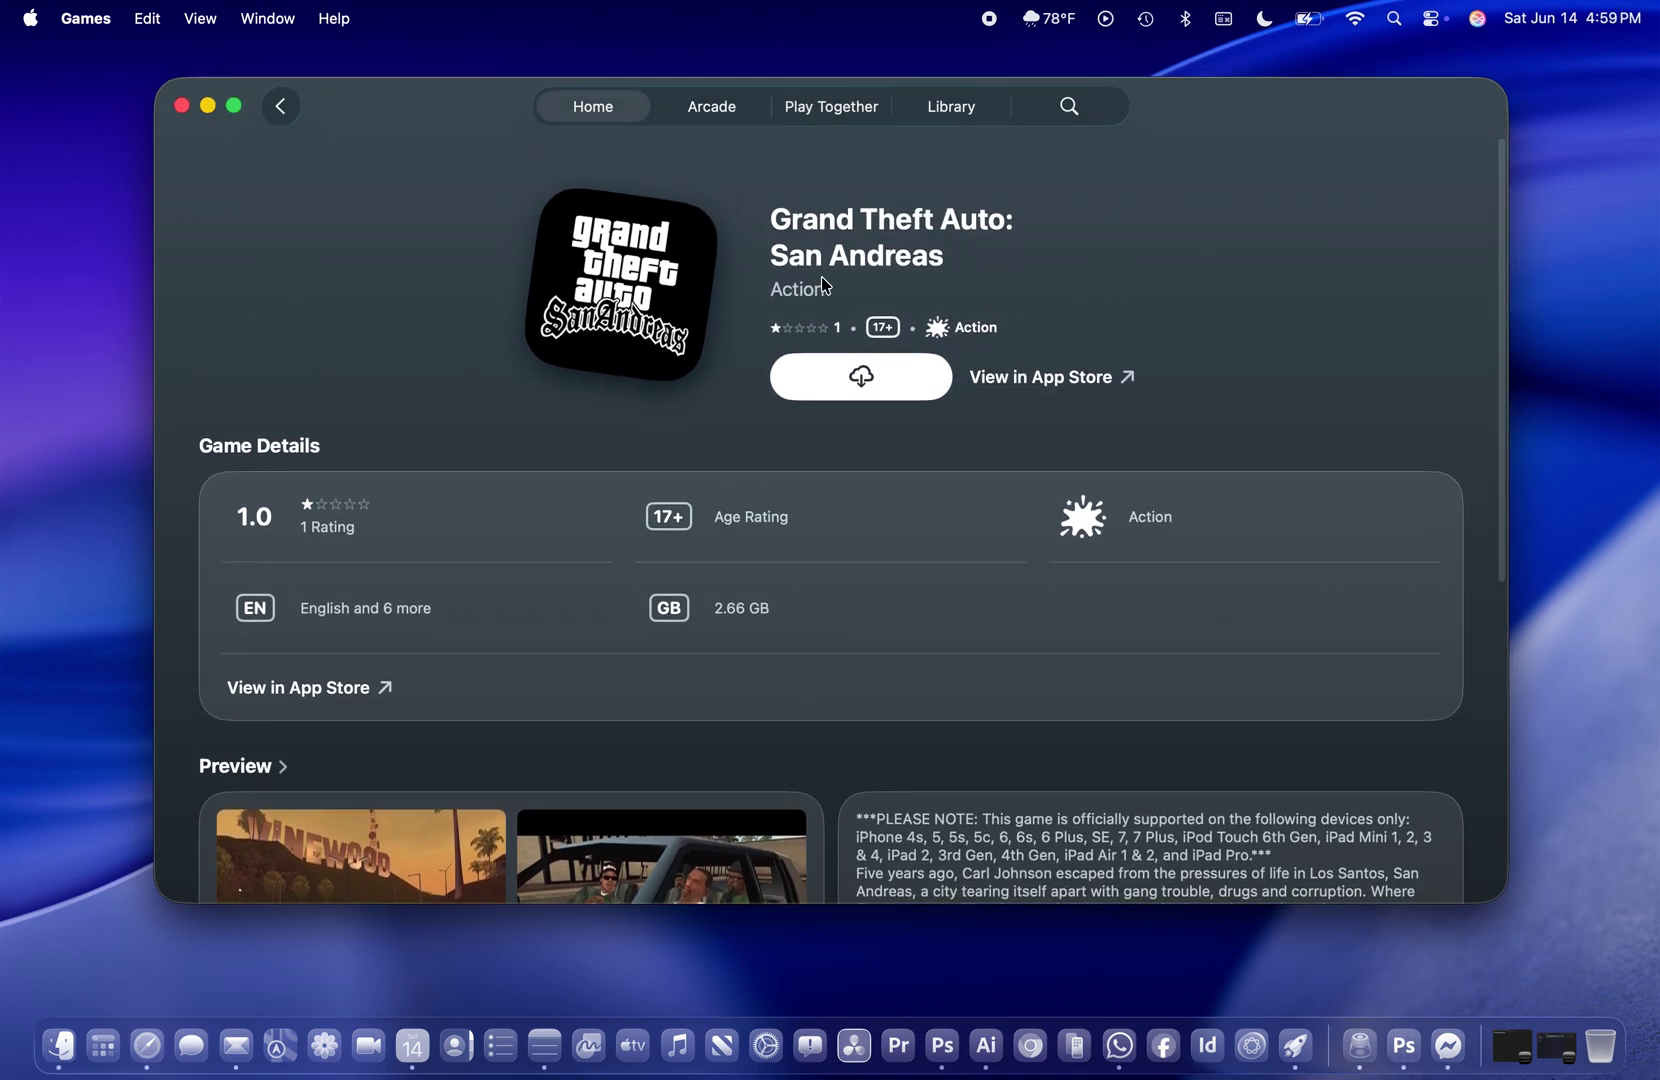
pyautogui.click(283, 106)
# - Browse the Games home page from the Apple Arcade offer through the featured collections to the Top Free and Top Paid Games
pyautogui.scroll(-5, 672, 380)
pyautogui.scroll(-6, 672, 385)
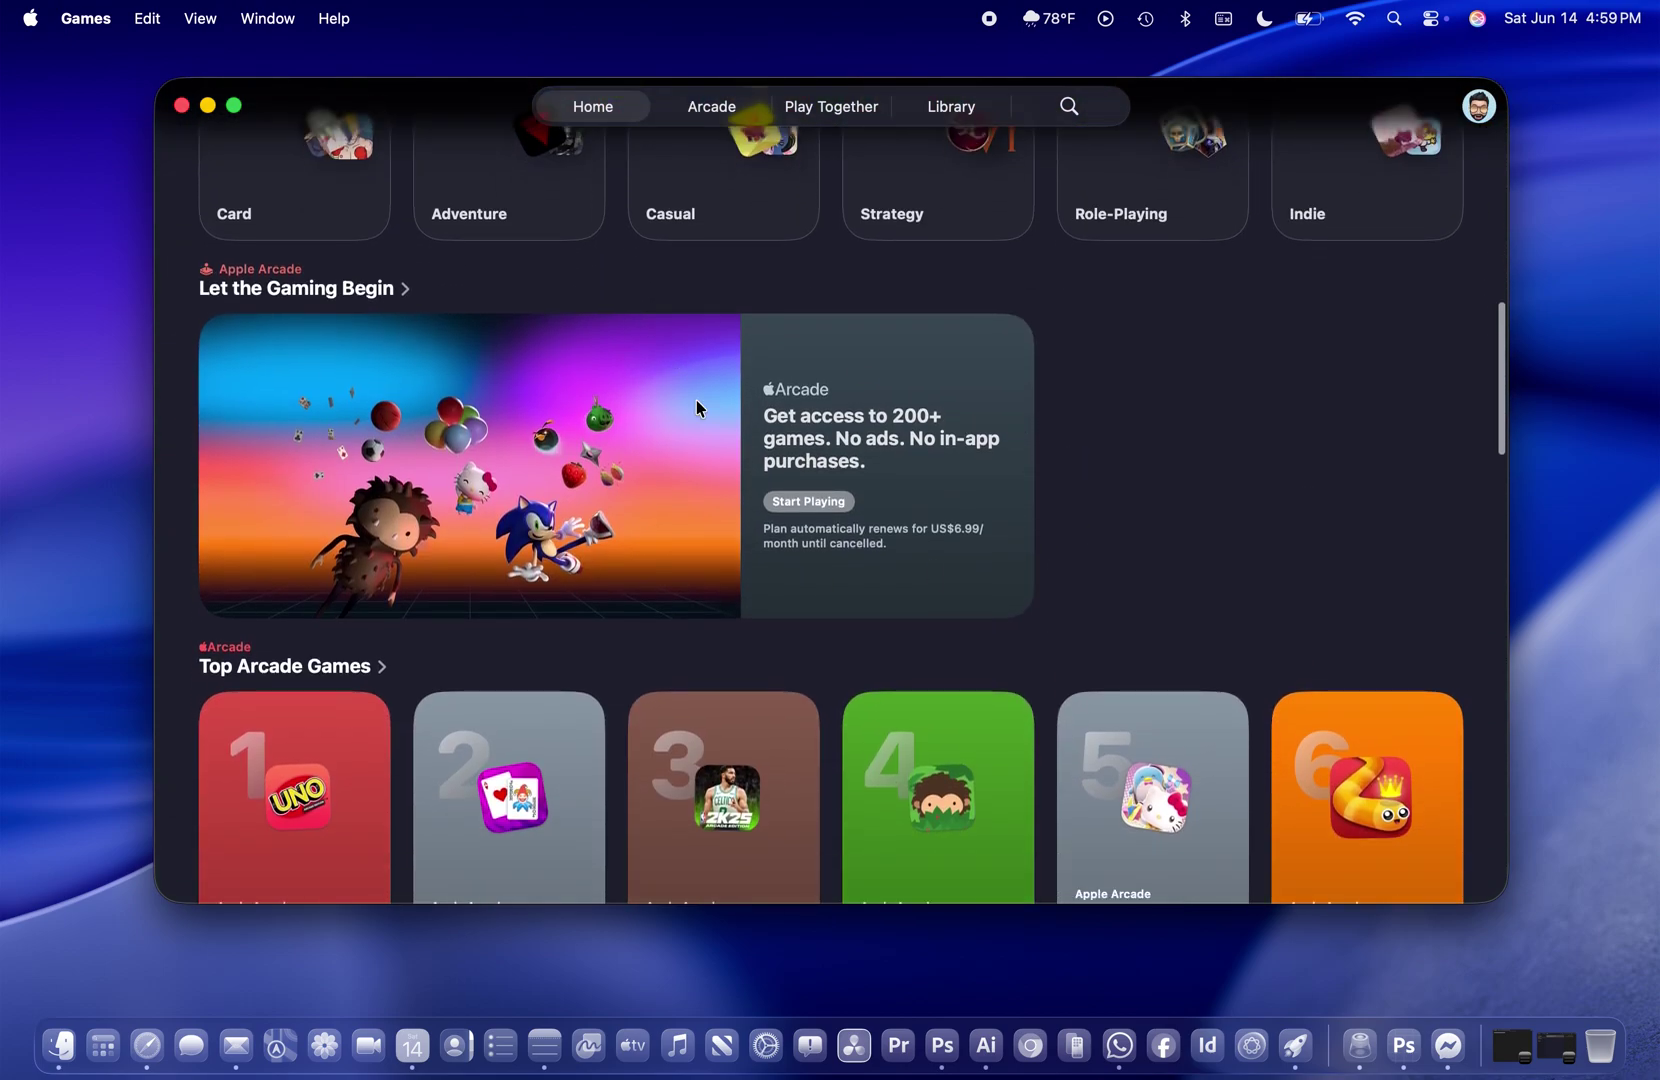
pyautogui.scroll(-5, 523, 510)
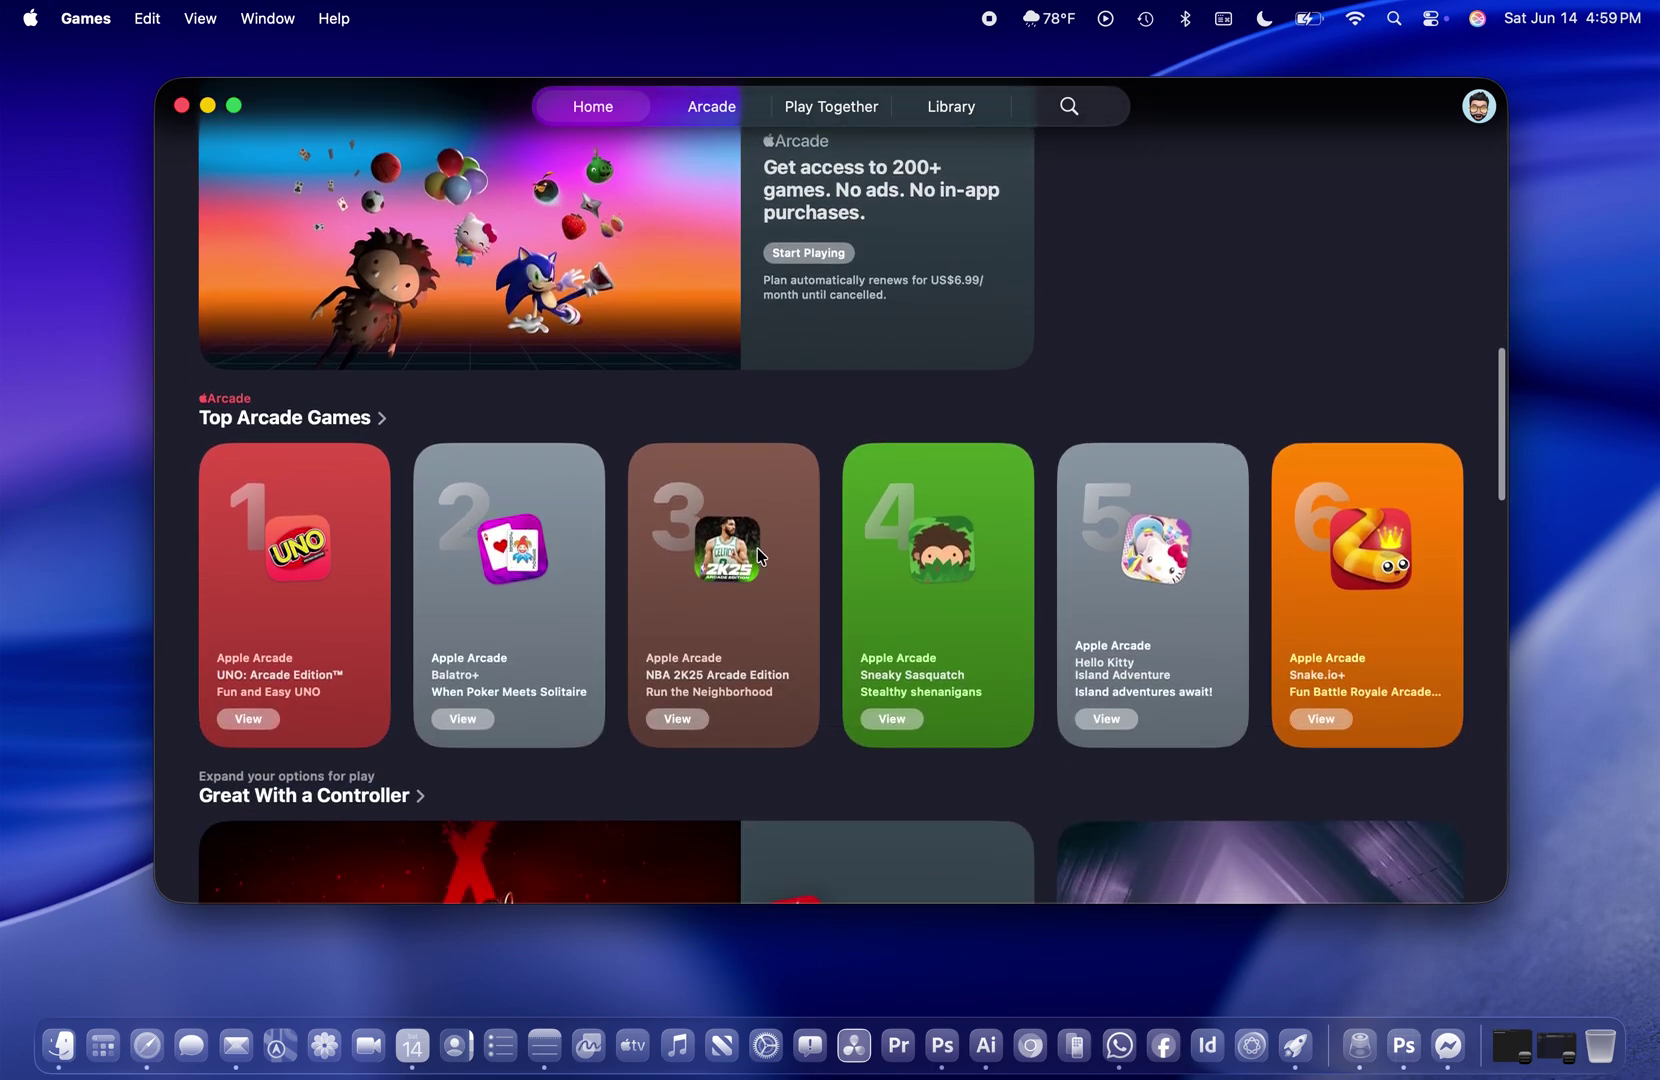
pyautogui.scroll(-10, 1372, 597)
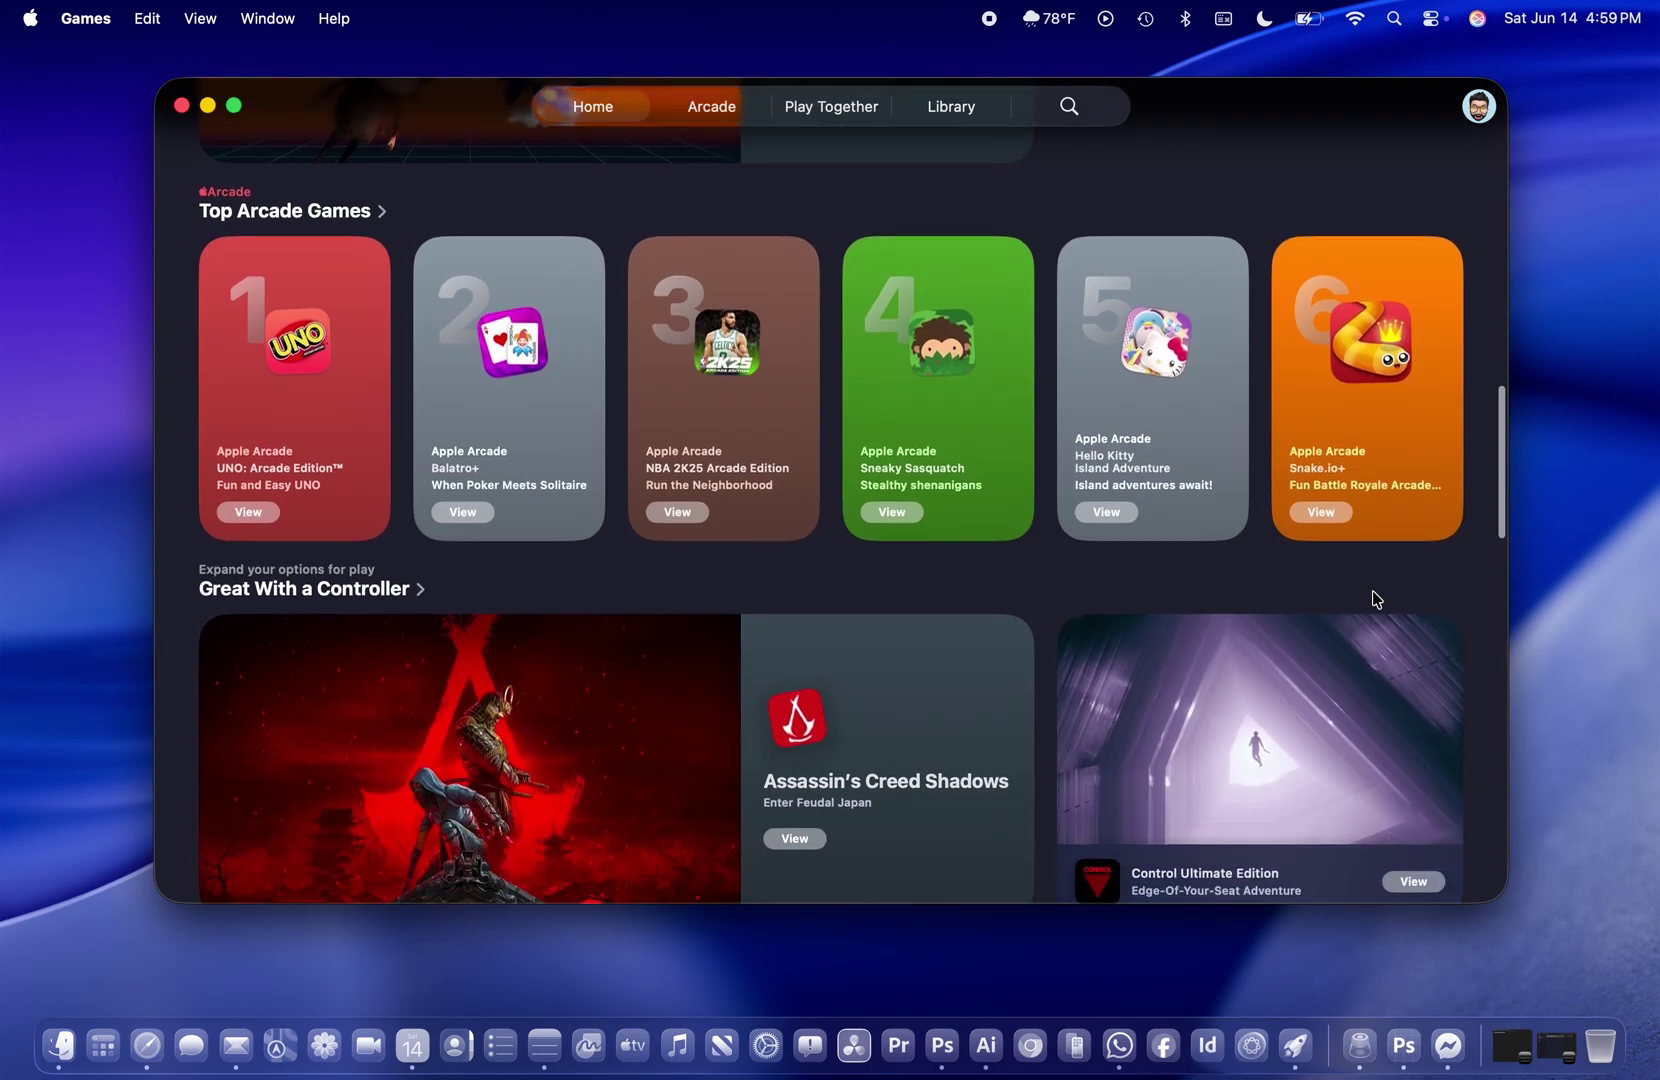
pyautogui.scroll(-2, 1372, 597)
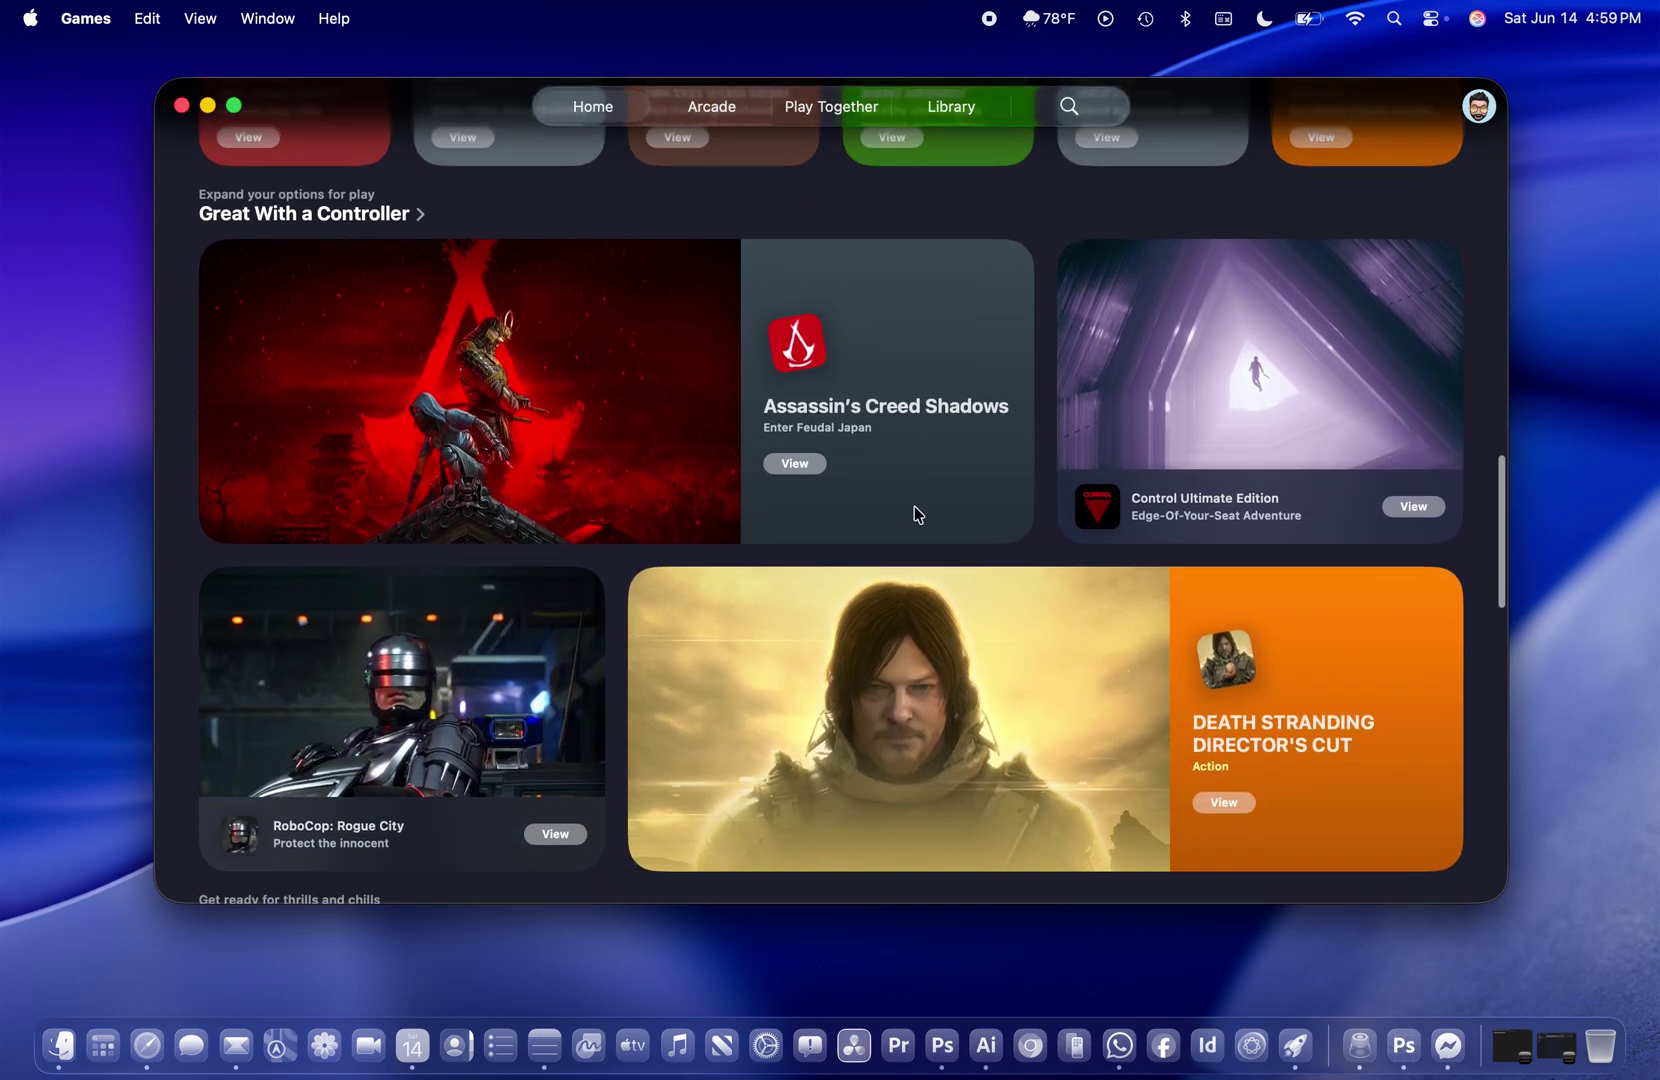
pyautogui.scroll(-8, 1198, 723)
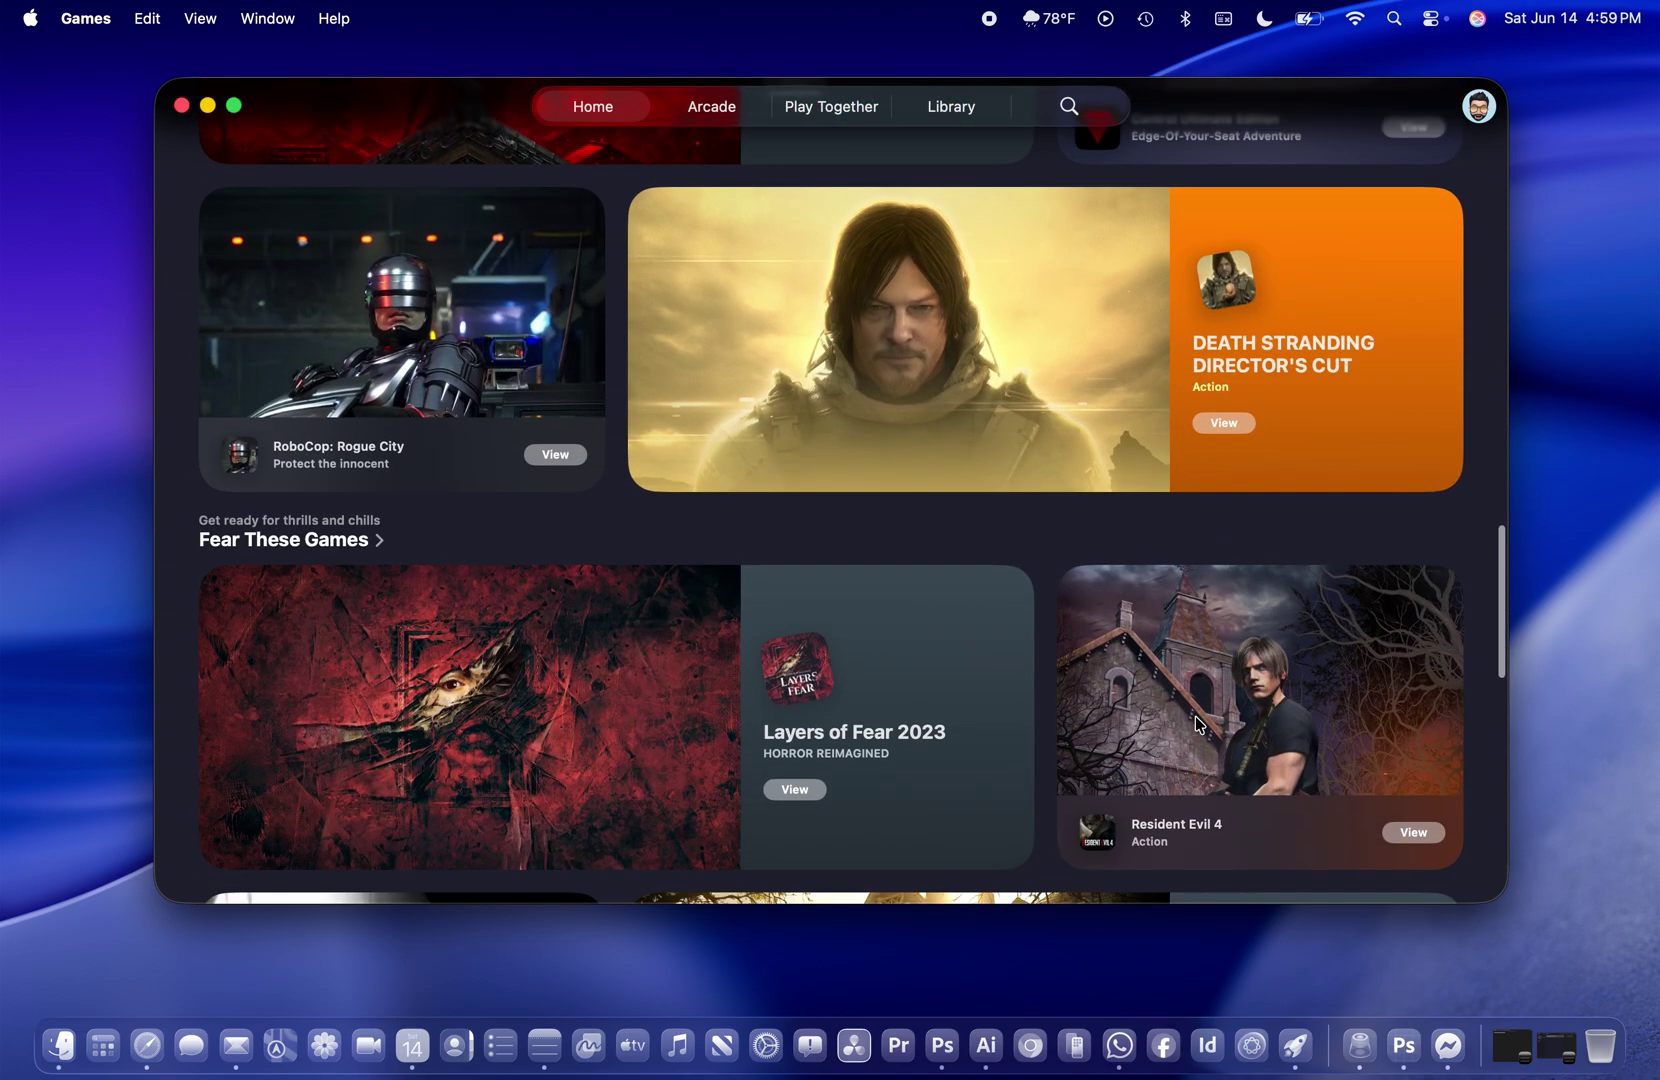
pyautogui.scroll(-4, 1368, 720)
pyautogui.scroll(-9, 1368, 720)
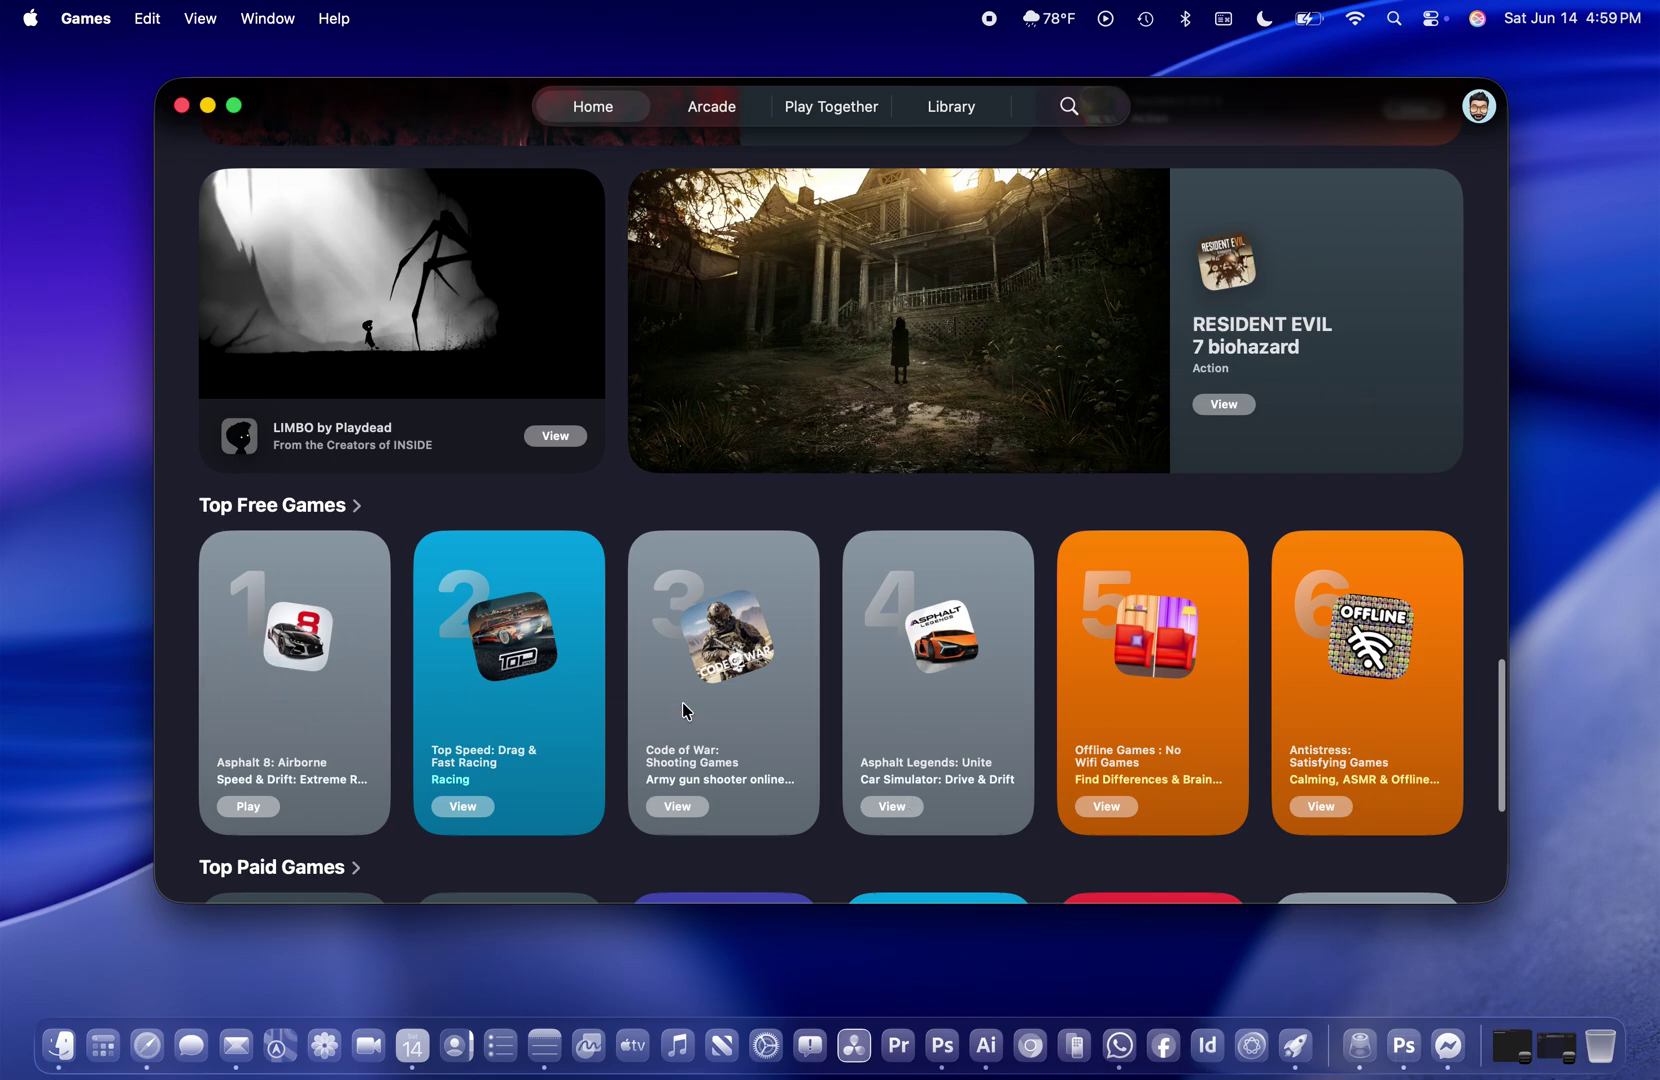
pyautogui.scroll(-6, 1393, 741)
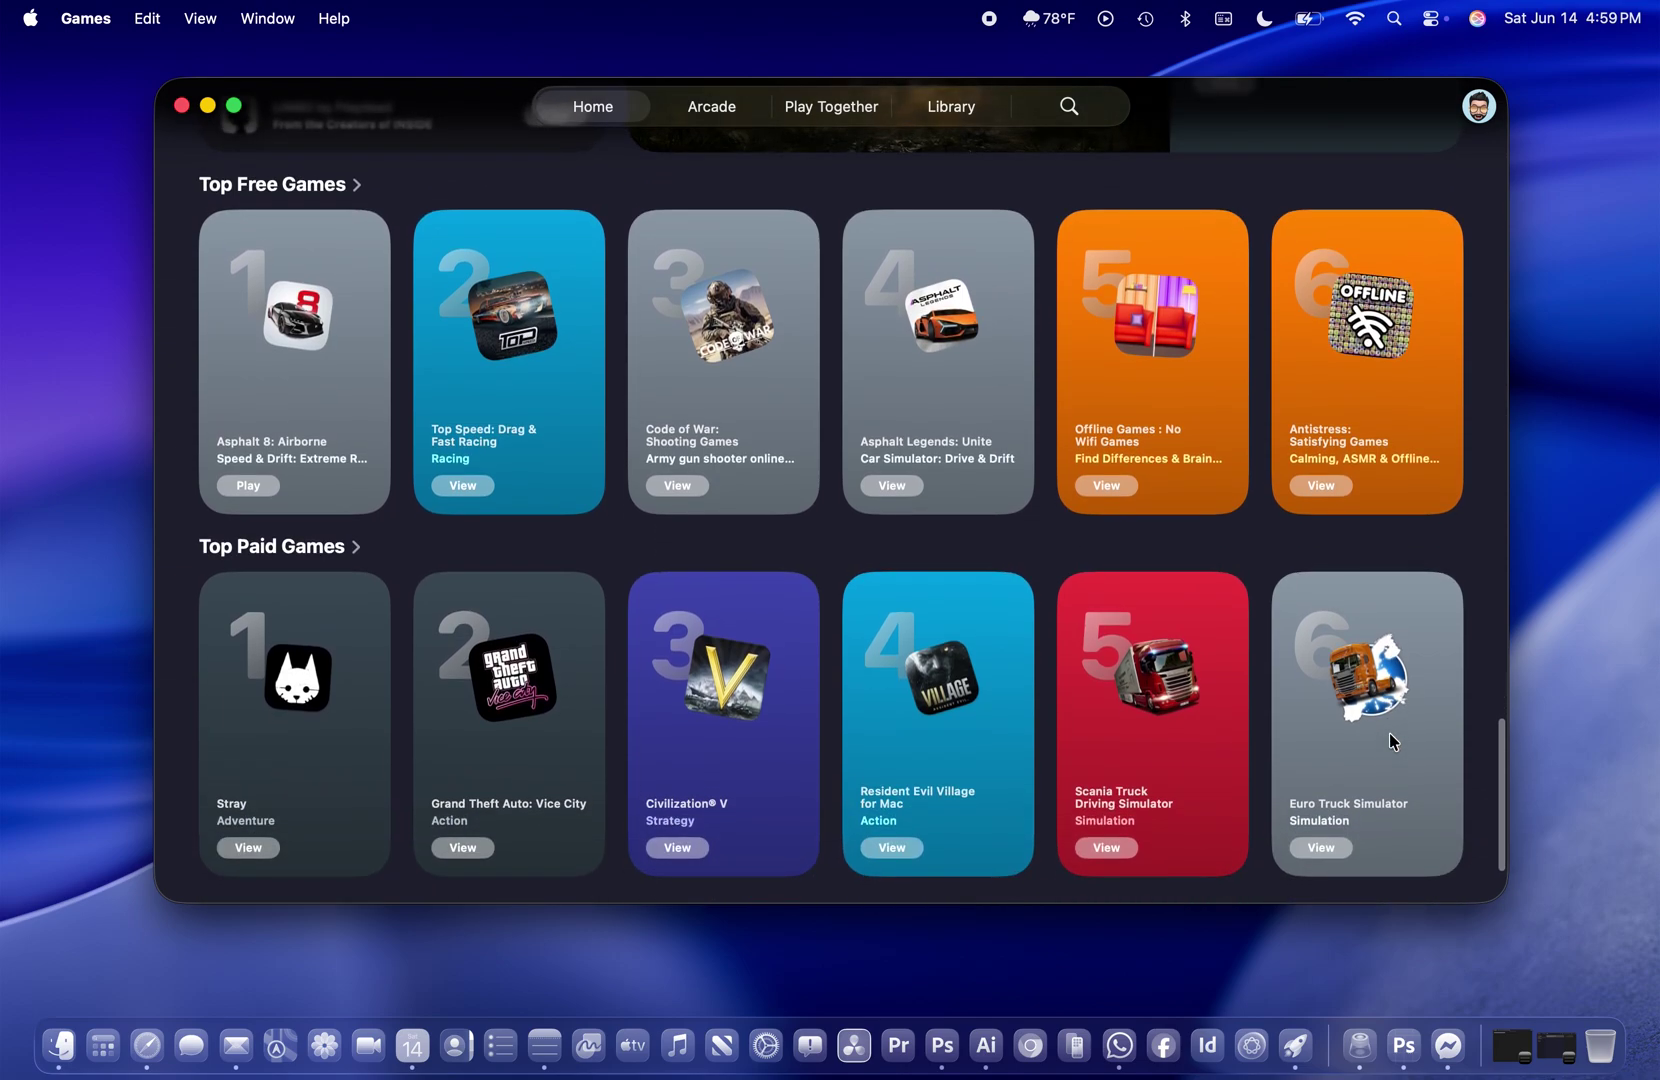
# - View the Apple Arcade section, open its All Games list and return to the Arcade page
pyautogui.click(714, 108)
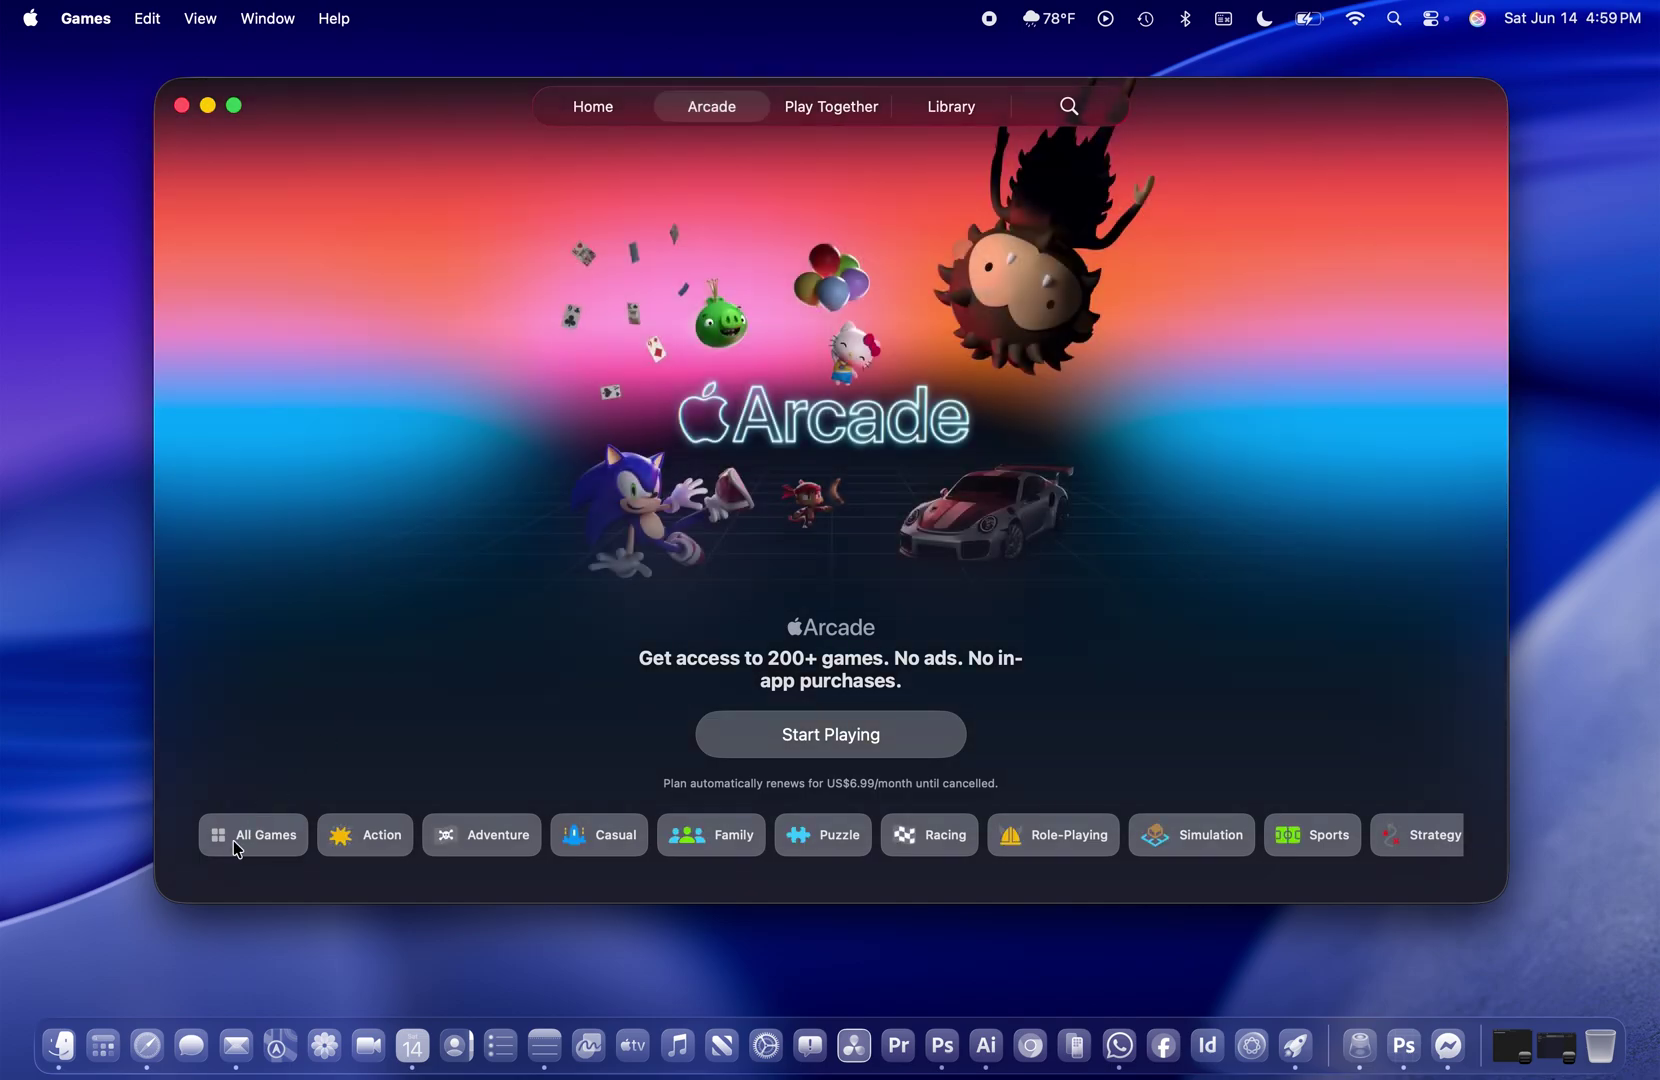
pyautogui.click(258, 843)
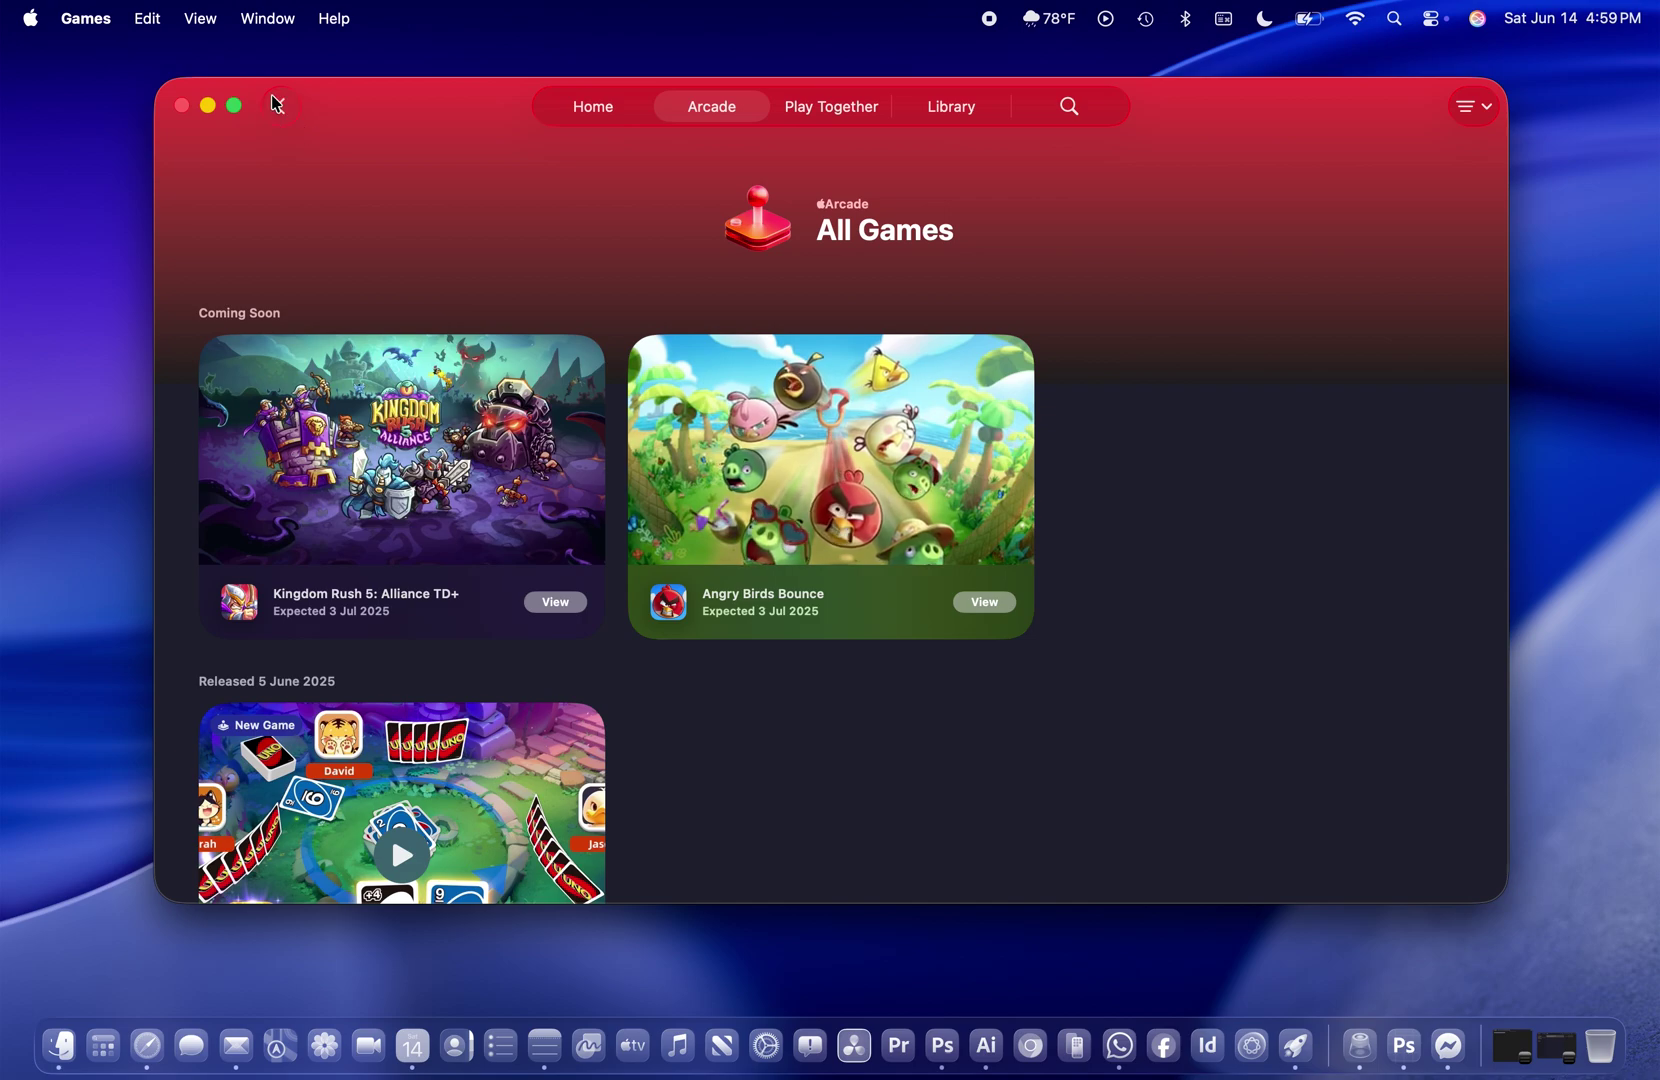
pyautogui.click(279, 105)
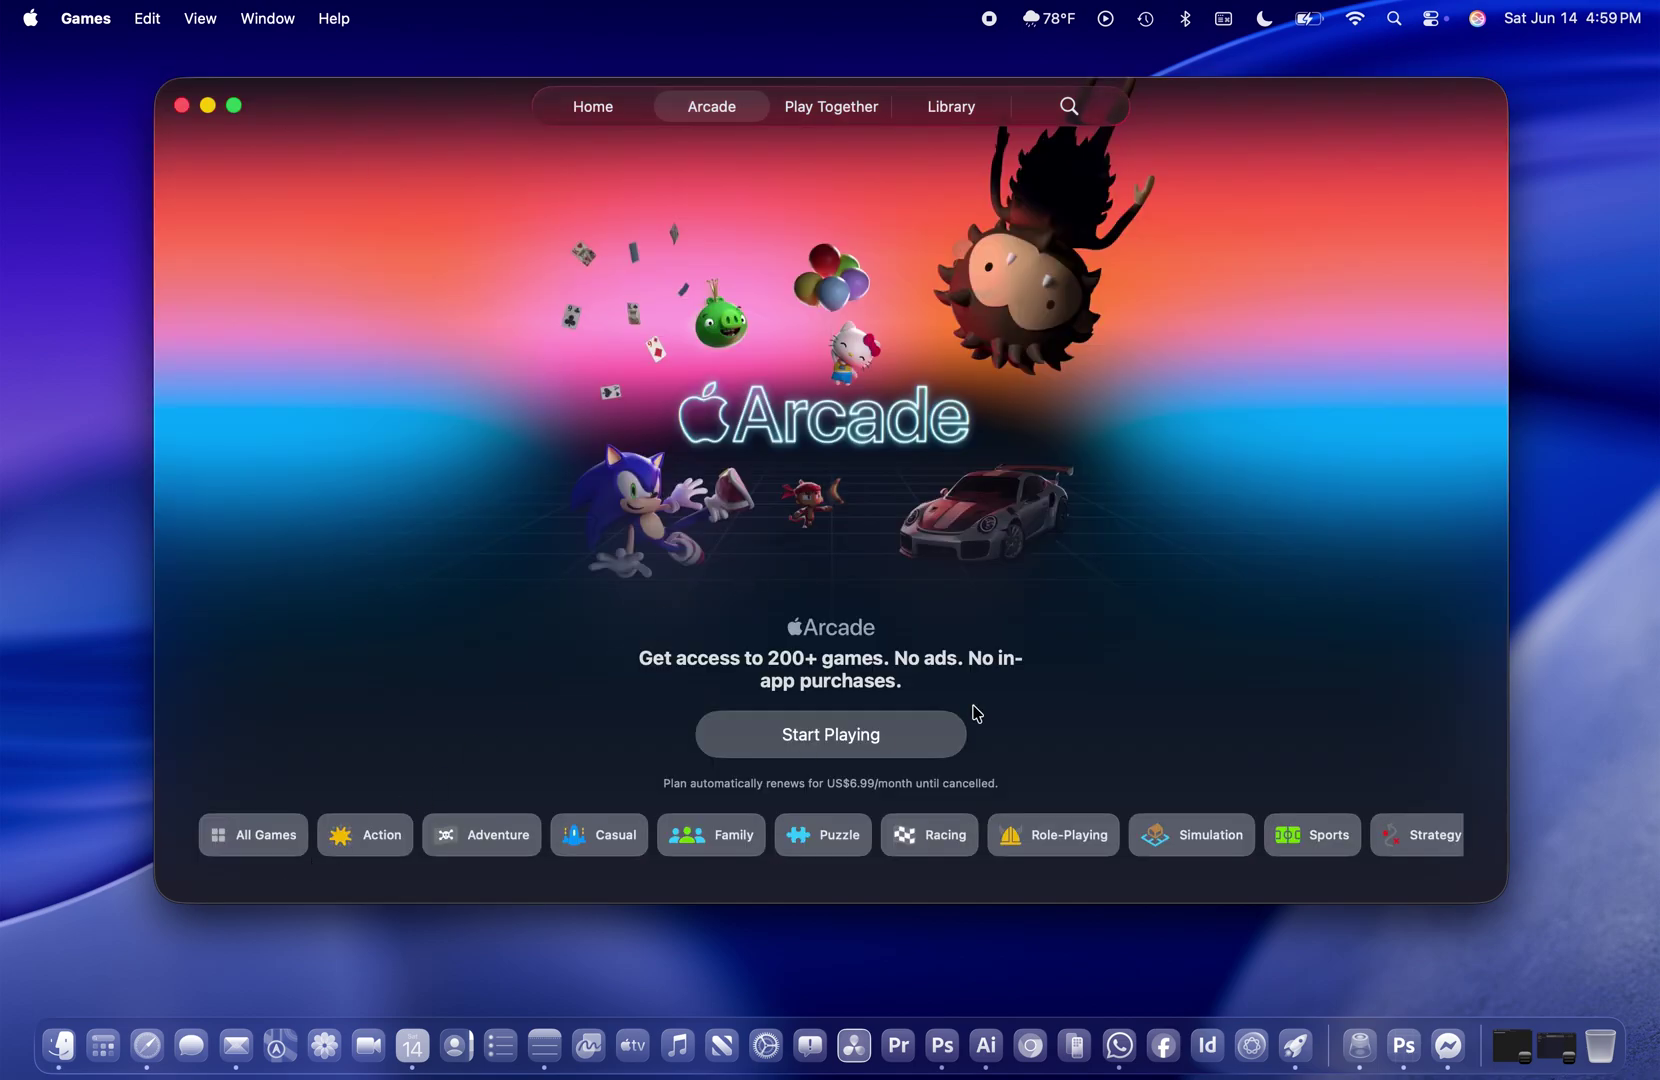
pyautogui.scroll(-1, 1075, 630)
# - Look at the Play Together options and the game Library, and return to the Games home page
pyautogui.click(843, 119)
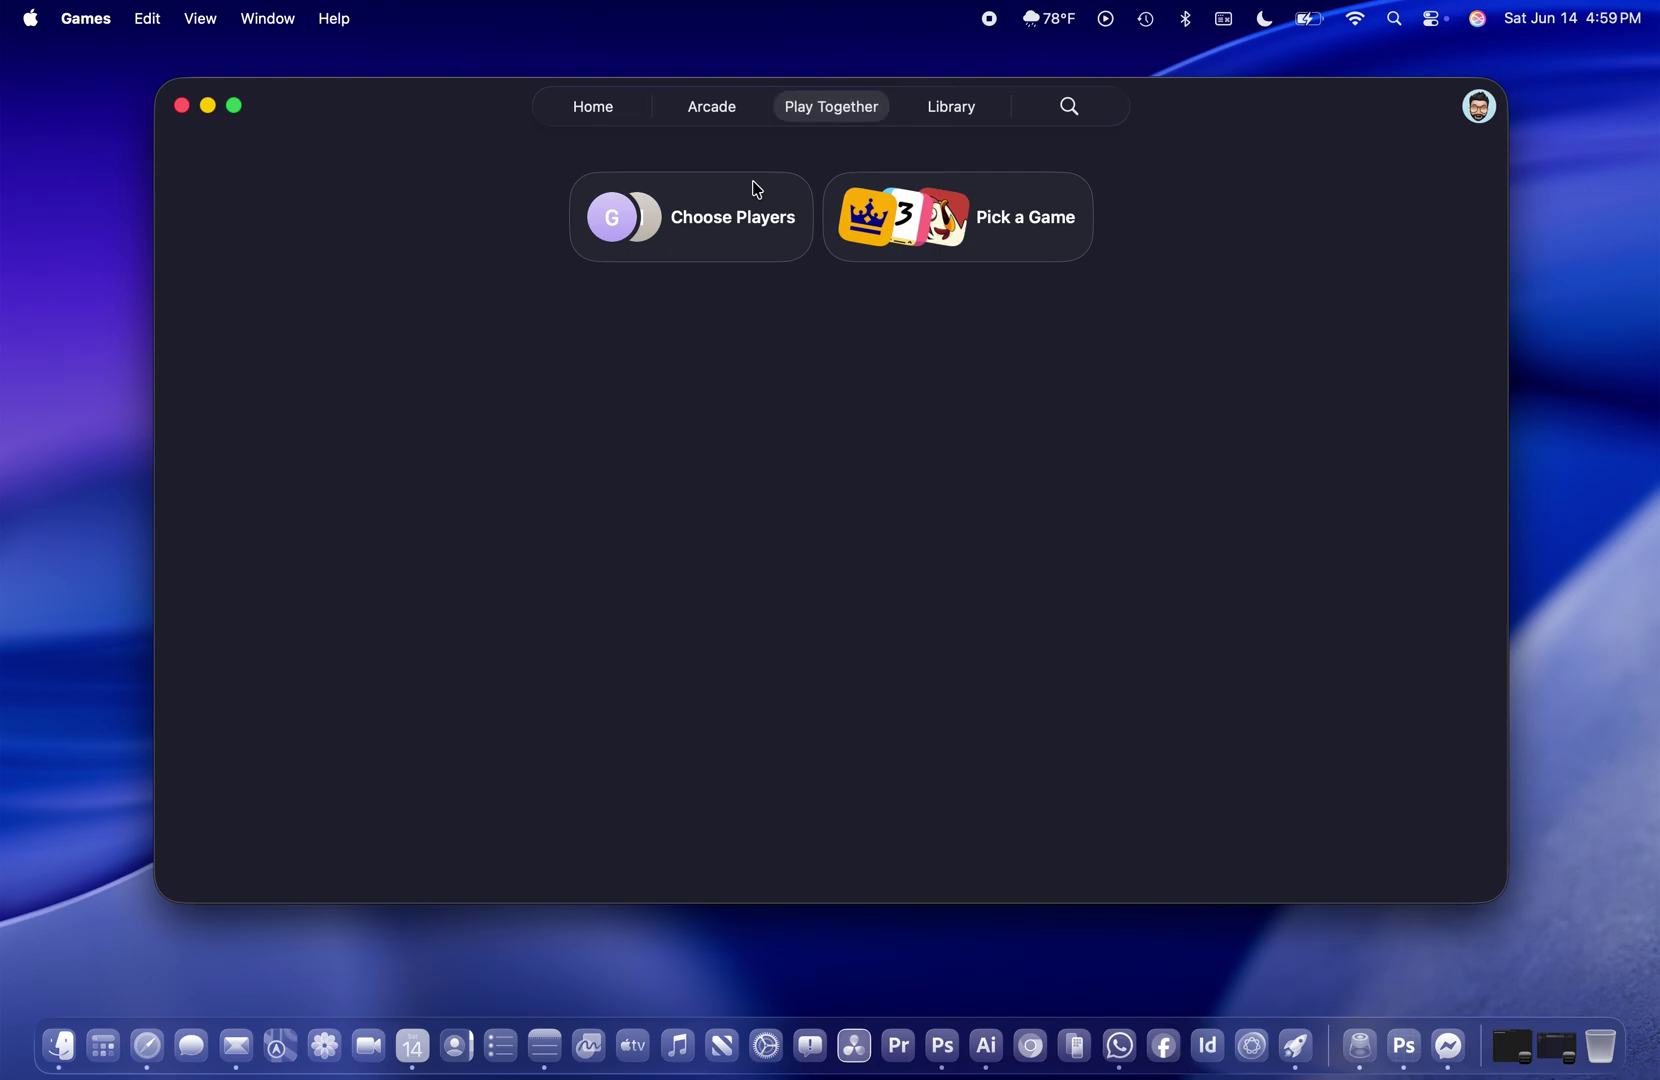
pyautogui.click(948, 110)
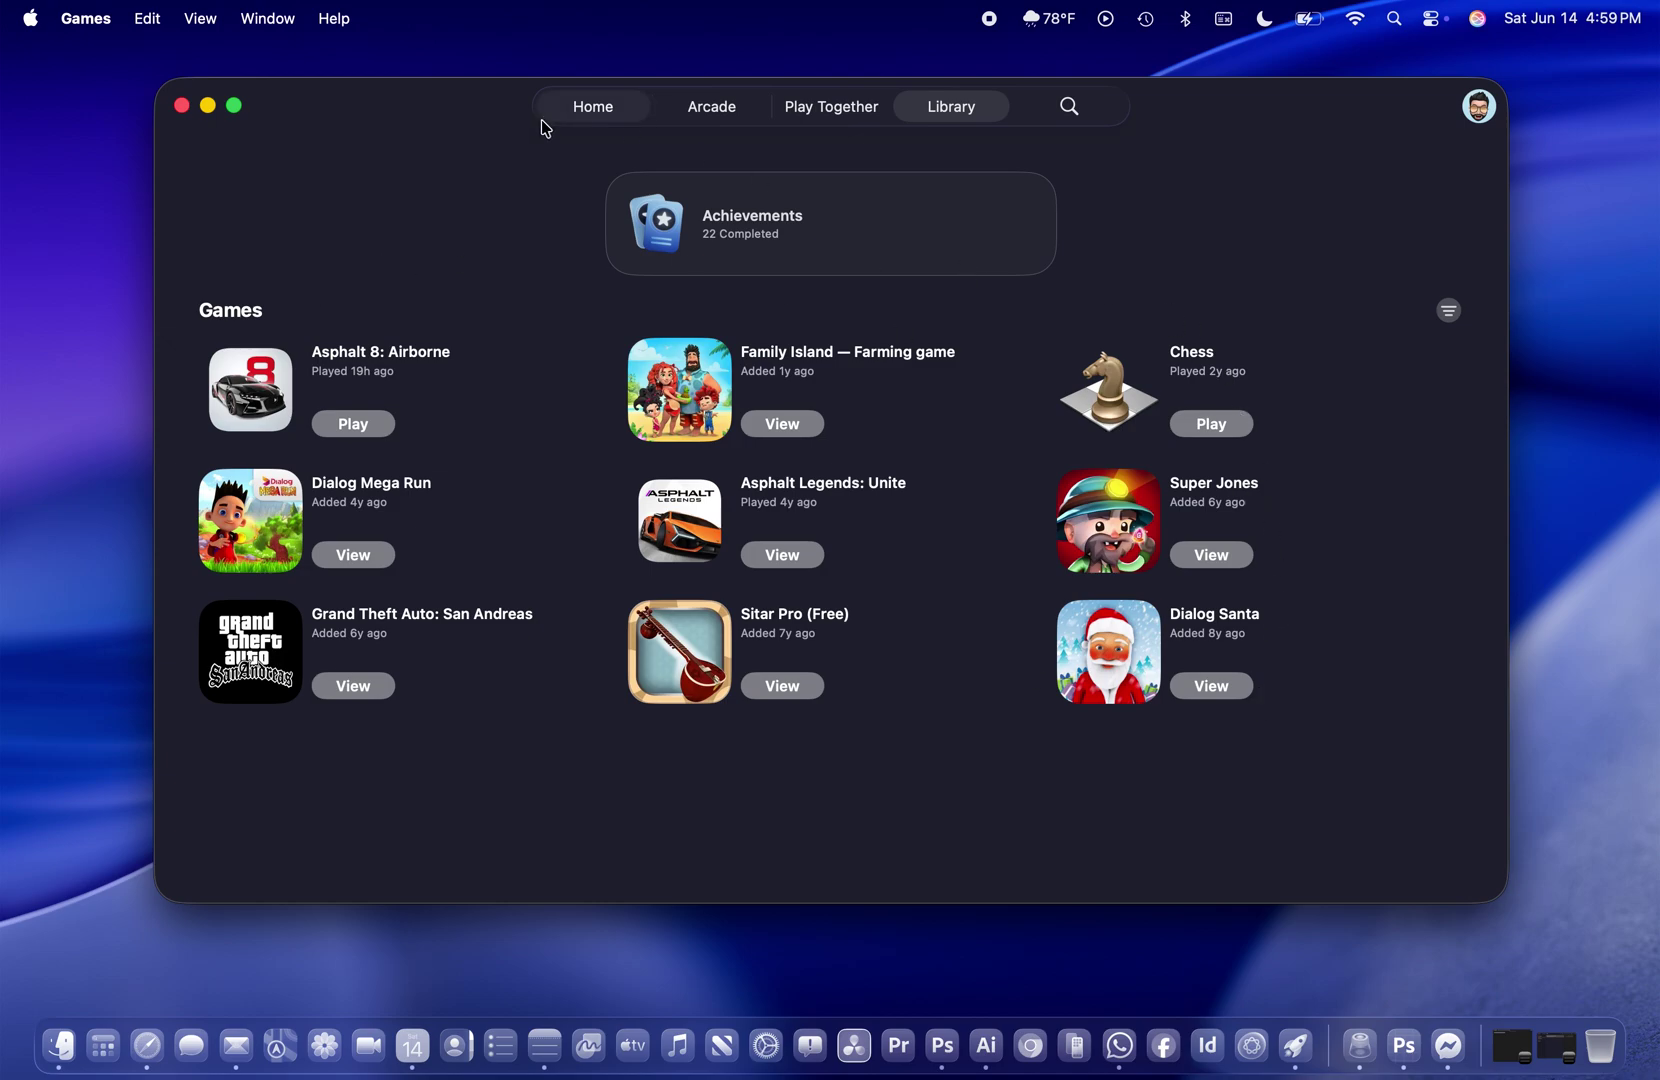
pyautogui.click(571, 116)
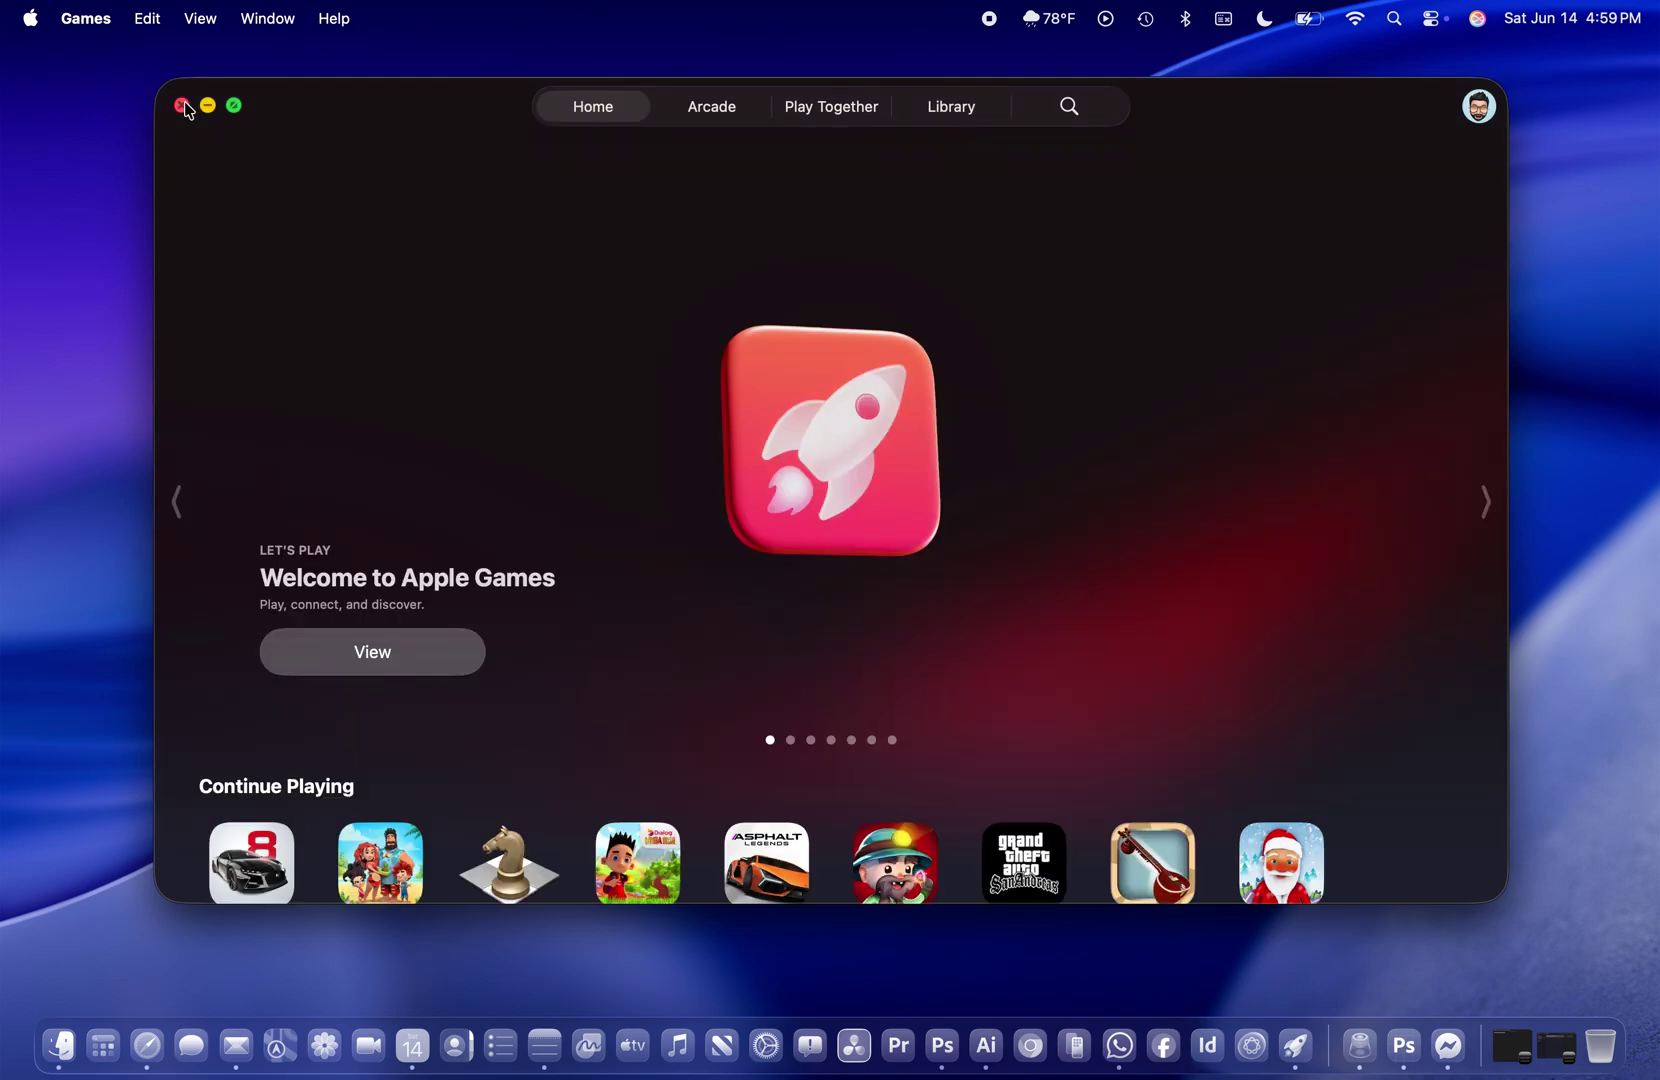